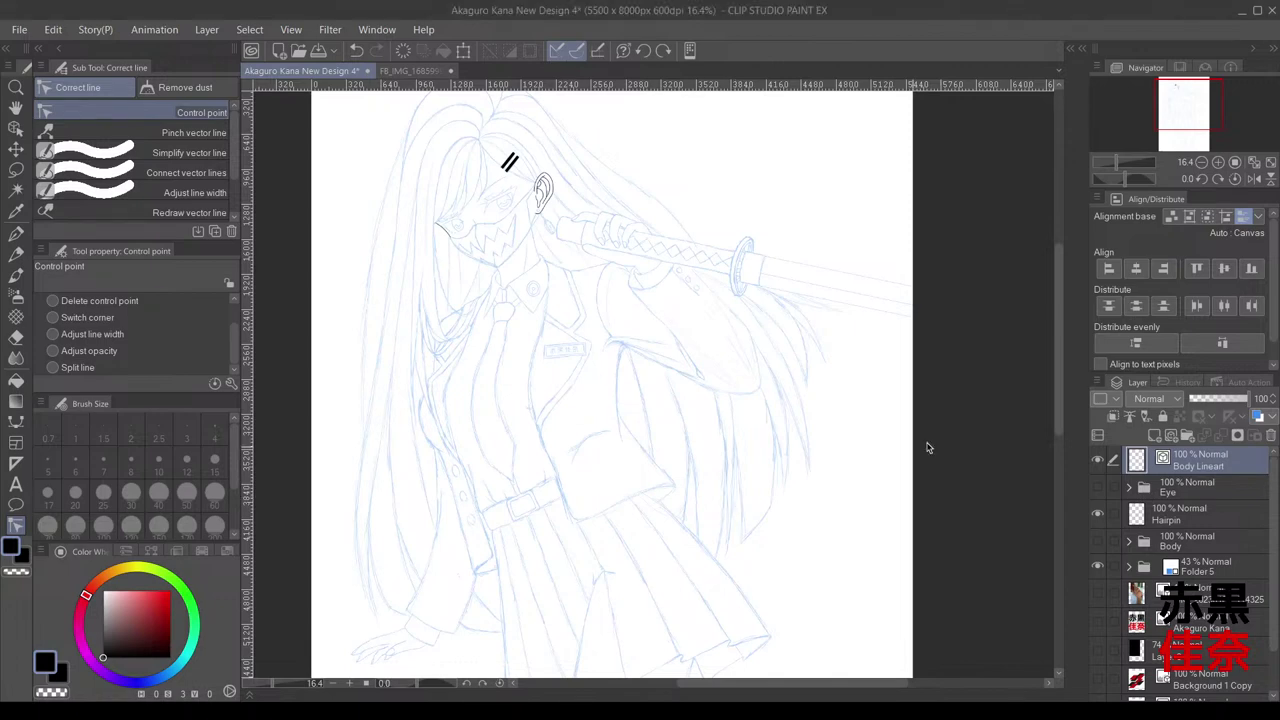
Step: Create a new vector layer above Body Lineart and name it Mask Lineart
{"action": "left_click", "coordinate": [1171, 436]}
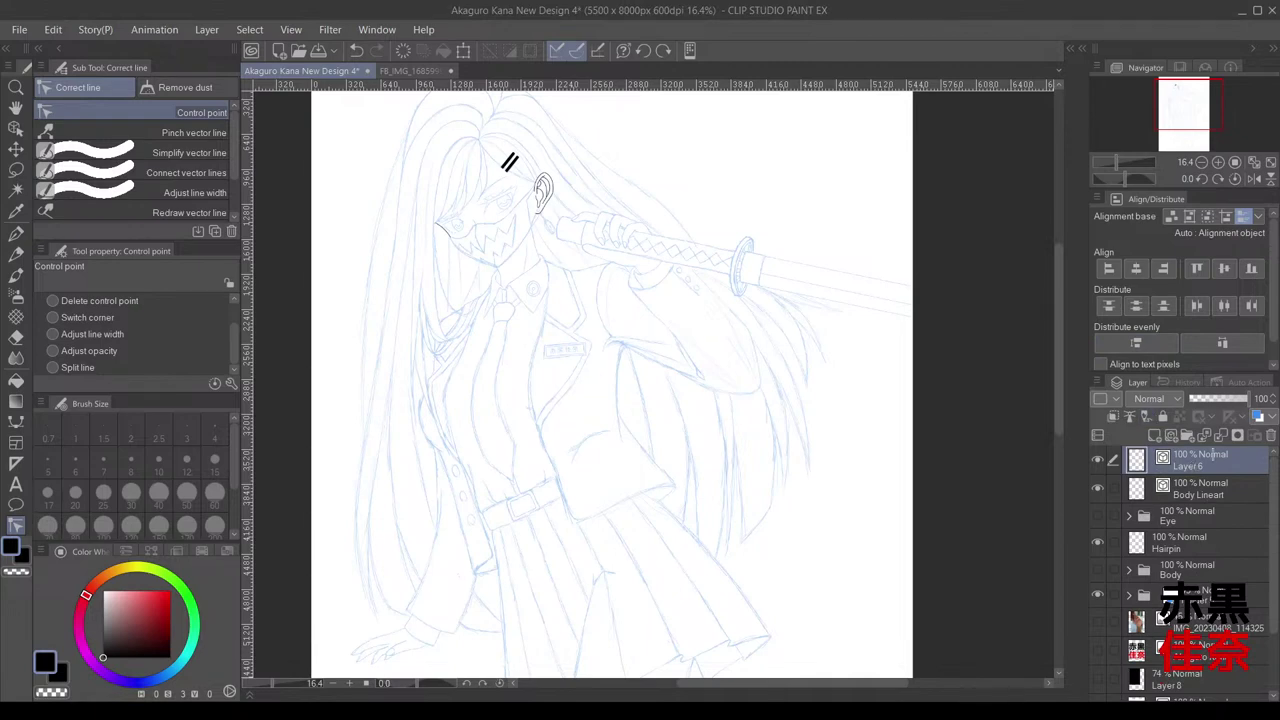
{"action": "type", "text": "Mask Lineart"}
{"action": "key", "text": "Return"}
Step: Trace the mask's upper edge with a continuous curve, from the corner of the face line along the dip beneath the first eye
{"action": "scroll", "coordinate": [523, 220], "scroll_direction": "up", "scroll_amount": 5}
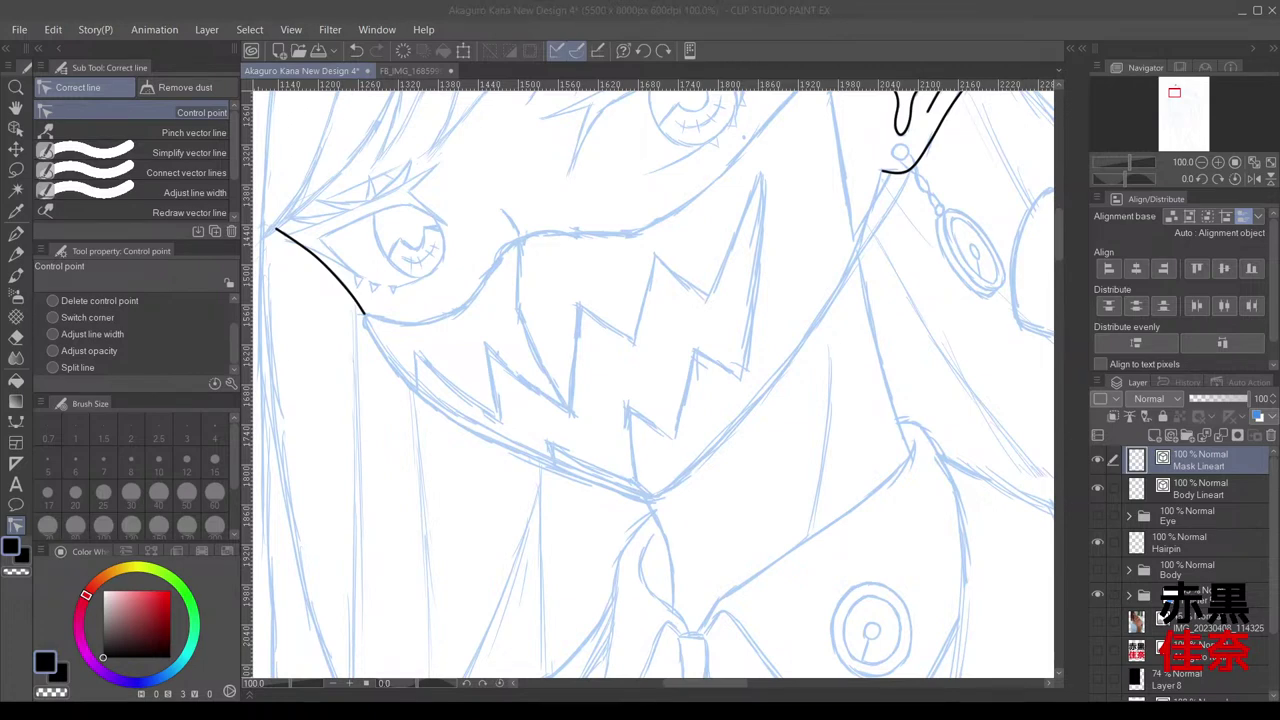
{"action": "scroll", "coordinate": [600, 510], "scroll_direction": "up", "scroll_amount": 2}
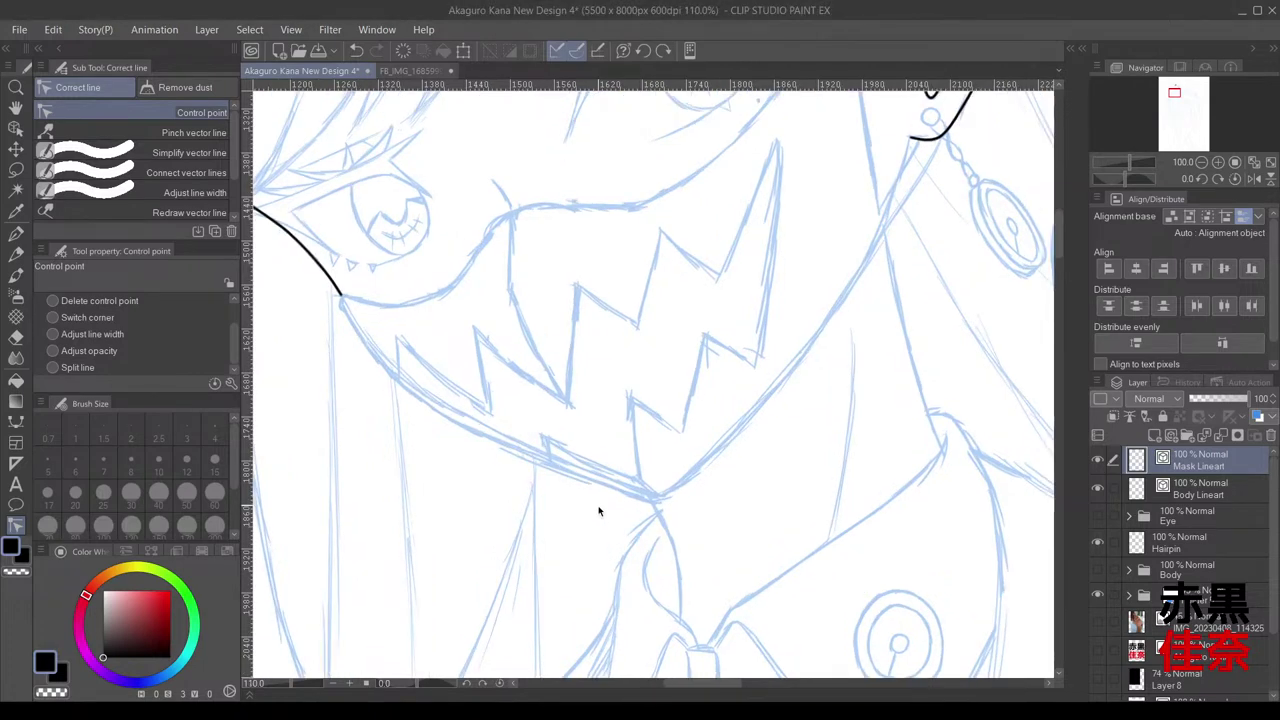
{"action": "left_click", "coordinate": [15, 421]}
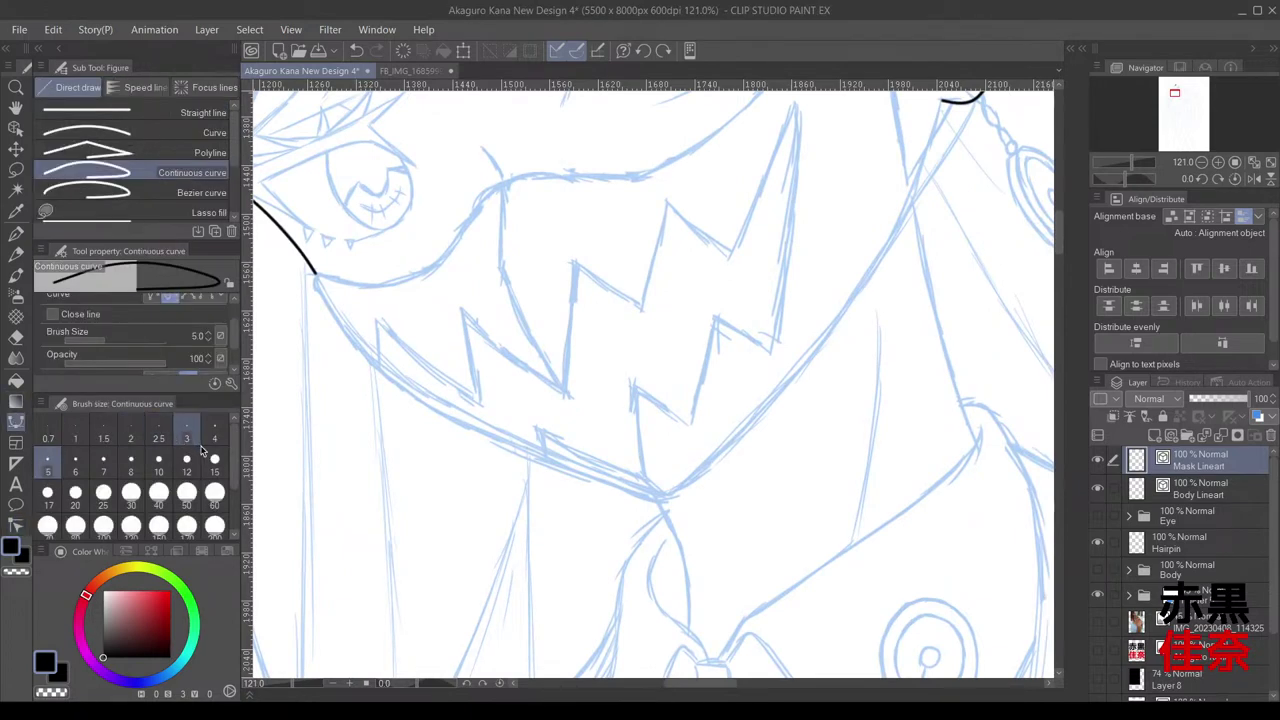
{"action": "left_click", "coordinate": [342, 282]}
{"action": "left_click", "coordinate": [386, 285]}
{"action": "left_click", "coordinate": [430, 270]}
{"action": "left_click", "coordinate": [460, 238]}
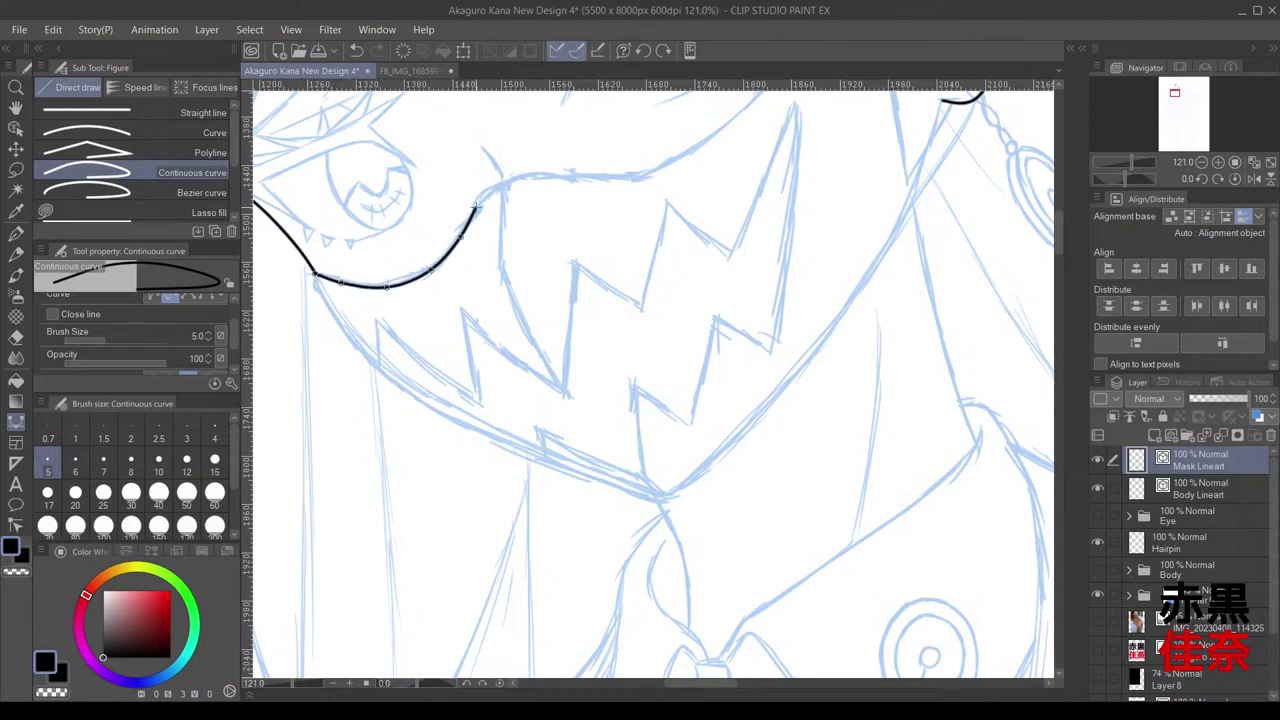
Step: Continue the curve over the nose bridge and across the cheek, ending it at the upper front edge of the ear
{"action": "left_click", "coordinate": [508, 182]}
{"action": "left_click", "coordinate": [539, 176]}
{"action": "left_click", "coordinate": [585, 177]}
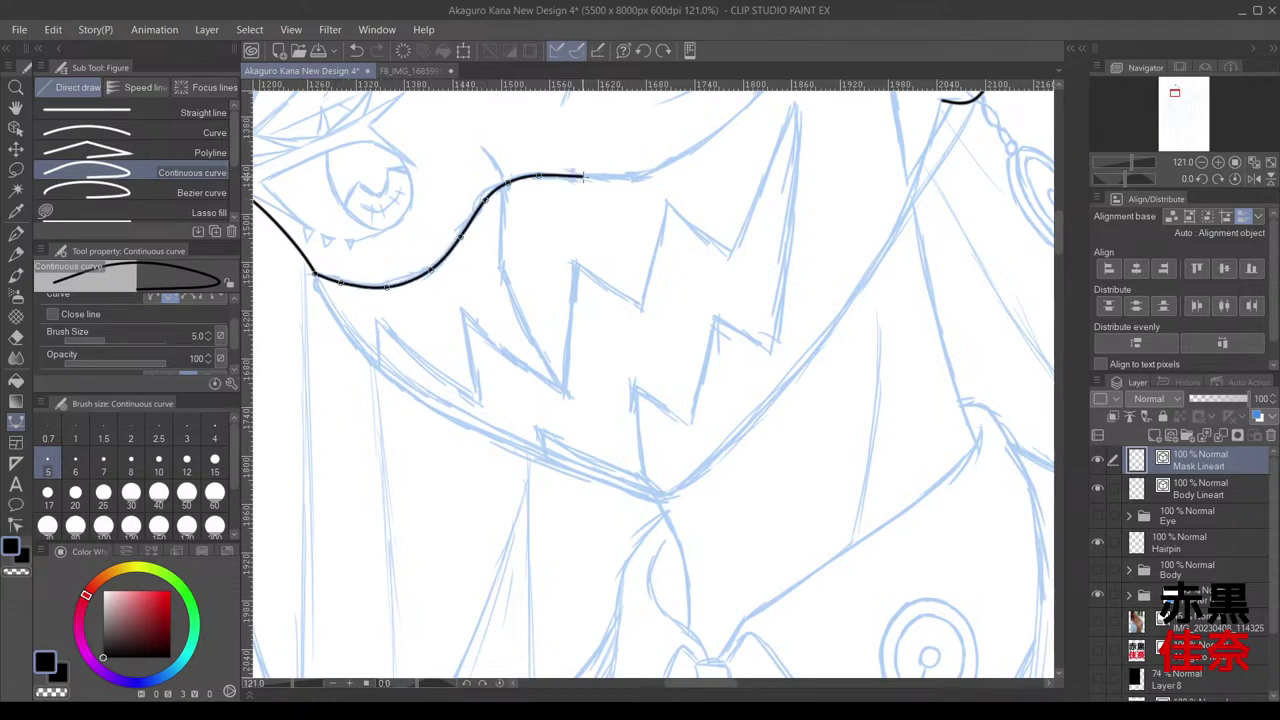
{"action": "left_click", "coordinate": [630, 176]}
{"action": "left_click", "coordinate": [665, 163]}
{"action": "left_click", "coordinate": [719, 131]}
{"action": "left_click_drag", "start_coordinate": [717, 140], "coordinate": [549, 338]}
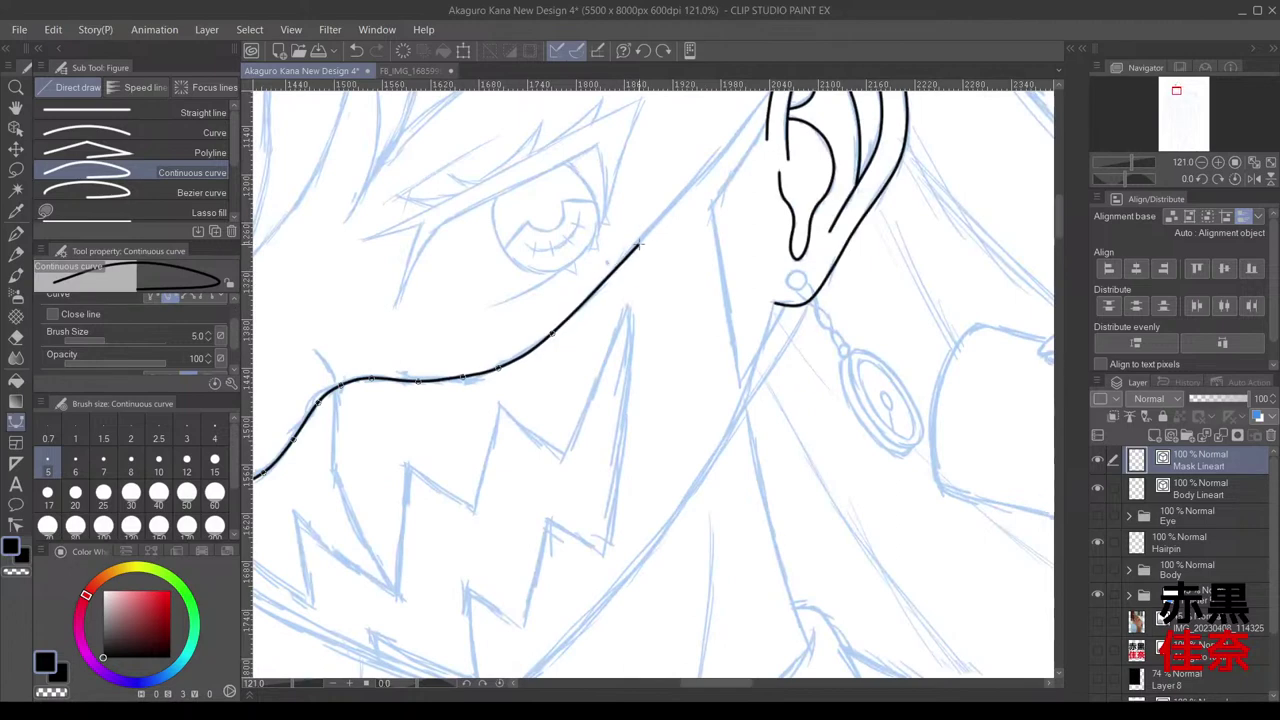
{"action": "left_click", "coordinate": [666, 212]}
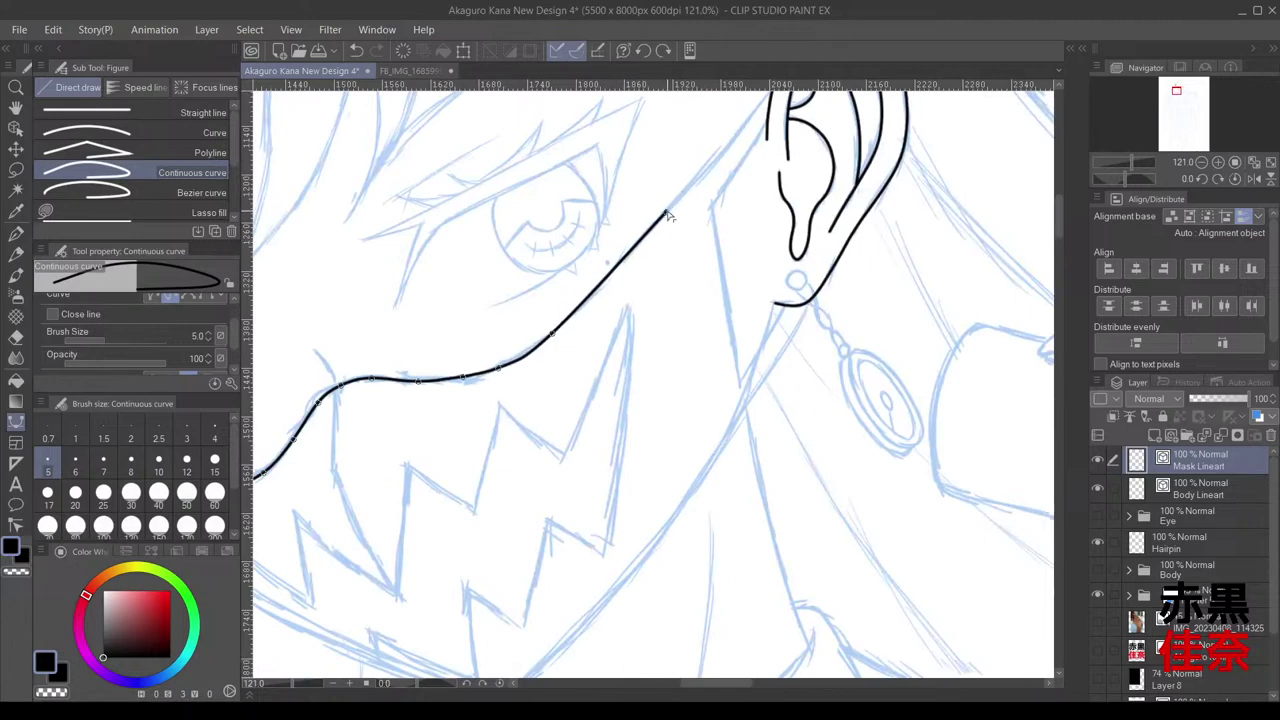
{"action": "left_click_drag", "start_coordinate": [699, 177], "coordinate": [592, 308]}
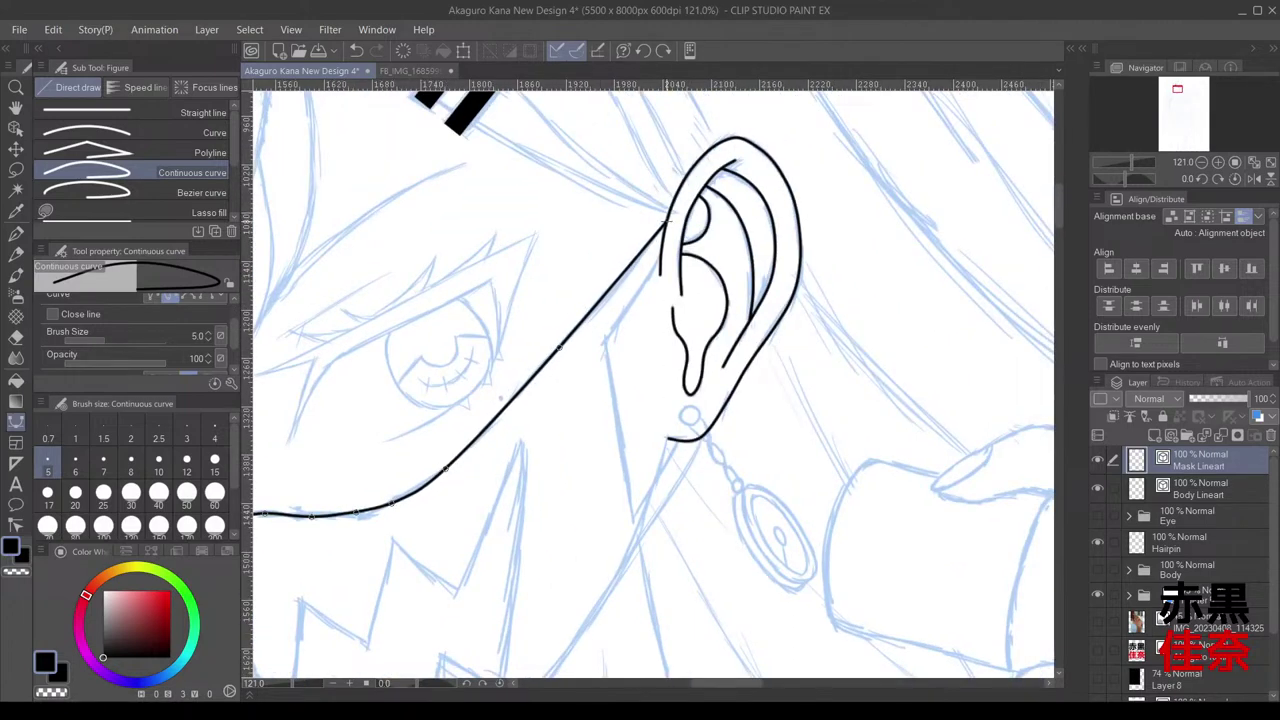
{"action": "scroll", "coordinate": [653, 292], "scroll_direction": "down", "scroll_amount": 4}
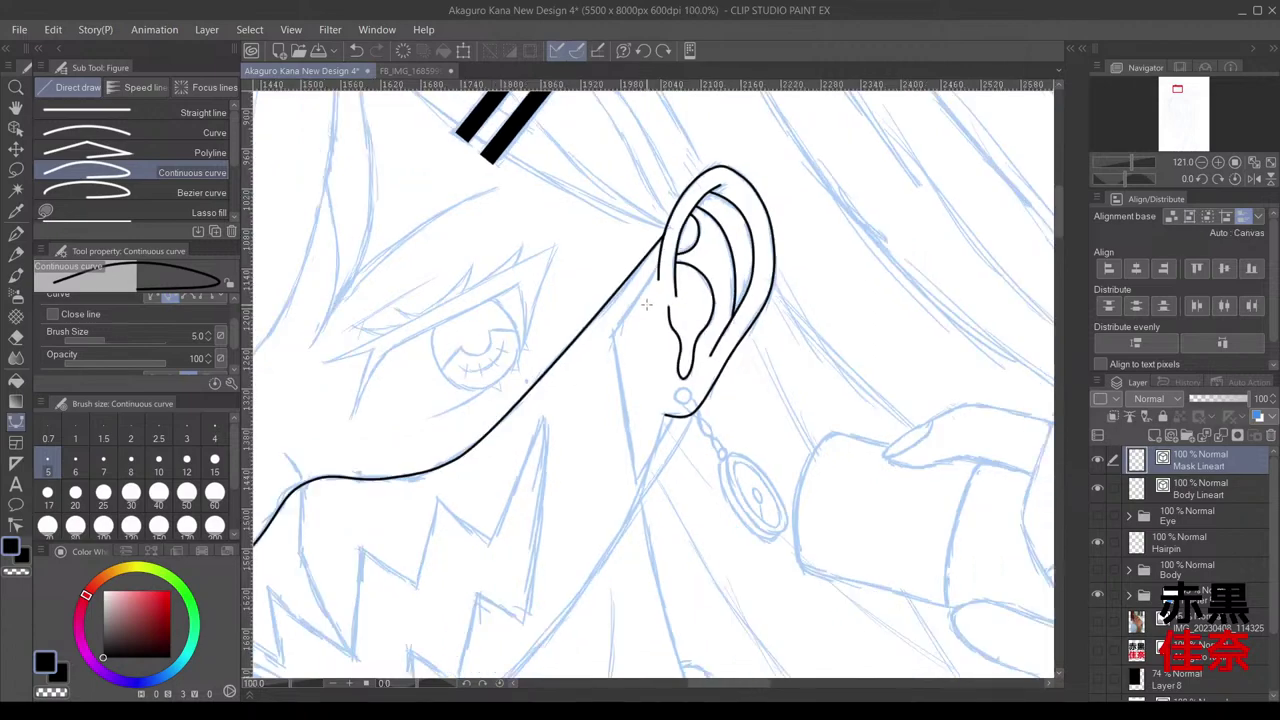
Step: Move the first control points of the mask curve to join the face line corner and smooth the dip below the eye
{"action": "left_click", "coordinate": [16, 525]}
{"action": "scroll", "coordinate": [428, 503], "scroll_direction": "up", "scroll_amount": 8}
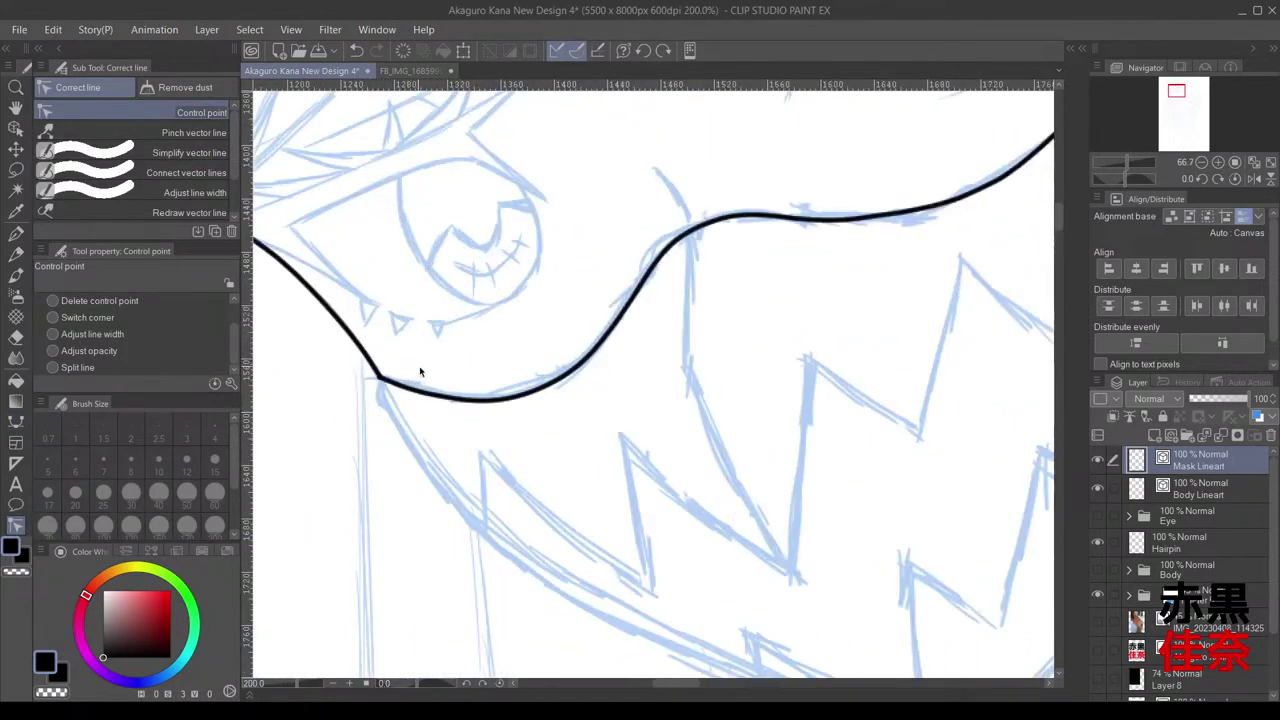
{"action": "left_click_drag", "start_coordinate": [287, 389], "coordinate": [291, 390]}
{"action": "left_click_drag", "start_coordinate": [457, 449], "coordinate": [458, 437]}
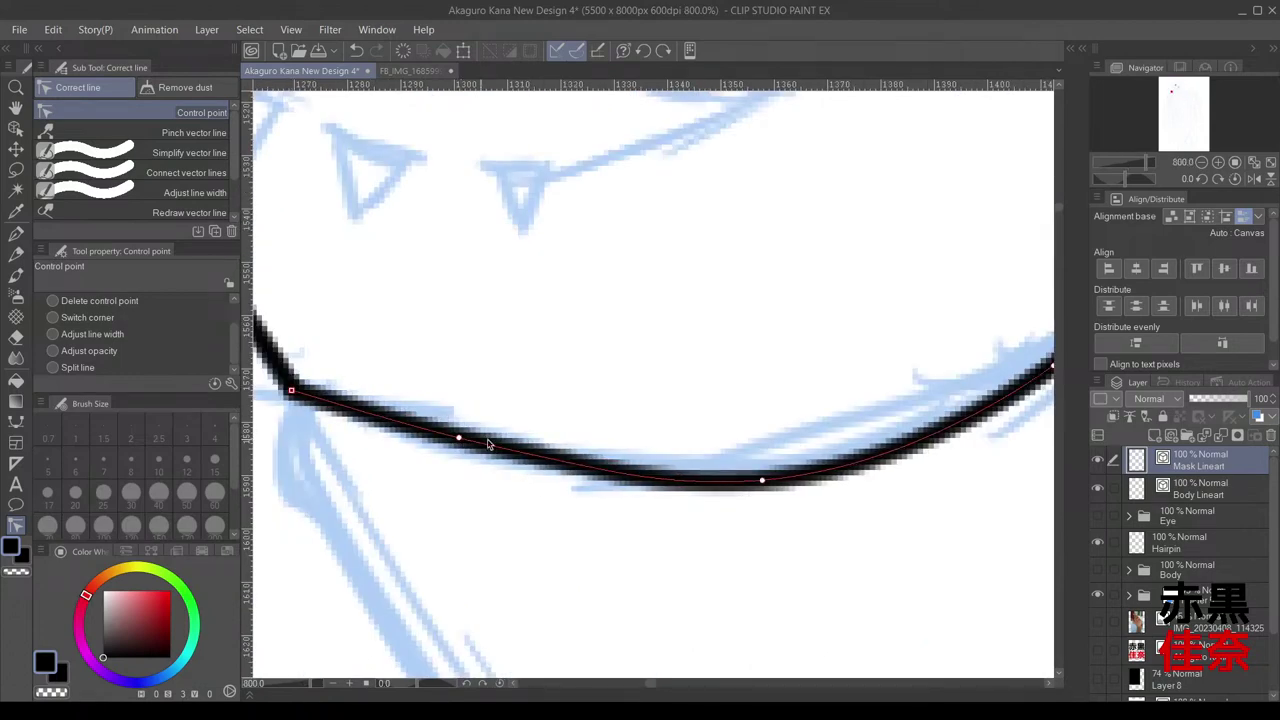
{"action": "left_click_drag", "start_coordinate": [763, 480], "coordinate": [778, 467]}
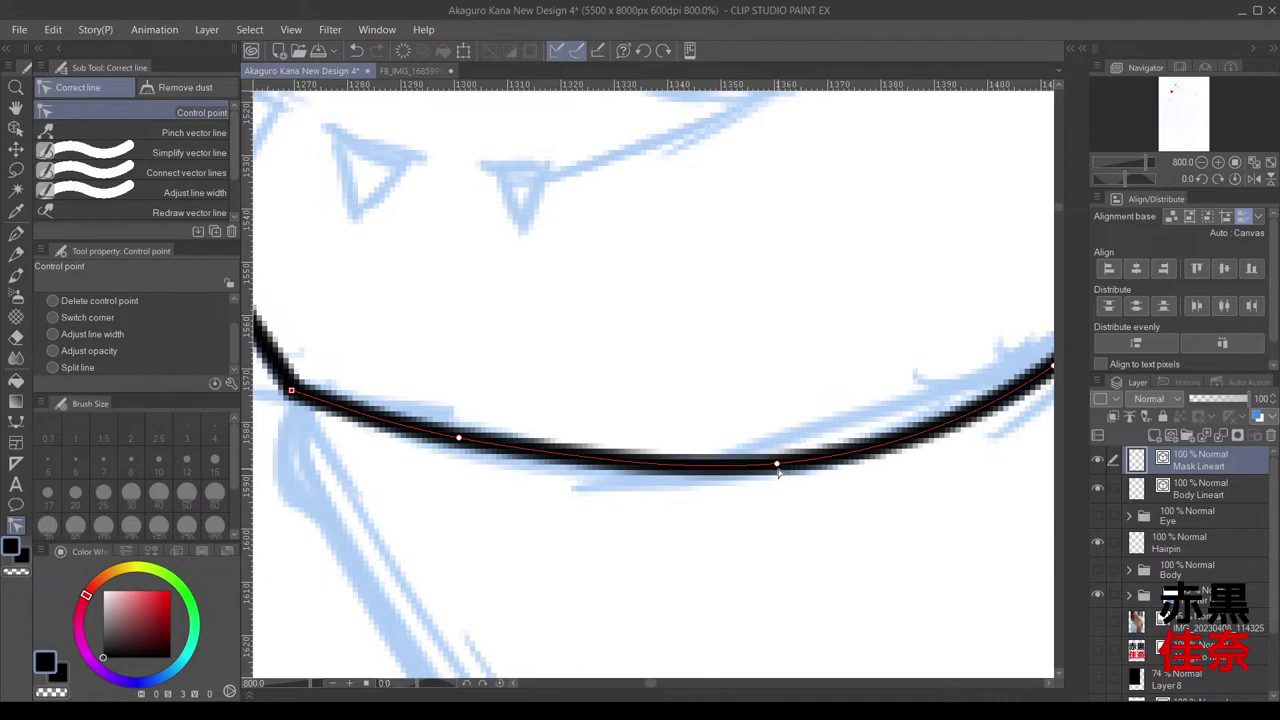
{"action": "scroll", "coordinate": [778, 467], "scroll_direction": "down", "scroll_amount": 4}
{"action": "scroll", "coordinate": [892, 427], "scroll_direction": "up", "scroll_amount": 2}
{"action": "scroll", "coordinate": [921, 378], "scroll_direction": "down", "scroll_amount": 2}
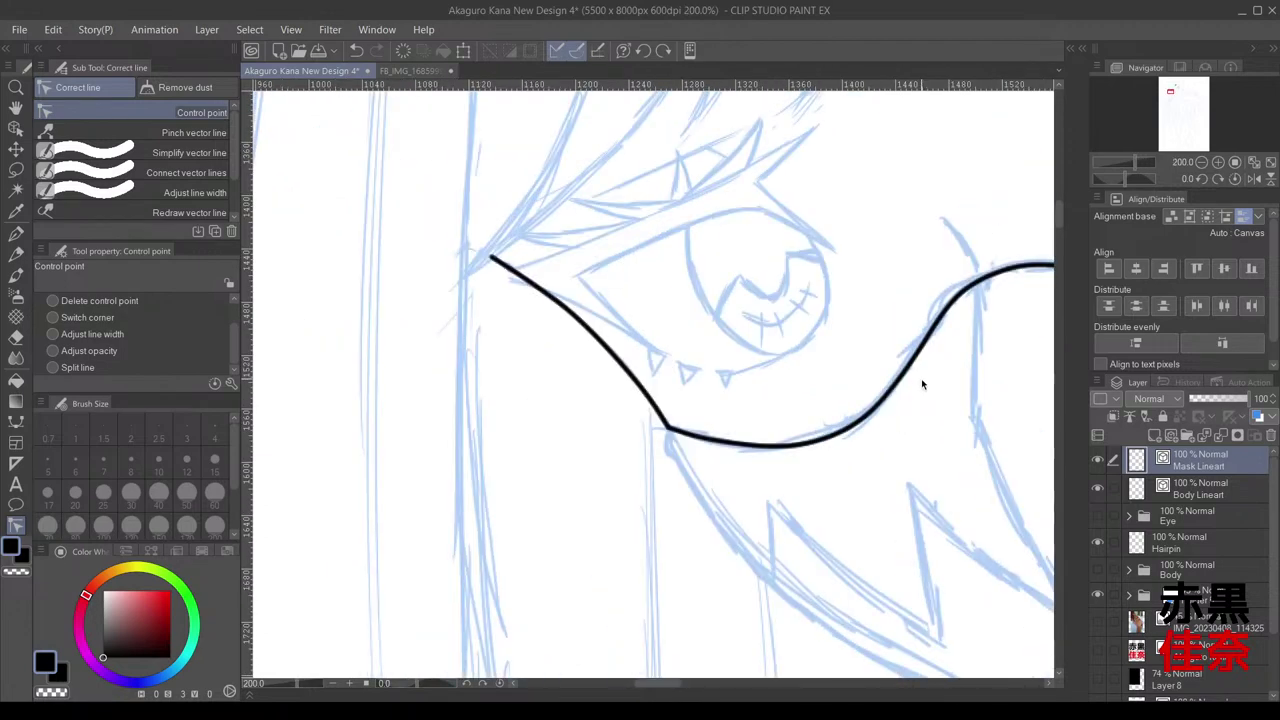
Step: Reposition the control points between the dip and the nose bridge so the mask curve follows the sketch smoothly
{"action": "left_click_drag", "start_coordinate": [912, 398], "coordinate": [535, 424]}
{"action": "mouse_move", "coordinate": [567, 345]}
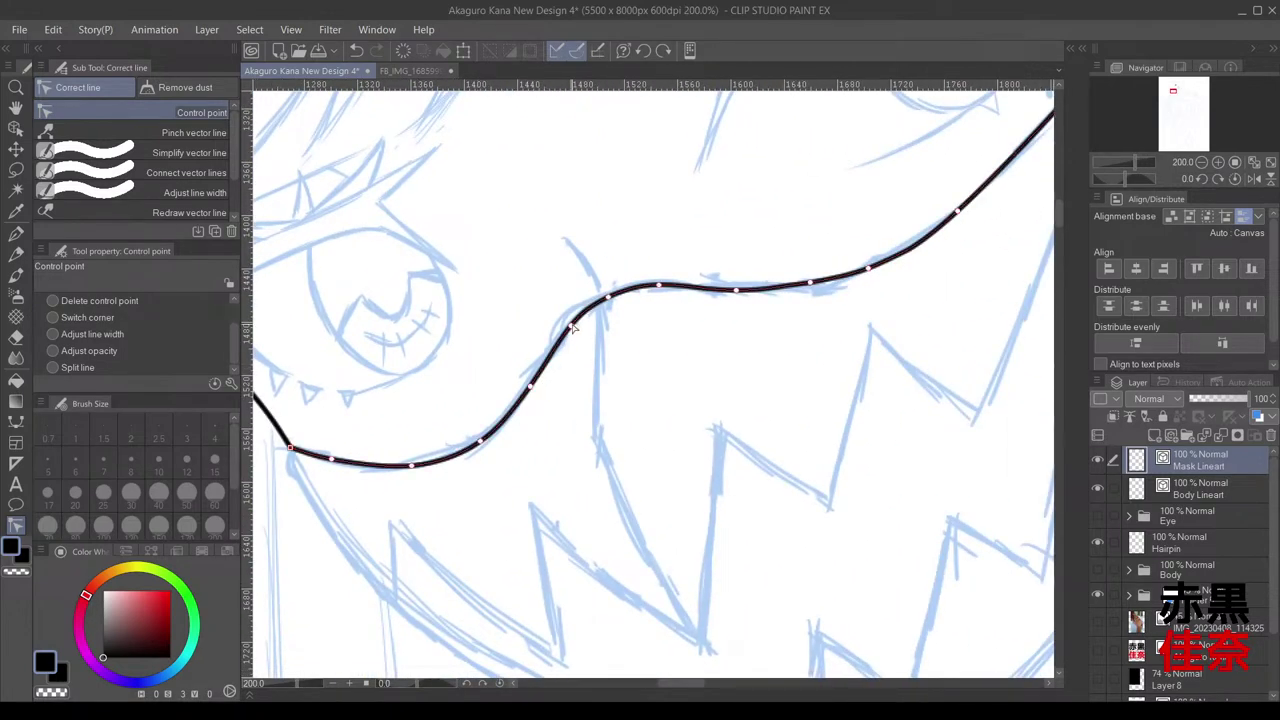
{"action": "mouse_move", "coordinate": [572, 325]}
{"action": "left_mouse_down"}
{"action": "mouse_move", "coordinate": [608, 295]}
{"action": "mouse_move", "coordinate": [572, 329]}
{"action": "left_mouse_up"}
{"action": "left_click_drag", "start_coordinate": [529, 385], "coordinate": [531, 381]}
{"action": "left_click_drag", "start_coordinate": [568, 334], "coordinate": [566, 336]}
{"action": "left_click_drag", "start_coordinate": [483, 440], "coordinate": [483, 437]}
{"action": "left_click_drag", "start_coordinate": [416, 466], "coordinate": [408, 466]}
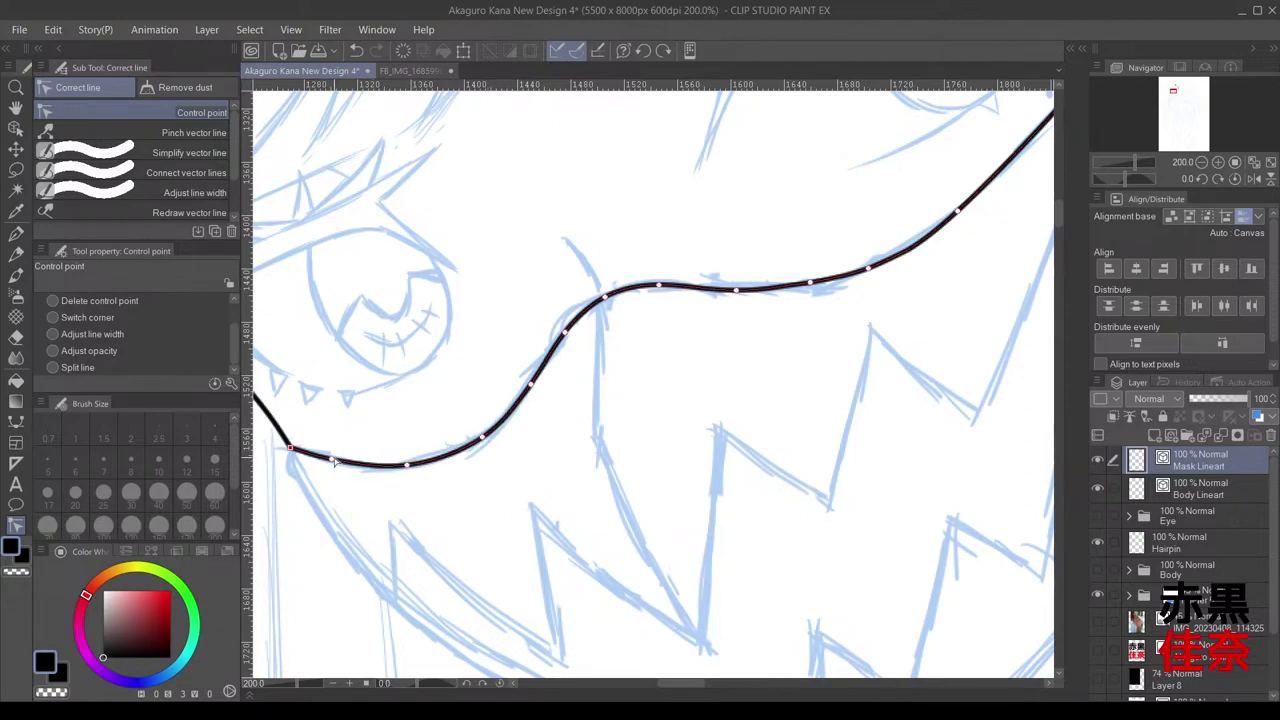
{"action": "left_click_drag", "start_coordinate": [334, 459], "coordinate": [333, 461]}
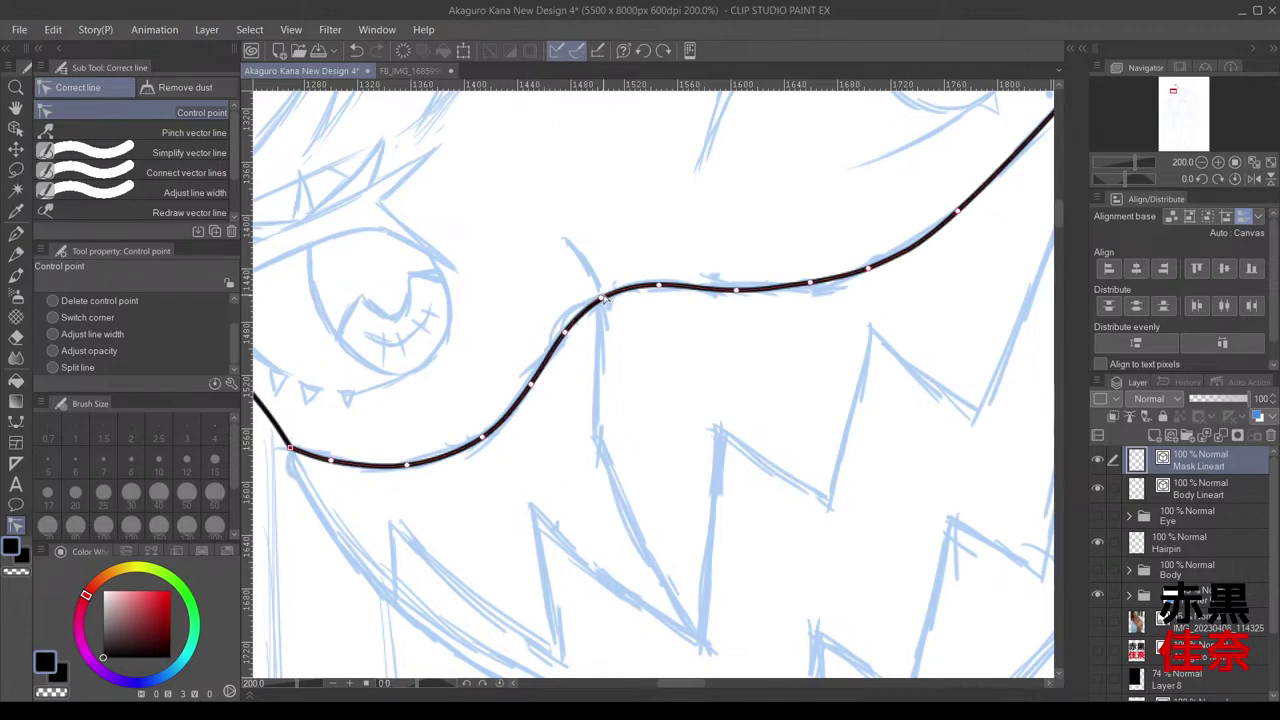
Step: Shift the control points across the nose bridge to flatten that section of the mask curve
{"action": "left_click_drag", "start_coordinate": [659, 288], "coordinate": [648, 289]}
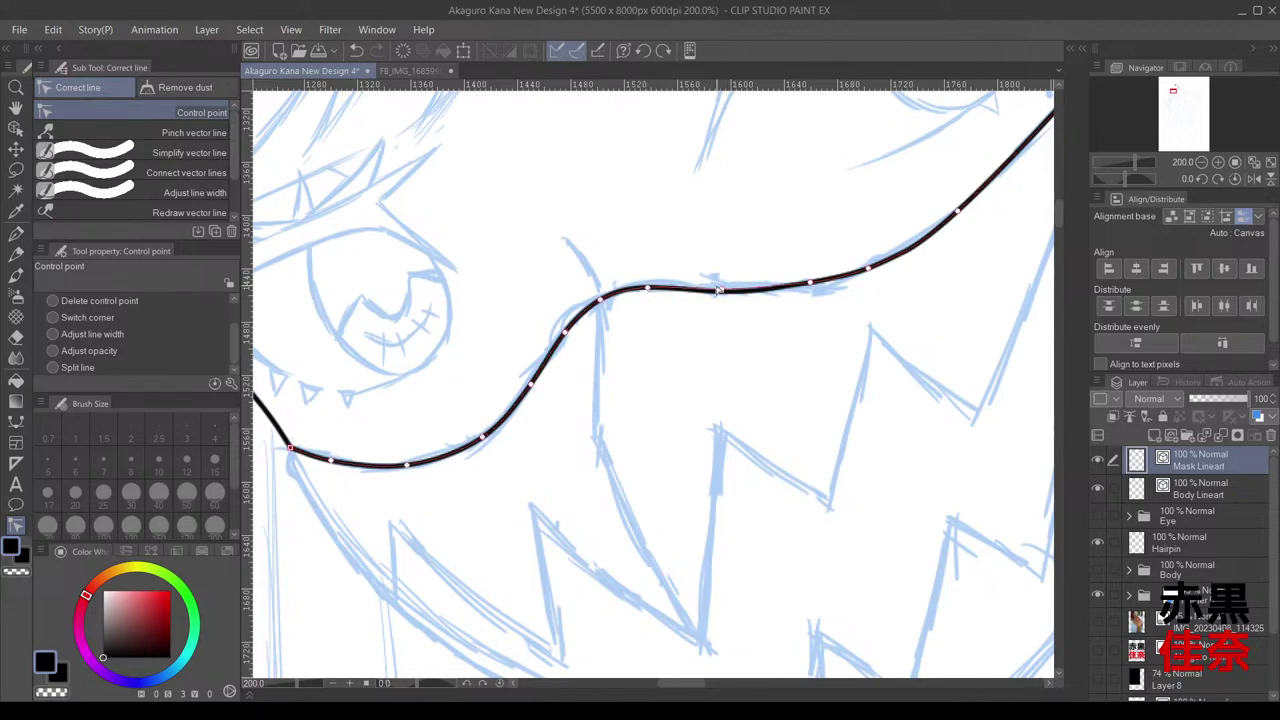
{"action": "left_click_drag", "start_coordinate": [736, 290], "coordinate": [714, 287]}
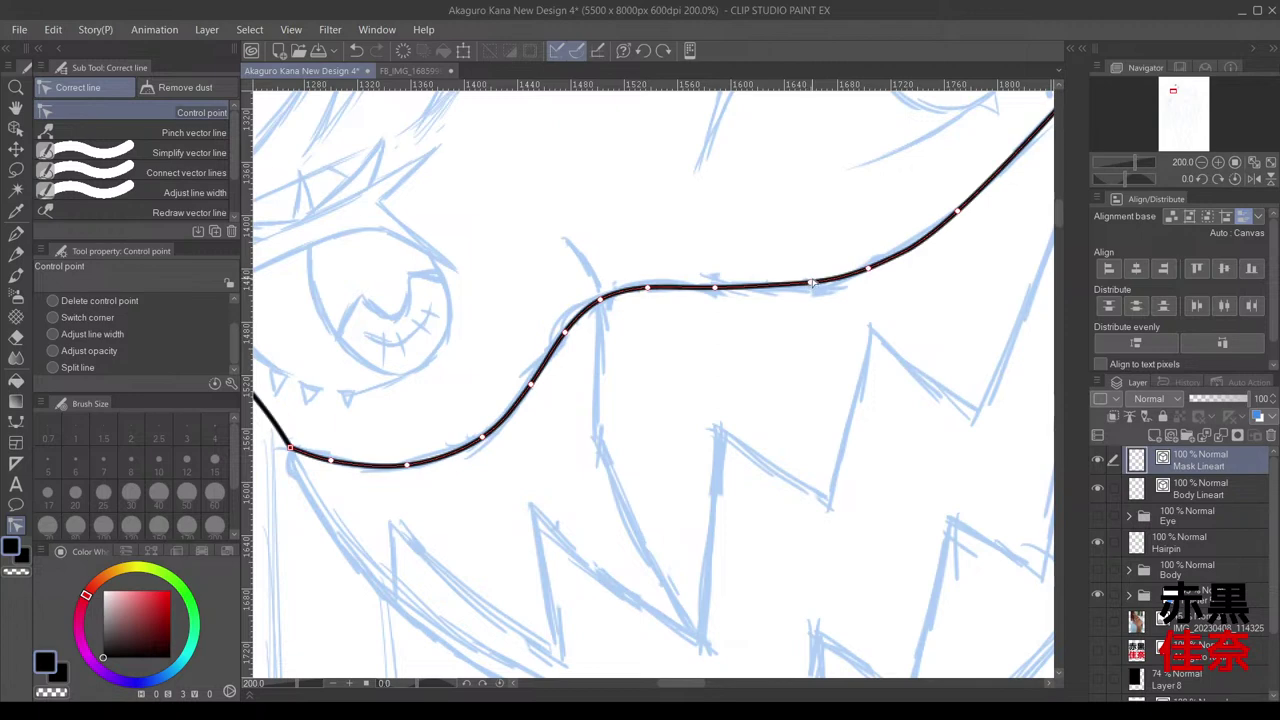
{"action": "left_click_drag", "start_coordinate": [812, 284], "coordinate": [806, 289]}
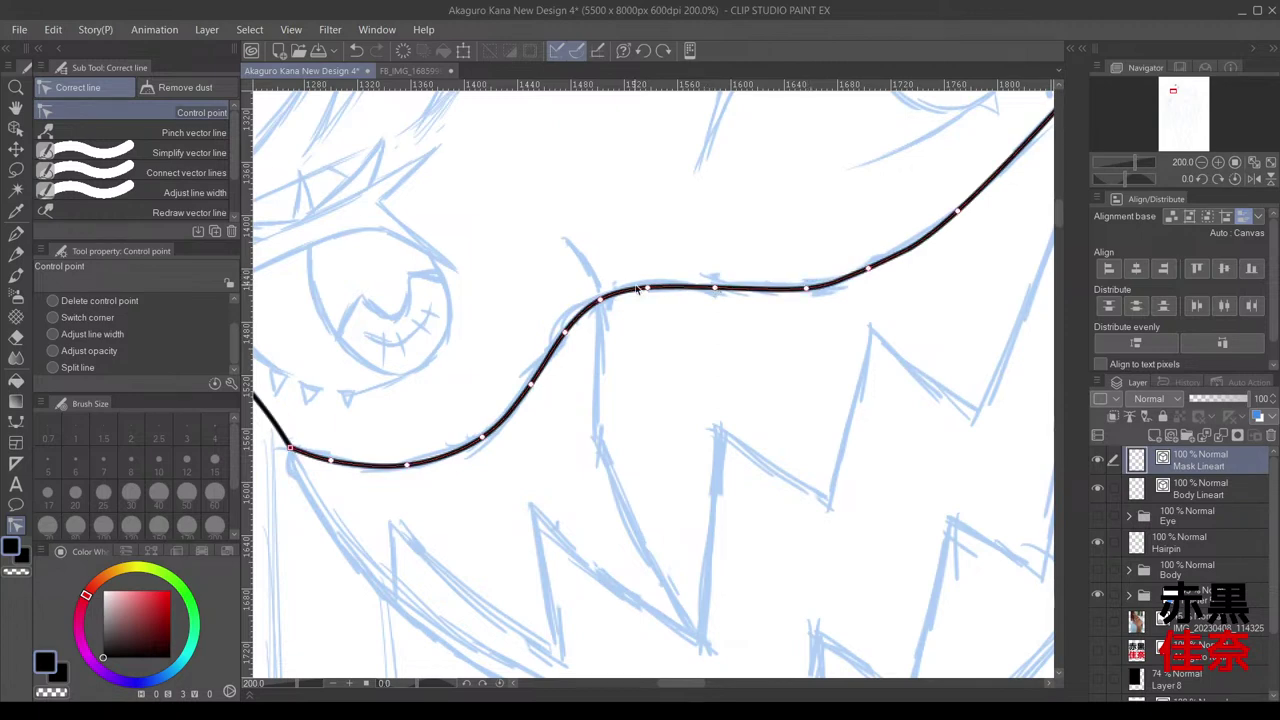
{"action": "left_click_drag", "start_coordinate": [646, 288], "coordinate": [641, 289]}
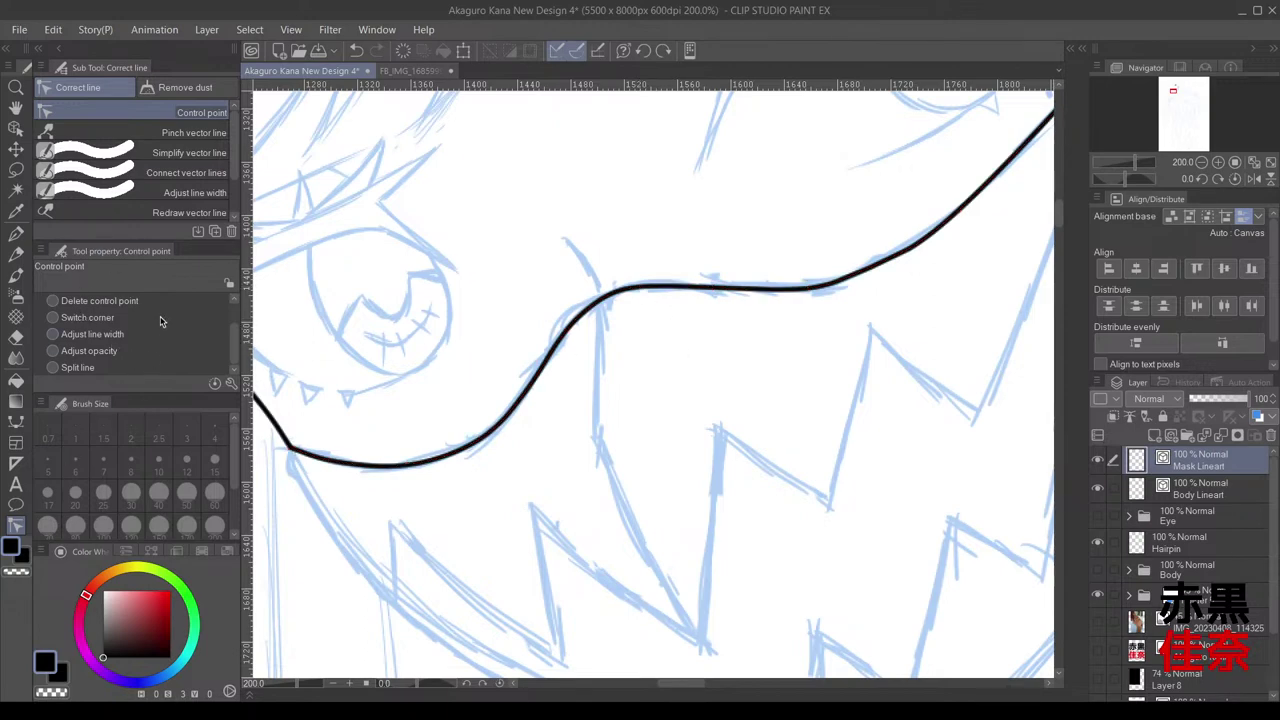
Step: Add a control point to the flat nose-bridge section of the mask curve and reposition its neighbouring points
{"action": "scroll", "coordinate": [232, 340], "scroll_direction": "up", "scroll_amount": 2}
{"action": "left_click", "coordinate": [110, 318]}
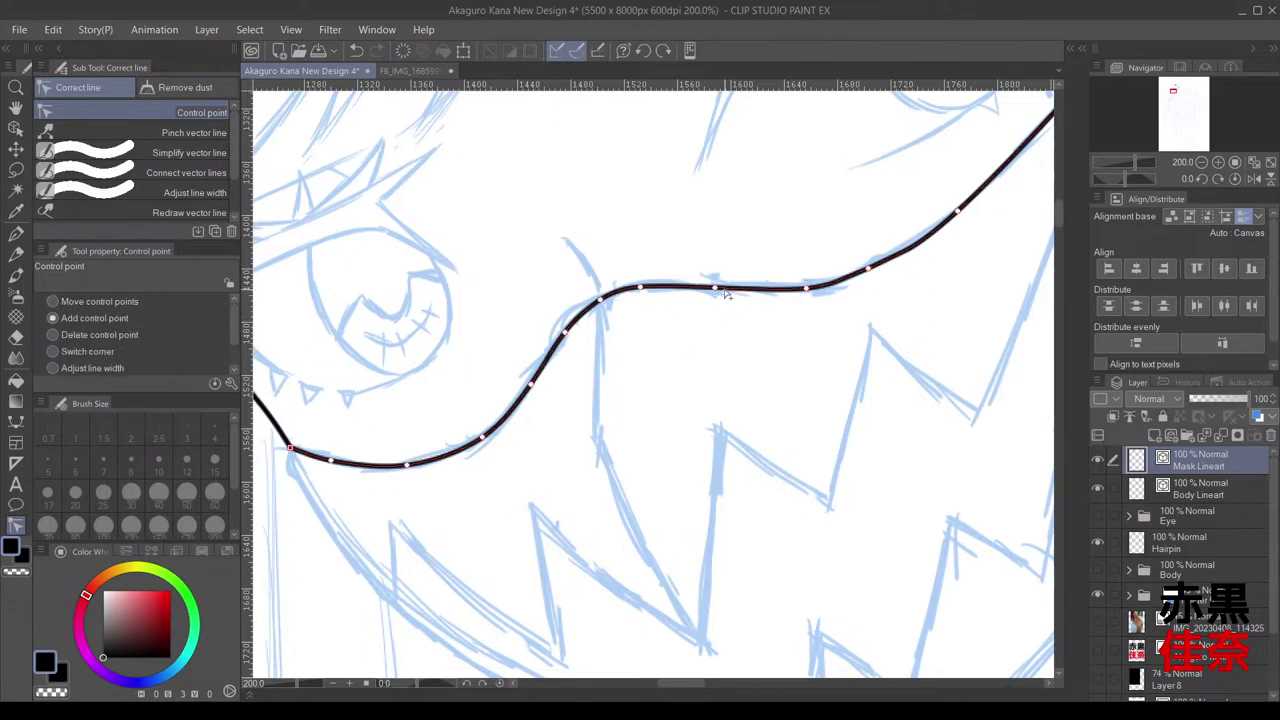
{"action": "left_click", "coordinate": [88, 301]}
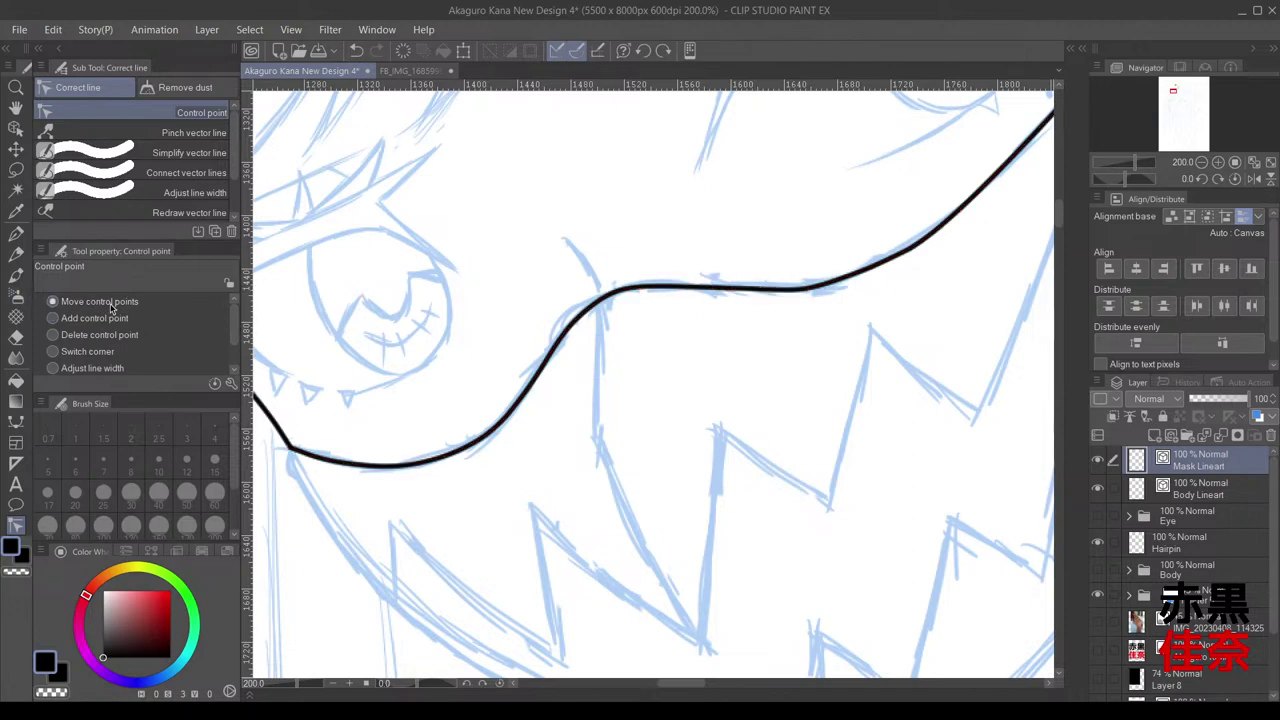
{"action": "left_click_drag", "start_coordinate": [640, 289], "coordinate": [715, 290]}
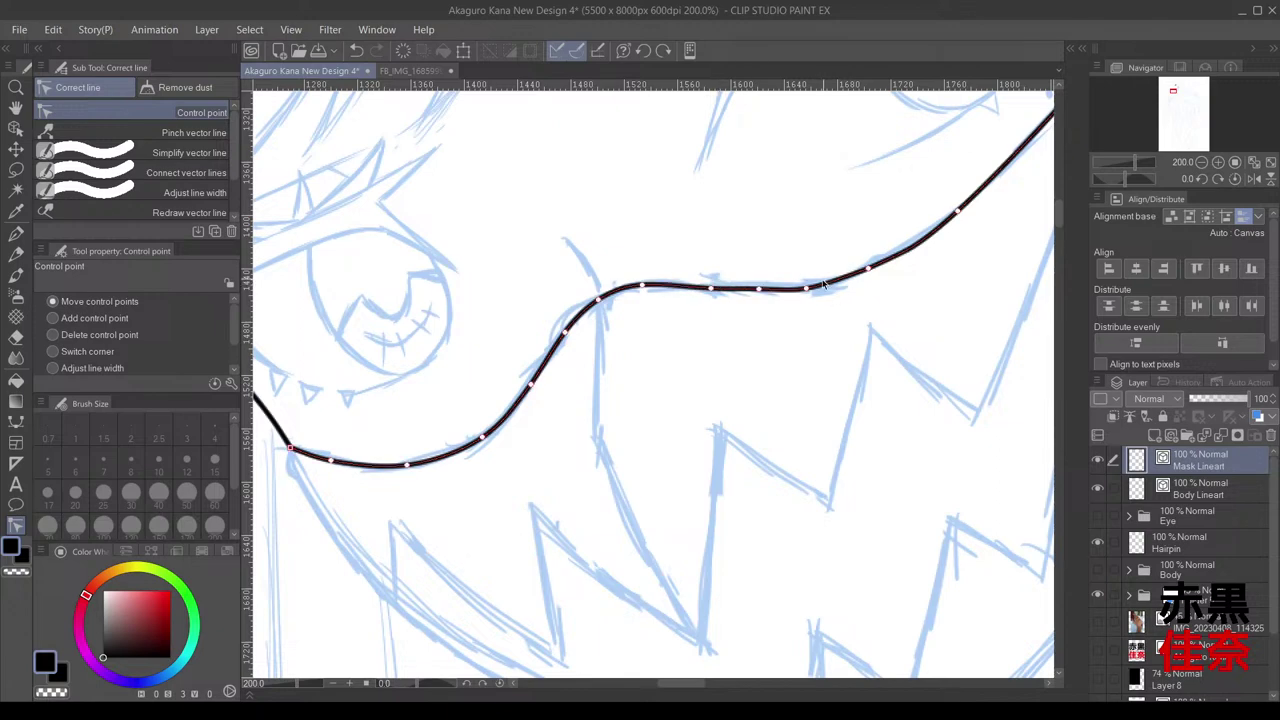
{"action": "left_click_drag", "start_coordinate": [806, 288], "coordinate": [764, 292]}
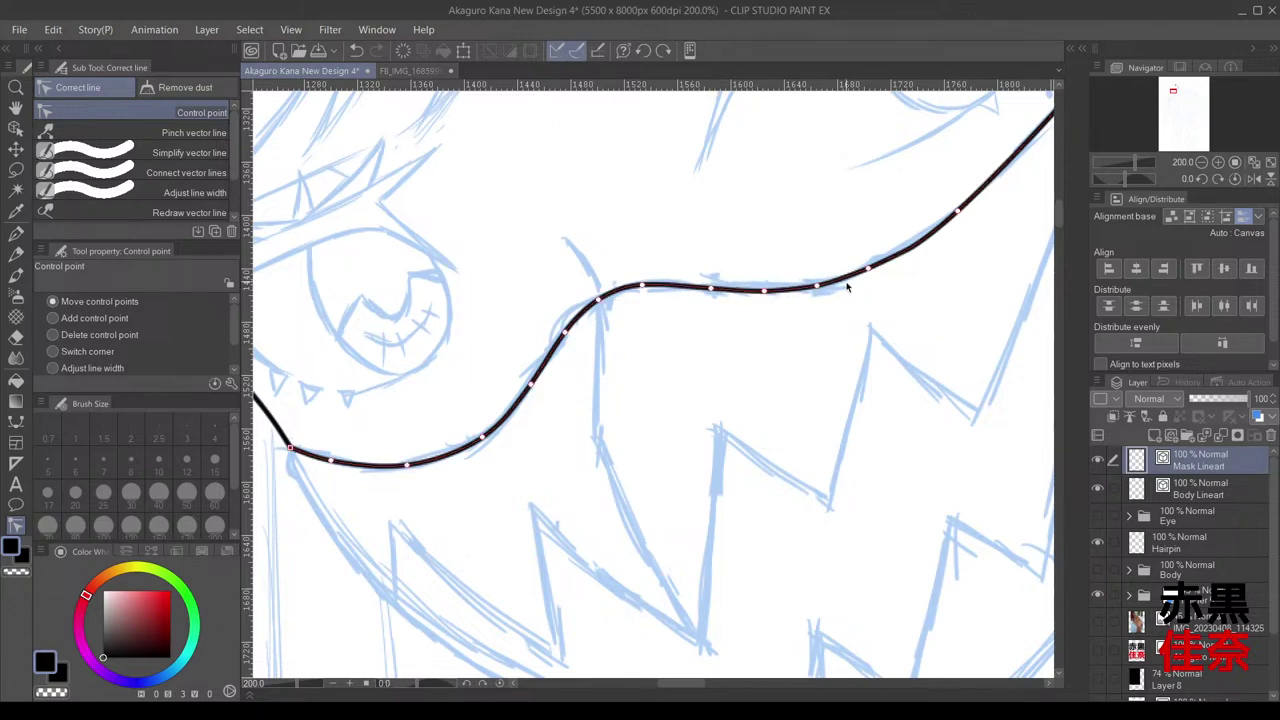
Step: Move the control points where the mask curve rises toward the cheek to match the sketched bend
{"action": "left_click_drag", "start_coordinate": [868, 268], "coordinate": [885, 260]}
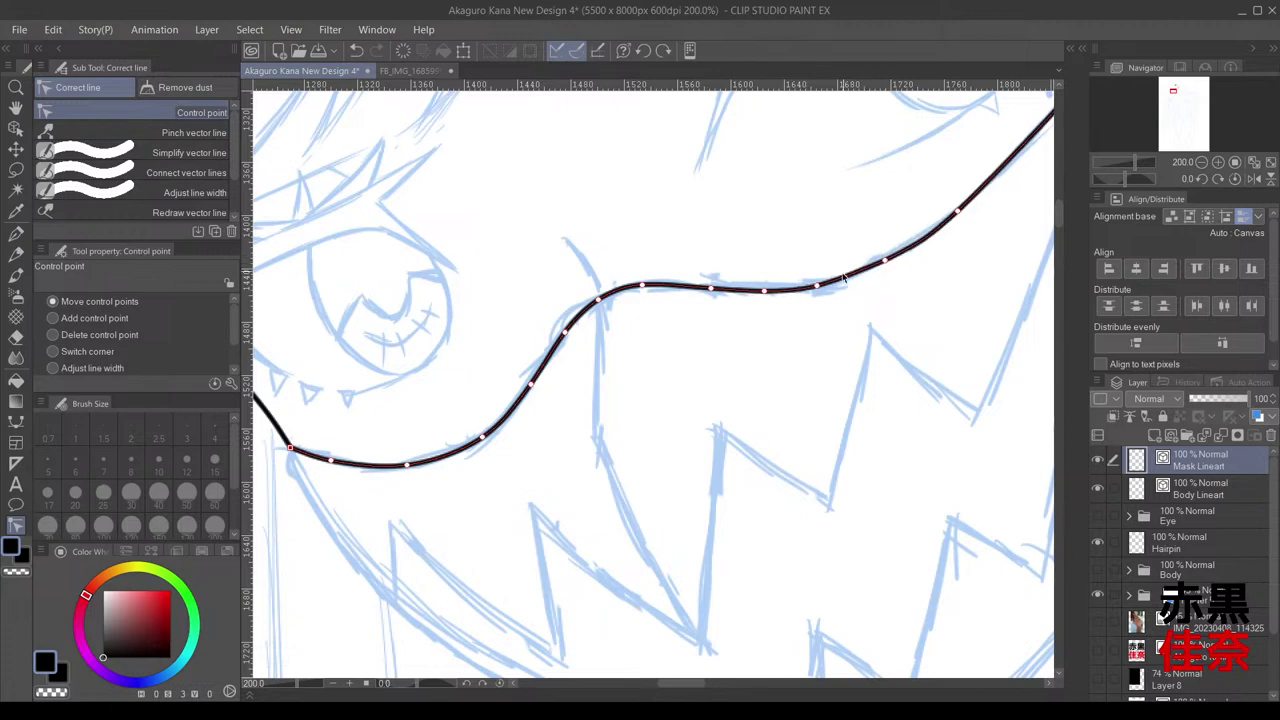
{"action": "left_click_drag", "start_coordinate": [817, 286], "coordinate": [900, 256]}
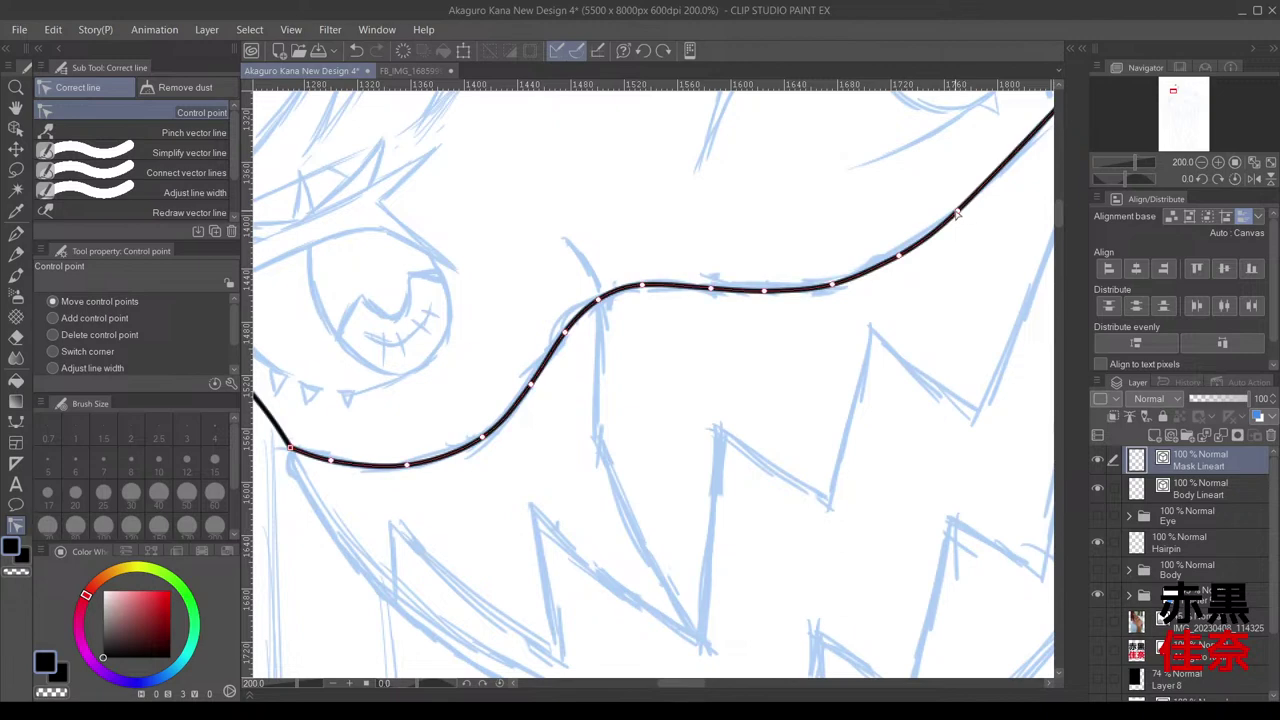
{"action": "left_click_drag", "start_coordinate": [957, 213], "coordinate": [966, 203]}
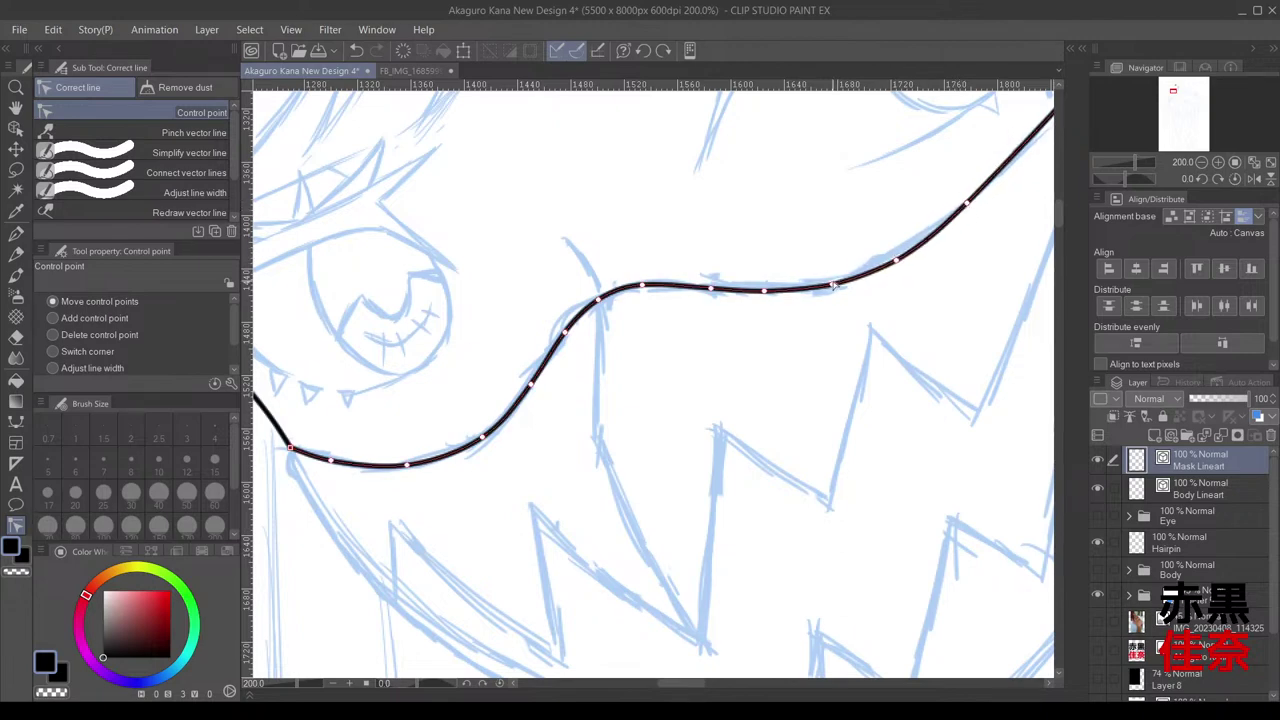
{"action": "left_click_drag", "start_coordinate": [833, 285], "coordinate": [764, 290]}
Step: Activate the Continuous curve tool to ink the mask's lower outline, starting at the corner below the far eye
{"action": "scroll", "coordinate": [825, 370], "scroll_direction": "down", "scroll_amount": 2}
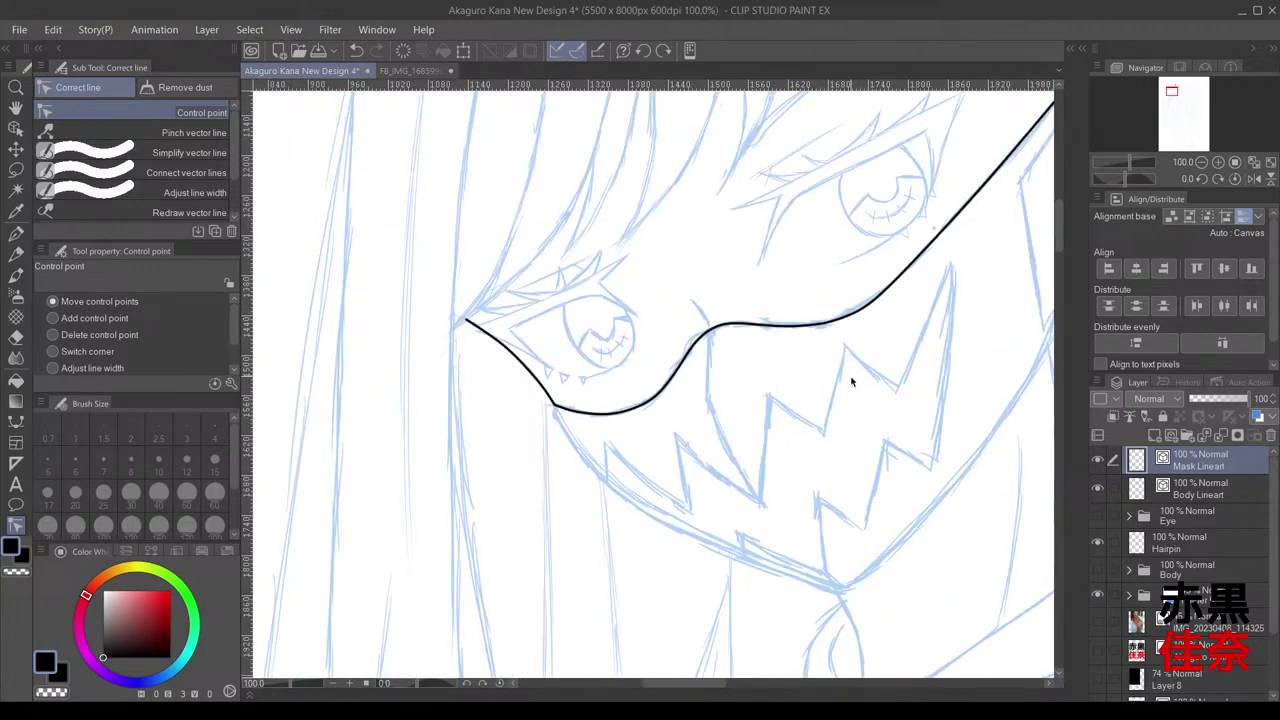
{"action": "left_click_drag", "start_coordinate": [849, 374], "coordinate": [691, 373]}
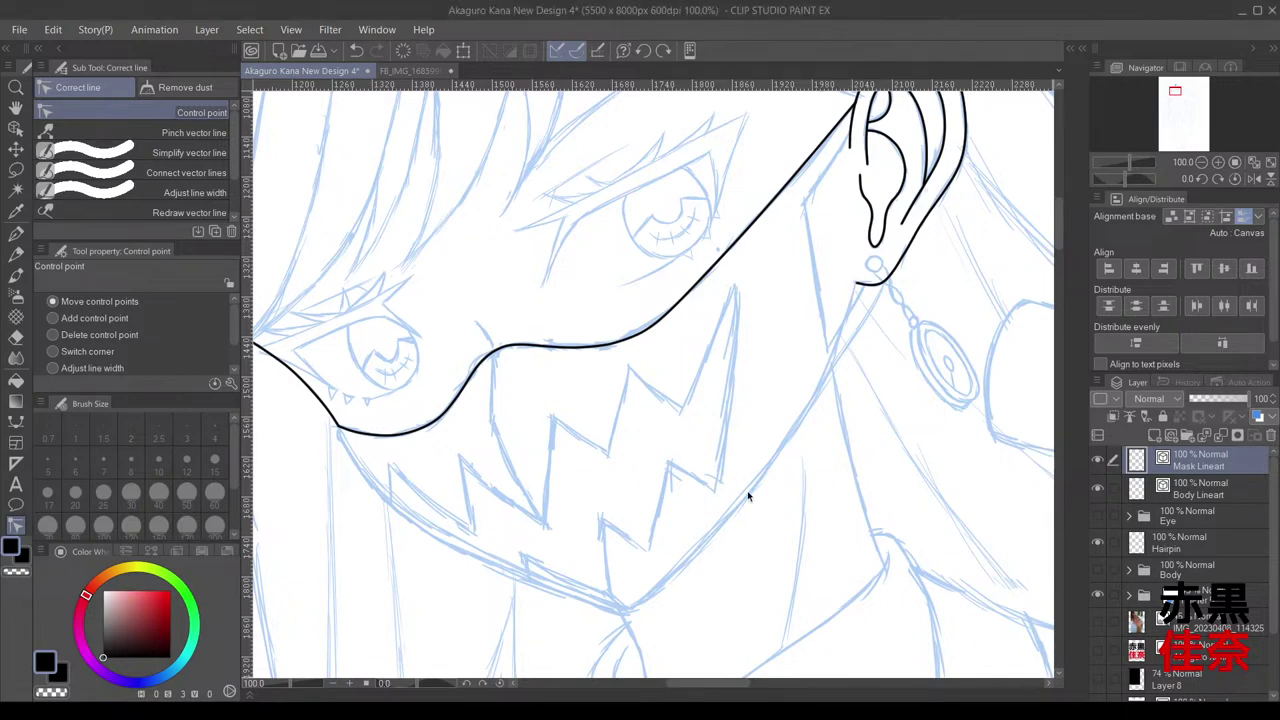
{"action": "scroll", "coordinate": [703, 383], "scroll_direction": "down", "scroll_amount": 1}
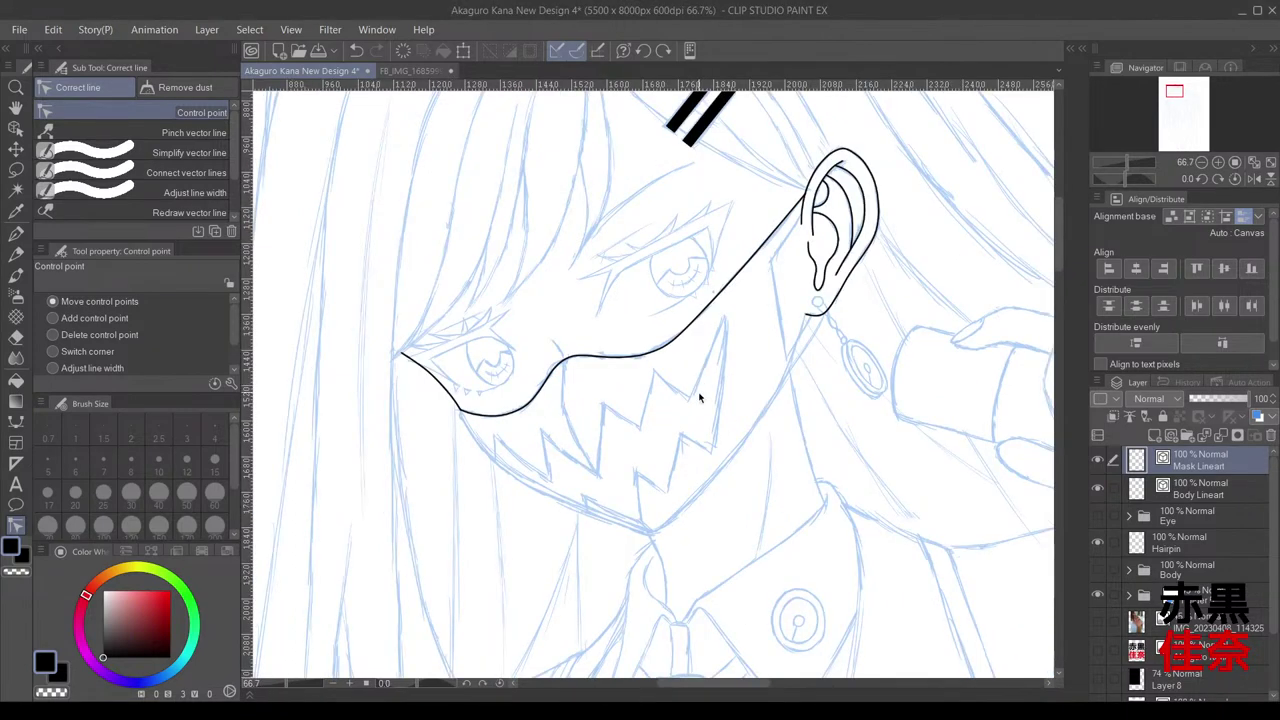
{"action": "left_click", "coordinate": [15, 421]}
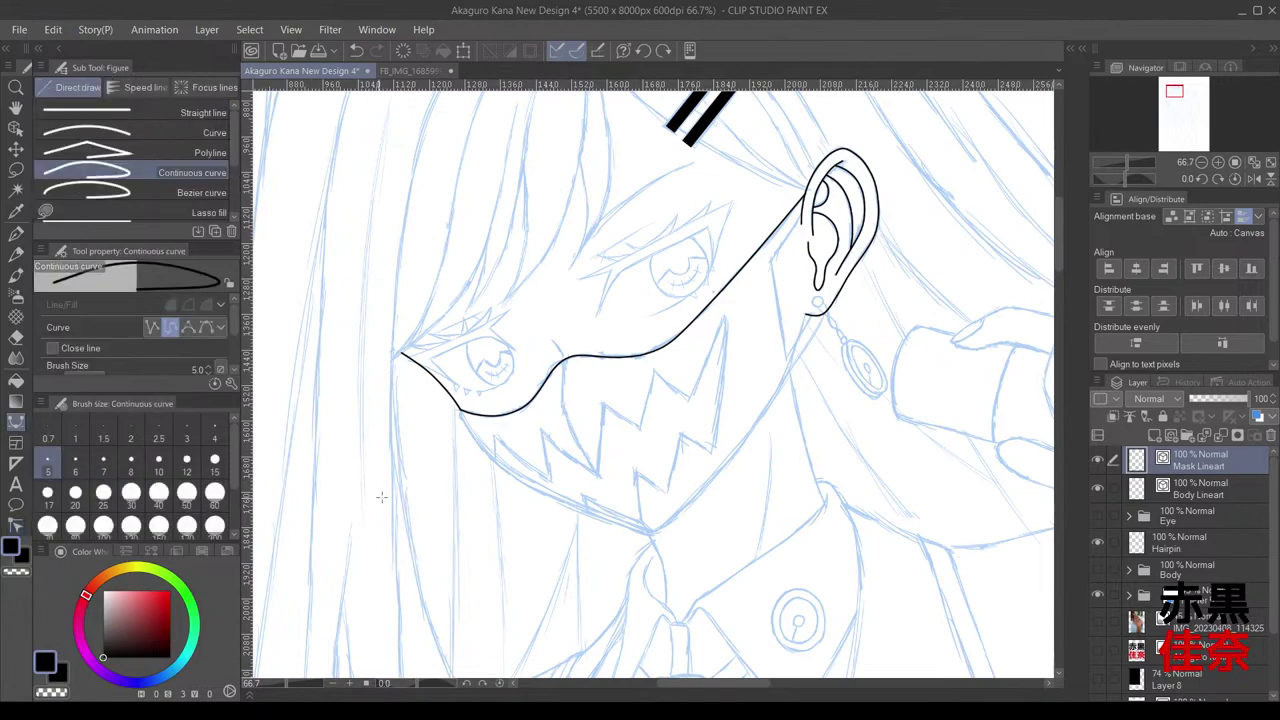
{"action": "scroll", "coordinate": [458, 410], "scroll_direction": "up", "scroll_amount": 7}
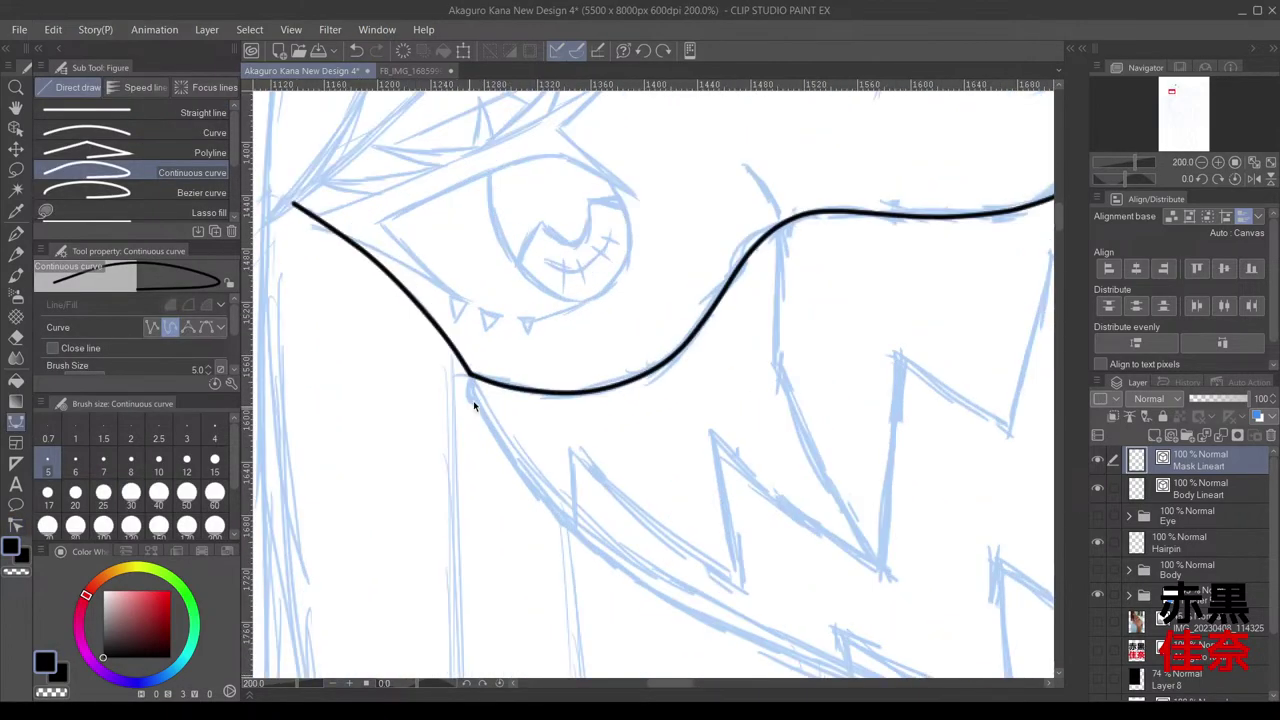
{"action": "left_click", "coordinate": [476, 307]}
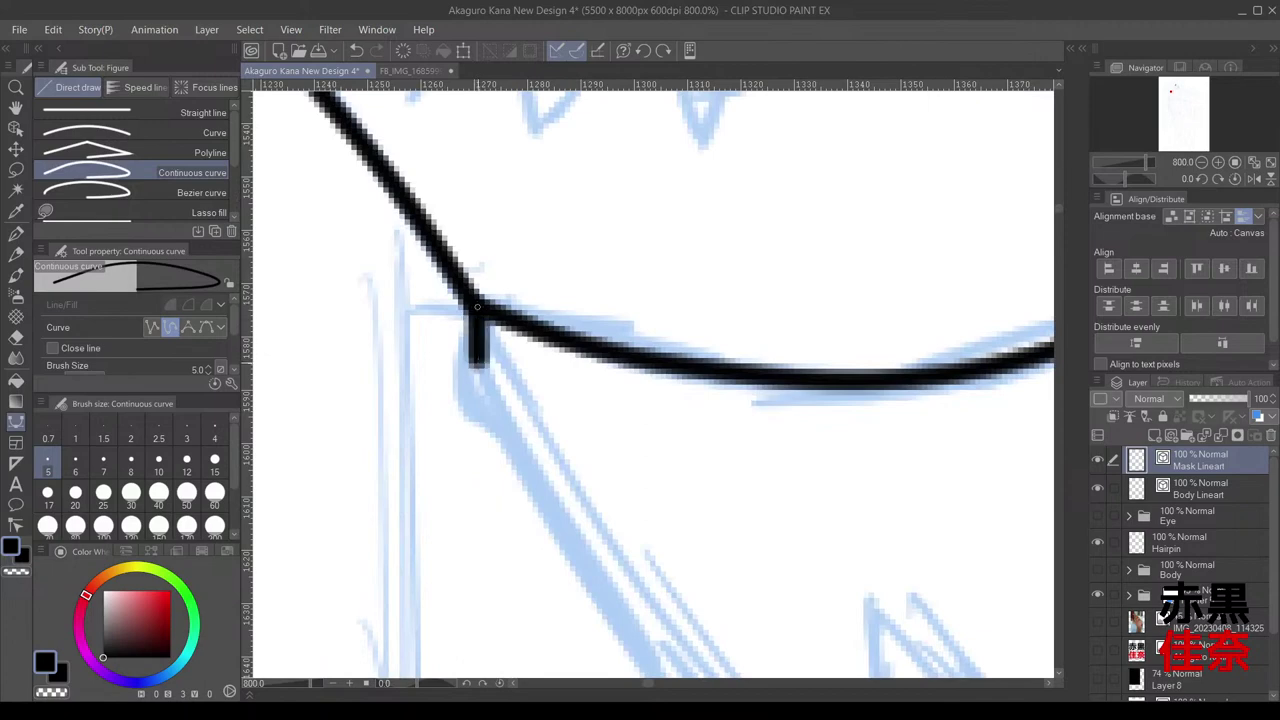
{"action": "left_click", "coordinate": [486, 378]}
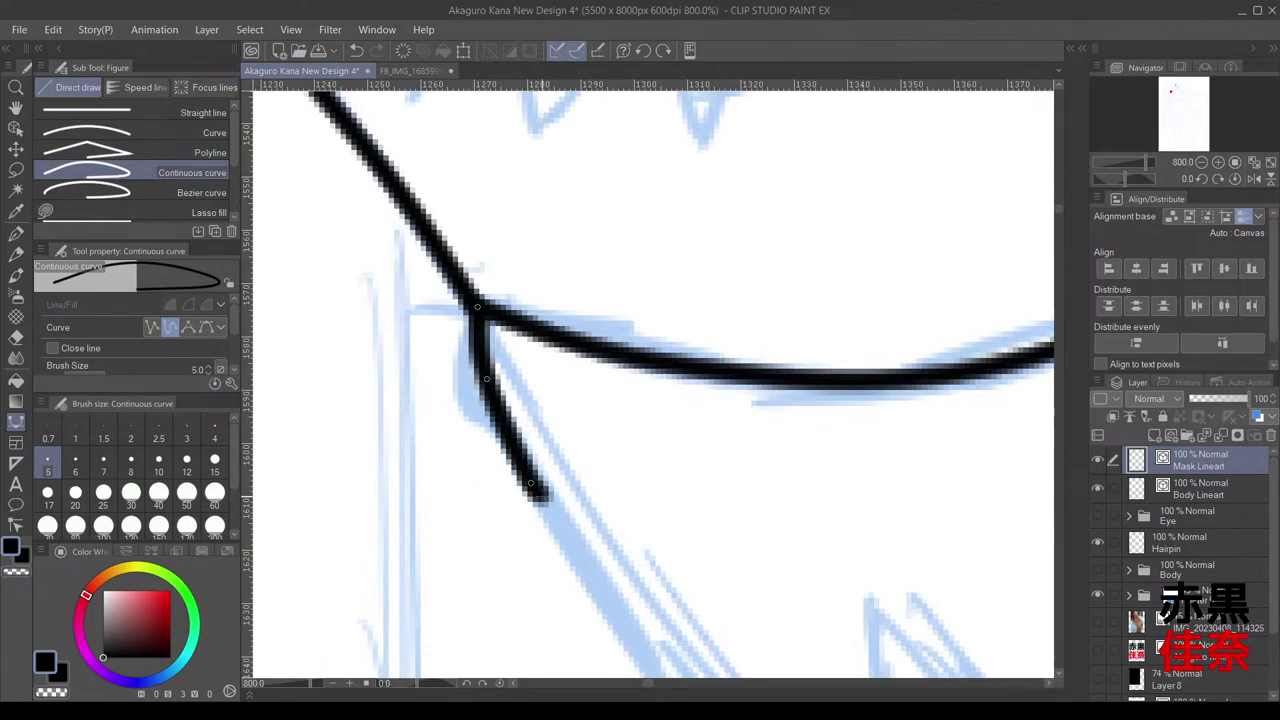
{"action": "double_click", "coordinate": [531, 483]}
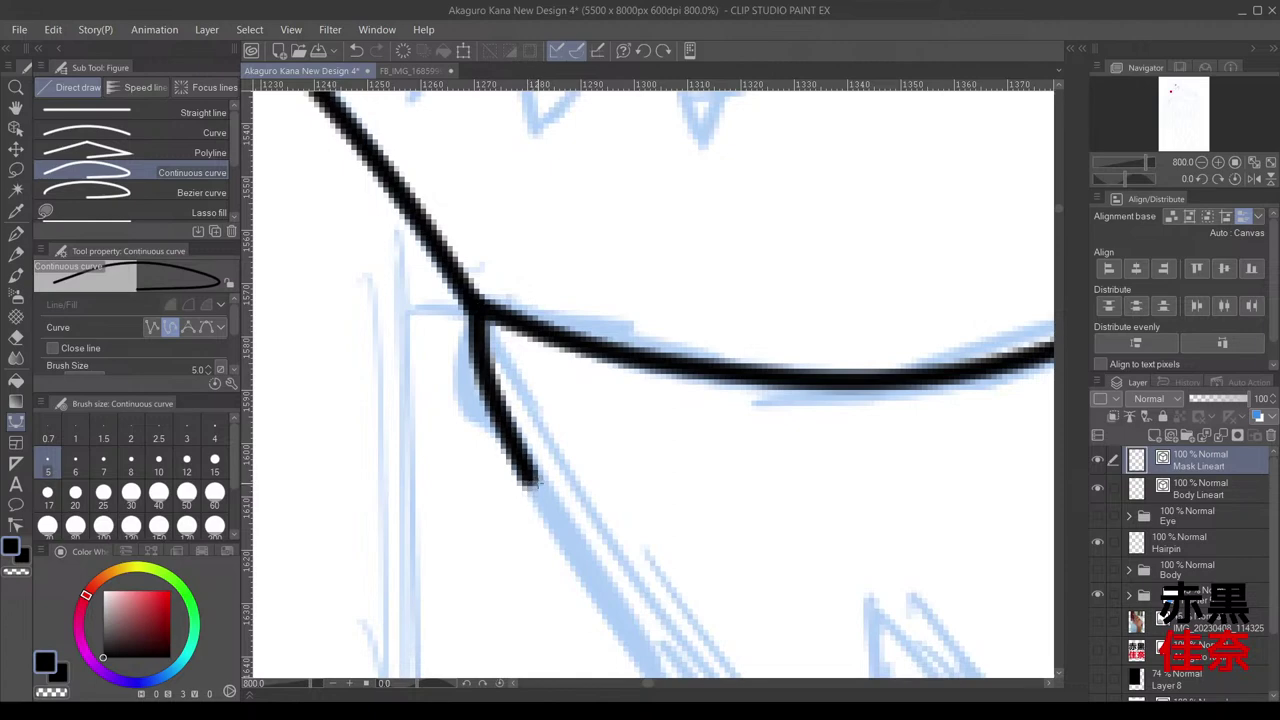
{"action": "key", "text": "ctrl+z"}
Step: Draw a continuous curve from the mask corner below the far eye along the sketched lower edge to the chin tip
{"action": "scroll", "coordinate": [530, 467], "scroll_direction": "down", "scroll_amount": 2}
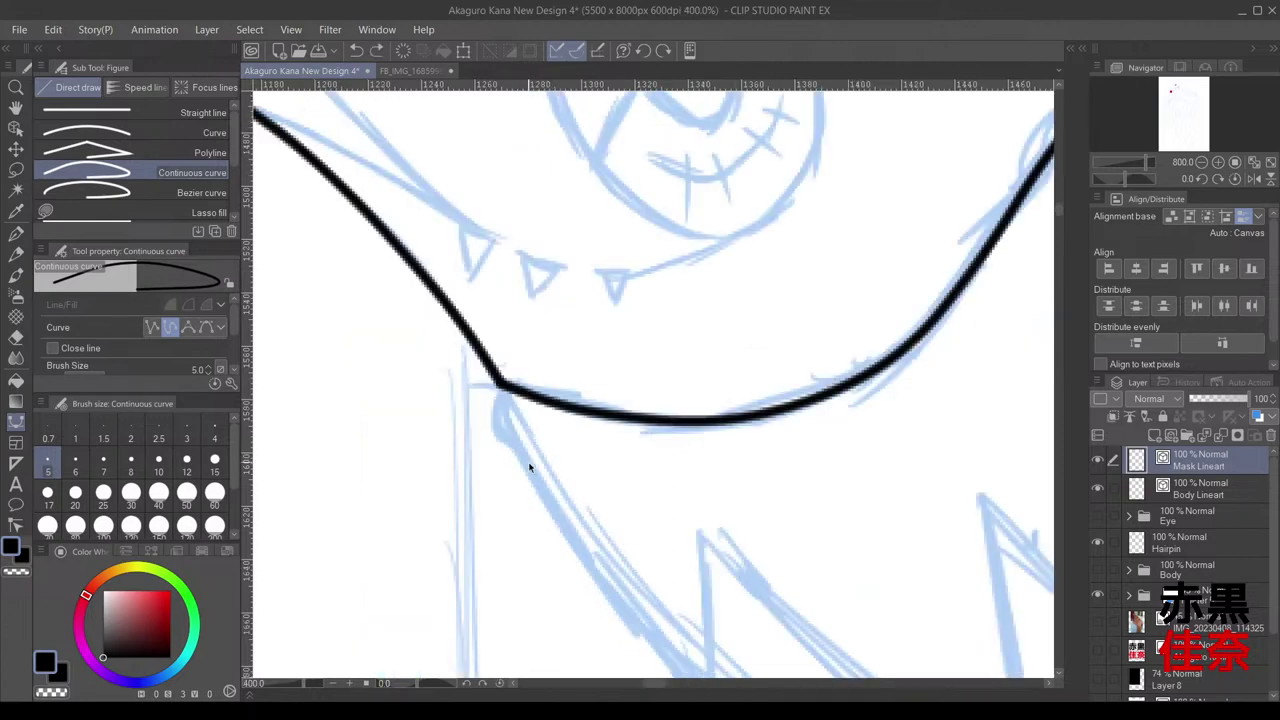
{"action": "scroll", "coordinate": [530, 455], "scroll_direction": "down", "scroll_amount": 3}
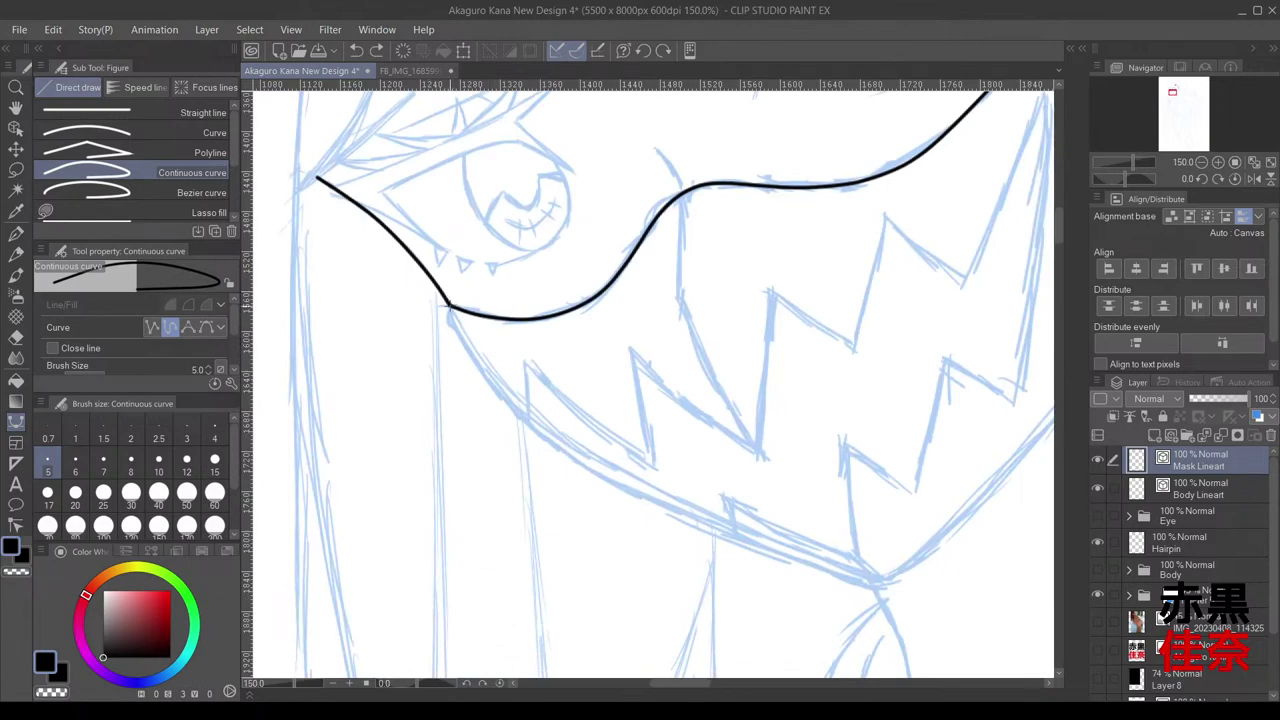
{"action": "left_click", "coordinate": [450, 308]}
{"action": "left_click", "coordinate": [478, 365]}
{"action": "left_click", "coordinate": [518, 413]}
{"action": "left_click", "coordinate": [568, 456]}
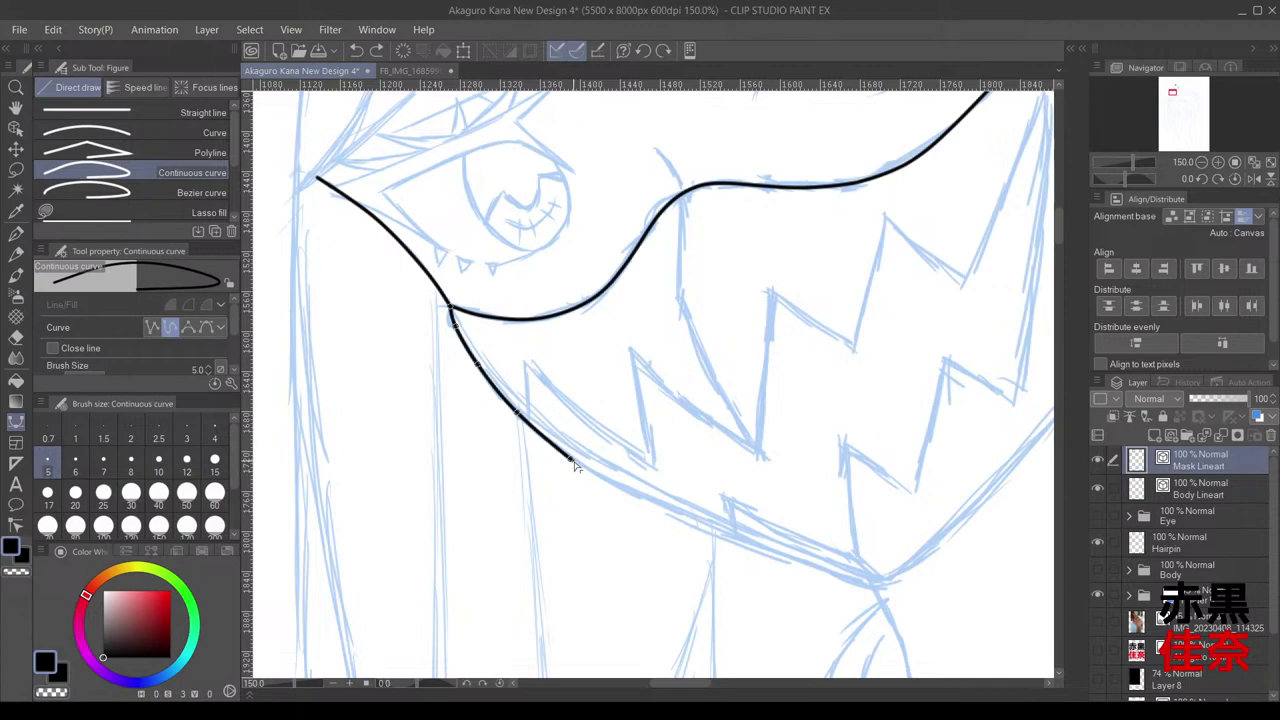
{"action": "left_click", "coordinate": [695, 517]}
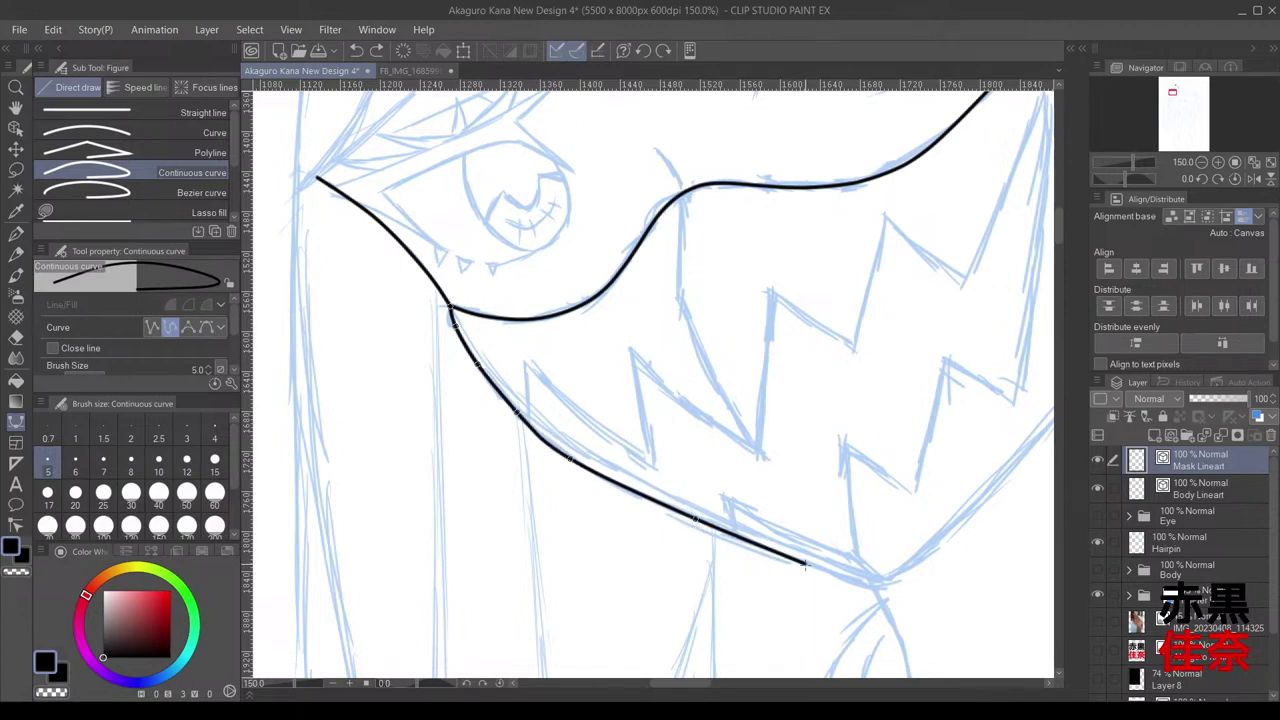
{"action": "left_click", "coordinate": [805, 564]}
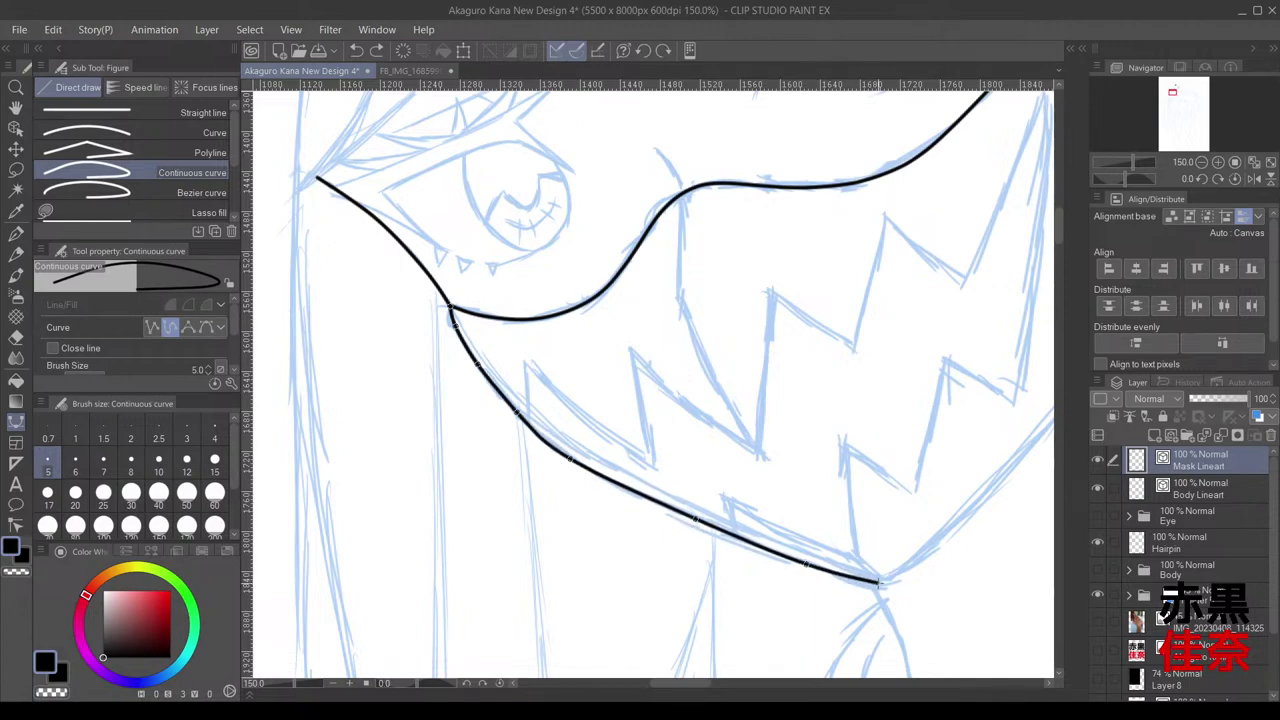
{"action": "left_click", "coordinate": [880, 581]}
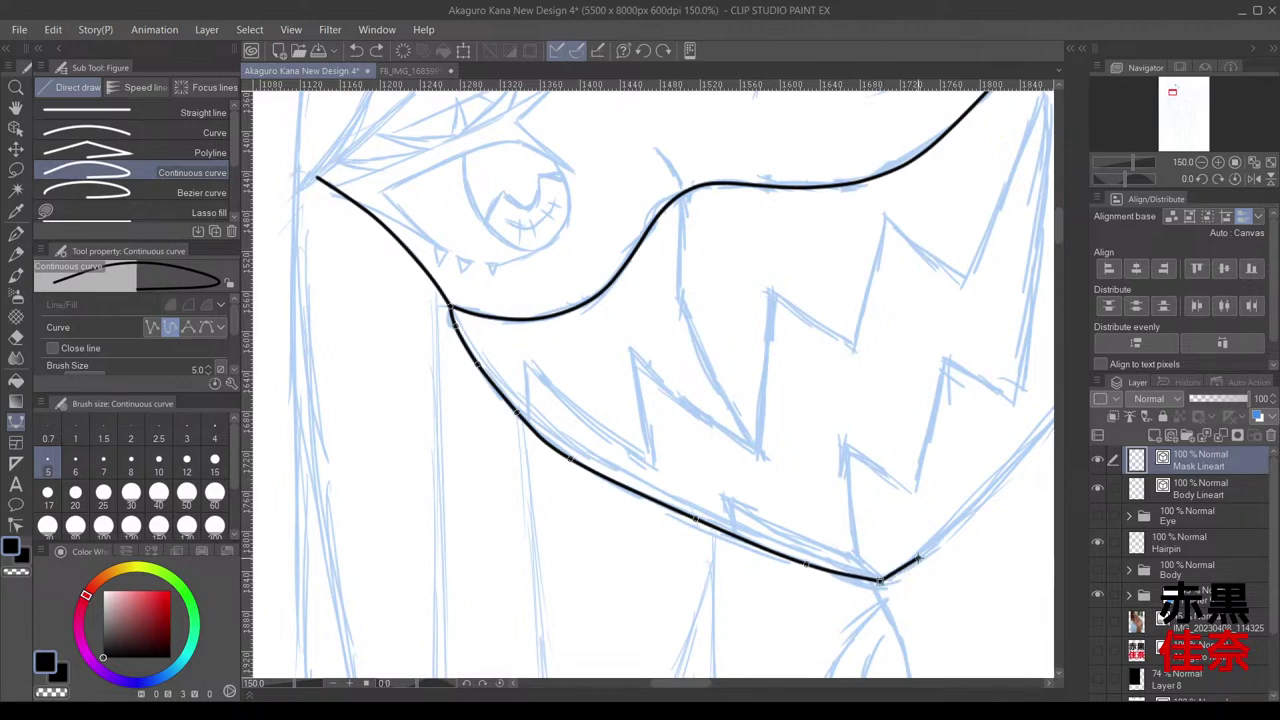
Step: Continue the curve from the chin tip along the sketched jawline and end it at the earlobe
{"action": "left_click", "coordinate": [918, 557]}
{"action": "left_click", "coordinate": [1027, 448]}
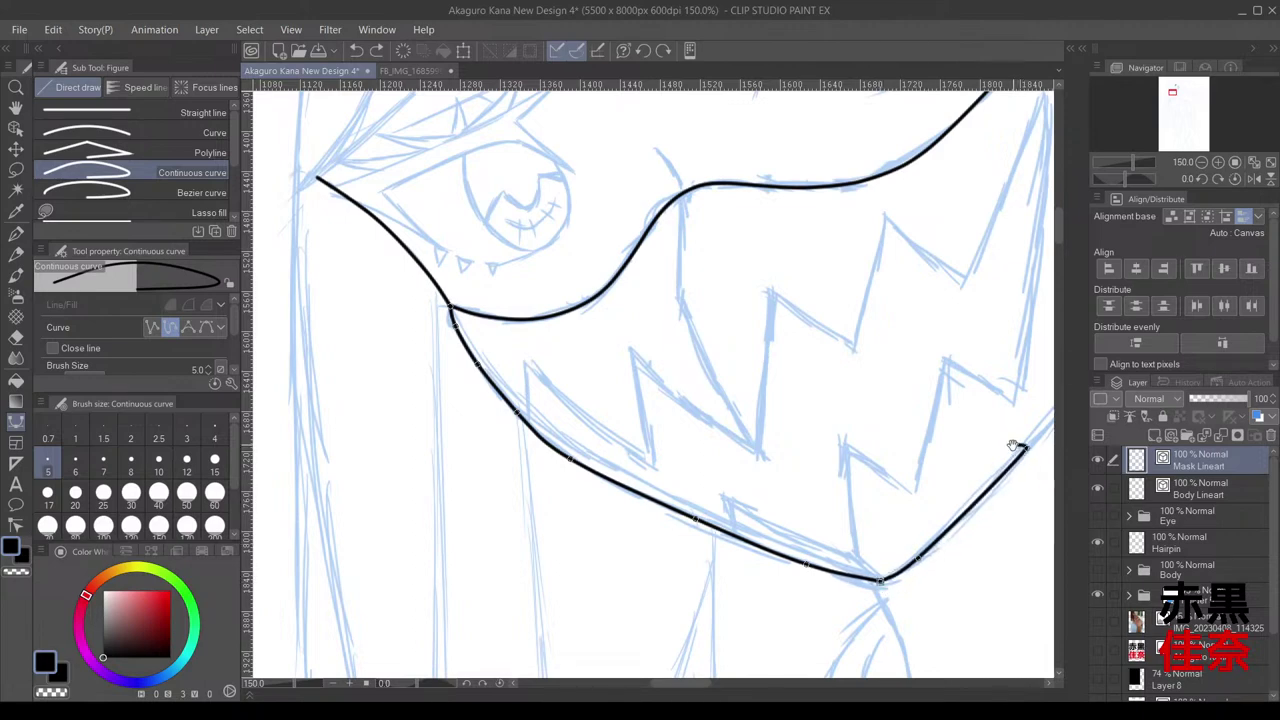
{"action": "left_click_drag", "start_coordinate": [930, 466], "coordinate": [484, 549]}
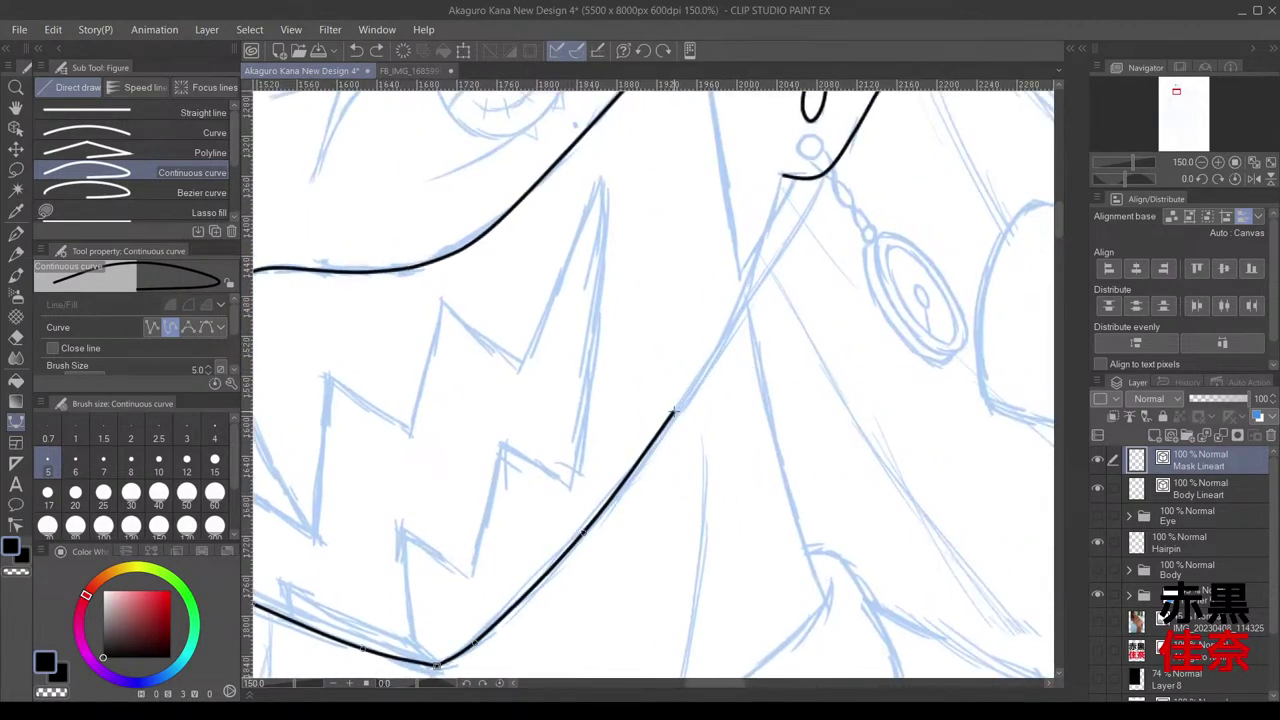
{"action": "left_click", "coordinate": [674, 415]}
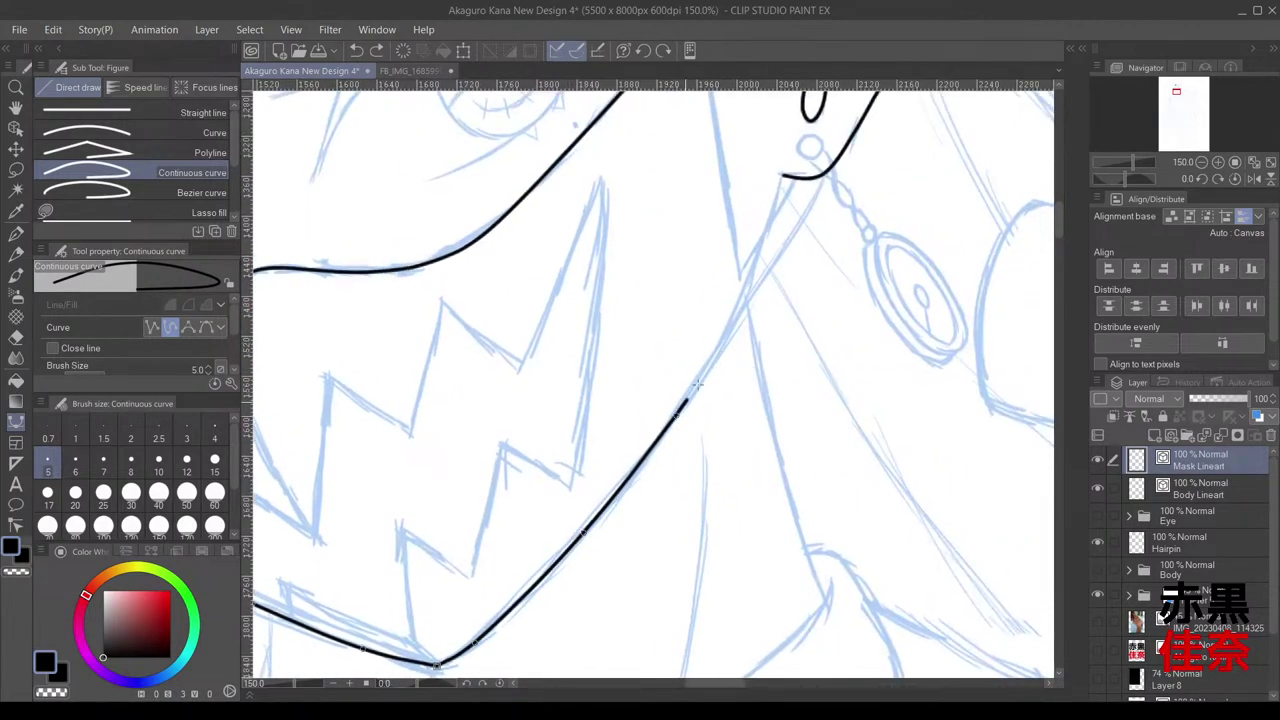
{"action": "left_click", "coordinate": [761, 283]}
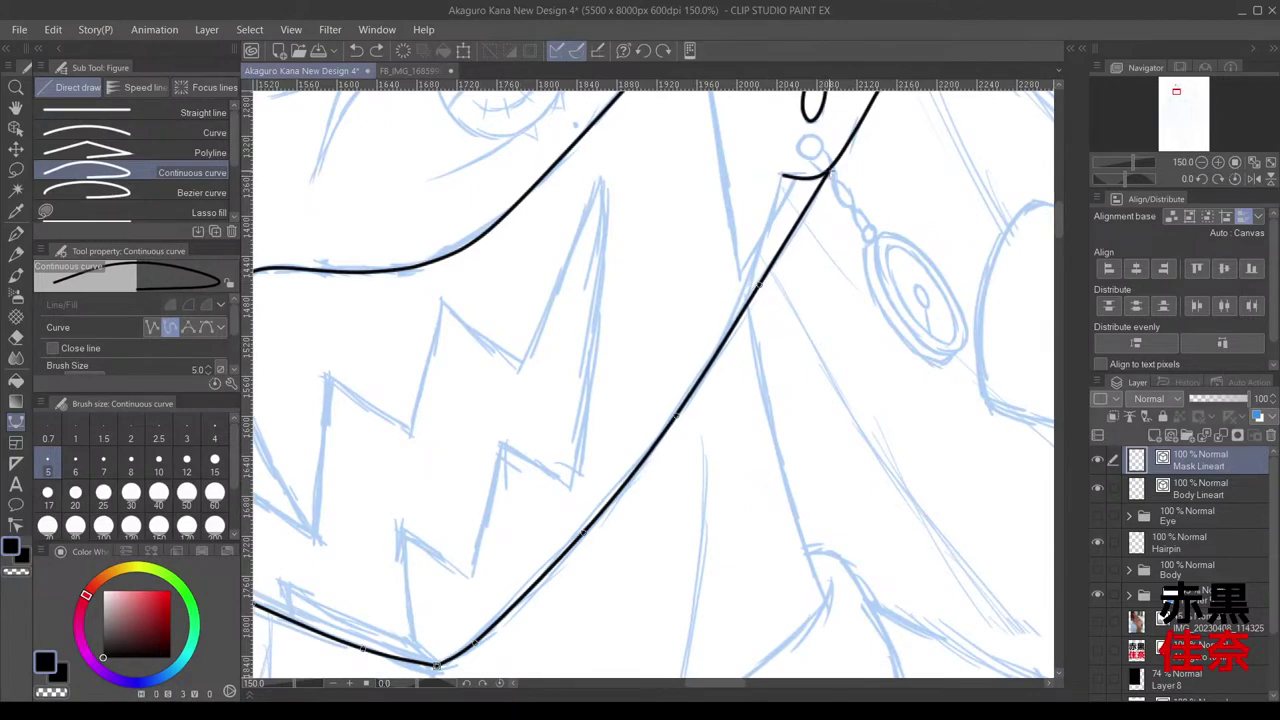
{"action": "double_click", "coordinate": [830, 174]}
Step: Refine the control points of the mask's jaw edge between the earlobe and the chin tip to follow the sketch
{"action": "scroll", "coordinate": [820, 185], "scroll_direction": "up", "scroll_amount": 5}
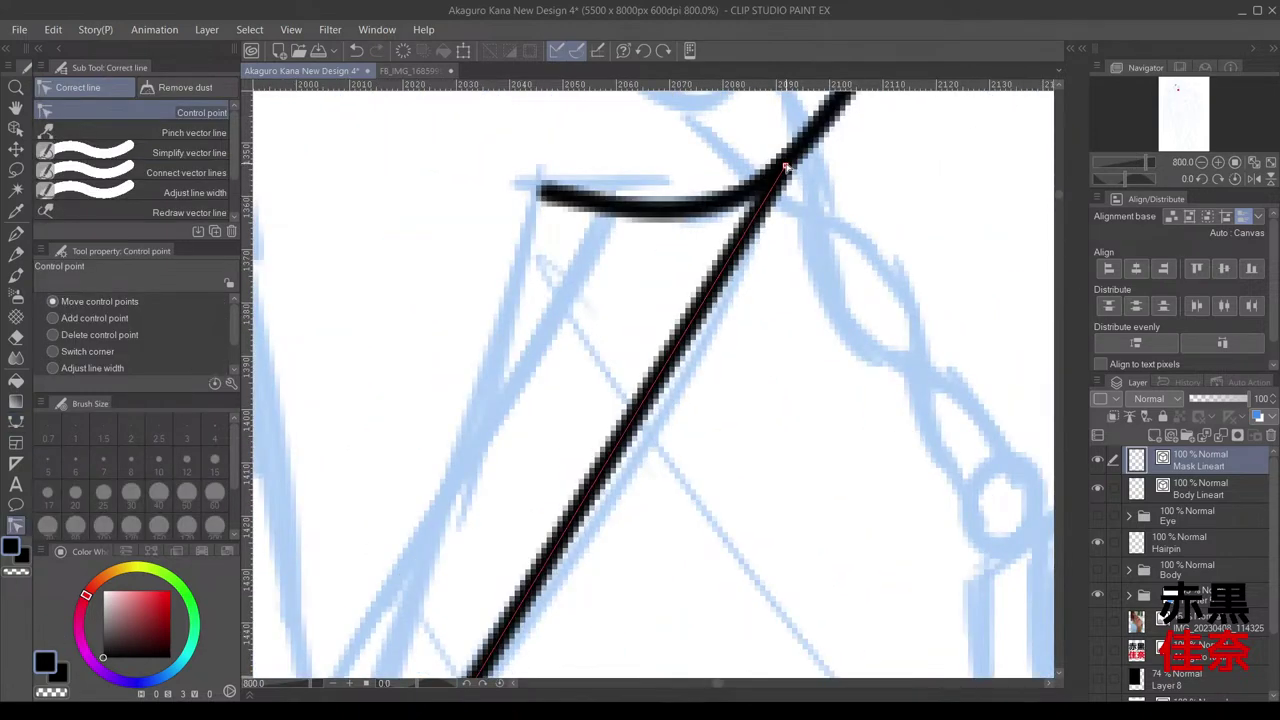
{"action": "scroll", "coordinate": [795, 200], "scroll_direction": "down", "scroll_amount": 6}
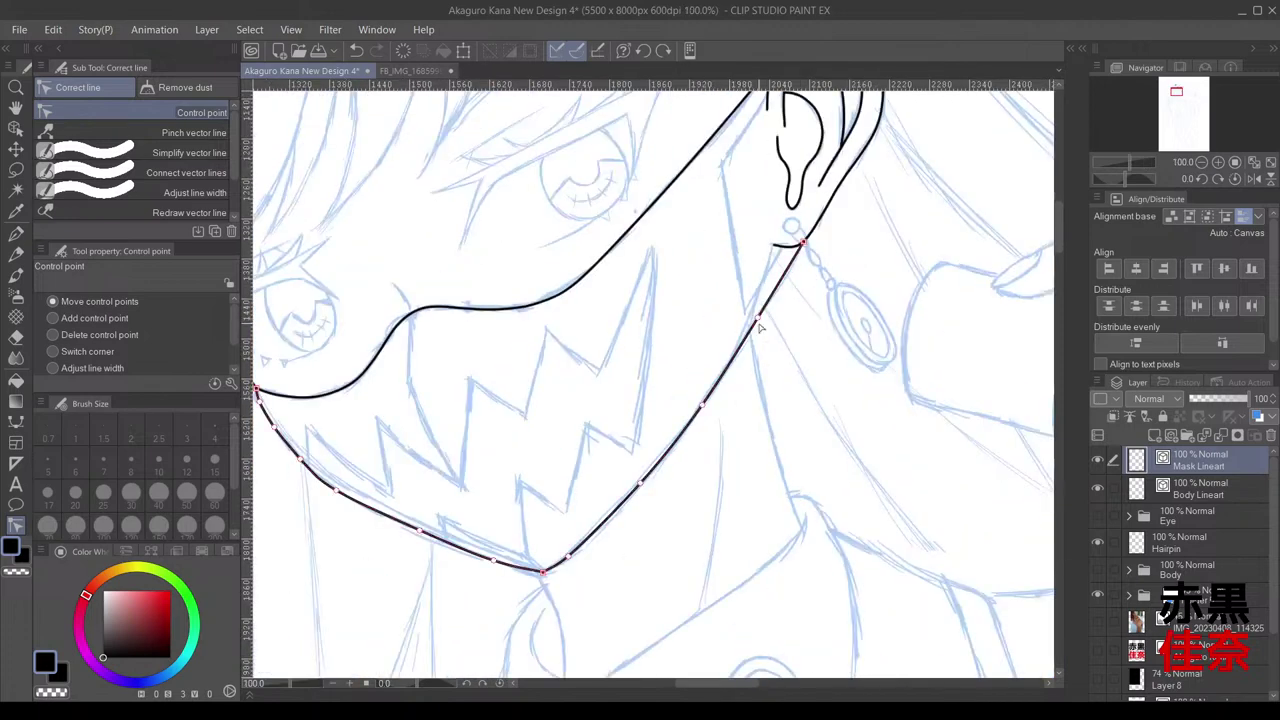
{"action": "scroll", "coordinate": [745, 398], "scroll_direction": "up", "scroll_amount": 1}
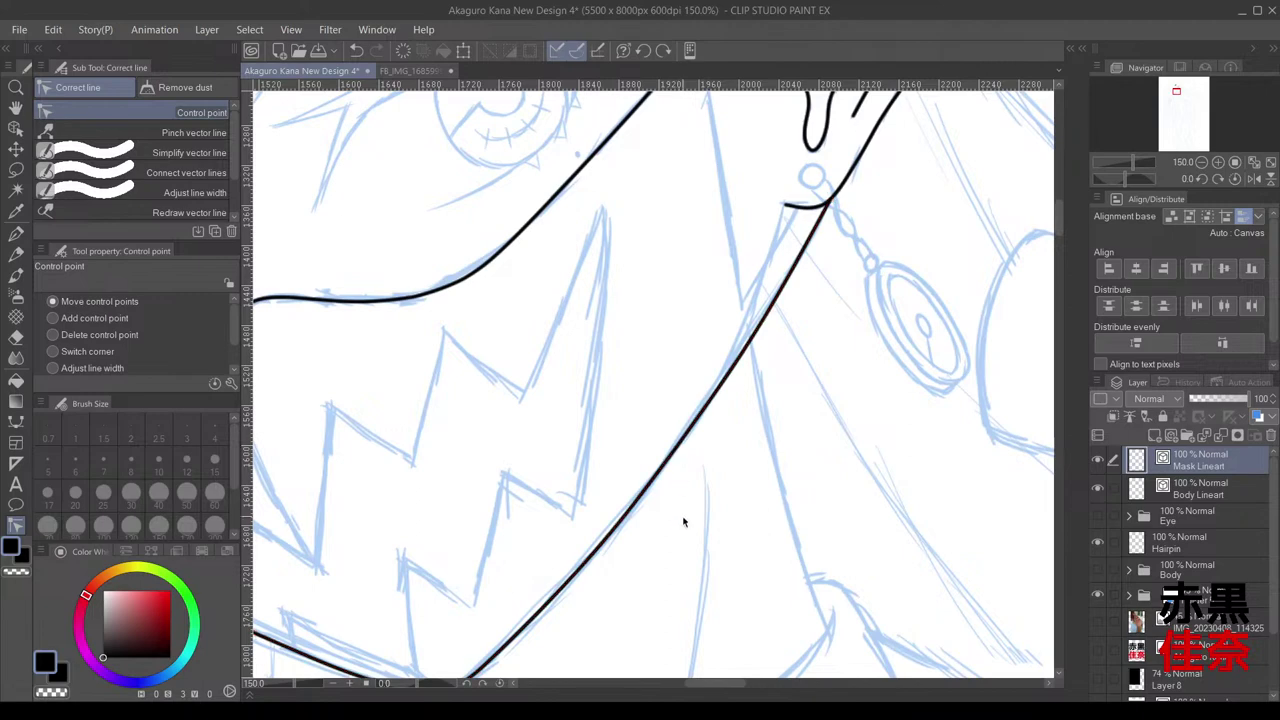
{"action": "left_click_drag", "start_coordinate": [684, 521], "coordinate": [800, 300]}
{"action": "scroll", "coordinate": [726, 371], "scroll_direction": "up", "scroll_amount": 1}
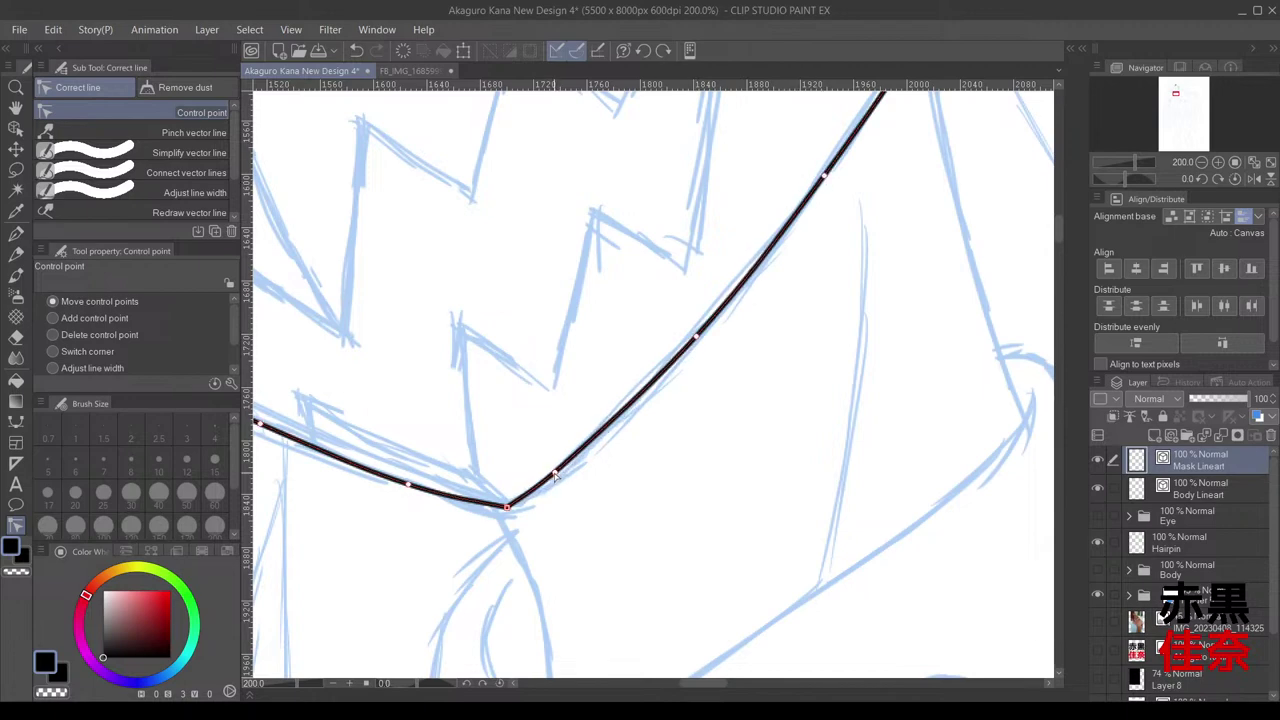
{"action": "scroll", "coordinate": [677, 449], "scroll_direction": "down", "scroll_amount": 4}
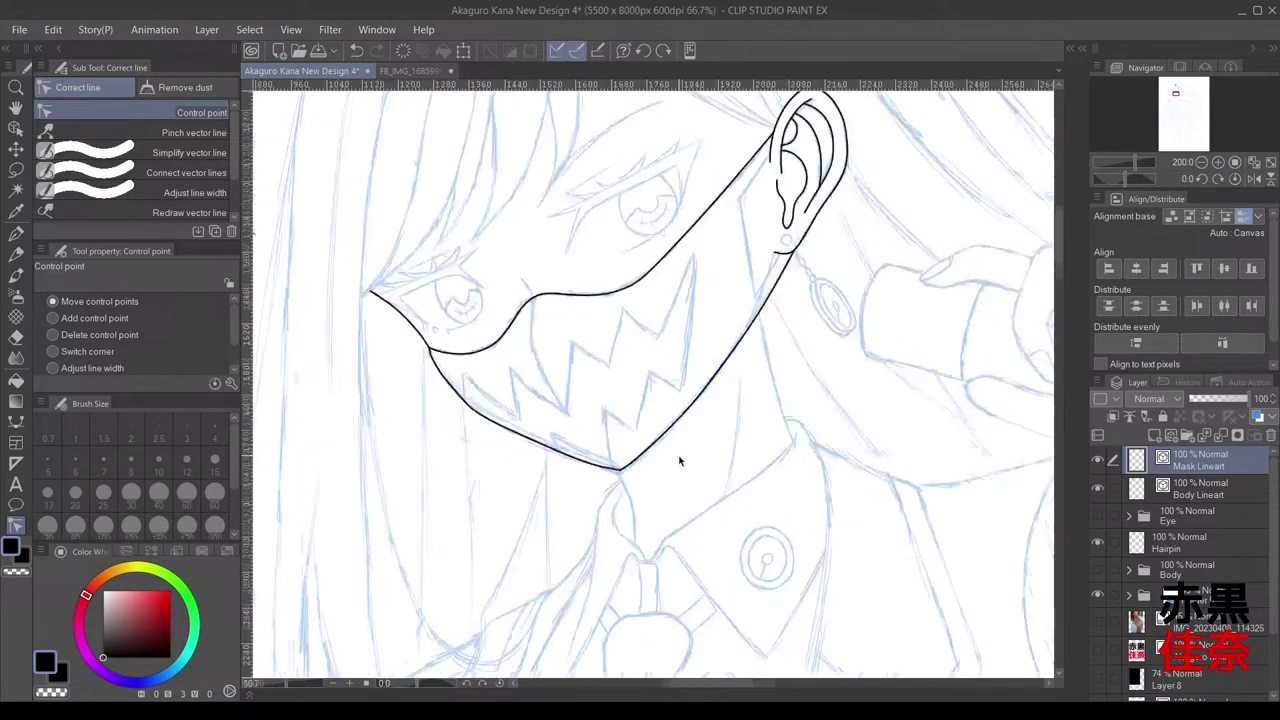
Step: Shift the control points along the mask's lower edge between the far cheek and the chin to smooth its curve
{"action": "scroll", "coordinate": [541, 467], "scroll_direction": "up", "scroll_amount": 3}
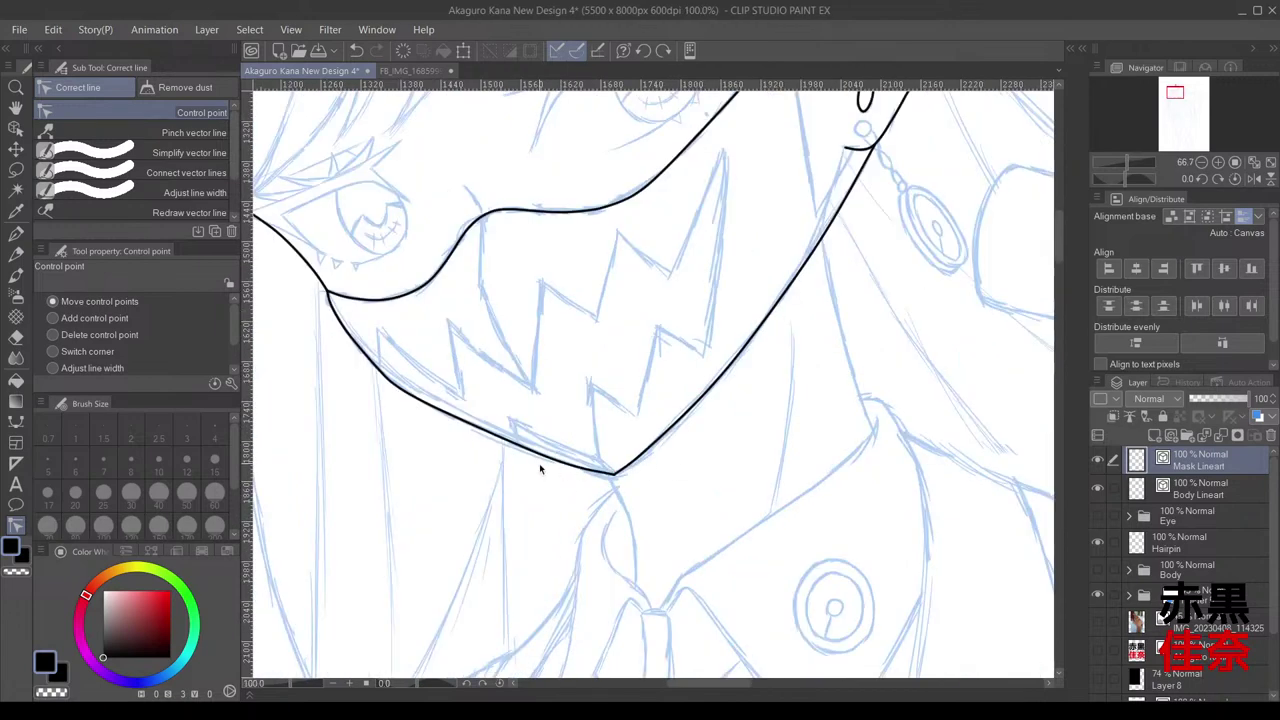
{"action": "left_click_drag", "start_coordinate": [486, 429], "coordinate": [486, 432]}
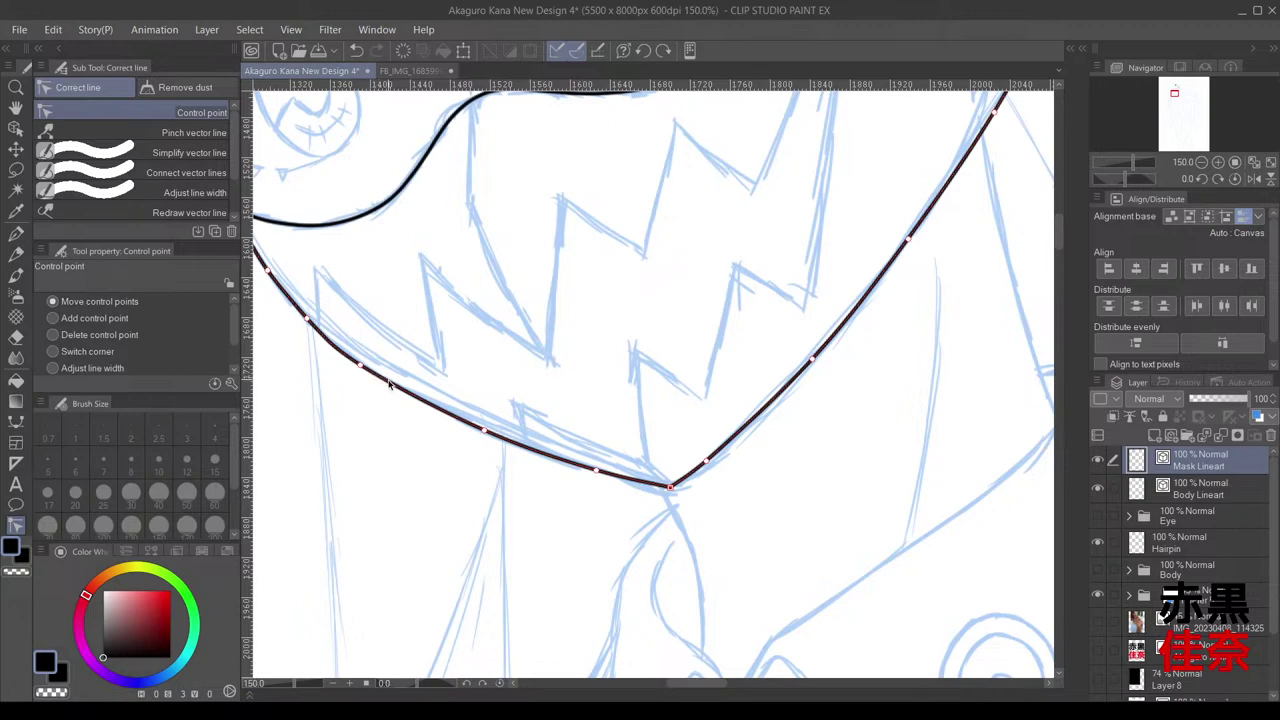
{"action": "mouse_move", "coordinate": [358, 366]}
{"action": "left_mouse_down"}
{"action": "mouse_move", "coordinate": [388, 385]}
{"action": "mouse_move", "coordinate": [377, 377]}
{"action": "left_mouse_up"}
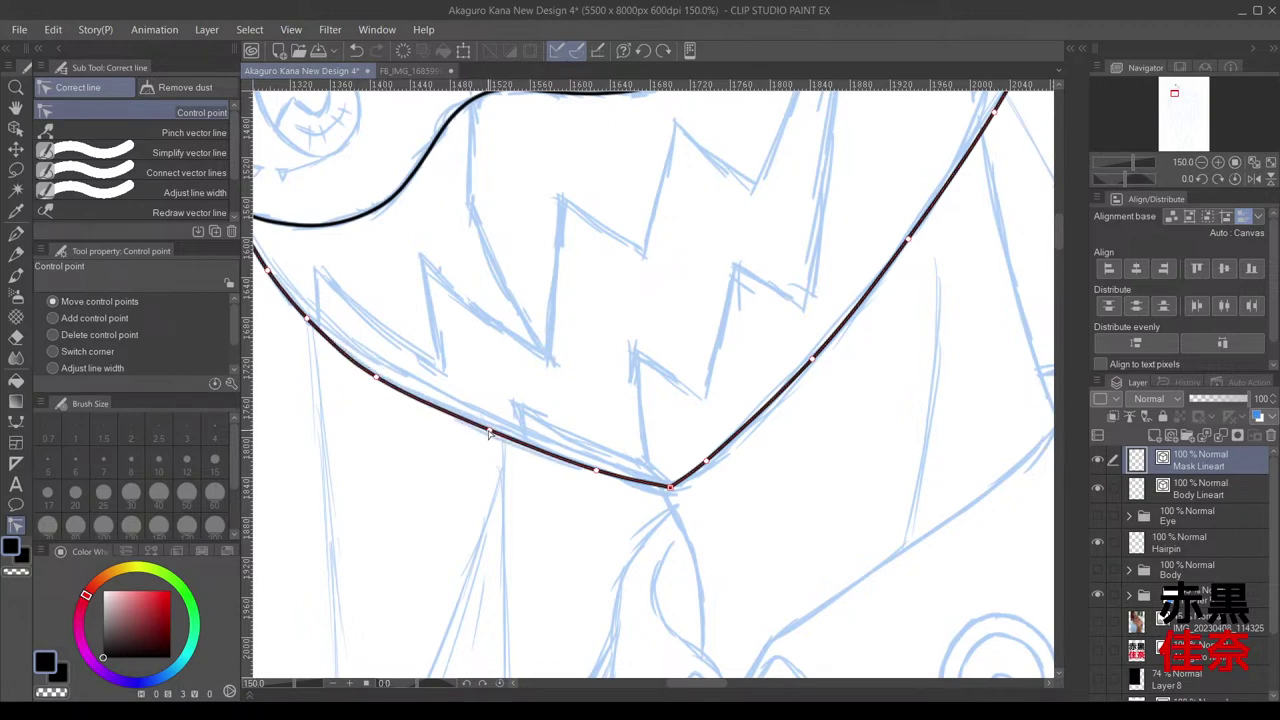
{"action": "left_click_drag", "start_coordinate": [437, 286], "coordinate": [595, 302]}
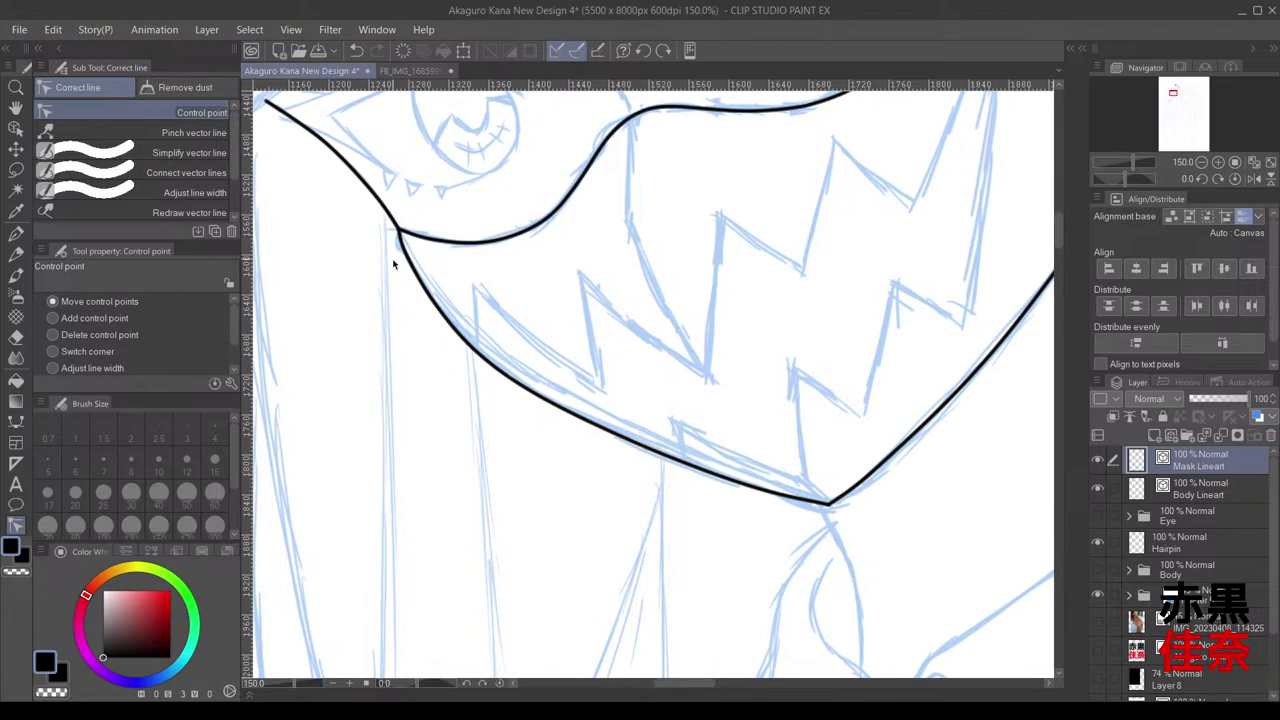
Step: Reposition the control point just below the mask corner under the far eye so the lower edge starts smoothly
{"action": "scroll", "coordinate": [393, 265], "scroll_direction": "up", "scroll_amount": 4}
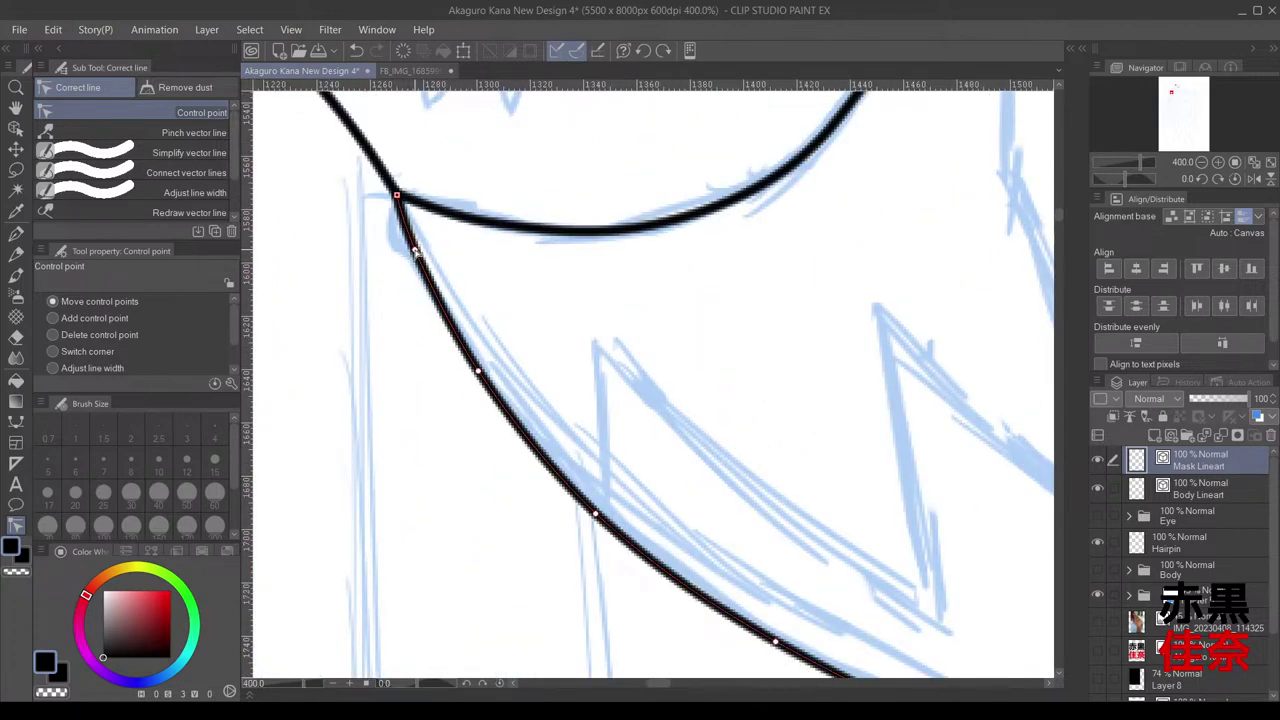
{"action": "left_click_drag", "start_coordinate": [416, 250], "coordinate": [423, 266]}
{"action": "scroll", "coordinate": [475, 456], "scroll_direction": "down", "scroll_amount": 4}
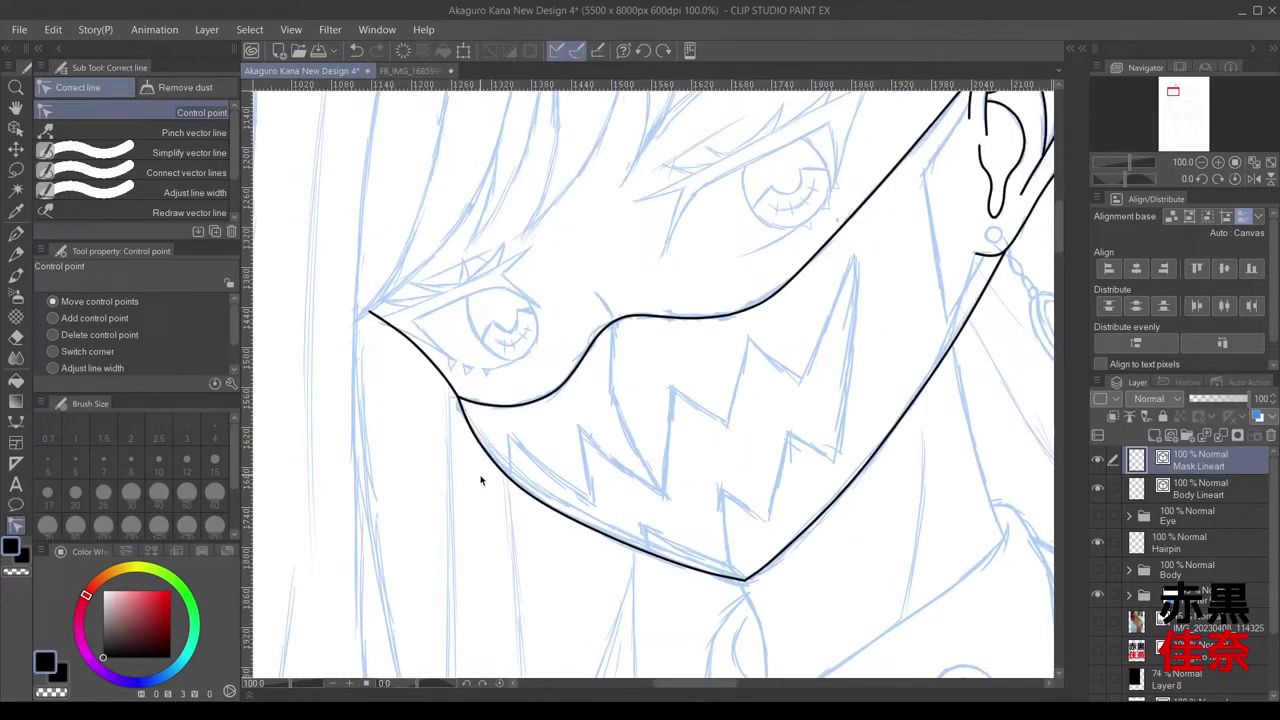
{"action": "scroll", "coordinate": [466, 443], "scroll_direction": "up", "scroll_amount": 3}
{"action": "left_click_drag", "start_coordinate": [456, 352], "coordinate": [457, 365]}
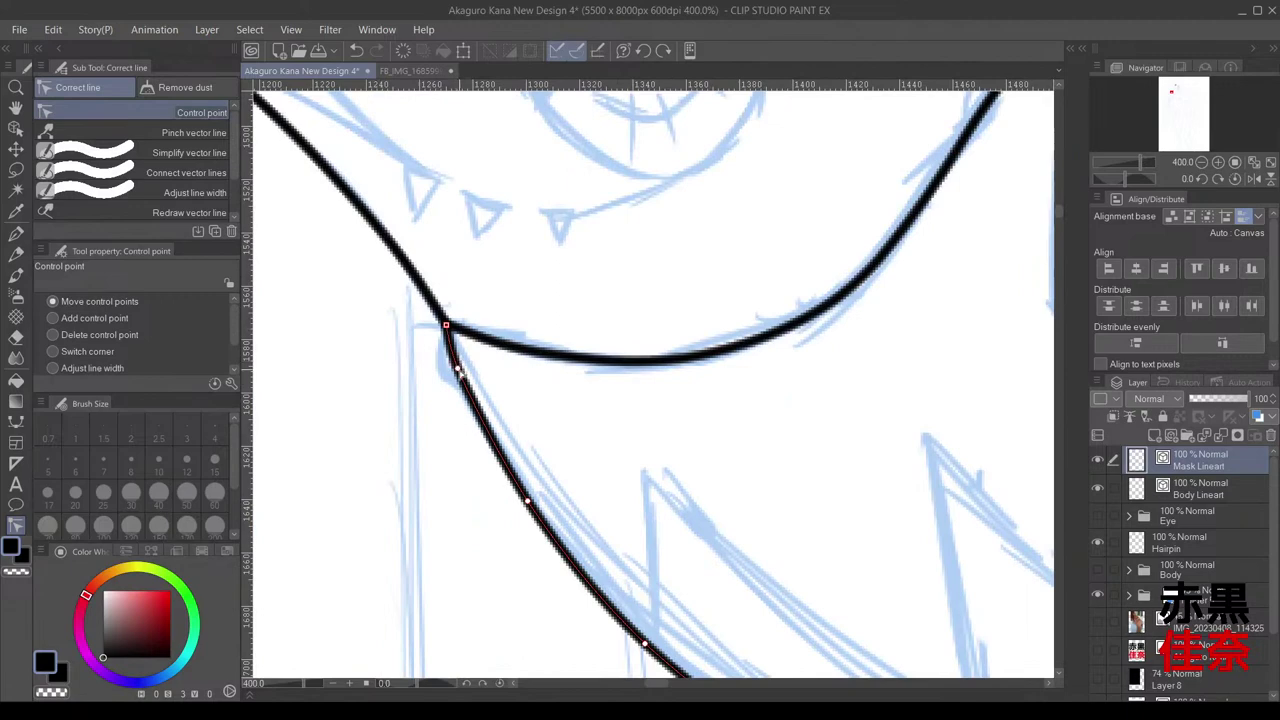
{"action": "scroll", "coordinate": [497, 531], "scroll_direction": "down", "scroll_amount": 4}
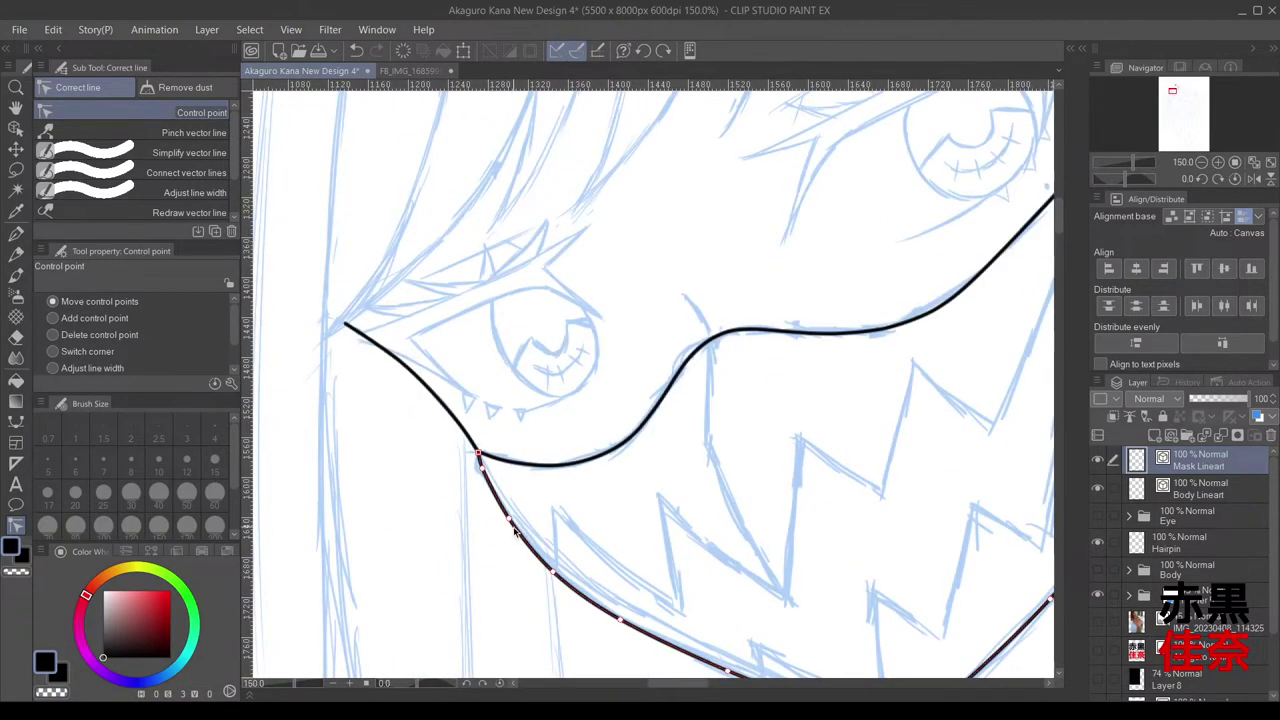
{"action": "scroll", "coordinate": [535, 563], "scroll_direction": "up", "scroll_amount": 1}
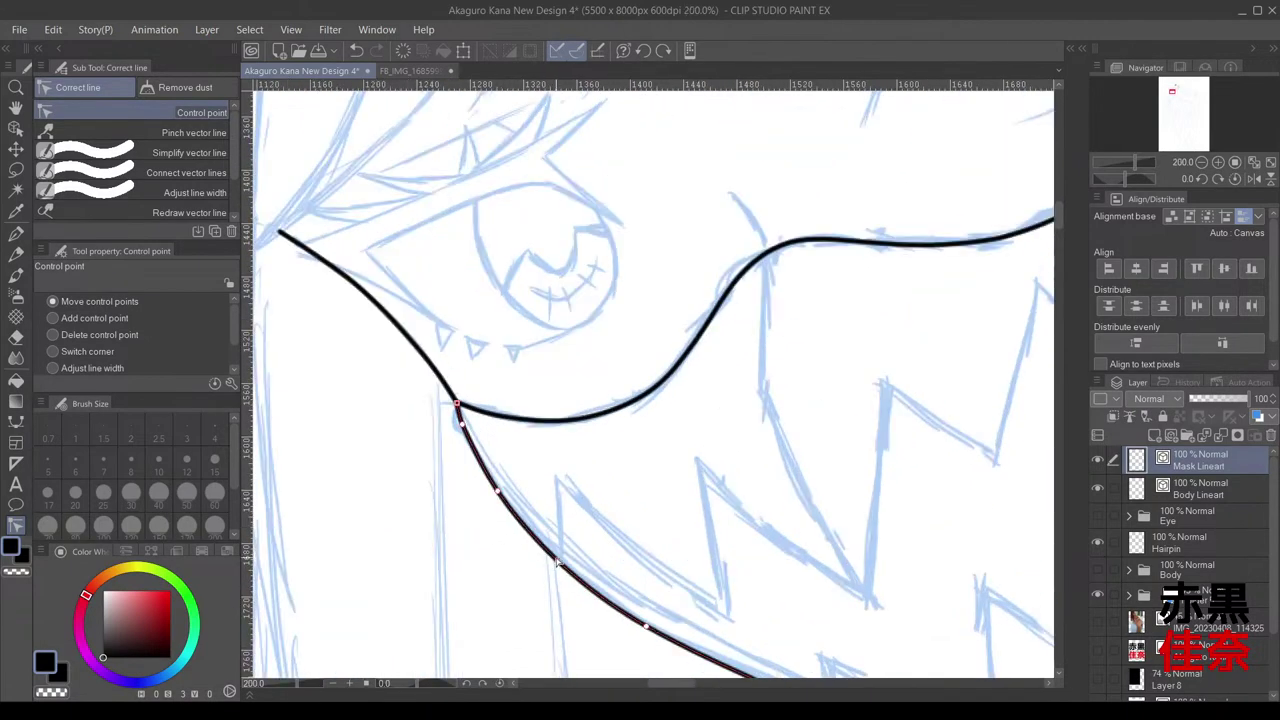
{"action": "scroll", "coordinate": [558, 600], "scroll_direction": "down", "scroll_amount": 1}
{"action": "left_click_drag", "start_coordinate": [608, 556], "coordinate": [520, 446]}
Step: Nudge the control points on the flat middle stretch of the mask's upper edge slightly lower to smooth its curve
{"action": "scroll", "coordinate": [460, 413], "scroll_direction": "down", "scroll_amount": 2}
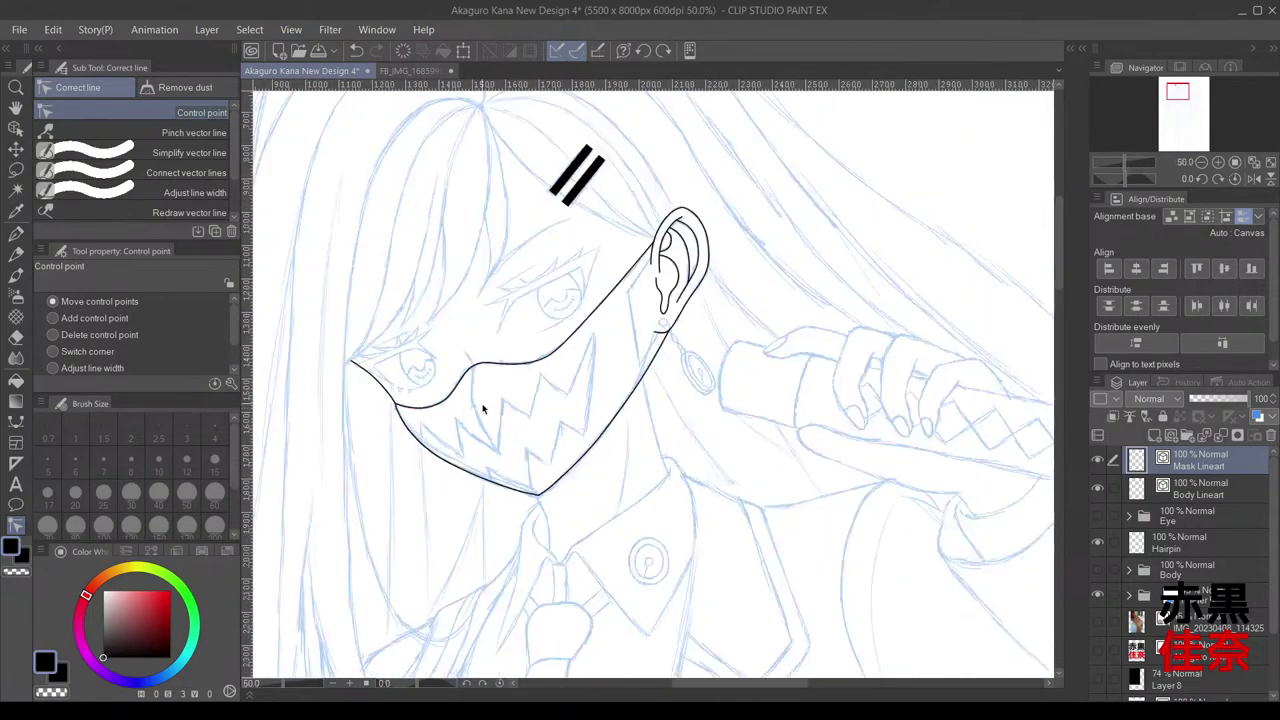
{"action": "scroll", "coordinate": [487, 423], "scroll_direction": "up", "scroll_amount": 6}
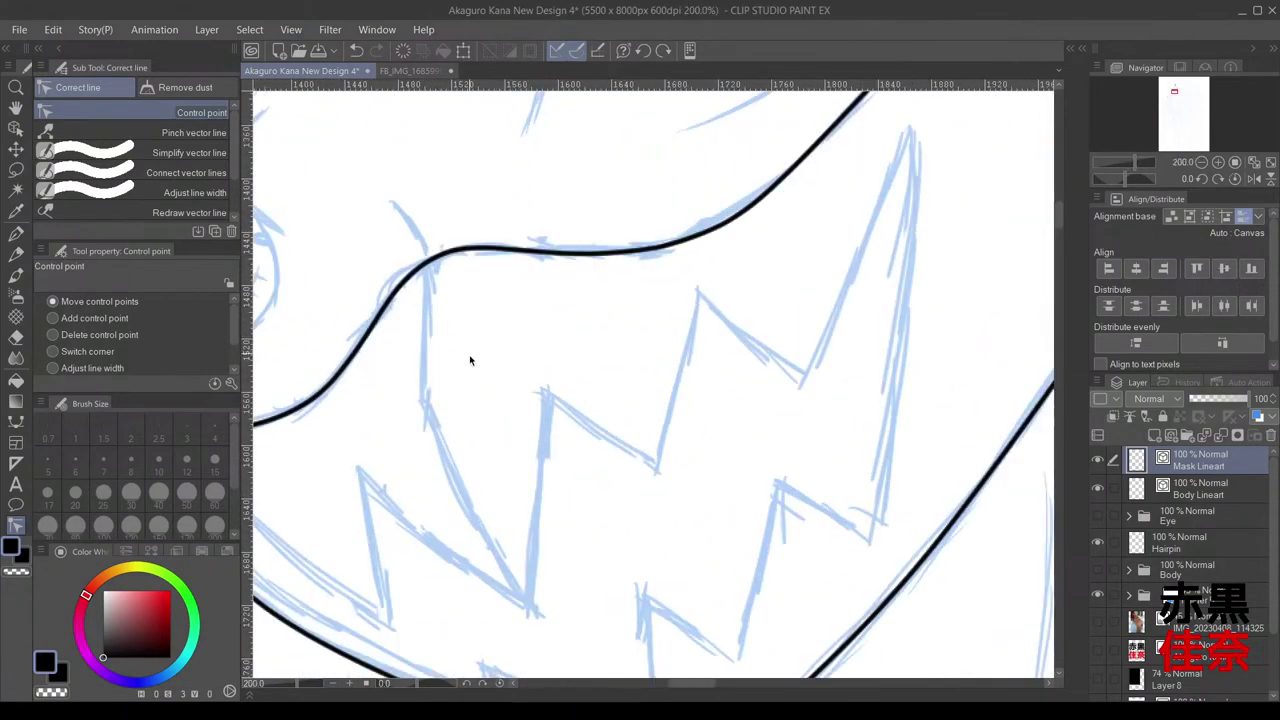
{"action": "key", "text": "u"}
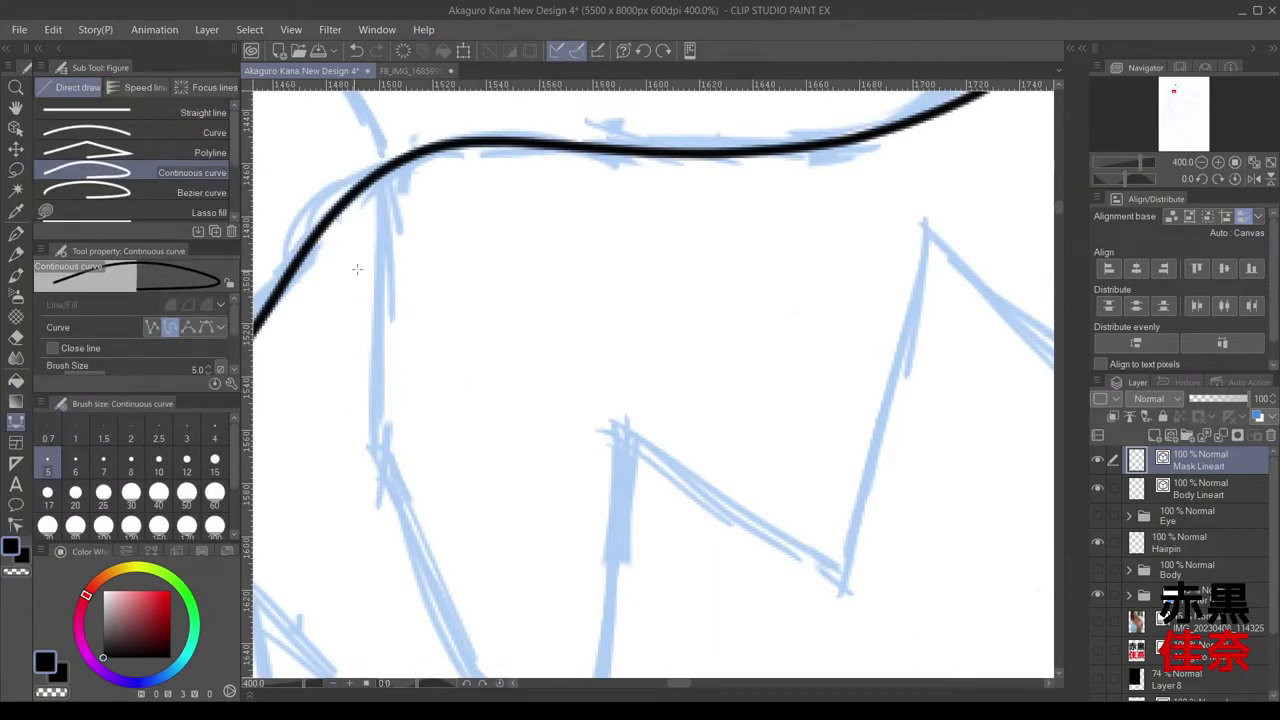
{"action": "scroll", "coordinate": [423, 251], "scroll_direction": "down", "scroll_amount": 4}
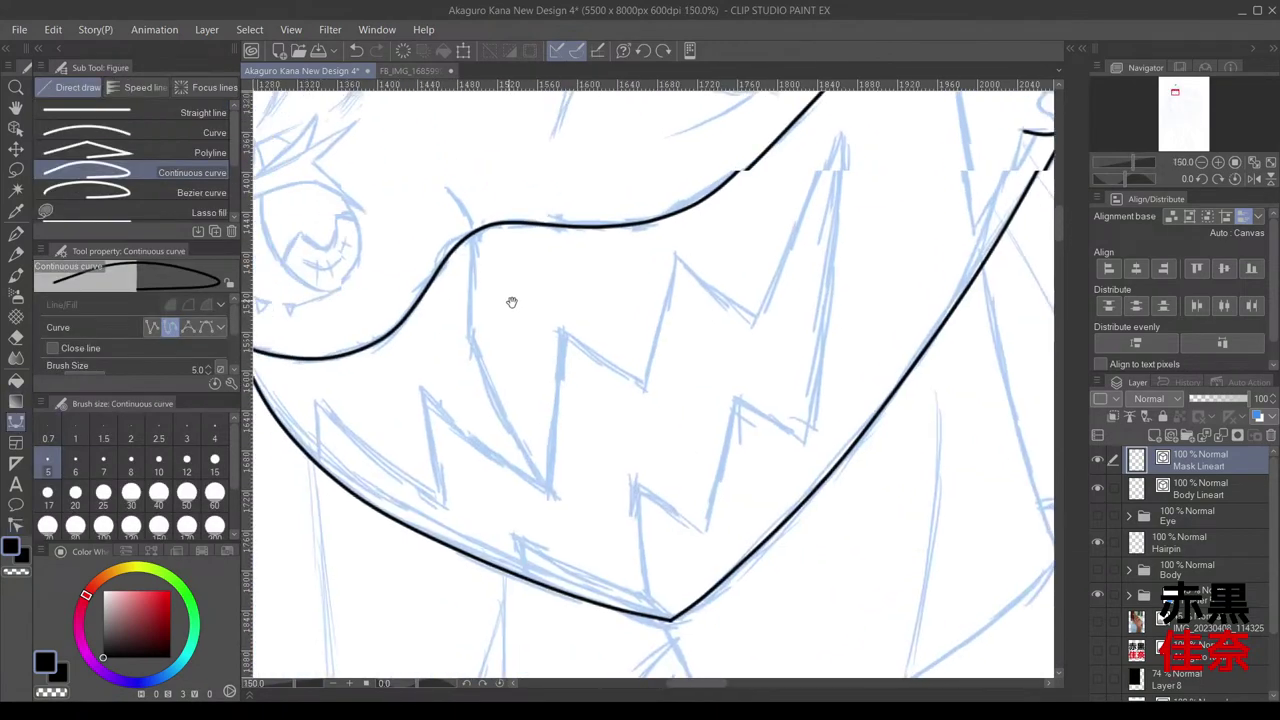
{"action": "left_click", "coordinate": [14, 526]}
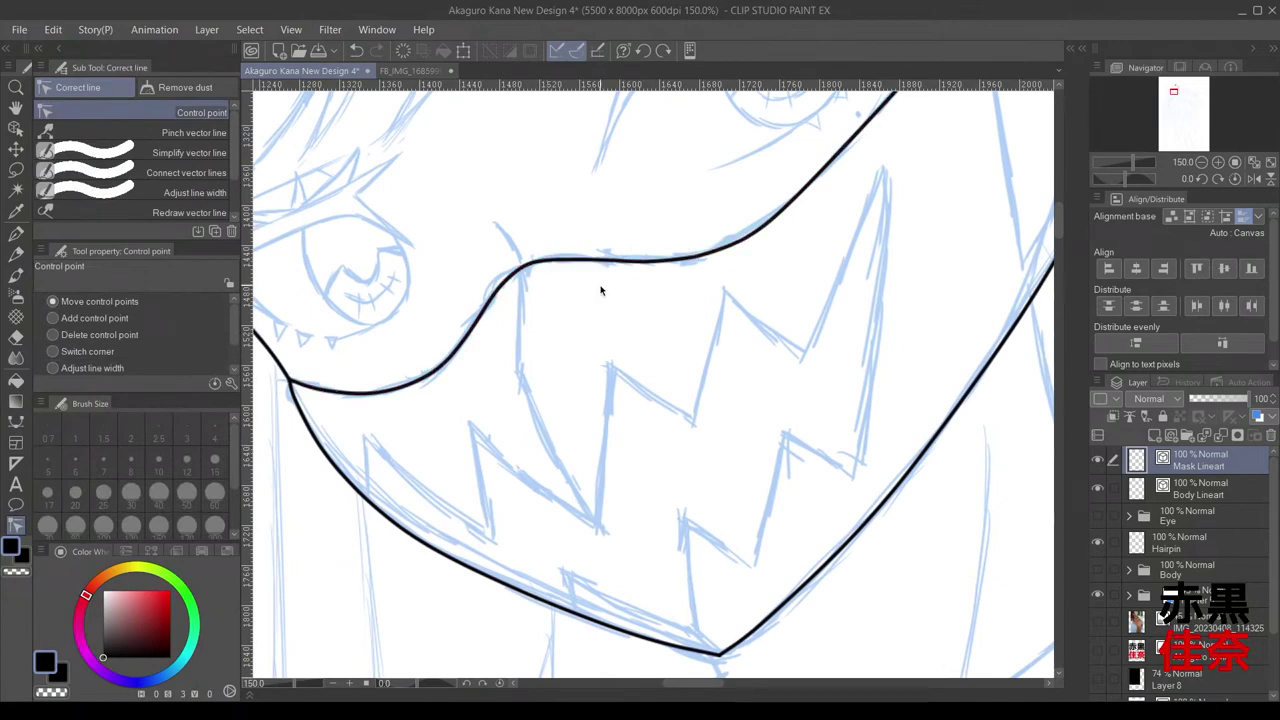
{"action": "mouse_move", "coordinate": [604, 261]}
{"action": "left_mouse_down"}
{"action": "mouse_move", "coordinate": [592, 268]}
{"action": "mouse_move", "coordinate": [645, 266]}
{"action": "mouse_move", "coordinate": [601, 268]}
{"action": "left_mouse_up"}
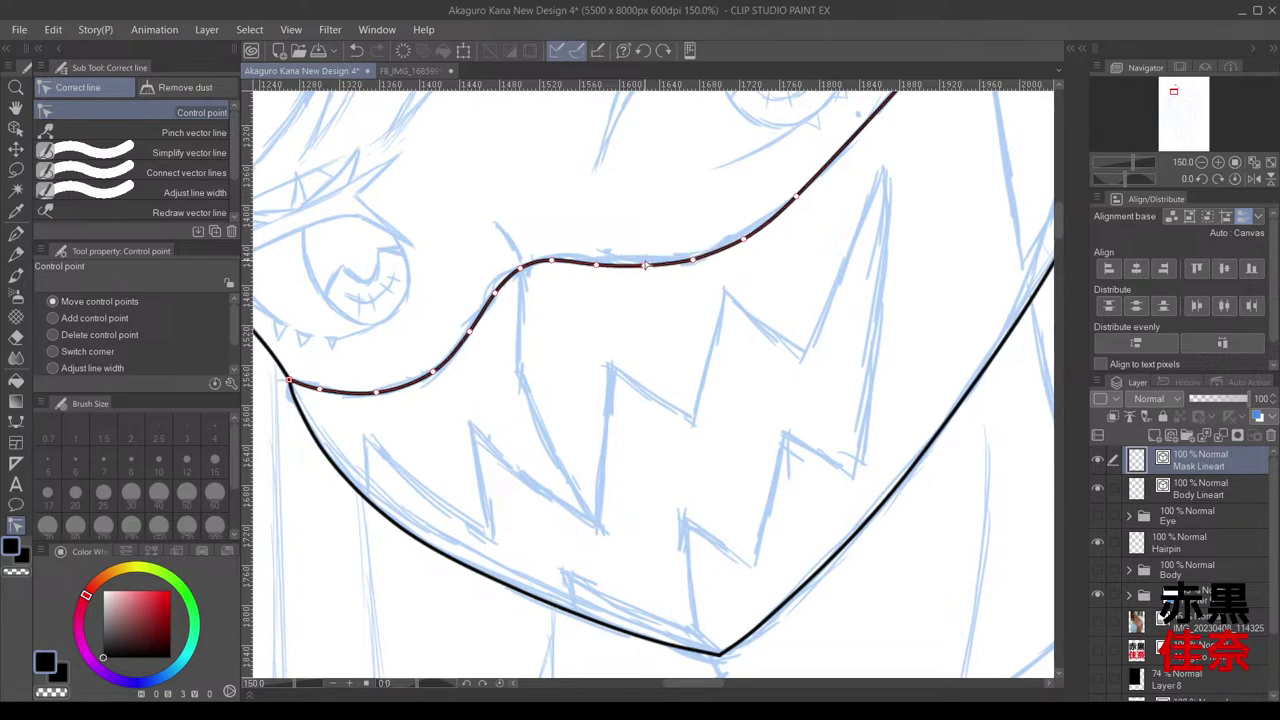
{"action": "left_click_drag", "start_coordinate": [644, 265], "coordinate": [644, 268]}
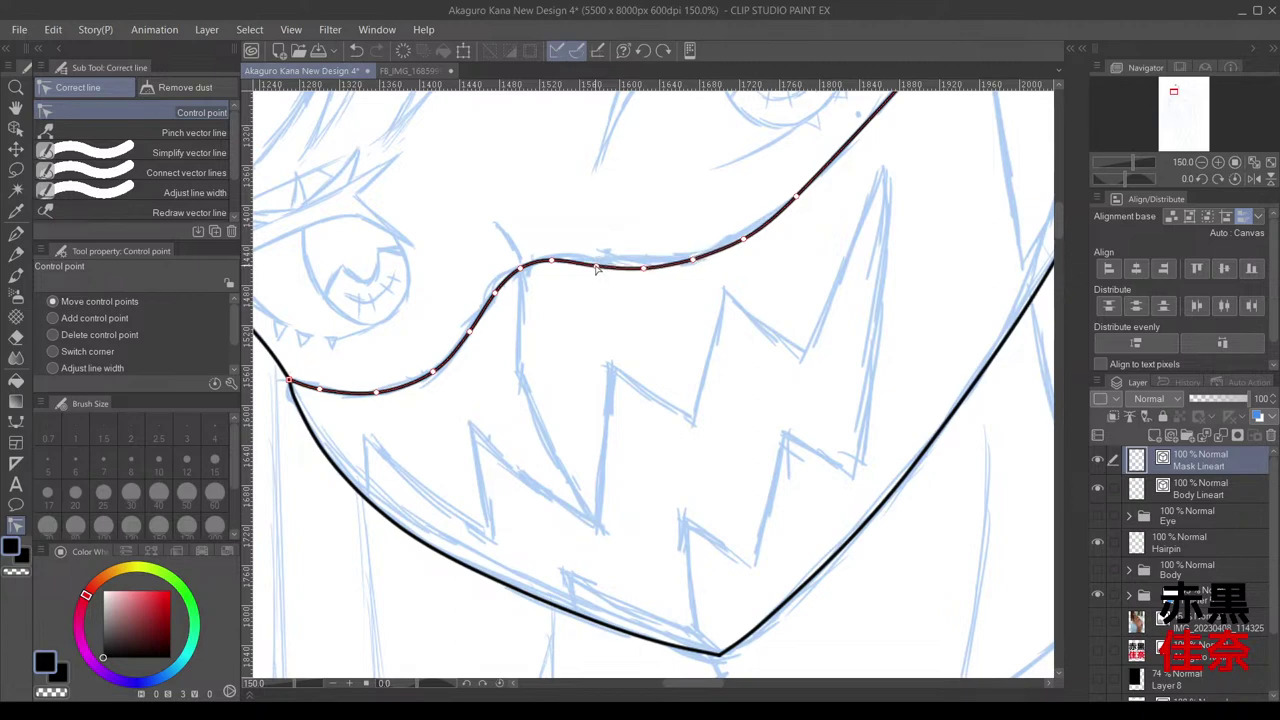
{"action": "scroll", "coordinate": [621, 376], "scroll_direction": "down", "scroll_amount": 3}
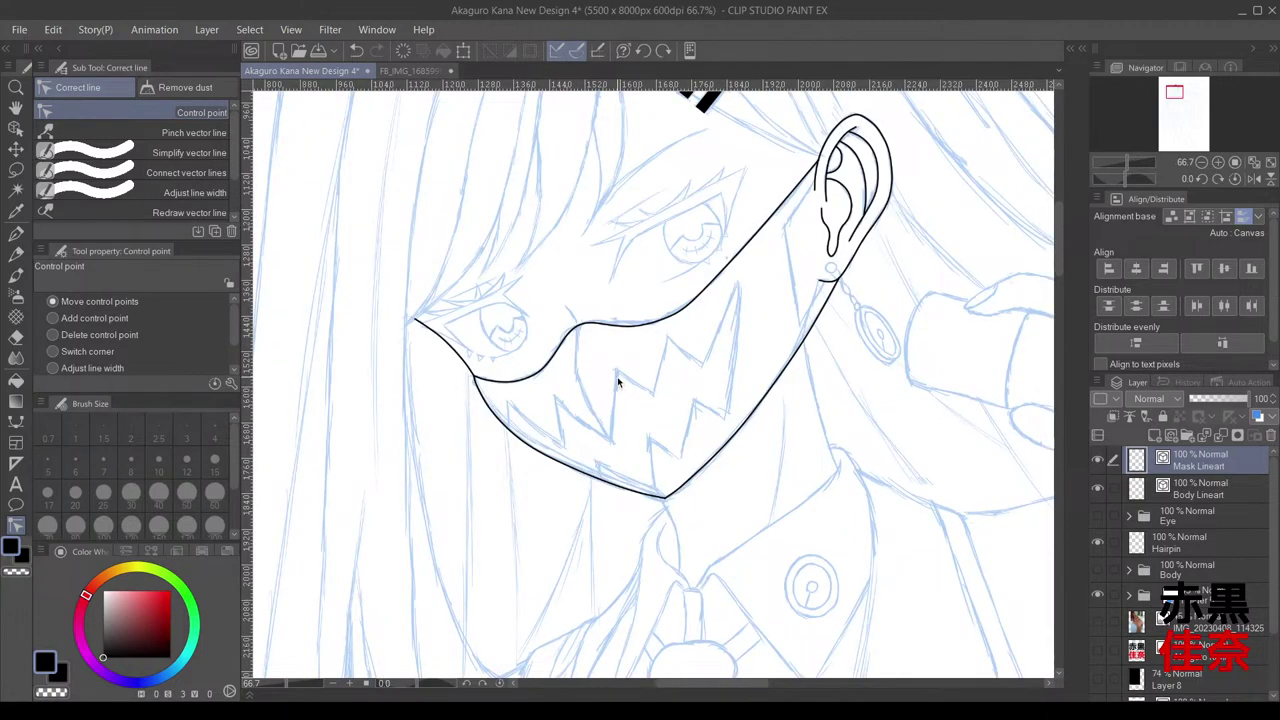
Step: Draw a continuous curve from the upper edge's bend down to the sketched corner, curving on to the tip of the large fang
{"action": "scroll", "coordinate": [600, 385], "scroll_direction": "up", "scroll_amount": 2}
{"action": "key", "text": "u"}
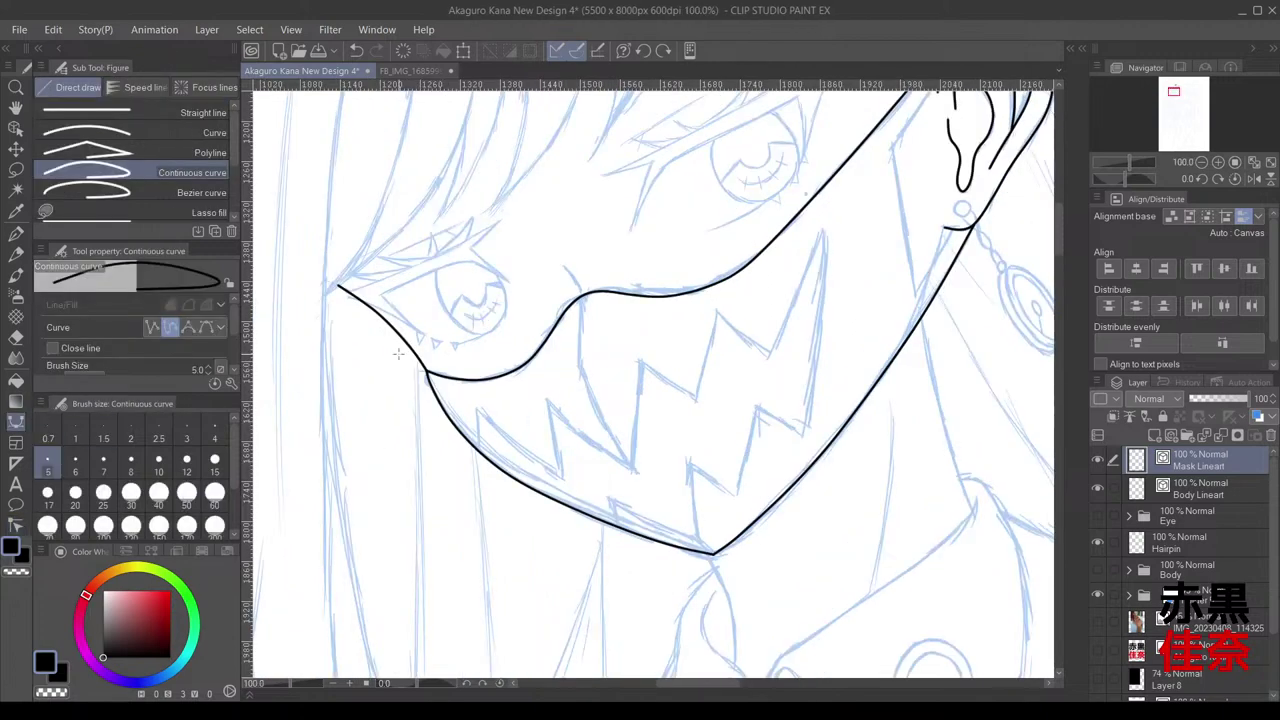
{"action": "scroll", "coordinate": [612, 310], "scroll_direction": "up", "scroll_amount": 2}
{"action": "scroll", "coordinate": [677, 272], "scroll_direction": "up", "scroll_amount": 2}
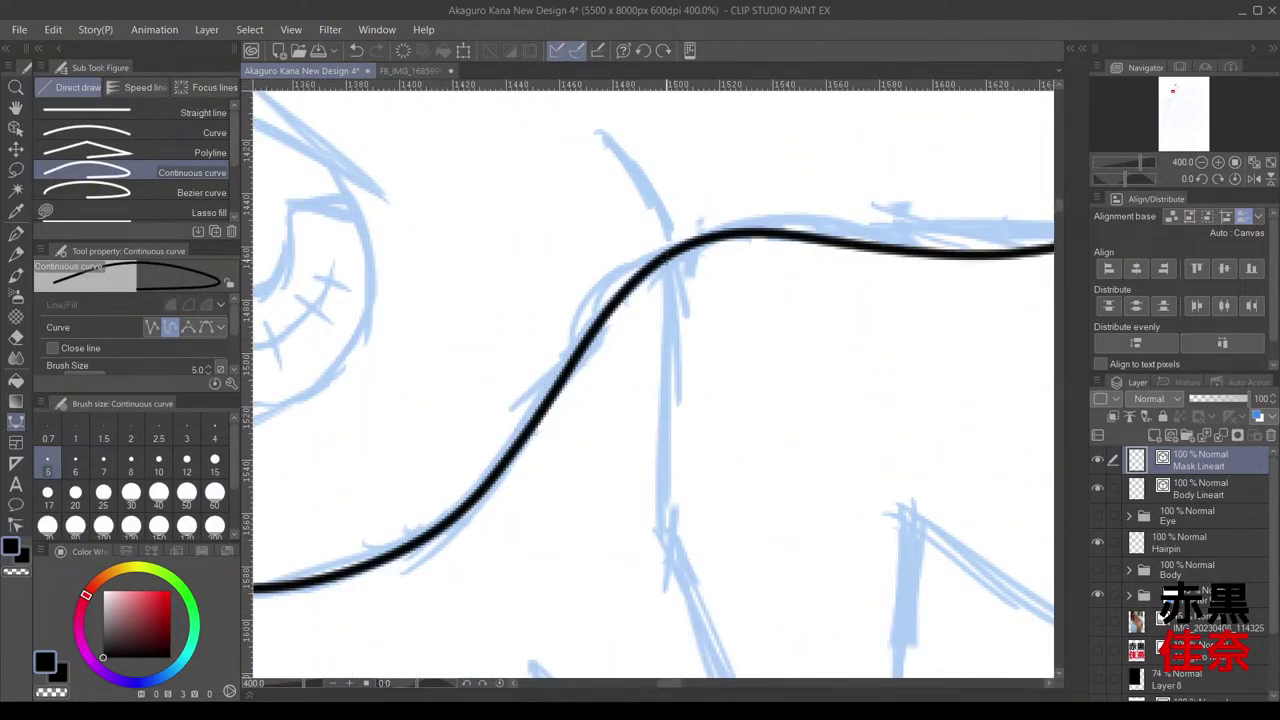
{"action": "left_click", "coordinate": [669, 255]}
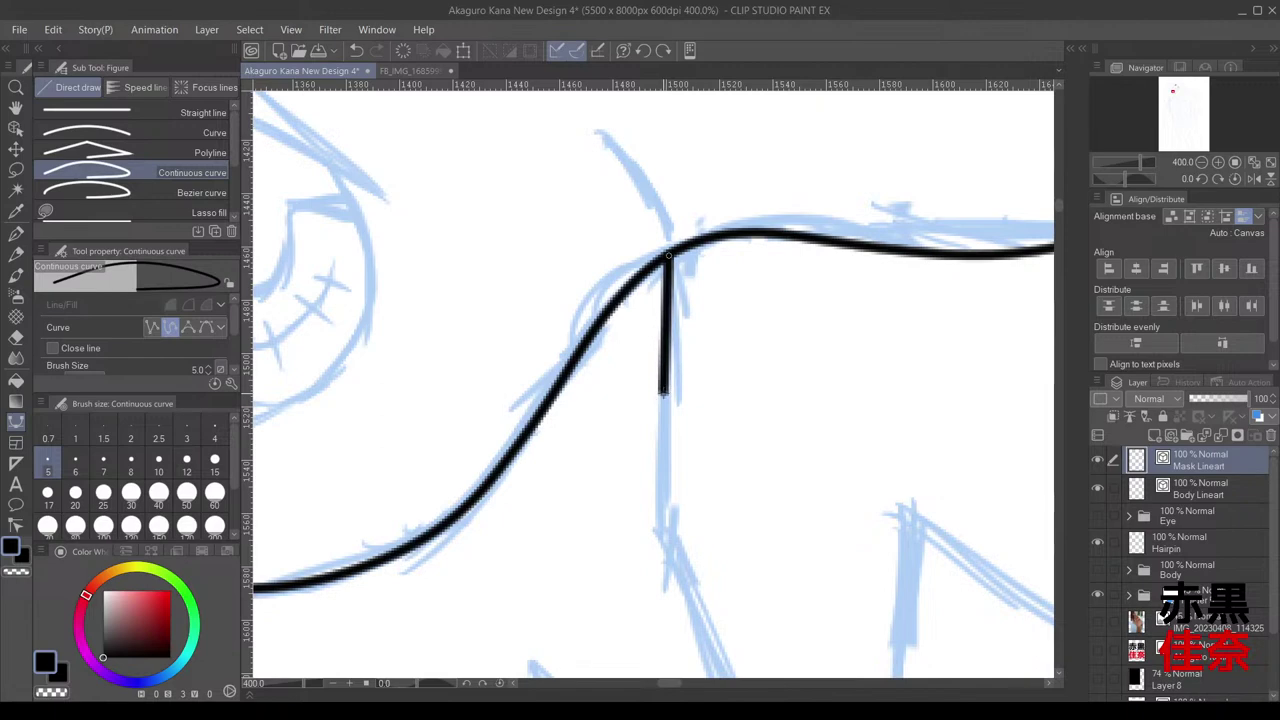
{"action": "left_click", "coordinate": [663, 393]}
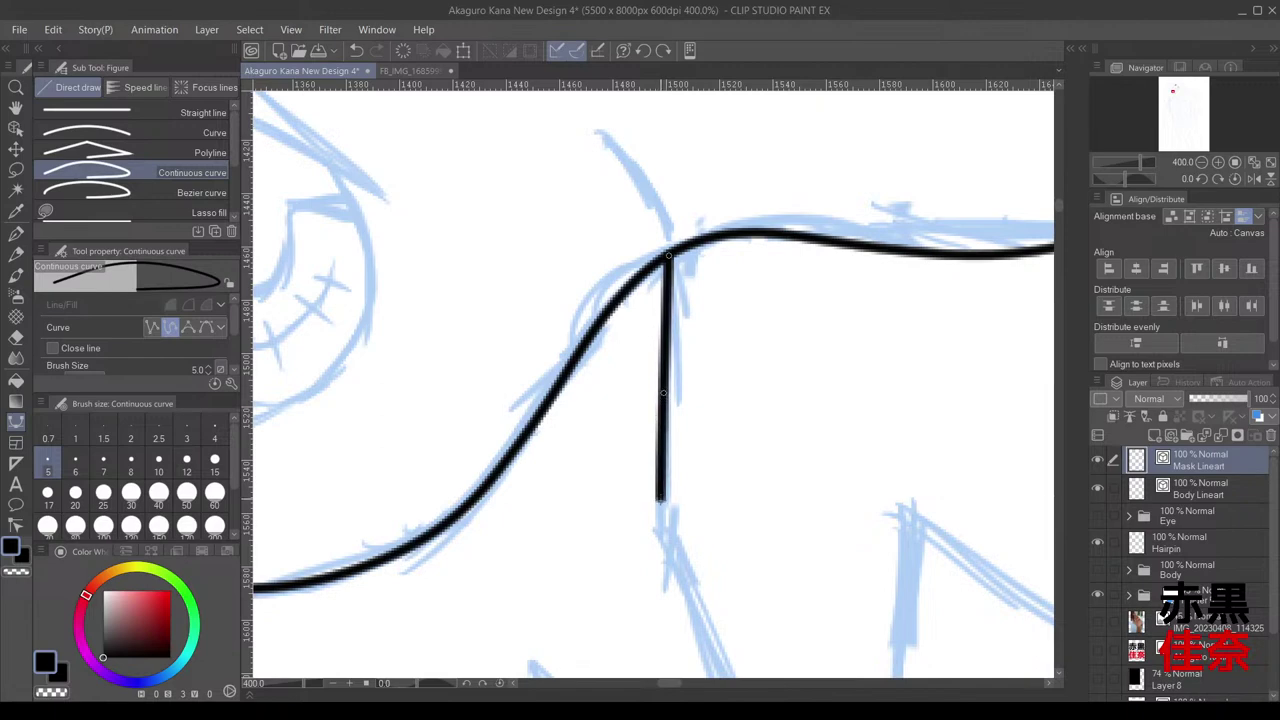
{"action": "left_click", "coordinate": [660, 528]}
{"action": "left_click_drag", "start_coordinate": [700, 520], "coordinate": [552, 87]}
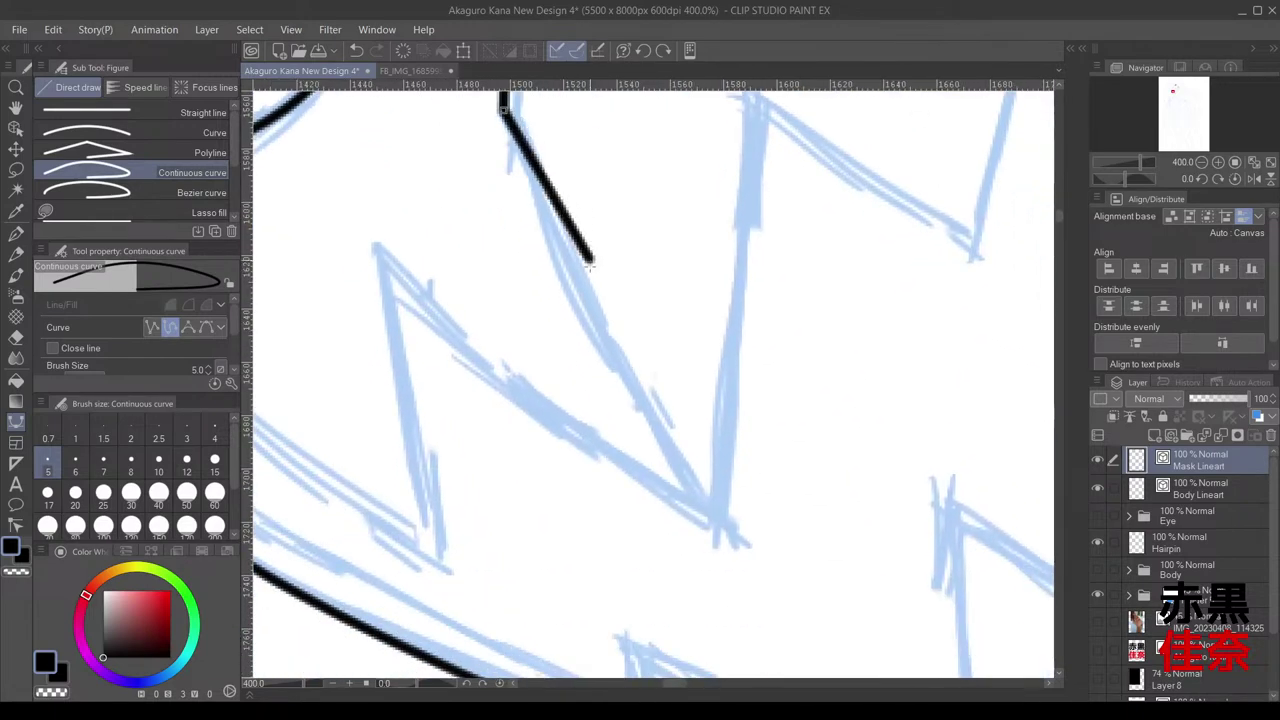
{"action": "left_click", "coordinate": [581, 303]}
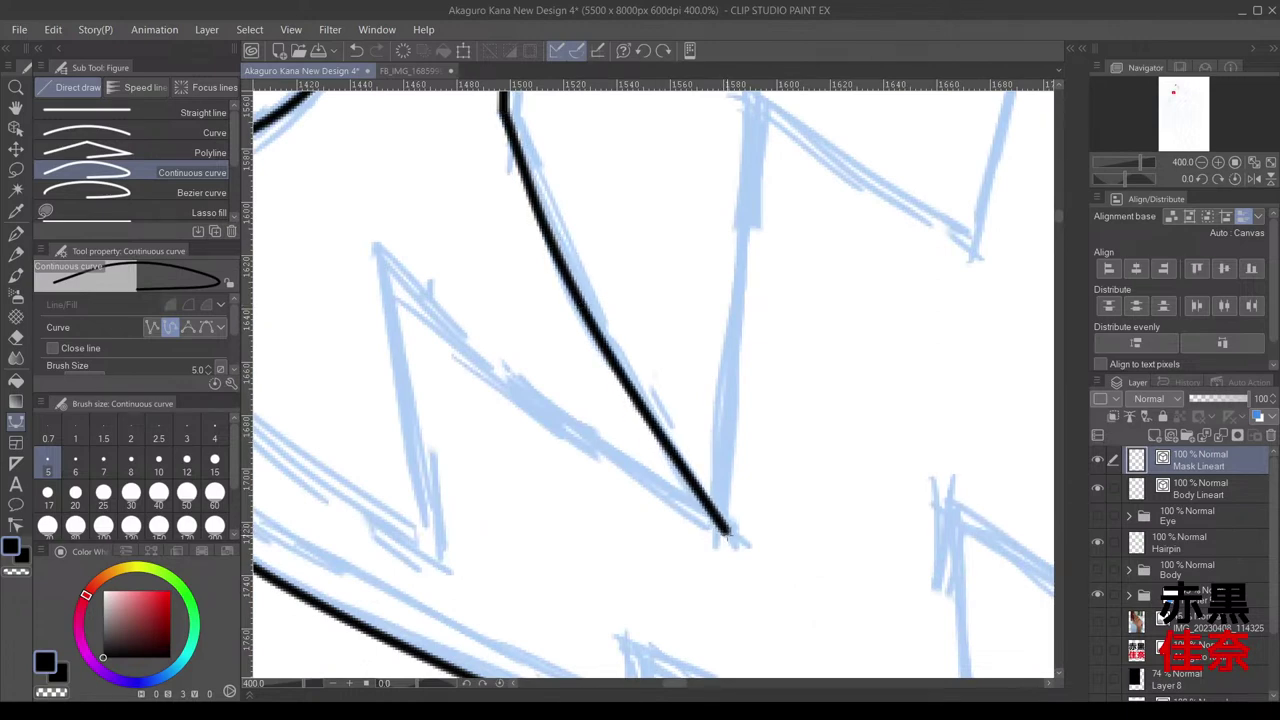
{"action": "double_click", "coordinate": [727, 536]}
Step: Adjust the mid control points of the new fang line so both of its segments bow gently along the sketch
{"action": "scroll", "coordinate": [727, 536], "scroll_direction": "down", "scroll_amount": 3}
{"action": "left_click", "coordinate": [16, 525]}
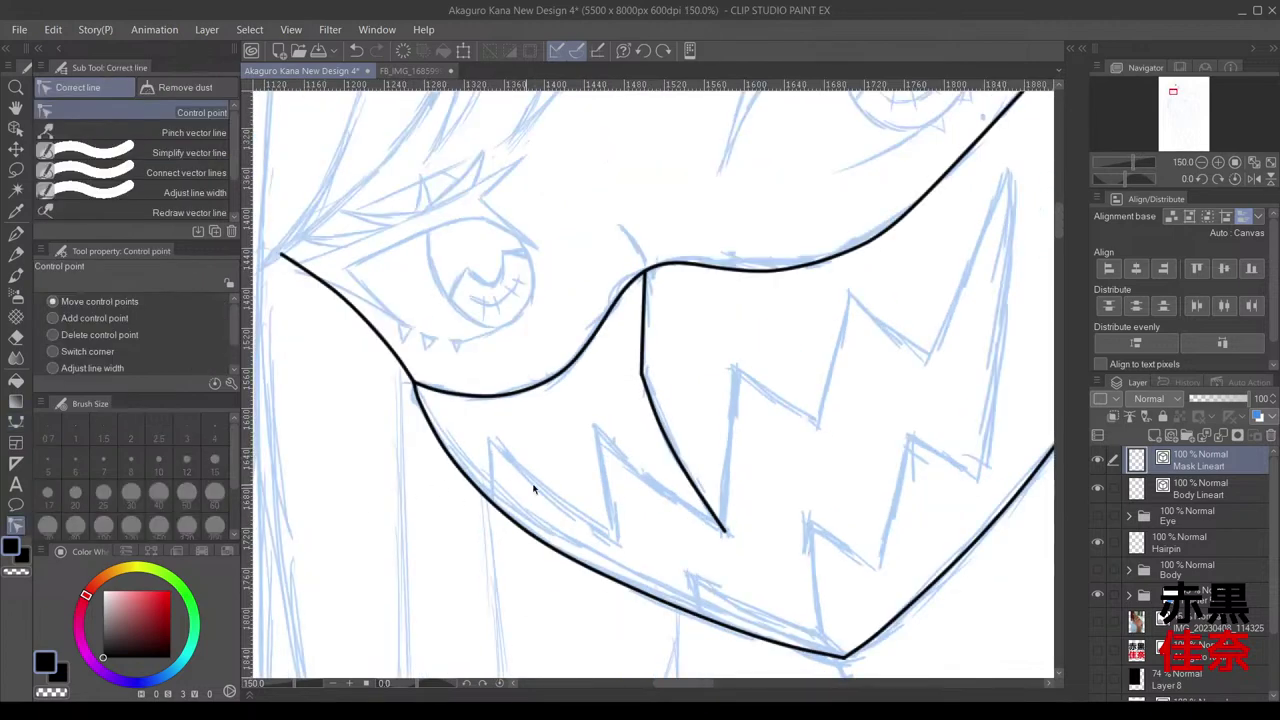
{"action": "mouse_move", "coordinate": [674, 452]}
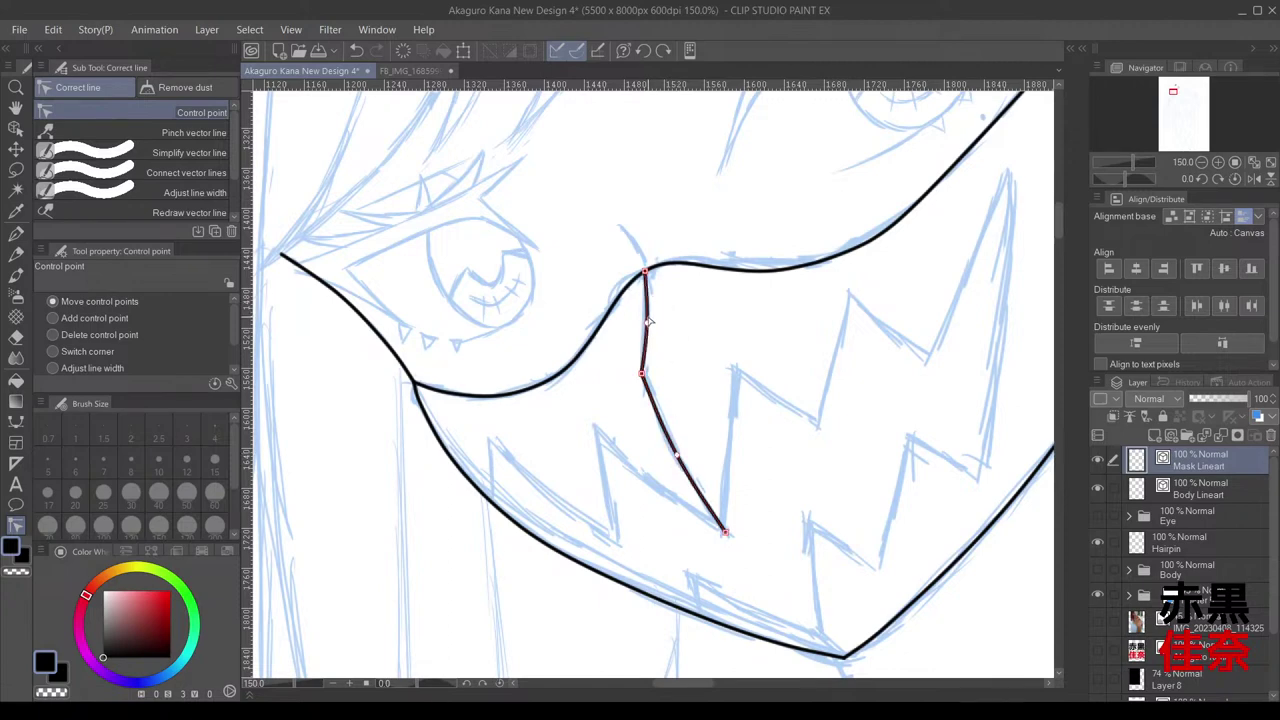
{"action": "scroll", "coordinate": [701, 425], "scroll_direction": "down", "scroll_amount": 1}
{"action": "left_click_drag", "start_coordinate": [709, 414], "coordinate": [674, 410]}
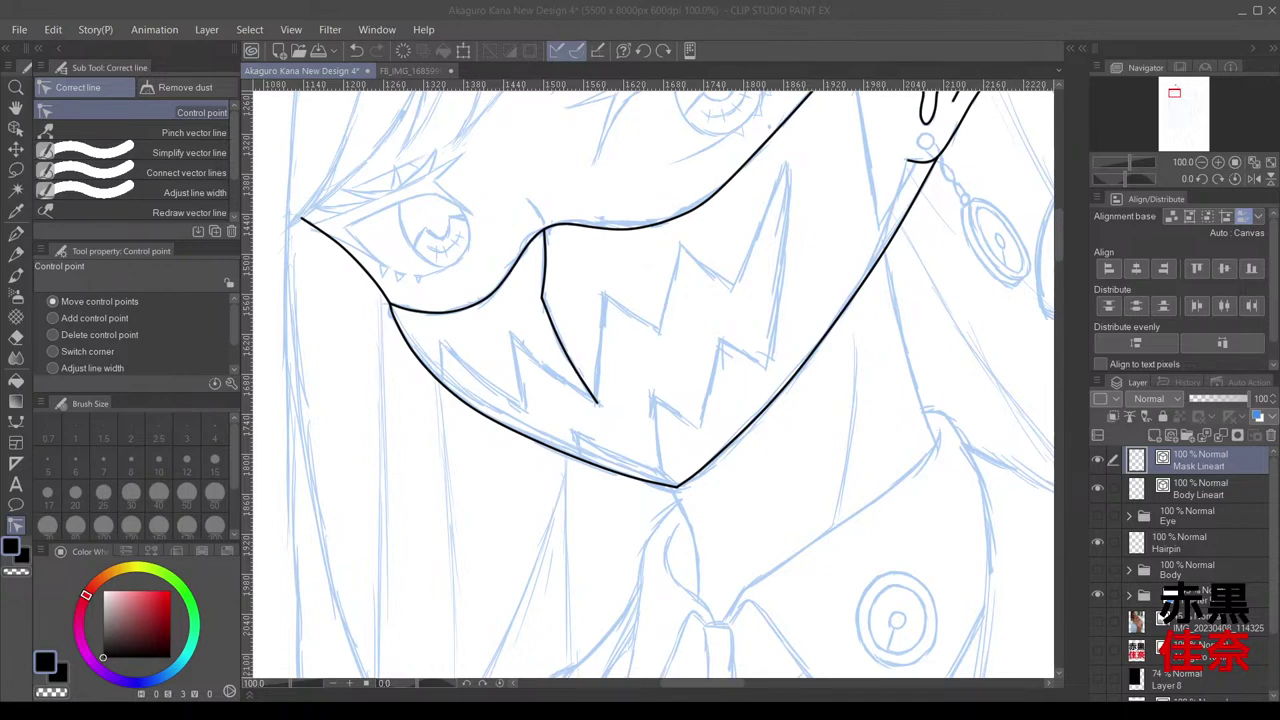
{"action": "left_click", "coordinate": [611, 473]}
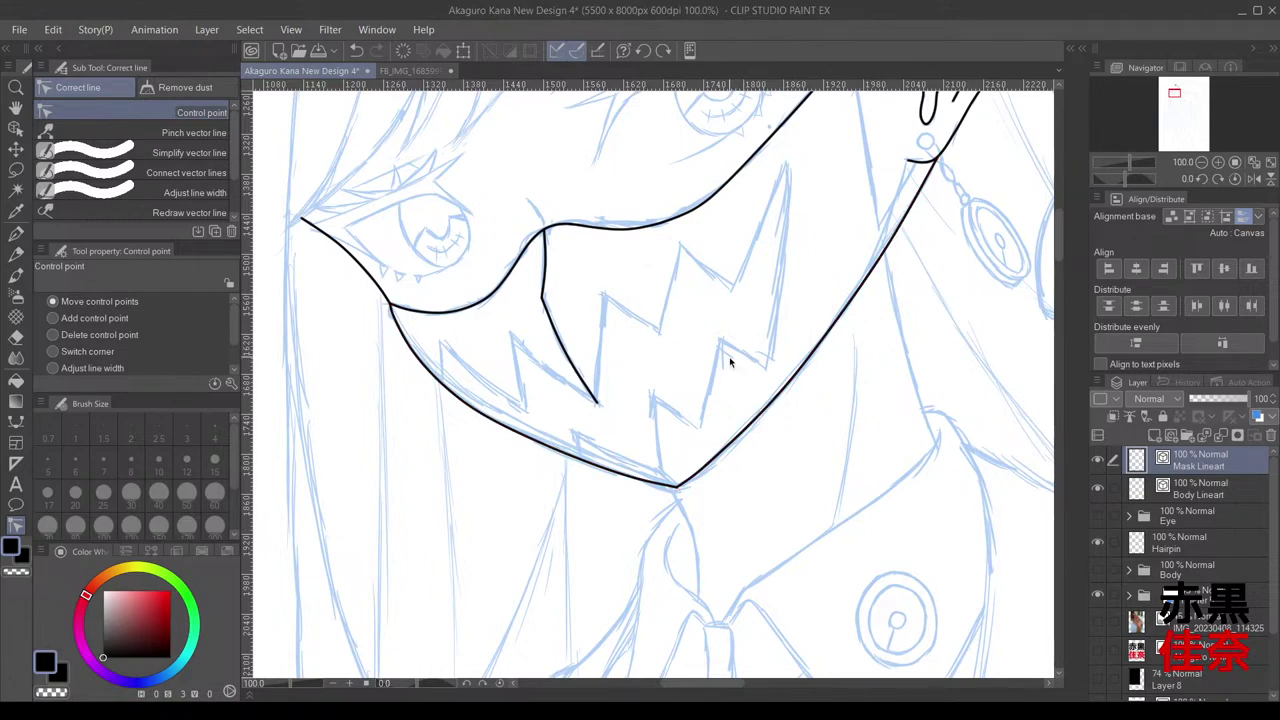
{"action": "left_click_drag", "start_coordinate": [729, 371], "coordinate": [694, 382]}
Step: Draw the lower zigzag tooth line with the continuous curve, from the tall tip near the cheek through each sketched corner to just above the chin
{"action": "left_click", "coordinate": [16, 420]}
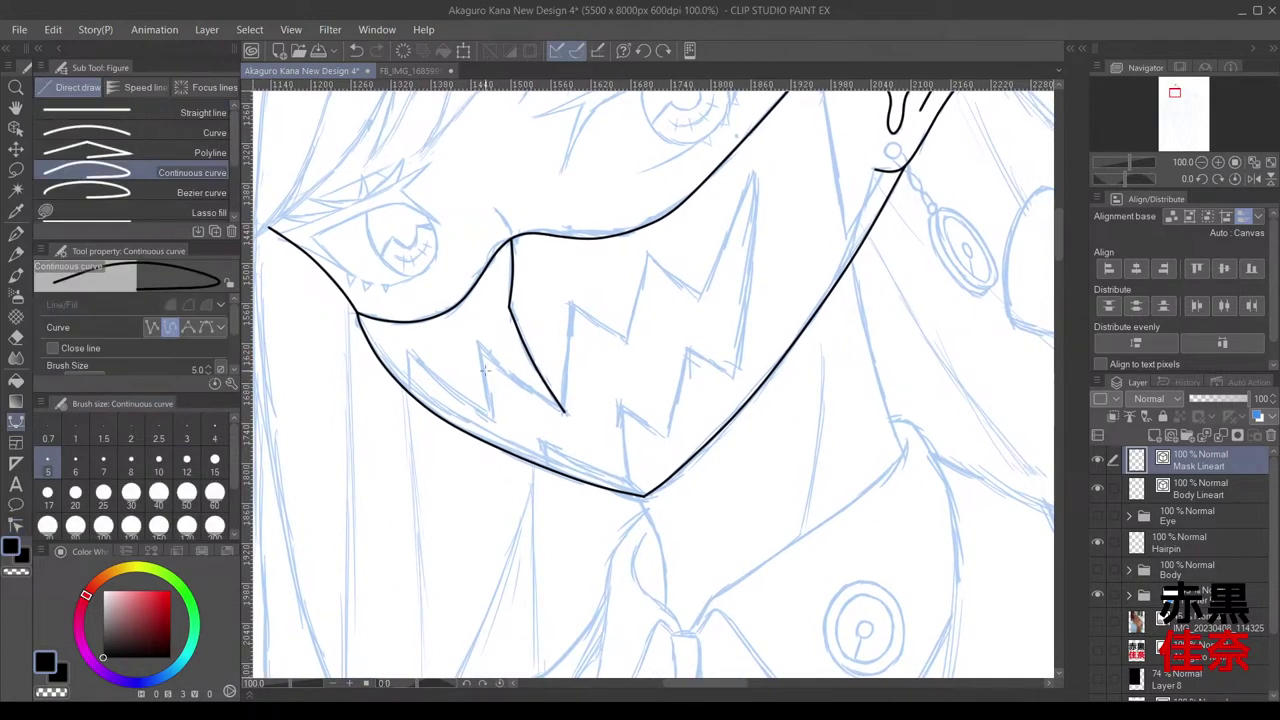
{"action": "scroll", "coordinate": [765, 298], "scroll_direction": "up", "scroll_amount": 2}
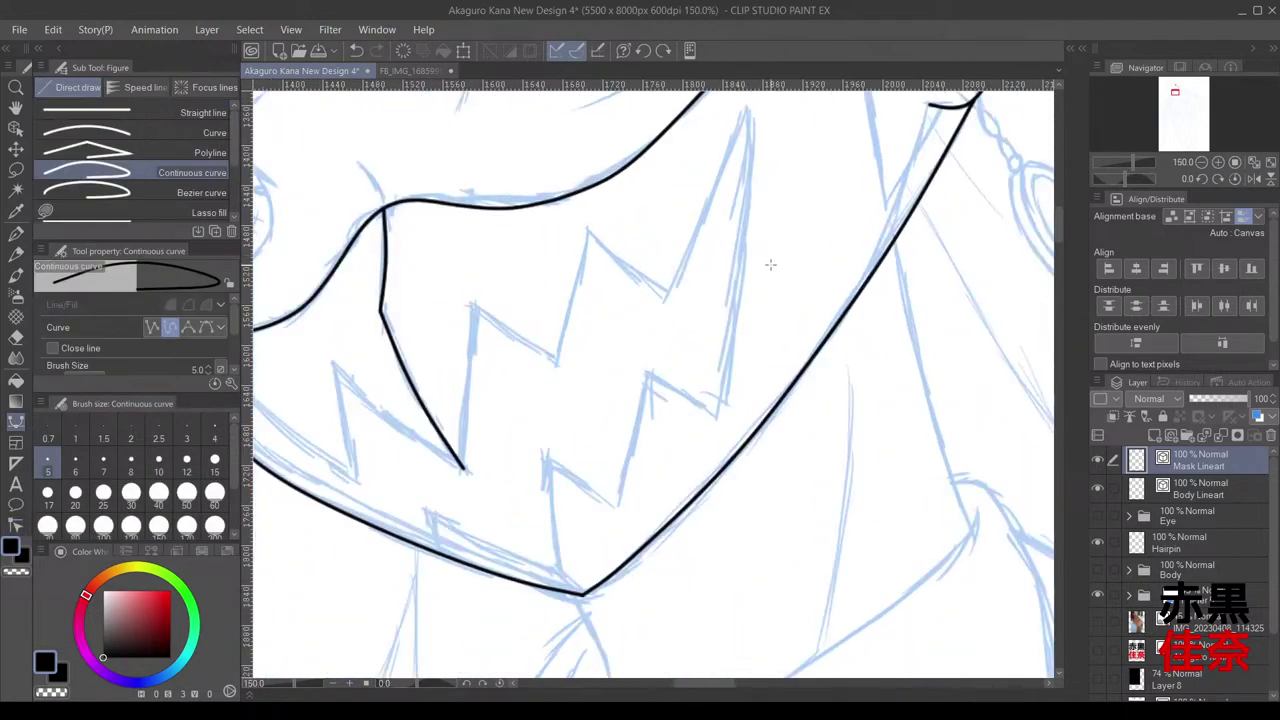
{"action": "left_click", "coordinate": [747, 108]}
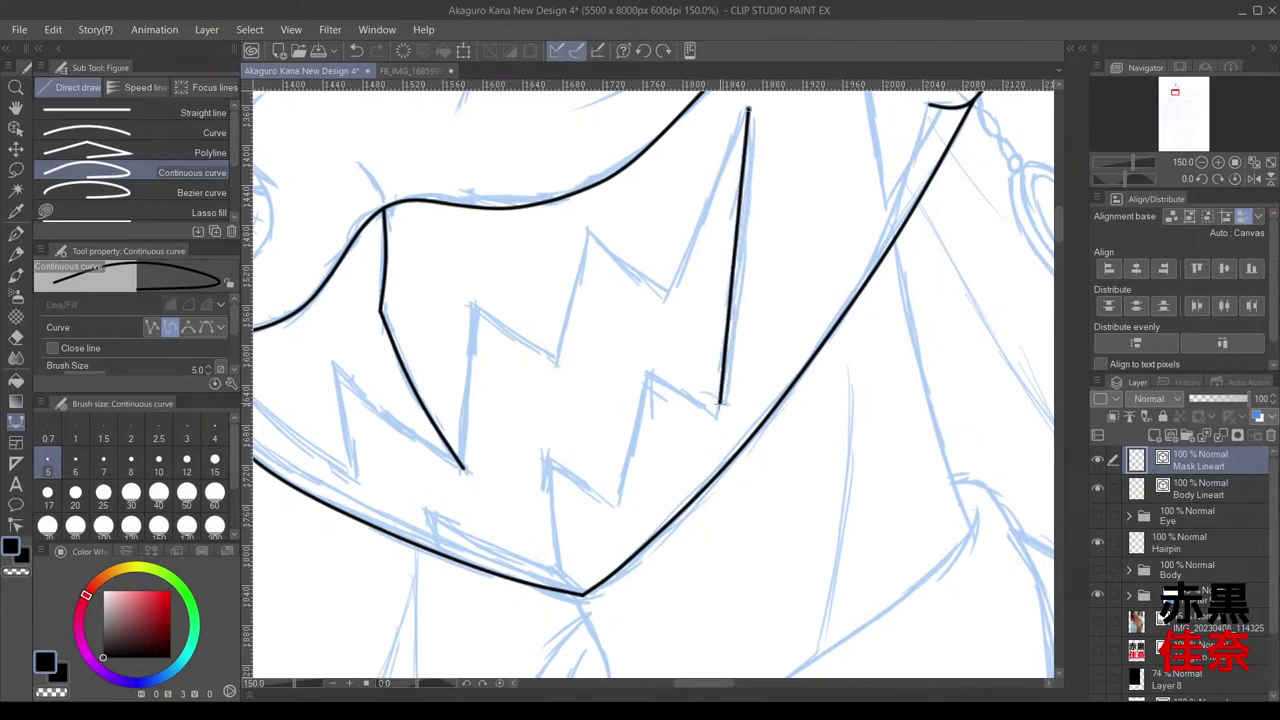
{"action": "left_click", "coordinate": [715, 417]}
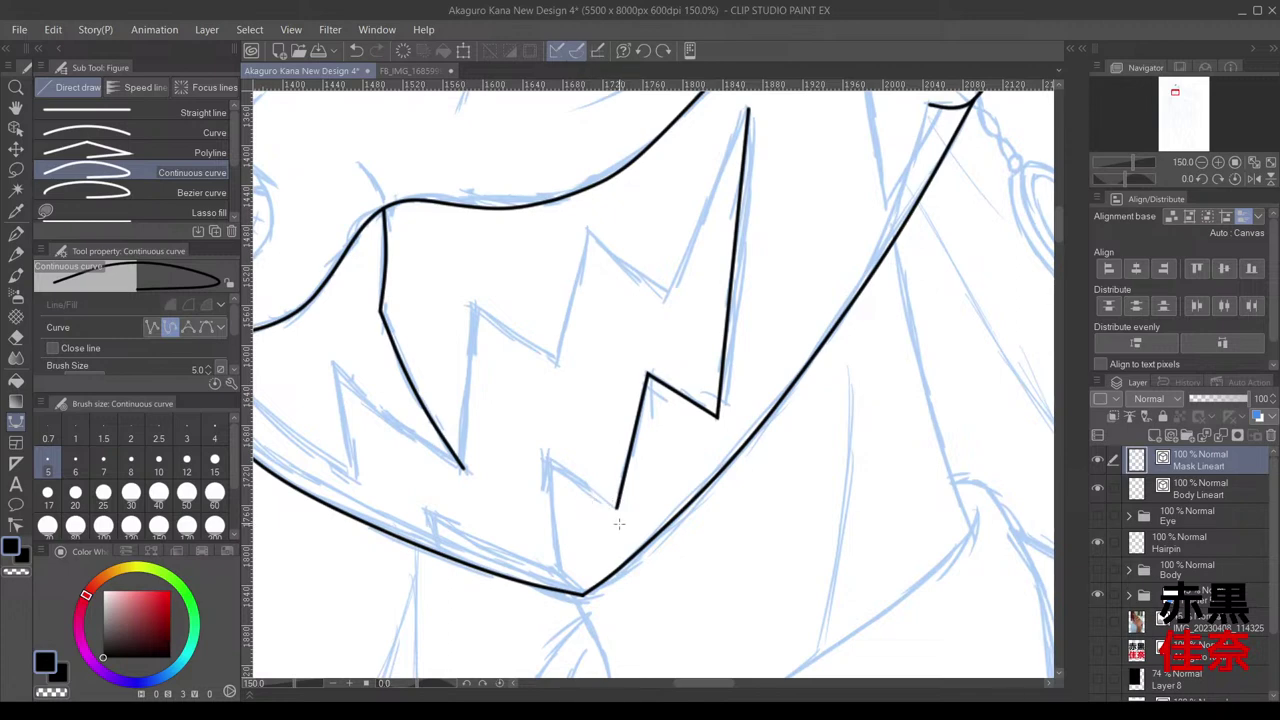
{"action": "scroll", "coordinate": [619, 523], "scroll_direction": "up", "scroll_amount": 3}
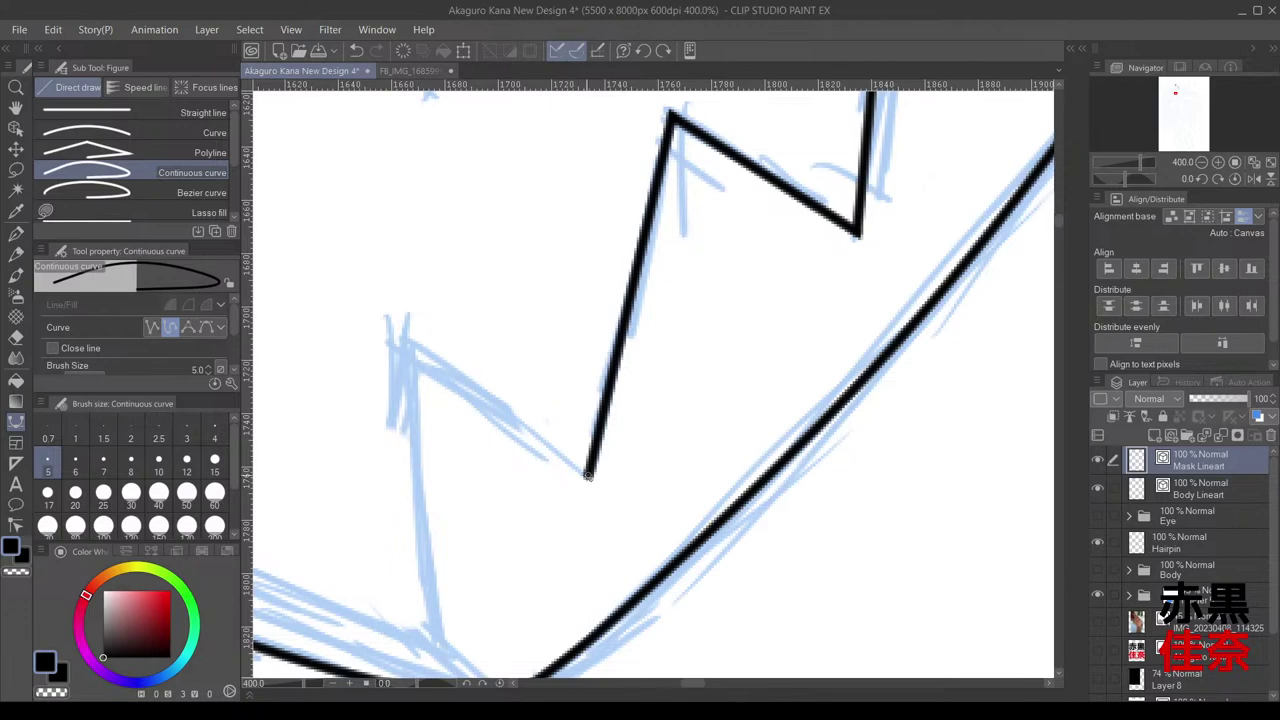
{"action": "left_click", "coordinate": [401, 343]}
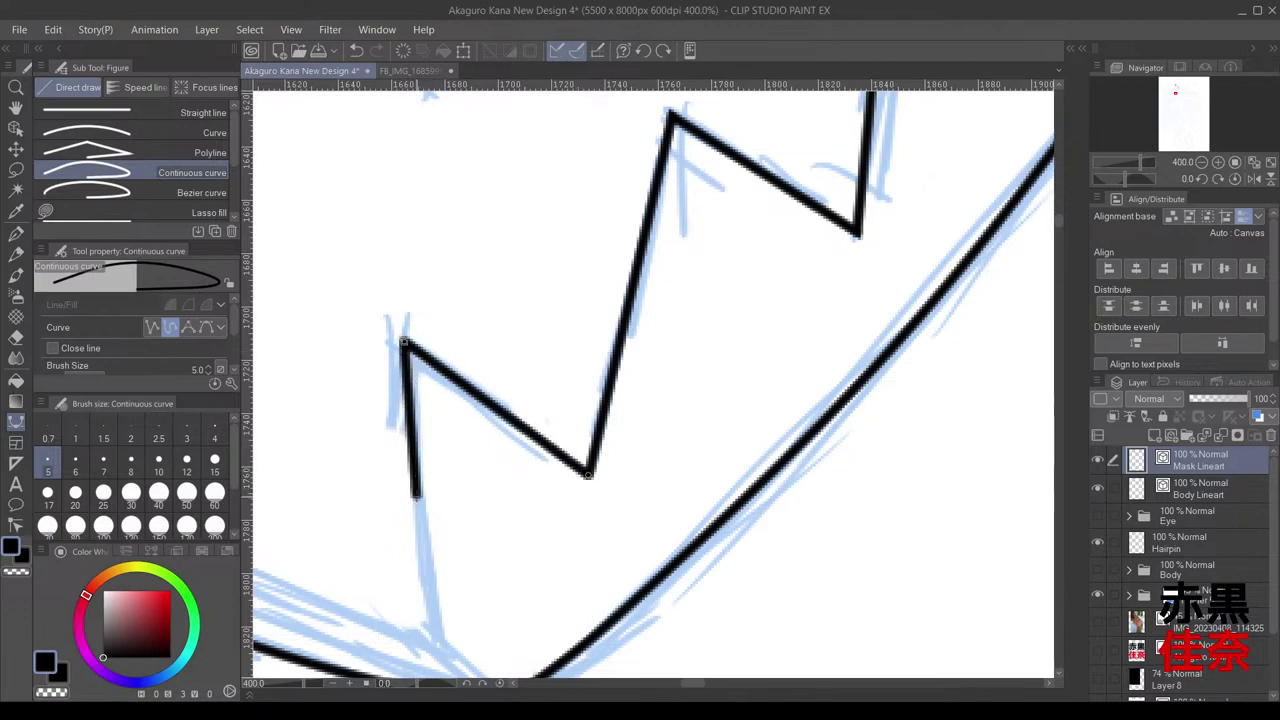
{"action": "left_click", "coordinate": [418, 495]}
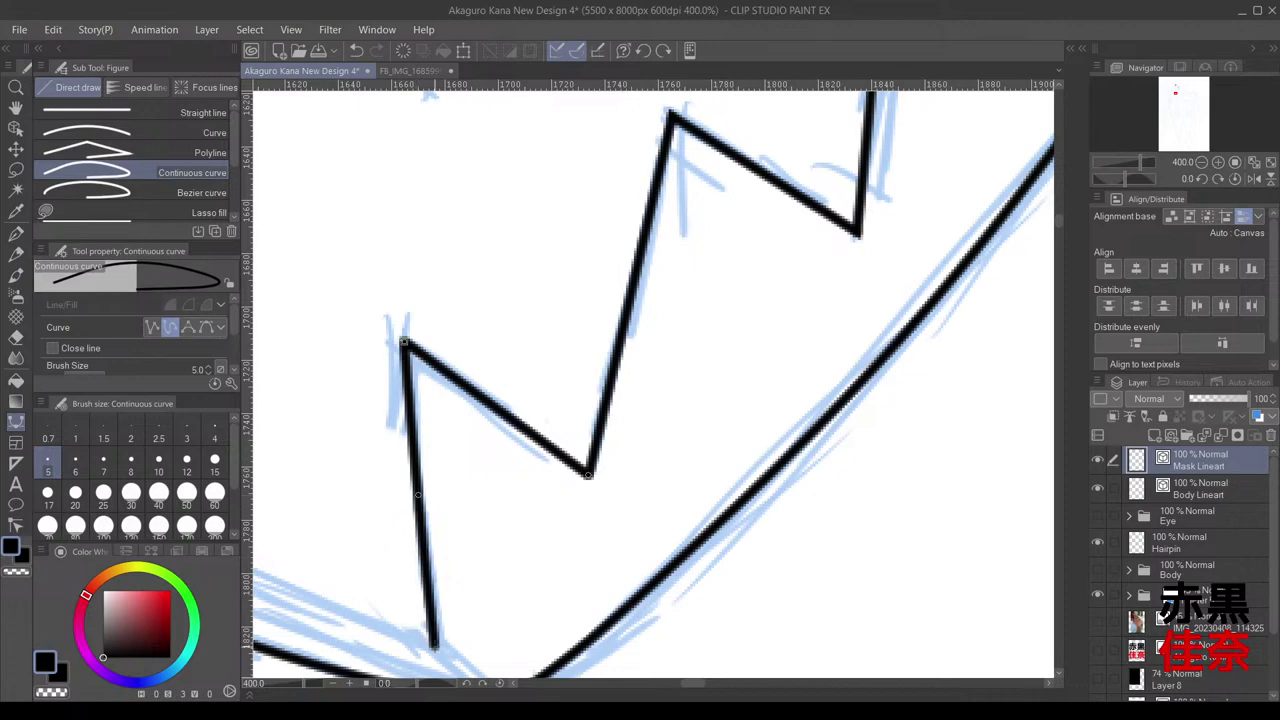
{"action": "scroll", "coordinate": [436, 572], "scroll_direction": "down", "scroll_amount": 1}
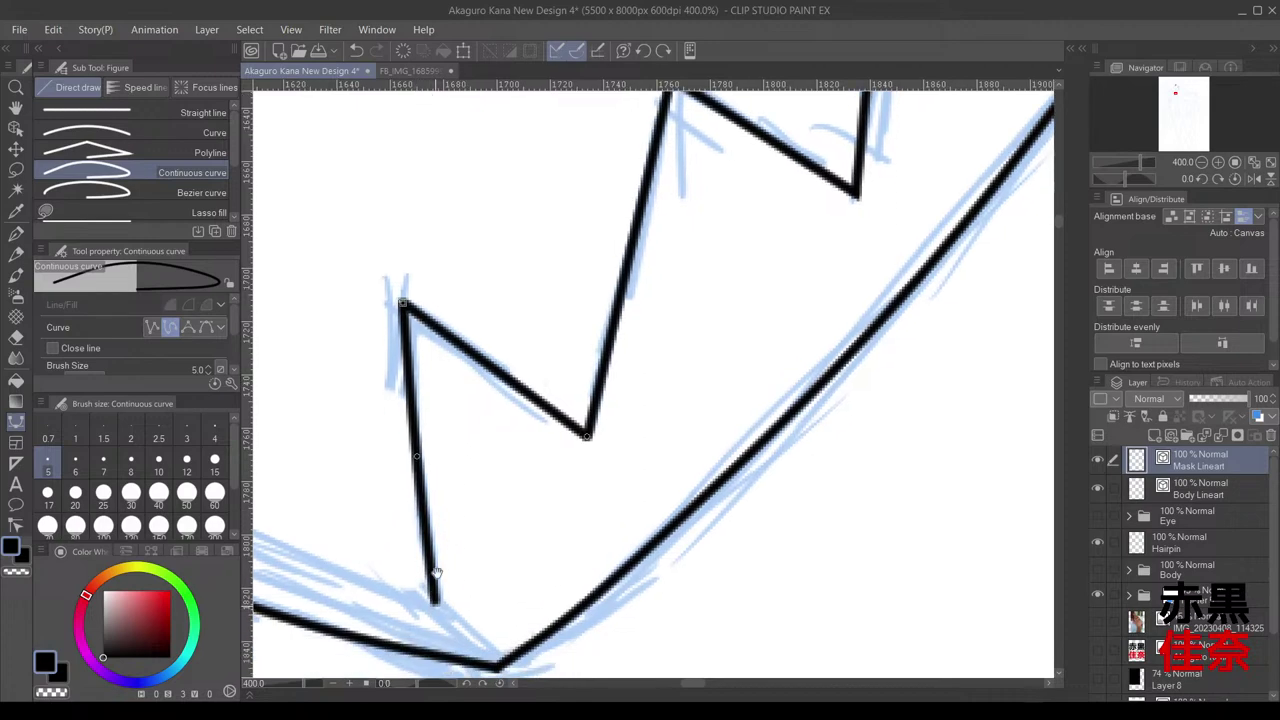
{"action": "left_click_drag", "start_coordinate": [436, 572], "coordinate": [472, 420]}
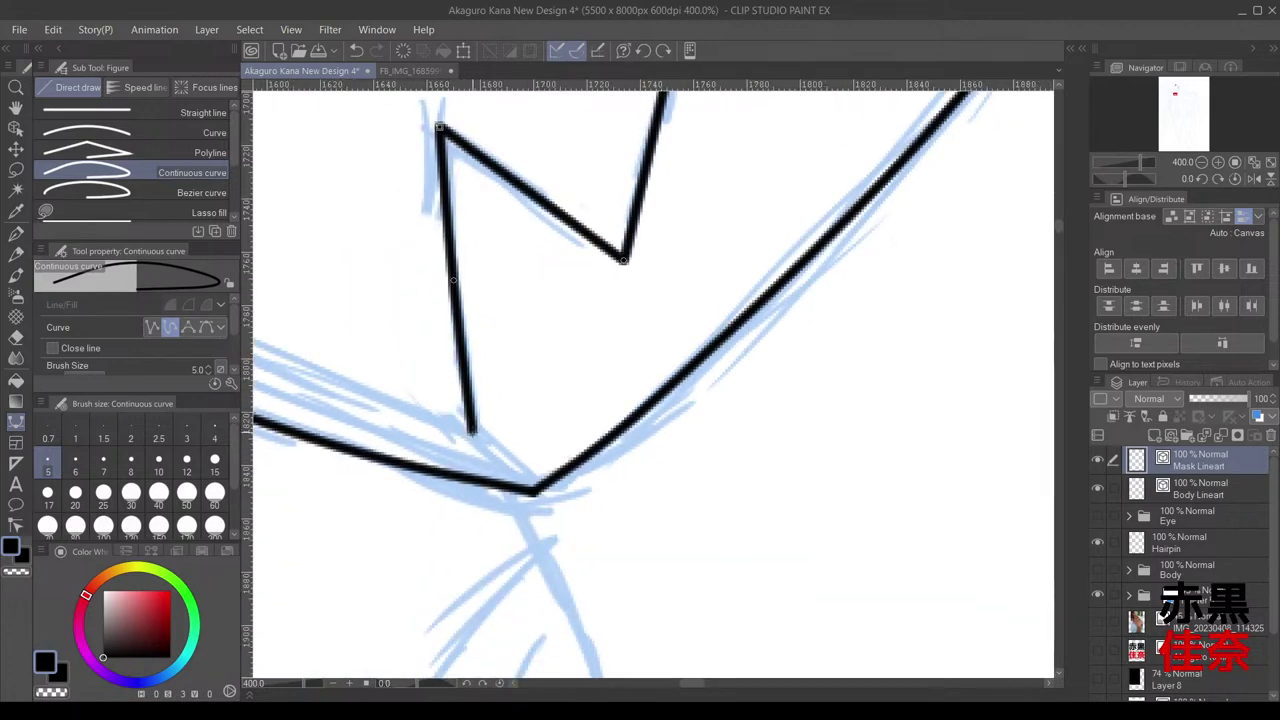
{"action": "double_click", "coordinate": [472, 433]}
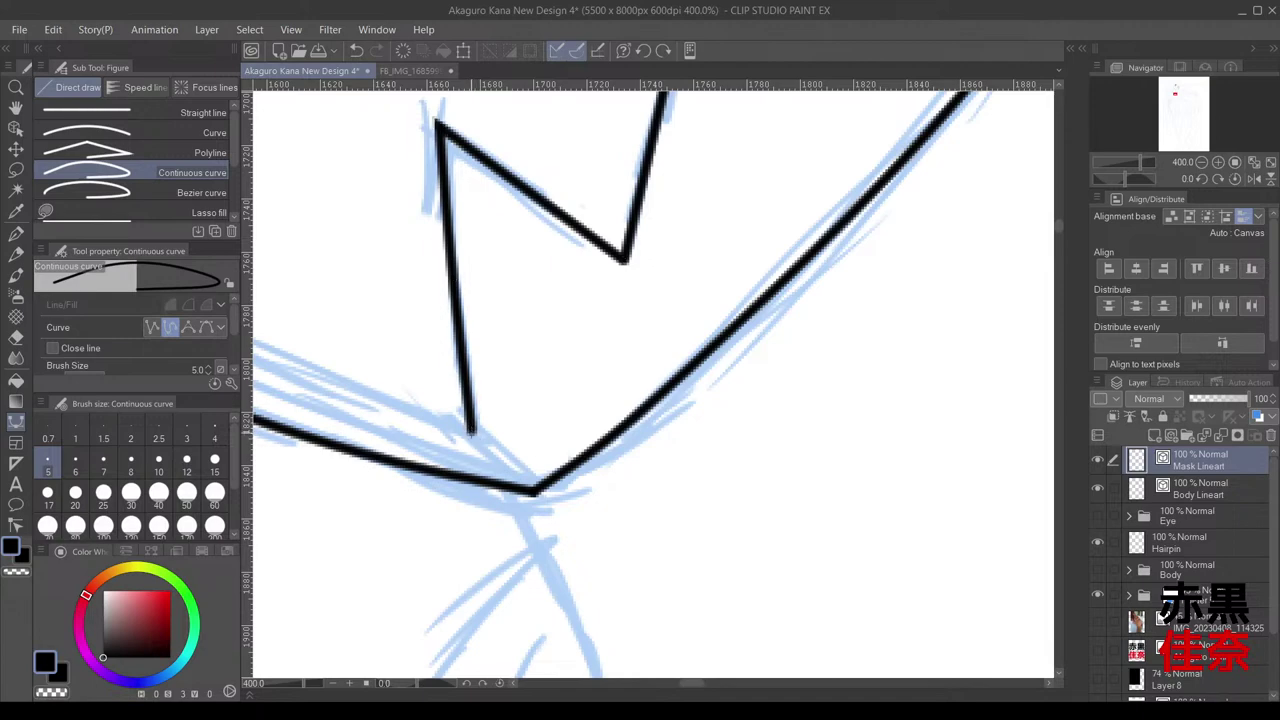
Step: Draw the upper zigzag tooth line with the continuous curve, from the tall tip near the cheek through each sketched corner to the large fang's tip
{"action": "scroll", "coordinate": [474, 441], "scroll_direction": "down", "scroll_amount": 3}
{"action": "scroll", "coordinate": [472, 447], "scroll_direction": "down", "scroll_amount": 2}
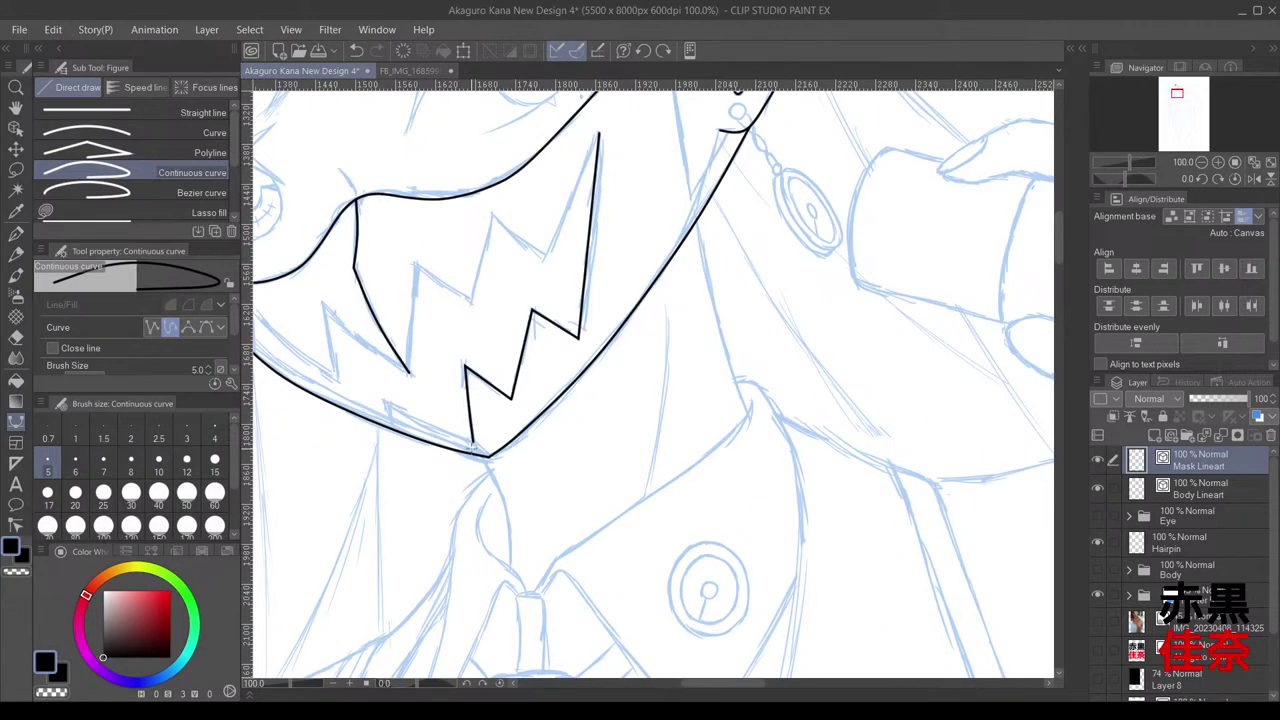
{"action": "scroll", "coordinate": [497, 323], "scroll_direction": "up", "scroll_amount": 4}
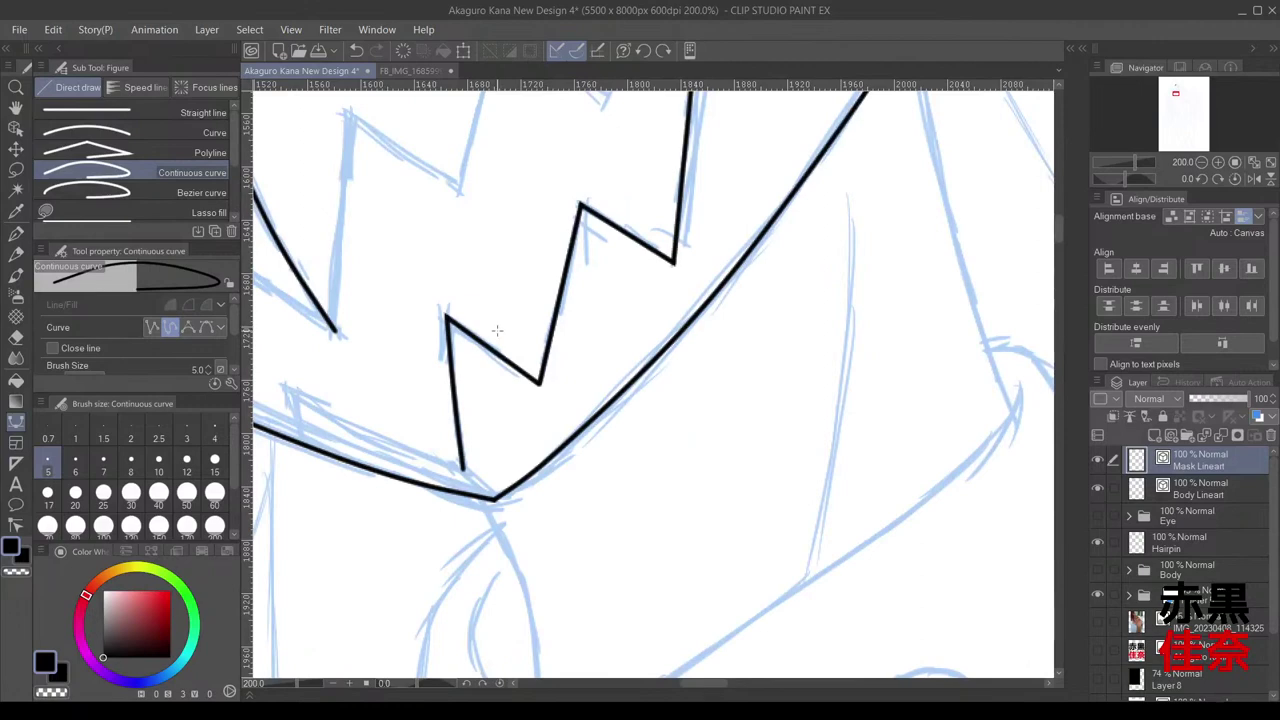
{"action": "scroll", "coordinate": [497, 330], "scroll_direction": "down", "scroll_amount": 2}
{"action": "left_click_drag", "start_coordinate": [414, 374], "coordinate": [517, 523]}
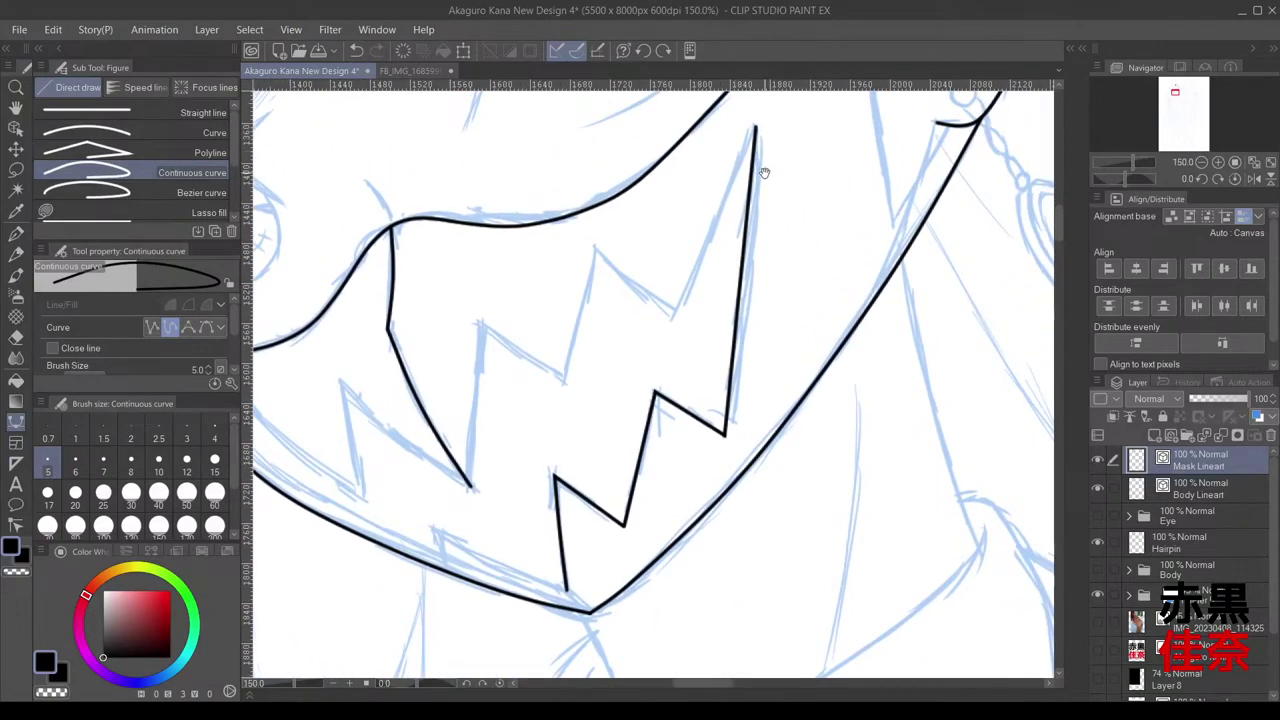
{"action": "left_click_drag", "start_coordinate": [797, 182], "coordinate": [740, 251]}
{"action": "scroll", "coordinate": [726, 229], "scroll_direction": "up", "scroll_amount": 1}
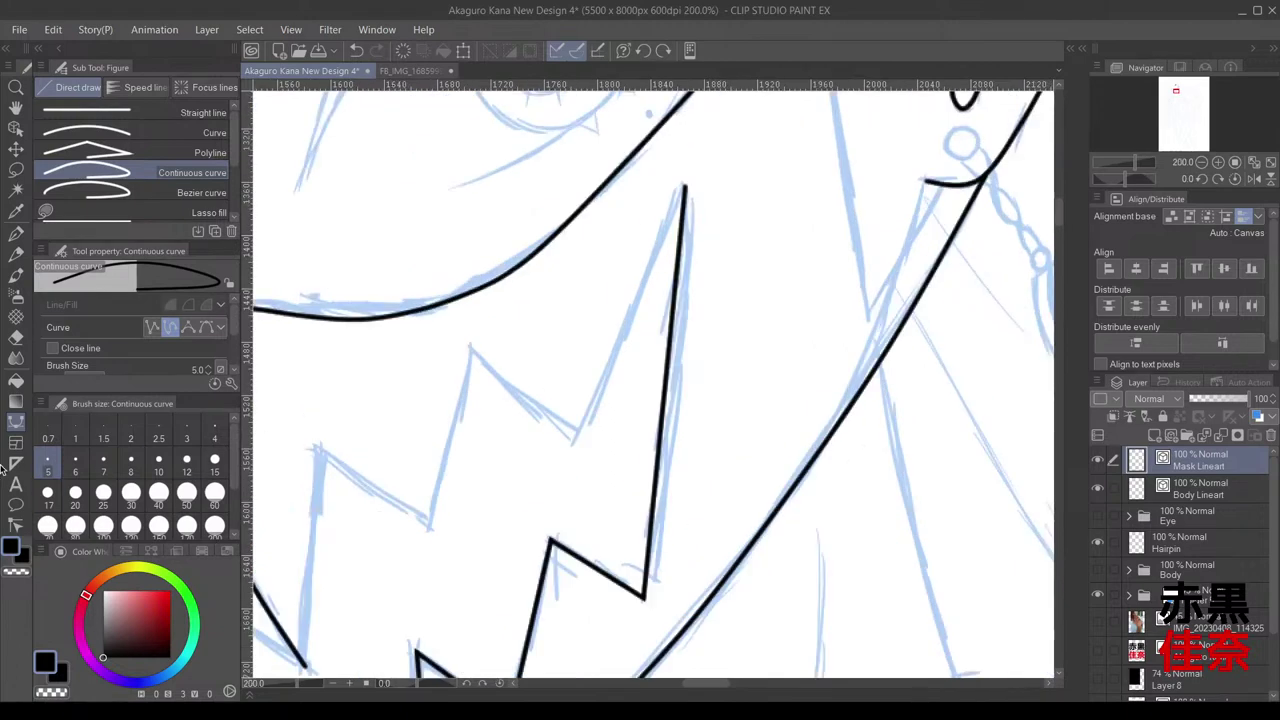
{"action": "scroll", "coordinate": [702, 182], "scroll_direction": "up", "scroll_amount": 2}
{"action": "left_click_drag", "start_coordinate": [680, 219], "coordinate": [740, 151]}
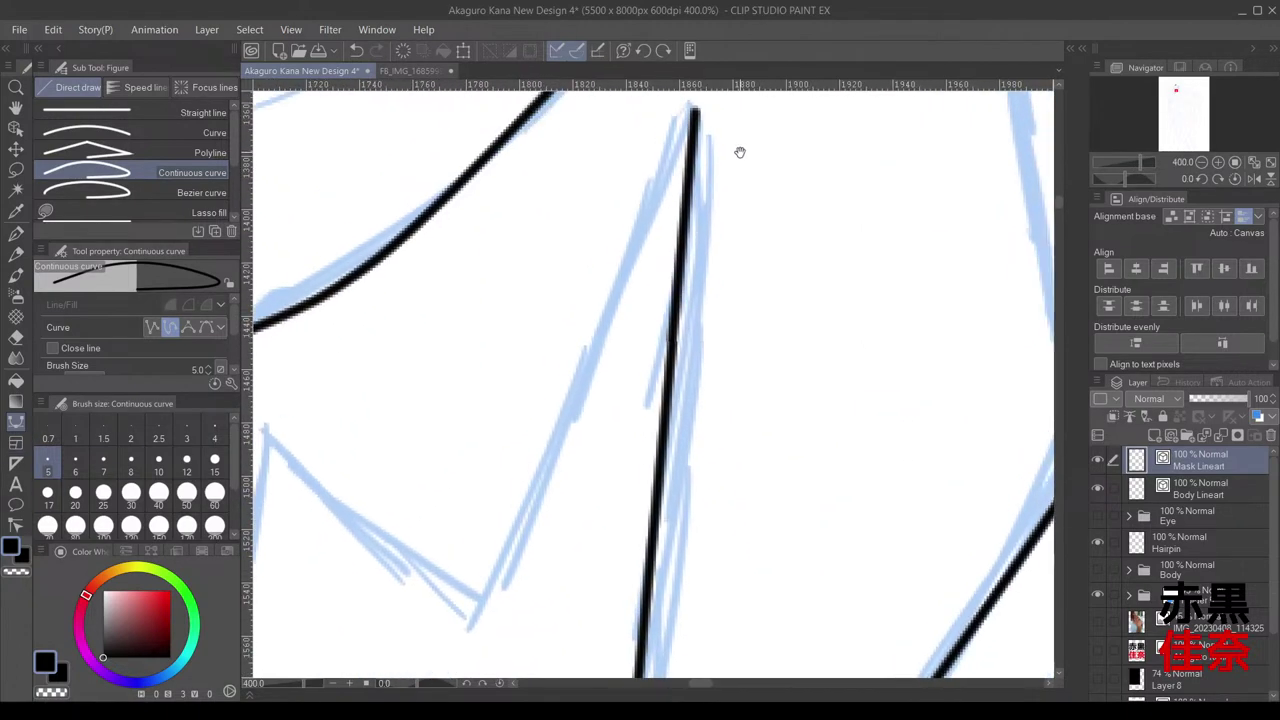
{"action": "left_click", "coordinate": [693, 110]}
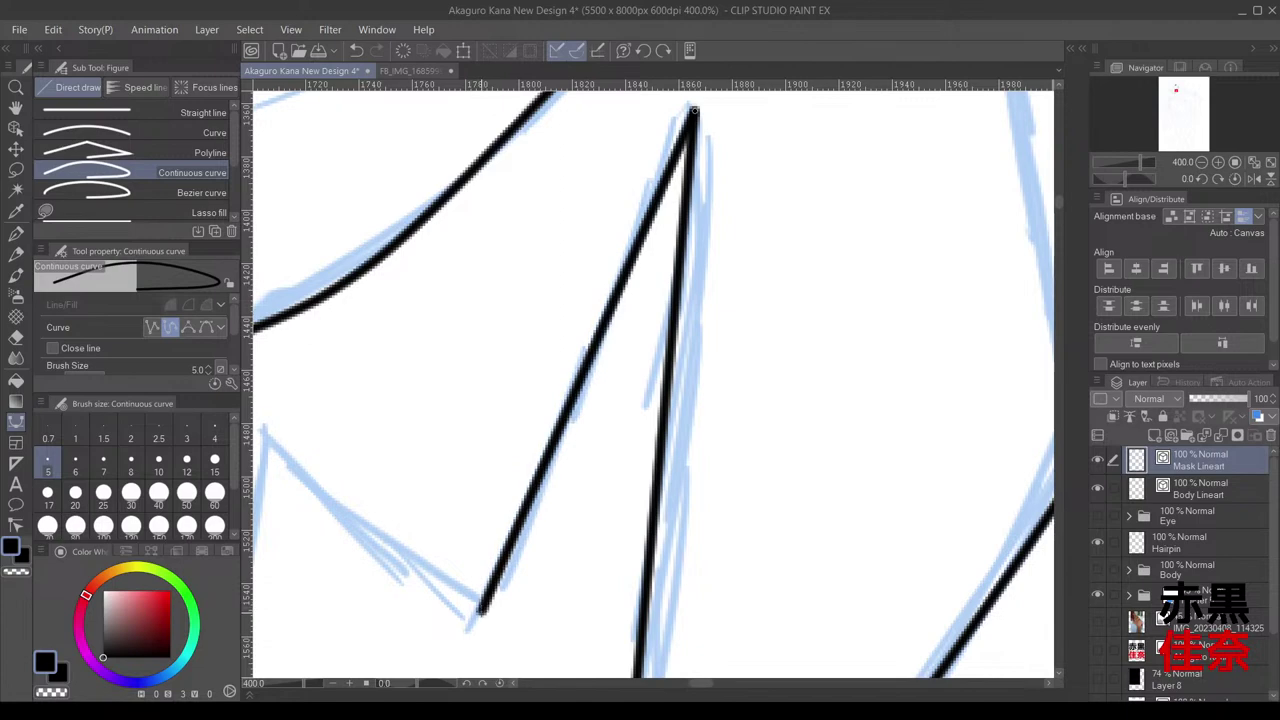
{"action": "left_click", "coordinate": [483, 609]}
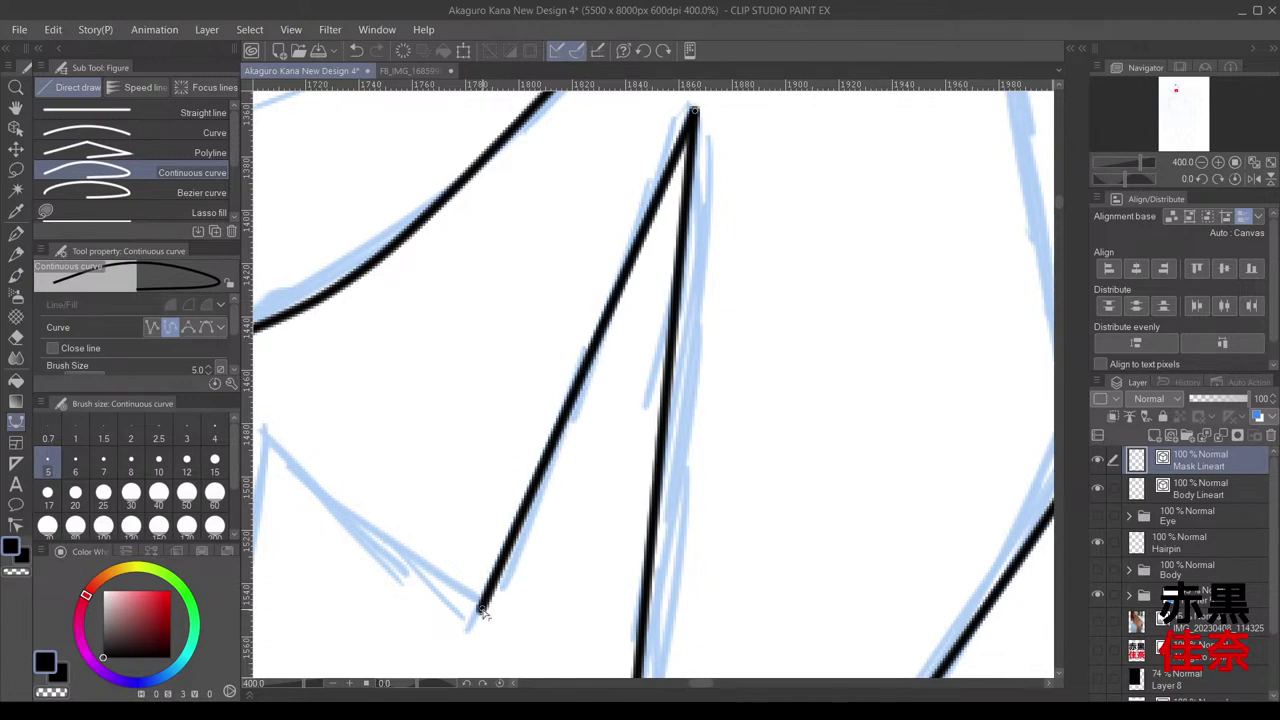
{"action": "left_click_drag", "start_coordinate": [474, 556], "coordinate": [739, 463]}
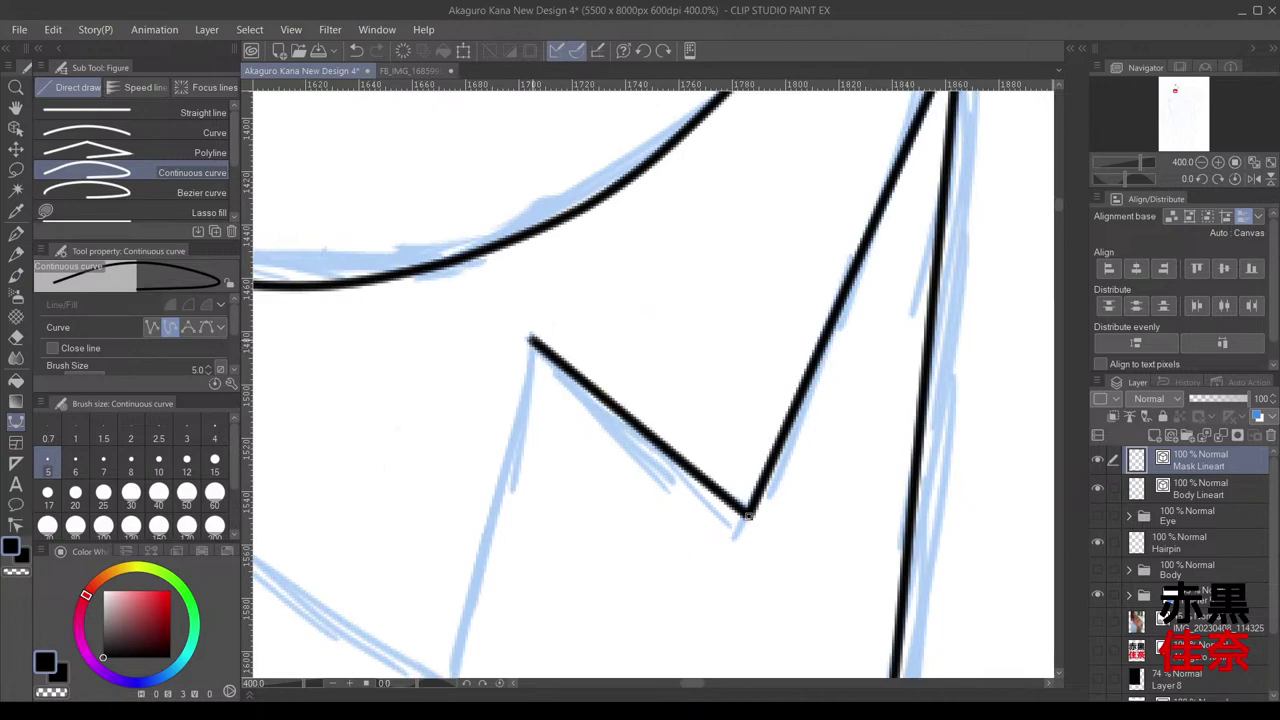
{"action": "left_click", "coordinate": [531, 338]}
{"action": "left_click_drag", "start_coordinate": [532, 428], "coordinate": [600, 203]}
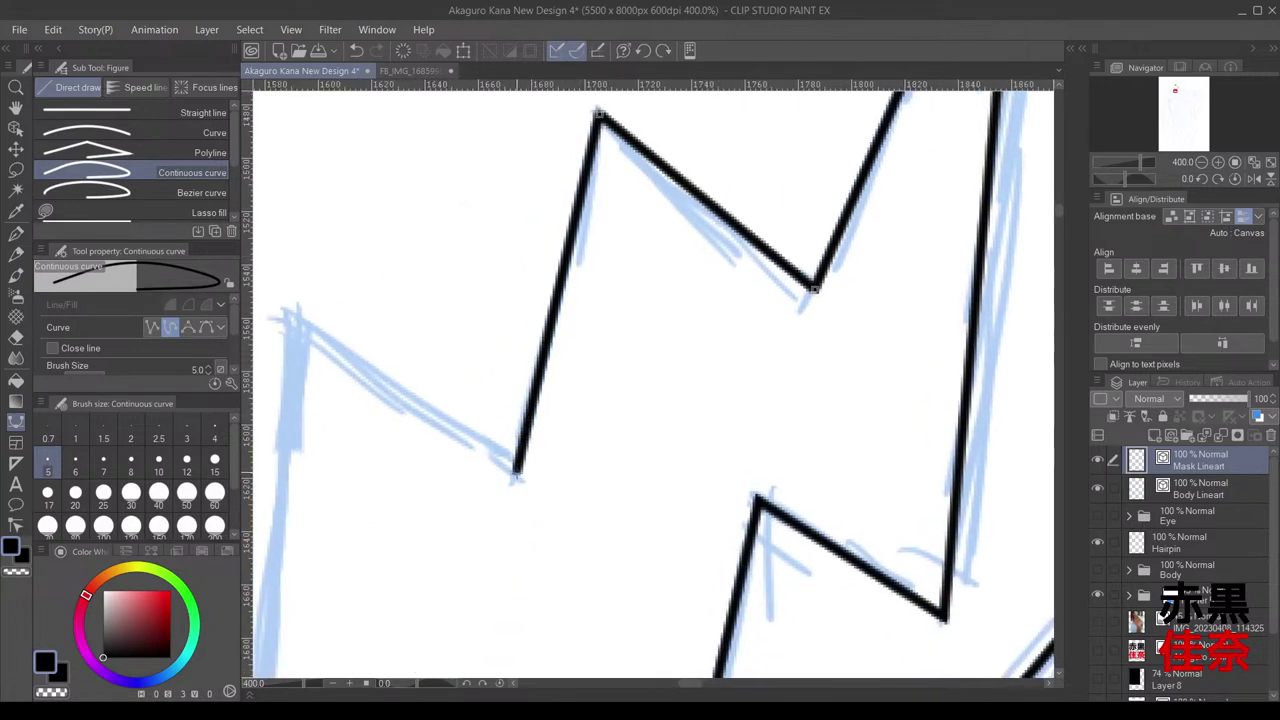
{"action": "left_click", "coordinate": [515, 479]}
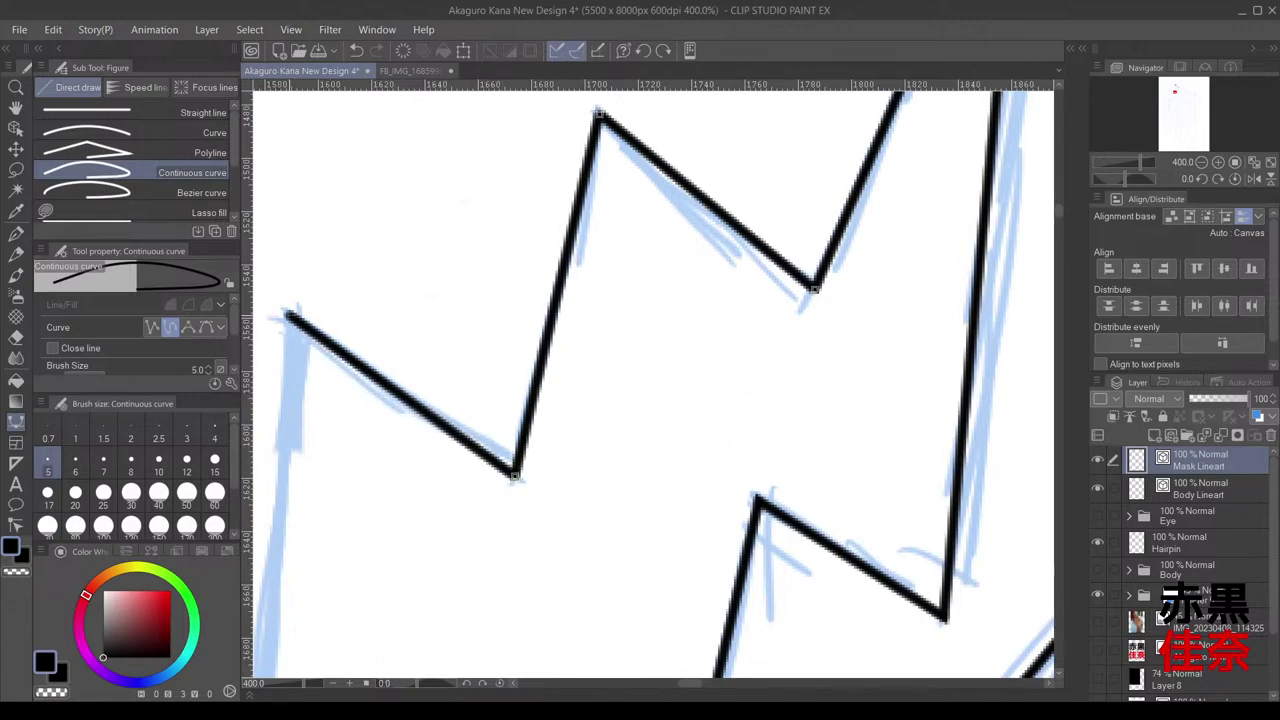
{"action": "left_click", "coordinate": [289, 316]}
{"action": "left_click_drag", "start_coordinate": [319, 434], "coordinate": [610, 138]}
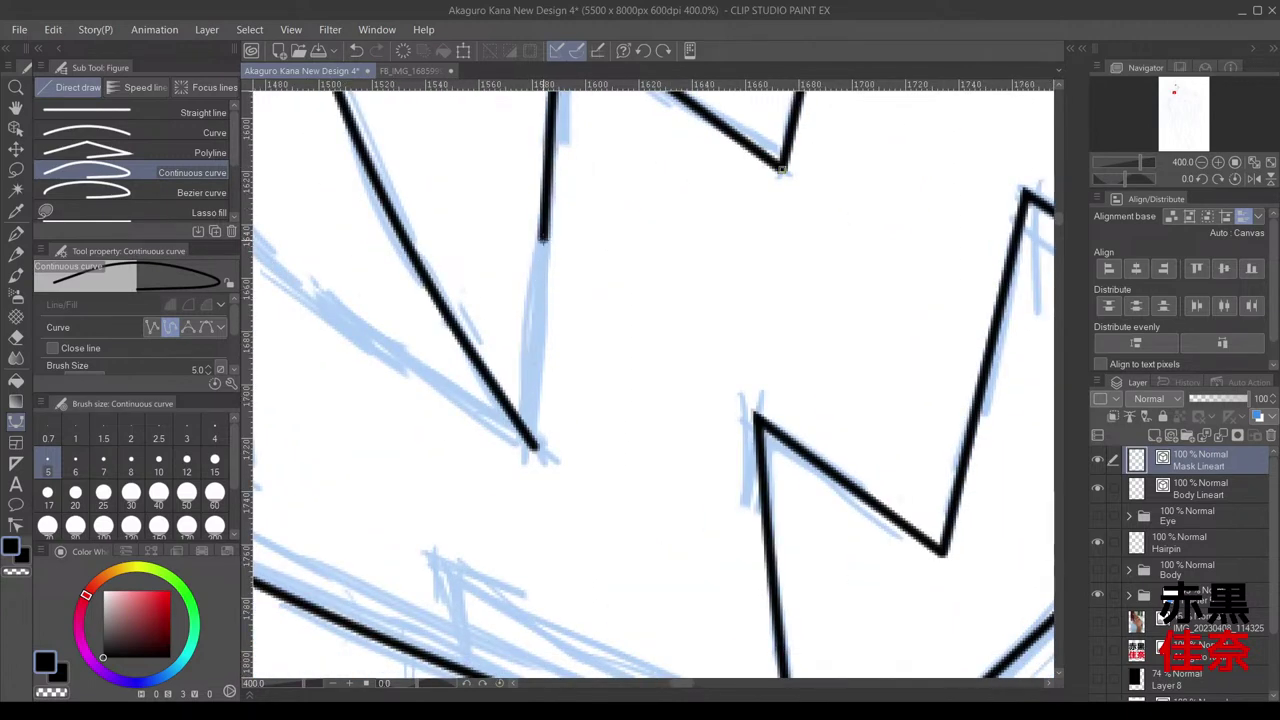
{"action": "left_click", "coordinate": [545, 241]}
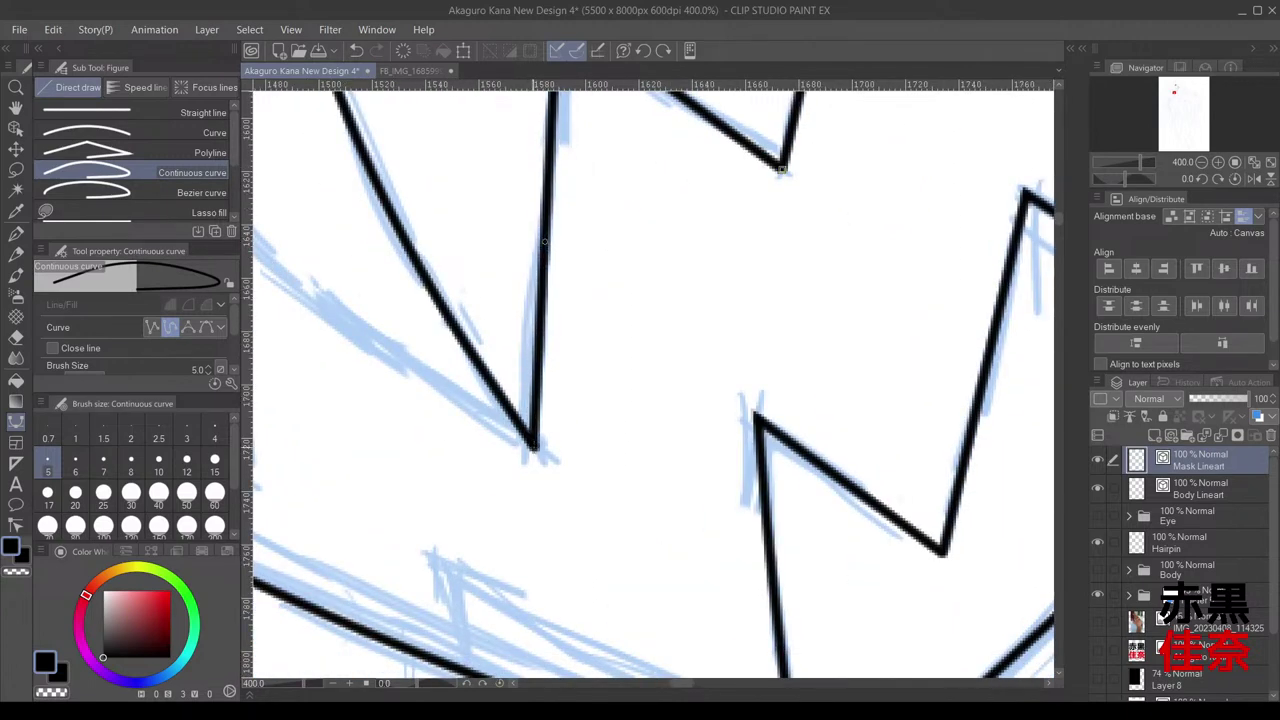
{"action": "left_click", "coordinate": [534, 446]}
{"action": "scroll", "coordinate": [533, 452], "scroll_direction": "down", "scroll_amount": 3}
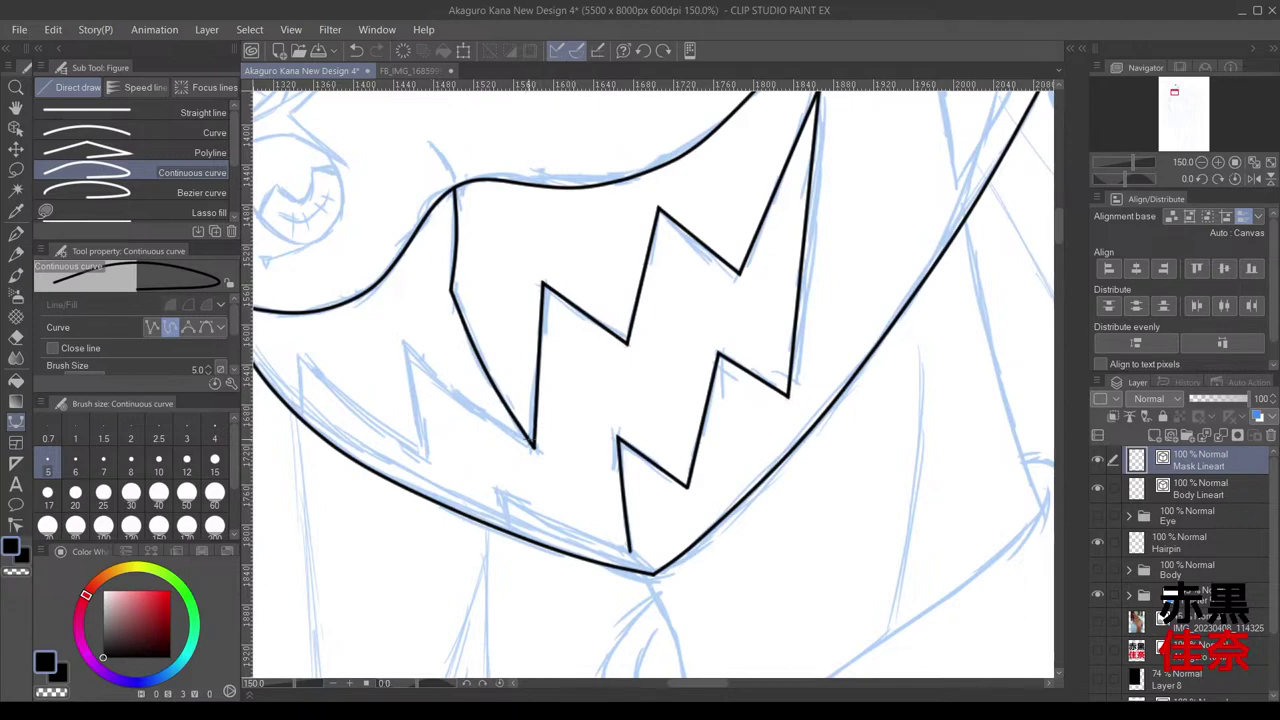
Step: Draw a gently bowed continuous curve from the large fang's tip along the sketch up to the neighbouring tooth's peak
{"action": "scroll", "coordinate": [495, 413], "scroll_direction": "up", "scroll_amount": 3}
{"action": "left_click_drag", "start_coordinate": [463, 381], "coordinate": [593, 411]}
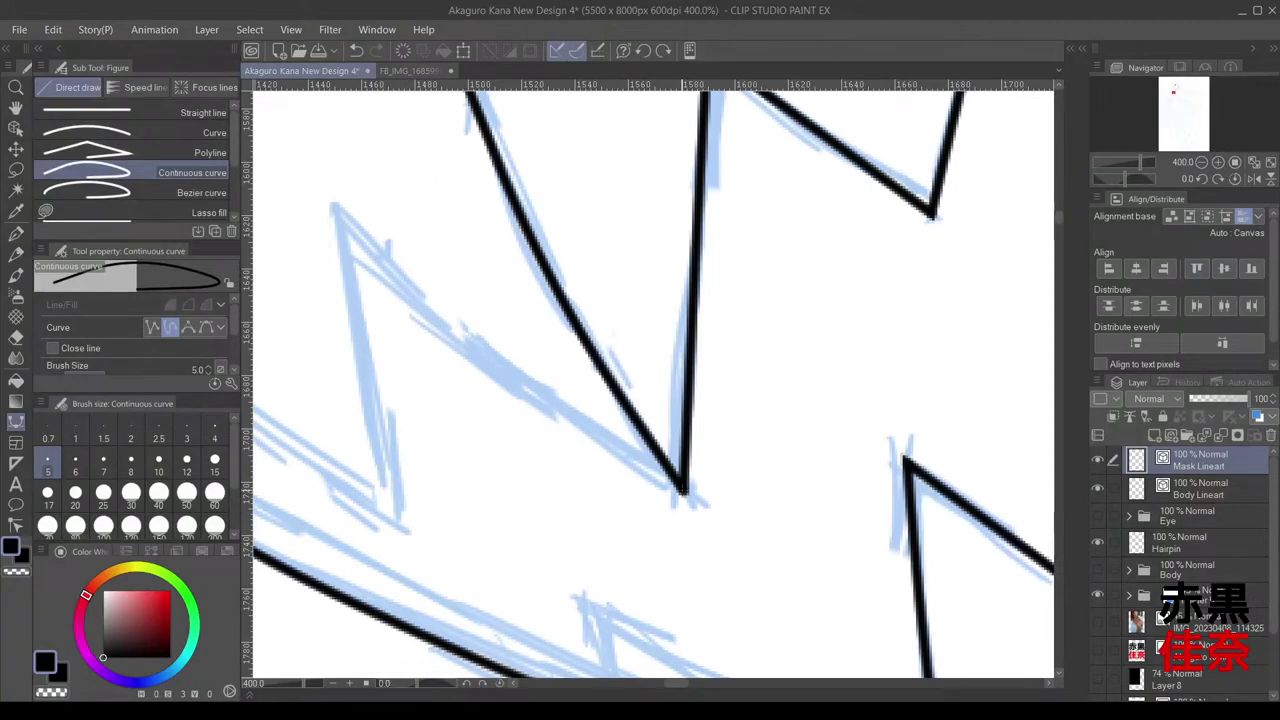
{"action": "left_click", "coordinate": [682, 490]}
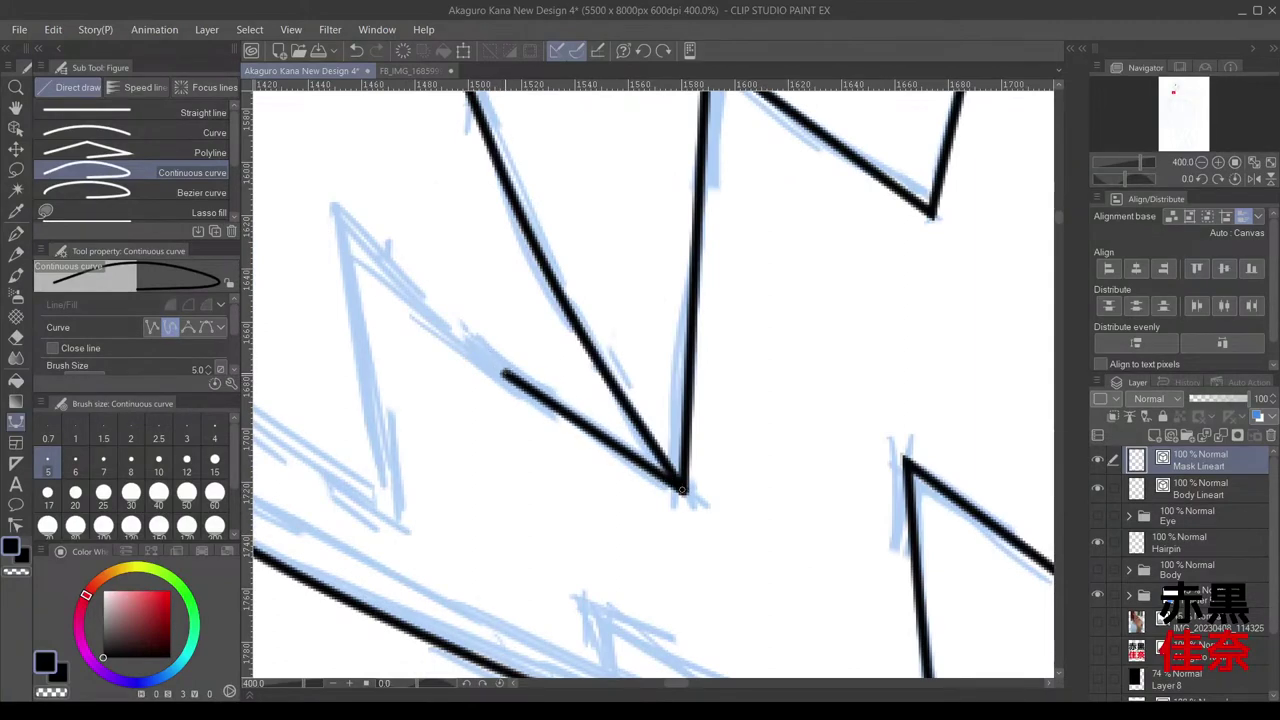
{"action": "left_click", "coordinate": [506, 373]}
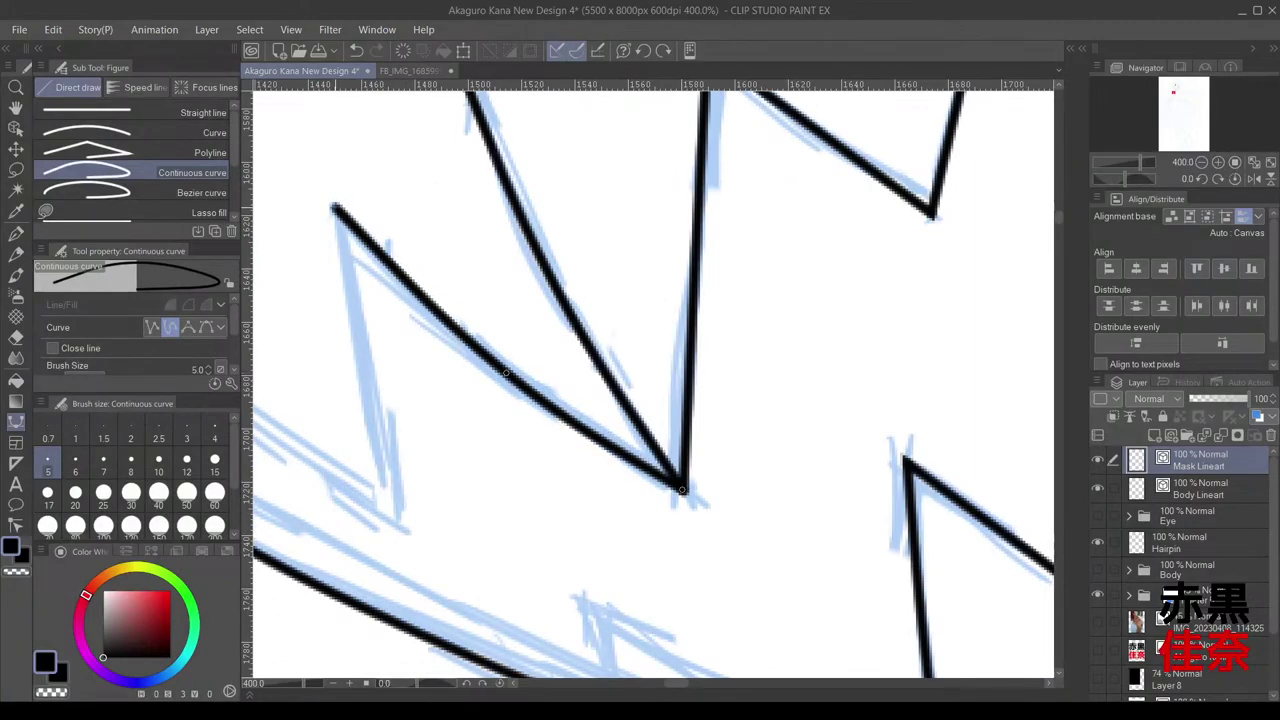
{"action": "left_click", "coordinate": [333, 207]}
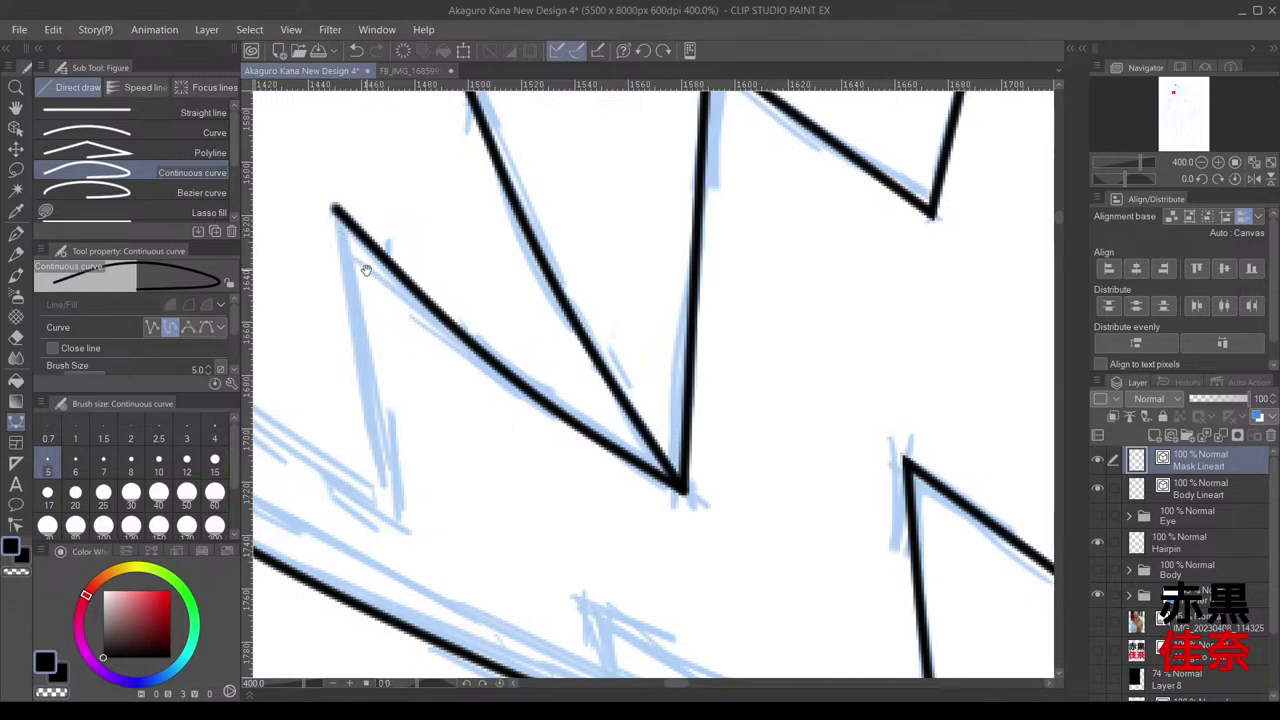
Step: Draw a second continuous curve from that peak down to the next notch, up to the outermost peak and down to the mask's lower edge
{"action": "left_click_drag", "start_coordinate": [363, 266], "coordinate": [600, 232]}
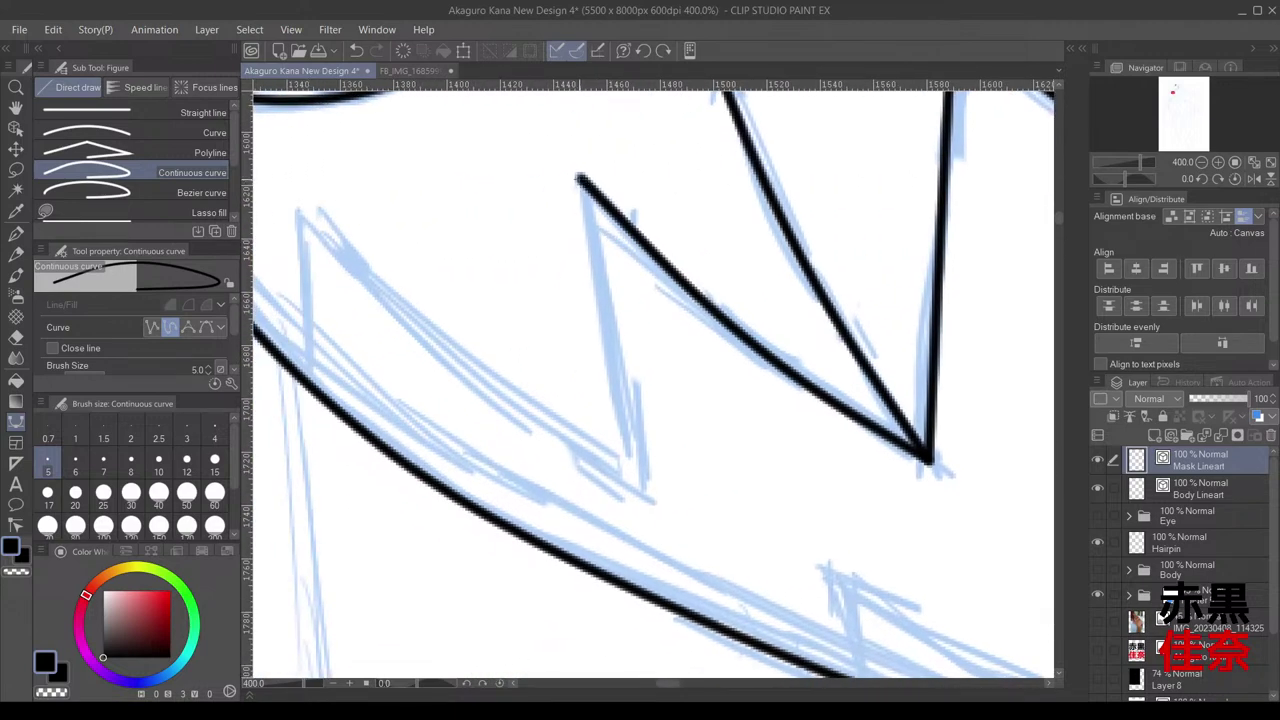
{"action": "left_click", "coordinate": [579, 180]}
{"action": "left_click", "coordinate": [605, 316]}
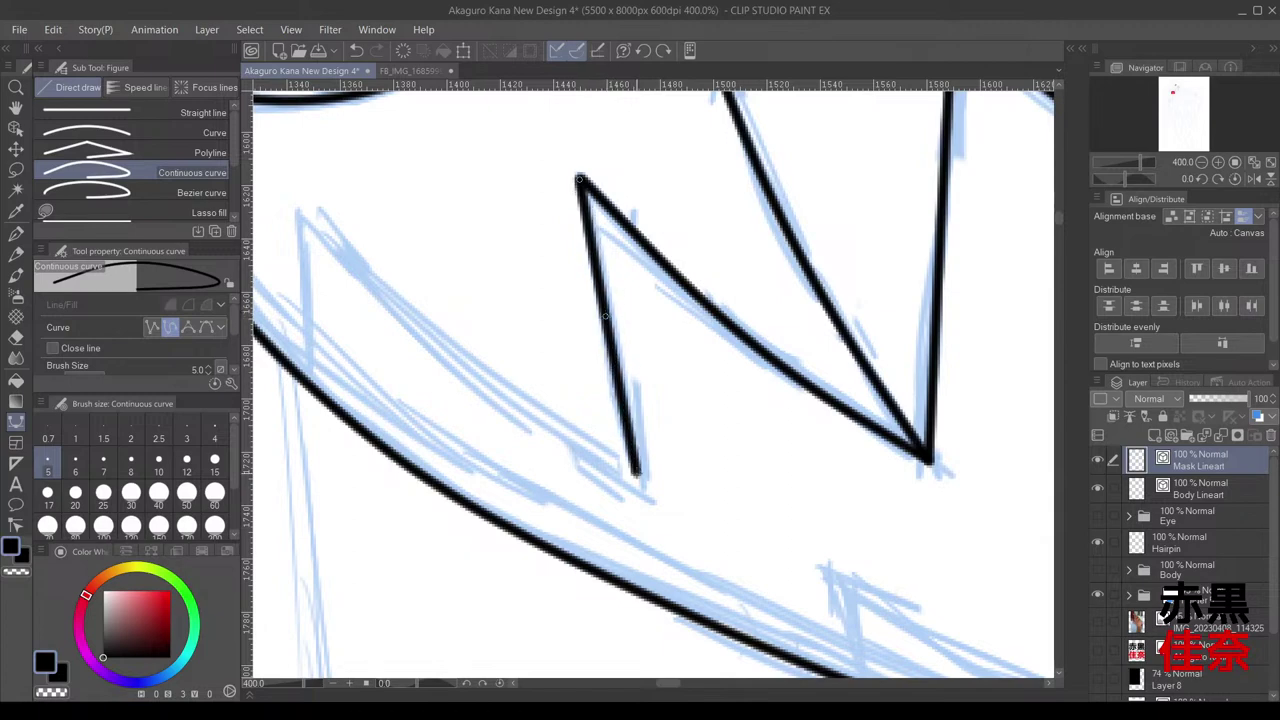
{"action": "left_click", "coordinate": [645, 495]}
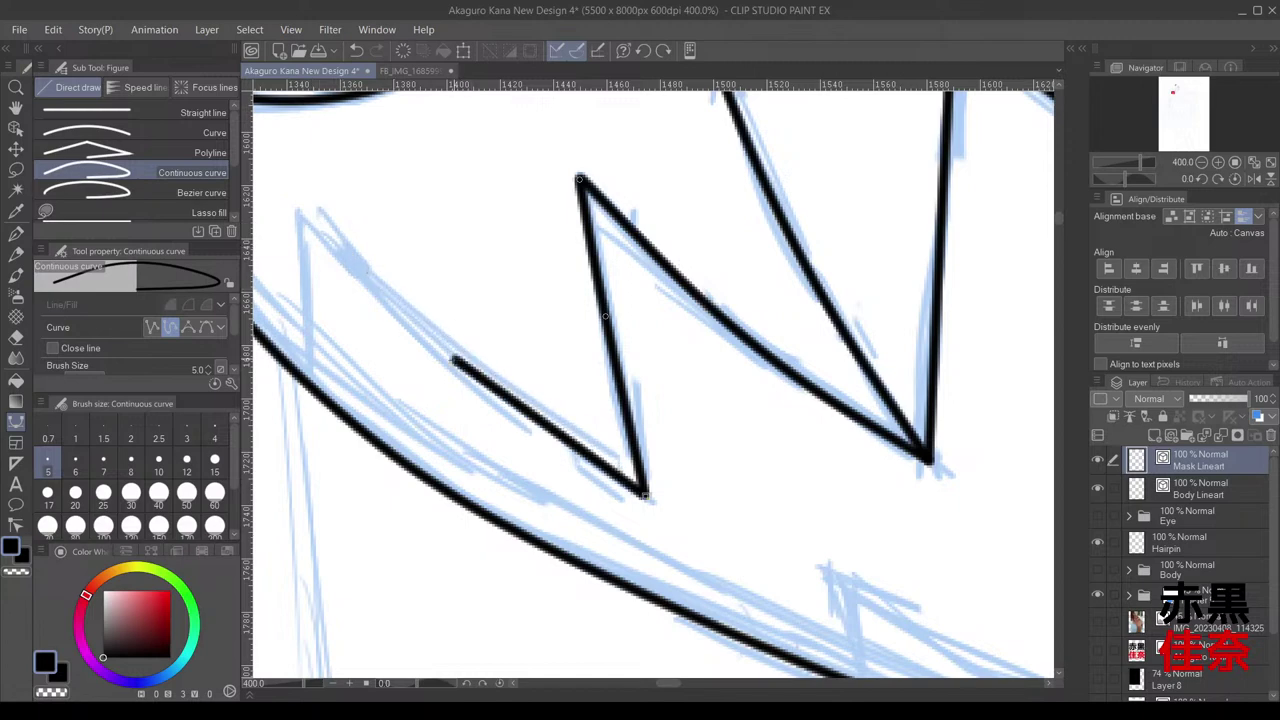
{"action": "left_click", "coordinate": [456, 360]}
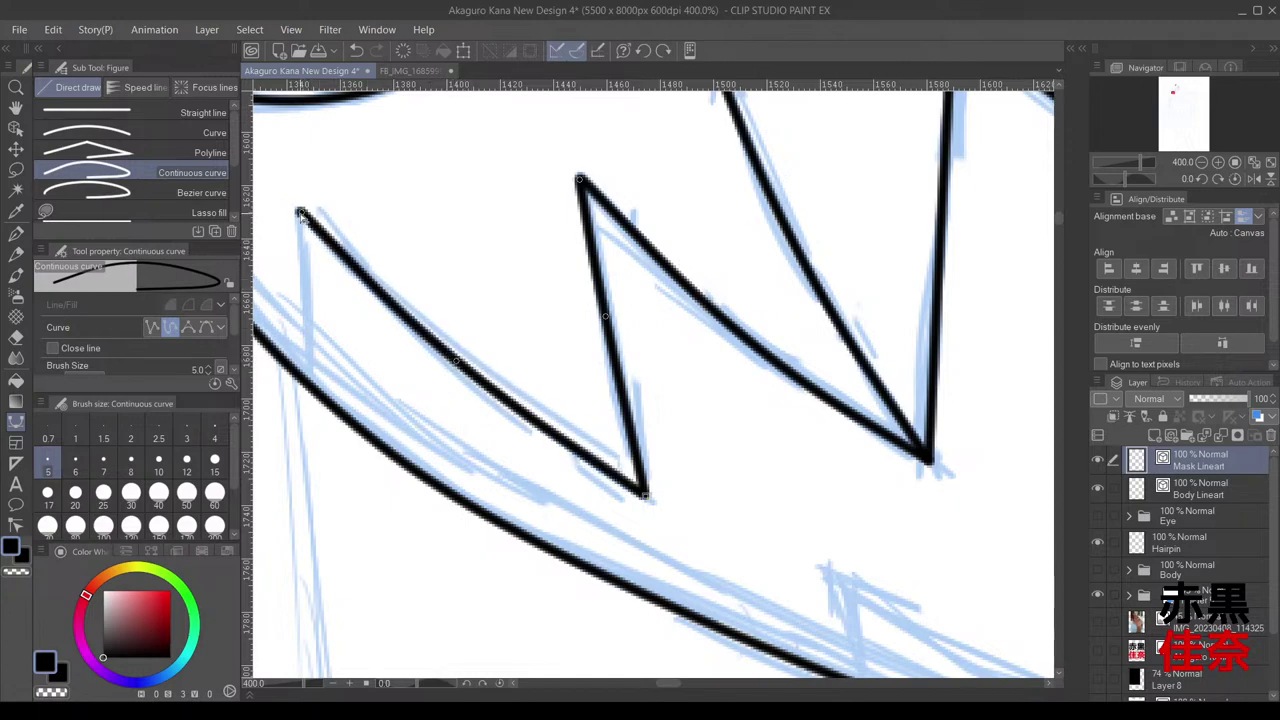
{"action": "left_click", "coordinate": [300, 213]}
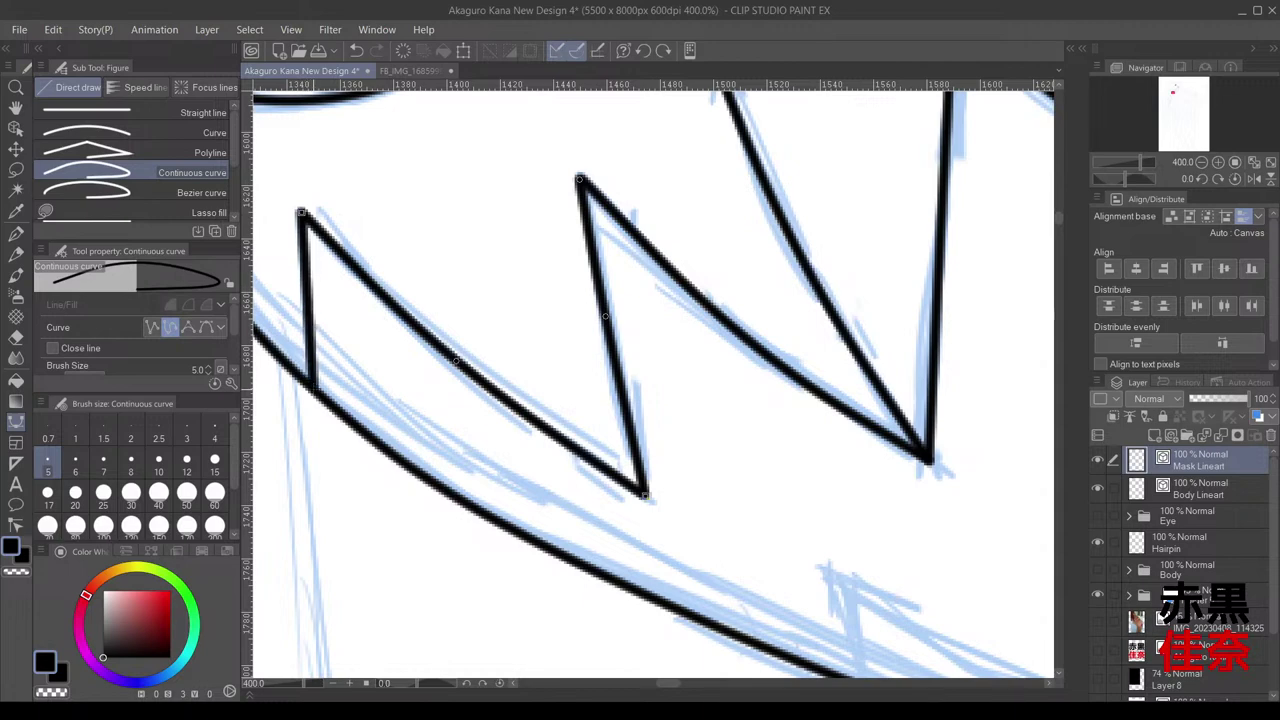
{"action": "double_click", "coordinate": [313, 392]}
Step: Check the corners of the two new tooth curves beside the large fang and undo both curves
{"action": "scroll", "coordinate": [337, 402], "scroll_direction": "down", "scroll_amount": 3}
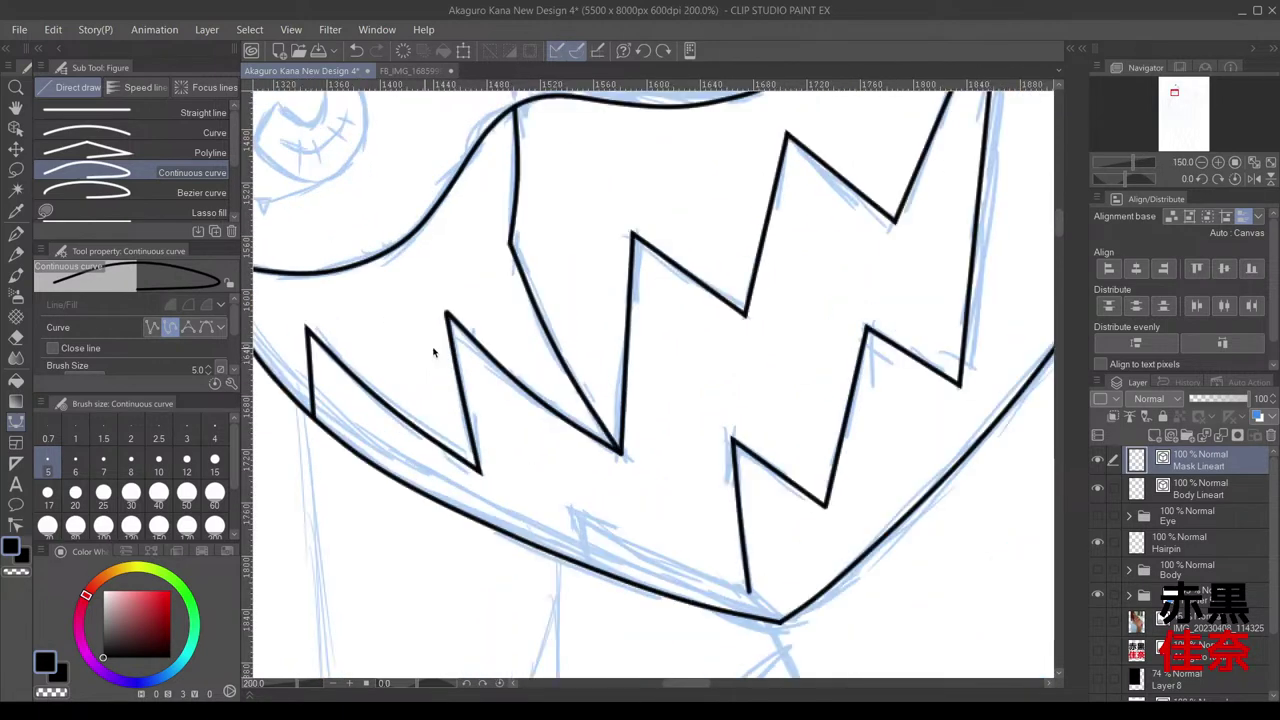
{"action": "scroll", "coordinate": [437, 349], "scroll_direction": "up", "scroll_amount": 3}
{"action": "scroll", "coordinate": [465, 285], "scroll_direction": "down", "scroll_amount": 3}
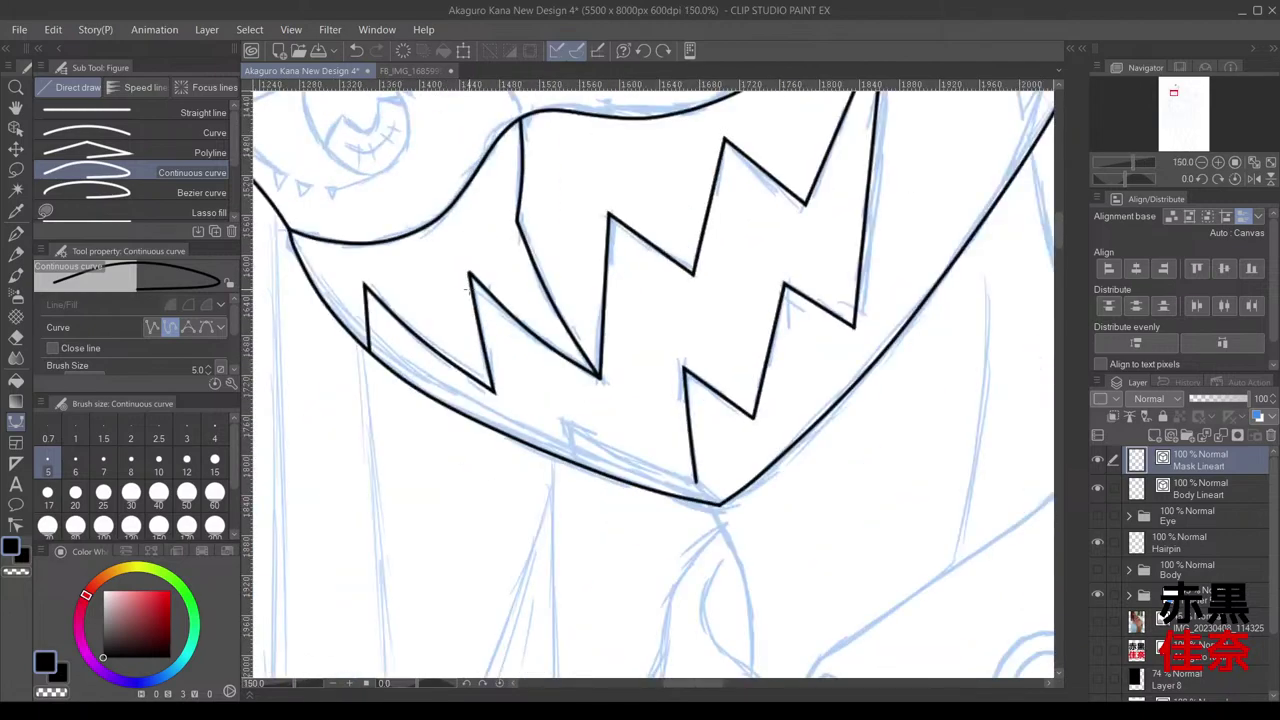
{"action": "scroll", "coordinate": [467, 287], "scroll_direction": "up", "scroll_amount": 5}
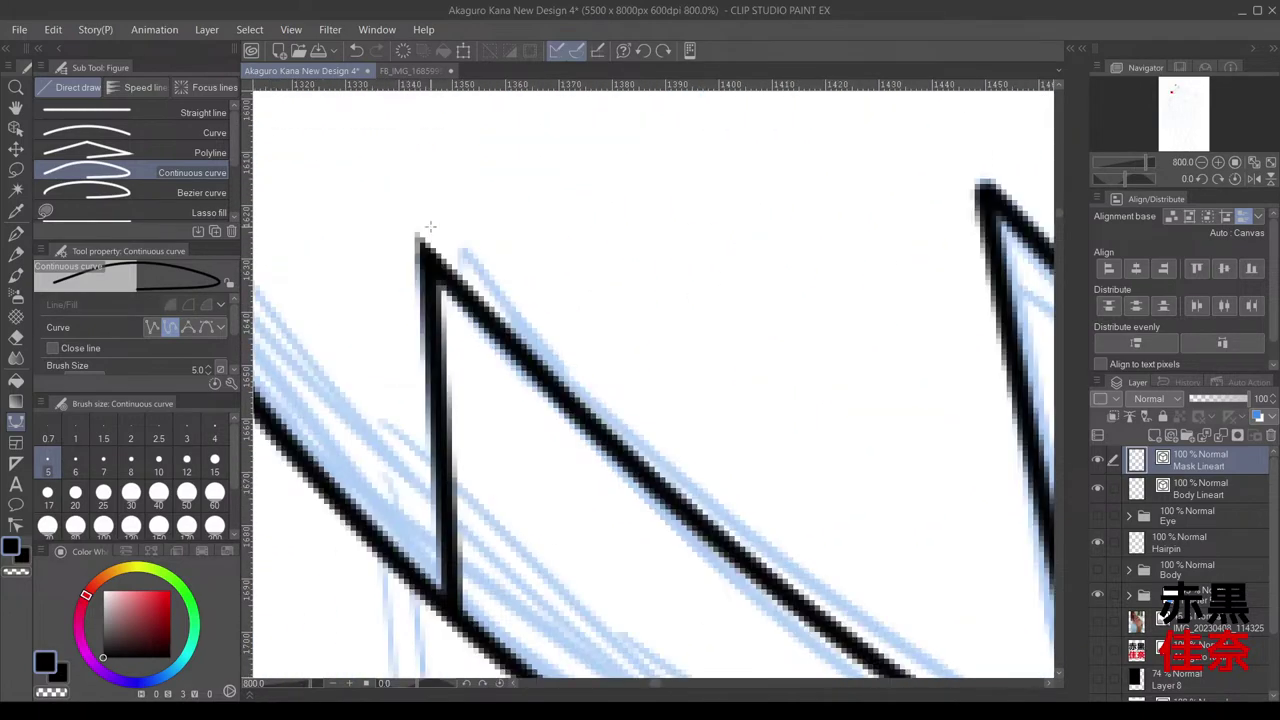
{"action": "scroll", "coordinate": [430, 227], "scroll_direction": "down", "scroll_amount": 4}
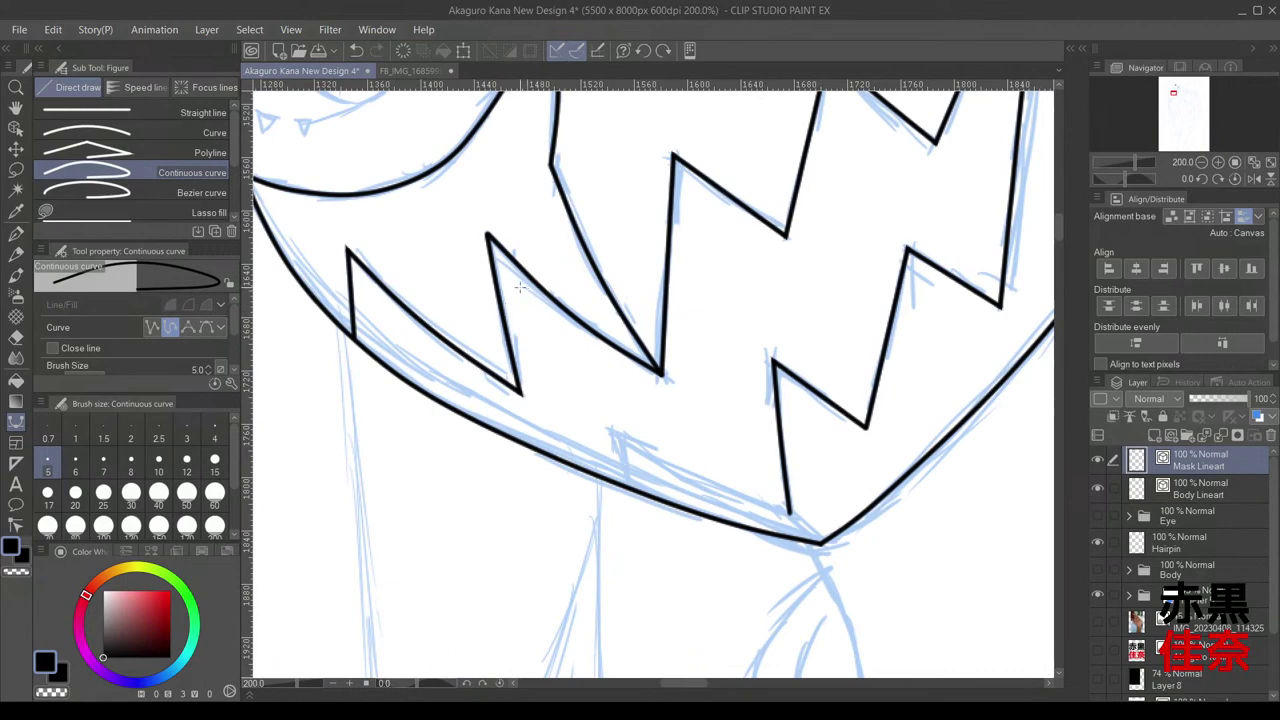
{"action": "key", "text": "ctrl+z"}
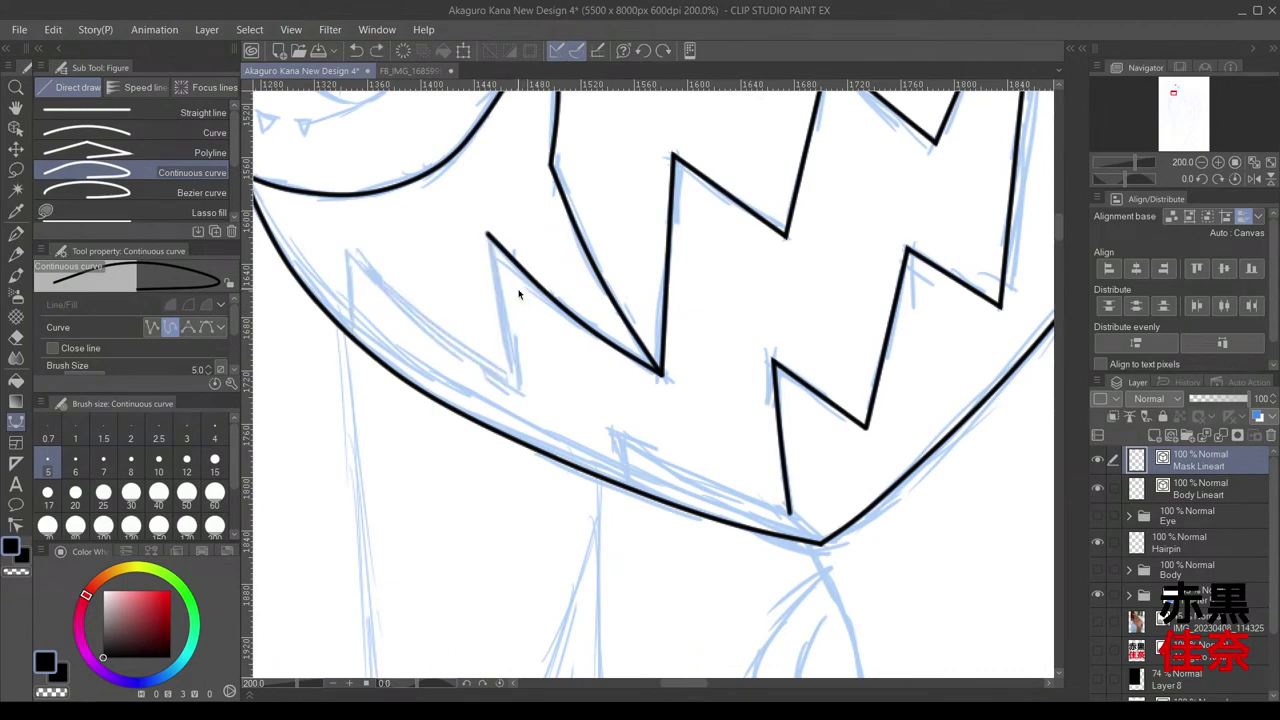
{"action": "key", "text": "ctrl+z"}
Step: Draw one continuous curve for the two outer upper teeth, from the large fang's tip through both peaks and the notch to the mask's lower edge
{"action": "scroll", "coordinate": [630, 396], "scroll_direction": "up", "scroll_amount": 3}
{"action": "scroll", "coordinate": [670, 360], "scroll_direction": "down", "scroll_amount": 1}
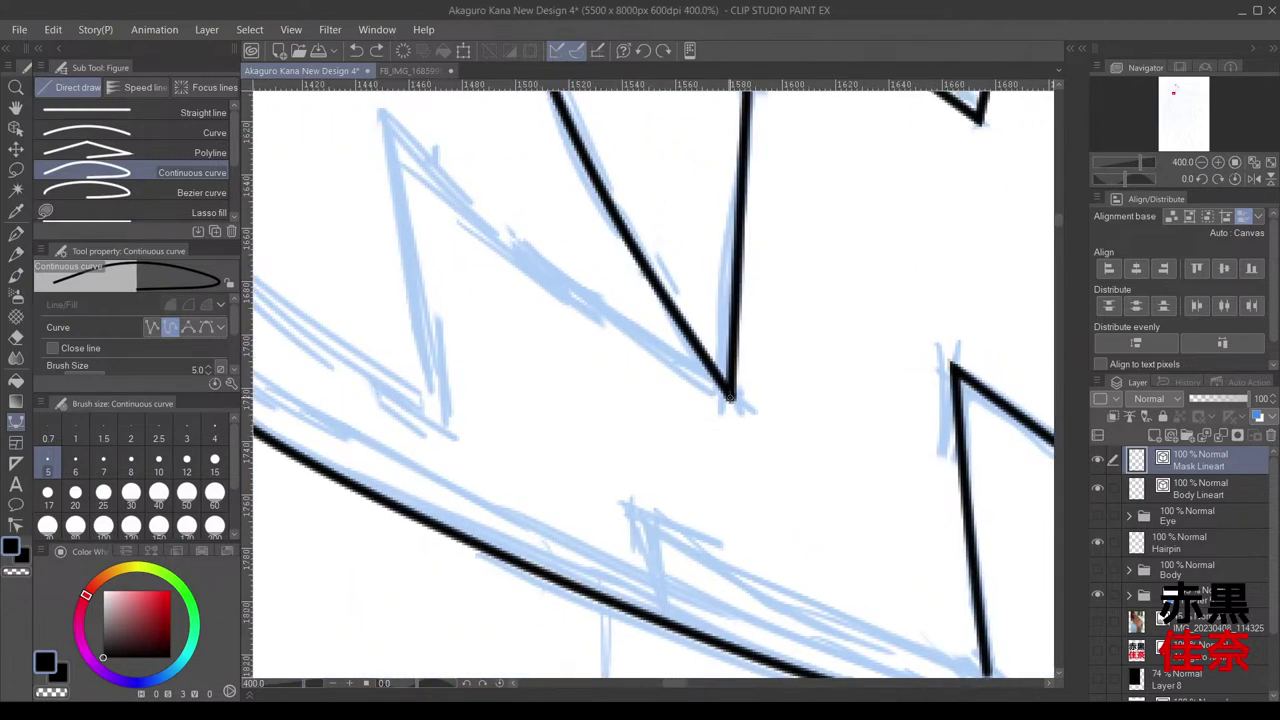
{"action": "left_click", "coordinate": [730, 398]}
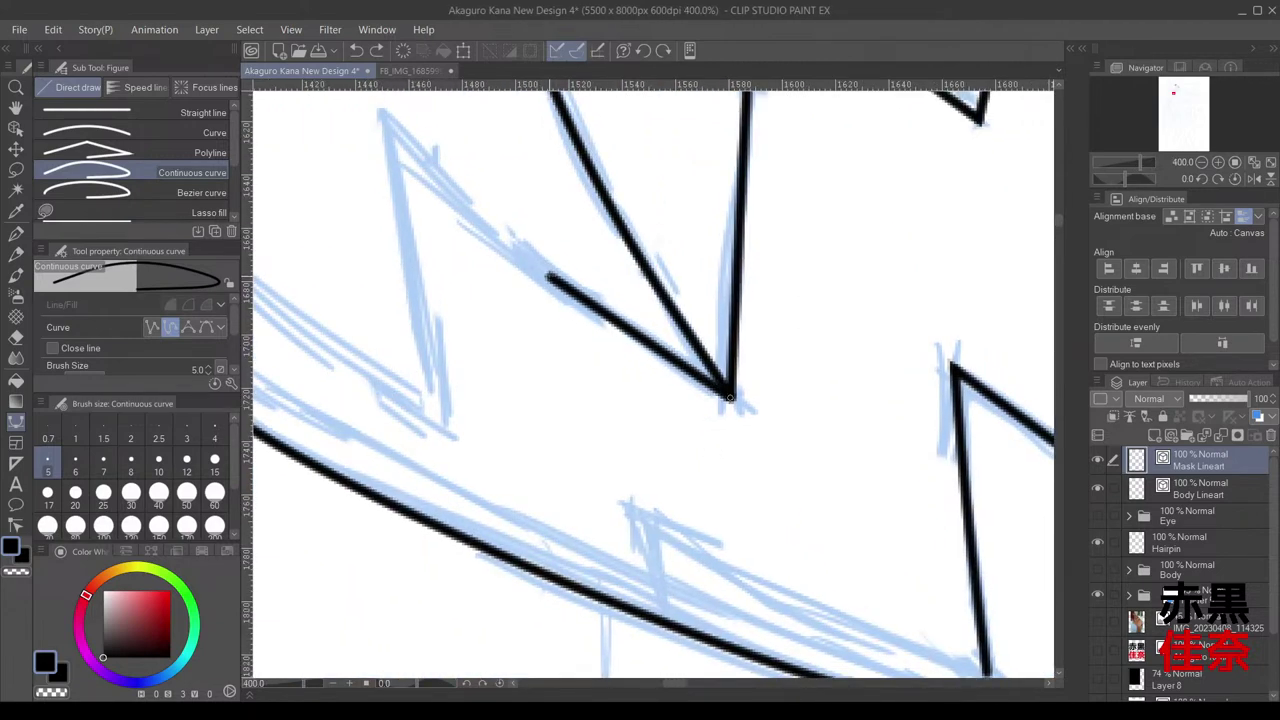
{"action": "left_click", "coordinate": [548, 275]}
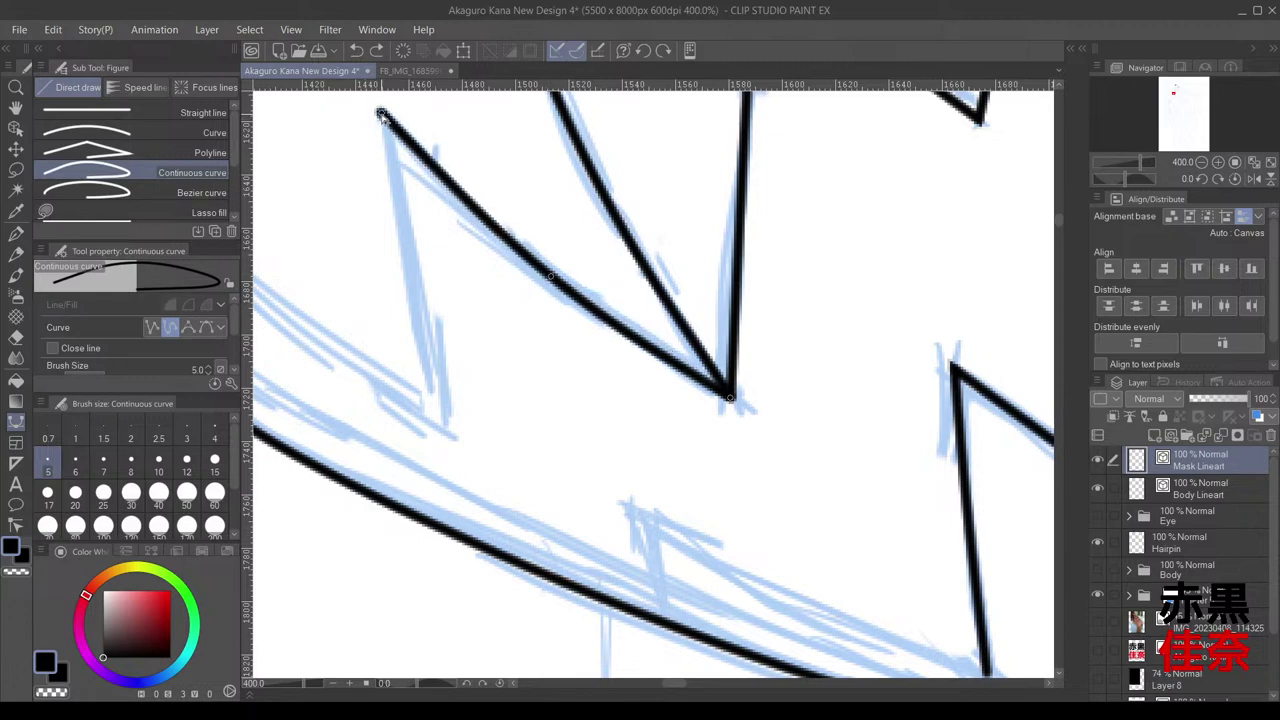
{"action": "left_click", "coordinate": [380, 112]}
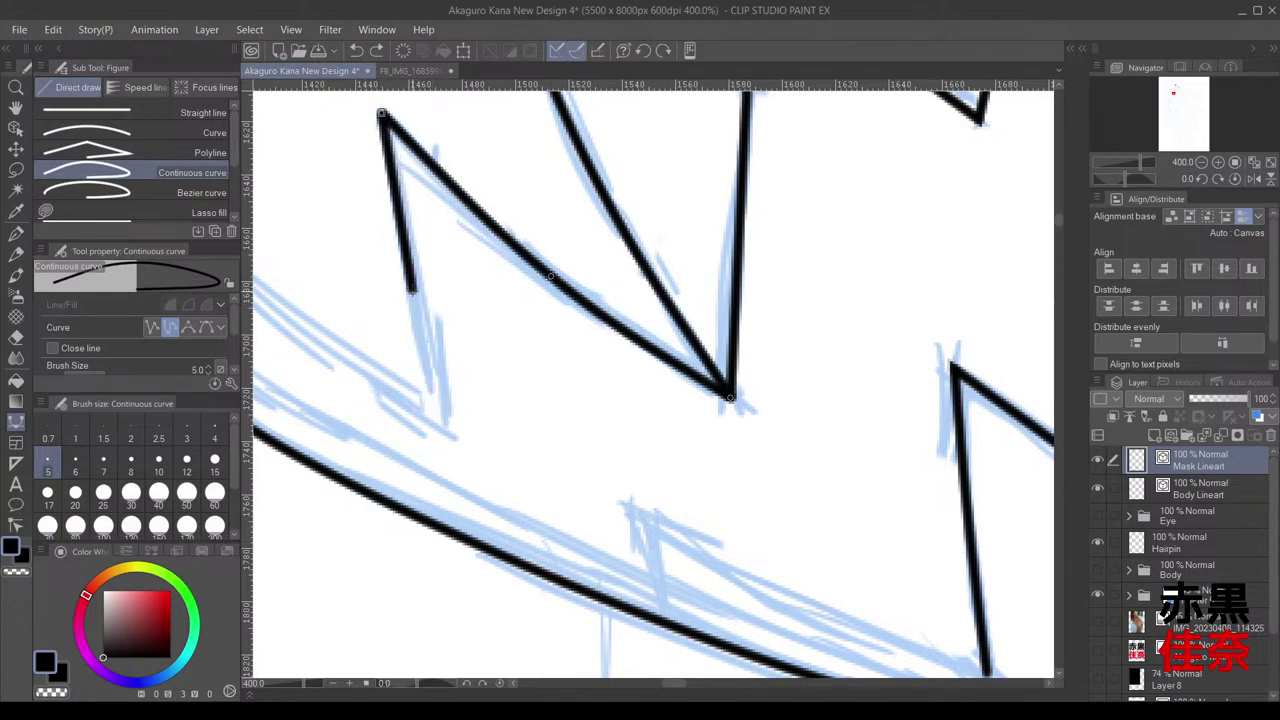
{"action": "left_click", "coordinate": [411, 284]}
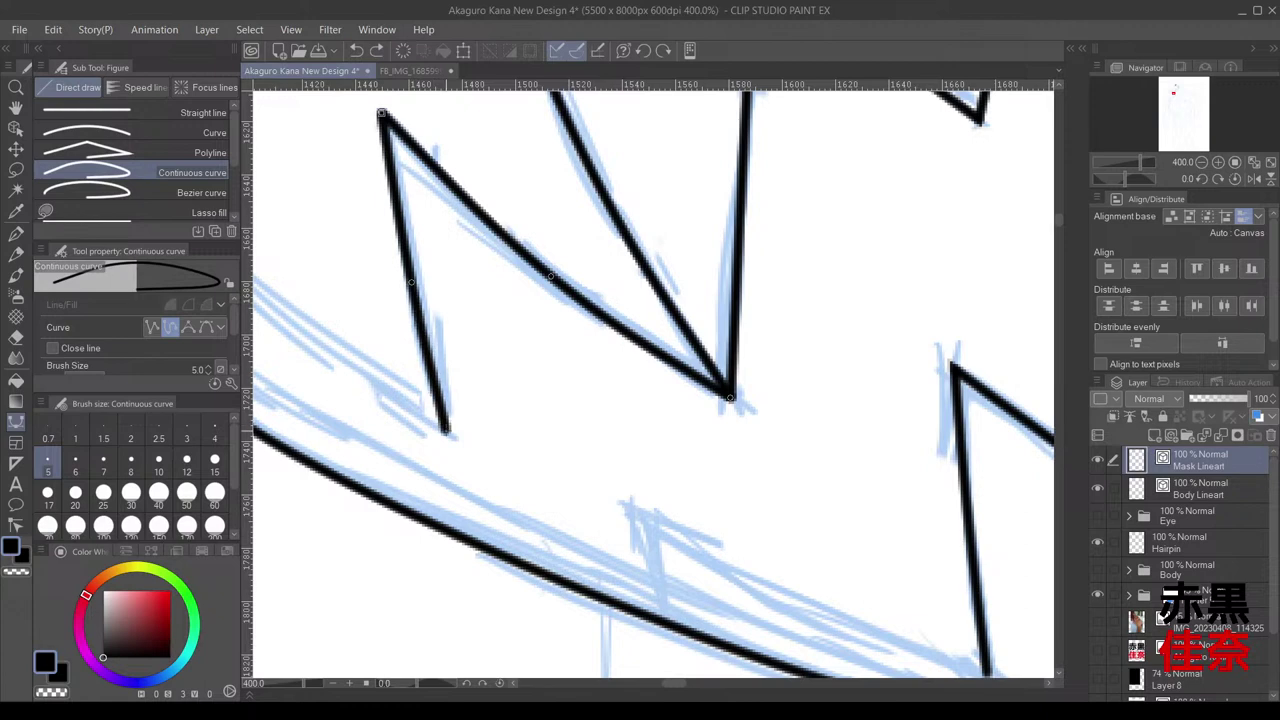
{"action": "left_click", "coordinate": [445, 430]}
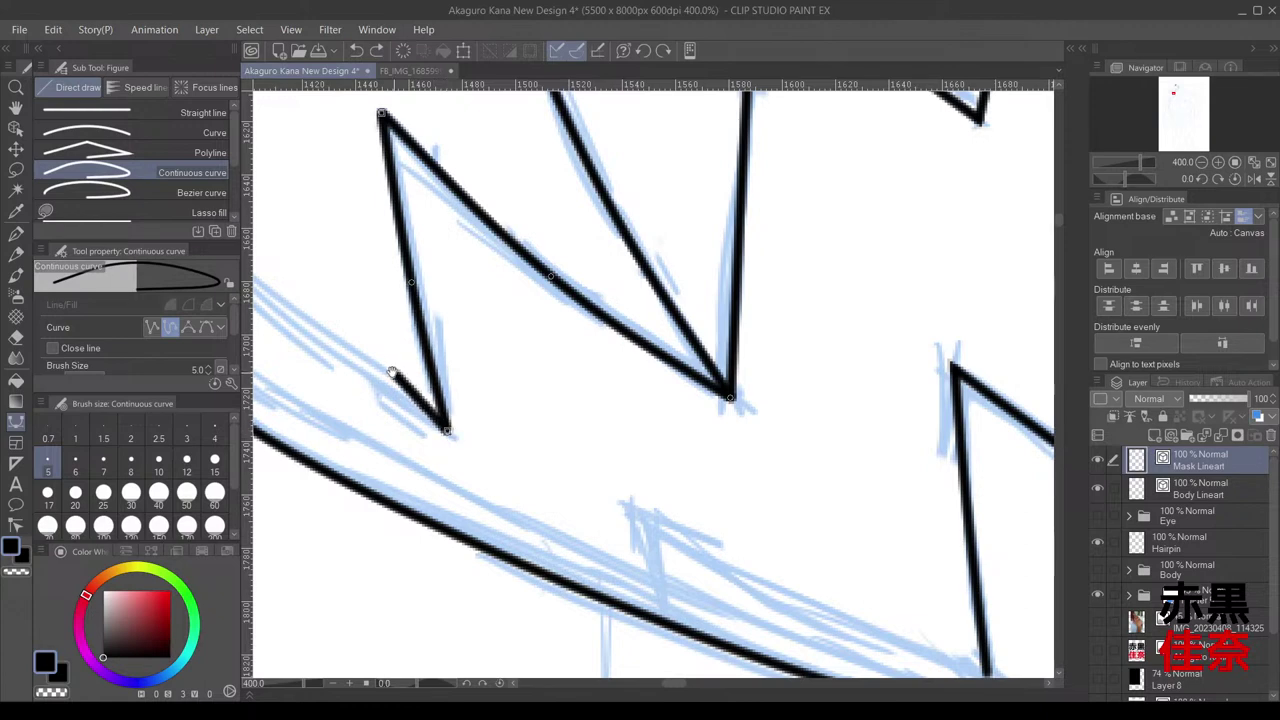
{"action": "left_click_drag", "start_coordinate": [385, 367], "coordinate": [572, 482]}
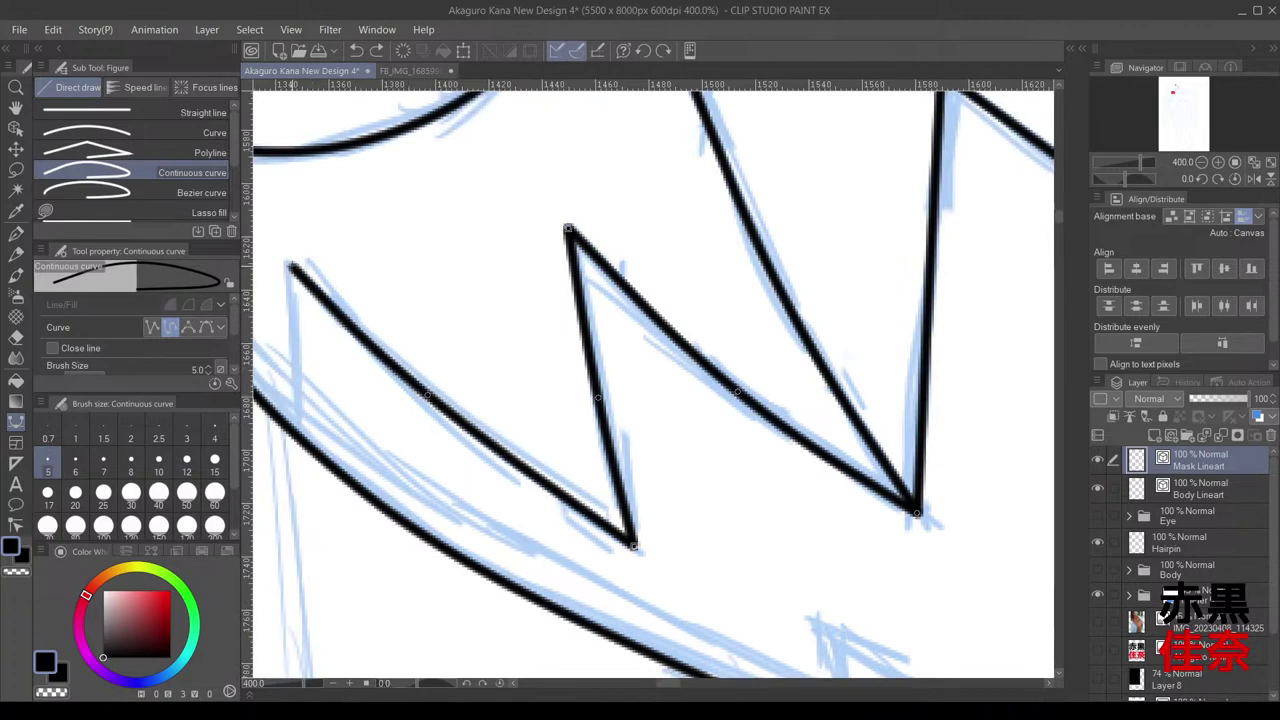
{"action": "left_click", "coordinate": [287, 266]}
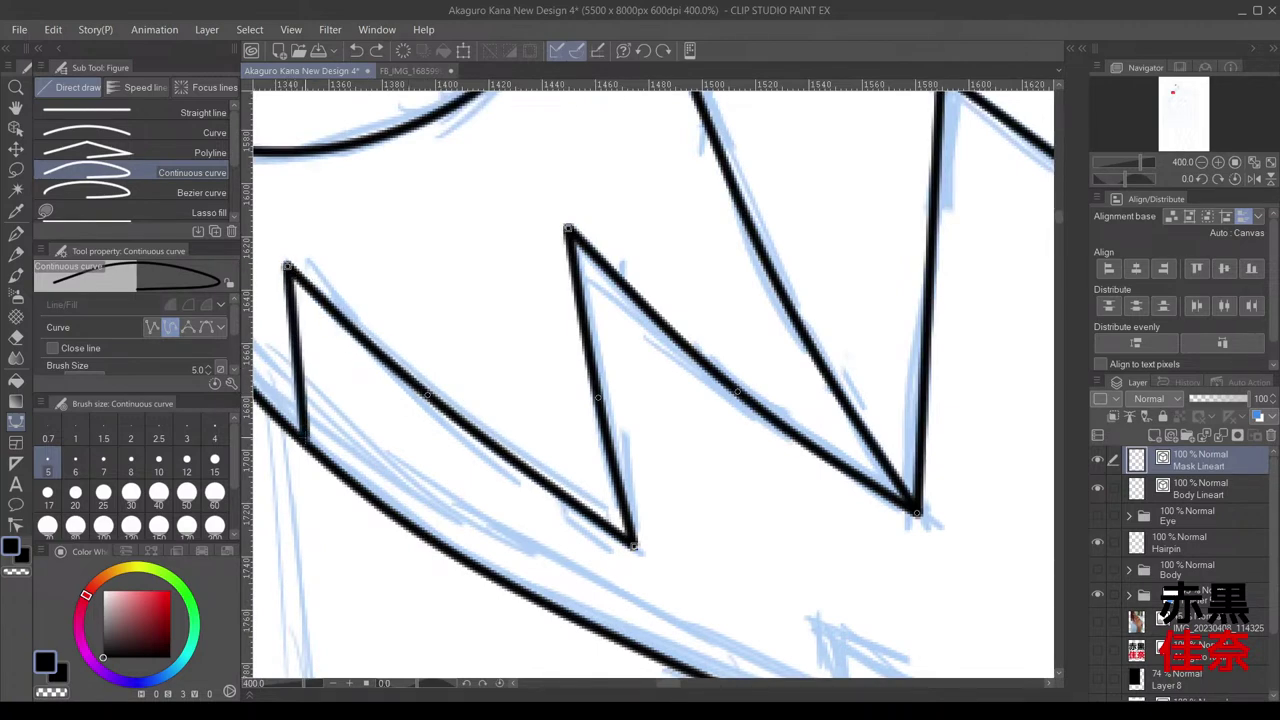
{"action": "double_click", "coordinate": [303, 443]}
{"action": "scroll", "coordinate": [318, 462], "scroll_direction": "down", "scroll_amount": 2}
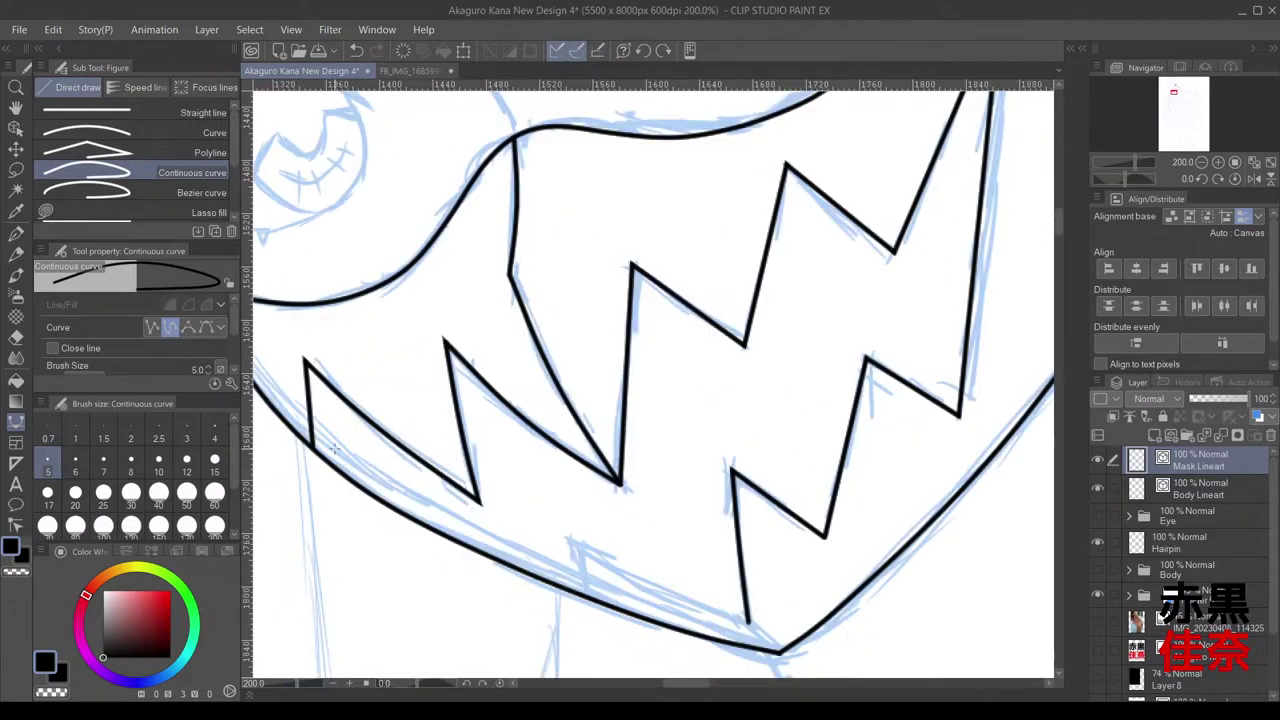
Step: Fine-tune the control points of the two newly drawn outer teeth so their edges follow the sketch
{"action": "scroll", "coordinate": [345, 441], "scroll_direction": "down", "scroll_amount": 1}
{"action": "left_click", "coordinate": [16, 524]}
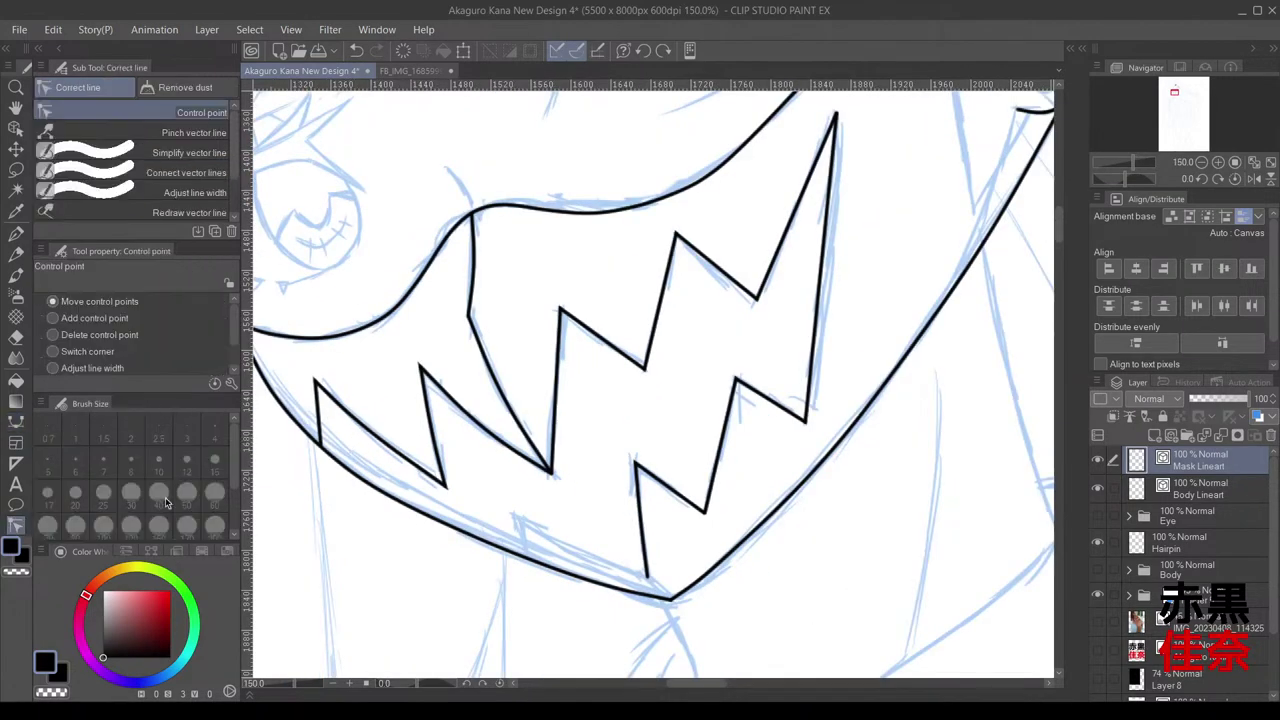
{"action": "scroll", "coordinate": [520, 440], "scroll_direction": "up", "scroll_amount": 3}
{"action": "left_click_drag", "start_coordinate": [502, 308], "coordinate": [505, 313]}
{"action": "scroll", "coordinate": [809, 358], "scroll_direction": "down", "scroll_amount": 2}
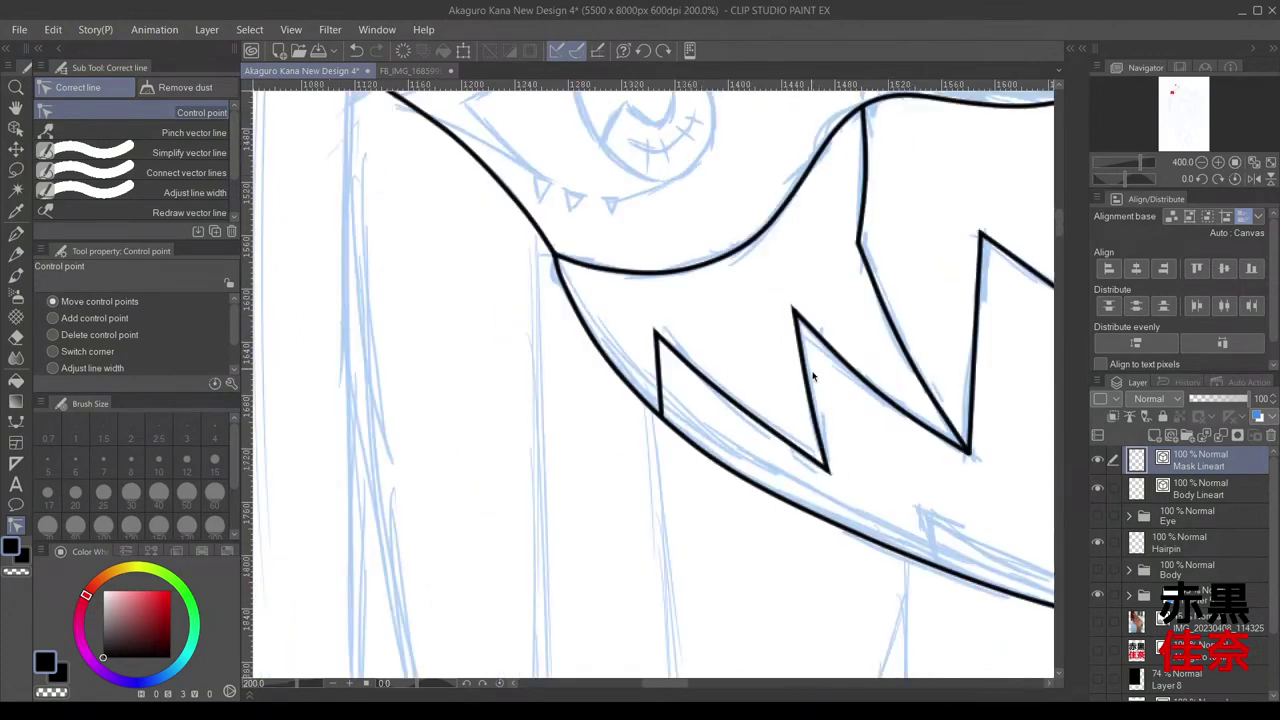
{"action": "left_click_drag", "start_coordinate": [811, 392], "coordinate": [740, 406]}
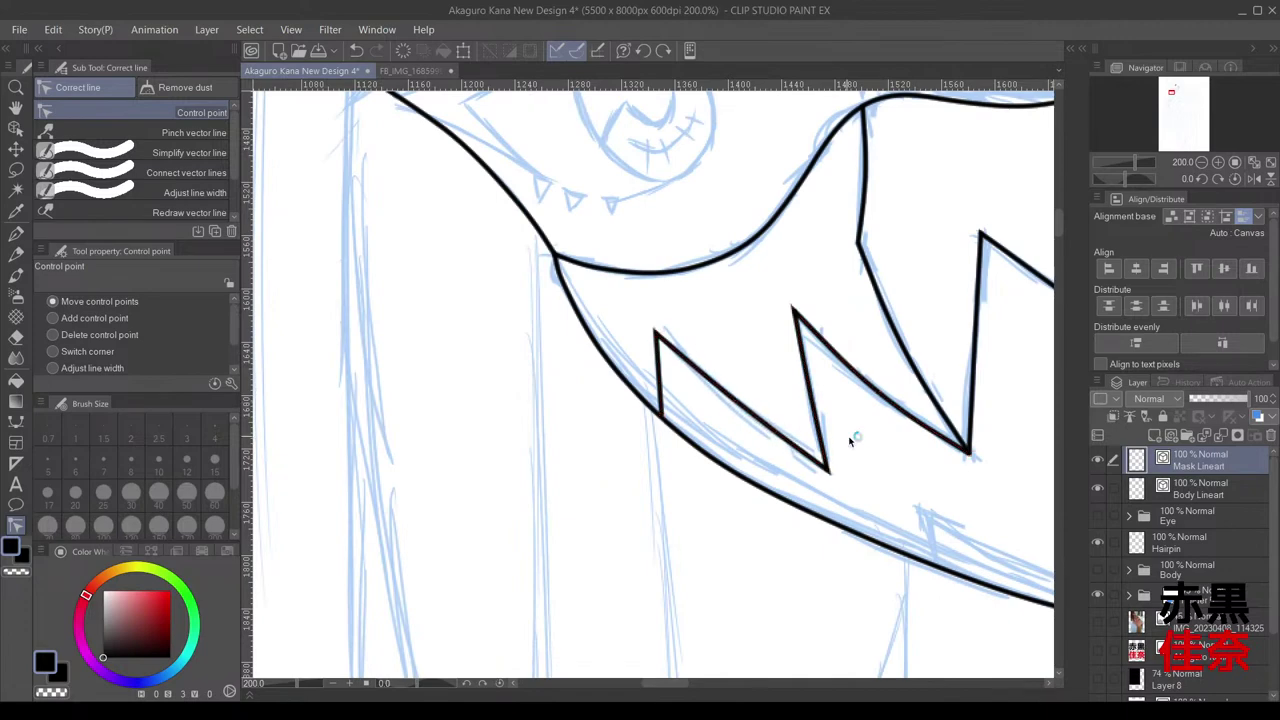
Step: Draw the small lower tooth with a continuous curve from the lower zigzag's open end to the sketched peak and down to the mask's edge
{"action": "scroll", "coordinate": [857, 443], "scroll_direction": "down", "scroll_amount": 1}
{"action": "left_click_drag", "start_coordinate": [857, 443], "coordinate": [419, 461]}
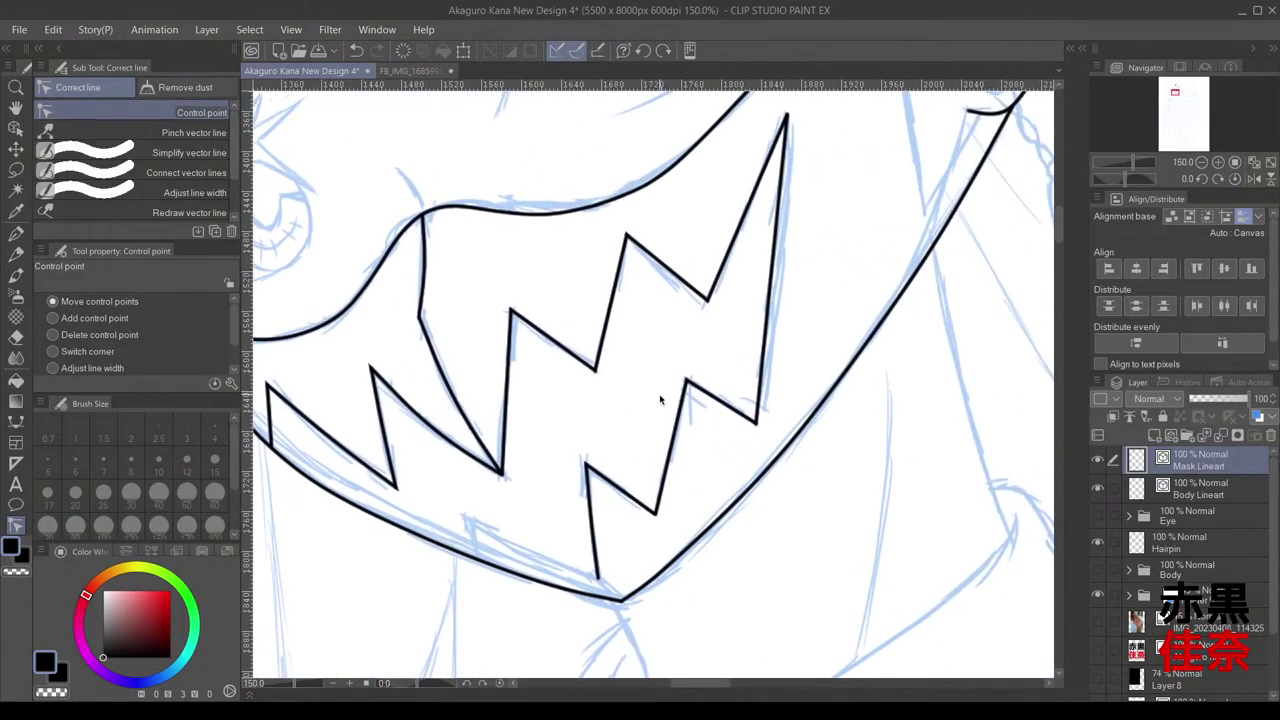
{"action": "scroll", "coordinate": [564, 547], "scroll_direction": "up", "scroll_amount": 3}
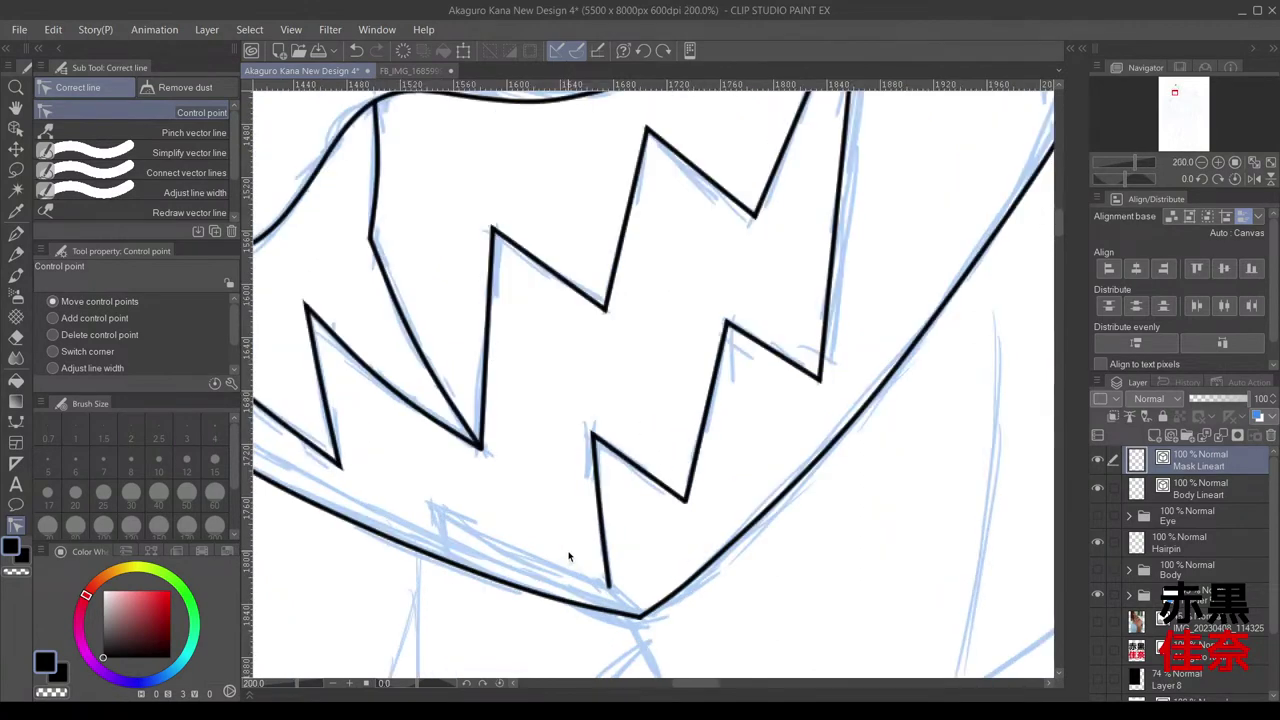
{"action": "scroll", "coordinate": [569, 521], "scroll_direction": "down", "scroll_amount": 2}
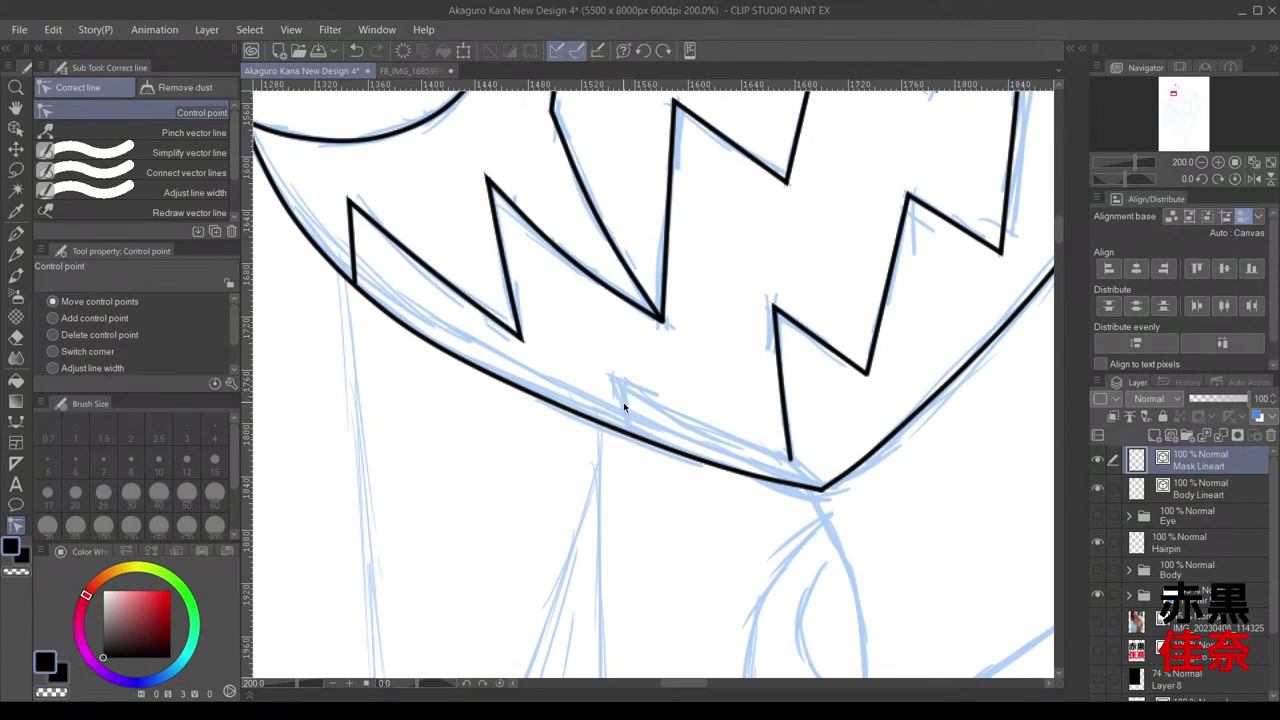
{"action": "left_click", "coordinate": [16, 421]}
{"action": "scroll", "coordinate": [768, 410], "scroll_direction": "up", "scroll_amount": 2}
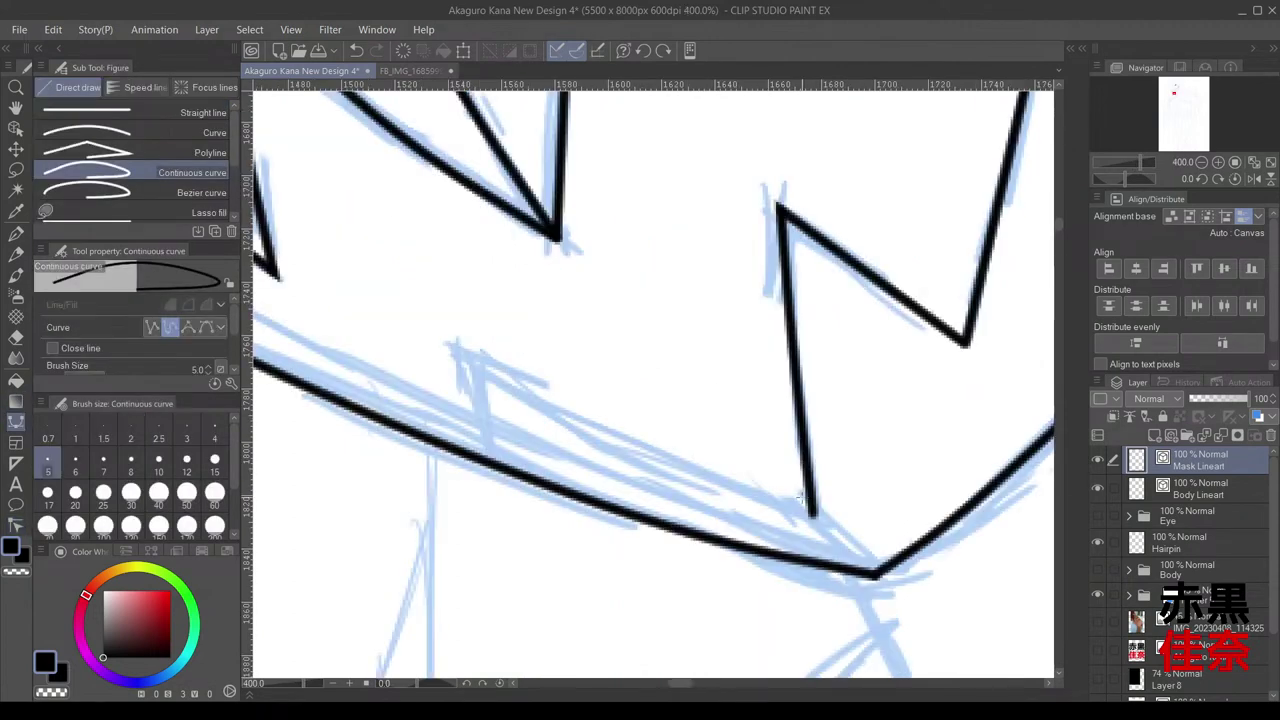
{"action": "left_click", "coordinate": [812, 512]}
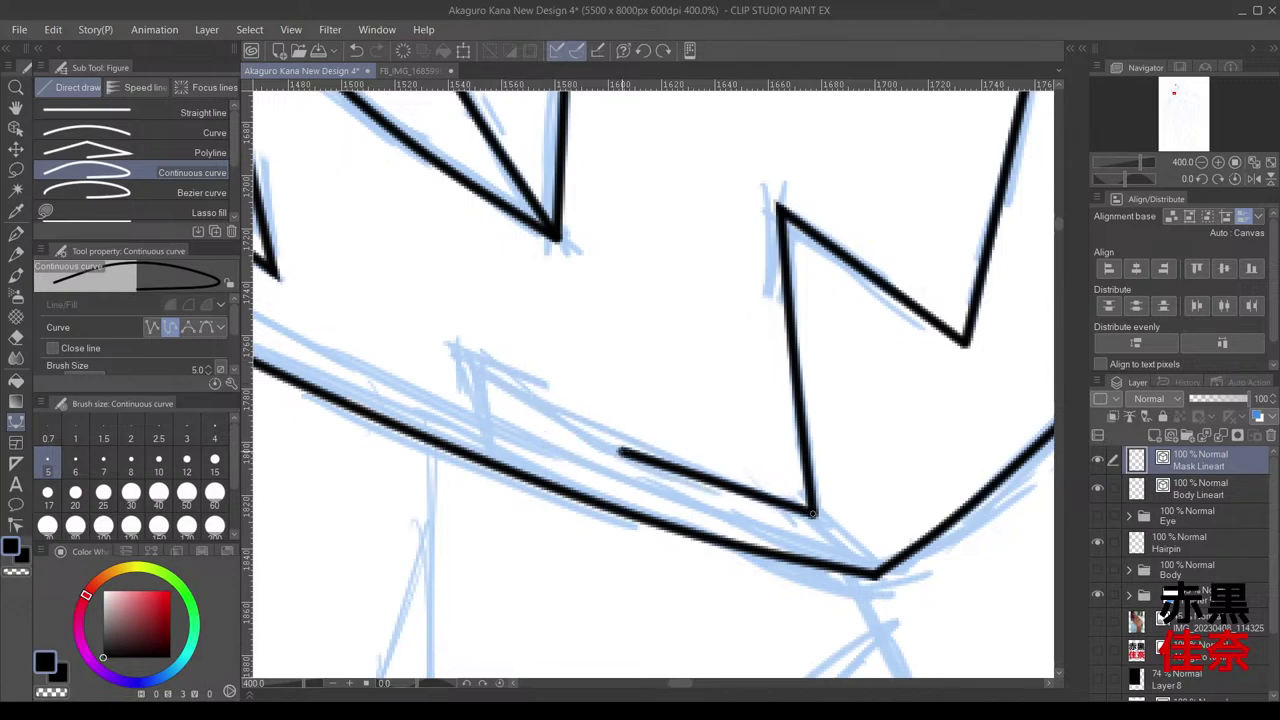
{"action": "left_click", "coordinate": [620, 452]}
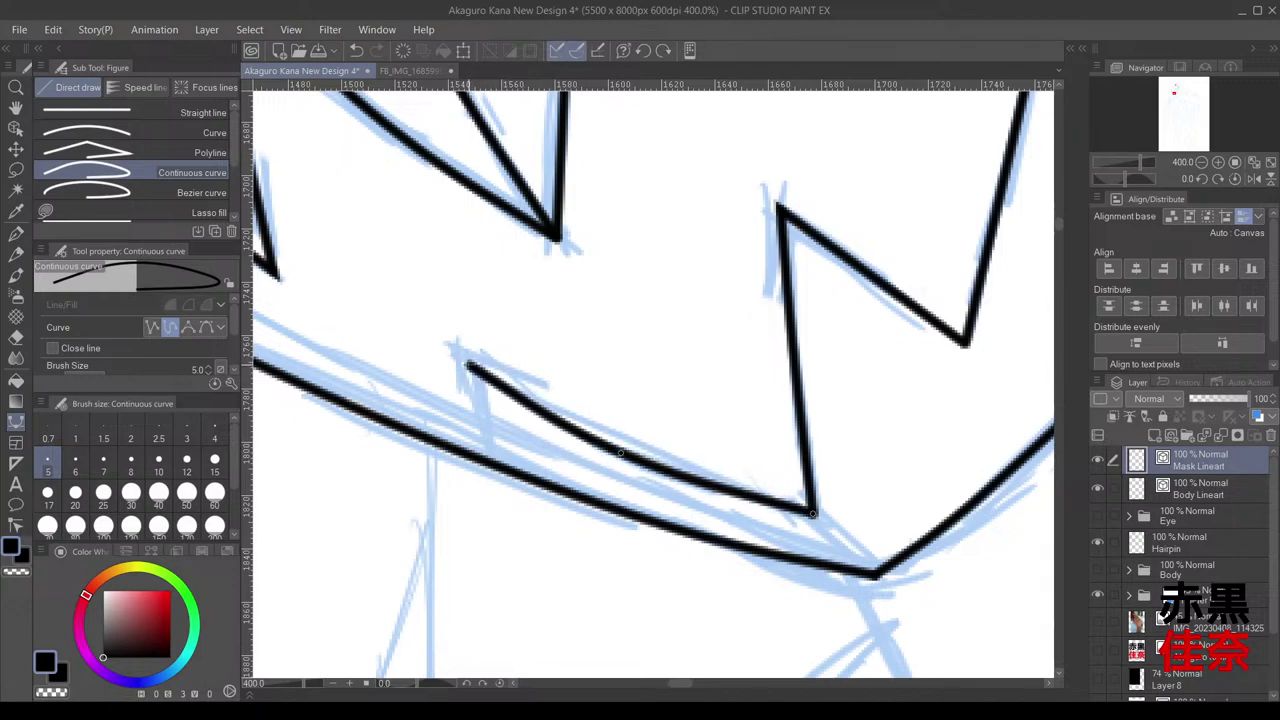
{"action": "left_click", "coordinate": [479, 376]}
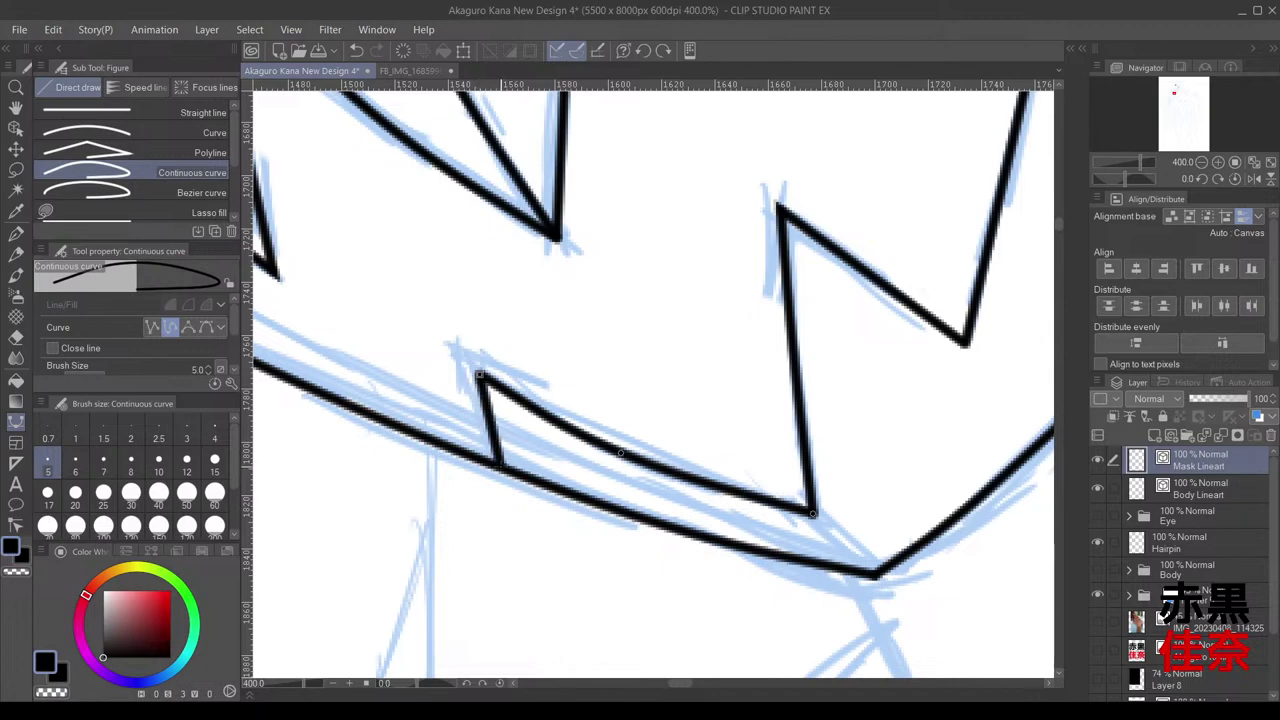
{"action": "scroll", "coordinate": [505, 470], "scroll_direction": "down", "scroll_amount": 5}
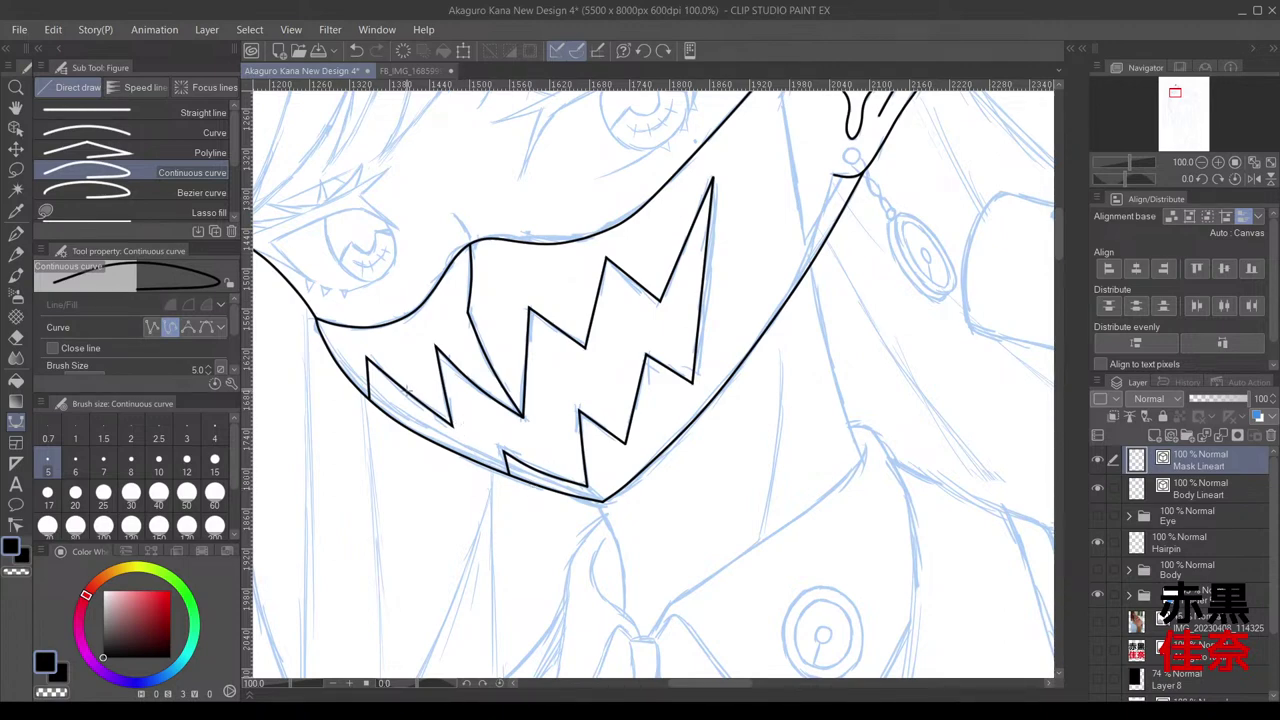
Step: Move the control point at the outermost upper tooth's peak slightly up and outward
{"action": "key", "text": "y"}
{"action": "key", "text": "ctrl+plus"}
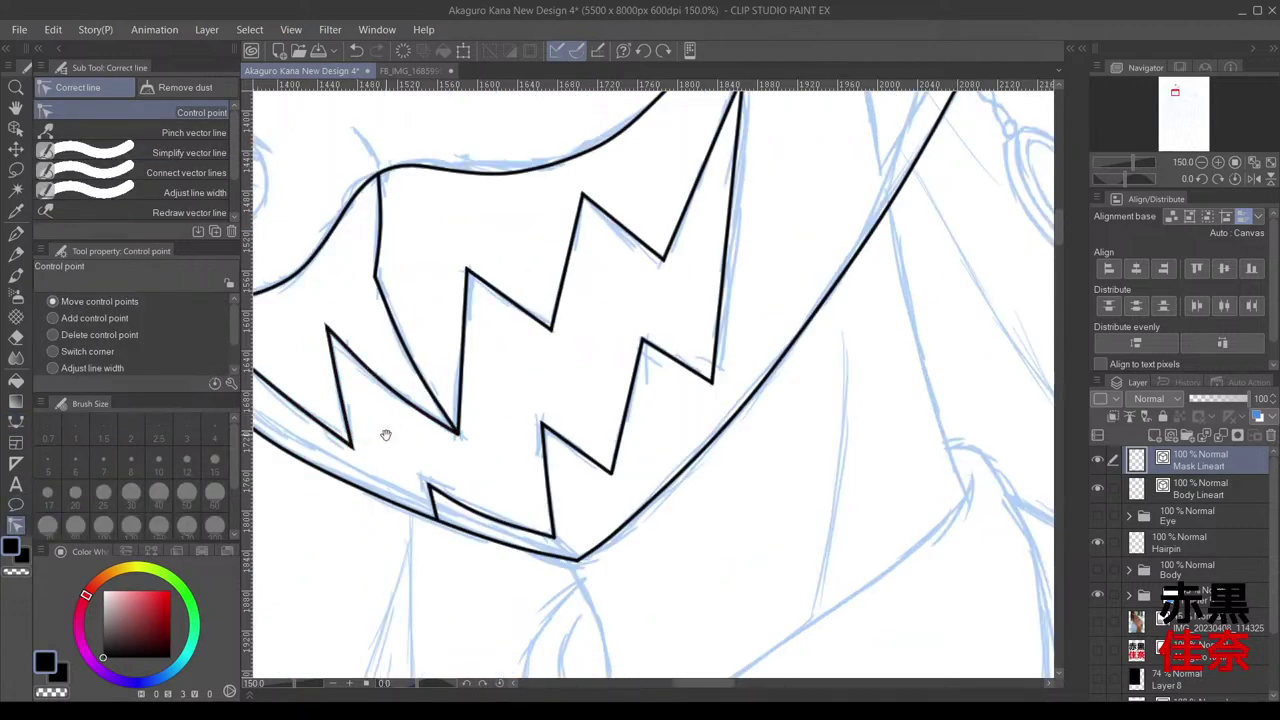
{"action": "left_click_drag", "start_coordinate": [385, 435], "coordinate": [447, 395]}
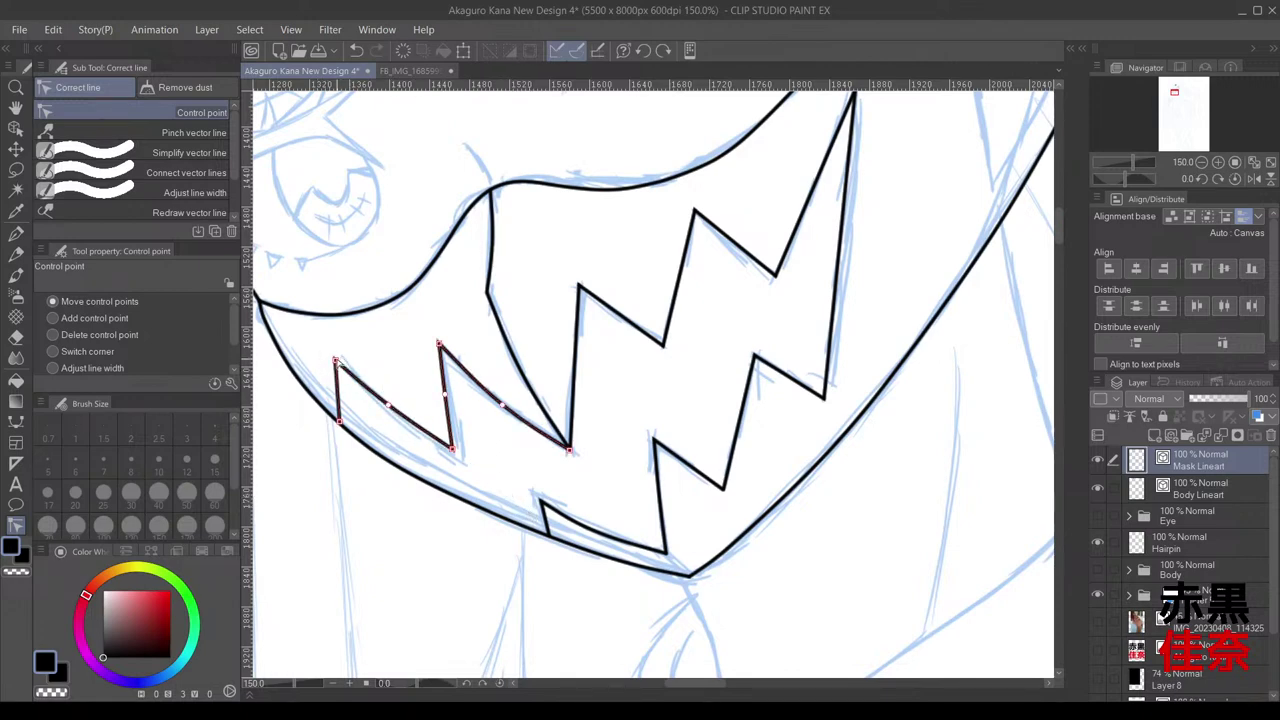
{"action": "left_click_drag", "start_coordinate": [336, 360], "coordinate": [334, 357]}
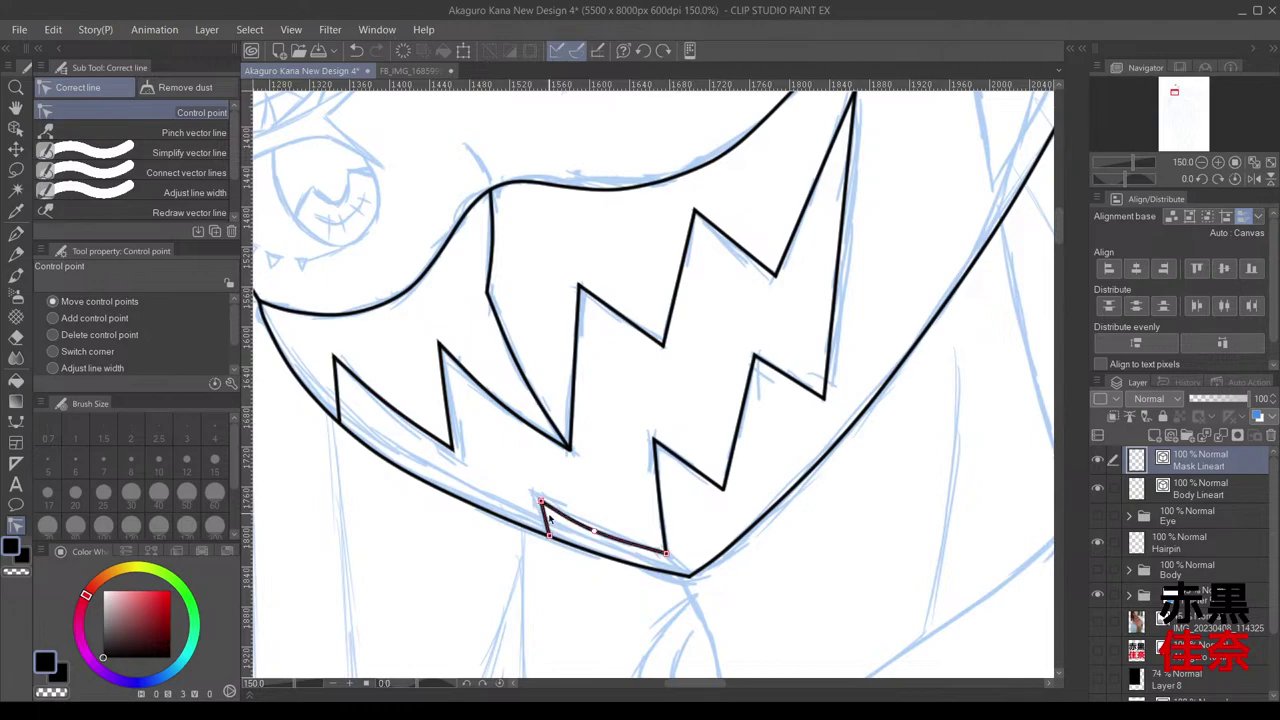
Step: Pull the small lower tooth's peak control point slightly outward, away from the mask's lowest corner
{"action": "scroll", "coordinate": [540, 512], "scroll_direction": "down", "scroll_amount": 3}
{"action": "scroll", "coordinate": [547, 551], "scroll_direction": "up", "scroll_amount": 3}
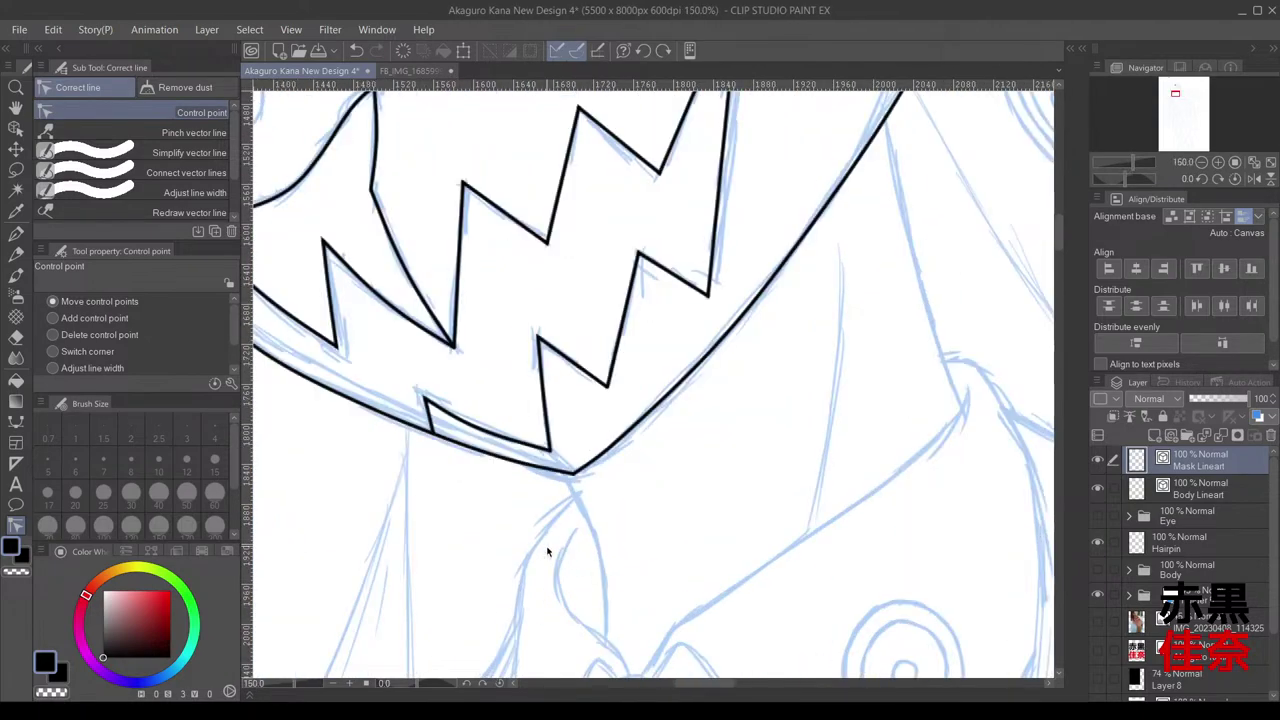
{"action": "left_click_drag", "start_coordinate": [426, 398], "coordinate": [418, 398]}
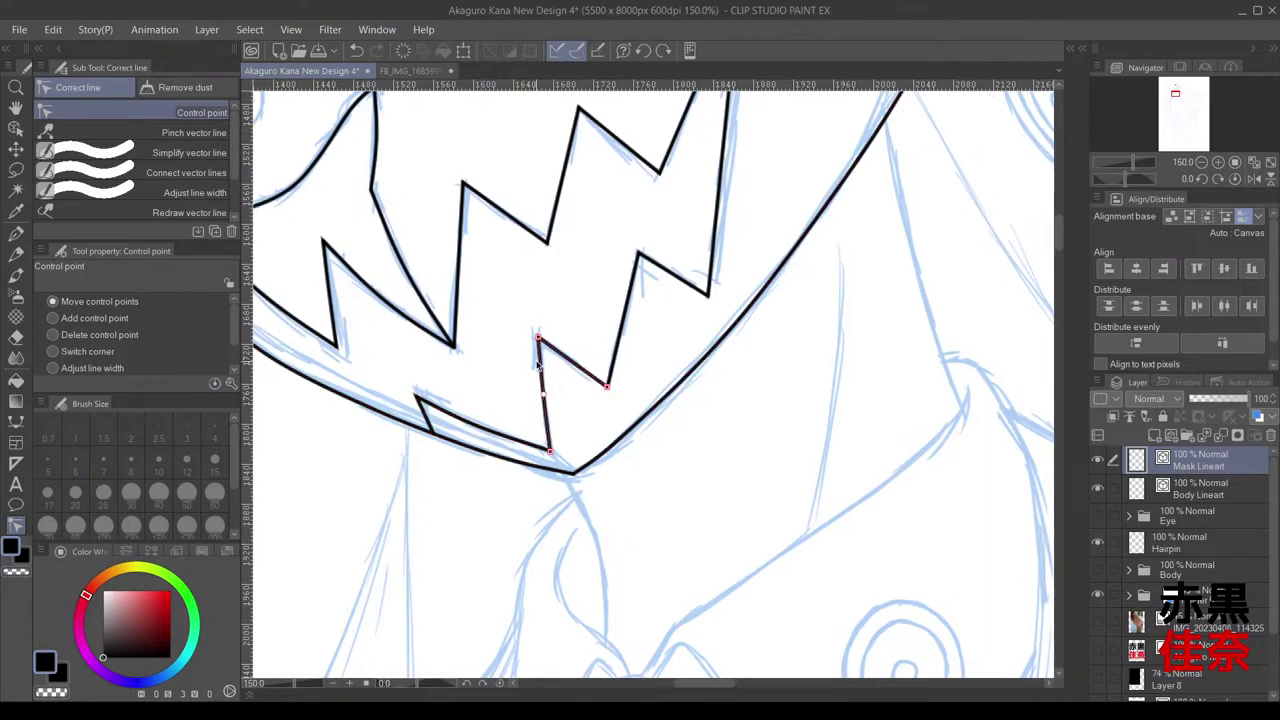
Step: Nudge the peak and side control points of the lower tooth beside the small one, and check the corner where the two teeth meet
{"action": "left_click_drag", "start_coordinate": [538, 337], "coordinate": [535, 339]}
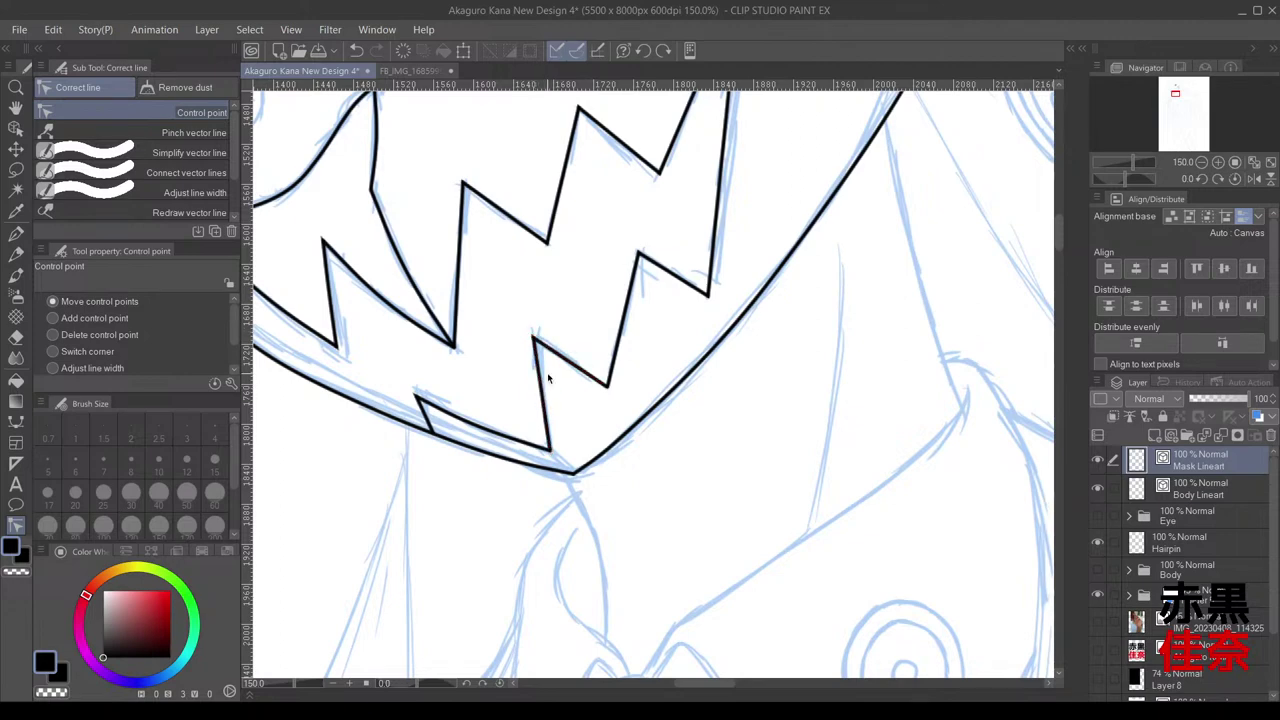
{"action": "left_click_drag", "start_coordinate": [534, 338], "coordinate": [535, 336]}
{"action": "left_click_drag", "start_coordinate": [543, 389], "coordinate": [541, 390]}
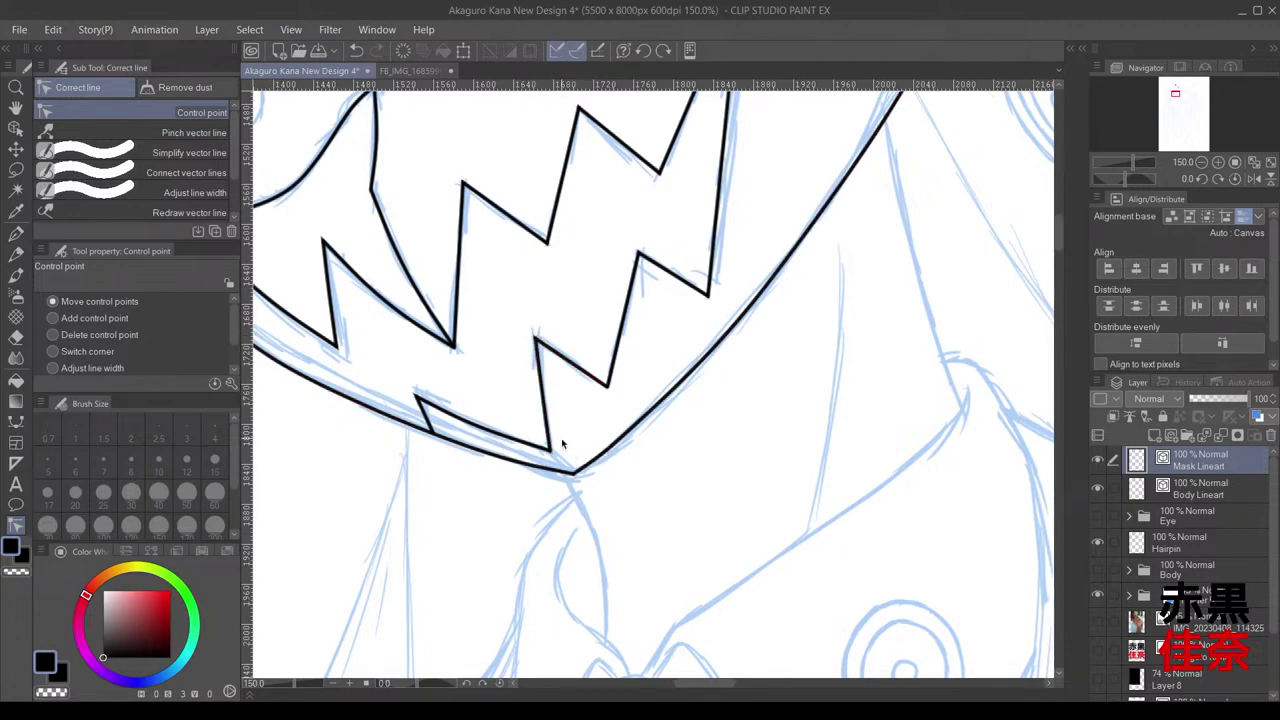
{"action": "scroll", "coordinate": [562, 444], "scroll_direction": "up", "scroll_amount": 2}
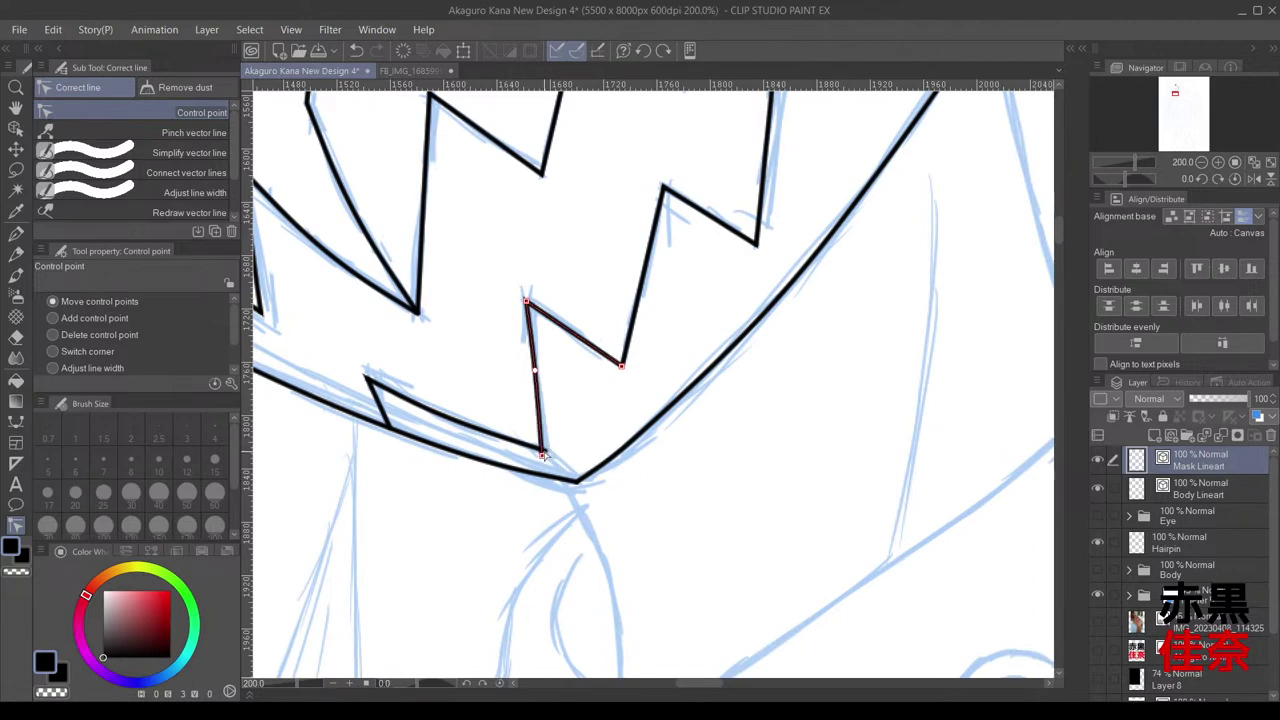
{"action": "scroll", "coordinate": [491, 476], "scroll_direction": "up", "scroll_amount": 3}
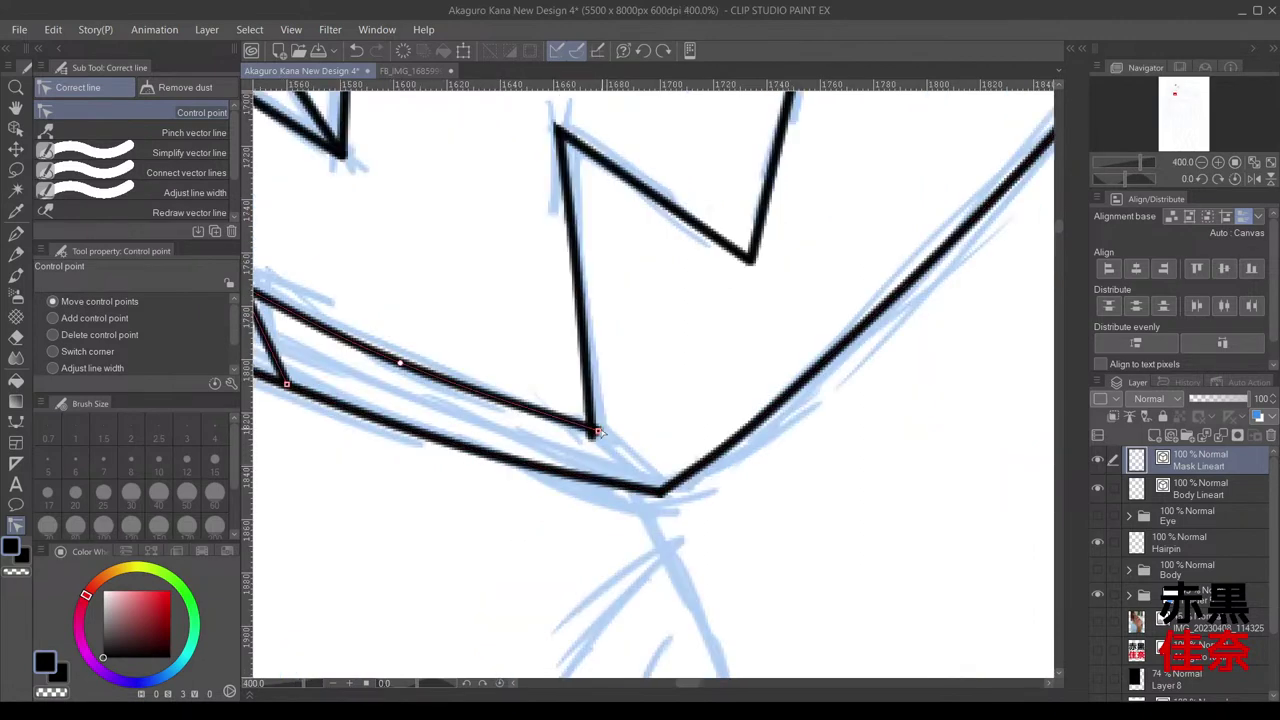
{"action": "scroll", "coordinate": [649, 462], "scroll_direction": "down", "scroll_amount": 3}
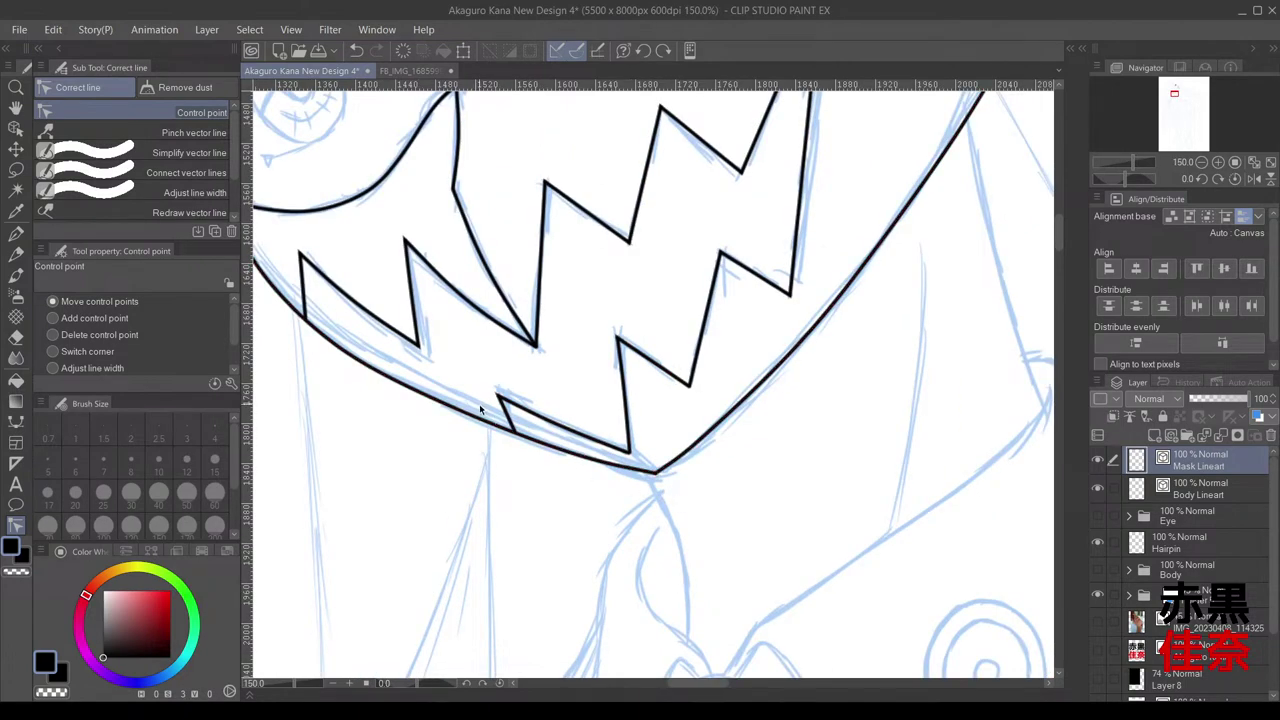
Step: Reshape the small lower tooth by shifting its peak and base point outward along the mask's edge and bowing its long side slightly downward
{"action": "left_click_drag", "start_coordinate": [498, 396], "coordinate": [484, 390]}
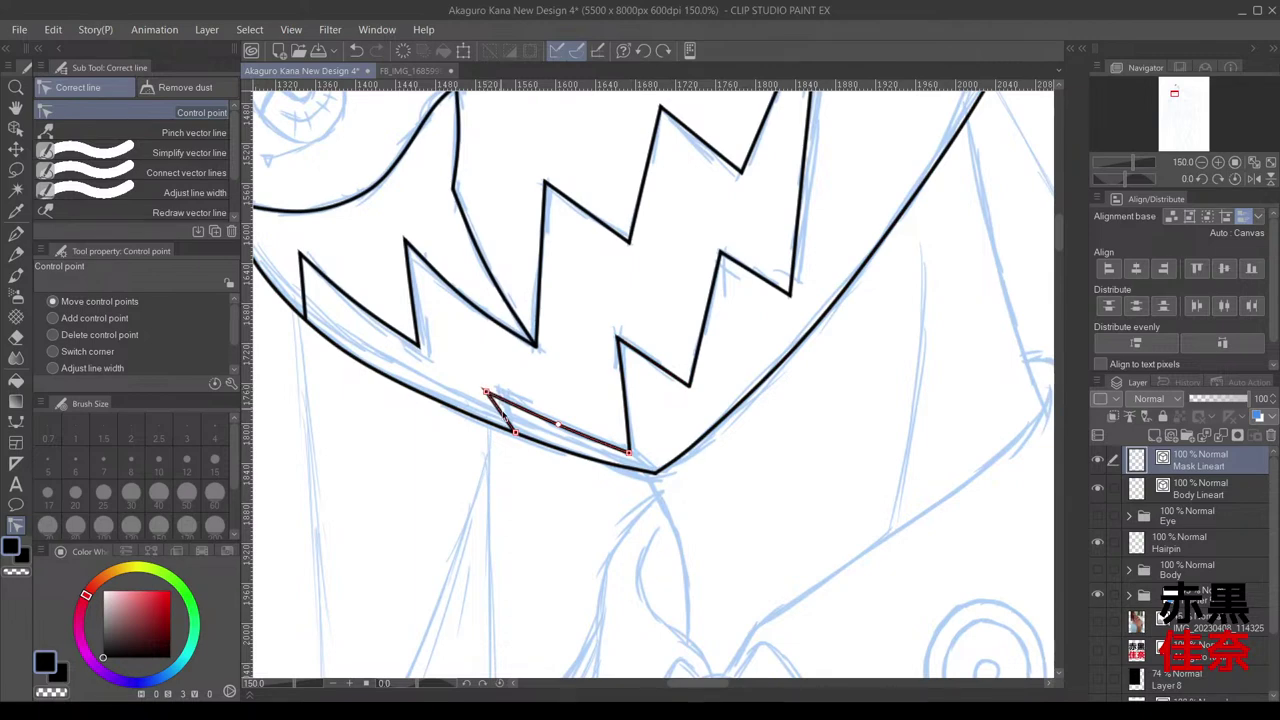
{"action": "scroll", "coordinate": [510, 425], "scroll_direction": "up", "scroll_amount": 1}
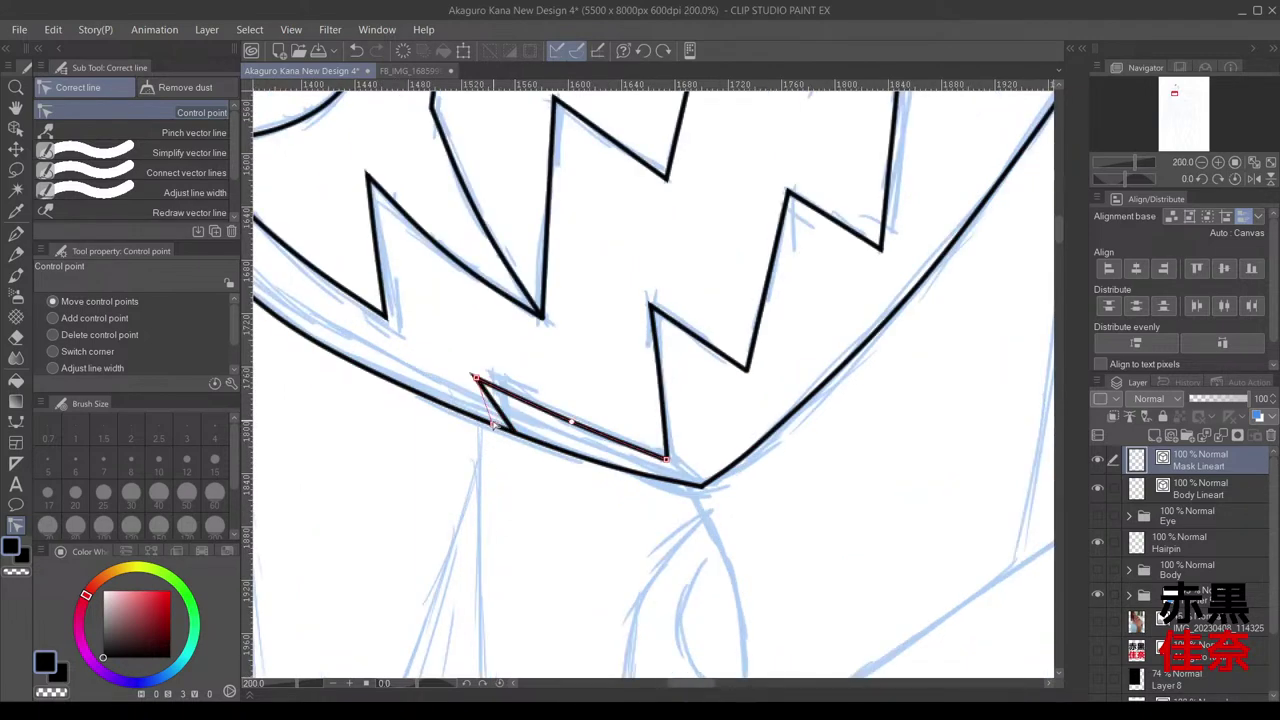
{"action": "left_click_drag", "start_coordinate": [492, 423], "coordinate": [484, 419]}
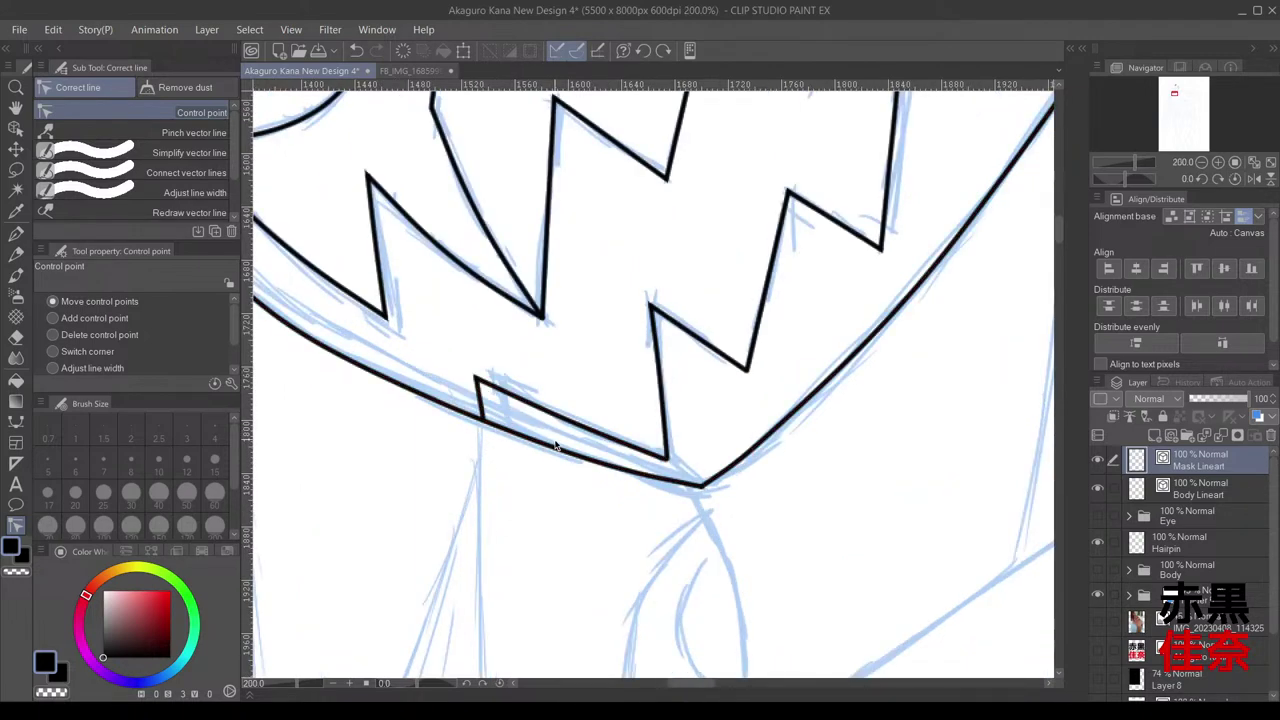
{"action": "left_click_drag", "start_coordinate": [556, 418], "coordinate": [565, 427]}
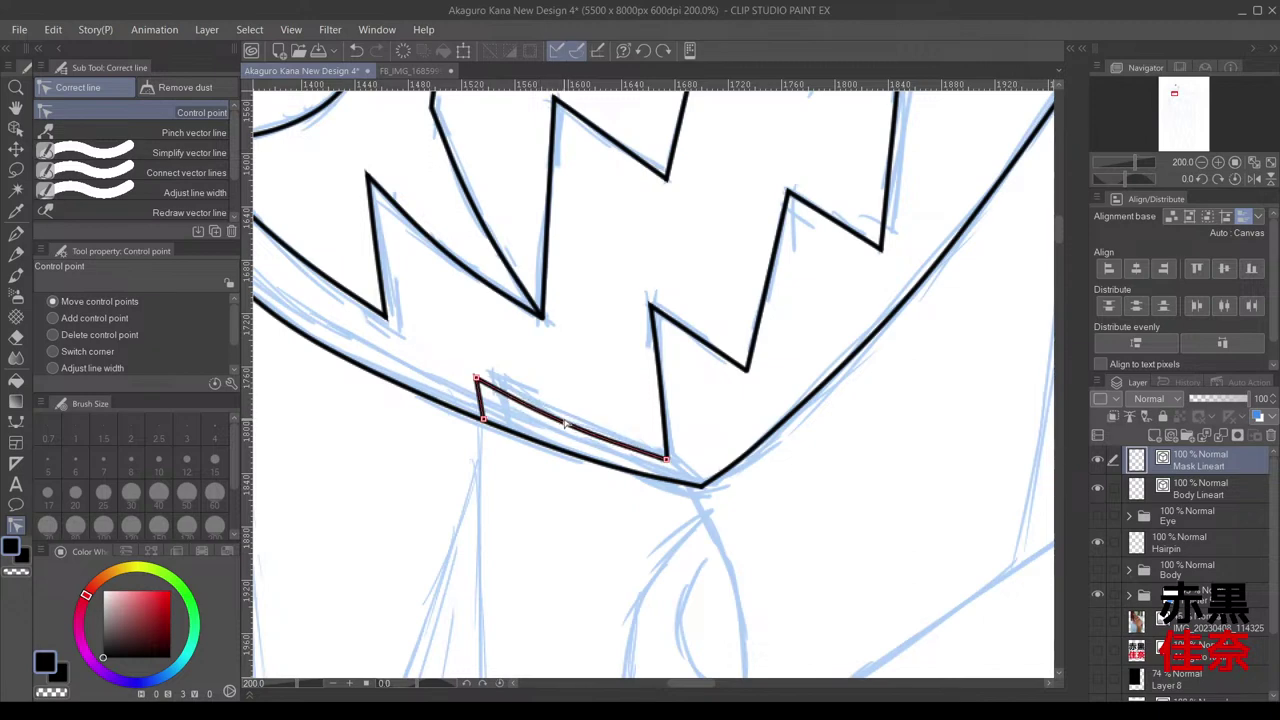
{"action": "left_click_drag", "start_coordinate": [476, 378], "coordinate": [481, 382]}
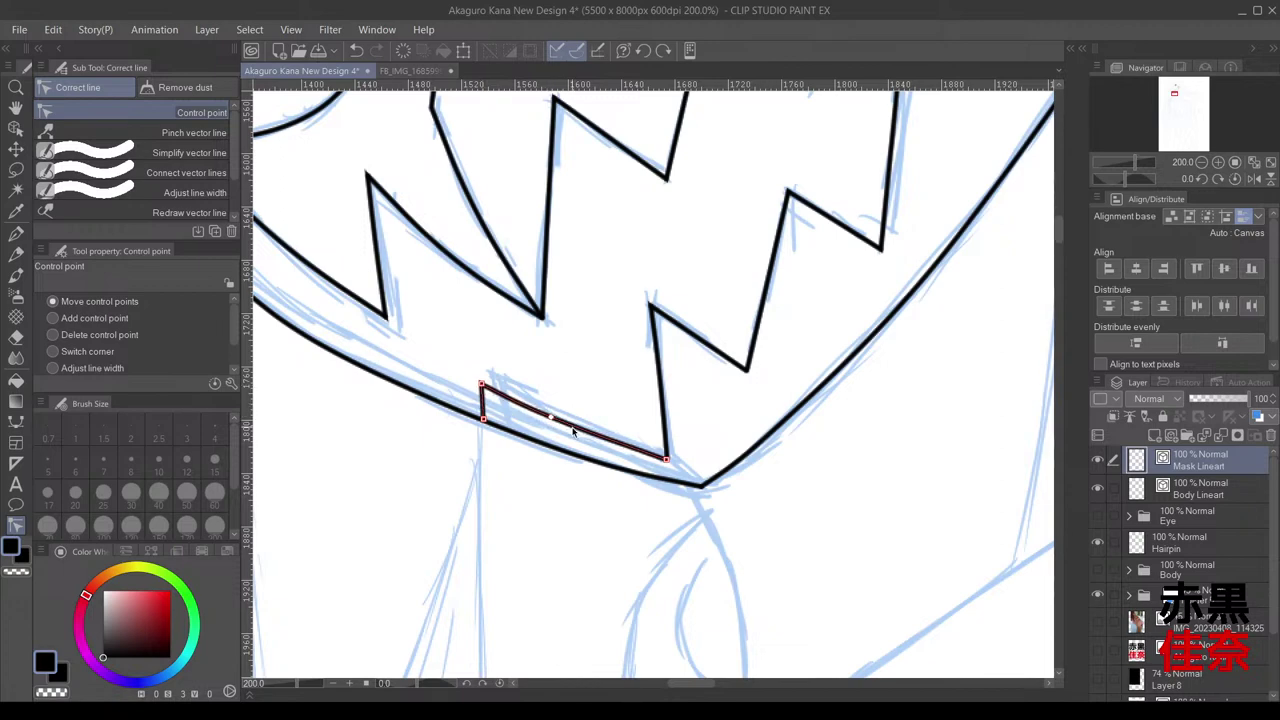
Step: Draw an angular inner panel line on the mask with the Continuous curve tool, from the ear's front edge through two sharp corners to the earlobe
{"action": "scroll", "coordinate": [640, 435], "scroll_direction": "down", "scroll_amount": 2}
{"action": "scroll", "coordinate": [666, 450], "scroll_direction": "down", "scroll_amount": 1}
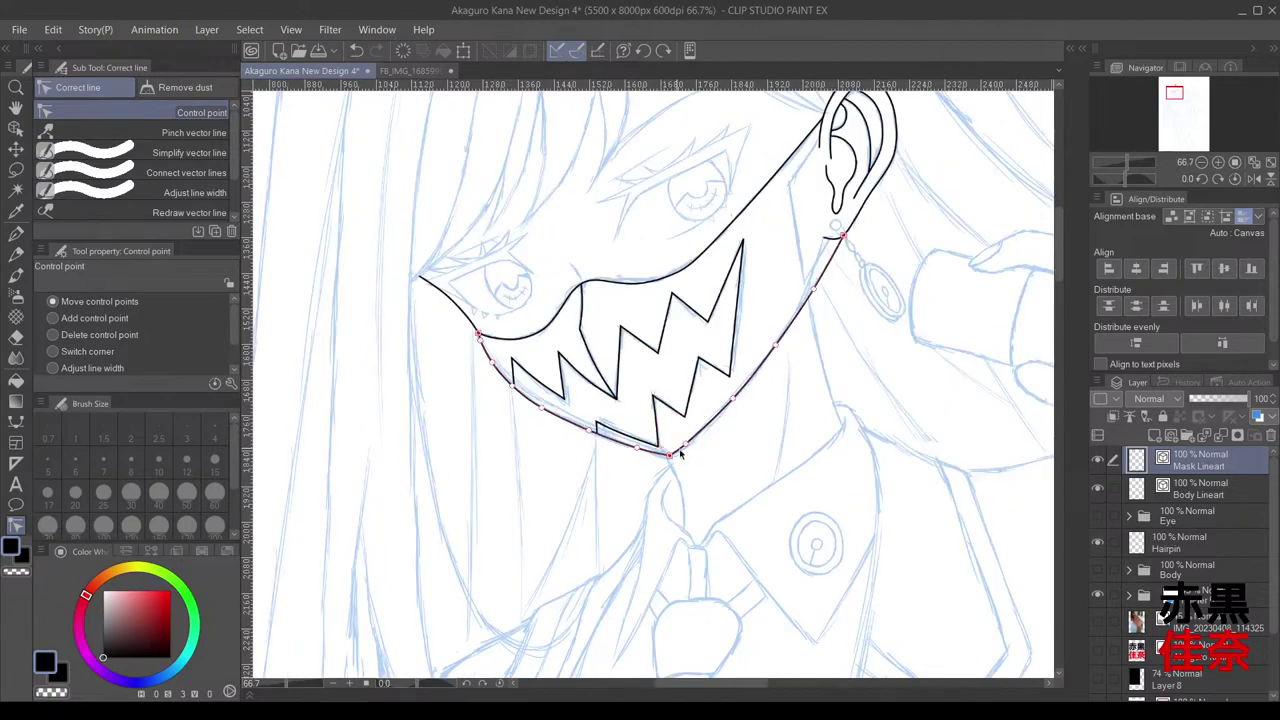
{"action": "left_click_drag", "start_coordinate": [777, 250], "coordinate": [545, 330]}
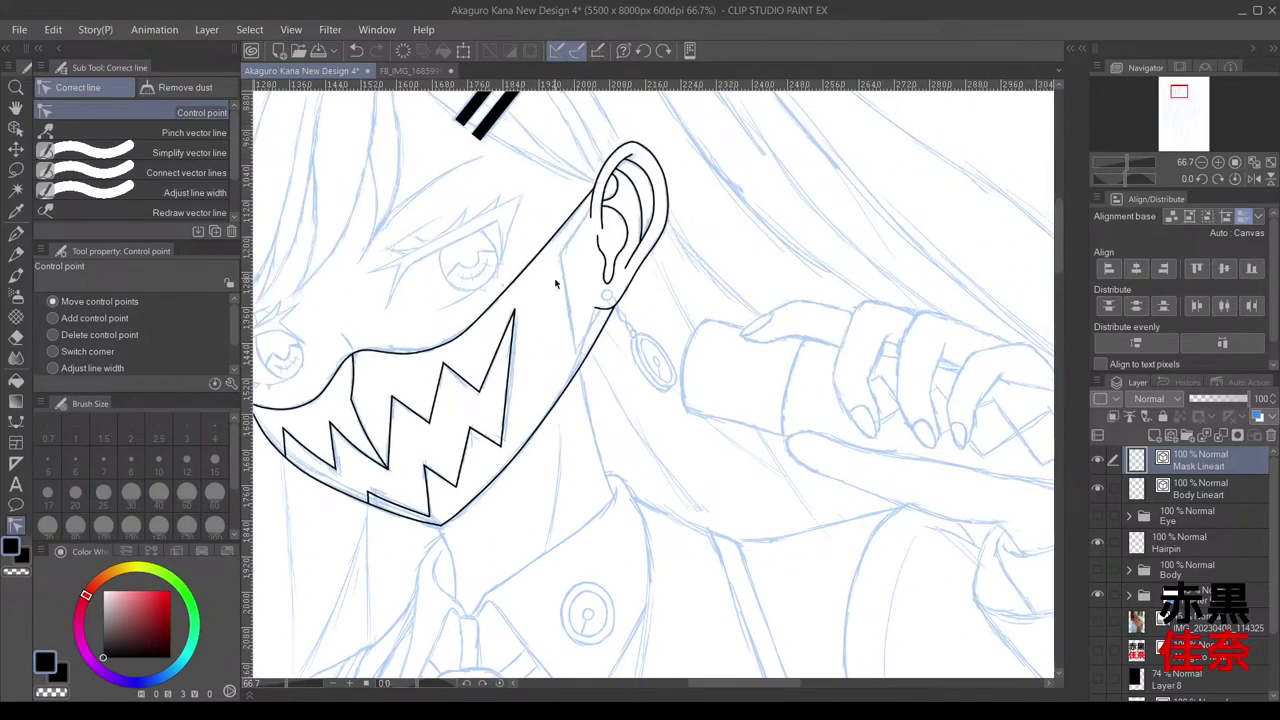
{"action": "left_click", "coordinate": [16, 421]}
{"action": "scroll", "coordinate": [604, 160], "scroll_direction": "up", "scroll_amount": 2}
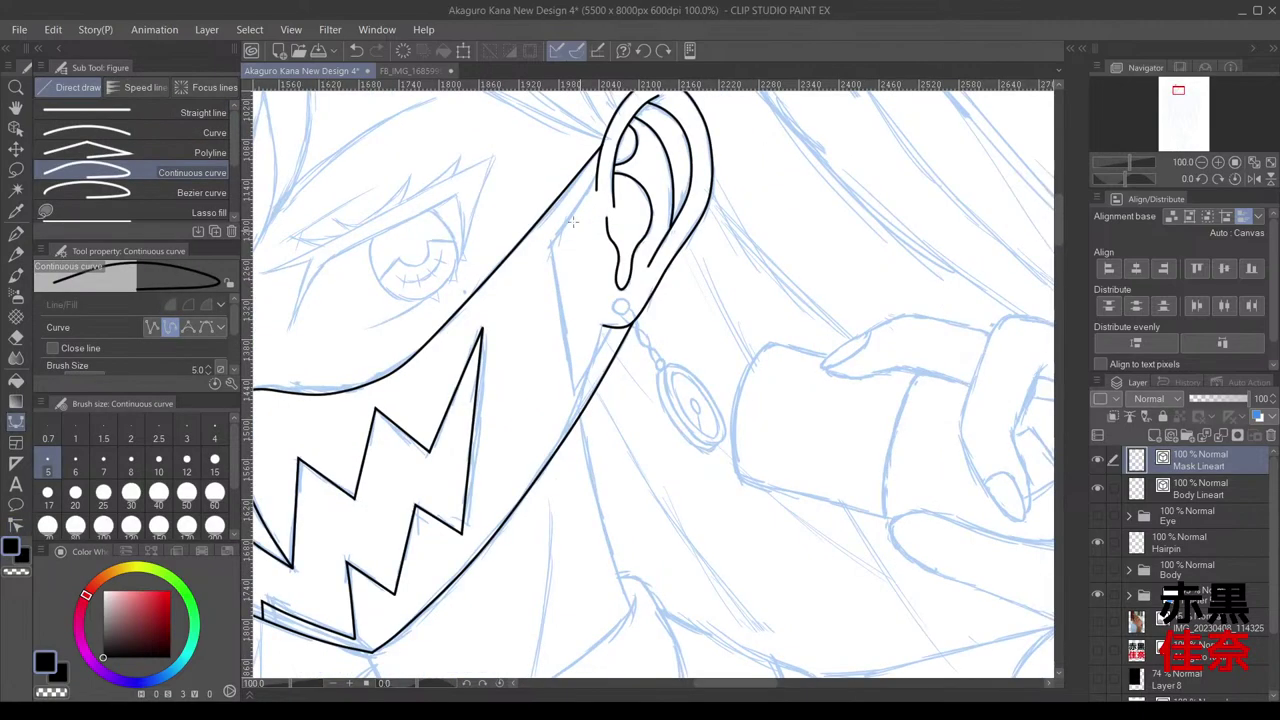
{"action": "scroll", "coordinate": [607, 155], "scroll_direction": "up", "scroll_amount": 1}
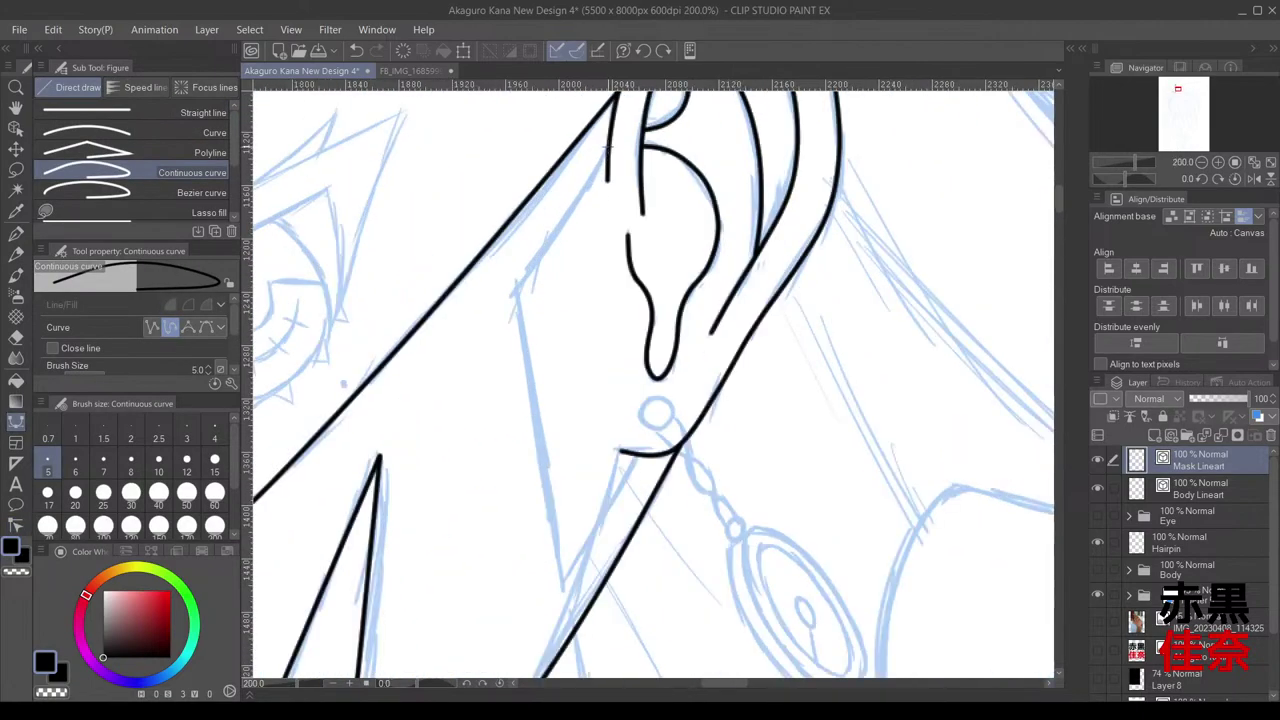
{"action": "left_click", "coordinate": [607, 148]}
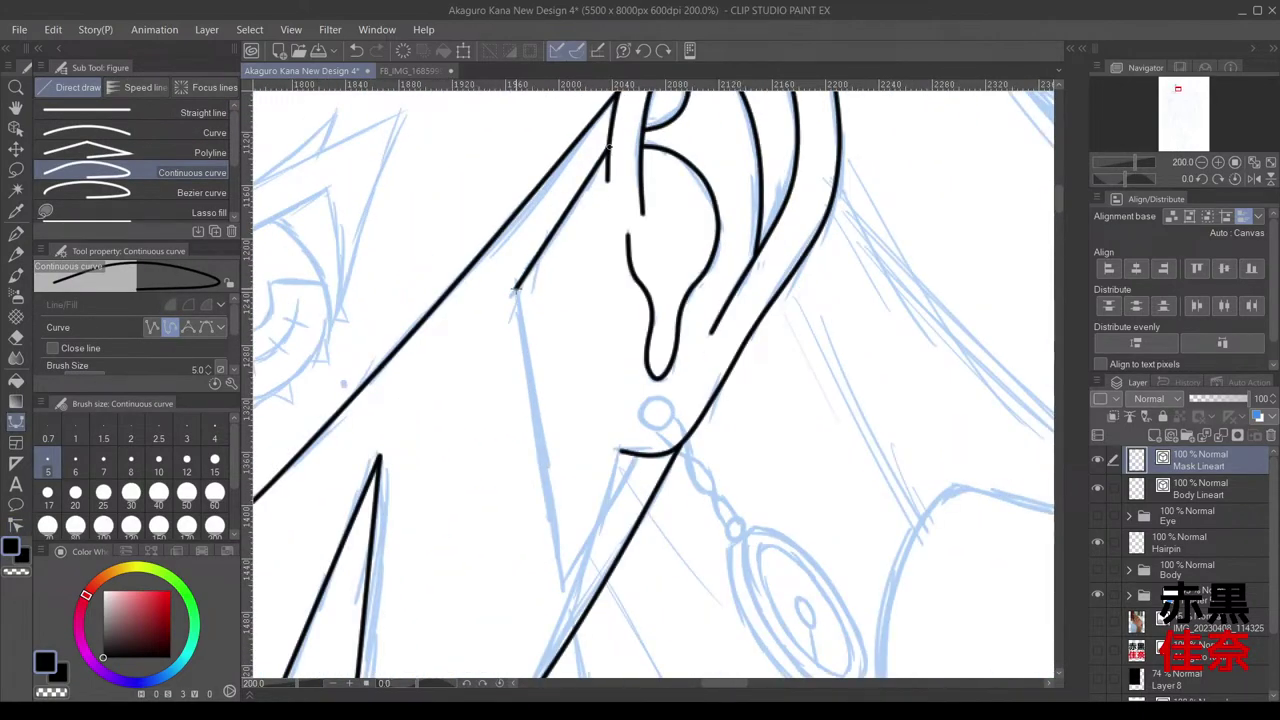
{"action": "left_click", "coordinate": [515, 292]}
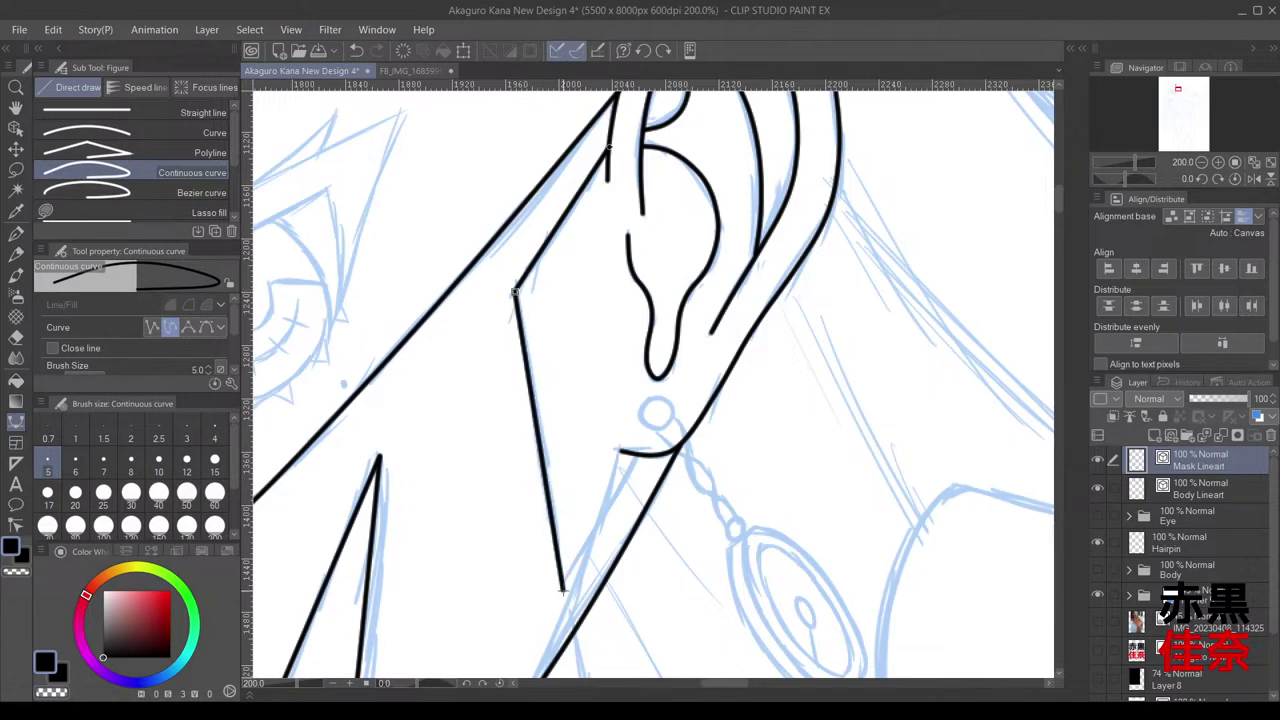
{"action": "left_click", "coordinate": [563, 590]}
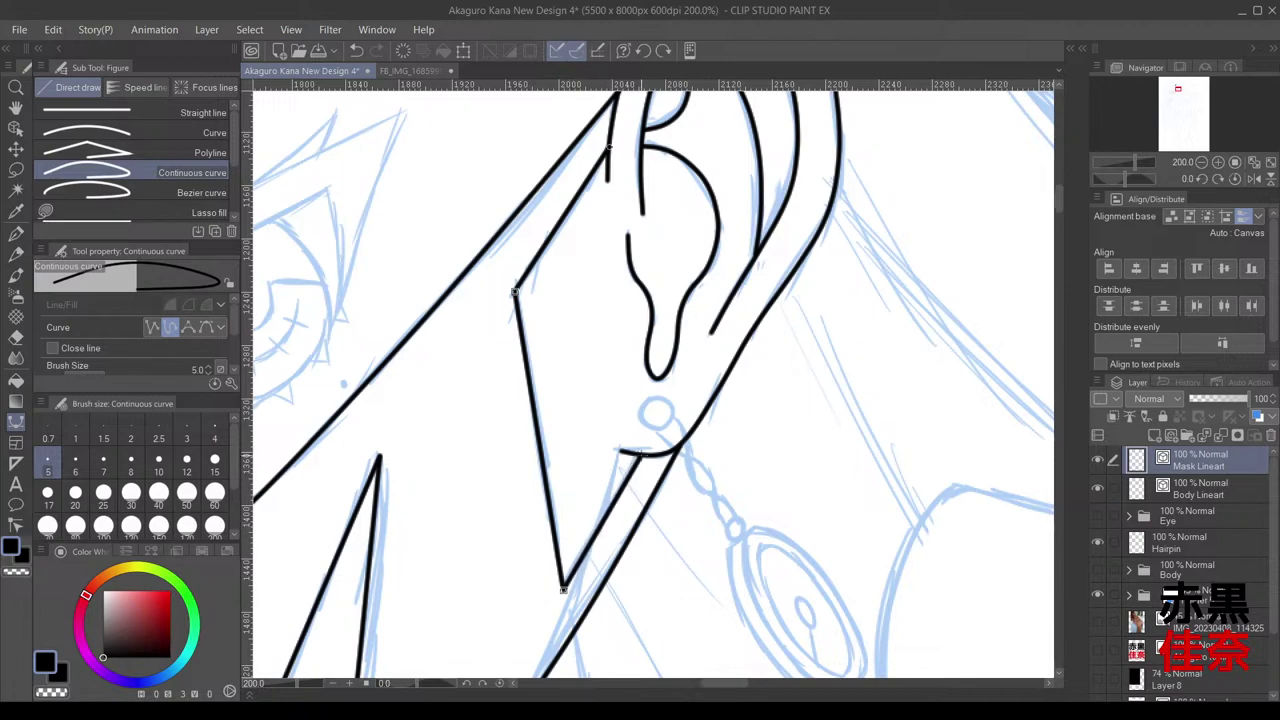
{"action": "double_click", "coordinate": [644, 456]}
Step: On the Body Lineart layer, draw the short curved nose-bridge line over the sketch, ending where the mask's upper edge meets its vertical seam
{"action": "scroll", "coordinate": [662, 497], "scroll_direction": "down", "scroll_amount": 5}
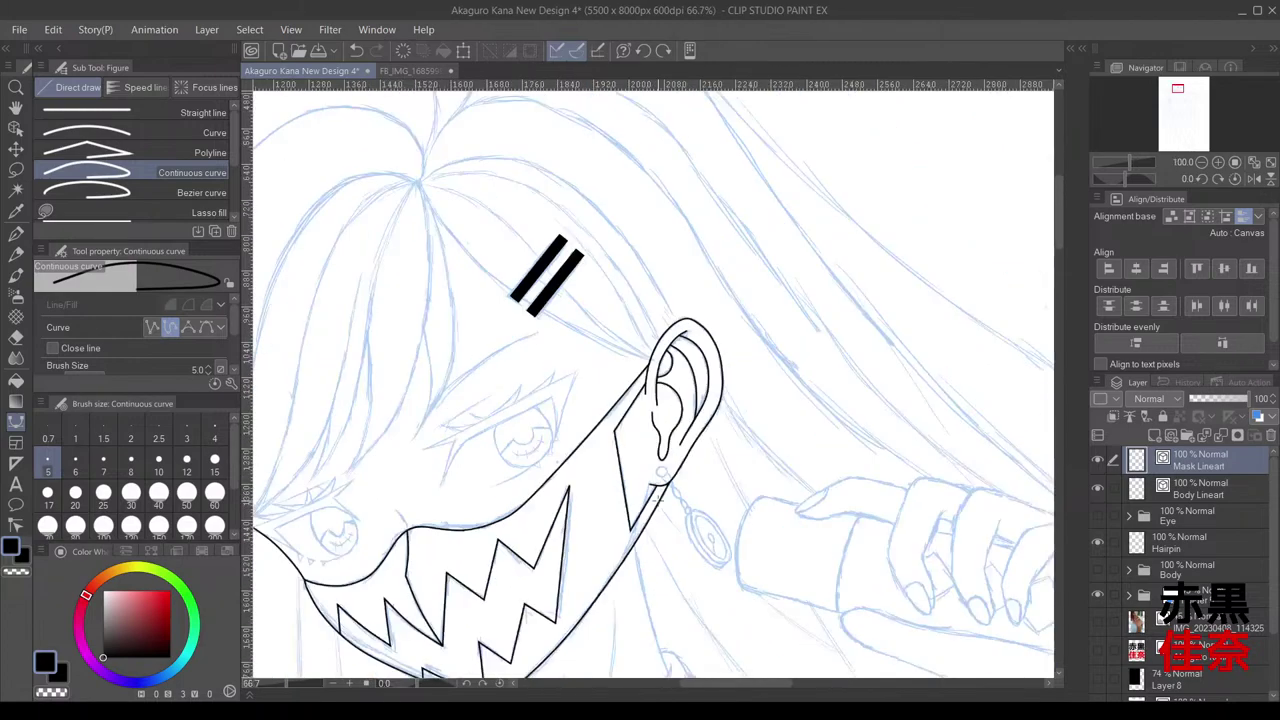
{"action": "scroll", "coordinate": [658, 498], "scroll_direction": "down", "scroll_amount": 2}
{"action": "left_click_drag", "start_coordinate": [660, 502], "coordinate": [616, 274]}
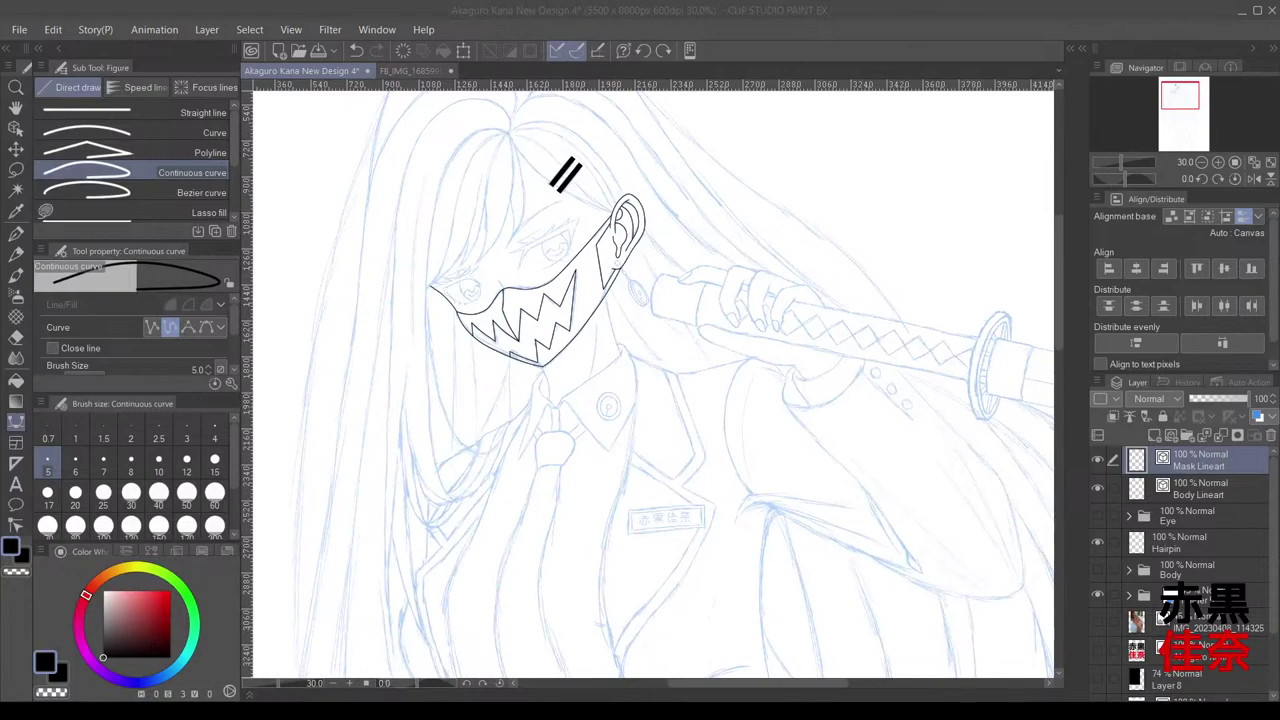
{"action": "scroll", "coordinate": [620, 303], "scroll_direction": "up", "scroll_amount": 5}
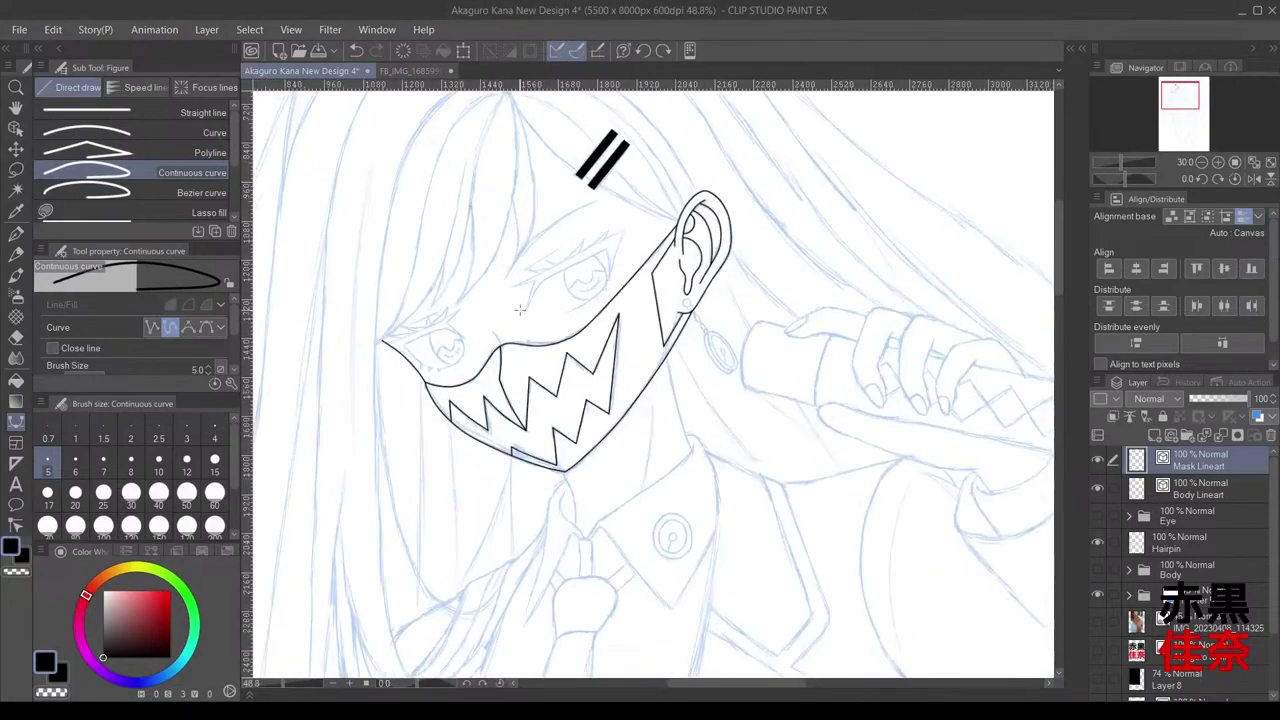
{"action": "scroll", "coordinate": [614, 325], "scroll_direction": "up", "scroll_amount": 2}
{"action": "scroll", "coordinate": [648, 353], "scroll_direction": "down", "scroll_amount": 1}
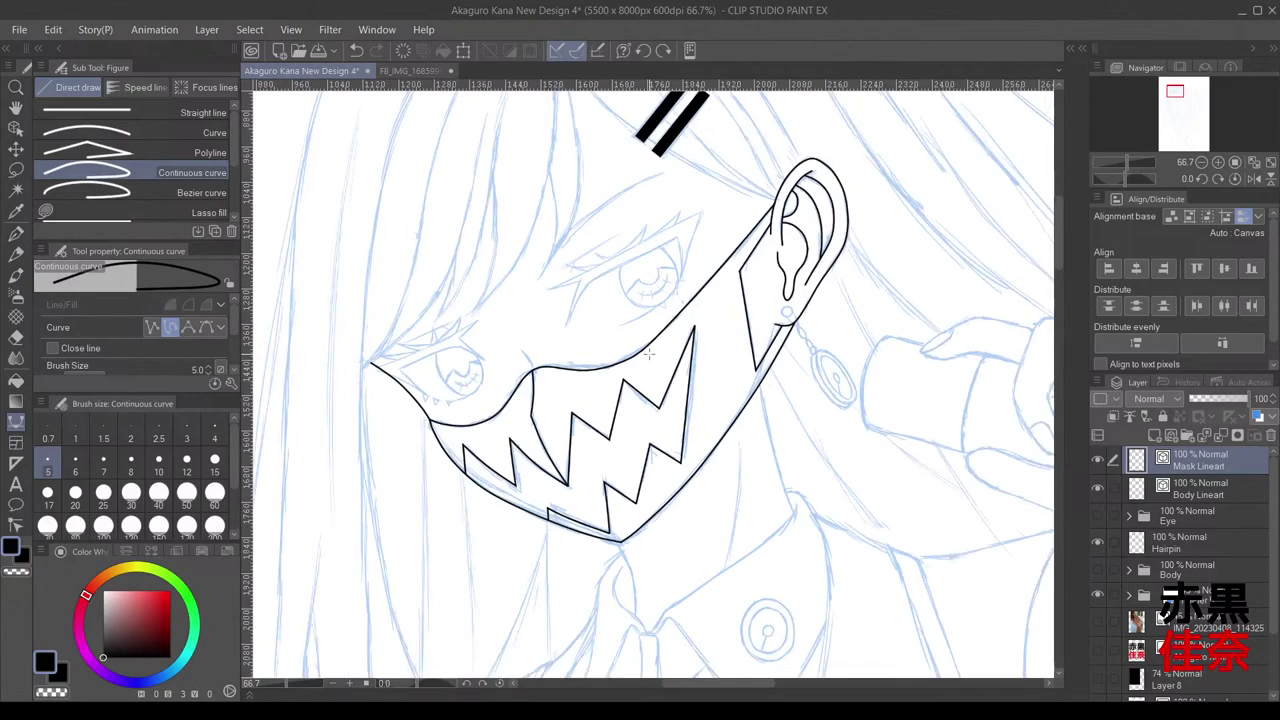
{"action": "left_click", "coordinate": [1221, 490]}
{"action": "scroll", "coordinate": [467, 337], "scroll_direction": "up", "scroll_amount": 5}
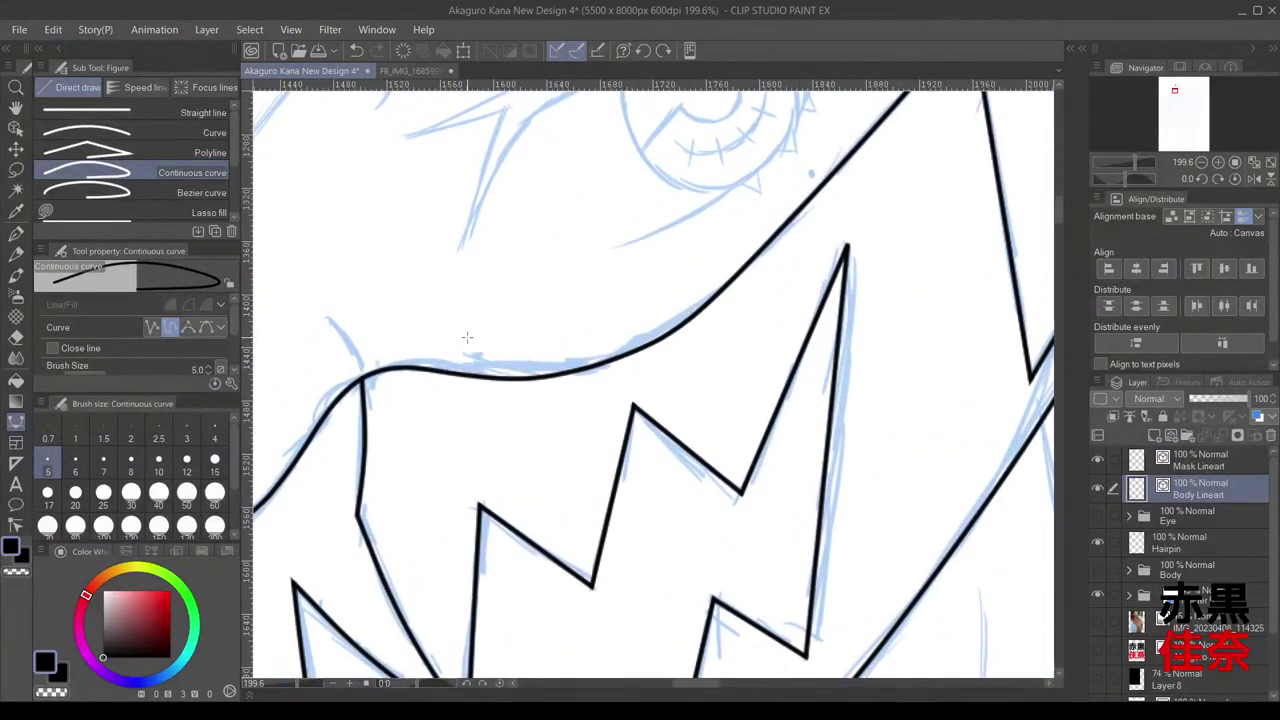
{"action": "left_click_drag", "start_coordinate": [391, 354], "coordinate": [650, 268]}
{"action": "scroll", "coordinate": [637, 258], "scroll_direction": "up", "scroll_amount": 2}
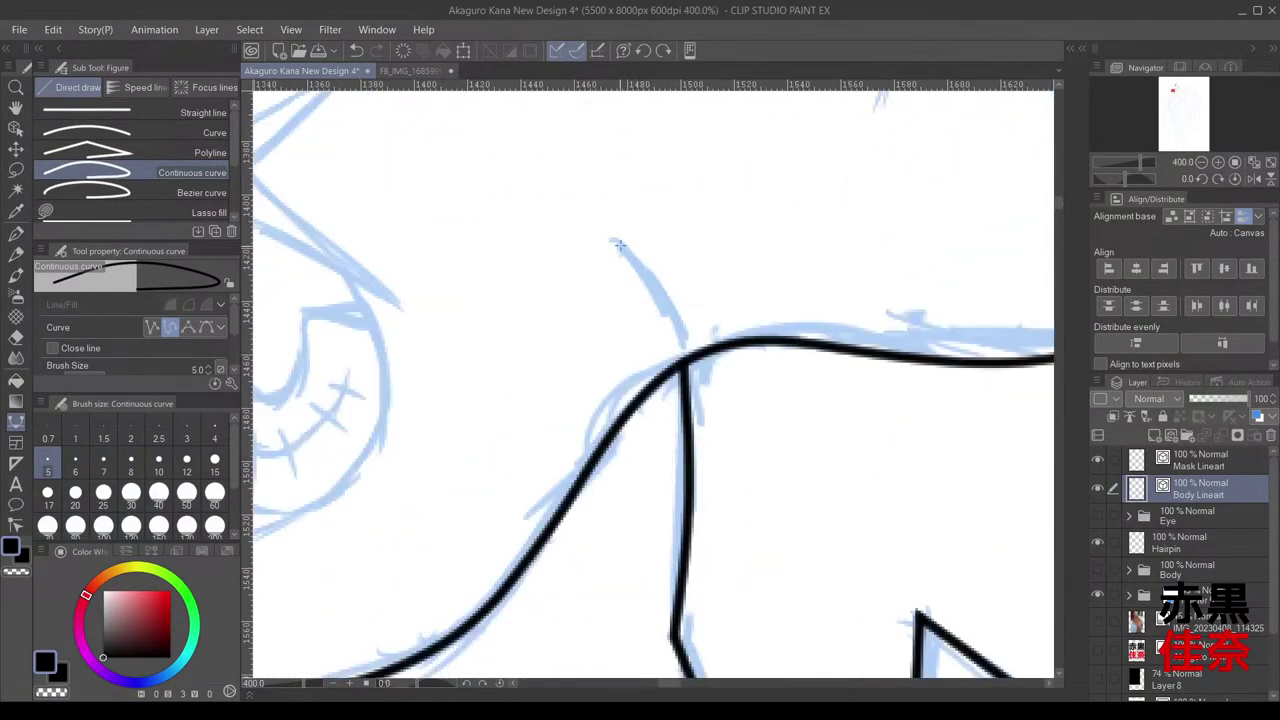
{"action": "left_click", "coordinate": [620, 242]}
{"action": "left_click", "coordinate": [654, 284]}
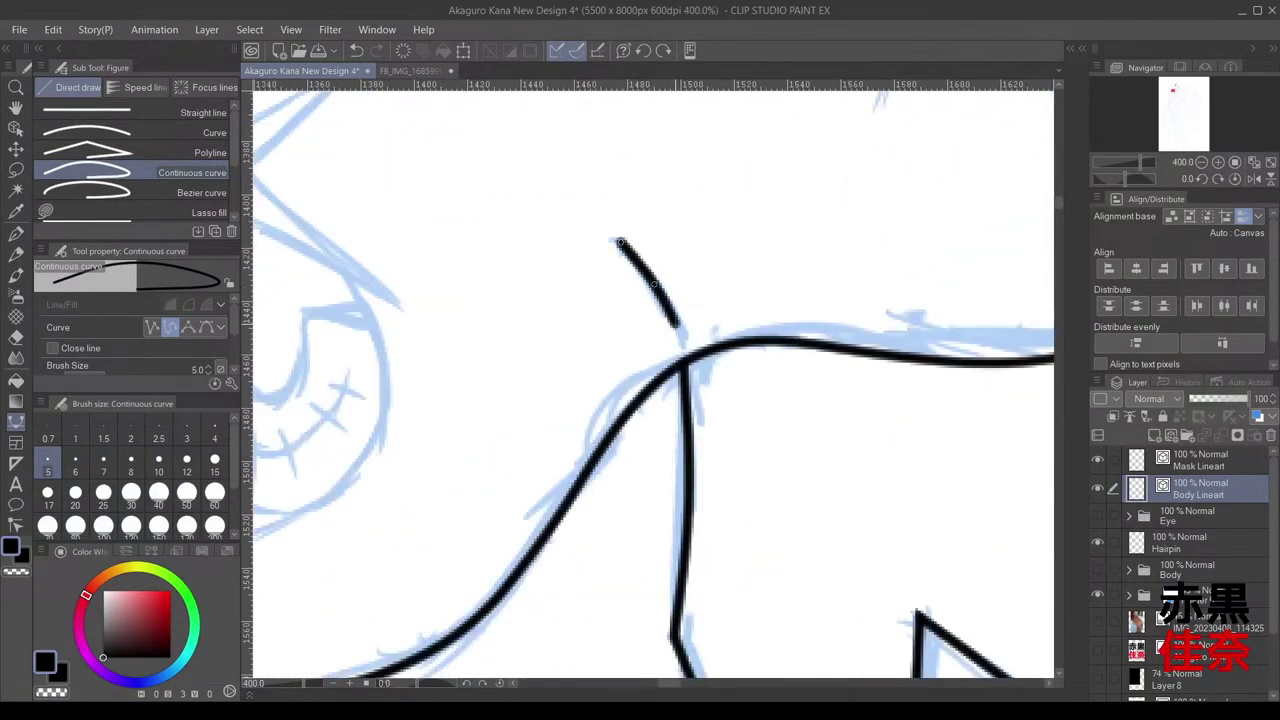
{"action": "left_click", "coordinate": [677, 325]}
{"action": "double_click", "coordinate": [685, 360]}
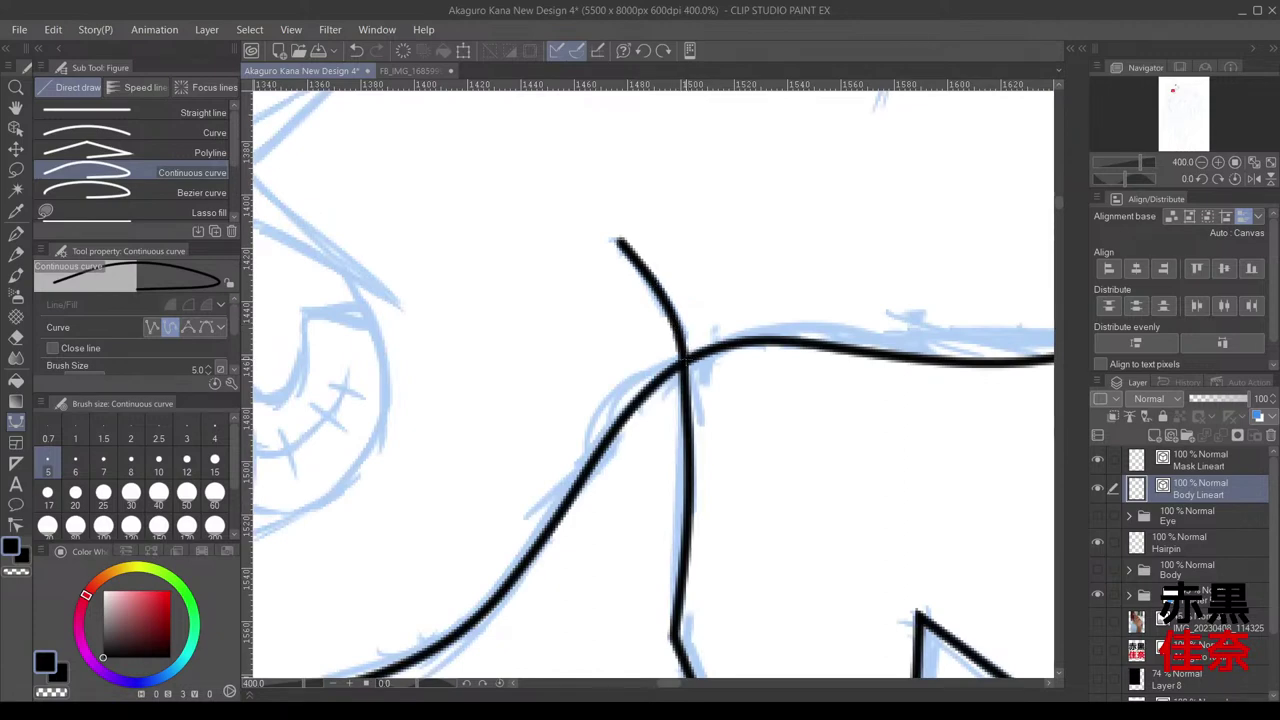
Step: Refine the nose-bridge line's bend by moving its control points, and thin its line width toward the upper tip
{"action": "left_click", "coordinate": [16, 525]}
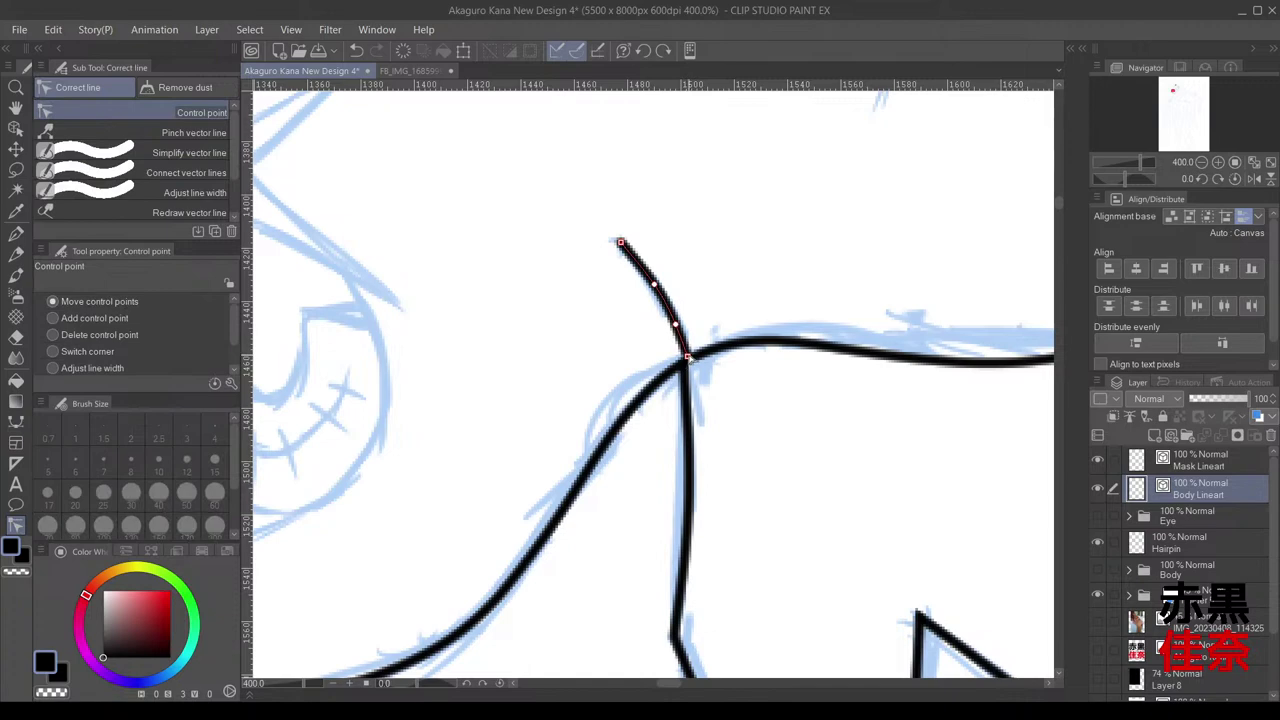
{"action": "left_click_drag", "start_coordinate": [677, 325], "coordinate": [681, 327]}
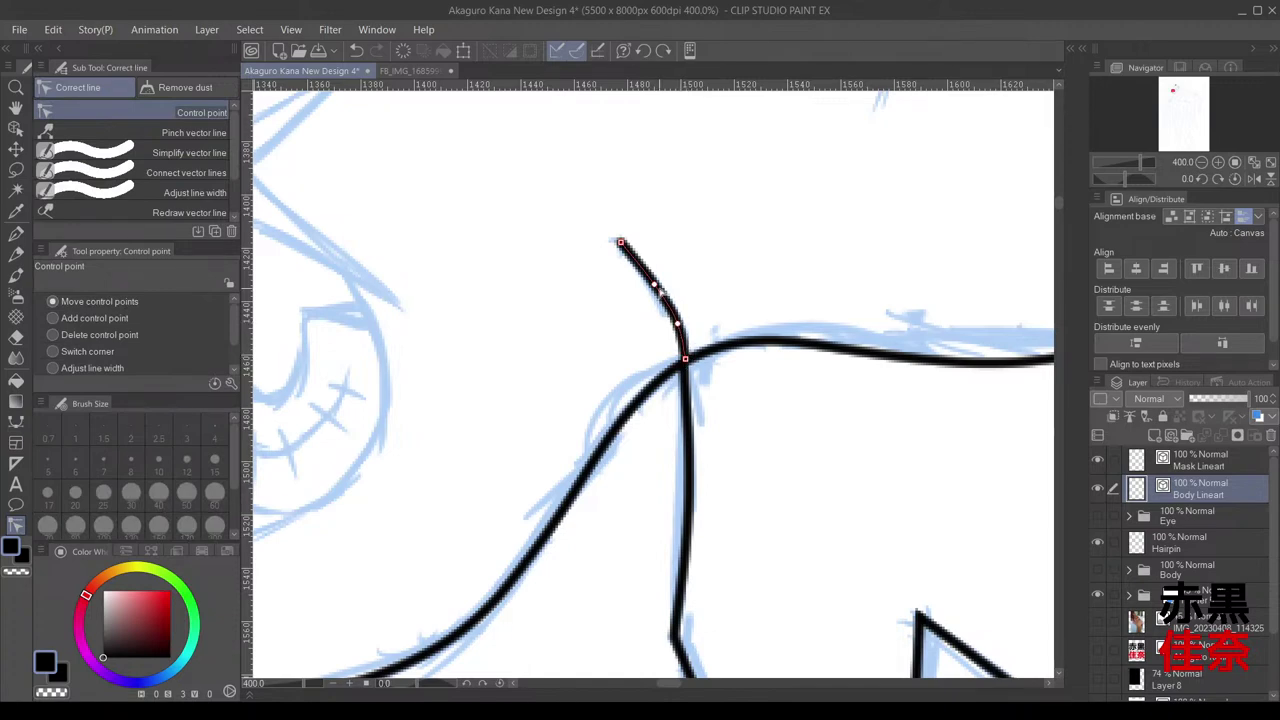
{"action": "left_click_drag", "start_coordinate": [654, 285], "coordinate": [680, 325]}
{"action": "left_click", "coordinate": [120, 369]}
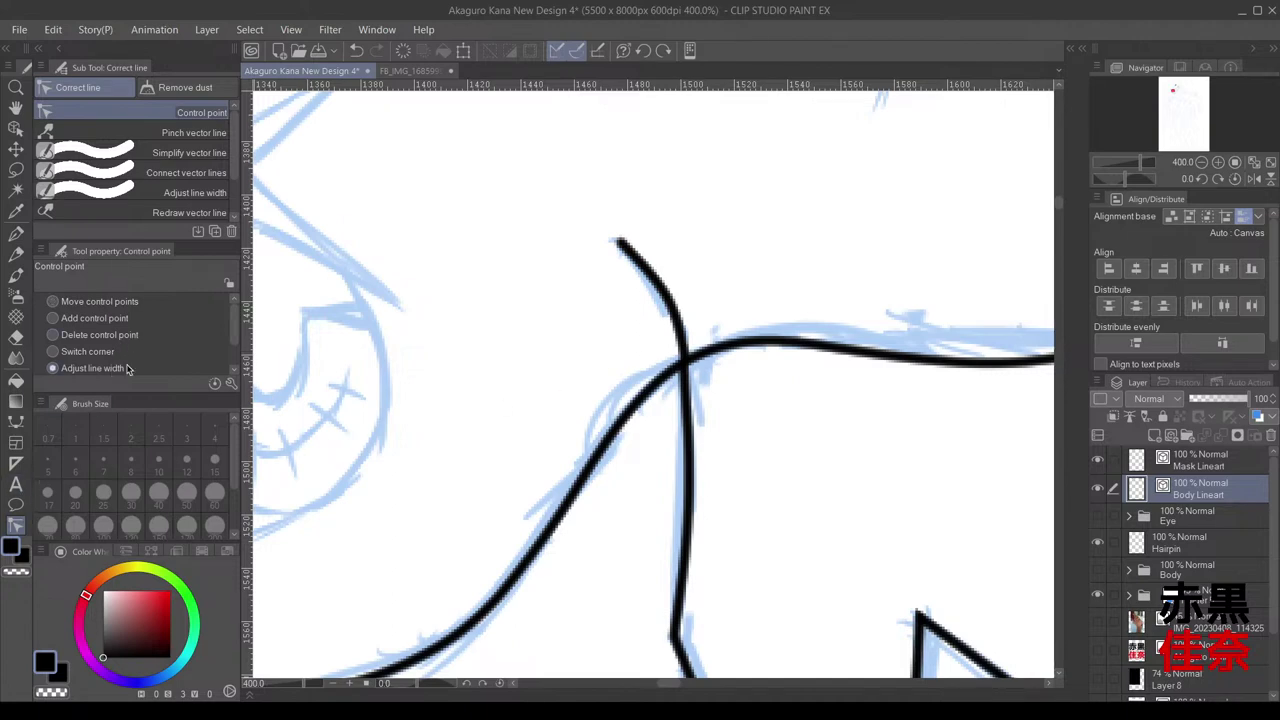
{"action": "left_click_drag", "start_coordinate": [620, 243], "coordinate": [543, 312]}
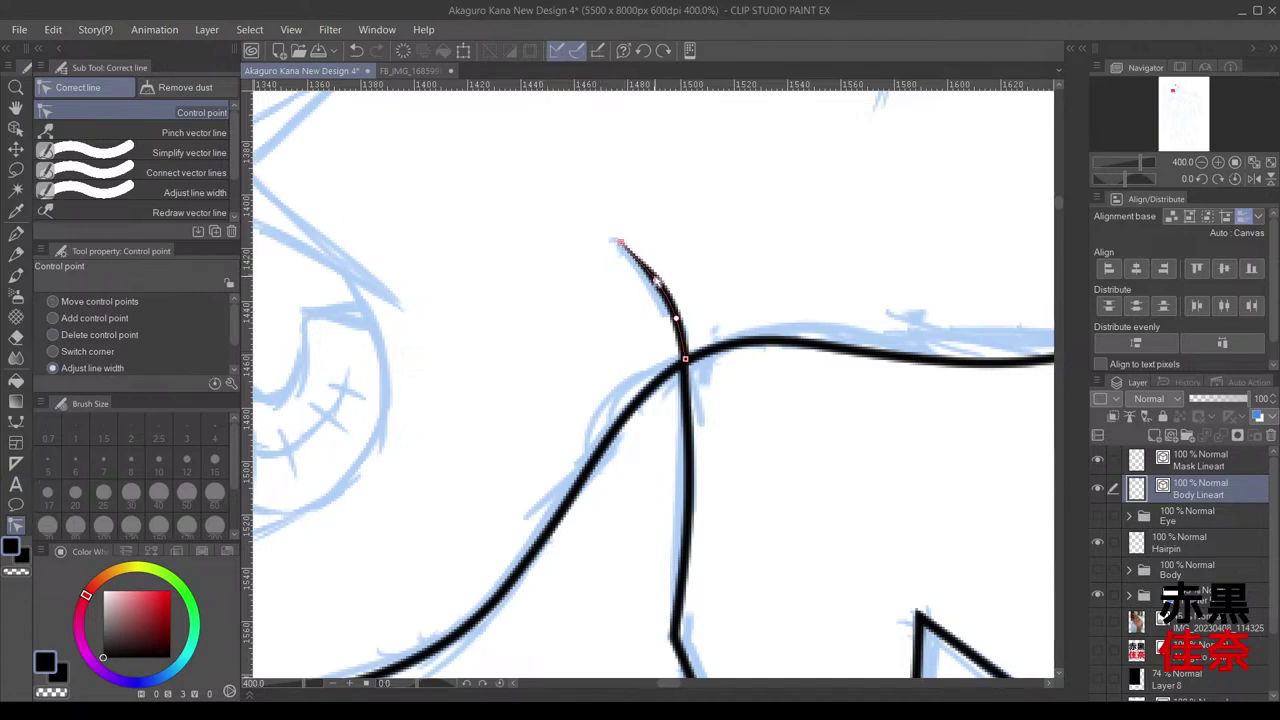
{"action": "left_click_drag", "start_coordinate": [658, 286], "coordinate": [627, 298]}
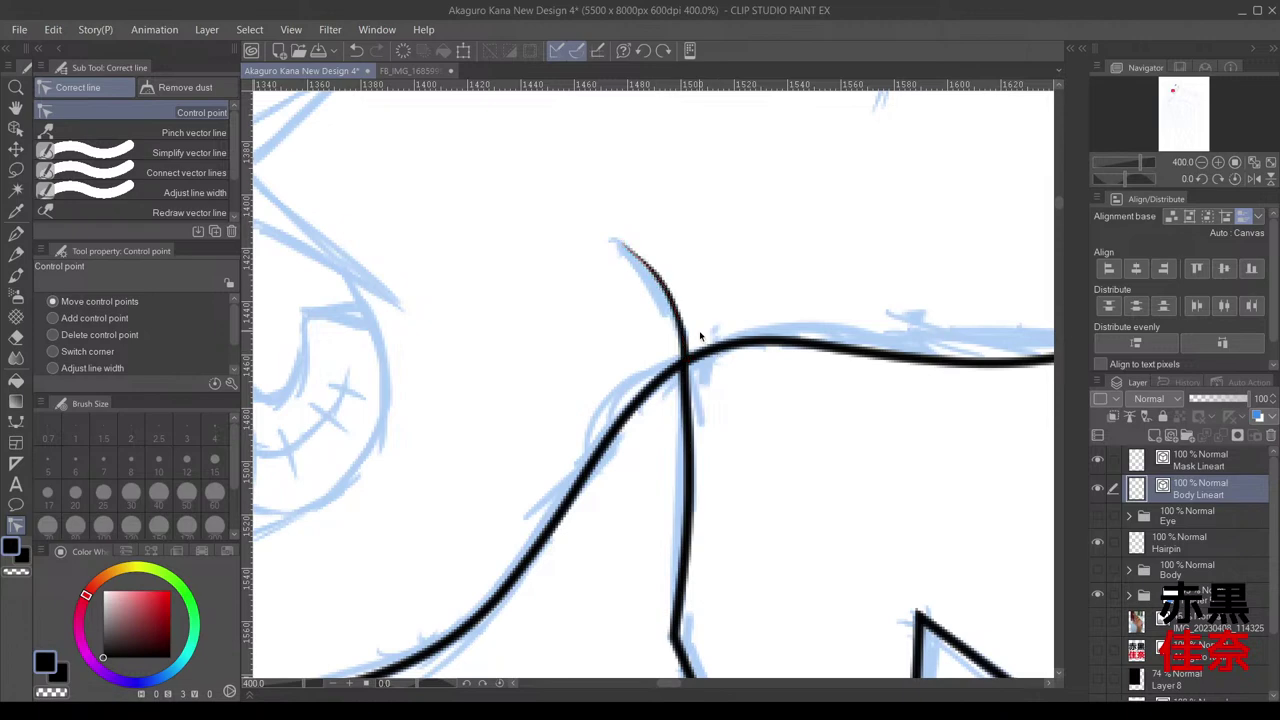
Step: Activate the Mask Lineart layer and toggle the Eye folder's visibility to compare the line art with the coloured eyes, leaving the folder hidden
{"action": "scroll", "coordinate": [700, 336], "scroll_direction": "down", "scroll_amount": 4}
{"action": "mouse_move", "coordinate": [743, 377]}
{"action": "left_mouse_down"}
{"action": "mouse_move", "coordinate": [602, 316]}
{"action": "mouse_move", "coordinate": [651, 349]}
{"action": "mouse_move", "coordinate": [643, 394]}
{"action": "left_mouse_up"}
{"action": "mouse_move", "coordinate": [645, 323]}
{"action": "left_mouse_down"}
{"action": "mouse_move", "coordinate": [652, 376]}
{"action": "mouse_move", "coordinate": [669, 391]}
{"action": "mouse_move", "coordinate": [723, 357]}
{"action": "mouse_move", "coordinate": [737, 363]}
{"action": "mouse_move", "coordinate": [662, 363]}
{"action": "mouse_move", "coordinate": [697, 403]}
{"action": "mouse_move", "coordinate": [614, 294]}
{"action": "mouse_move", "coordinate": [662, 280]}
{"action": "mouse_move", "coordinate": [709, 300]}
{"action": "mouse_move", "coordinate": [733, 366]}
{"action": "left_mouse_up"}
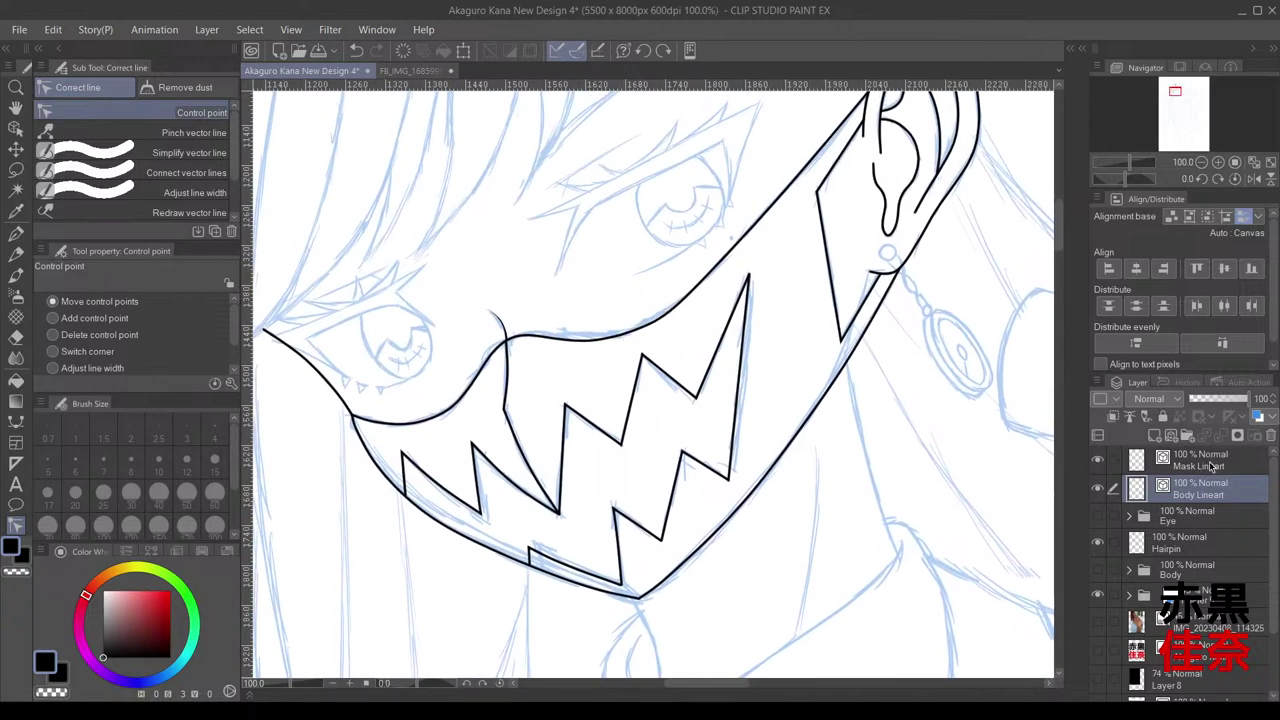
{"action": "left_click", "coordinate": [1210, 466]}
{"action": "left_click", "coordinate": [1097, 518]}
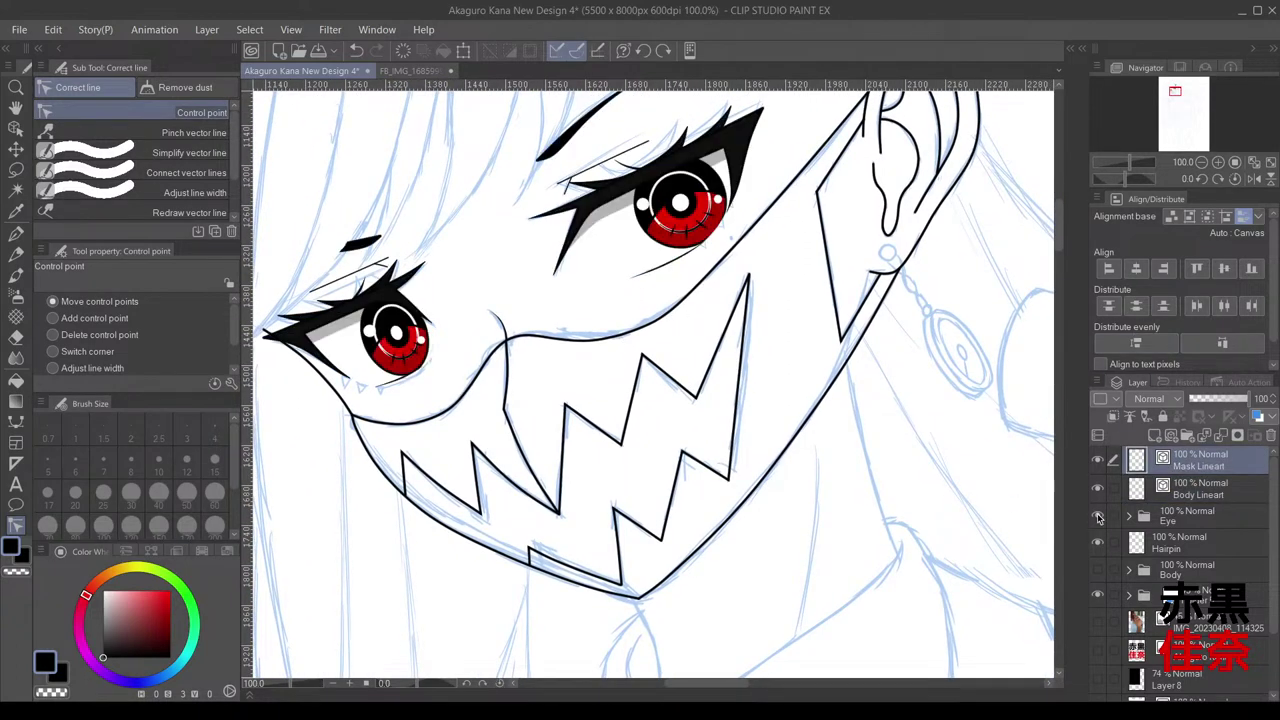
{"action": "left_click", "coordinate": [1099, 519]}
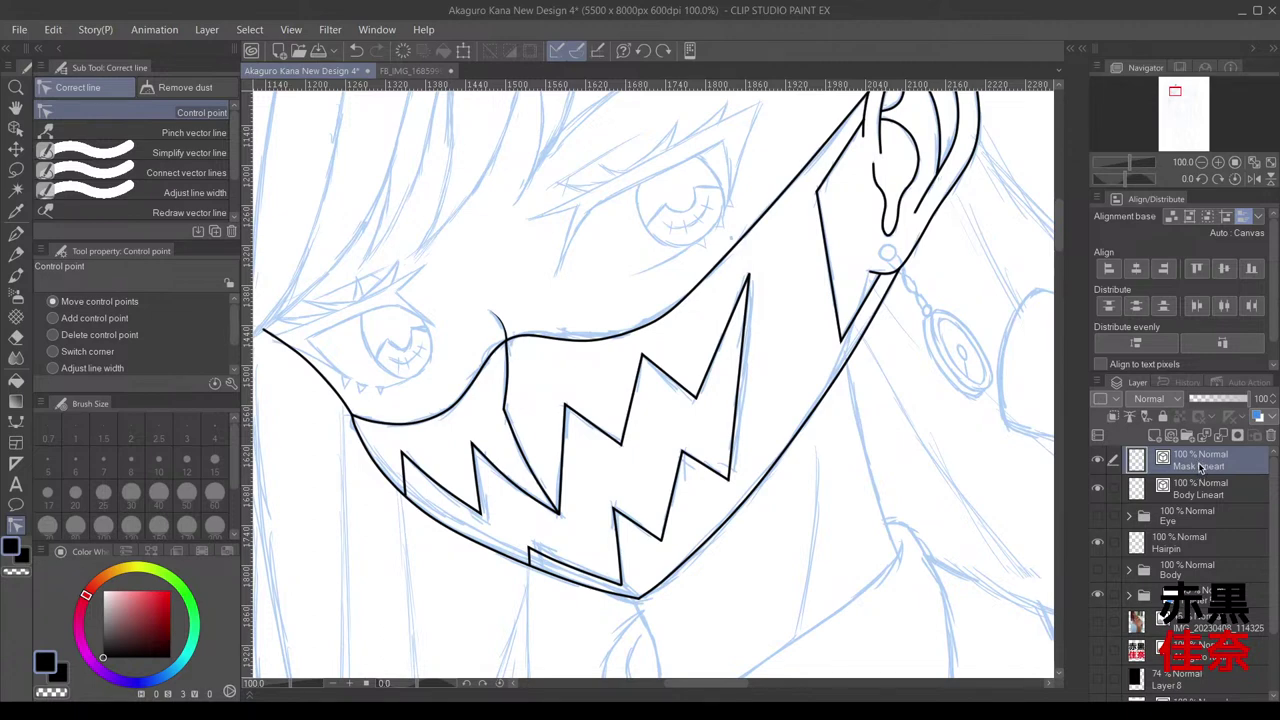
{"action": "left_click", "coordinate": [1098, 516]}
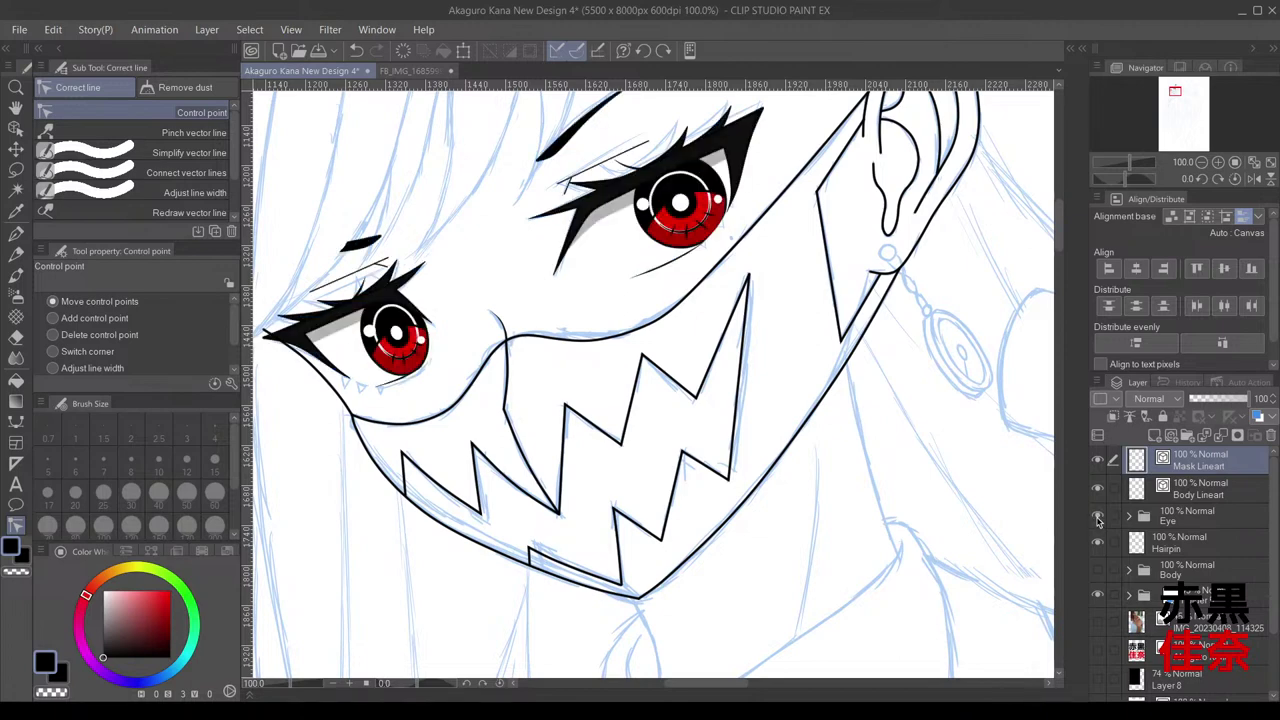
{"action": "left_click", "coordinate": [1097, 516]}
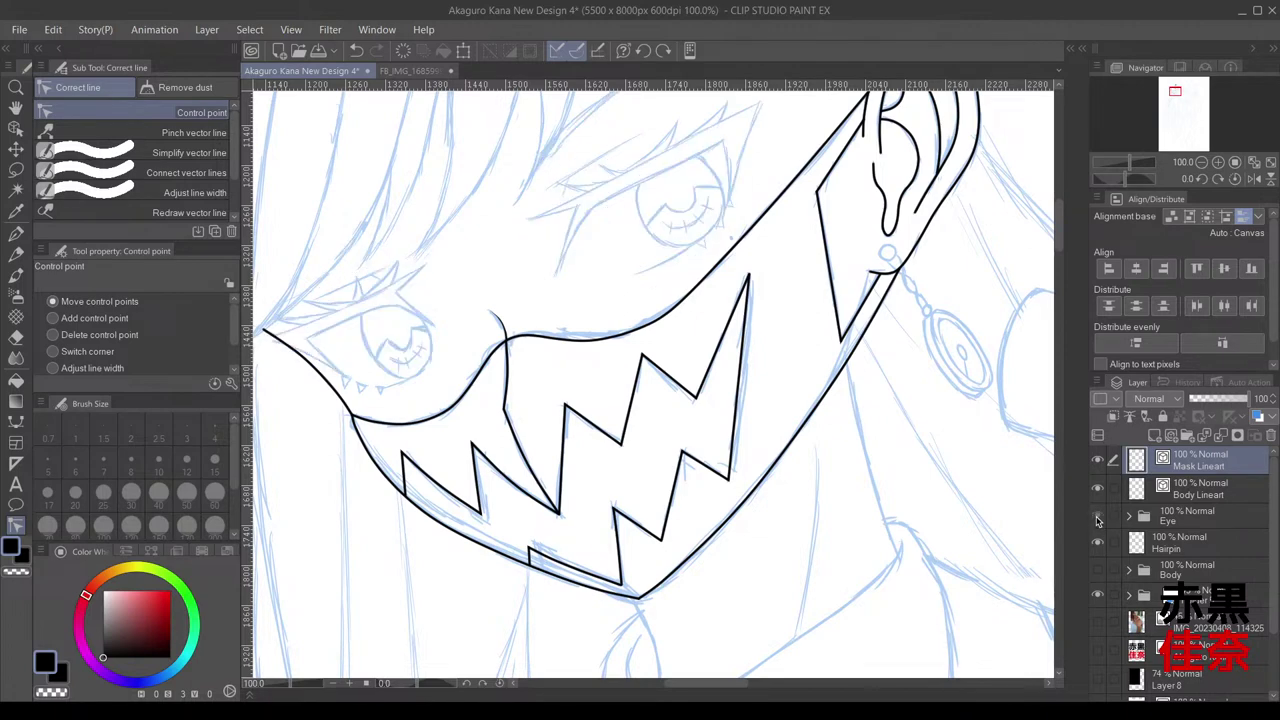
{"action": "left_click", "coordinate": [1097, 516]}
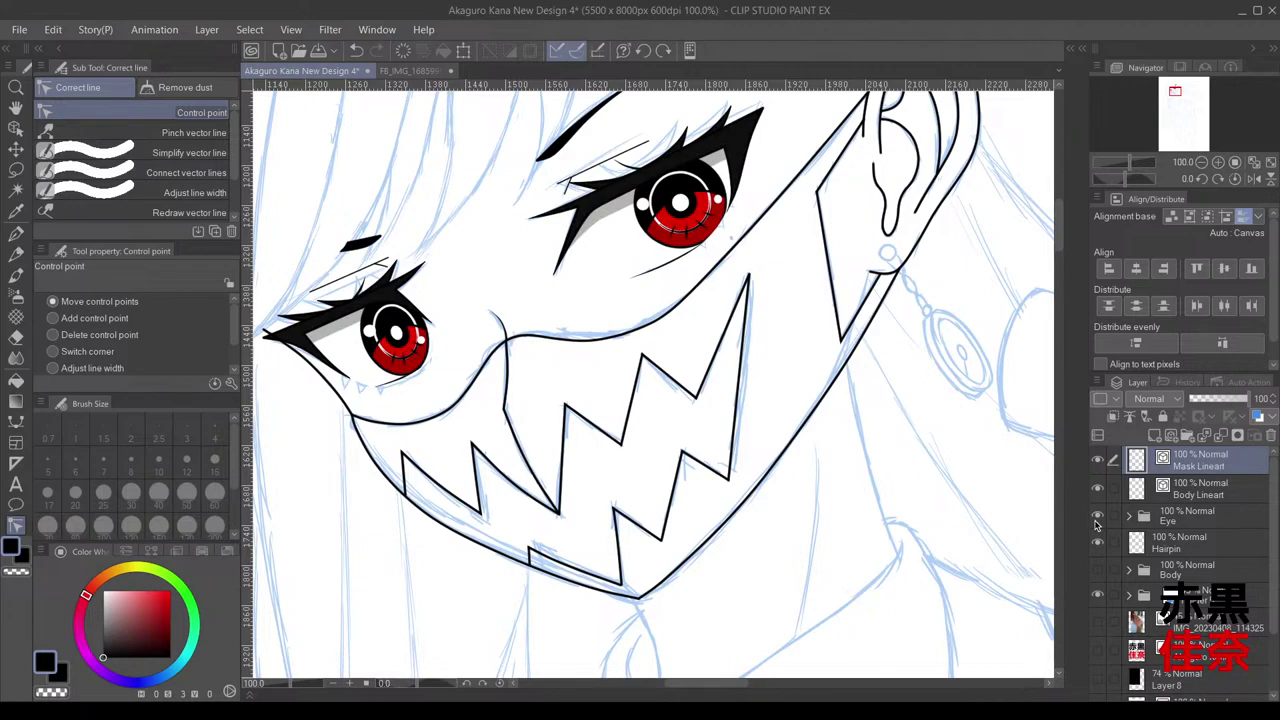
{"action": "scroll", "coordinate": [935, 462], "scroll_direction": "down", "scroll_amount": 5}
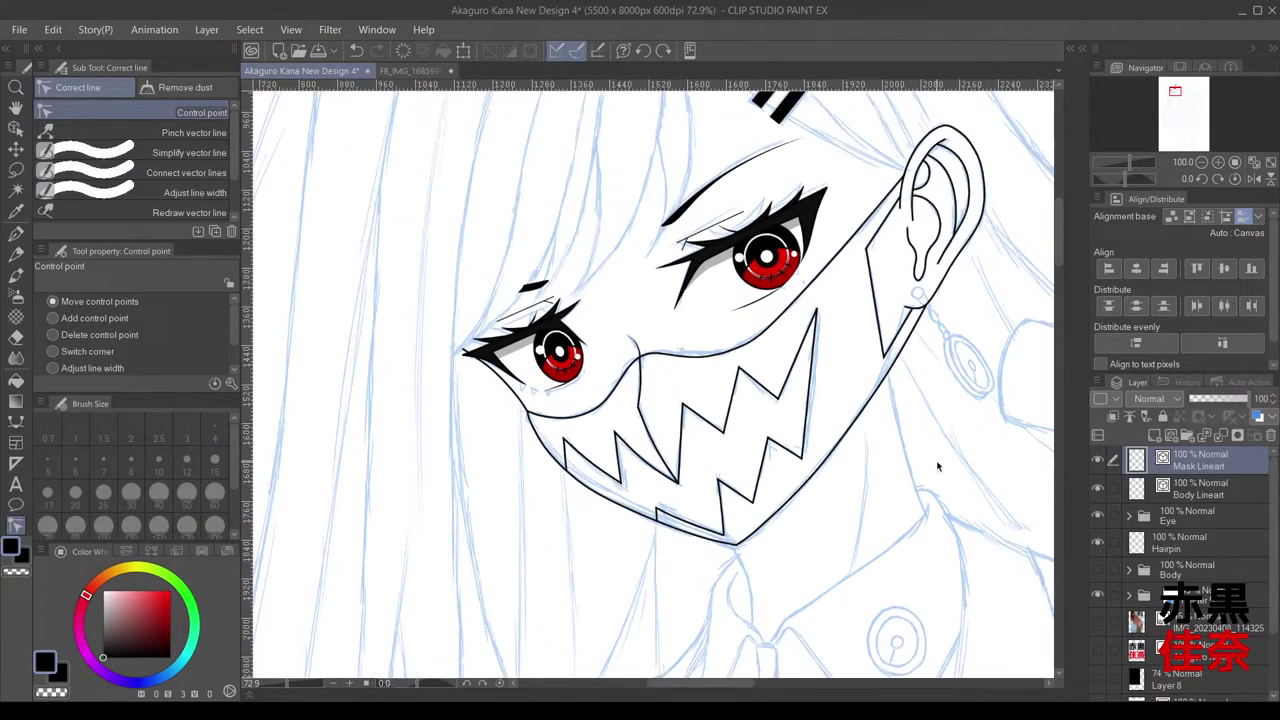
{"action": "left_click_drag", "start_coordinate": [779, 585], "coordinate": [518, 471]}
{"action": "scroll", "coordinate": [518, 471], "scroll_direction": "down", "scroll_amount": 2}
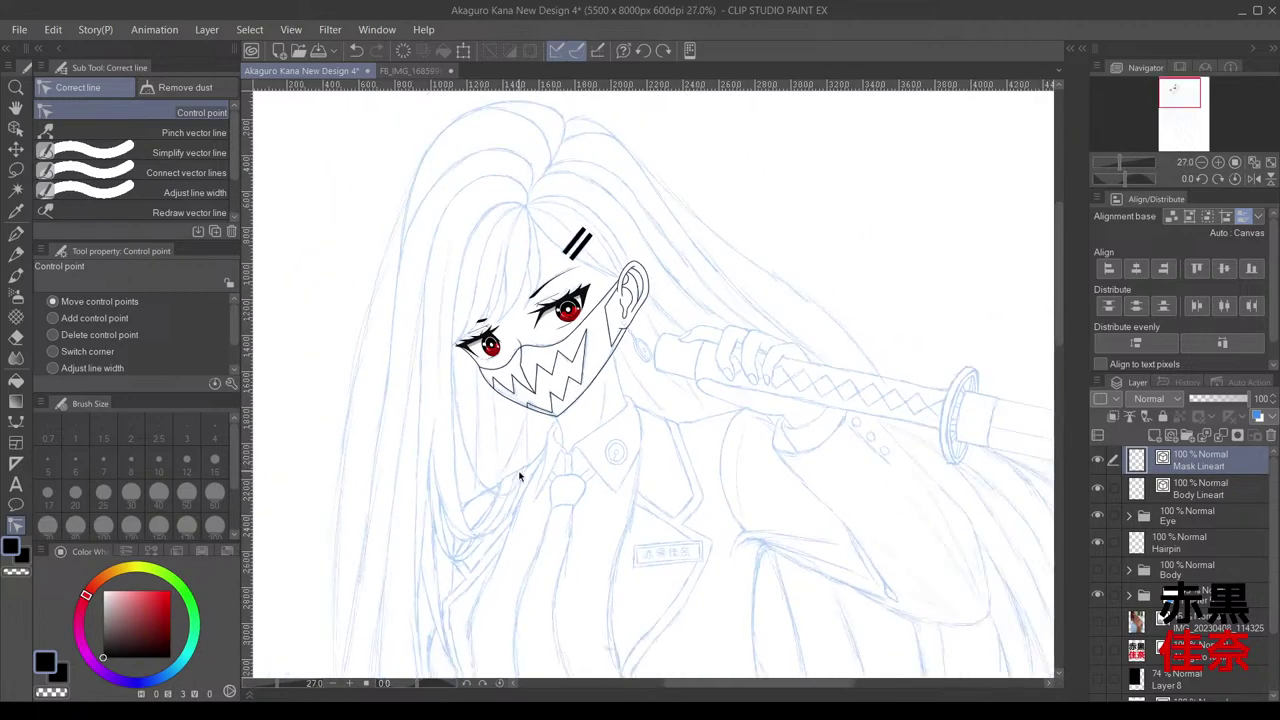
{"action": "scroll", "coordinate": [555, 398], "scroll_direction": "up", "scroll_amount": 3}
{"action": "scroll", "coordinate": [494, 281], "scroll_direction": "up", "scroll_amount": 2}
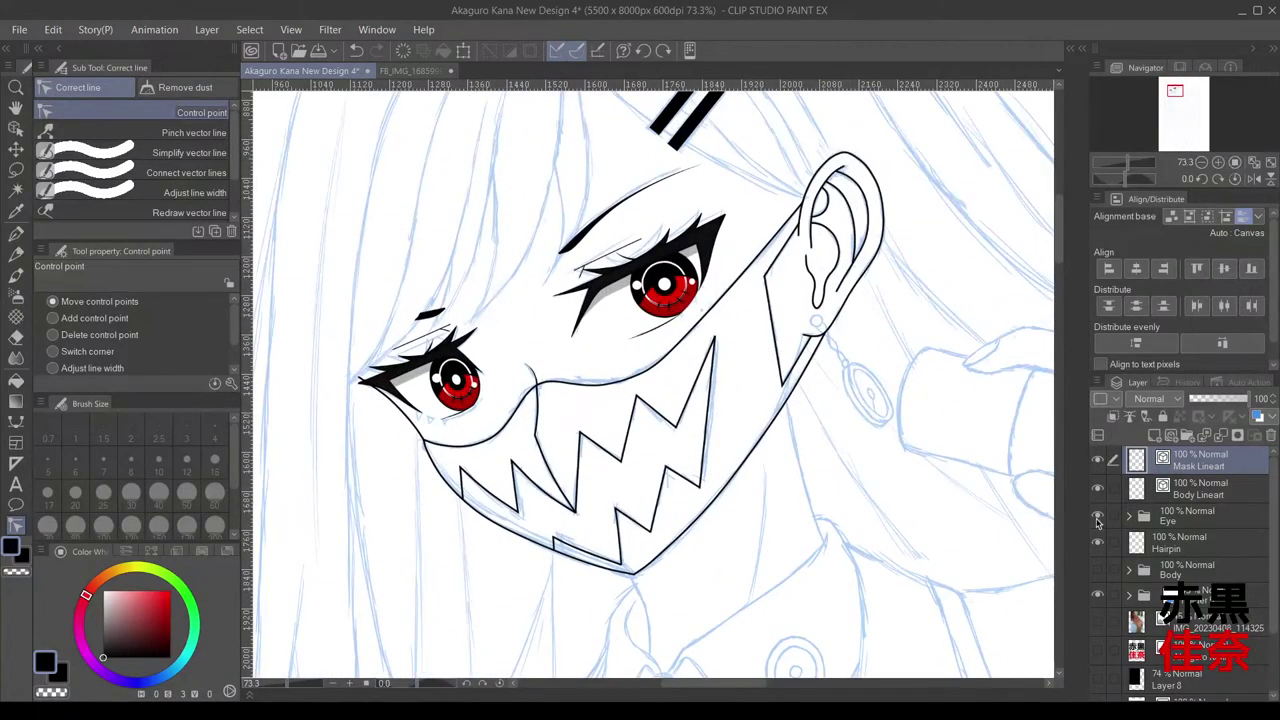
{"action": "left_click", "coordinate": [1097, 517]}
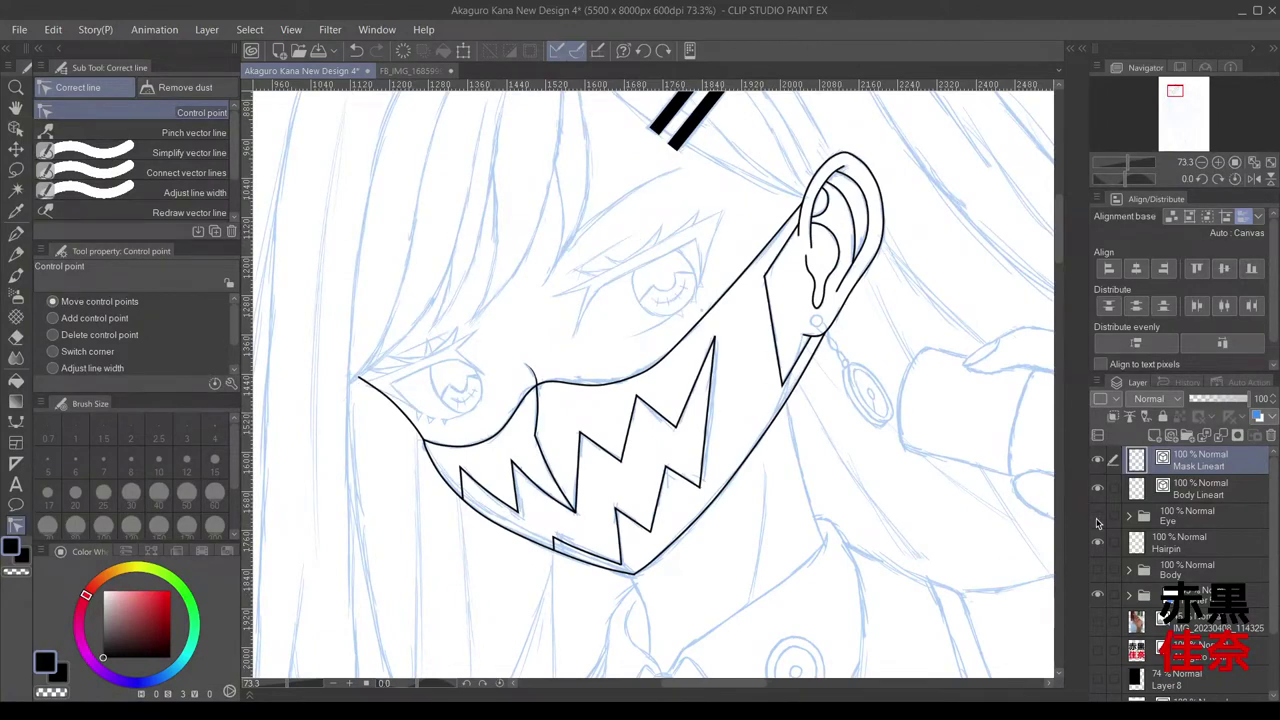
{"action": "scroll", "coordinate": [1194, 553], "scroll_direction": "down", "scroll_amount": 2}
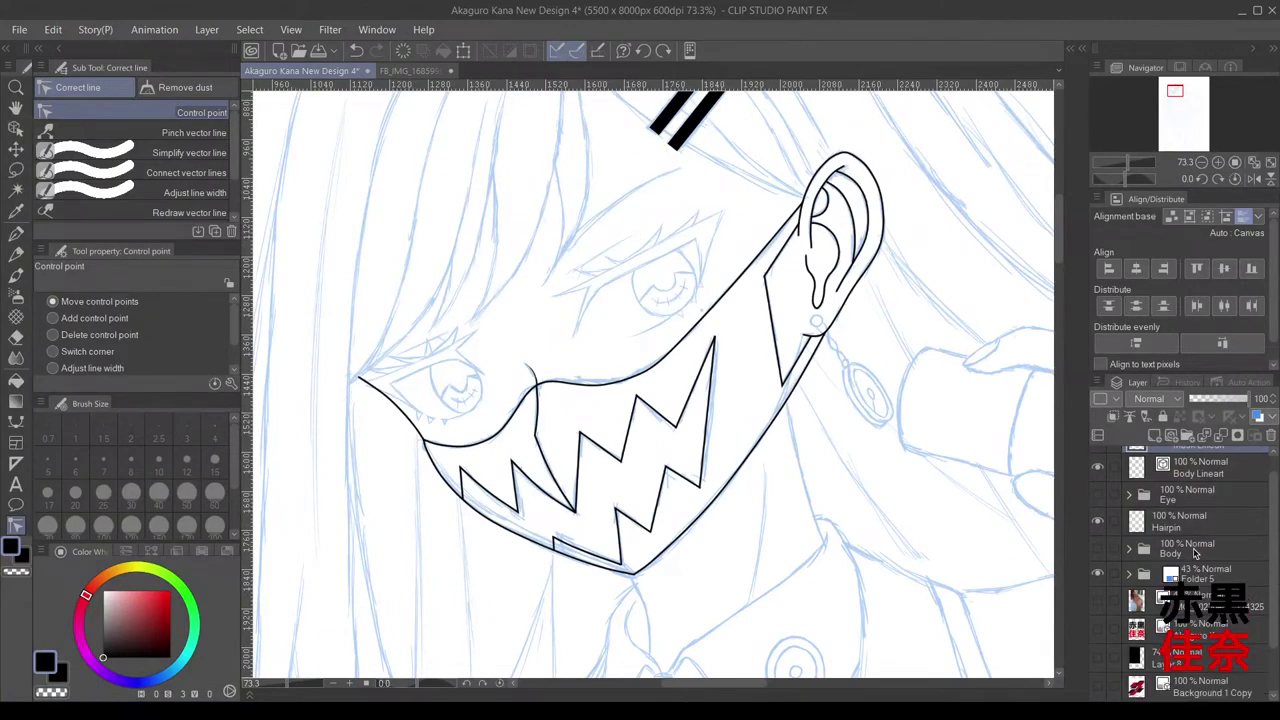
{"action": "scroll", "coordinate": [1194, 553], "scroll_direction": "up", "scroll_amount": 2}
{"action": "left_click", "coordinate": [1206, 492]}
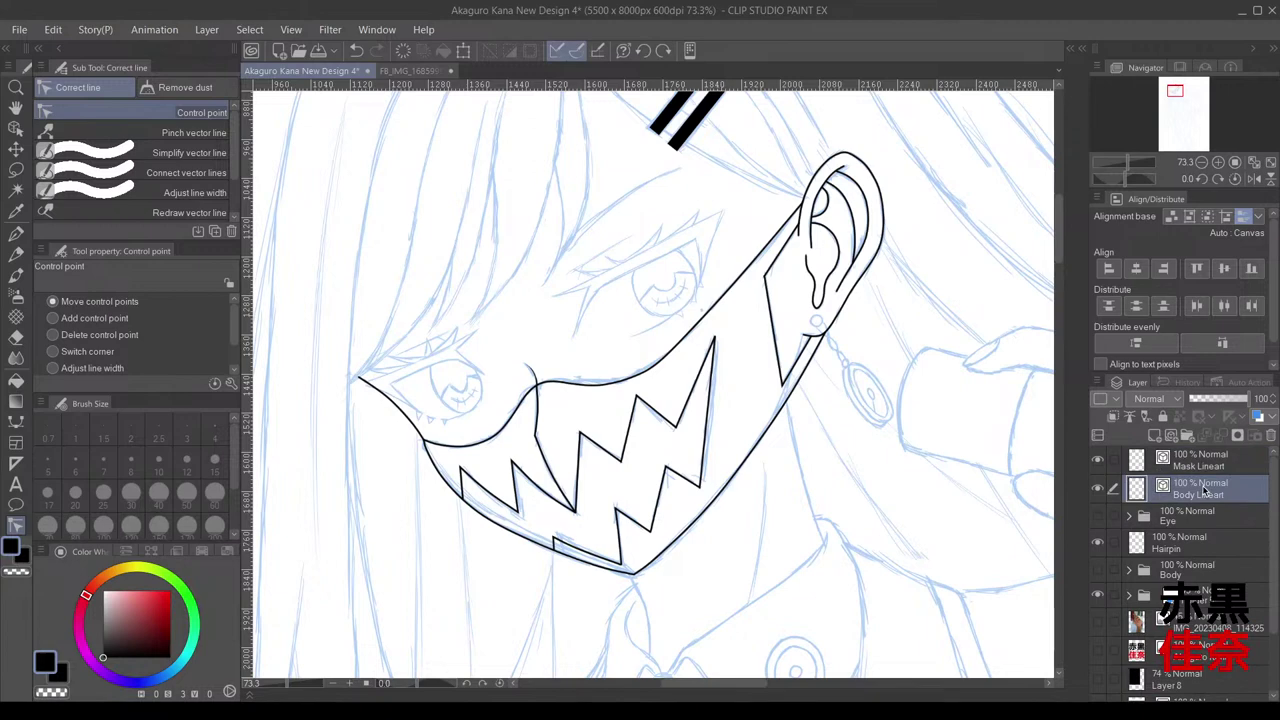
{"action": "left_click", "coordinate": [1213, 466]}
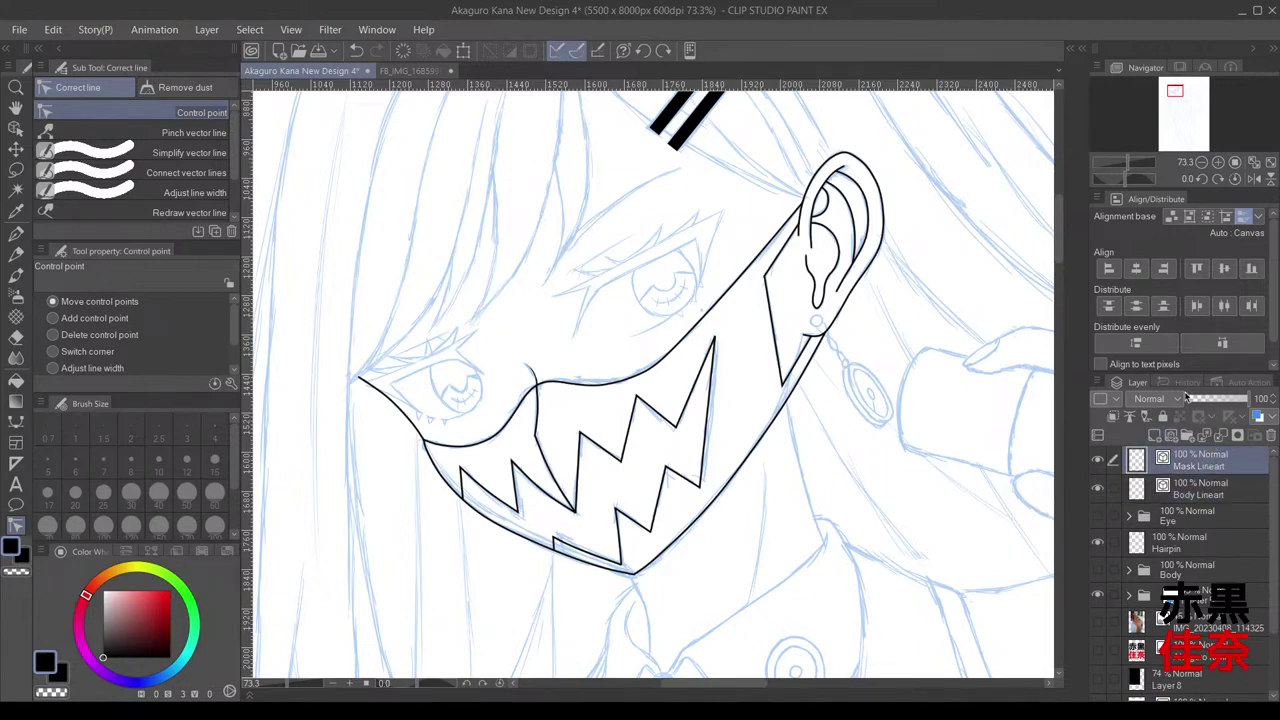
{"action": "scroll", "coordinate": [793, 424], "scroll_direction": "down", "scroll_amount": 1}
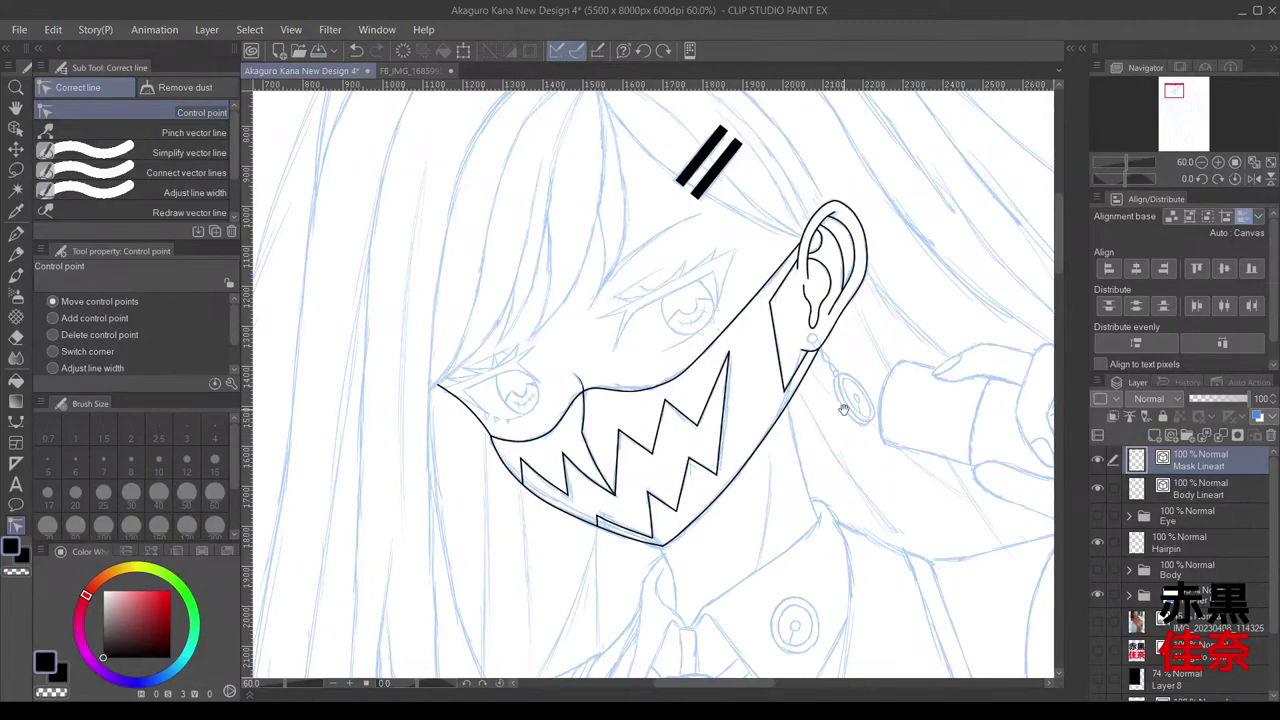
{"action": "left_click_drag", "start_coordinate": [843, 410], "coordinate": [789, 514]}
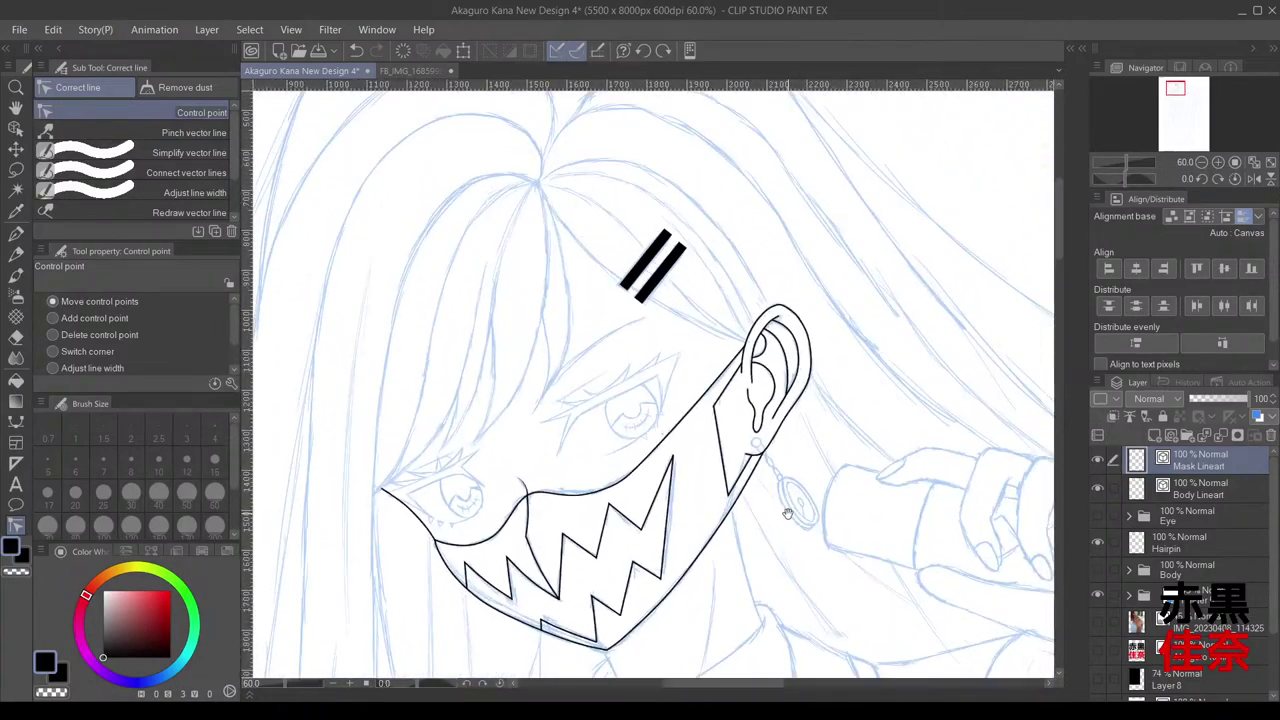
Step: Create a vector layer named Hair Lineart above the Mask Lineart layer
{"action": "left_click", "coordinate": [1165, 432]}
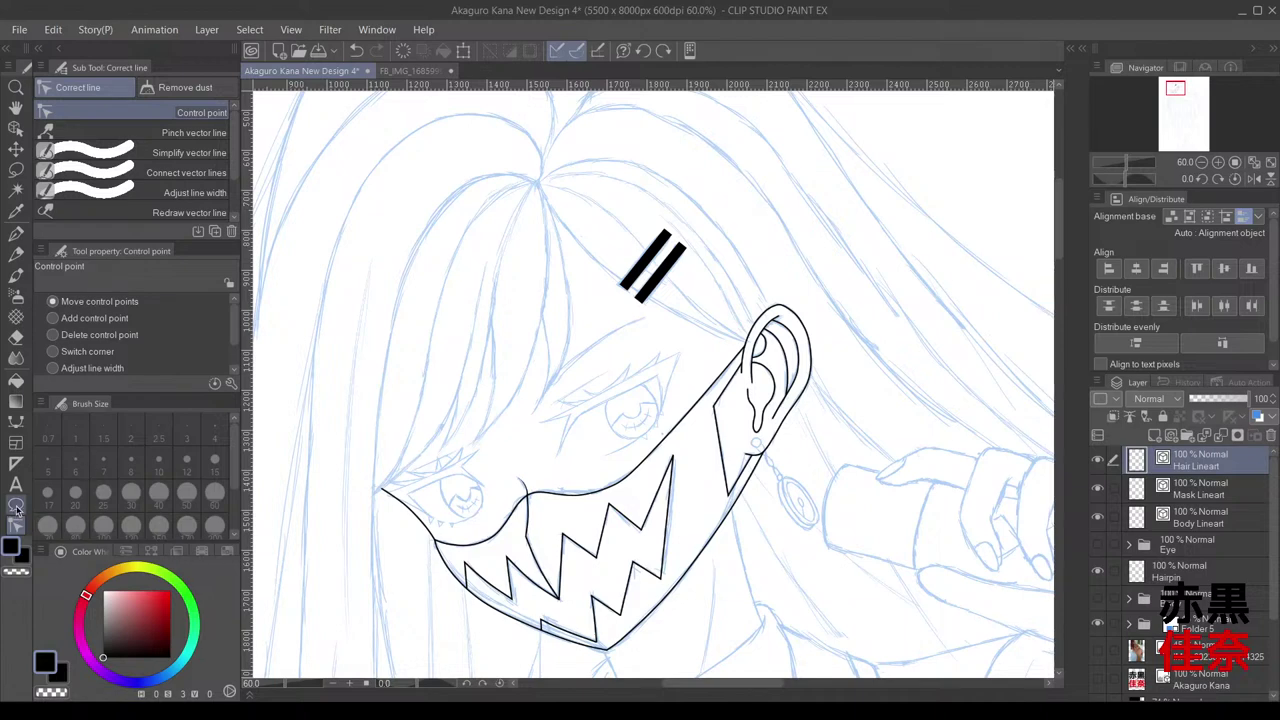
Step: Try tracing the fringe strand nearest the hairpin with the Continuous curve tool, from the hair parting down to its tip beside the eye
{"action": "left_click", "coordinate": [15, 421]}
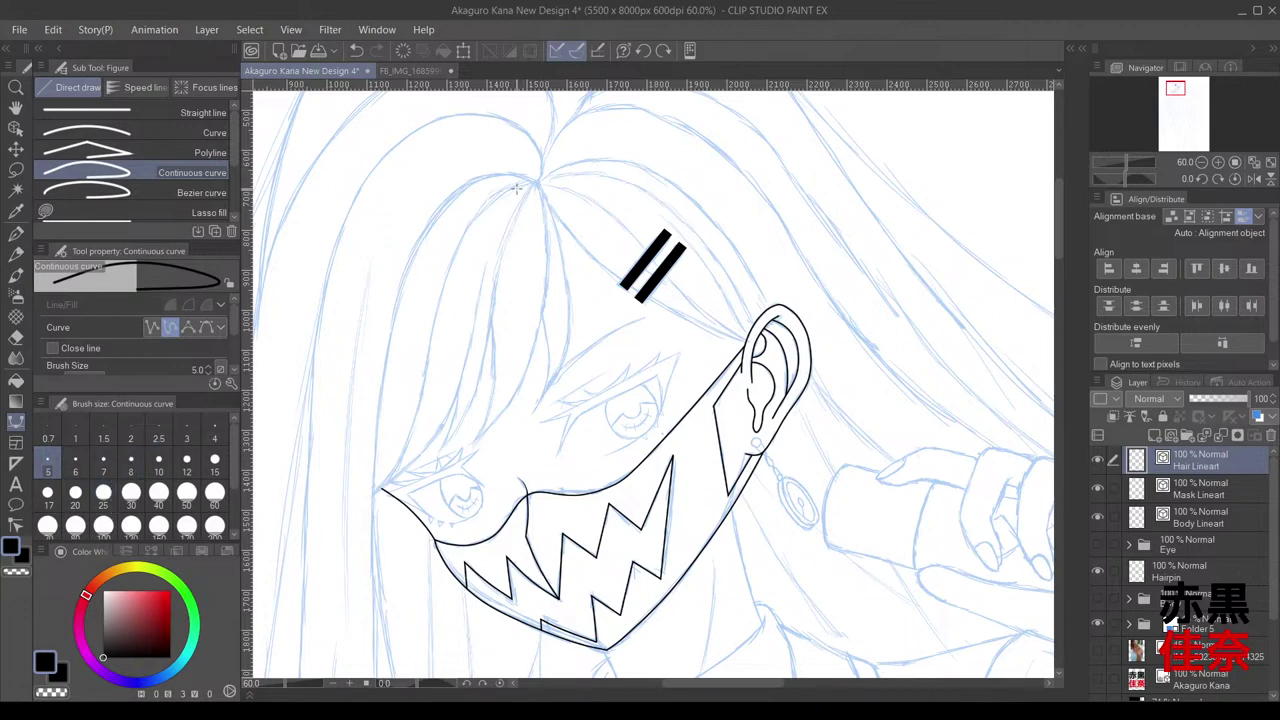
{"action": "scroll", "coordinate": [517, 188], "scroll_direction": "up", "scroll_amount": 2}
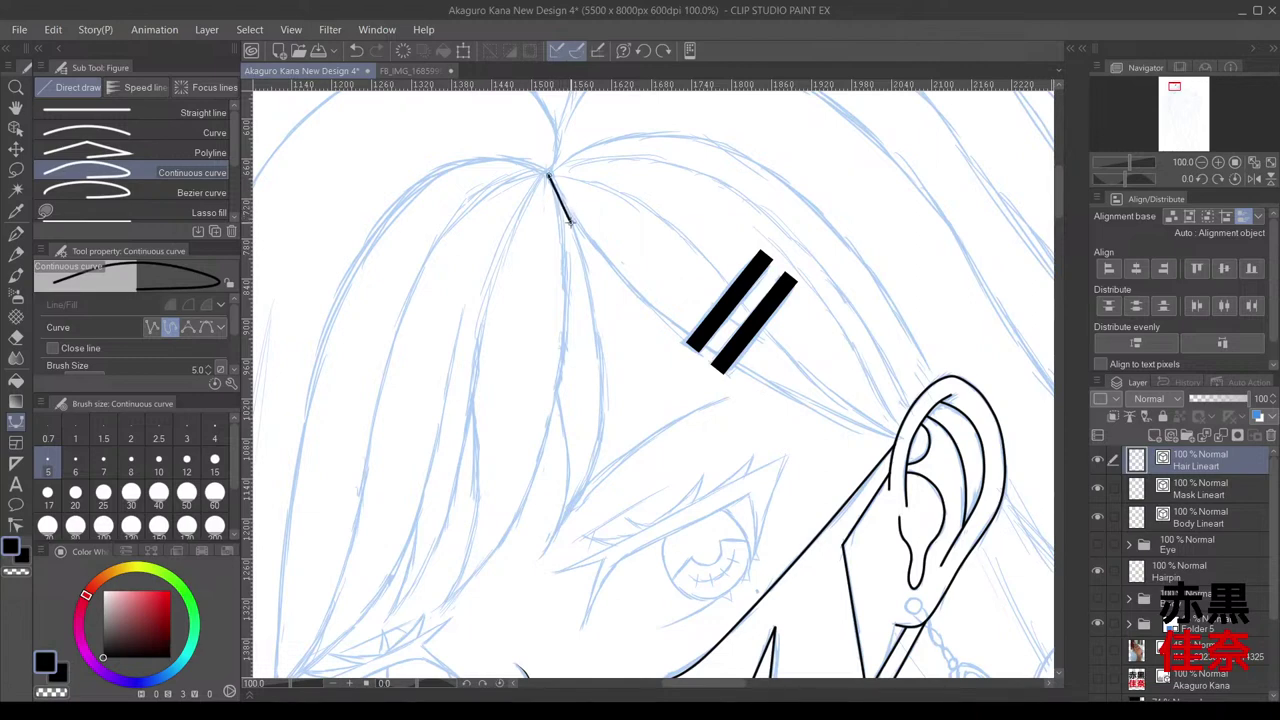
{"action": "left_click", "coordinate": [570, 222]}
{"action": "left_click", "coordinate": [589, 291]}
{"action": "left_click", "coordinate": [600, 356]}
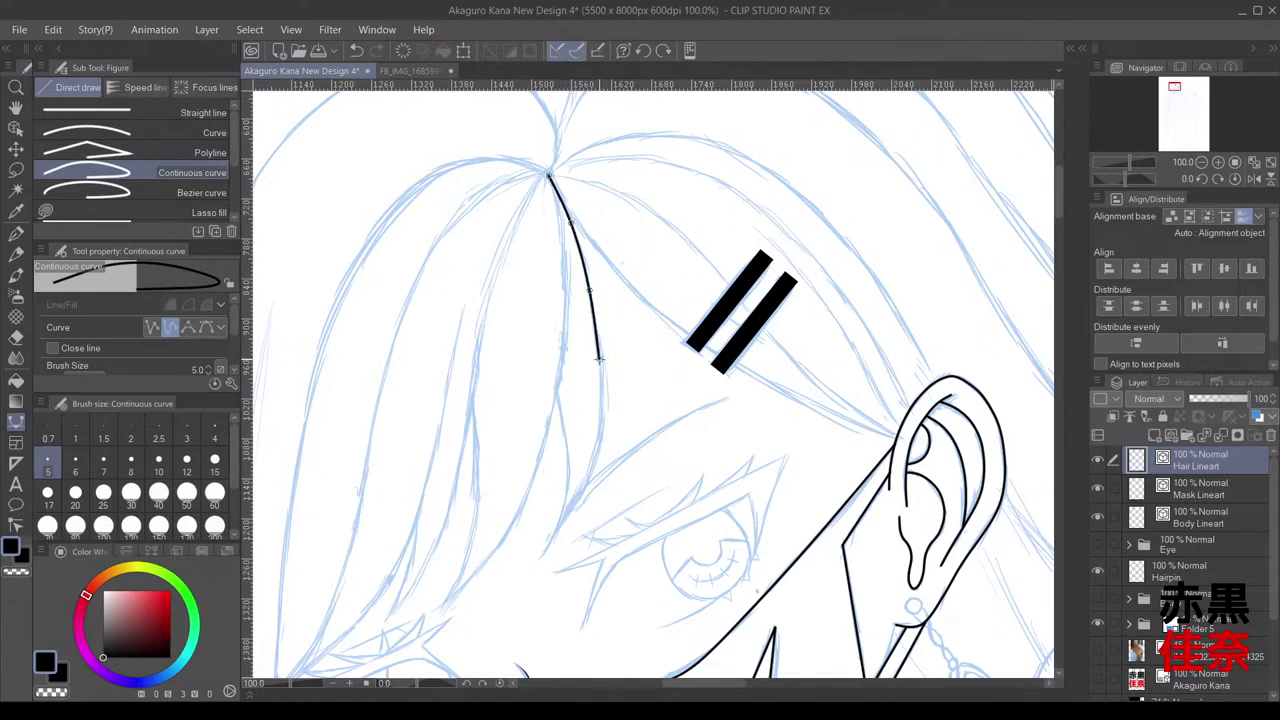
{"action": "left_click", "coordinate": [600, 425]}
{"action": "left_click", "coordinate": [586, 482]}
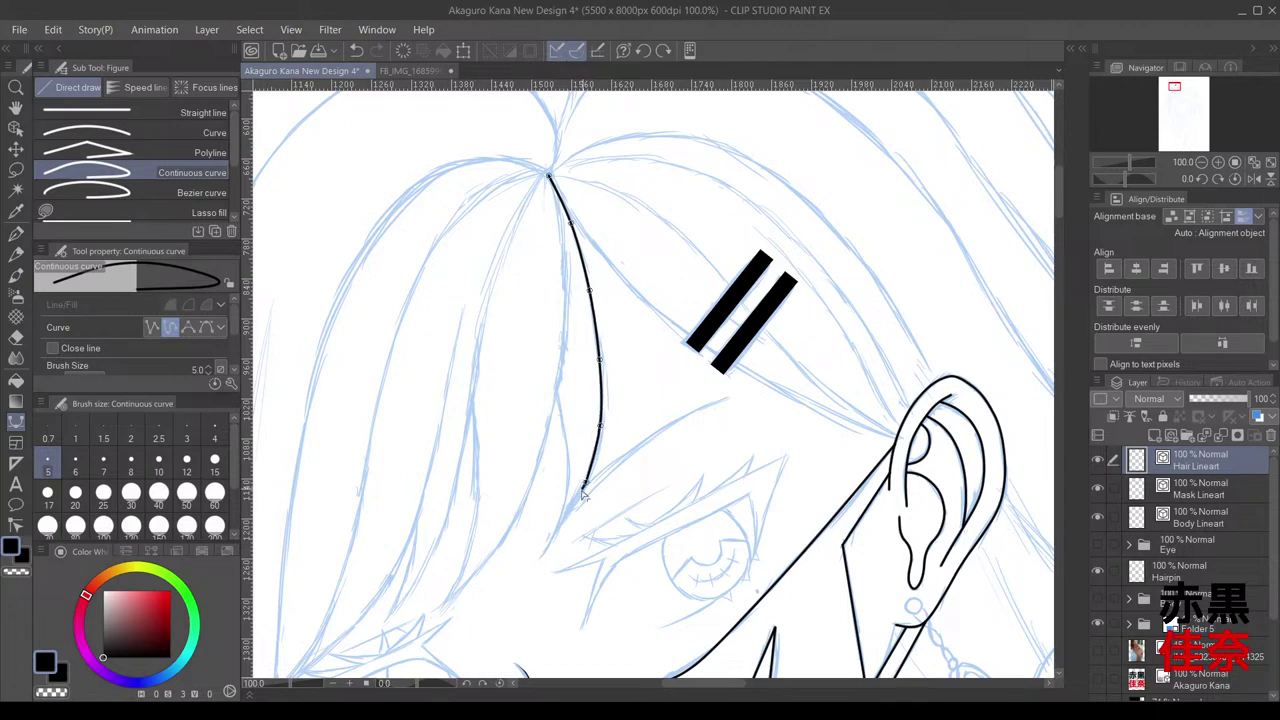
{"action": "left_click", "coordinate": [570, 510]}
{"action": "double_click", "coordinate": [540, 556]}
Step: Smooth the lower bend of the traced fringe strand by moving its control points closer to the sketch
{"action": "left_click", "coordinate": [16, 524]}
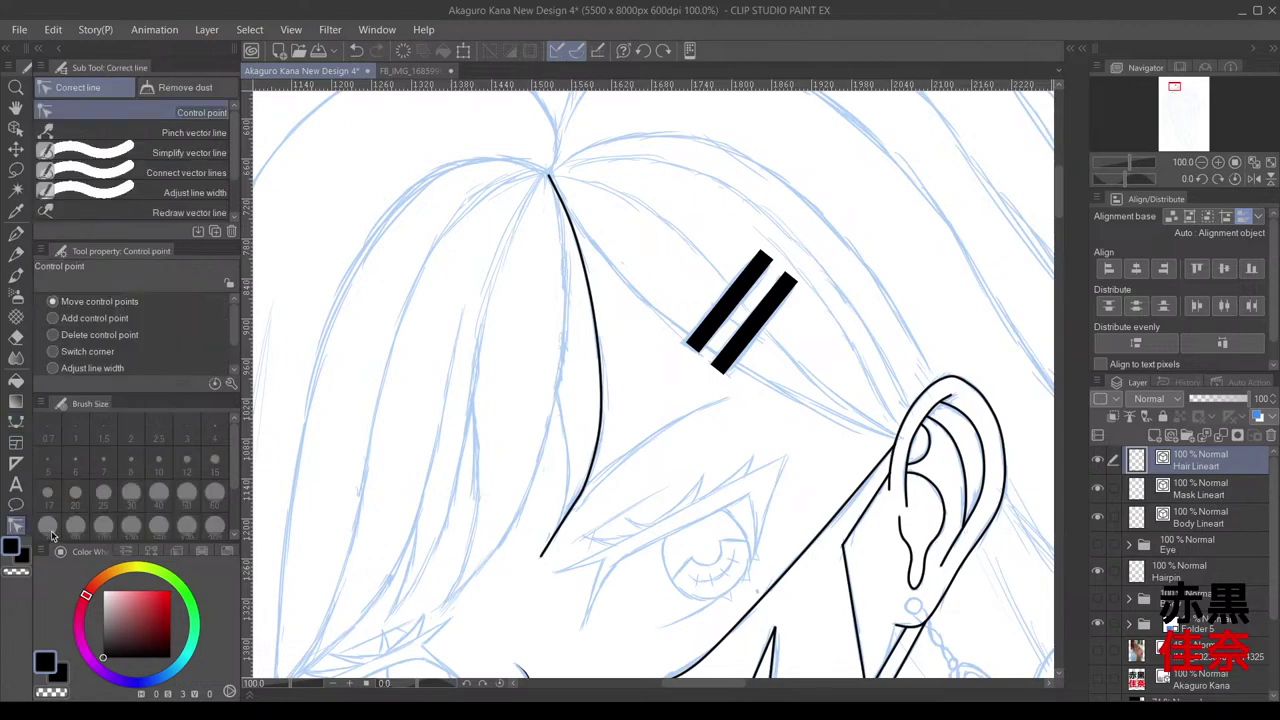
{"action": "scroll", "coordinate": [478, 595], "scroll_direction": "down", "scroll_amount": 2}
{"action": "scroll", "coordinate": [575, 560], "scroll_direction": "up", "scroll_amount": 4}
{"action": "scroll", "coordinate": [565, 543], "scroll_direction": "up", "scroll_amount": 1}
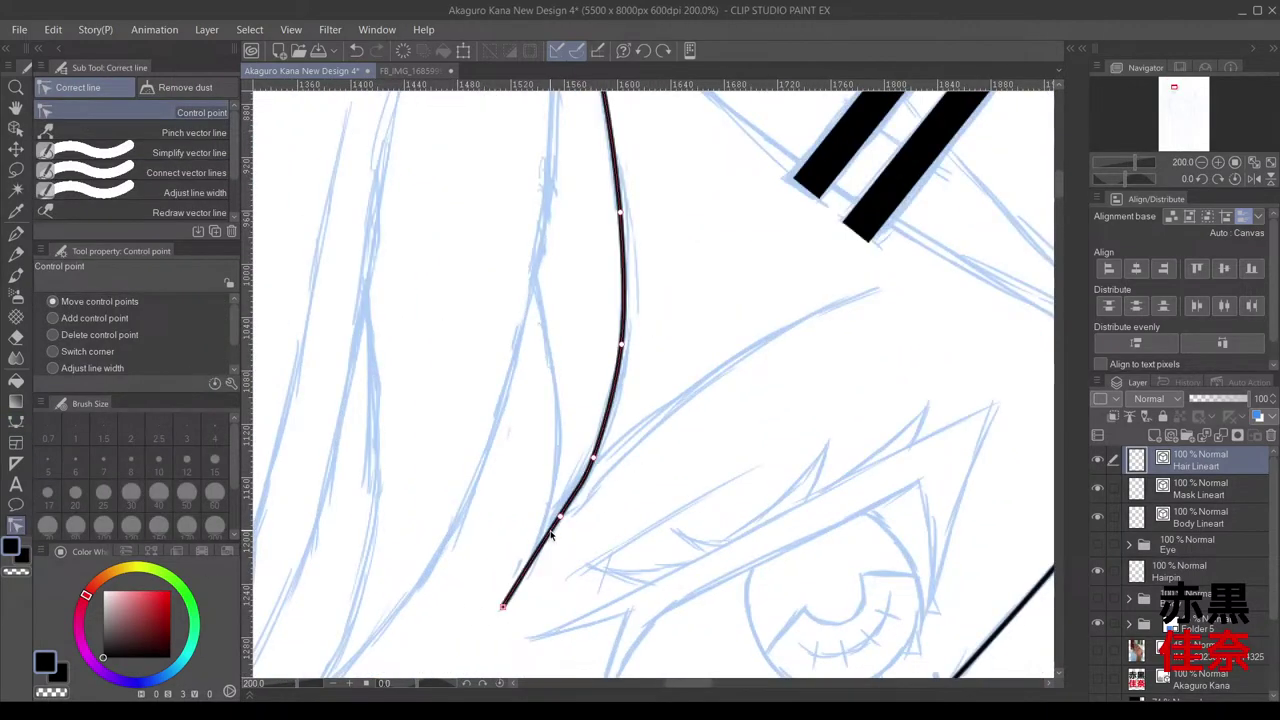
{"action": "left_click_drag", "start_coordinate": [555, 545], "coordinate": [571, 524]}
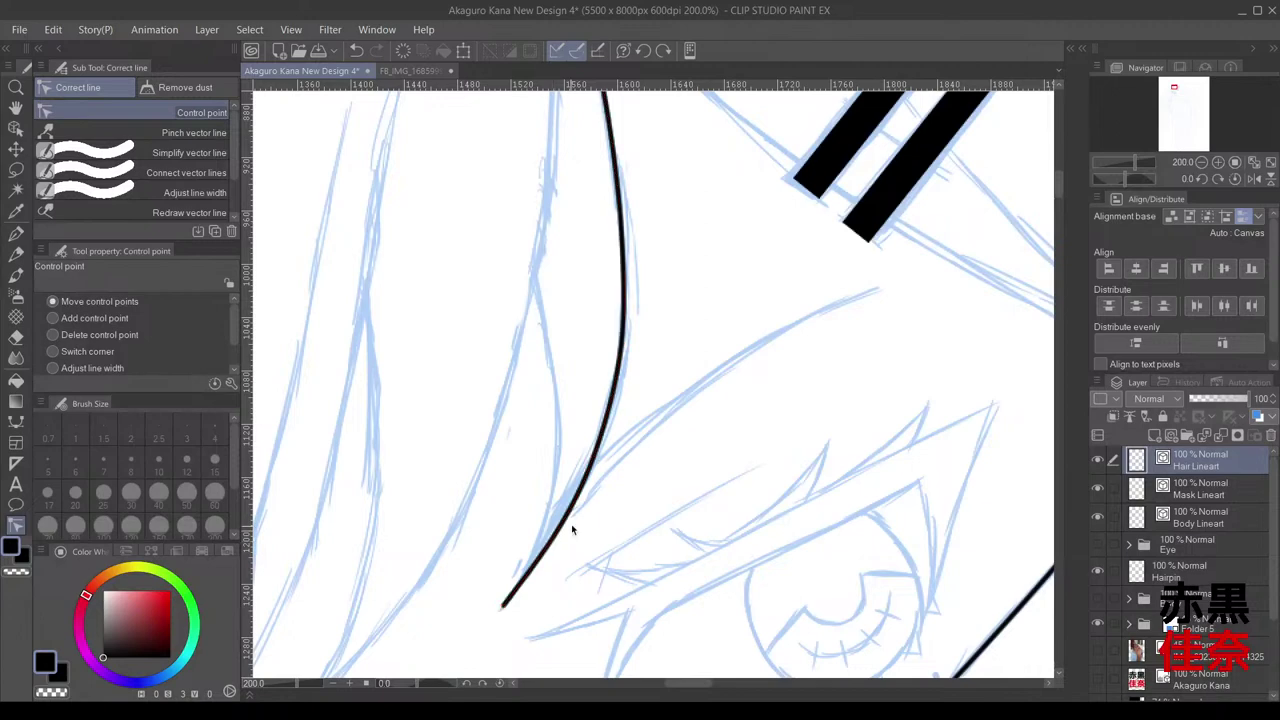
{"action": "key", "text": "ctrl+z"}
{"action": "left_click_drag", "start_coordinate": [594, 457], "coordinate": [600, 455]}
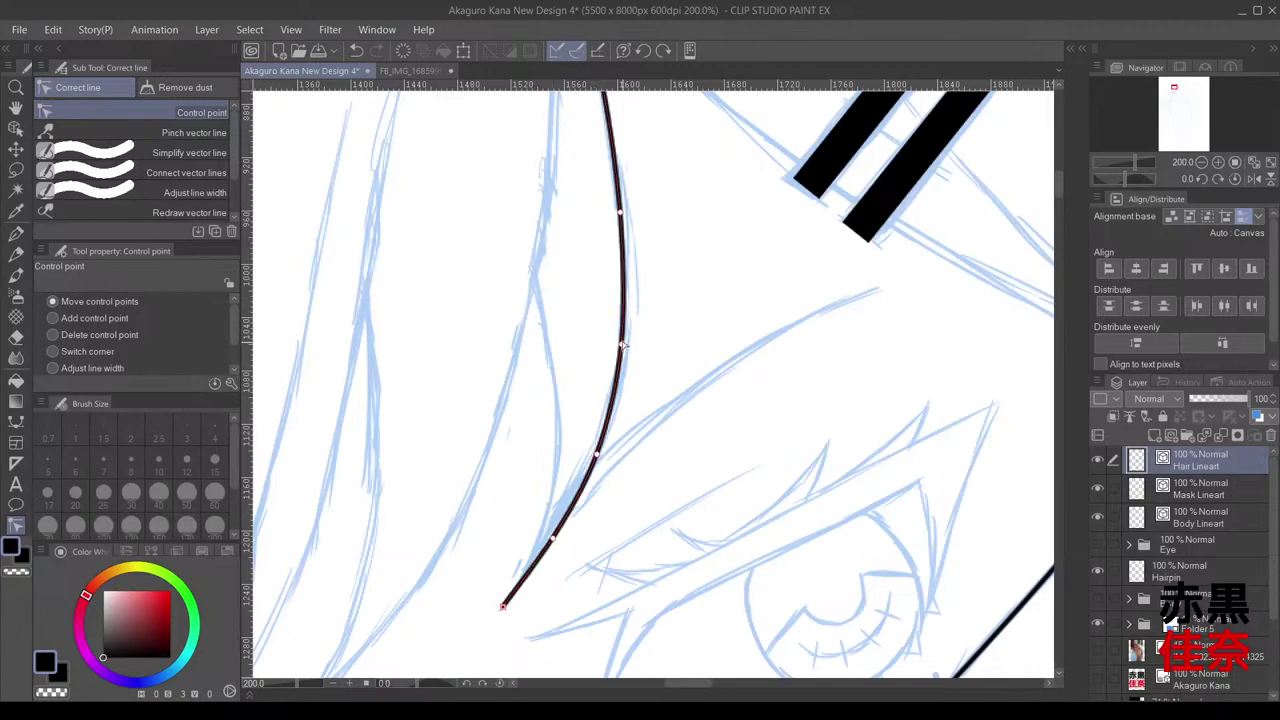
{"action": "left_click_drag", "start_coordinate": [622, 345], "coordinate": [623, 341]}
{"action": "mouse_move", "coordinate": [597, 454]}
{"action": "left_mouse_down"}
{"action": "mouse_move", "coordinate": [604, 440]}
{"action": "mouse_move", "coordinate": [598, 453]}
{"action": "left_mouse_up"}
{"action": "left_click_drag", "start_coordinate": [553, 538], "coordinate": [551, 542]}
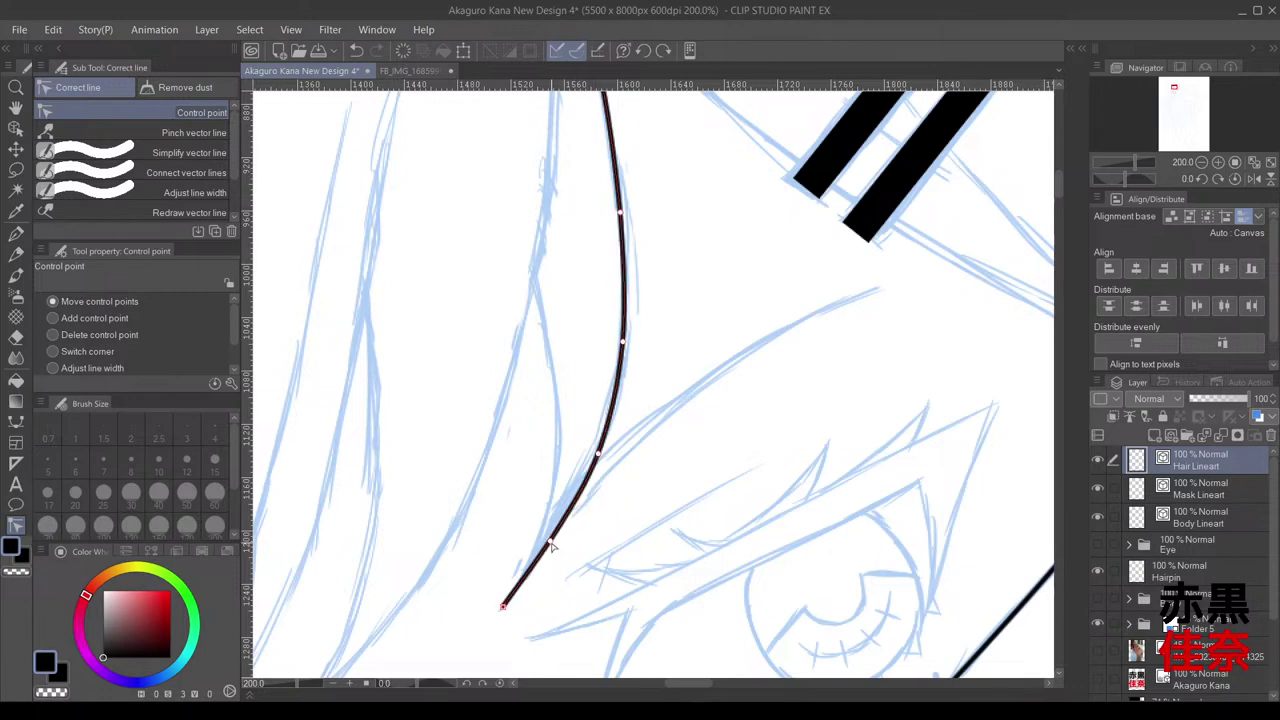
{"action": "key", "text": "ctrl+minus"}
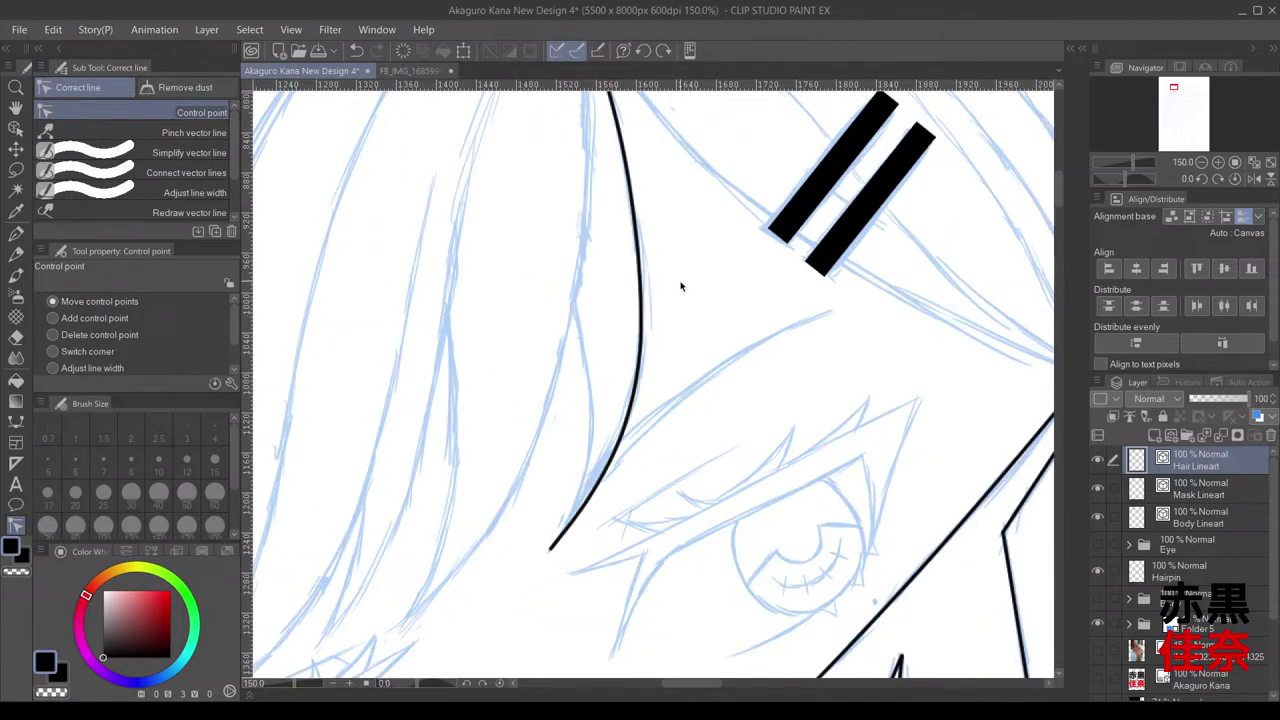
Step: Adjust the control points along the middle of the fringe strand to even out its outward bulge
{"action": "left_click_drag", "start_coordinate": [687, 285], "coordinate": [679, 419]}
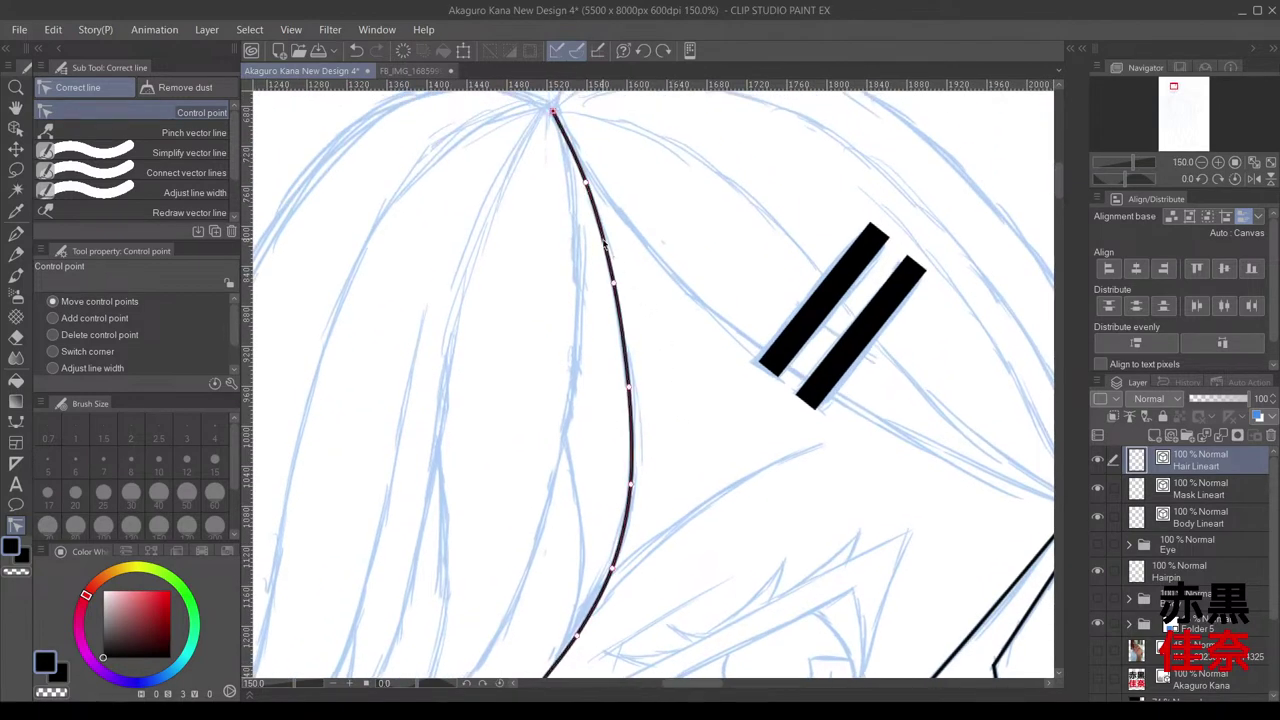
{"action": "left_click_drag", "start_coordinate": [614, 282], "coordinate": [615, 283]}
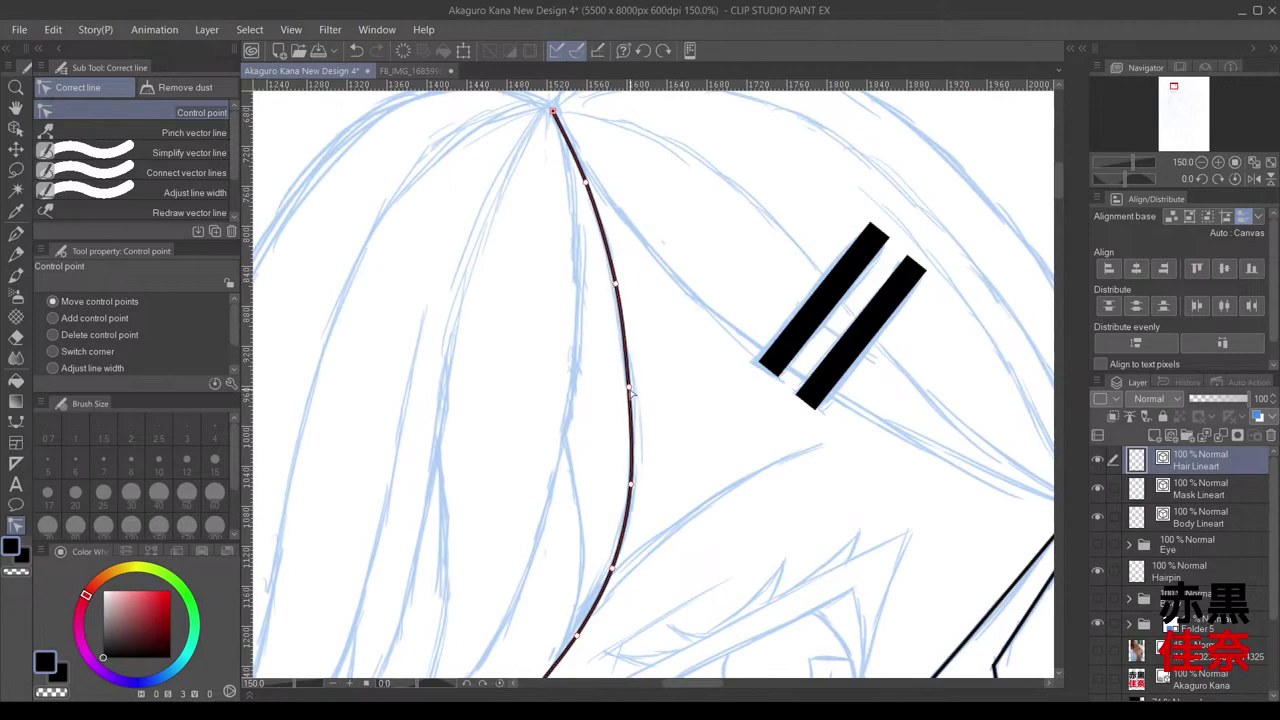
{"action": "left_click_drag", "start_coordinate": [629, 387], "coordinate": [632, 391]}
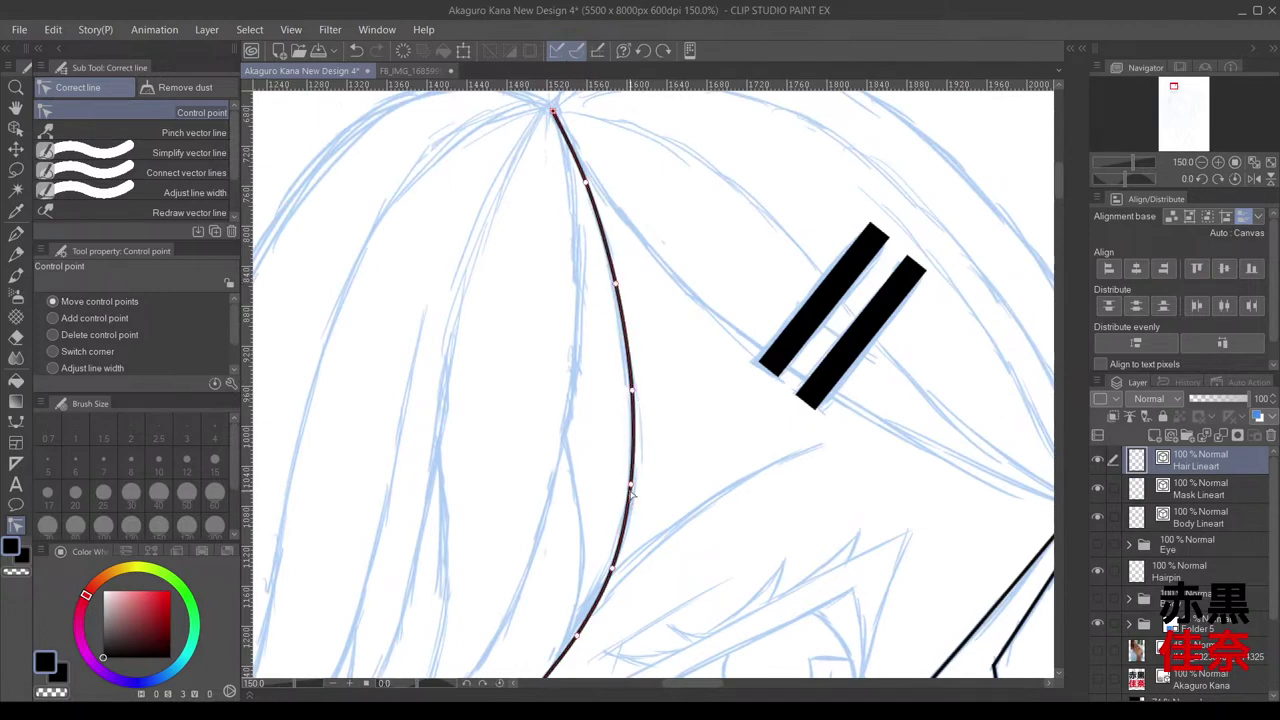
{"action": "left_click_drag", "start_coordinate": [631, 484], "coordinate": [631, 494]}
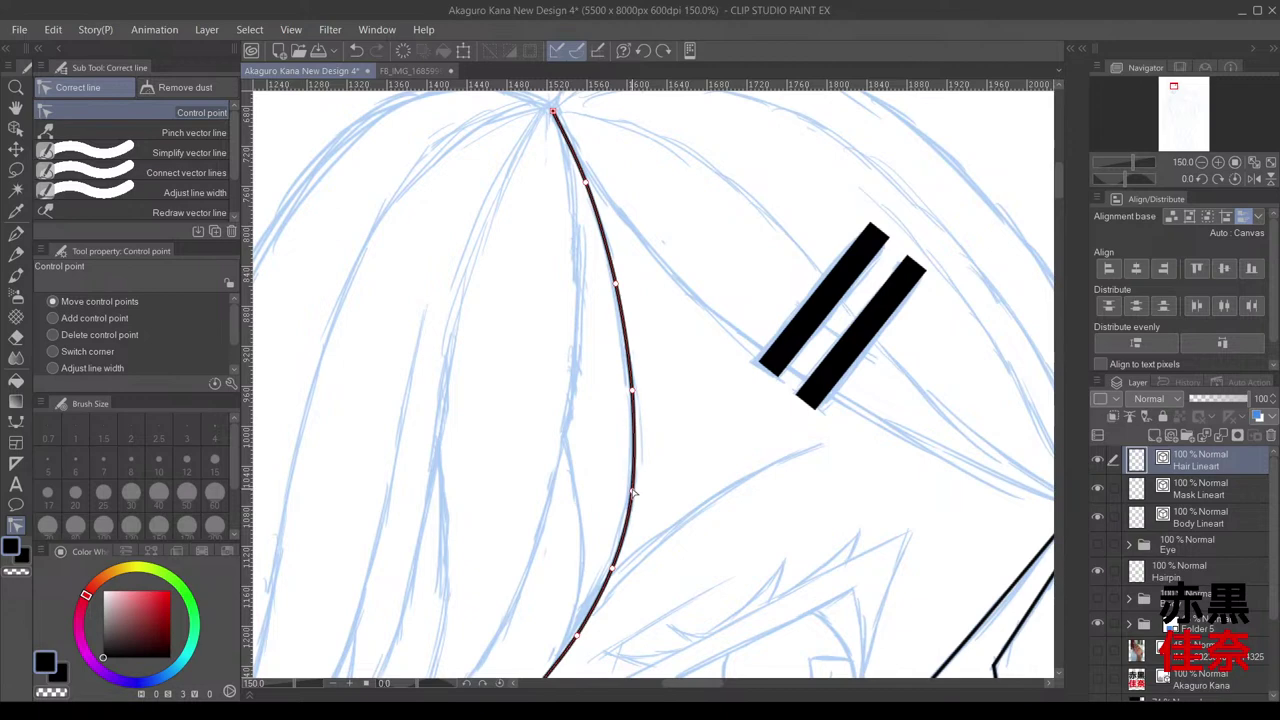
{"action": "left_click_drag", "start_coordinate": [616, 561], "coordinate": [614, 566]}
{"action": "left_click_drag", "start_coordinate": [635, 488], "coordinate": [633, 483]}
Step: Fine-tune the fringe strand's curve near its lower tip, and nudge the control points at its widest part outward
{"action": "scroll", "coordinate": [663, 528], "scroll_direction": "down", "scroll_amount": 3}
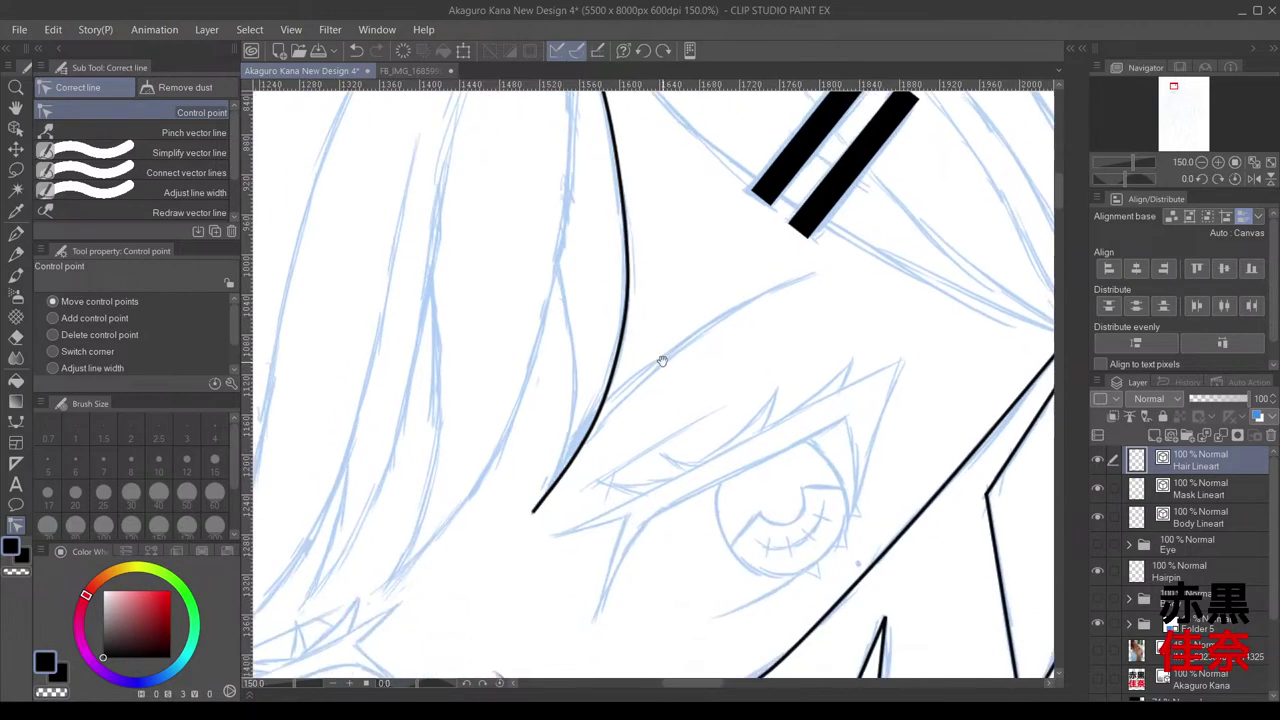
{"action": "left_click_drag", "start_coordinate": [606, 396], "coordinate": [603, 399]}
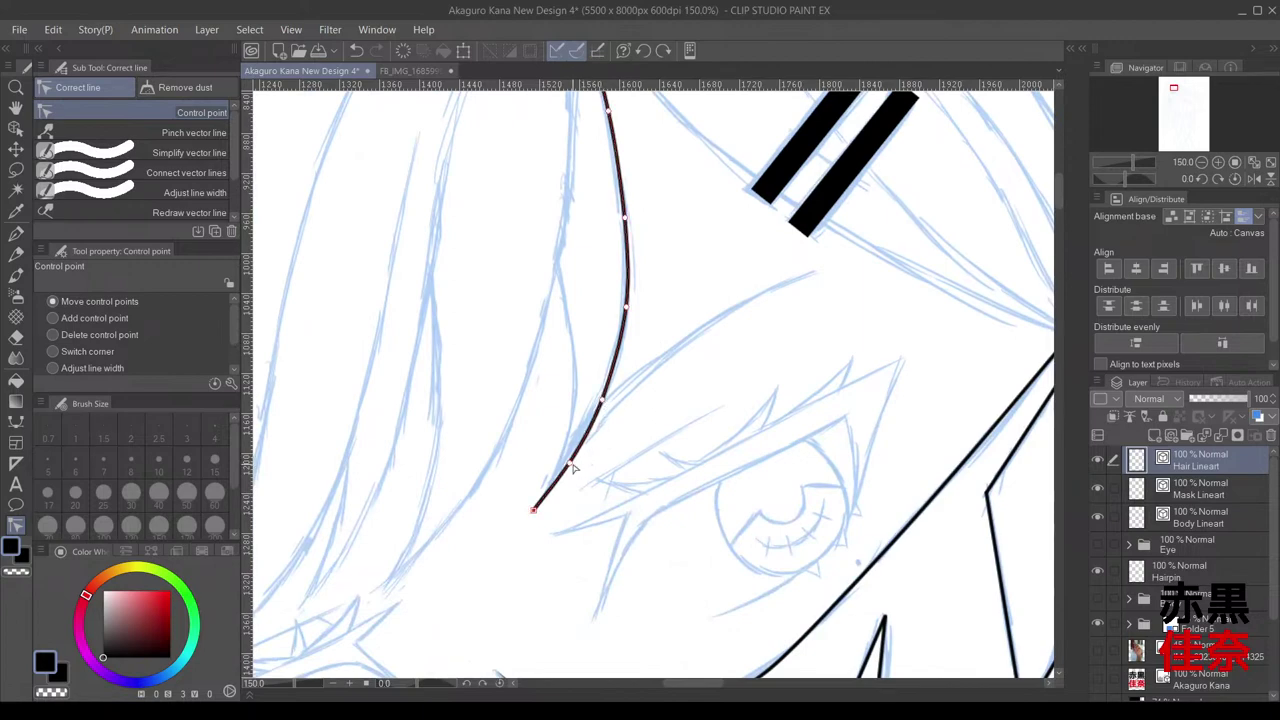
{"action": "mouse_move", "coordinate": [570, 463]}
{"action": "left_mouse_down"}
{"action": "mouse_move", "coordinate": [573, 452]}
{"action": "mouse_move", "coordinate": [572, 470]}
{"action": "left_mouse_up"}
{"action": "left_click_drag", "start_coordinate": [606, 404], "coordinate": [605, 398]}
{"action": "scroll", "coordinate": [587, 446], "scroll_direction": "down", "scroll_amount": 1}
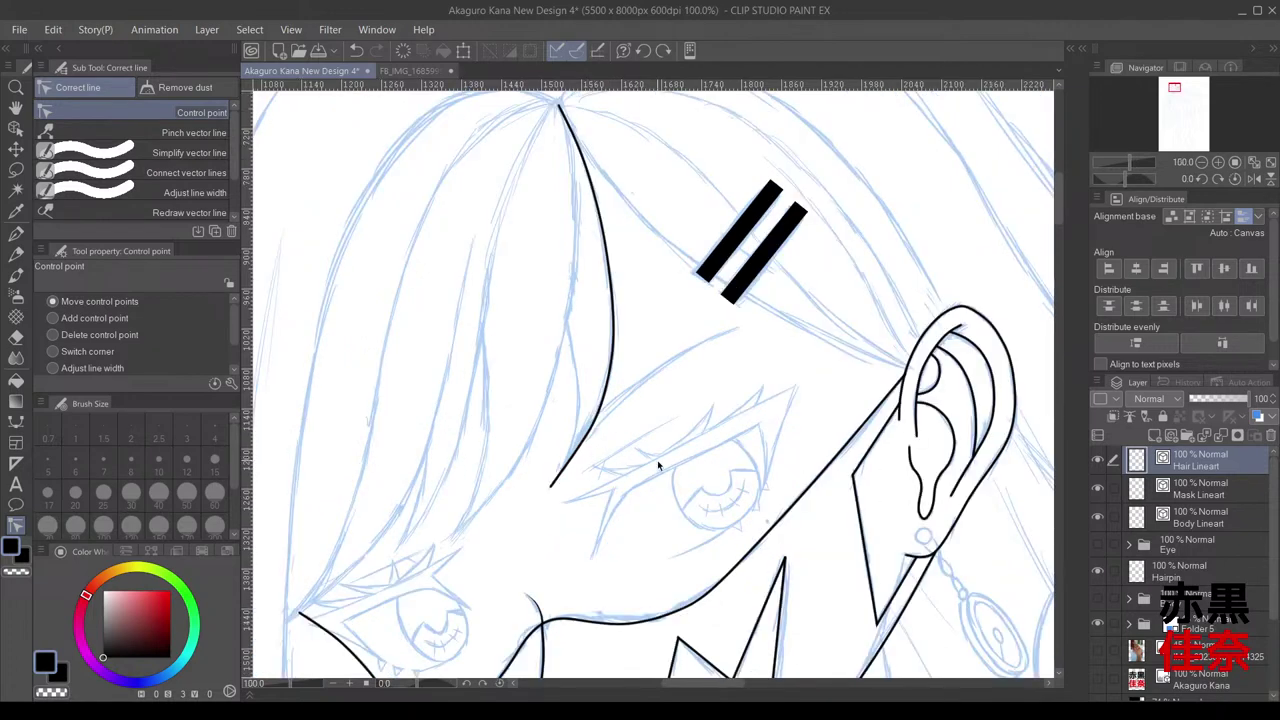
{"action": "scroll", "coordinate": [621, 462], "scroll_direction": "up", "scroll_amount": 1}
{"action": "left_click_drag", "start_coordinate": [549, 456], "coordinate": [553, 461]}
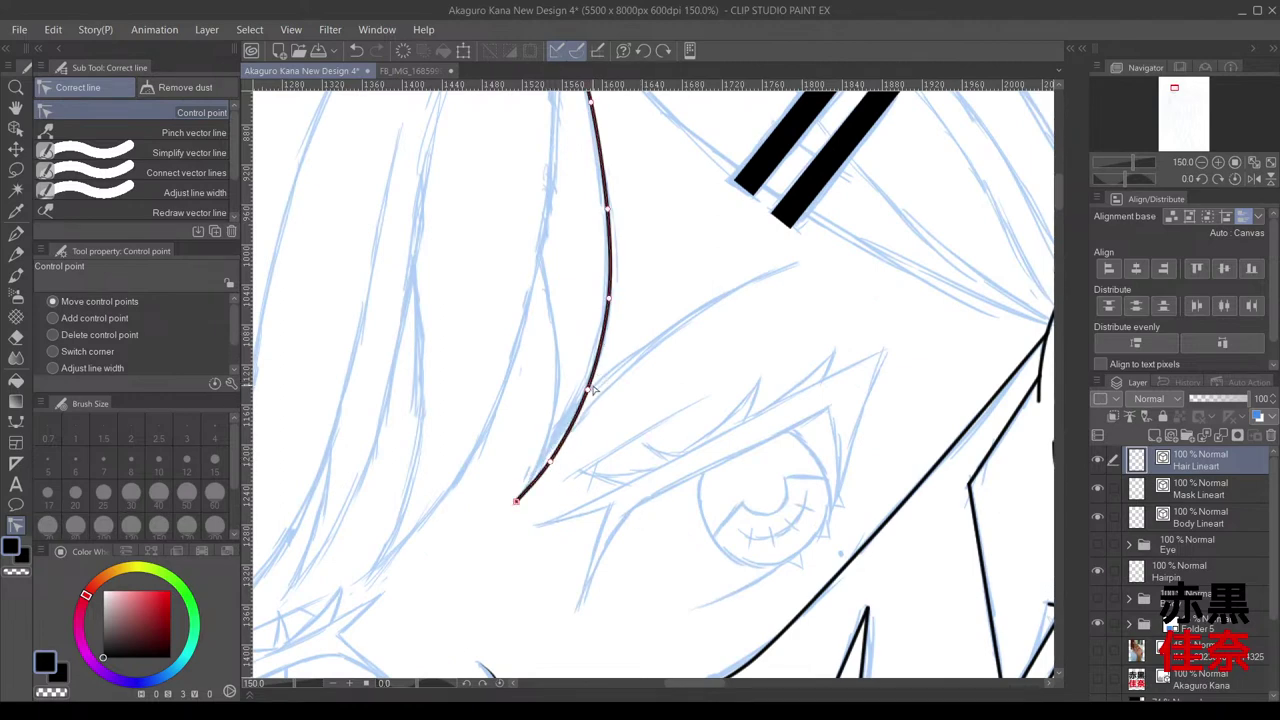
{"action": "left_click_drag", "start_coordinate": [589, 389], "coordinate": [591, 390]}
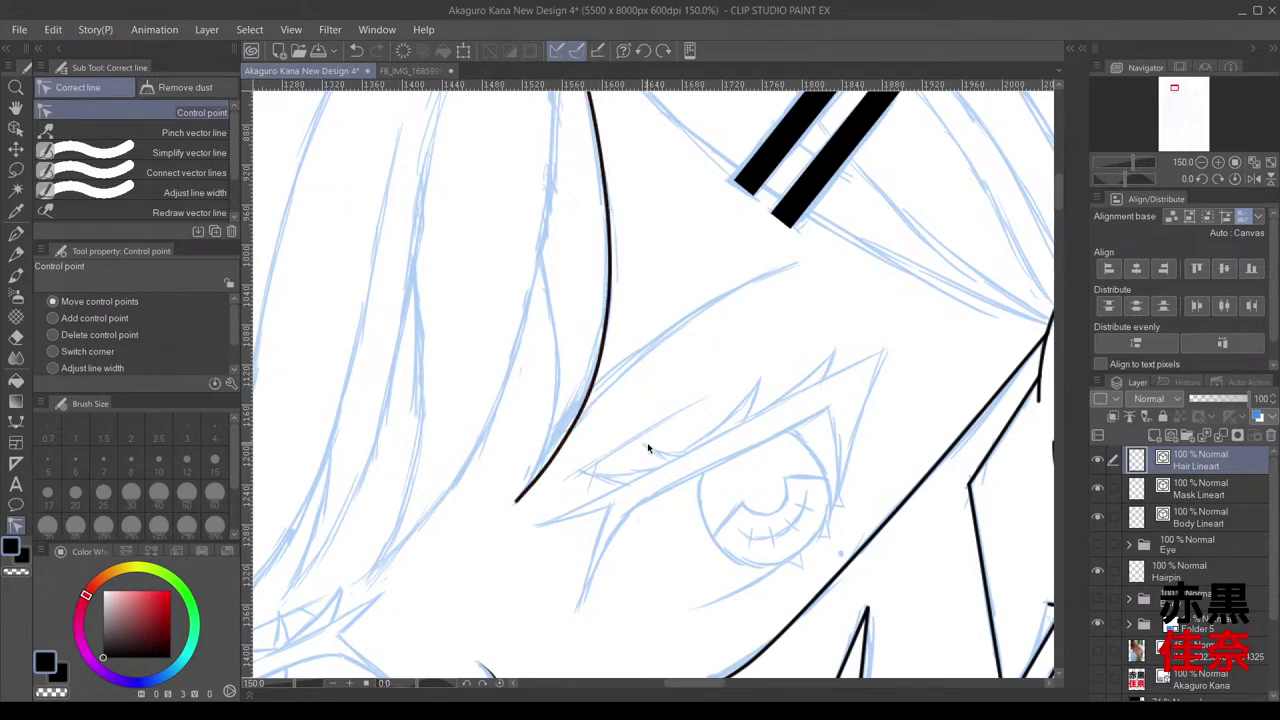
{"action": "scroll", "coordinate": [647, 442], "scroll_direction": "down", "scroll_amount": 2}
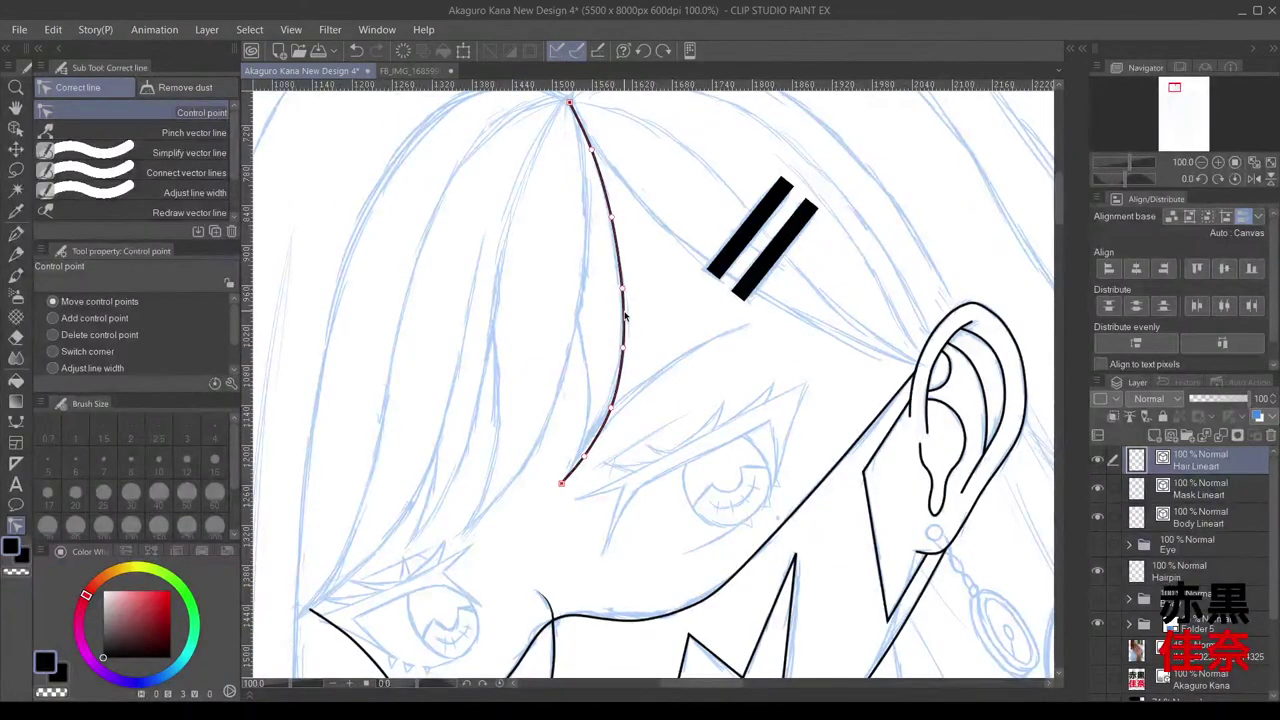
{"action": "left_click_drag", "start_coordinate": [625, 346], "coordinate": [626, 348]}
{"action": "left_click_drag", "start_coordinate": [622, 288], "coordinate": [627, 288]}
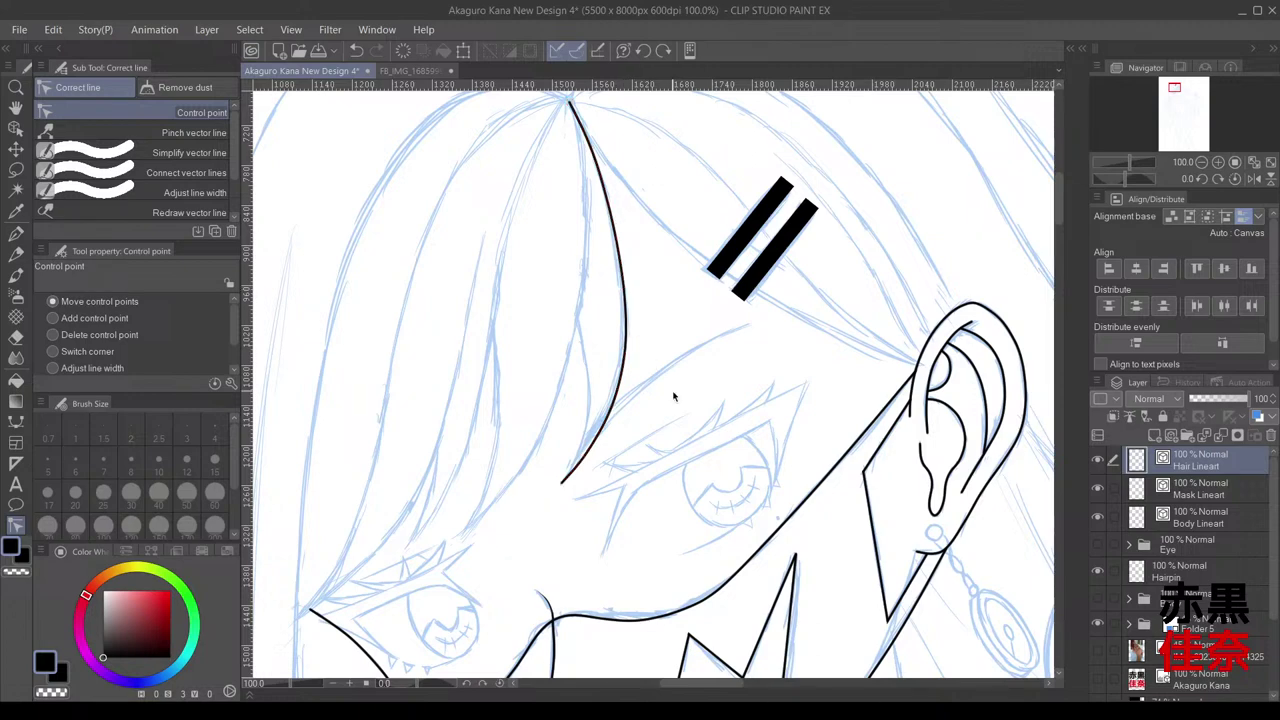
Step: Remove the traced fringe strand from the Hair Lineart layer
{"action": "left_click_drag", "start_coordinate": [558, 260], "coordinate": [580, 265]}
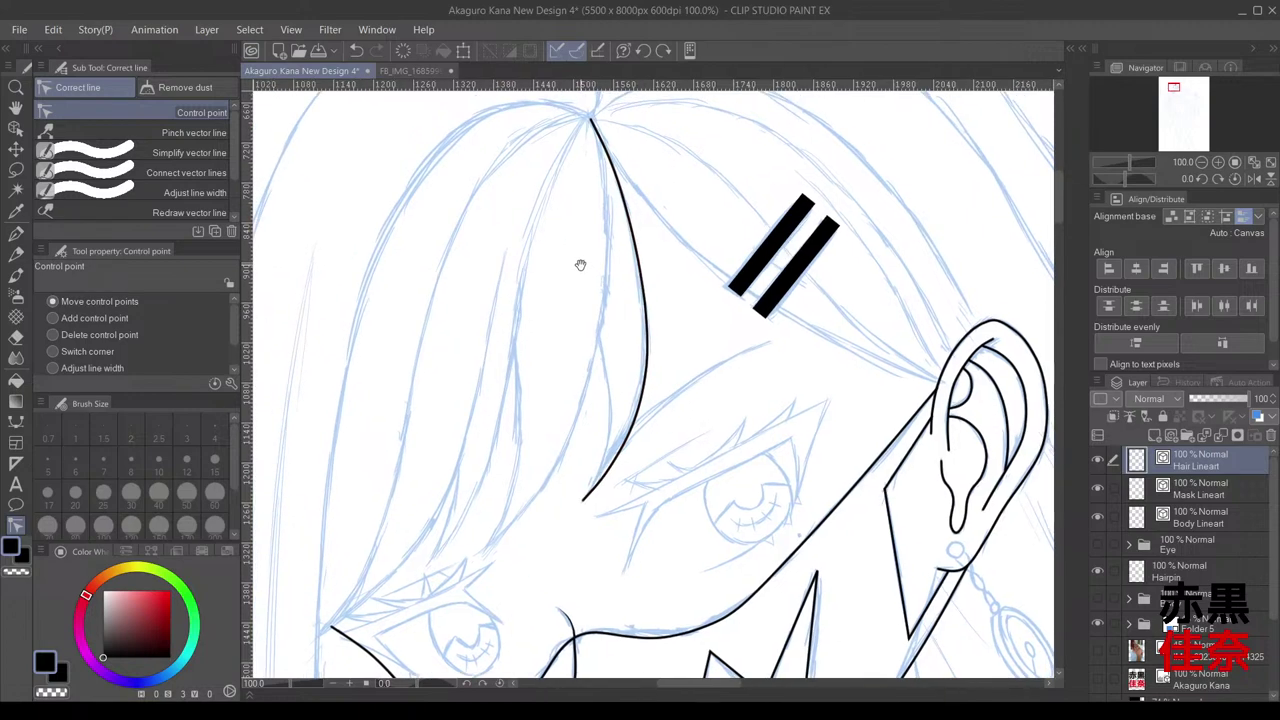
{"action": "key", "text": "ctrl+z"}
{"action": "mouse_move", "coordinate": [586, 138]}
{"action": "left_mouse_down"}
{"action": "mouse_move", "coordinate": [641, 257]}
{"action": "mouse_move", "coordinate": [638, 417]}
{"action": "mouse_move", "coordinate": [612, 502]}
{"action": "mouse_move", "coordinate": [557, 499]}
{"action": "left_mouse_up"}
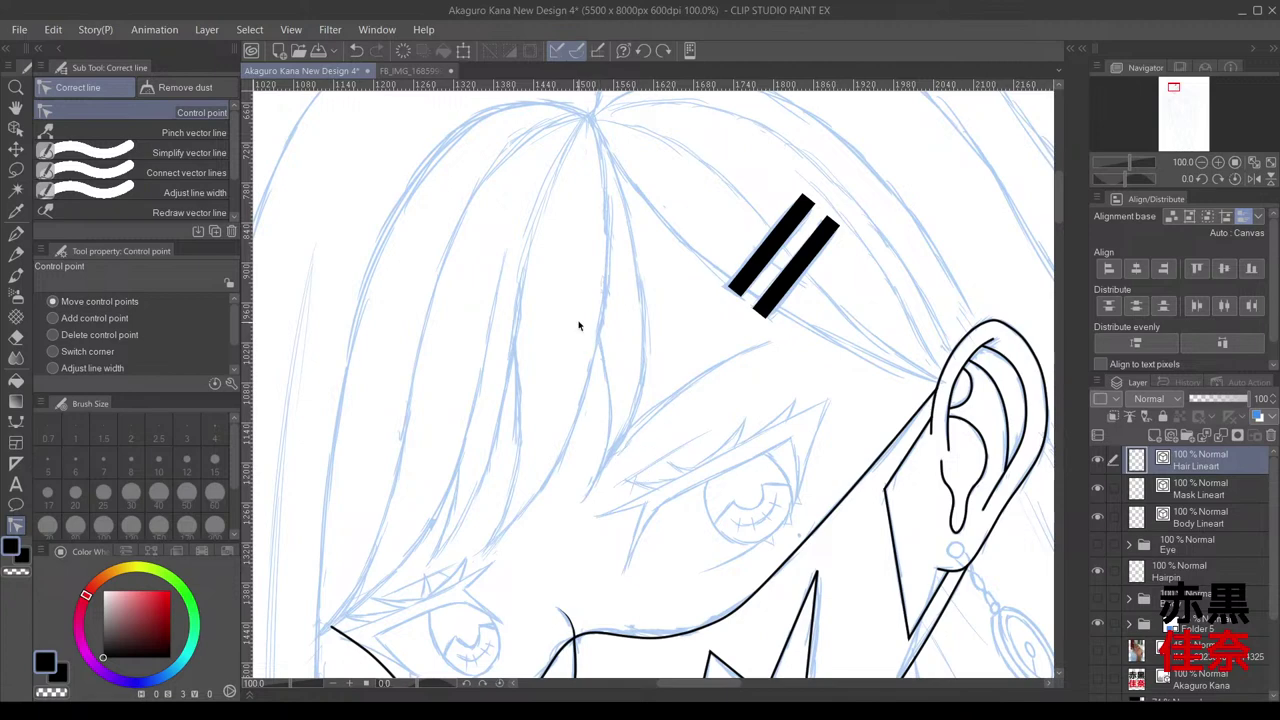
Step: With the Curve tool, draw two fringe strands from the hair parting, one ending beside the hairpin-side eye, the other above the nose bridge
{"action": "left_click", "coordinate": [16, 421]}
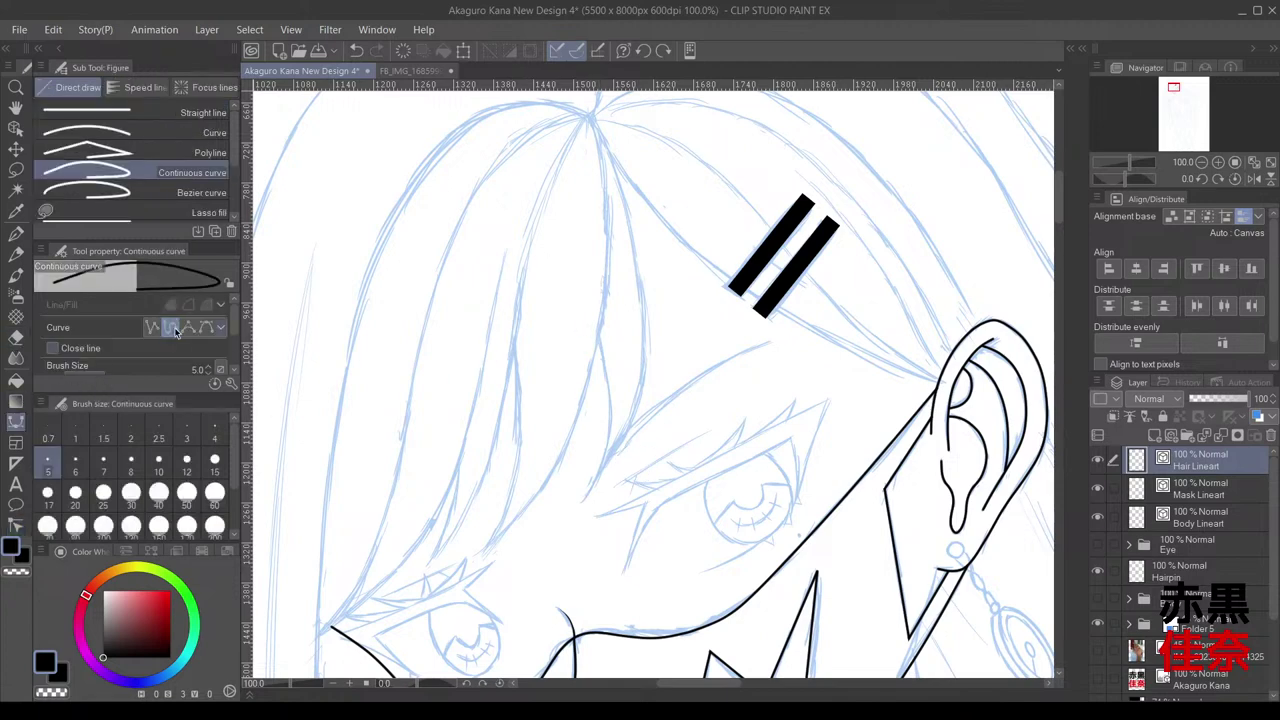
{"action": "left_click", "coordinate": [213, 131]}
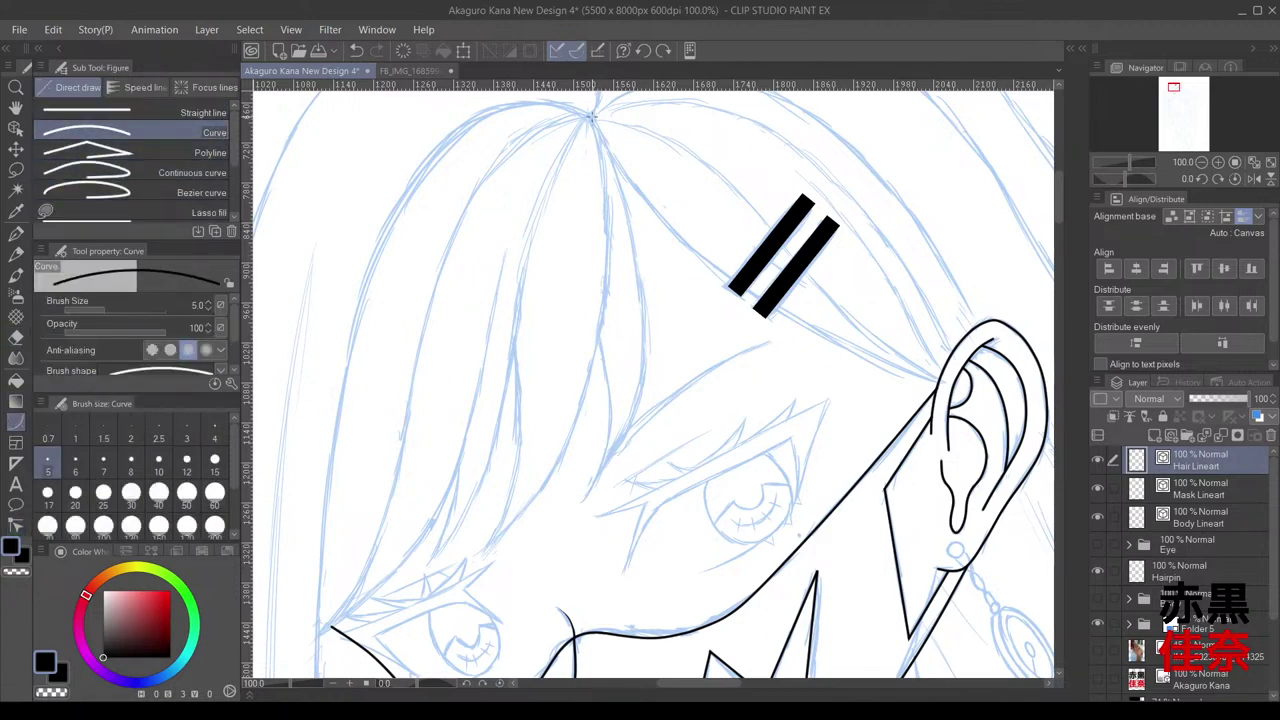
{"action": "left_click_drag", "start_coordinate": [590, 117], "coordinate": [581, 503]}
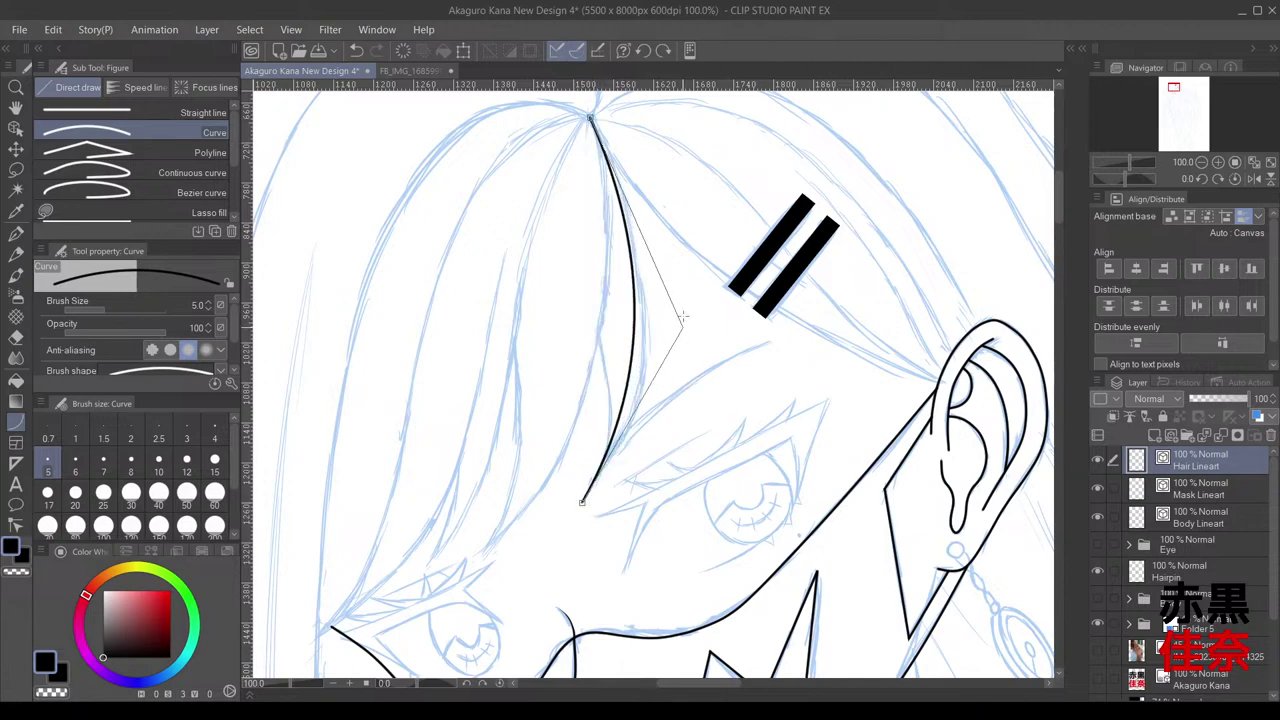
{"action": "left_click", "coordinate": [704, 368]}
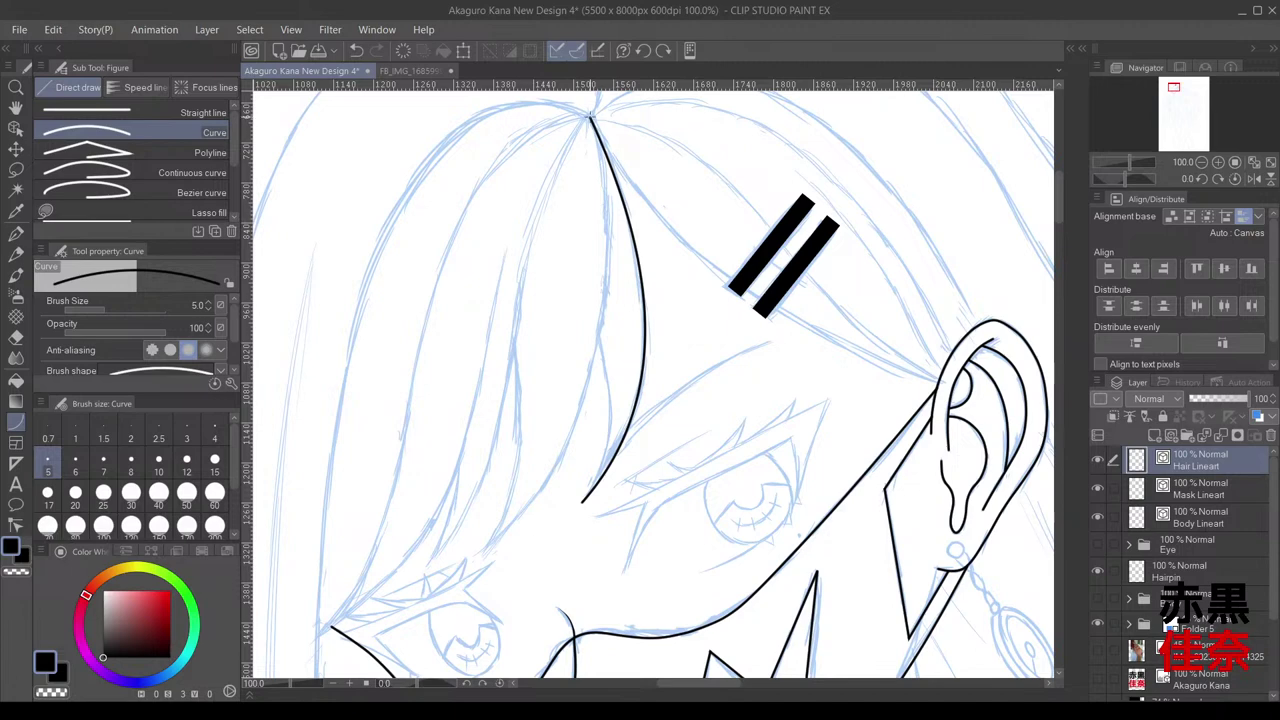
{"action": "mouse_move", "coordinate": [589, 120]}
{"action": "left_mouse_down"}
{"action": "mouse_move", "coordinate": [581, 278]}
{"action": "mouse_move", "coordinate": [507, 527]}
{"action": "mouse_move", "coordinate": [484, 553]}
{"action": "left_mouse_up"}
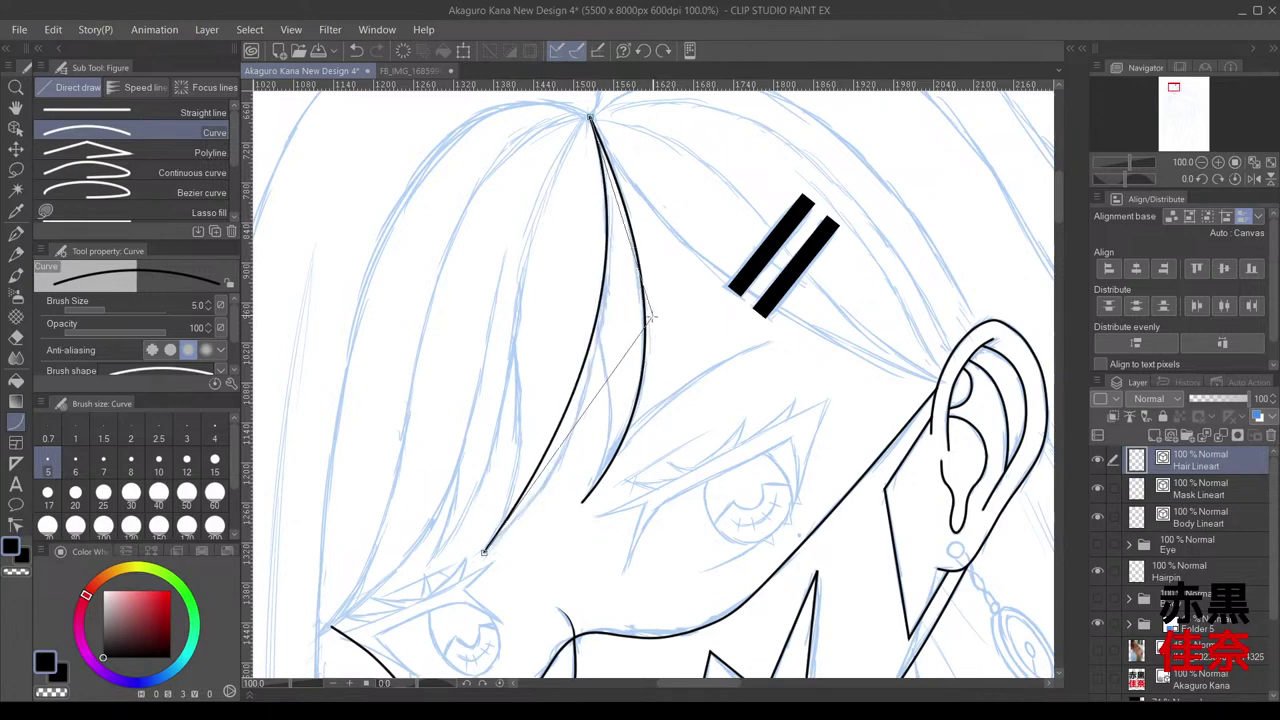
{"action": "left_click", "coordinate": [651, 404]}
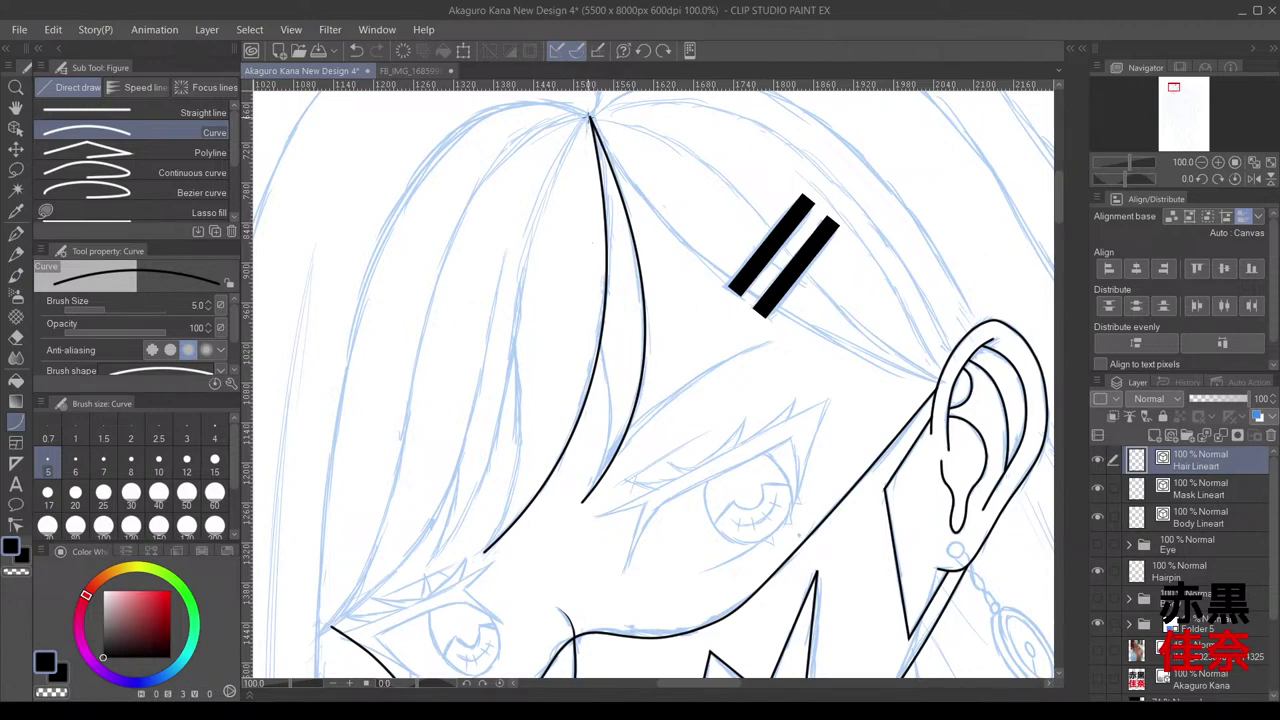
Step: Draw a third curved fringe strand from the hair parting down to just above the other eye, bowing it away from the first two
{"action": "left_click_drag", "start_coordinate": [590, 117], "coordinate": [444, 547]}
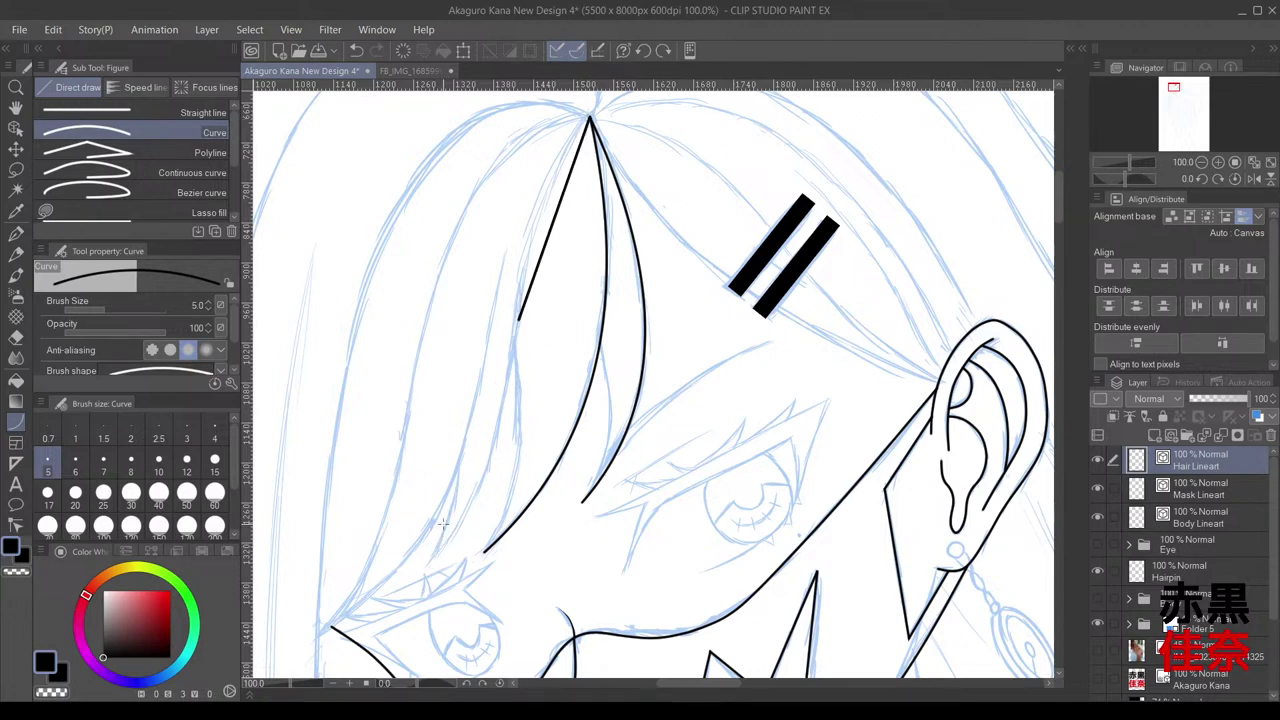
{"action": "key", "text": "ctrl+z"}
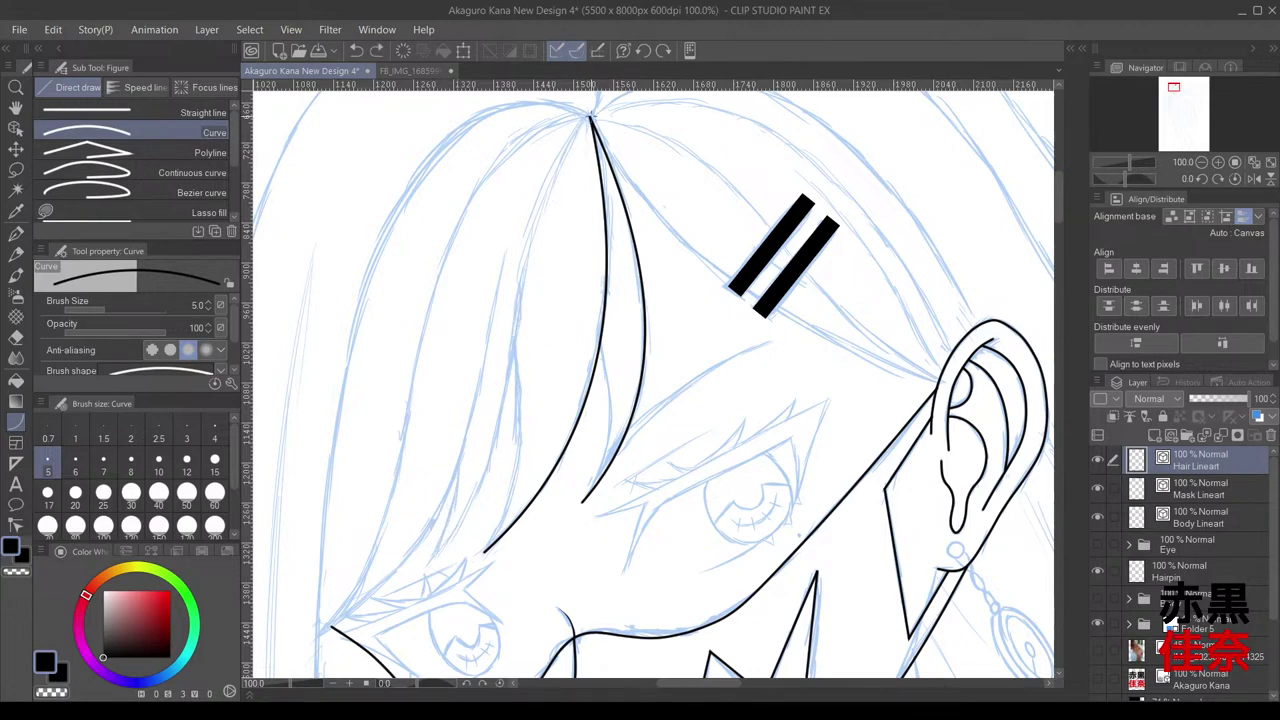
{"action": "left_click_drag", "start_coordinate": [579, 158], "coordinate": [430, 563]}
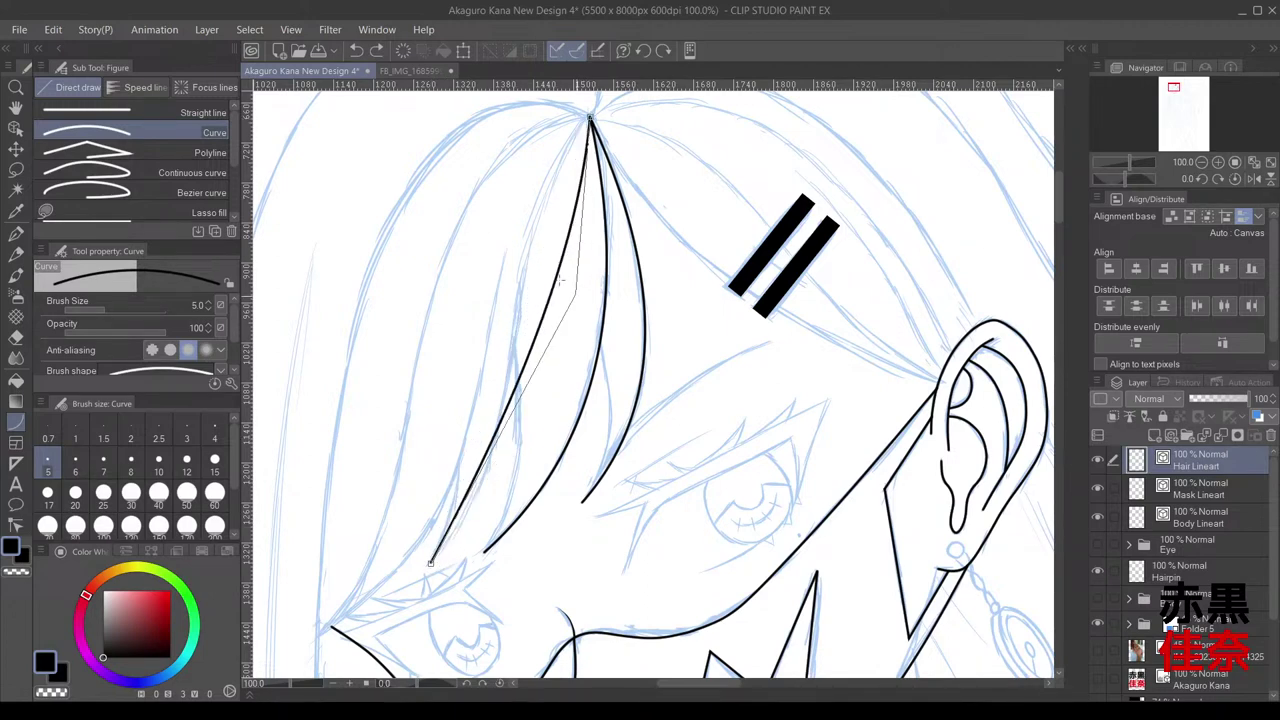
{"action": "left_click", "coordinate": [521, 188]}
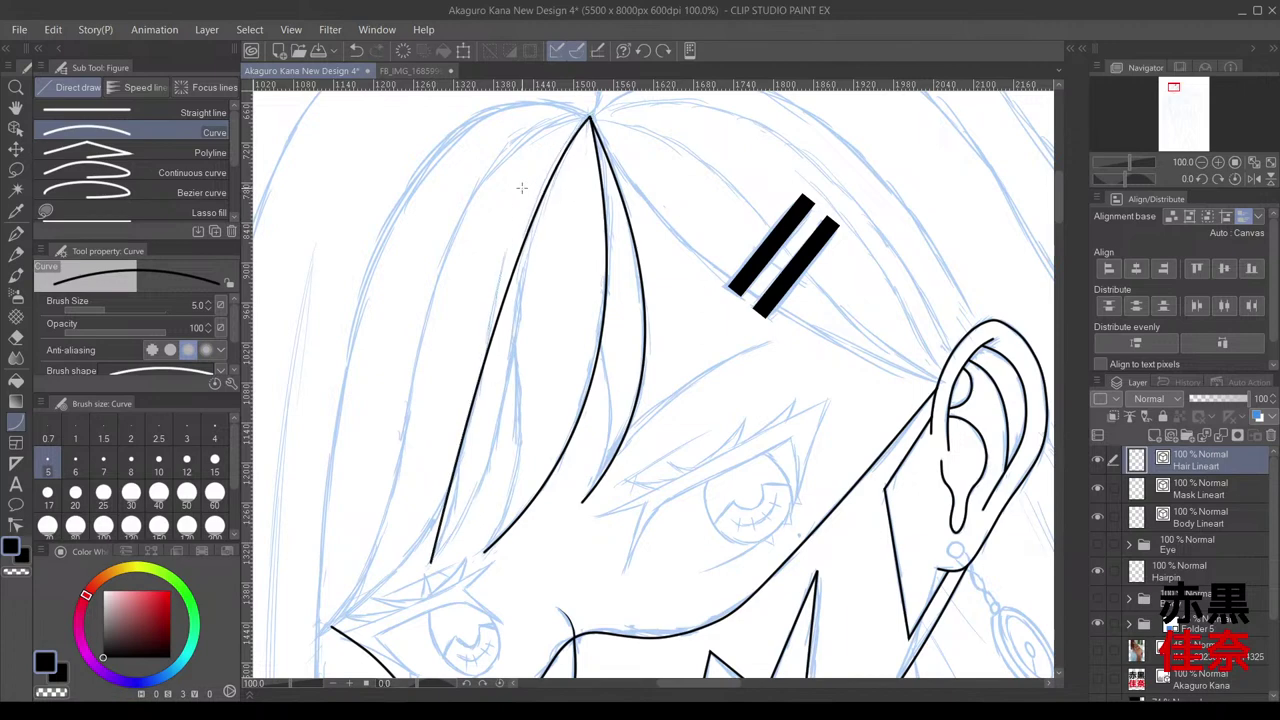
{"action": "left_click", "coordinate": [15, 524]}
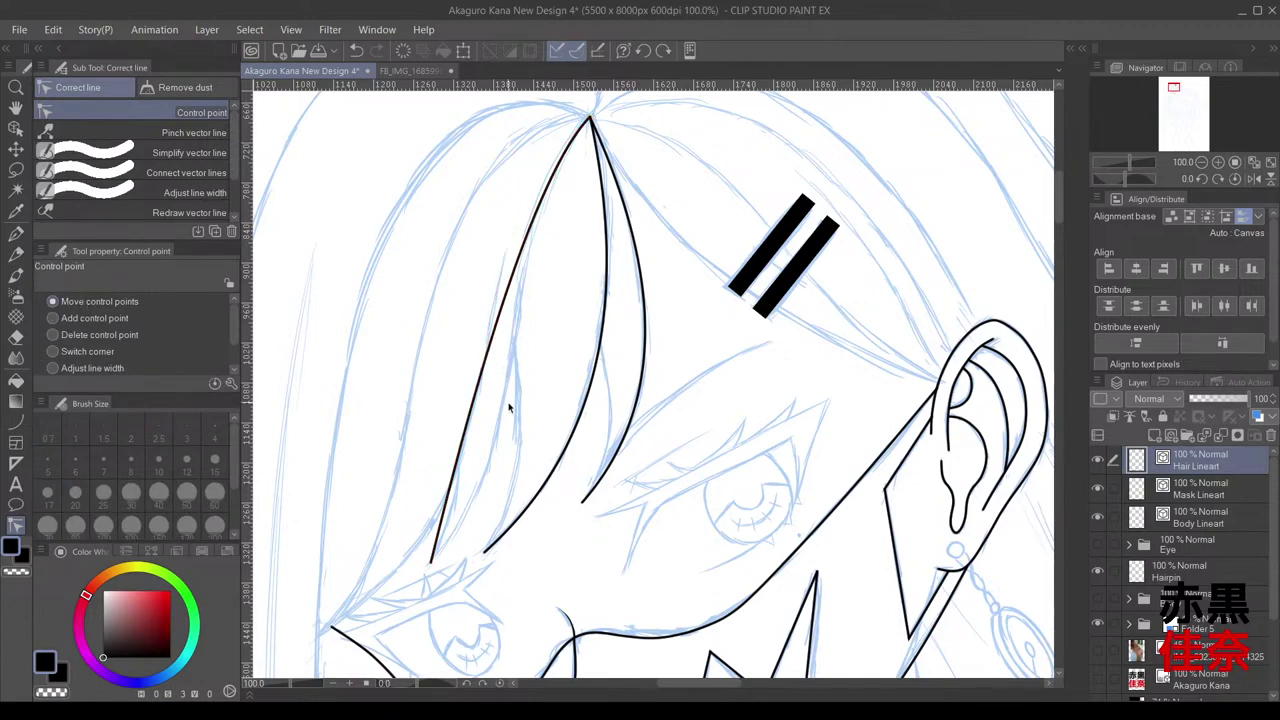
Step: Reshape the third fringe strand into an S-curve along the sketch by moving its upper and lower control points
{"action": "mouse_move", "coordinate": [466, 429]}
{"action": "left_mouse_down"}
{"action": "mouse_move", "coordinate": [508, 451]}
{"action": "mouse_move", "coordinate": [490, 507]}
{"action": "left_mouse_up"}
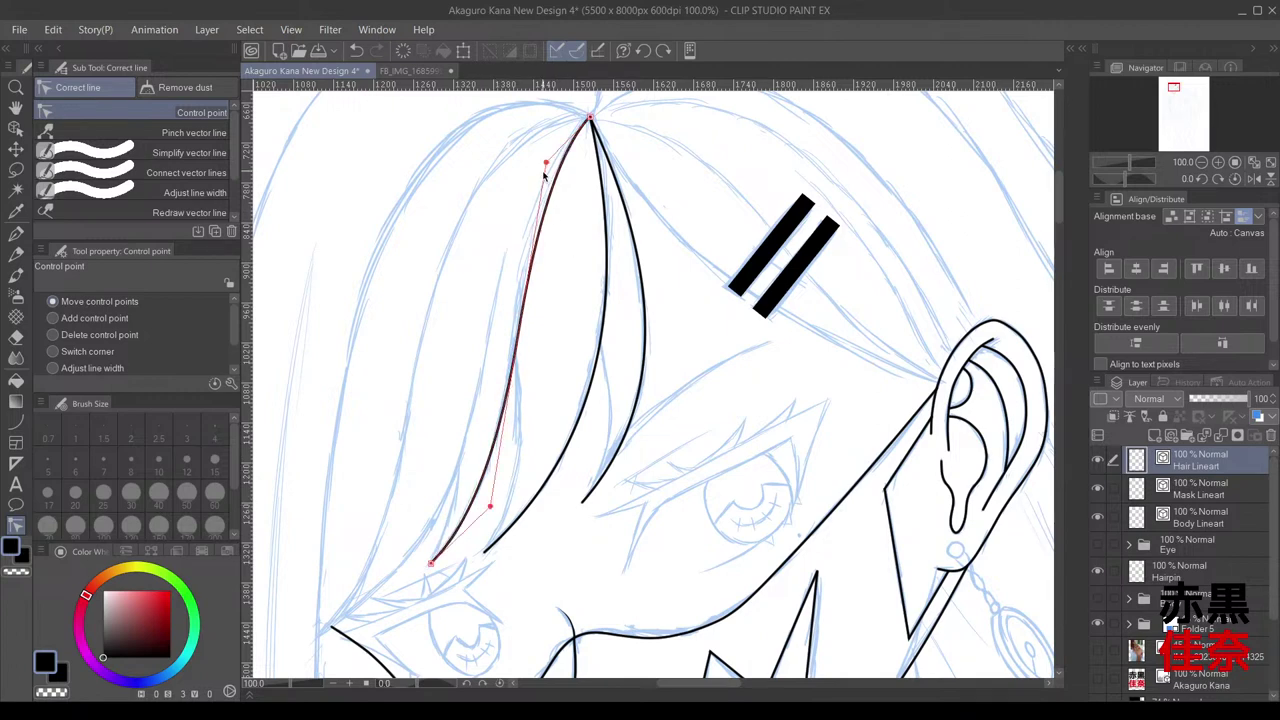
{"action": "mouse_move", "coordinate": [544, 174]}
{"action": "left_mouse_down"}
{"action": "mouse_move", "coordinate": [530, 168]}
{"action": "mouse_move", "coordinate": [529, 186]}
{"action": "left_mouse_up"}
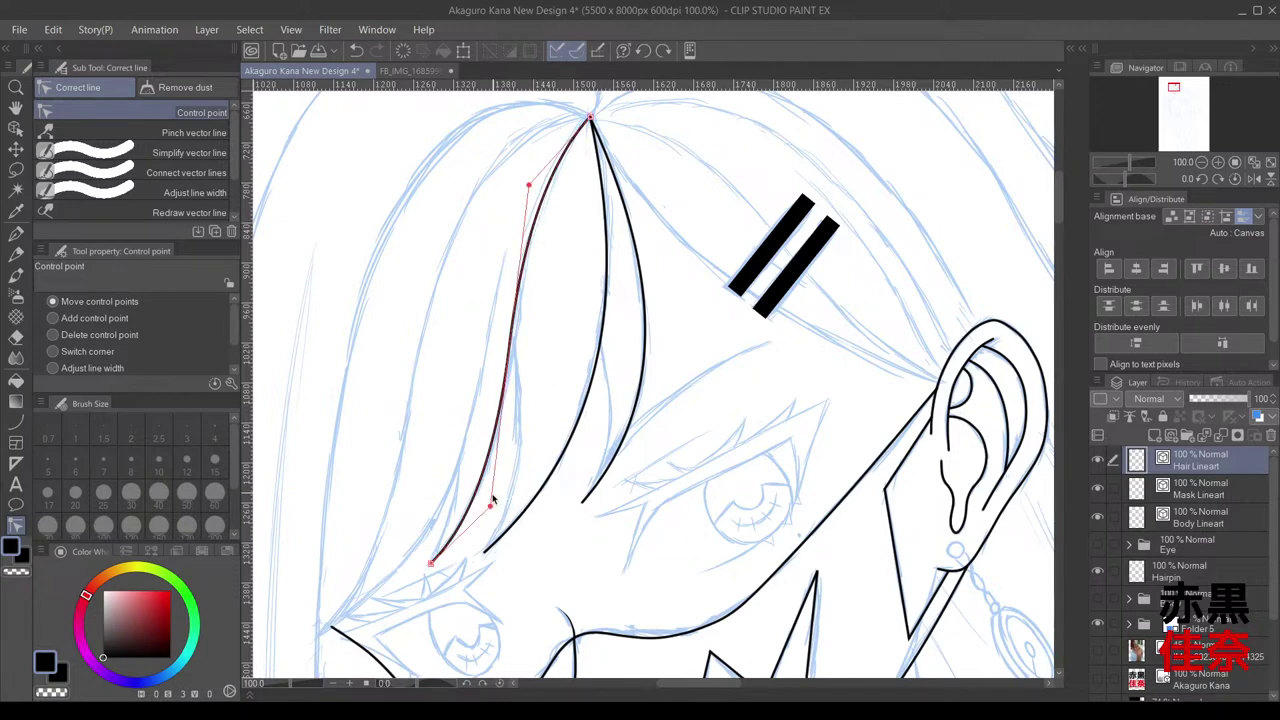
{"action": "left_click_drag", "start_coordinate": [490, 506], "coordinate": [499, 504]}
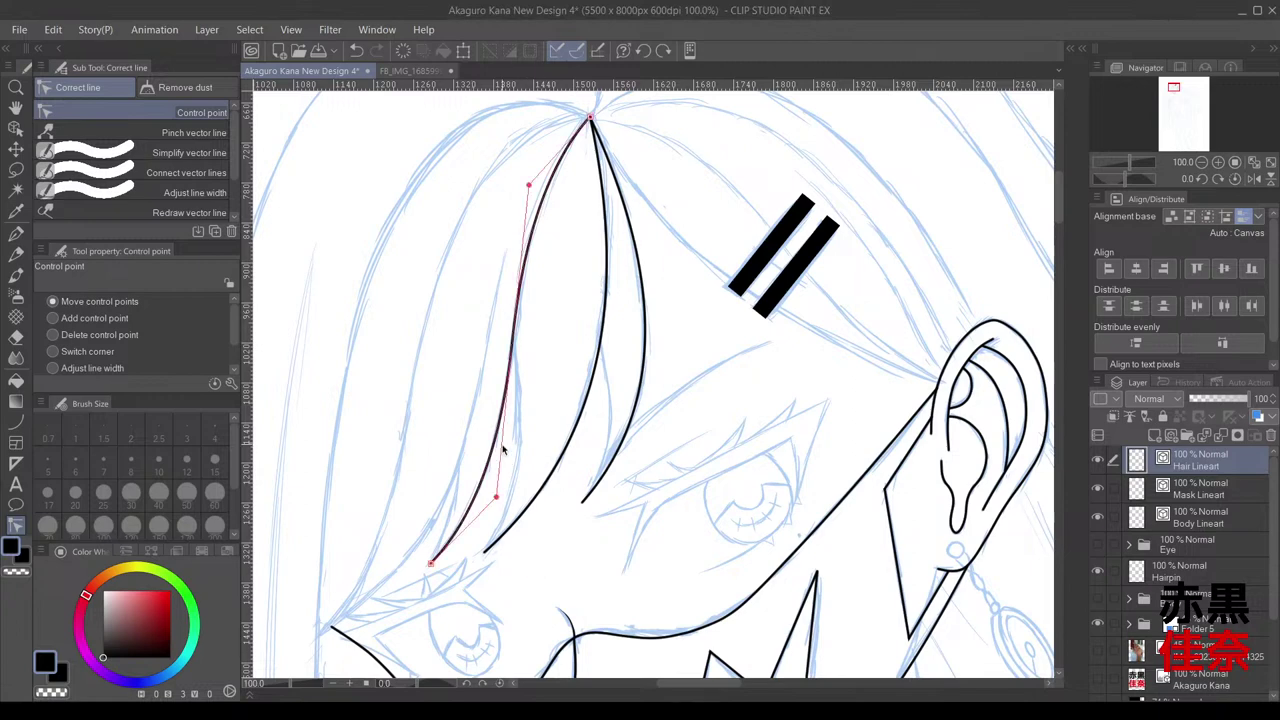
Step: With the Curve tool, draw a fourth fringe strand from the hair parting to the mask's outer corner, bowing it outward
{"action": "left_click", "coordinate": [17, 440]}
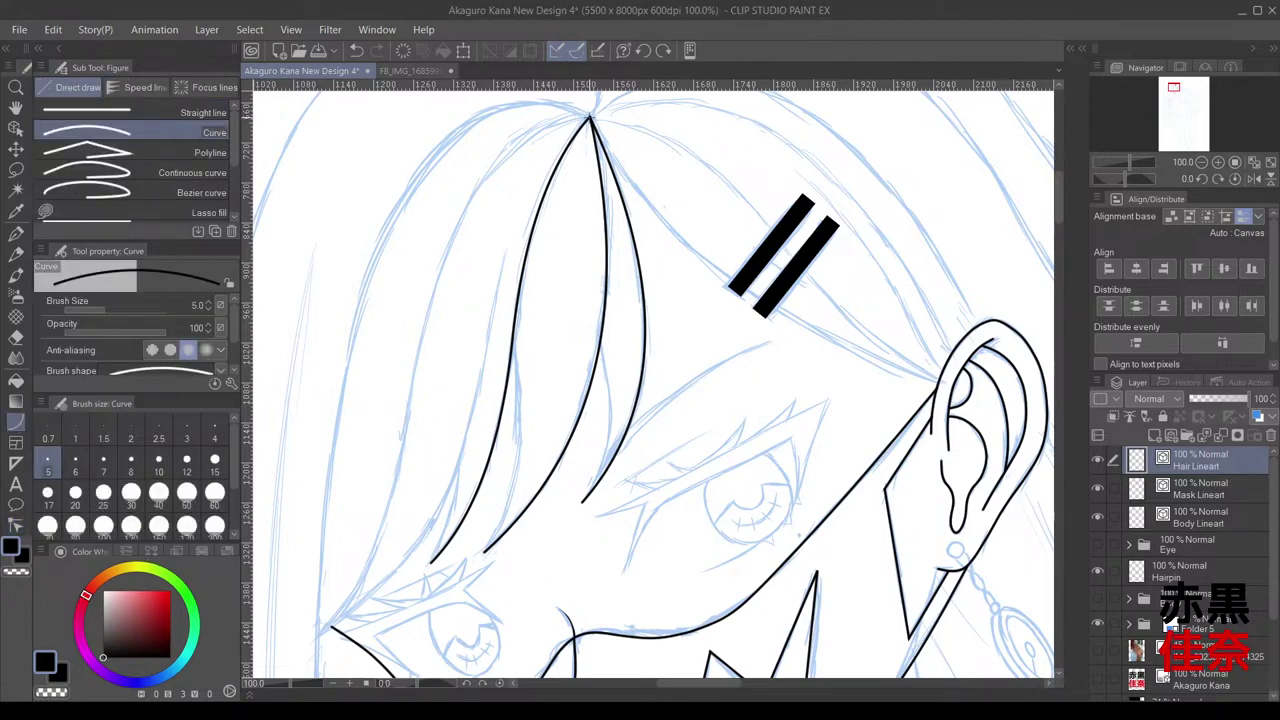
{"action": "left_click_drag", "start_coordinate": [554, 153], "coordinate": [317, 638]}
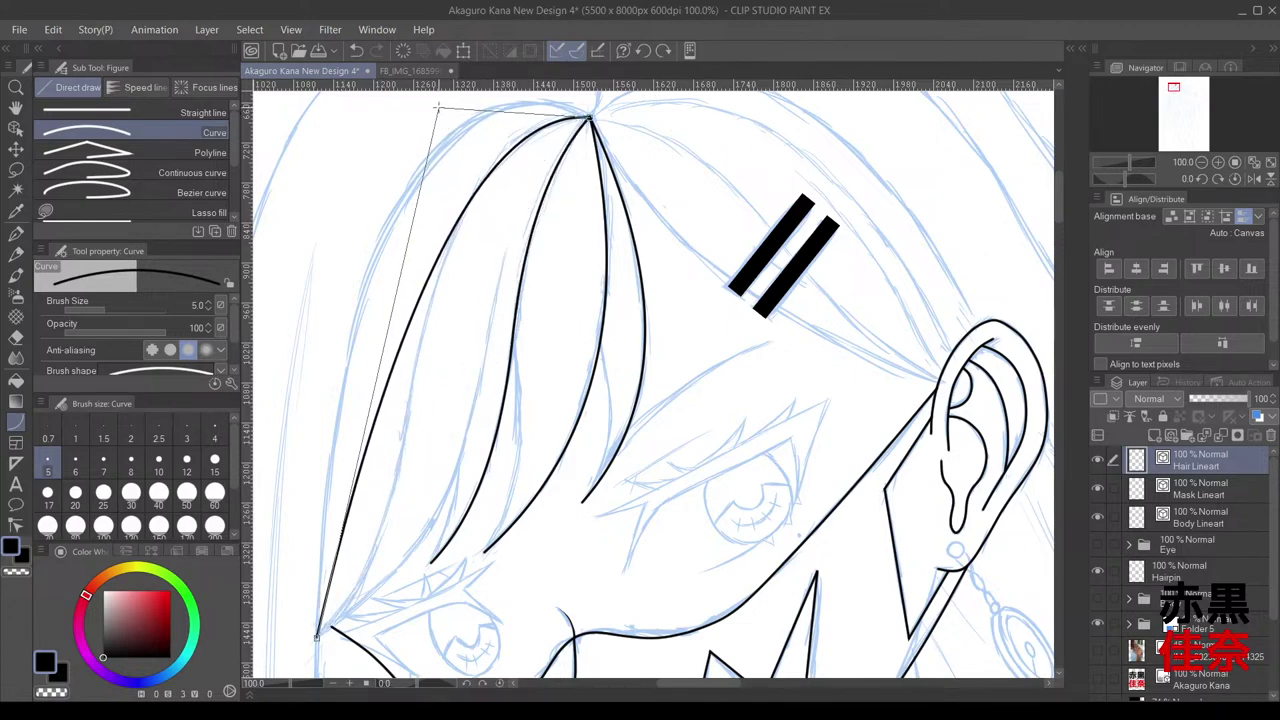
{"action": "left_click", "coordinate": [437, 107]}
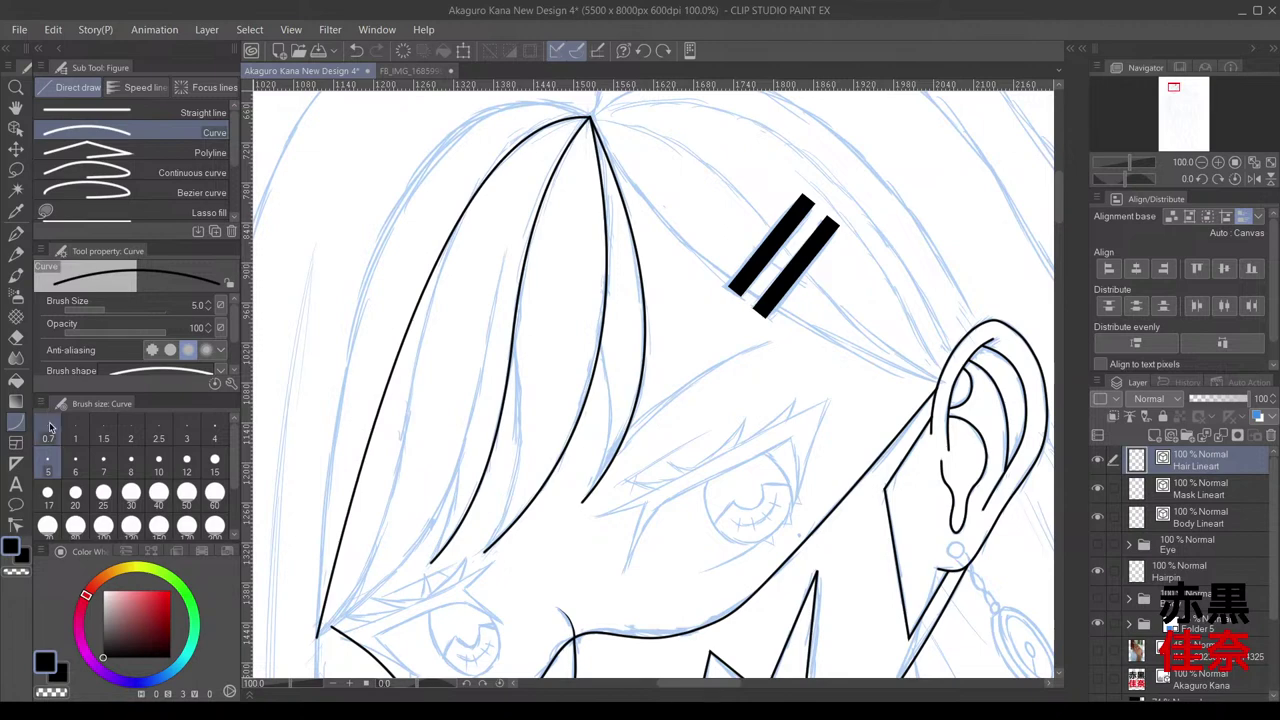
Step: Add a control point to the fourth fringe strand and move its upper and lower points inward to follow the sketched S-curve
{"action": "left_click", "coordinate": [16, 524]}
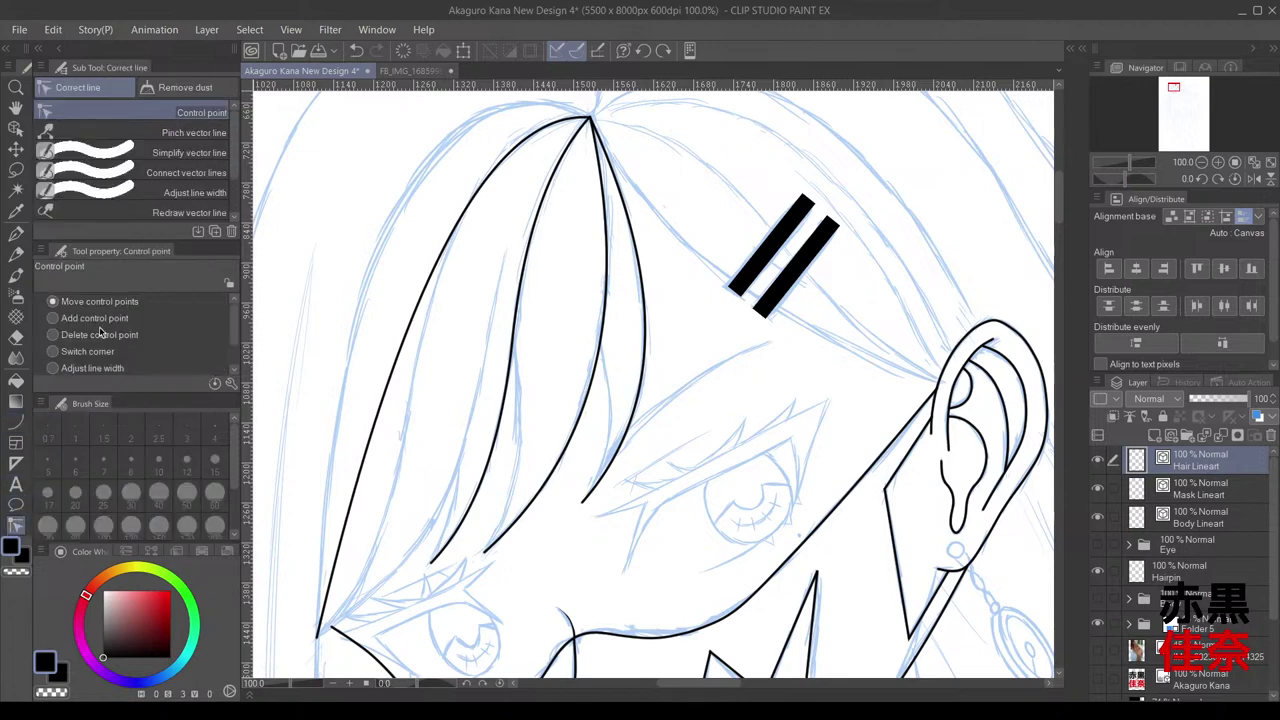
{"action": "mouse_move", "coordinate": [410, 342]}
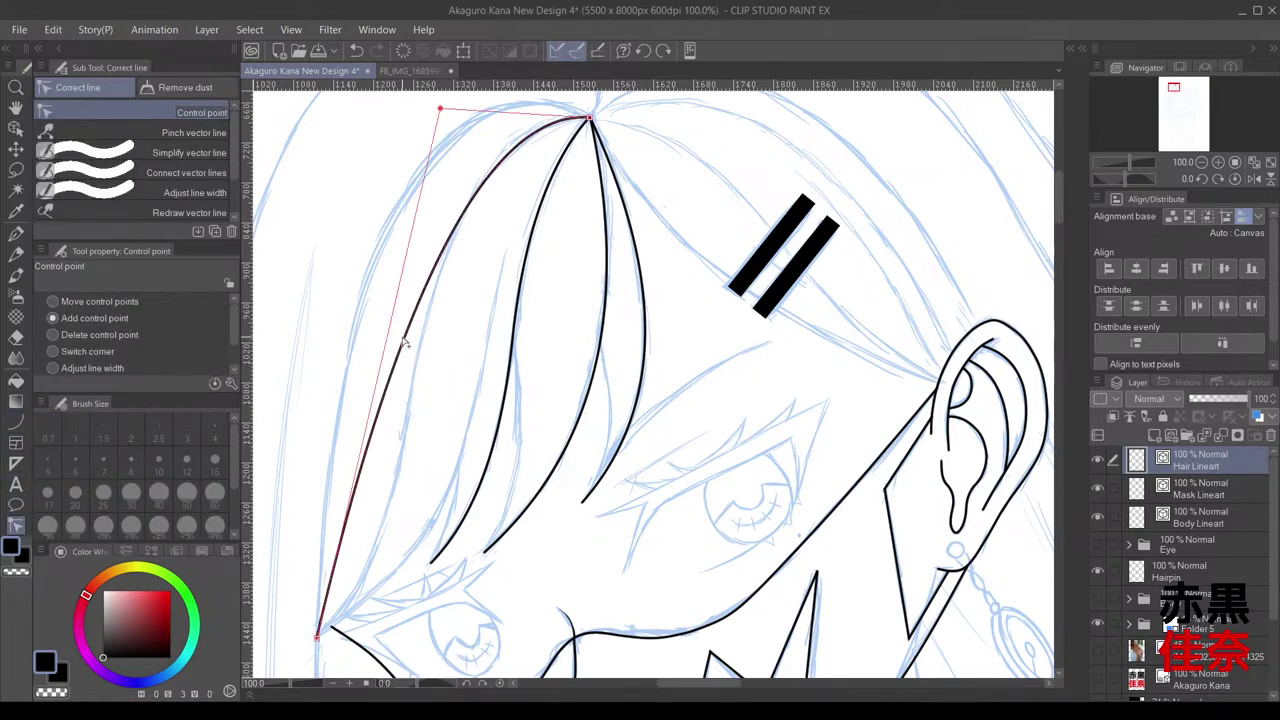
{"action": "left_click", "coordinate": [84, 302]}
{"action": "left_click_drag", "start_coordinate": [357, 457], "coordinate": [381, 590]}
{"action": "left_click_drag", "start_coordinate": [489, 111], "coordinate": [460, 134]}
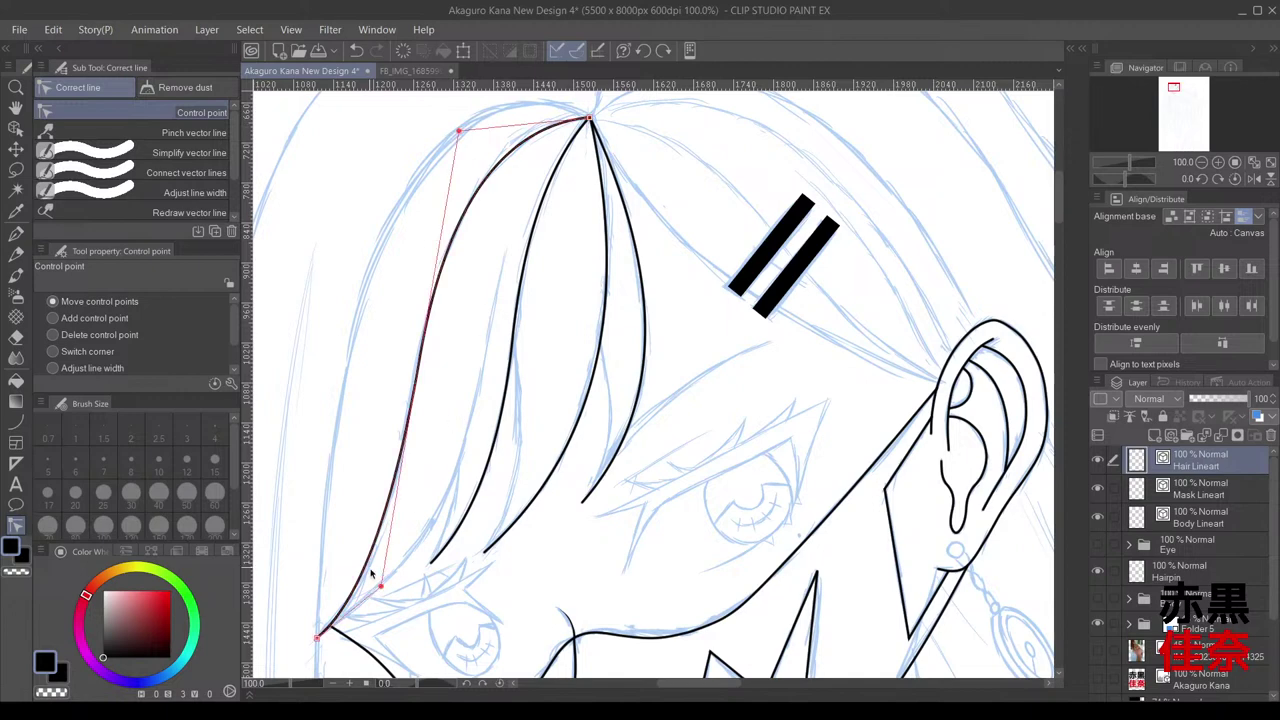
{"action": "left_click_drag", "start_coordinate": [381, 586], "coordinate": [388, 578]}
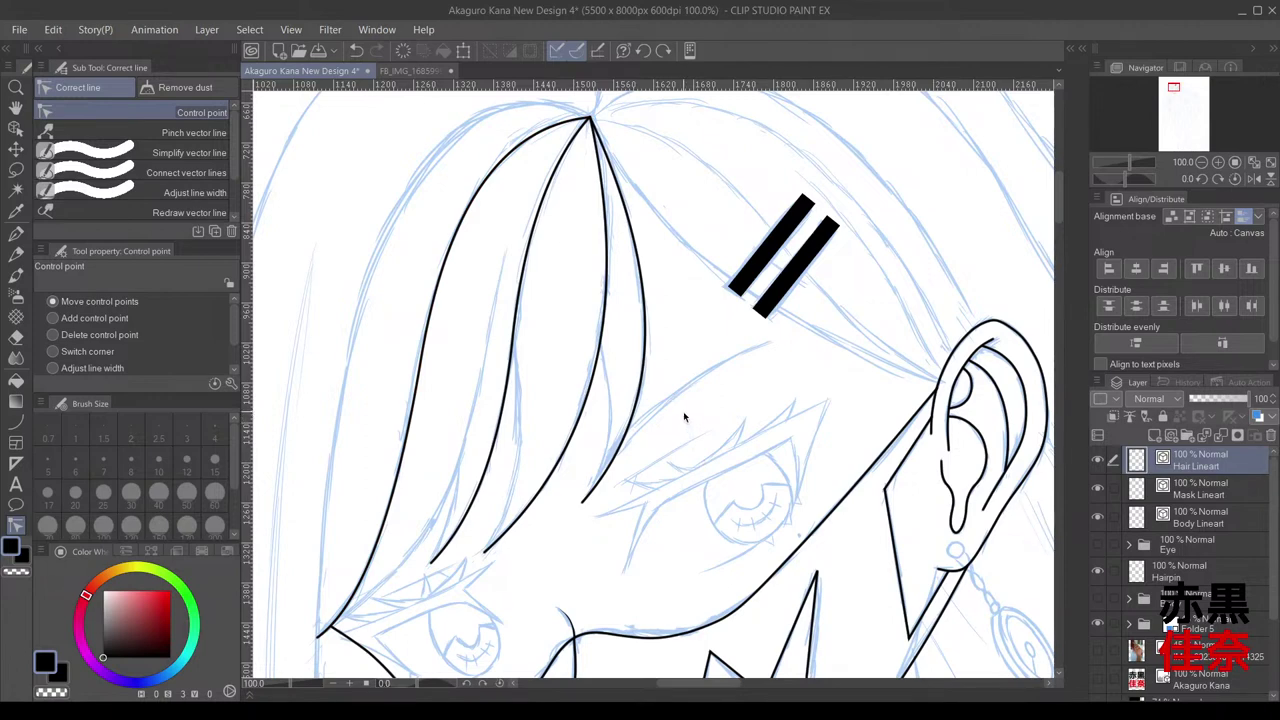
Step: Draw a short curved line branching from the middle of the third fringe strand to the tip of the strand beside it
{"action": "left_click", "coordinate": [15, 421]}
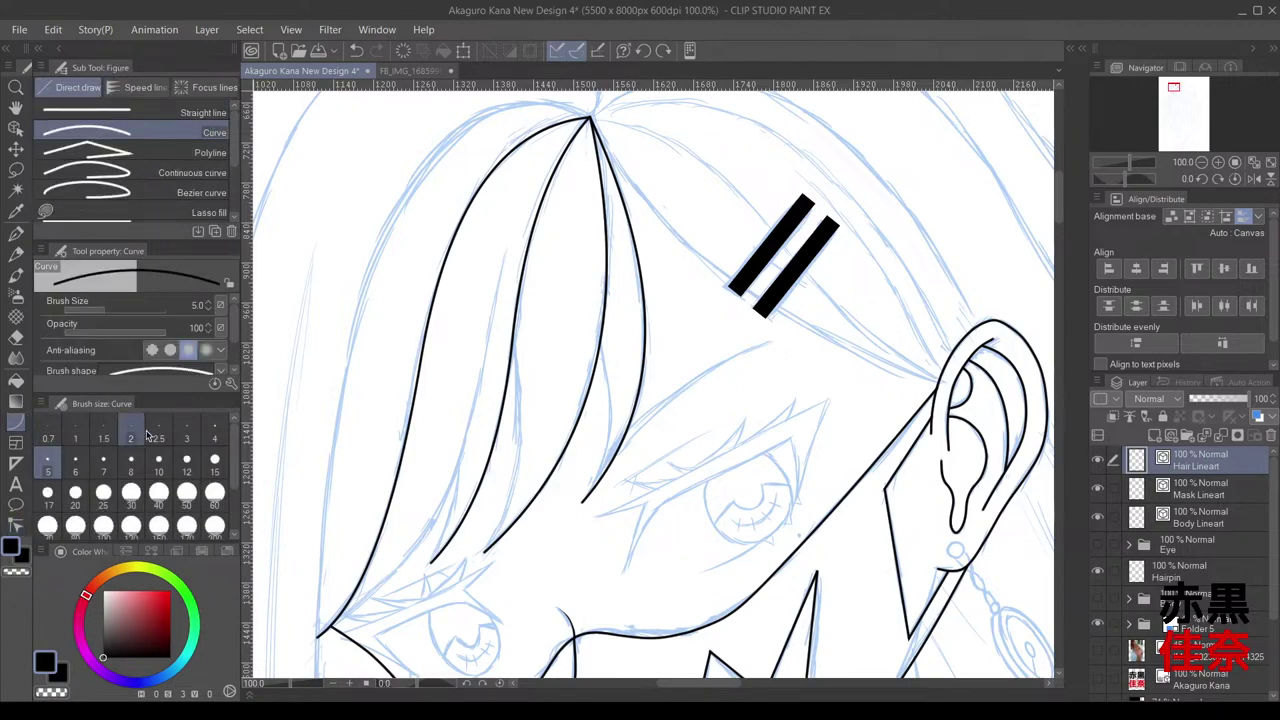
{"action": "left_click_drag", "start_coordinate": [527, 419], "coordinate": [515, 293]}
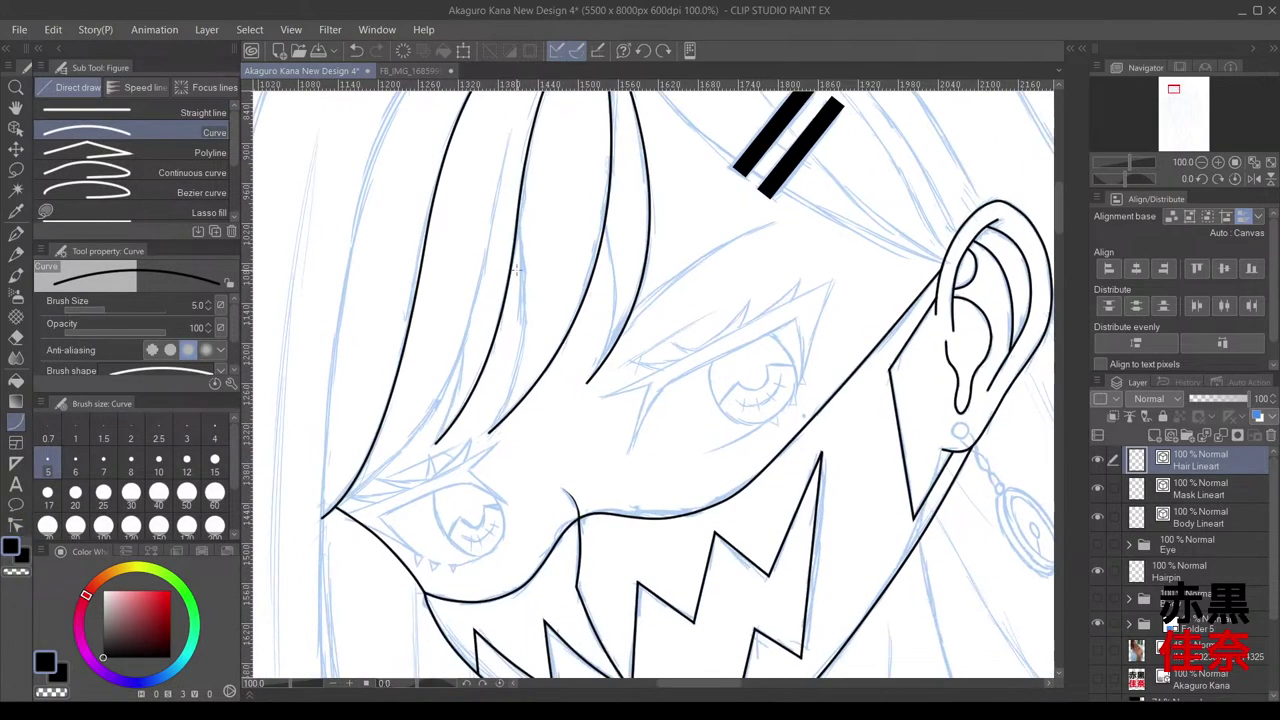
{"action": "scroll", "coordinate": [518, 275], "scroll_direction": "up", "scroll_amount": 1}
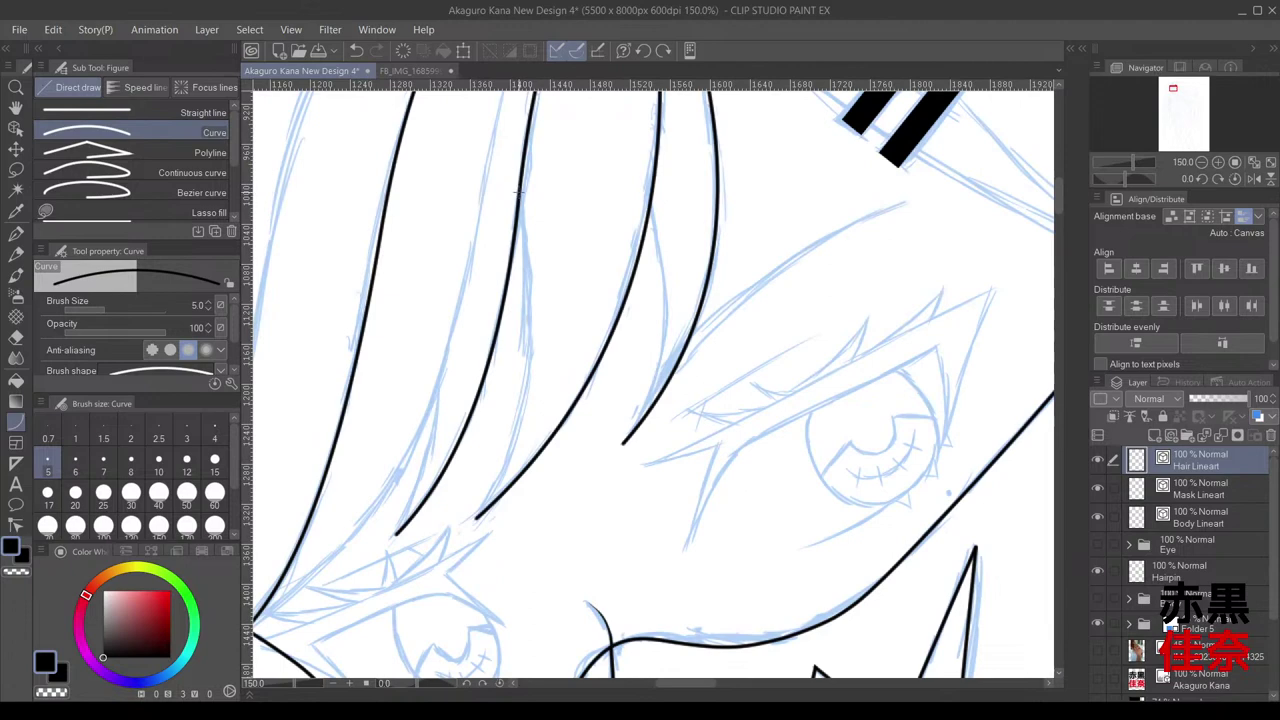
{"action": "left_click_drag", "start_coordinate": [518, 191], "coordinate": [477, 520]}
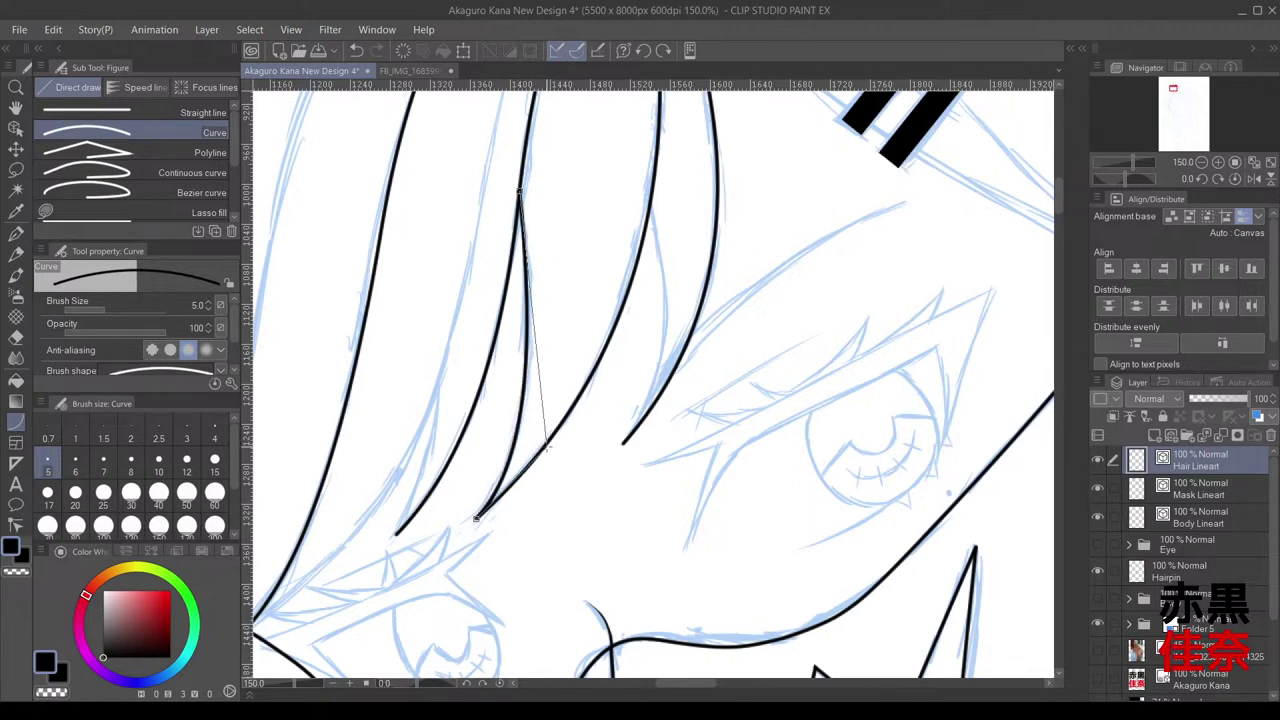
{"action": "left_click", "coordinate": [548, 448]}
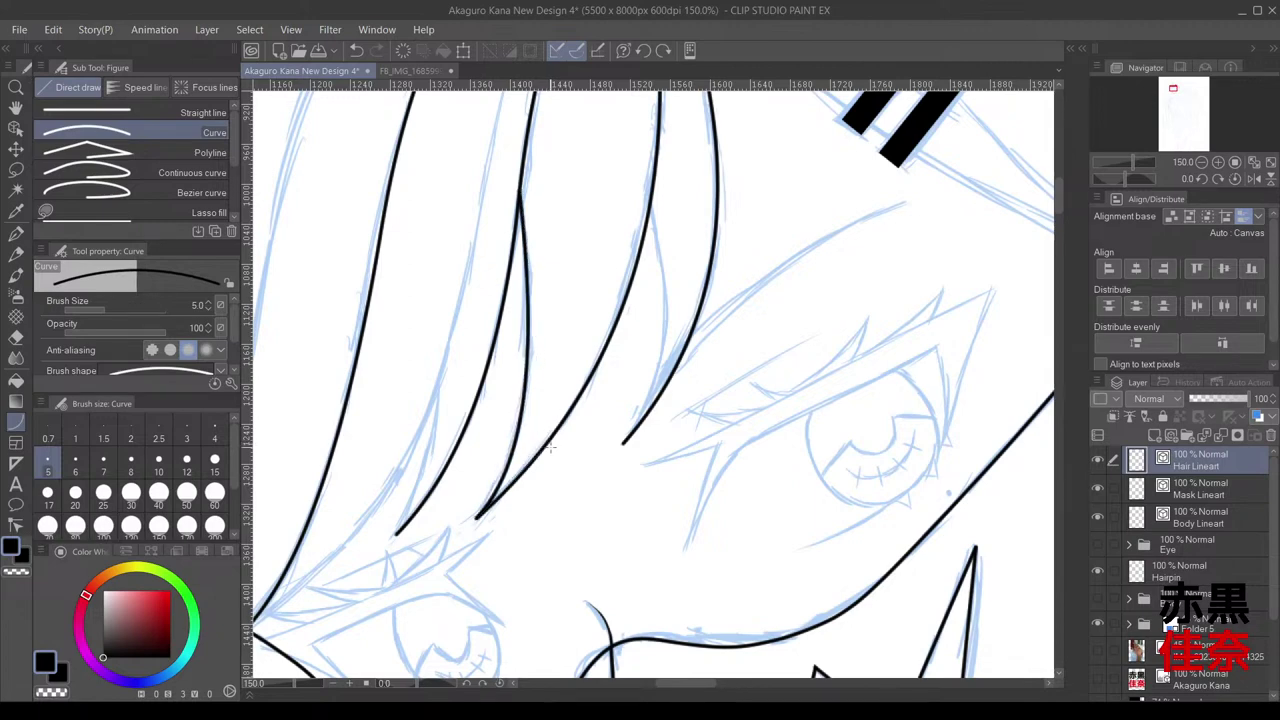
Step: Nudge the short branch line's upper end point so it sits exactly on the third fringe strand
{"action": "left_click", "coordinate": [16, 523]}
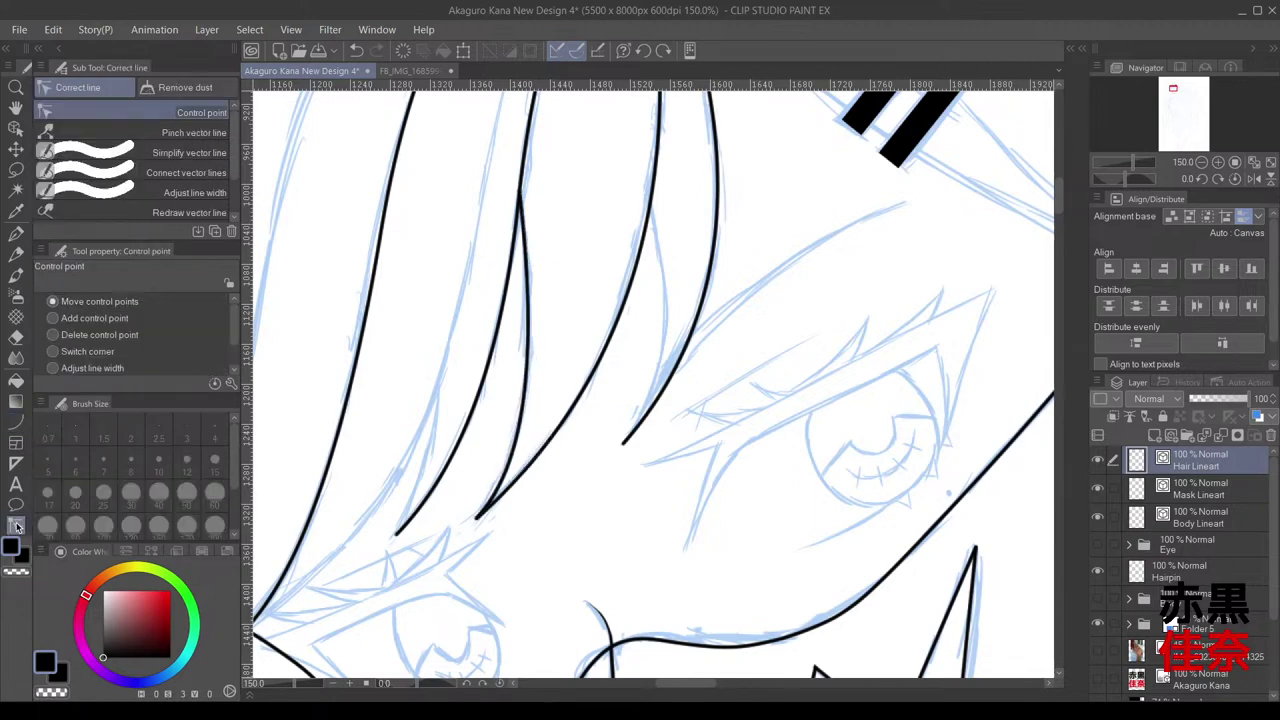
{"action": "scroll", "coordinate": [515, 175], "scroll_direction": "up", "scroll_amount": 1}
{"action": "scroll", "coordinate": [520, 207], "scroll_direction": "up", "scroll_amount": 2}
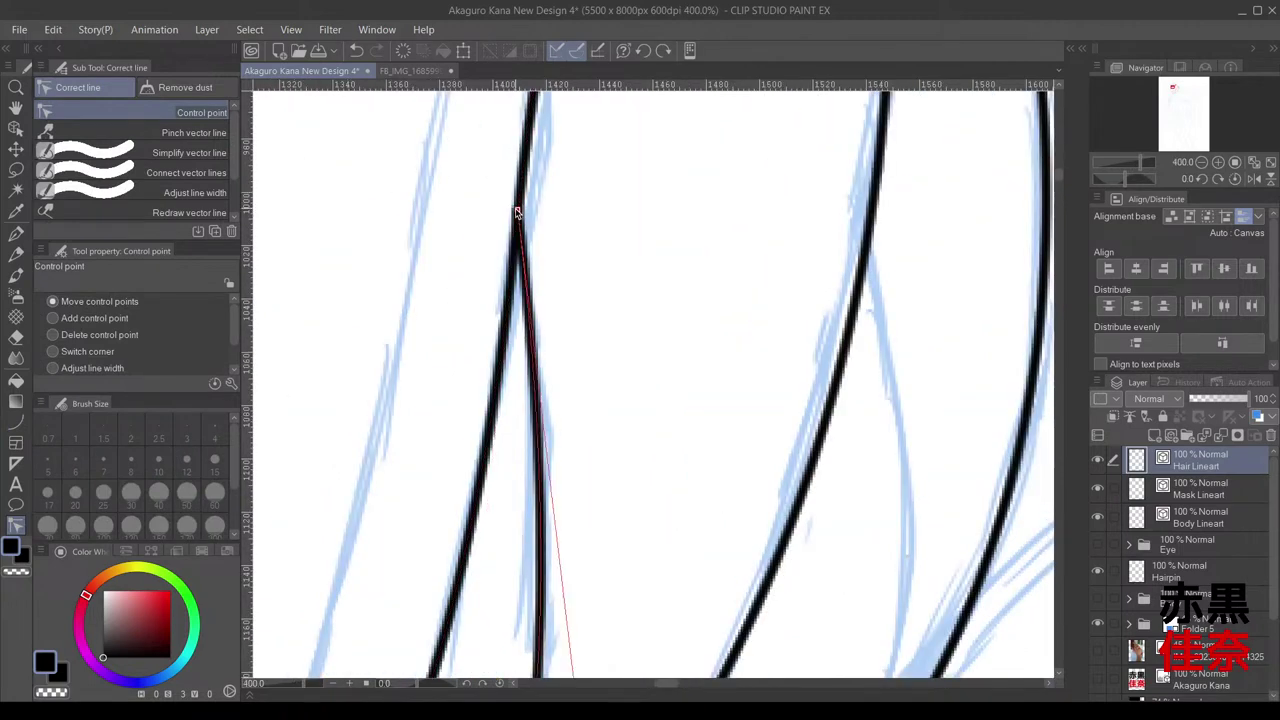
{"action": "left_click_drag", "start_coordinate": [518, 212], "coordinate": [519, 215]}
{"action": "scroll", "coordinate": [571, 280], "scroll_direction": "down", "scroll_amount": 4}
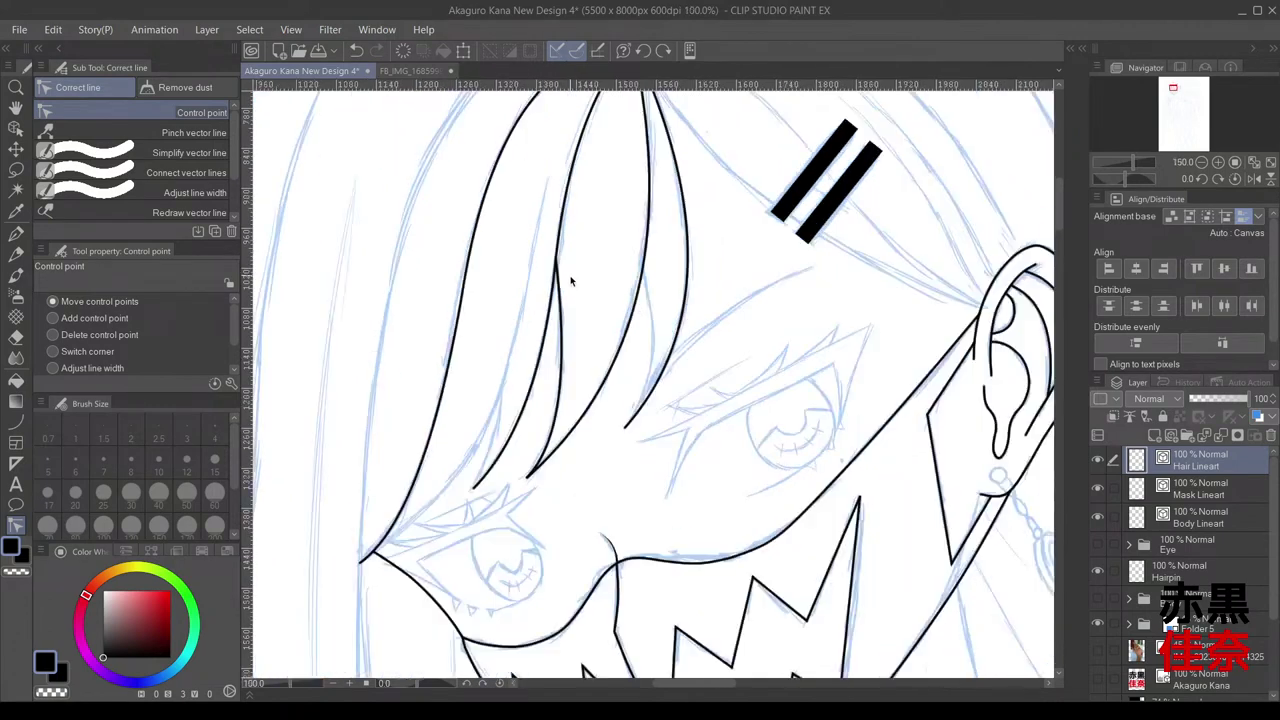
Step: Return to the Curve tool for drawing the next fringe line
{"action": "left_click", "coordinate": [16, 421]}
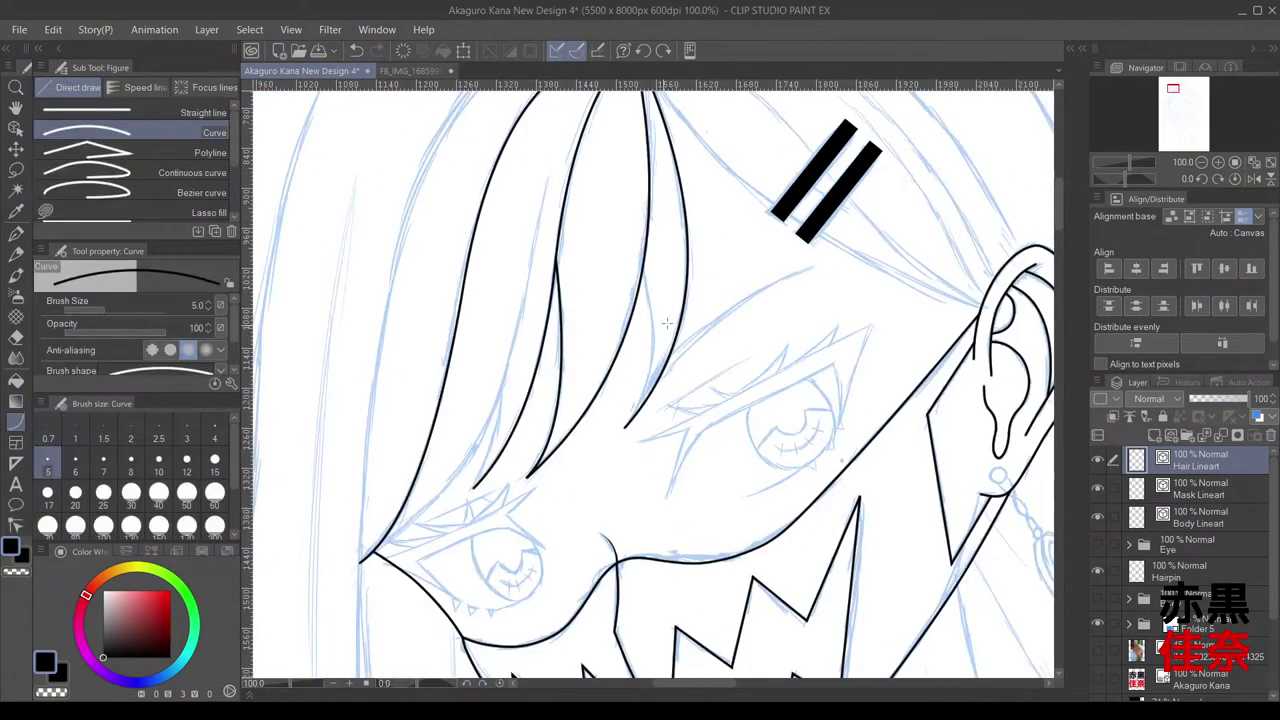
Step: Draw a curve for the inner strand of the bang lock nearest the hairpin, from its side line down to its tip
{"action": "scroll", "coordinate": [668, 310], "scroll_direction": "up", "scroll_amount": 2}
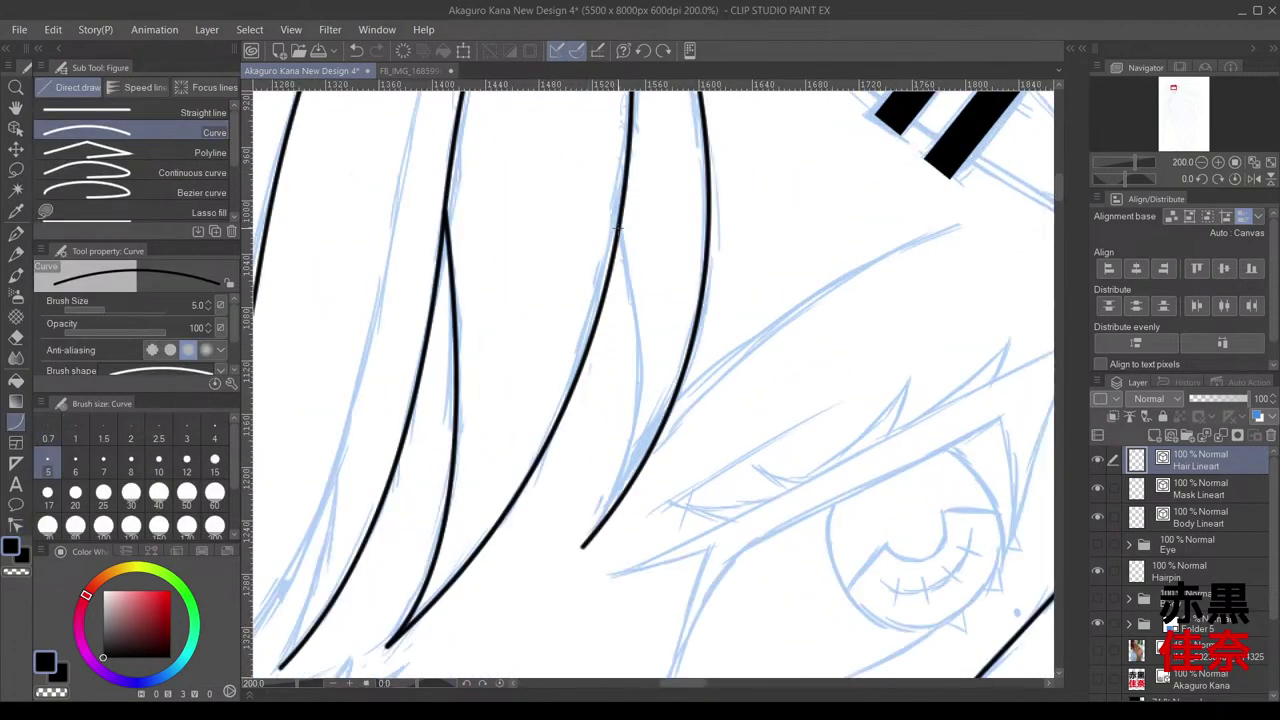
{"action": "left_click_drag", "start_coordinate": [619, 229], "coordinate": [583, 547]}
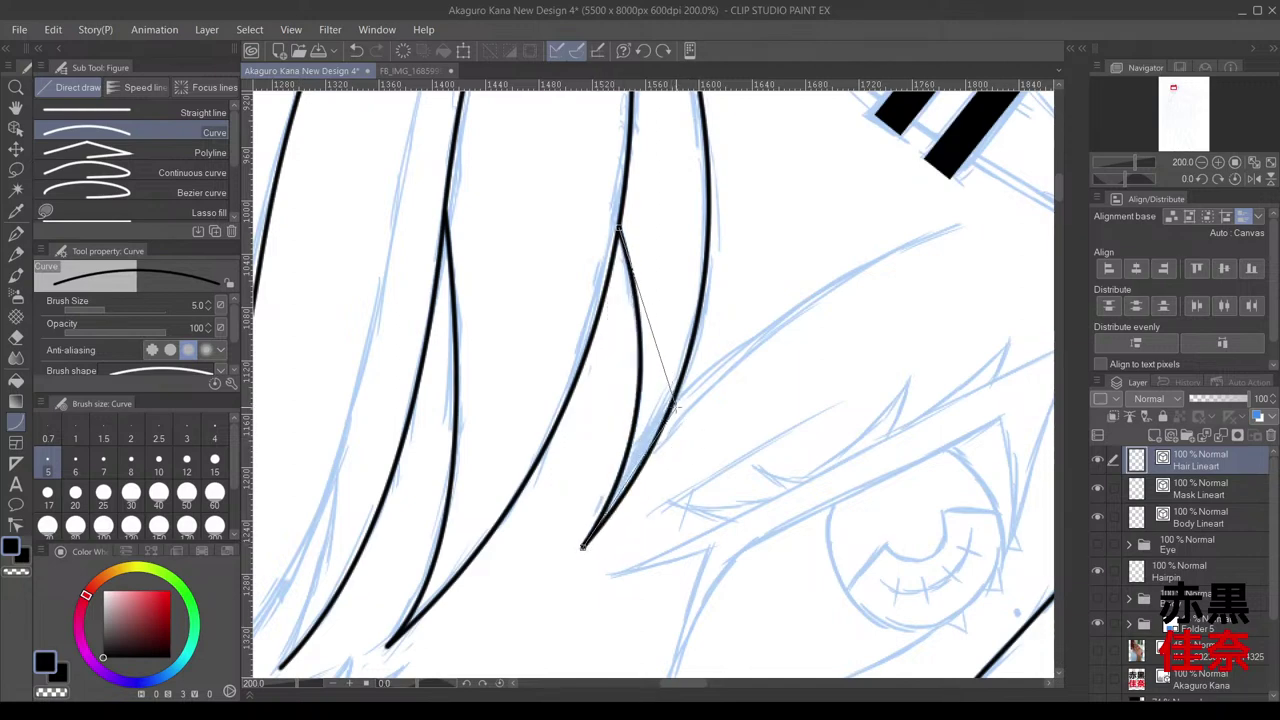
{"action": "left_click", "coordinate": [673, 440]}
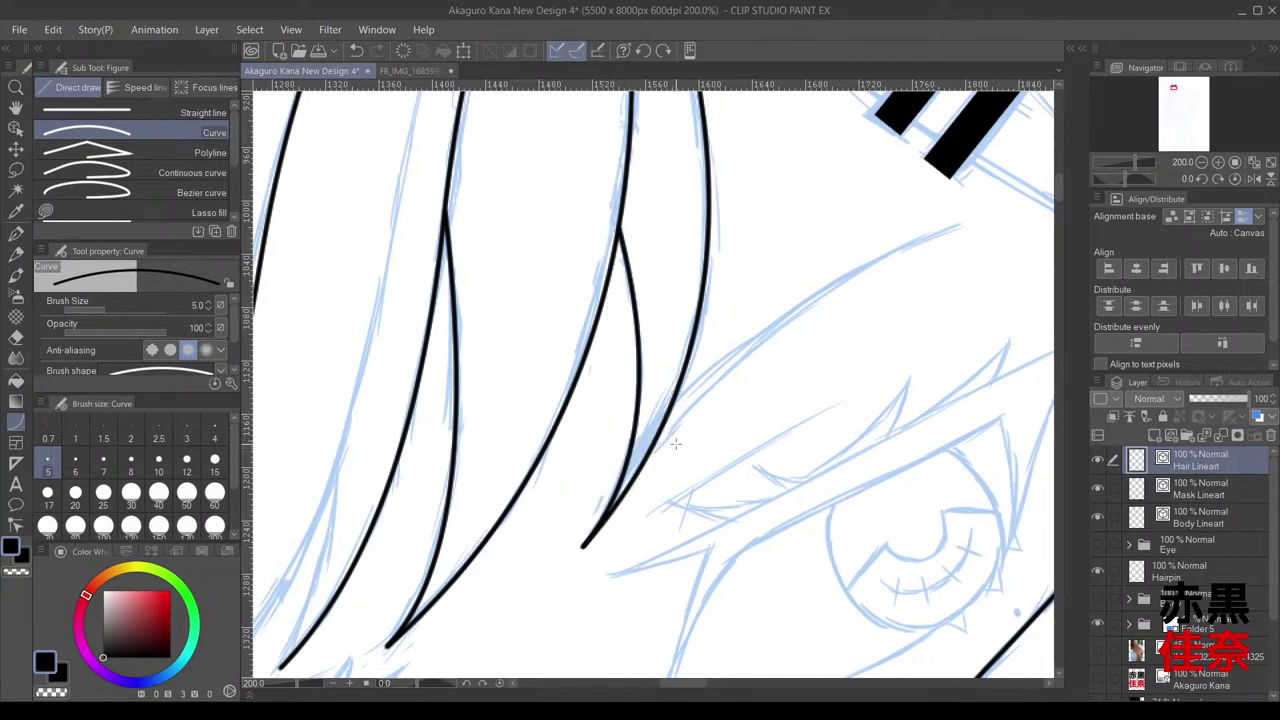
{"action": "scroll", "coordinate": [681, 454], "scroll_direction": "down", "scroll_amount": 4}
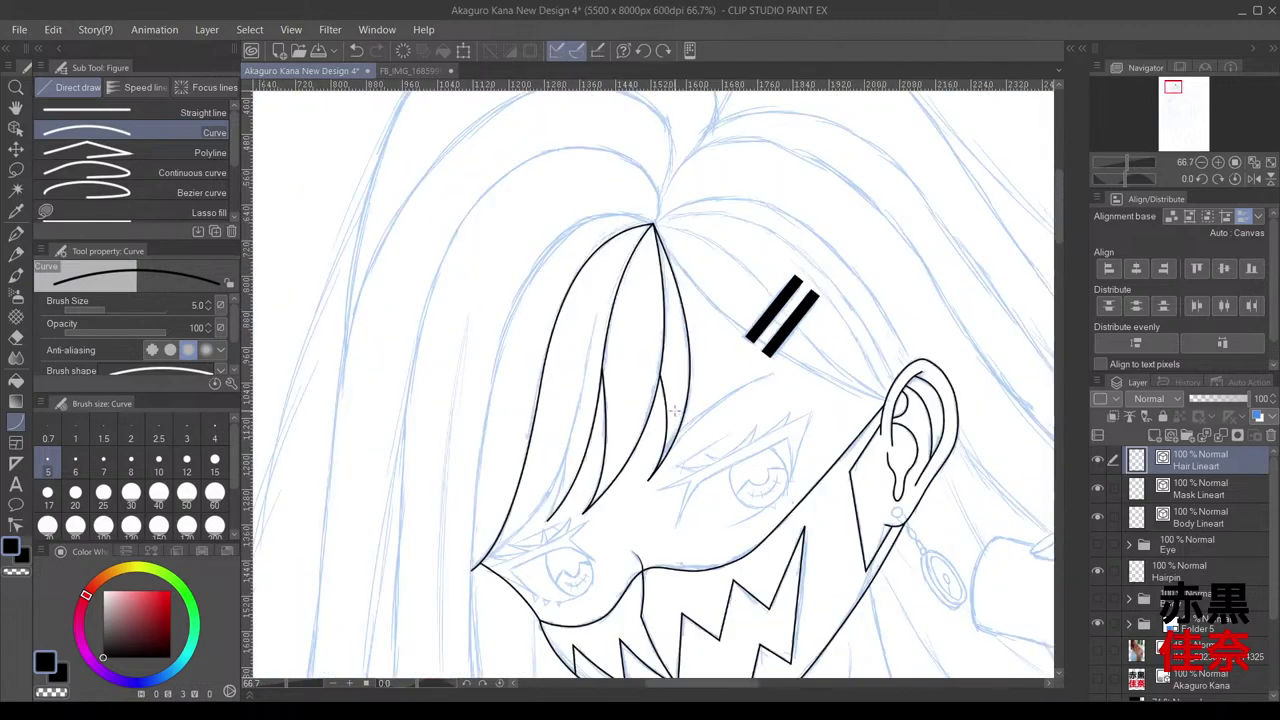
Step: Draw a long curve inside the outermost bang lock, from partway below the hair parting down to the outer corner of the face
{"action": "scroll", "coordinate": [548, 507], "scroll_direction": "up", "scroll_amount": 2}
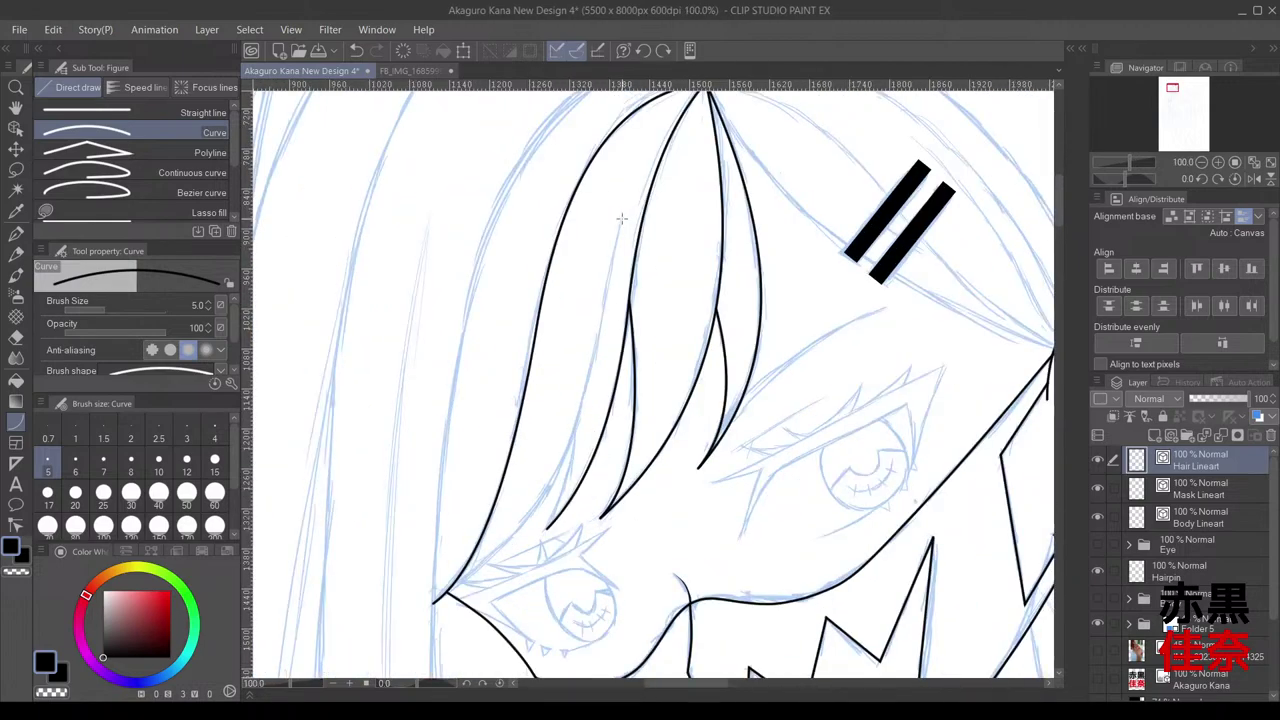
{"action": "left_click_drag", "start_coordinate": [622, 250], "coordinate": [440, 598]}
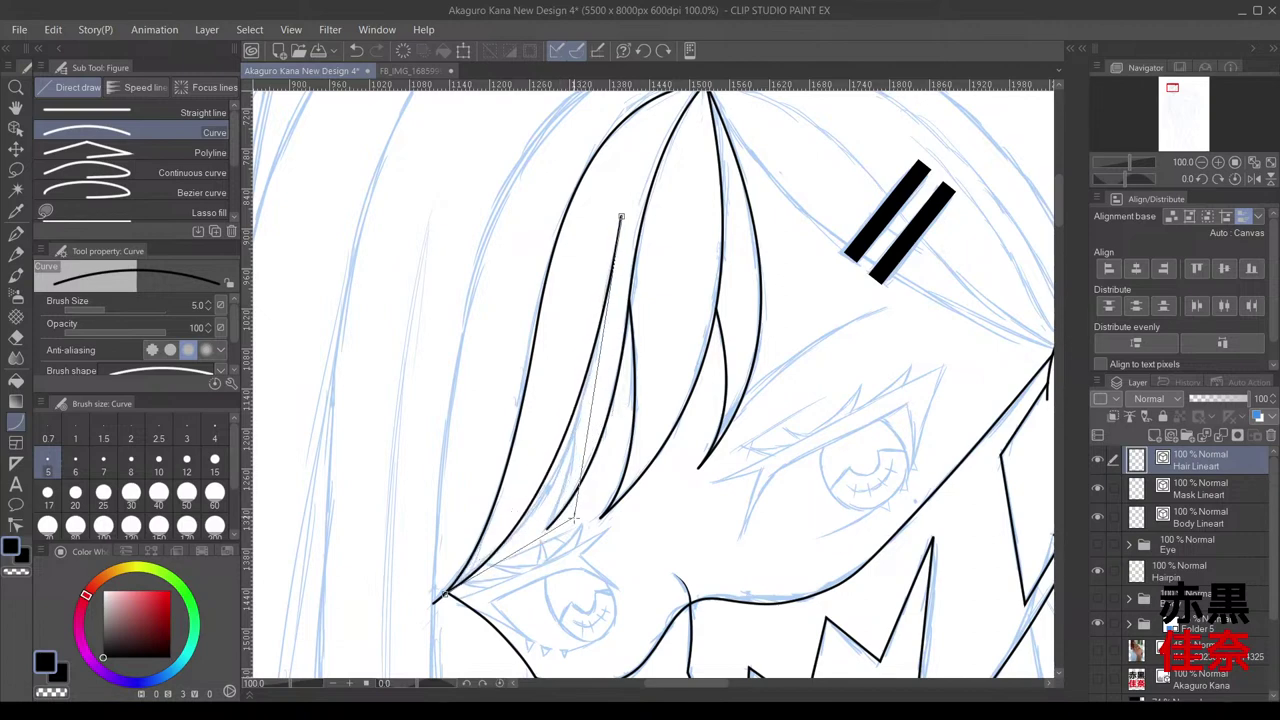
{"action": "left_click", "coordinate": [610, 479]}
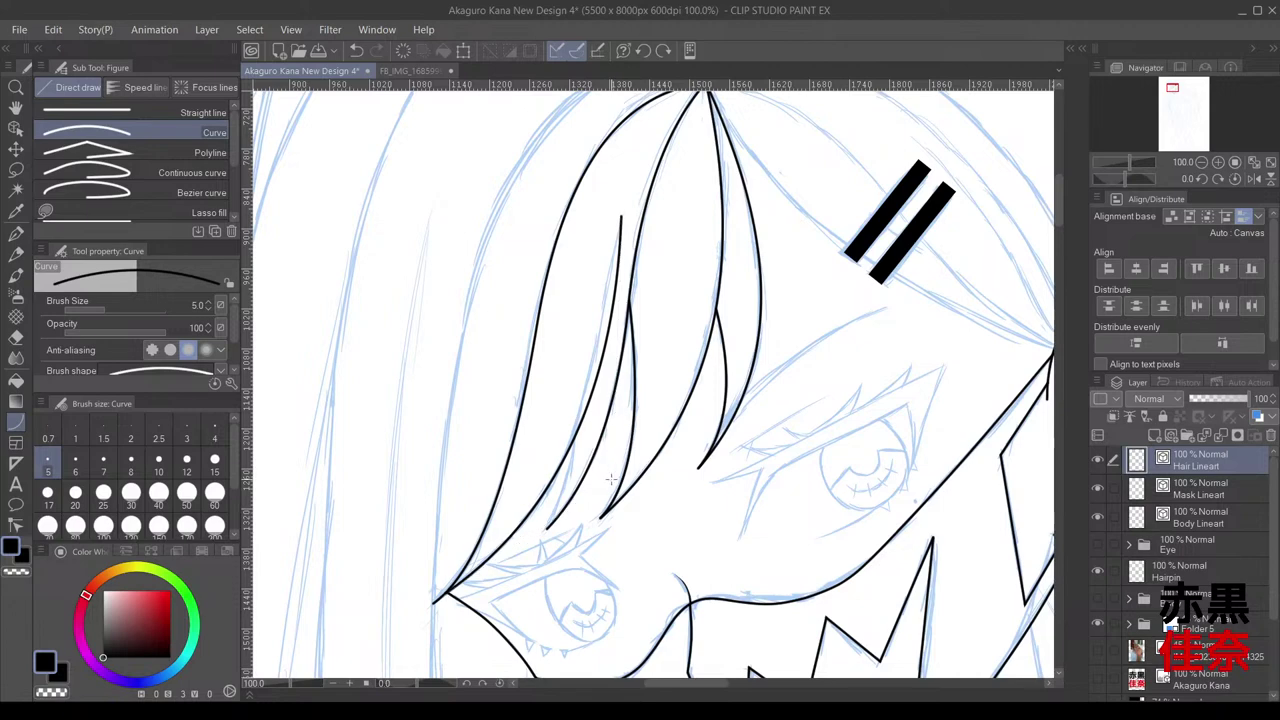
Step: Move the new long strand's control points so its curve follows the blue sketch
{"action": "left_click", "coordinate": [16, 524]}
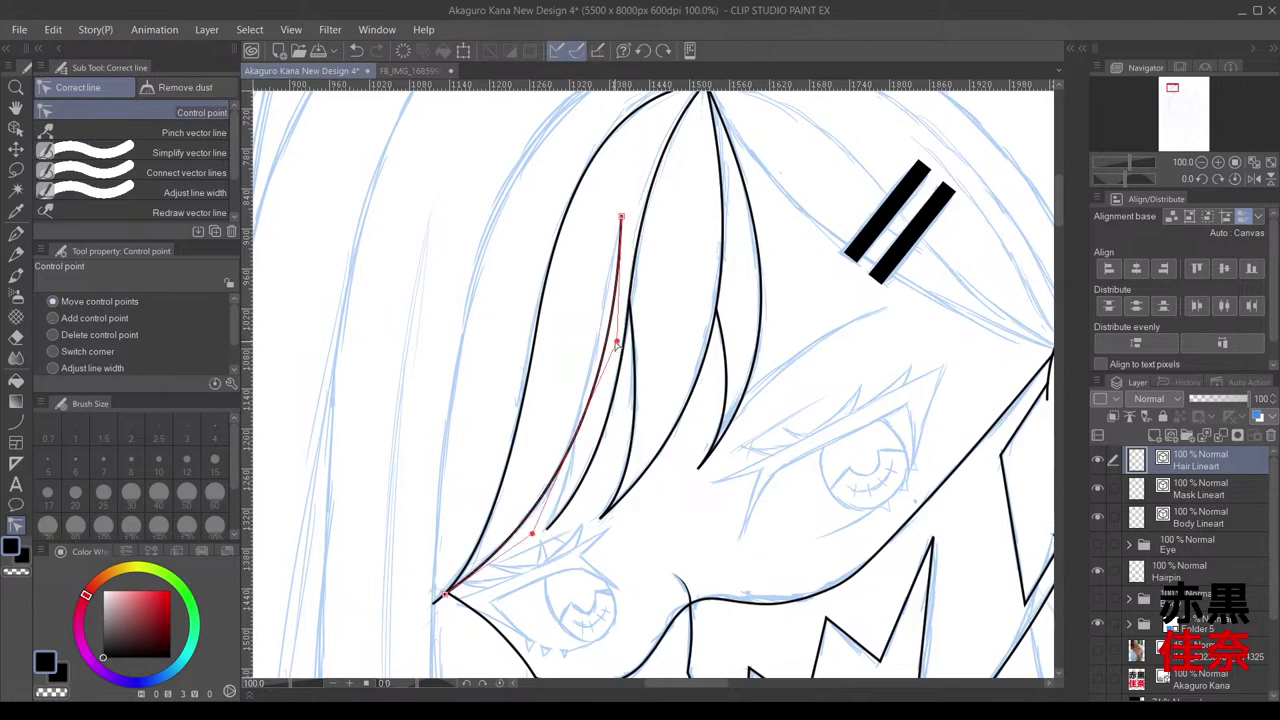
{"action": "left_click_drag", "start_coordinate": [616, 343], "coordinate": [602, 331]}
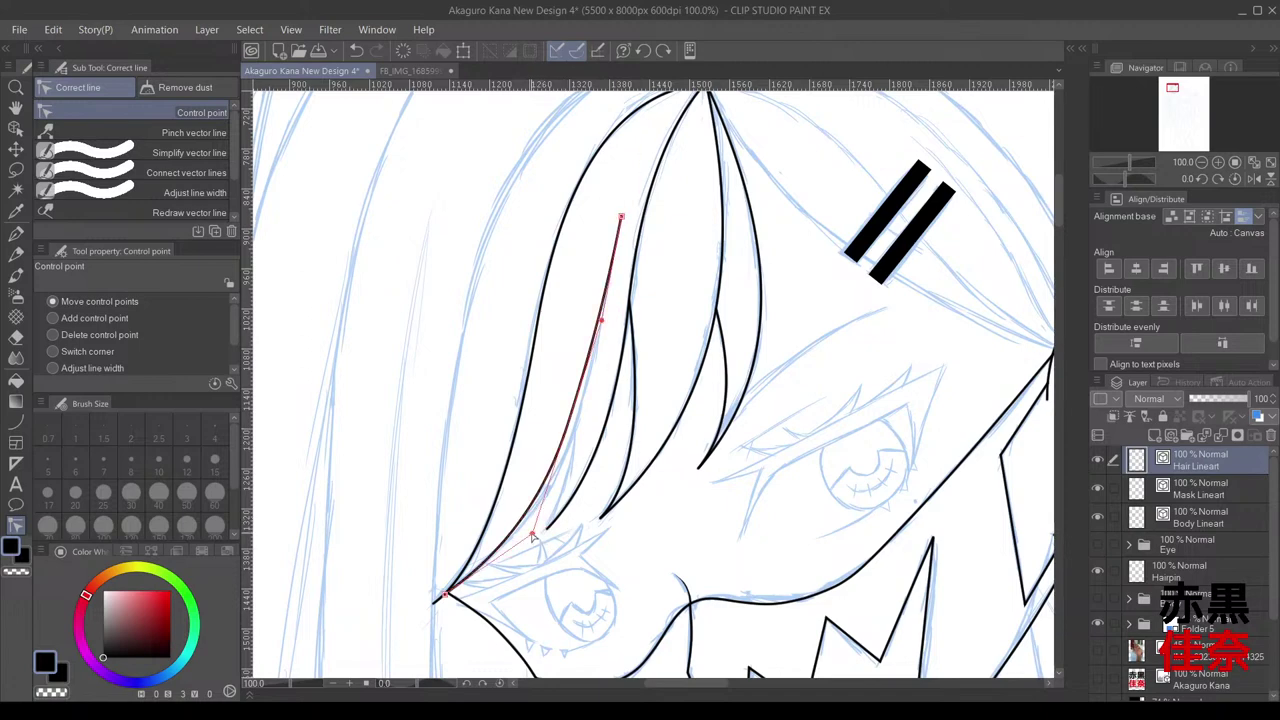
{"action": "mouse_move", "coordinate": [533, 533]}
{"action": "left_mouse_down"}
{"action": "mouse_move", "coordinate": [557, 506]}
{"action": "mouse_move", "coordinate": [553, 518]}
{"action": "left_mouse_up"}
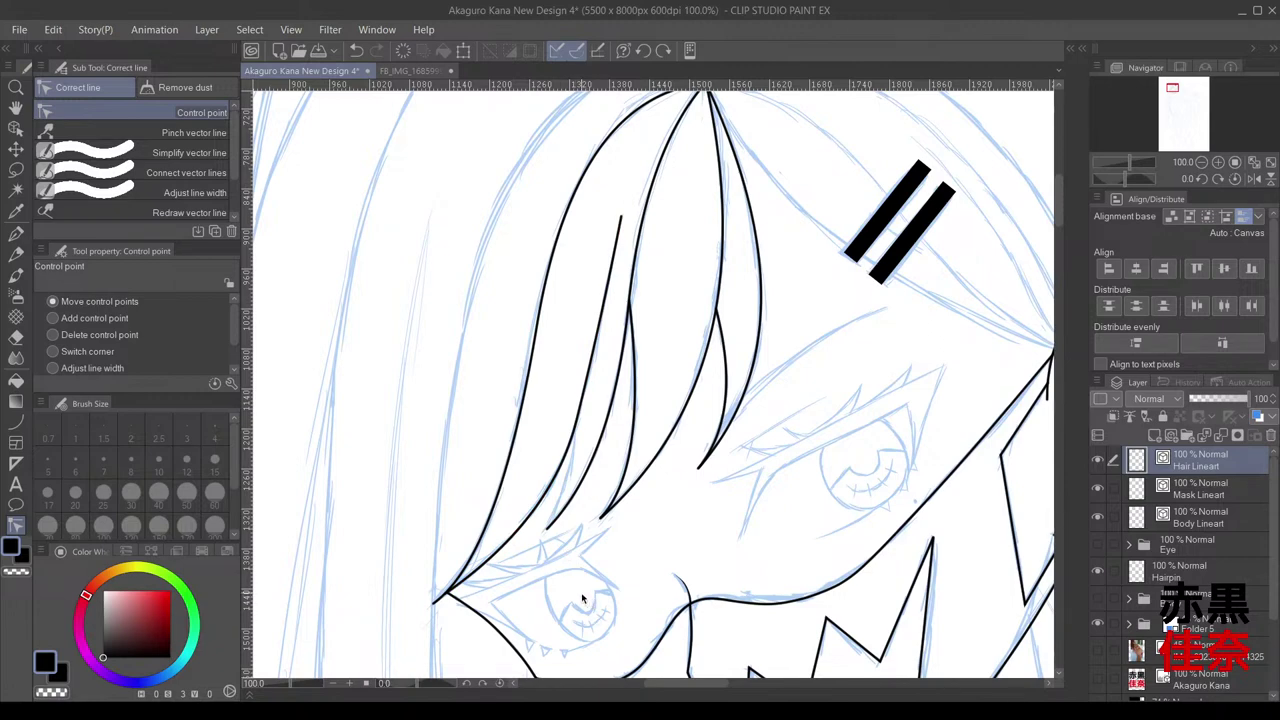
Step: Draw a short curve branching off the long inner strand down to the tip of the neighbouring bang lock
{"action": "left_click", "coordinate": [16, 421]}
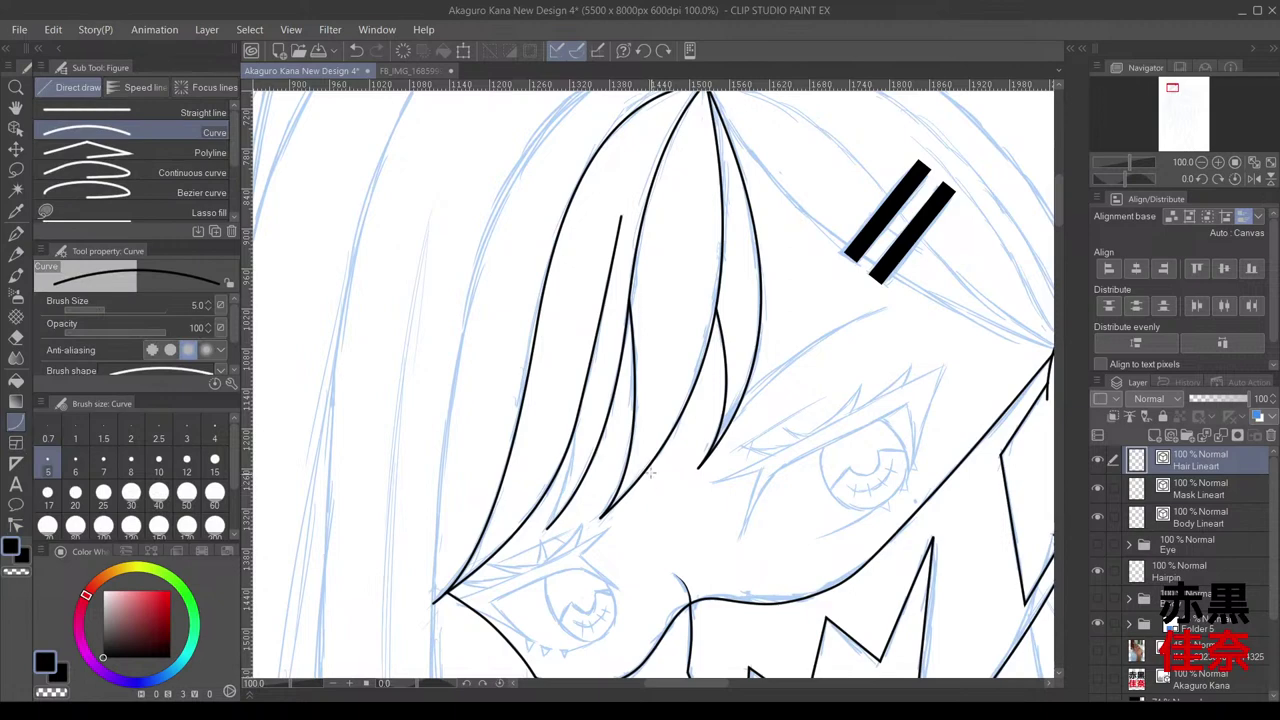
{"action": "scroll", "coordinate": [651, 473], "scroll_direction": "up", "scroll_amount": 2}
{"action": "scroll", "coordinate": [490, 440], "scroll_direction": "up", "scroll_amount": 1}
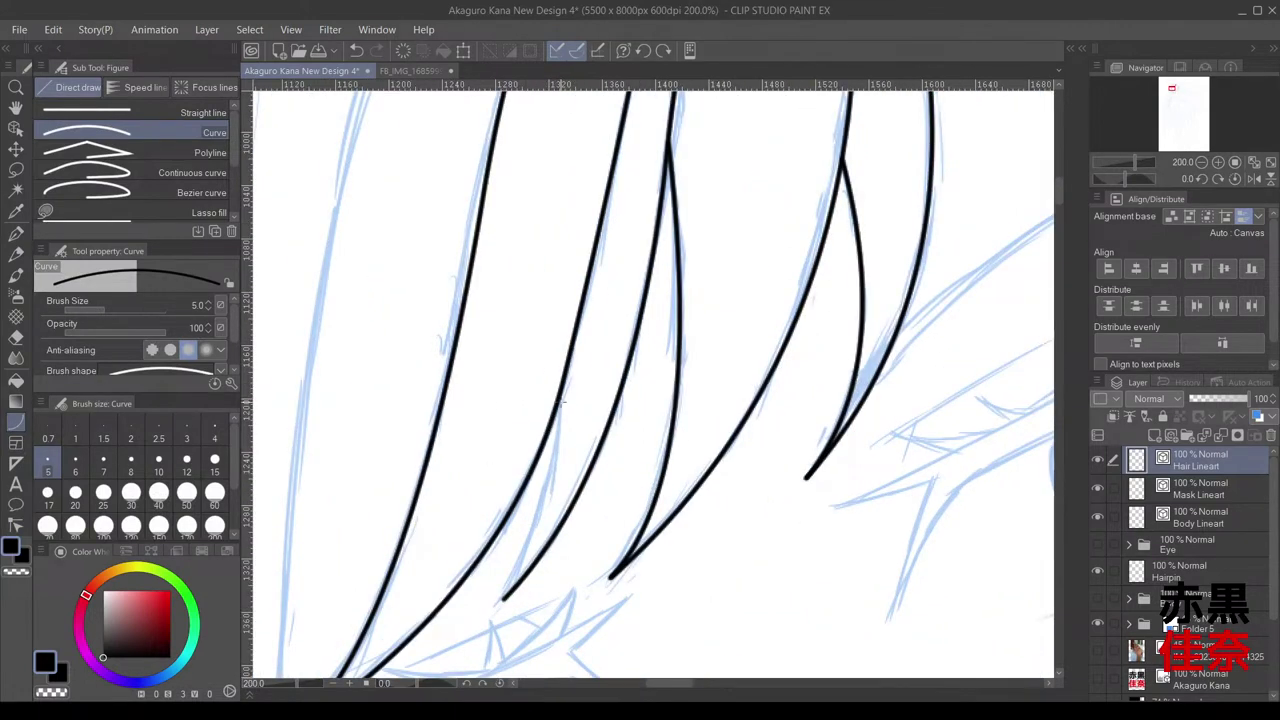
{"action": "left_click_drag", "start_coordinate": [559, 394], "coordinate": [503, 598]}
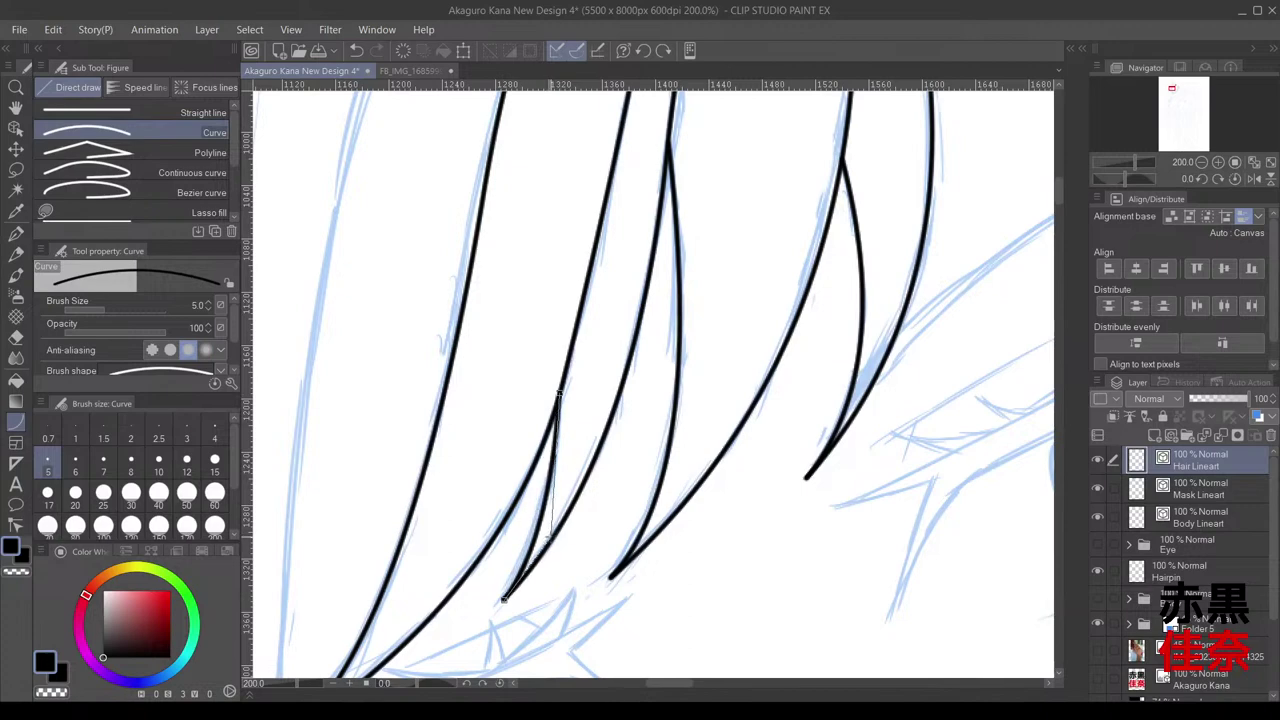
{"action": "left_click", "coordinate": [545, 533]}
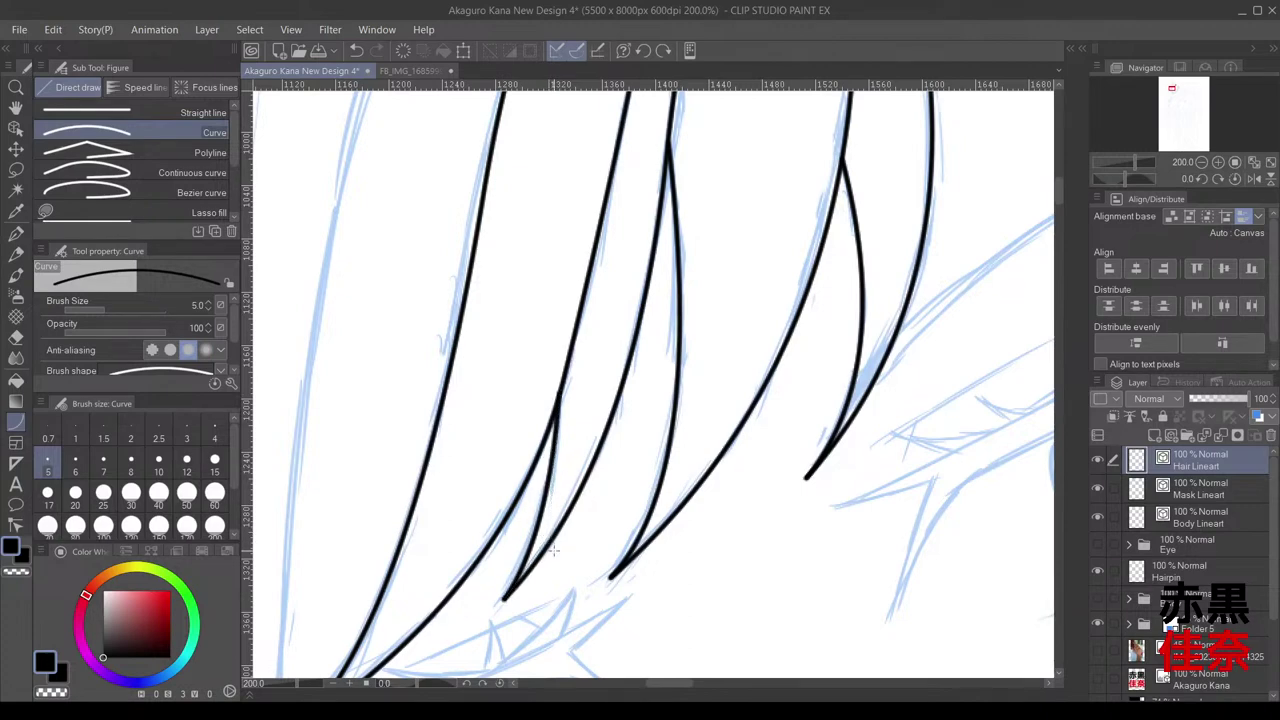
Step: Move the short strand's upper control point slightly down along the long strand it branches from
{"action": "left_click", "coordinate": [15, 524]}
{"action": "scroll", "coordinate": [270, 497], "scroll_direction": "up", "scroll_amount": 2}
{"action": "scroll", "coordinate": [618, 449], "scroll_direction": "down", "scroll_amount": 2}
{"action": "scroll", "coordinate": [728, 383], "scroll_direction": "up", "scroll_amount": 2}
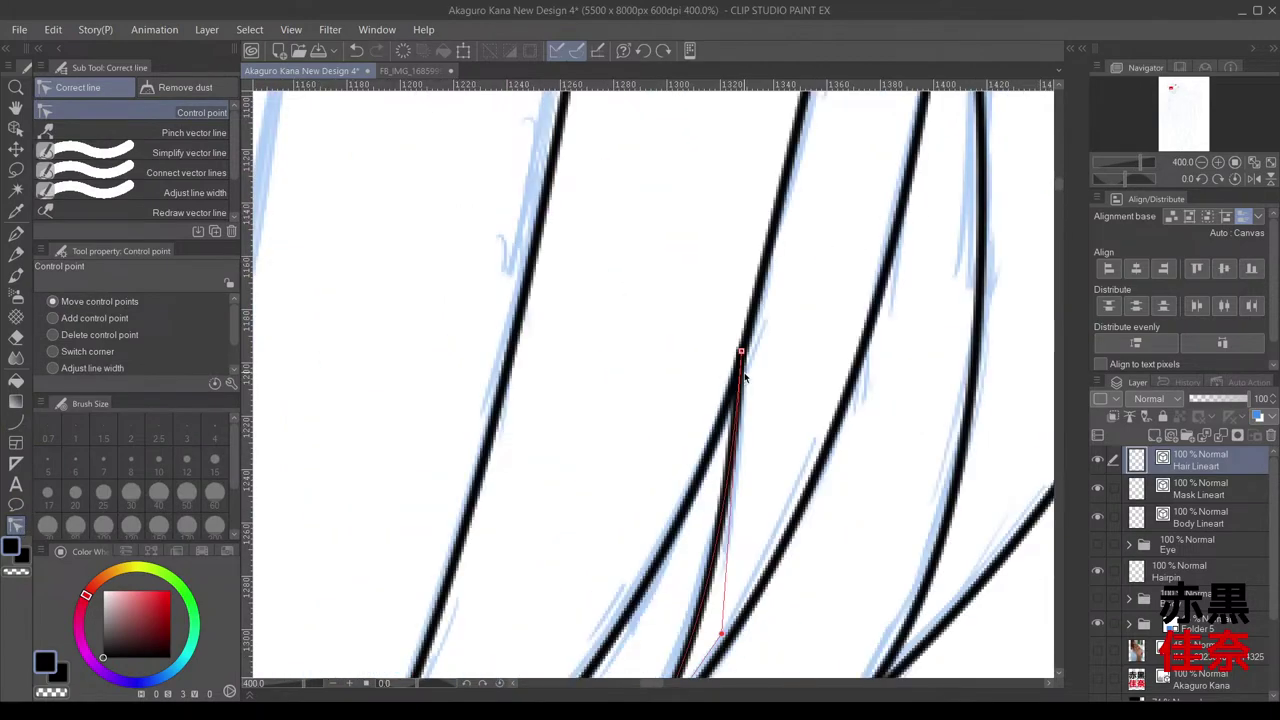
{"action": "left_click_drag", "start_coordinate": [743, 355], "coordinate": [743, 356]}
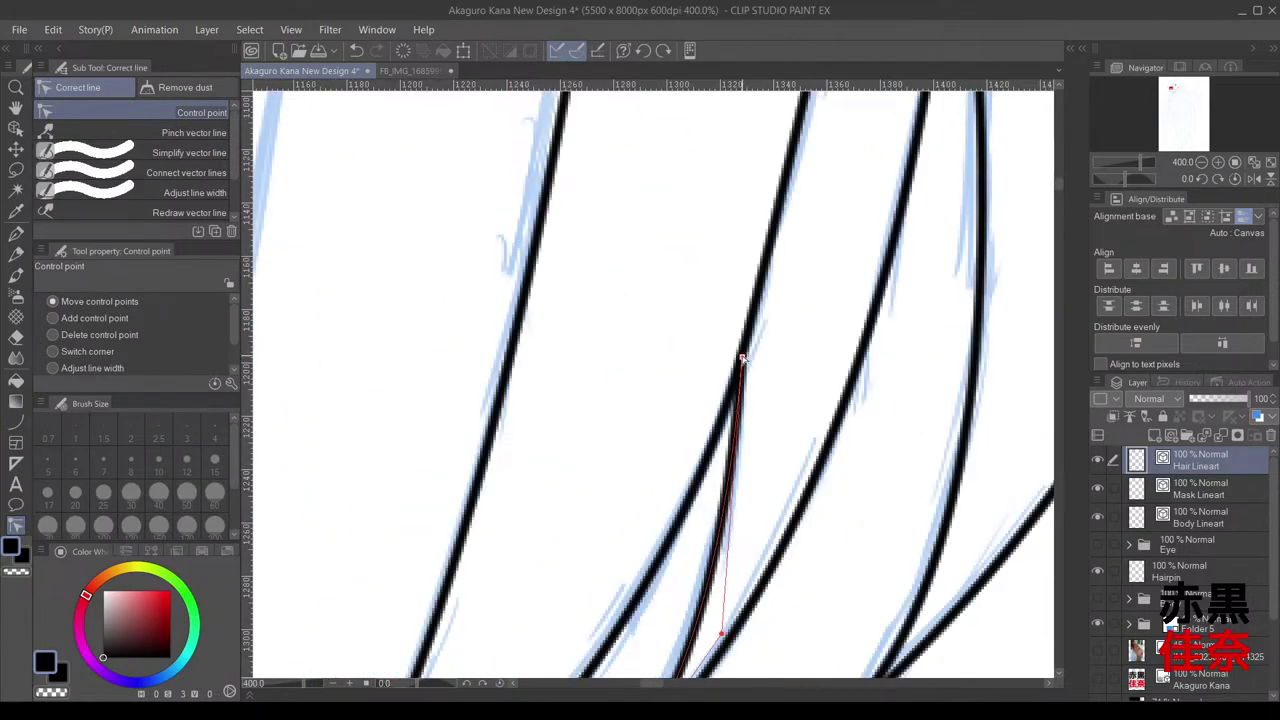
Step: Toggle the Hairpin layer's visibility to compare the hairpin with the sketch underneath, leaving the layer shown
{"action": "scroll", "coordinate": [748, 389], "scroll_direction": "down", "scroll_amount": 6}
{"action": "left_click_drag", "start_coordinate": [790, 414], "coordinate": [456, 425]}
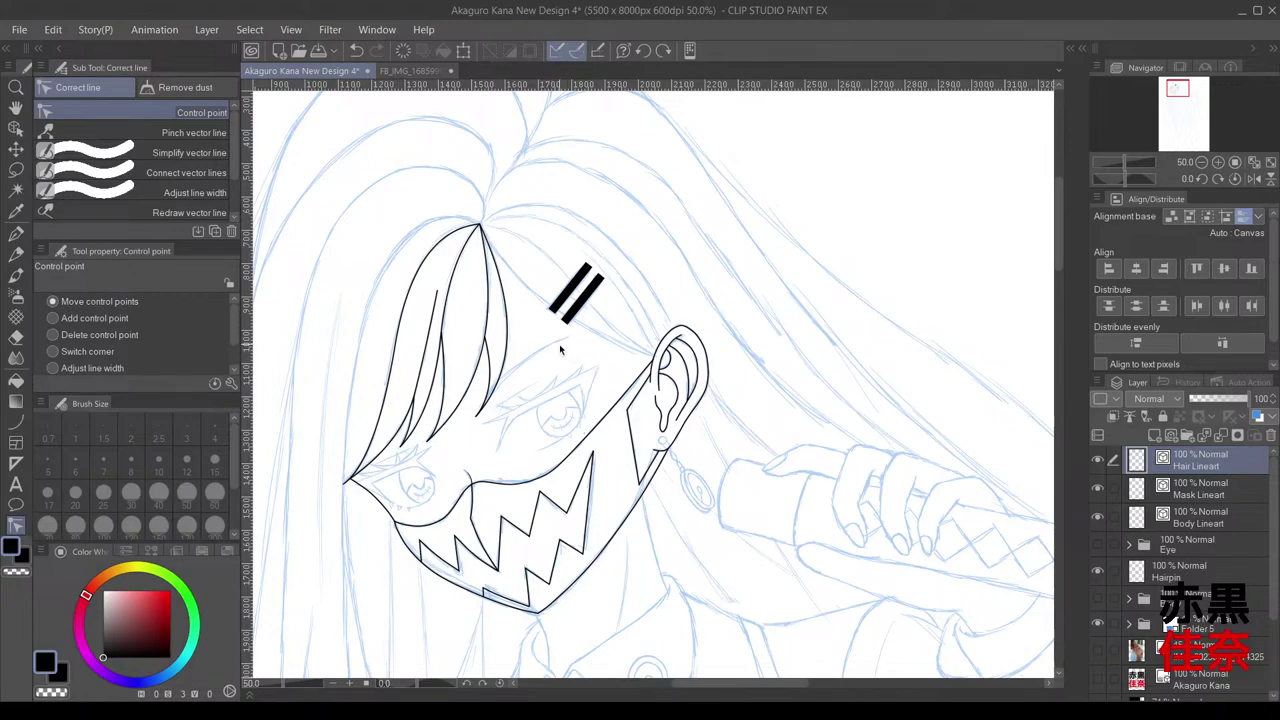
{"action": "scroll", "coordinate": [559, 344], "scroll_direction": "down", "scroll_amount": 1}
{"action": "scroll", "coordinate": [559, 343], "scroll_direction": "up", "scroll_amount": 2}
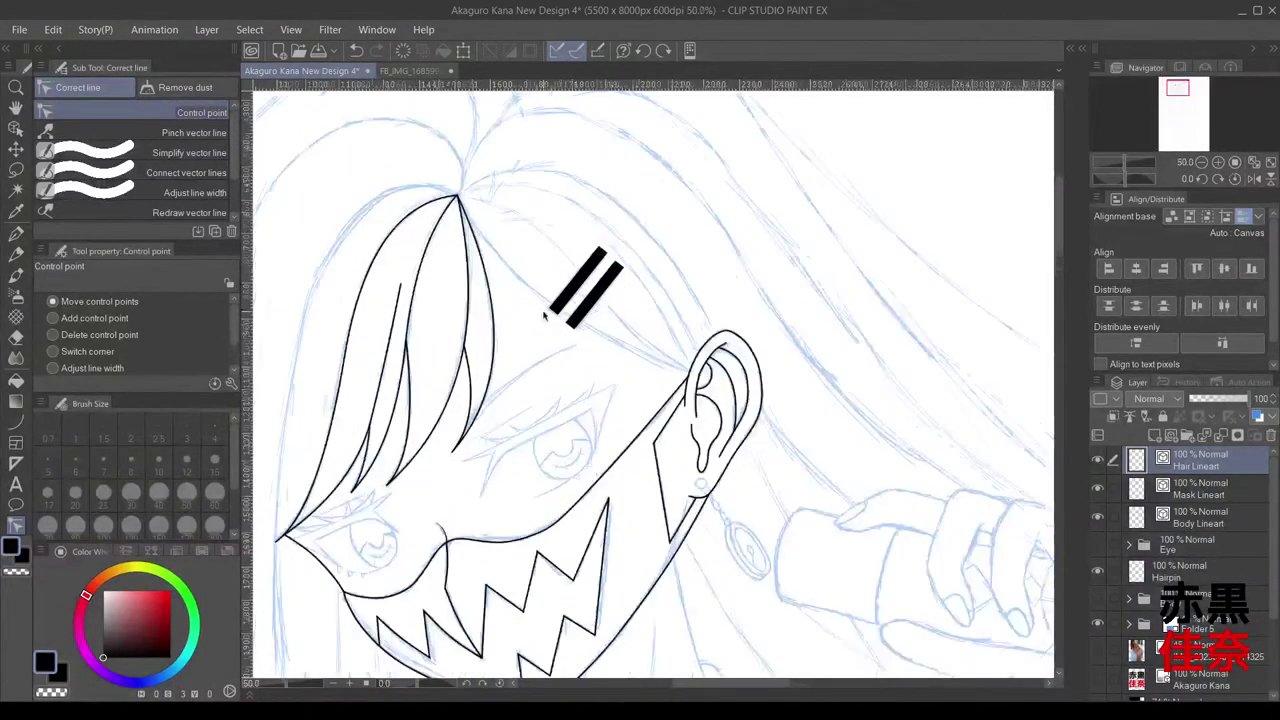
{"action": "scroll", "coordinate": [545, 315], "scroll_direction": "up", "scroll_amount": 3}
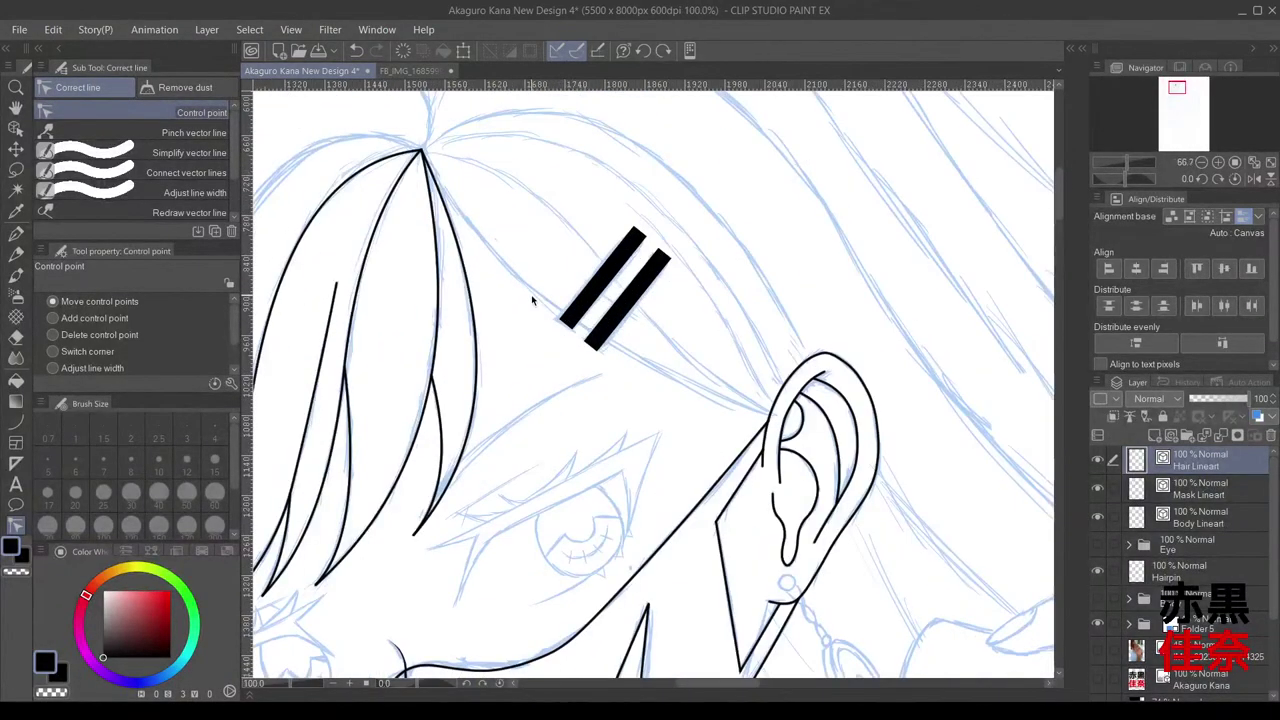
{"action": "left_click", "coordinate": [1098, 574]}
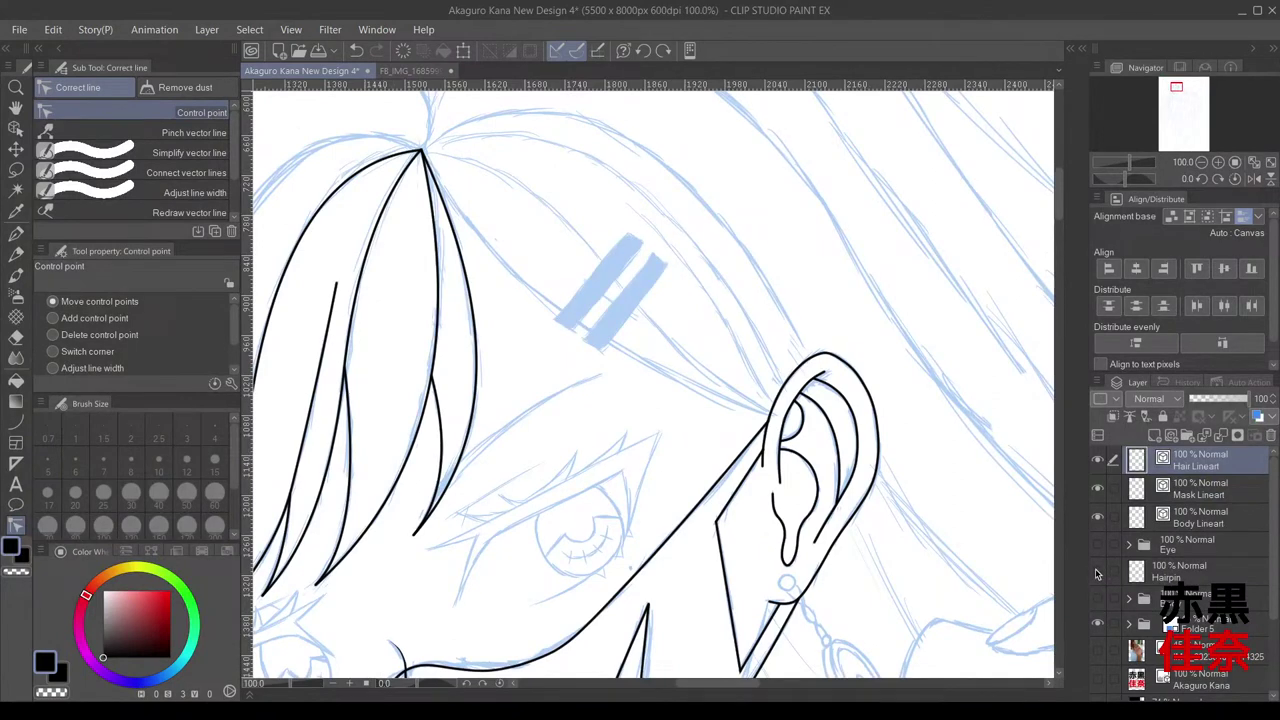
{"action": "left_click", "coordinate": [1098, 573]}
{"action": "left_click", "coordinate": [1098, 573]}
{"action": "left_click", "coordinate": [1099, 573]}
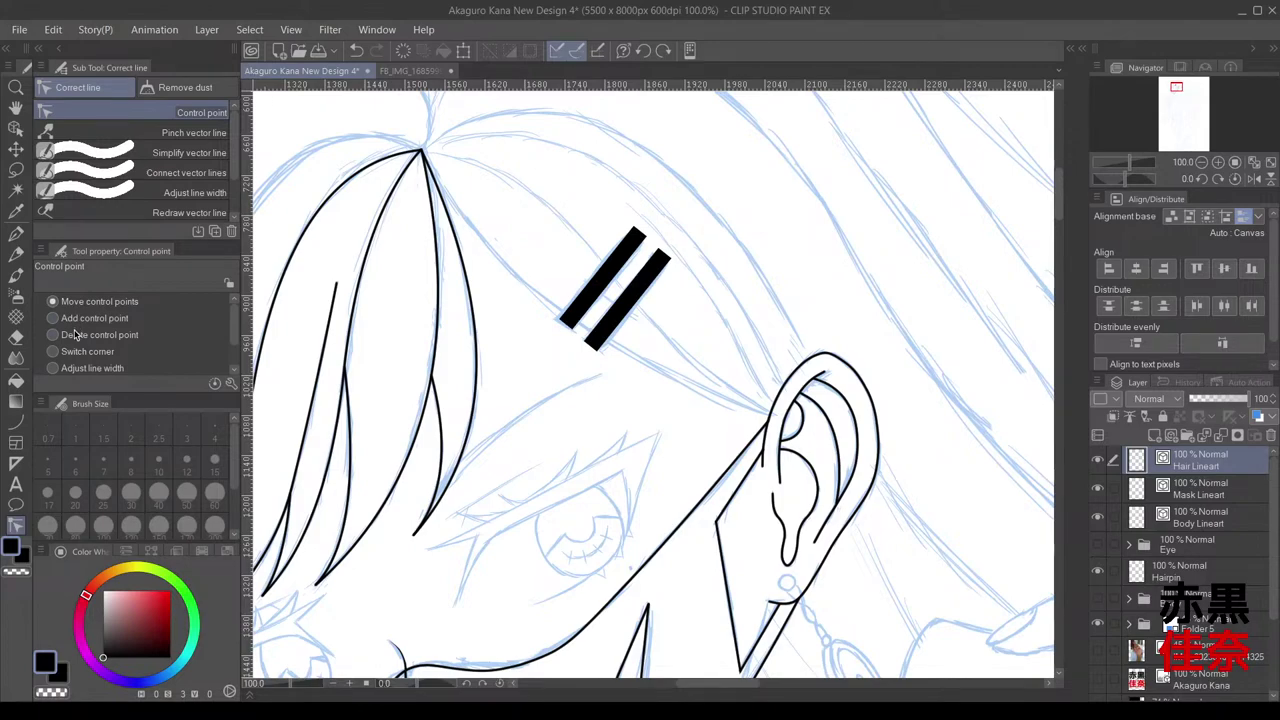
Step: Examine the line endpoints where the bang locks meet at the hair parting
{"action": "scroll", "coordinate": [430, 152], "scroll_direction": "up", "scroll_amount": 4}
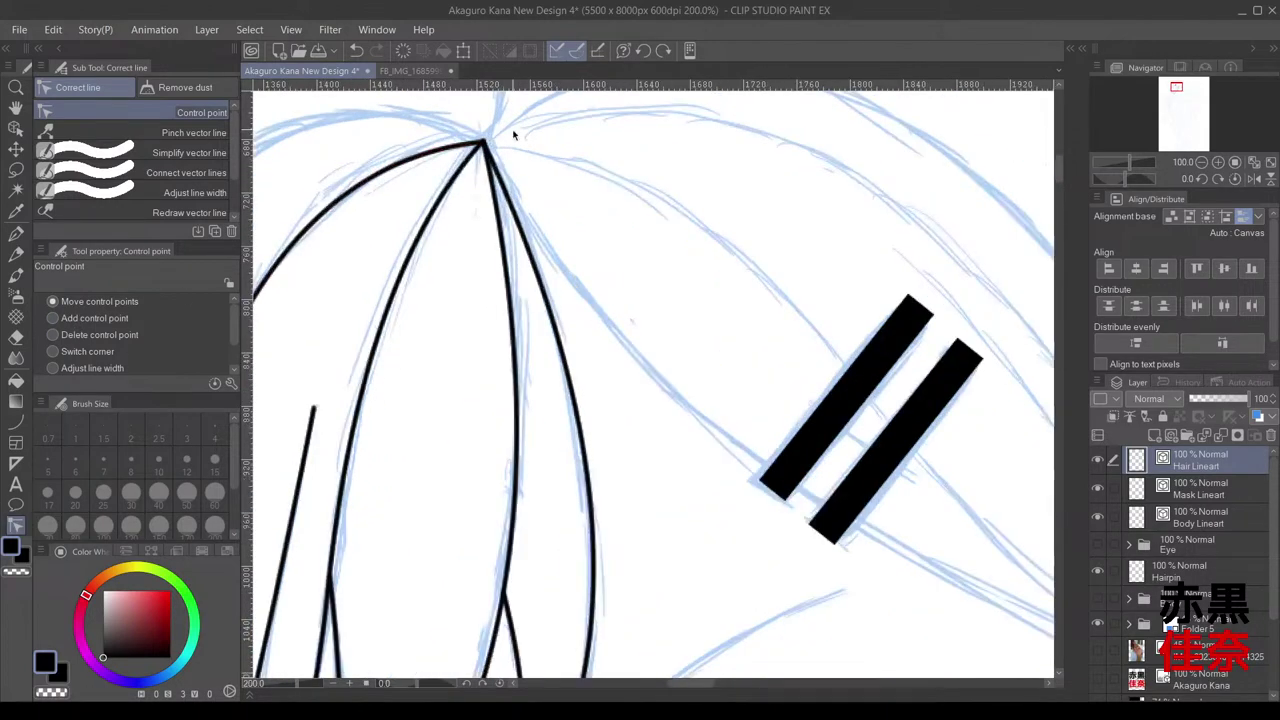
{"action": "scroll", "coordinate": [455, 157], "scroll_direction": "up", "scroll_amount": 2}
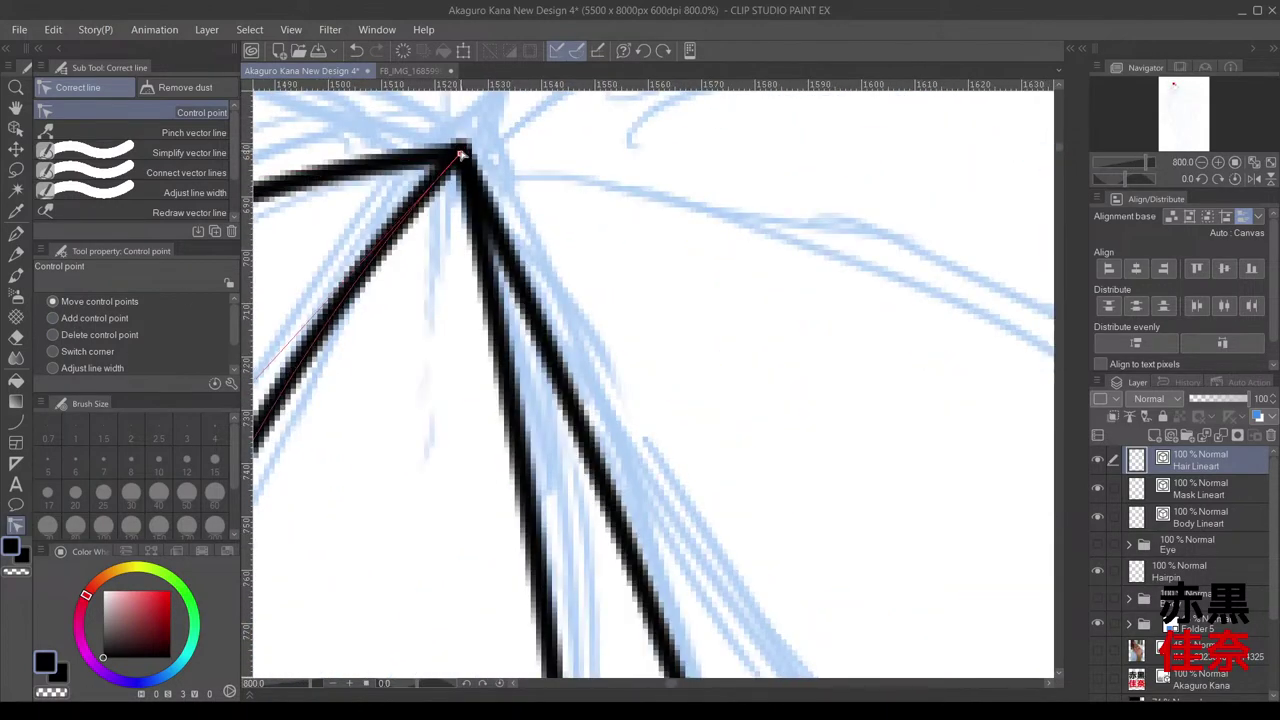
{"action": "scroll", "coordinate": [458, 158], "scroll_direction": "down", "scroll_amount": 2}
{"action": "scroll", "coordinate": [500, 180], "scroll_direction": "down", "scroll_amount": 2}
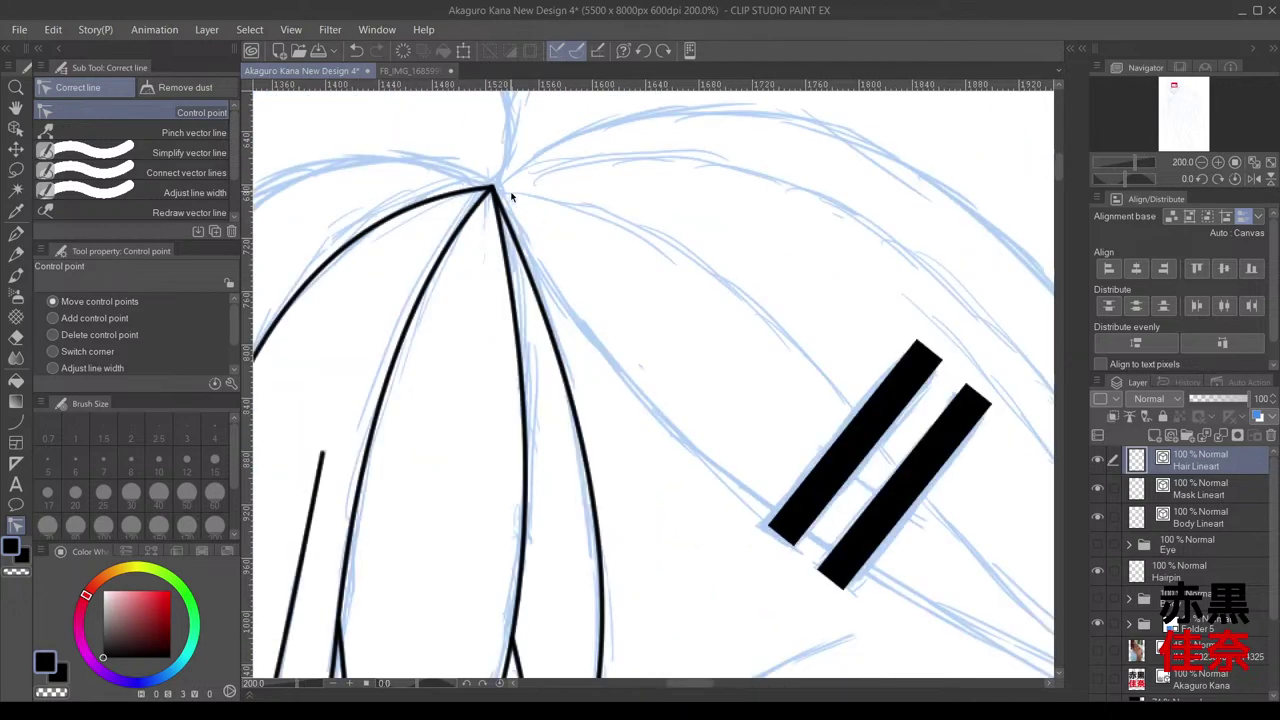
{"action": "scroll", "coordinate": [494, 187], "scroll_direction": "up", "scroll_amount": 4}
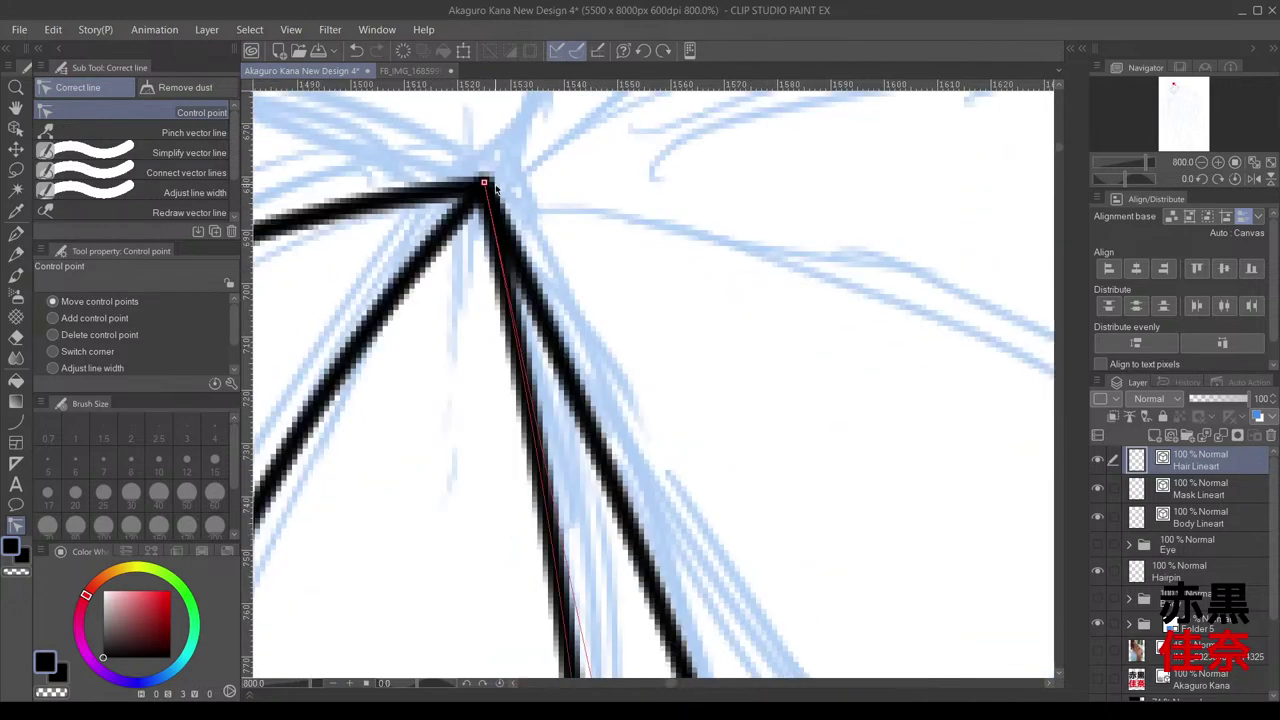
{"action": "scroll", "coordinate": [545, 208], "scroll_direction": "down", "scroll_amount": 4}
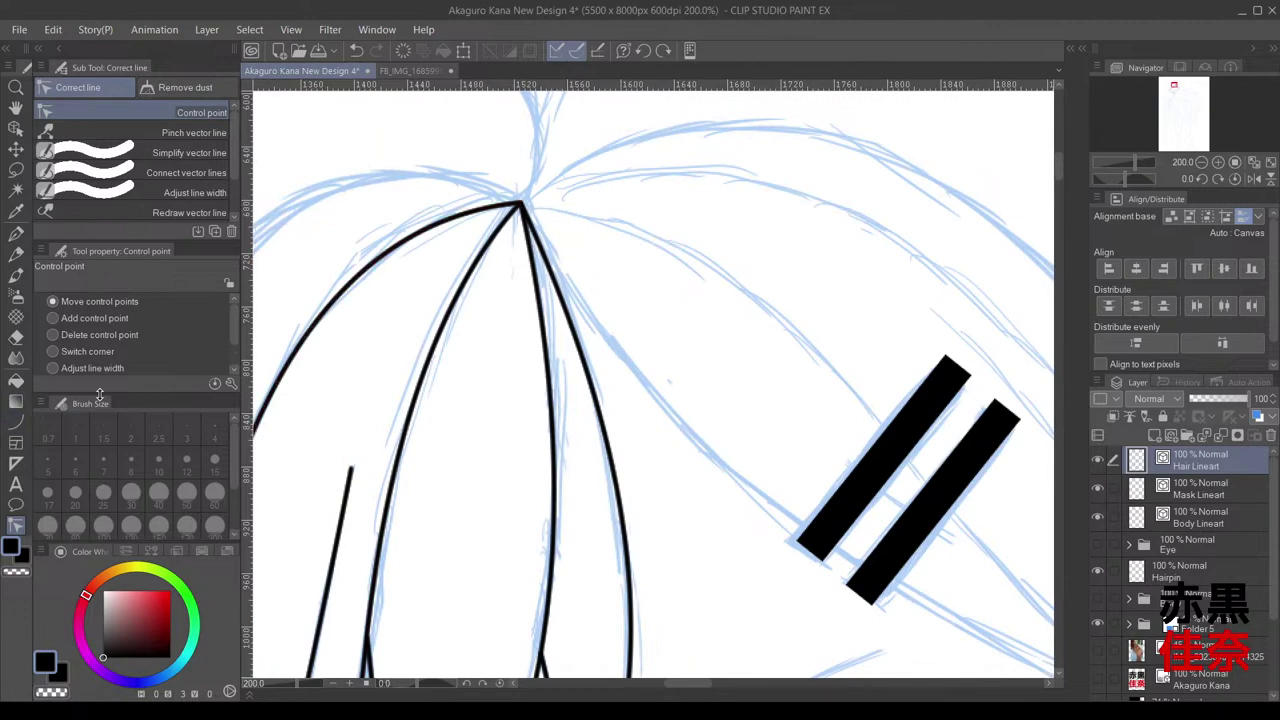
Step: Draw a sagging curve from the hair parting, passing beneath the hairpin, to the front edge of the ear
{"action": "key", "text": "u"}
{"action": "left_click_drag", "start_coordinate": [762, 304], "coordinate": [530, 211]}
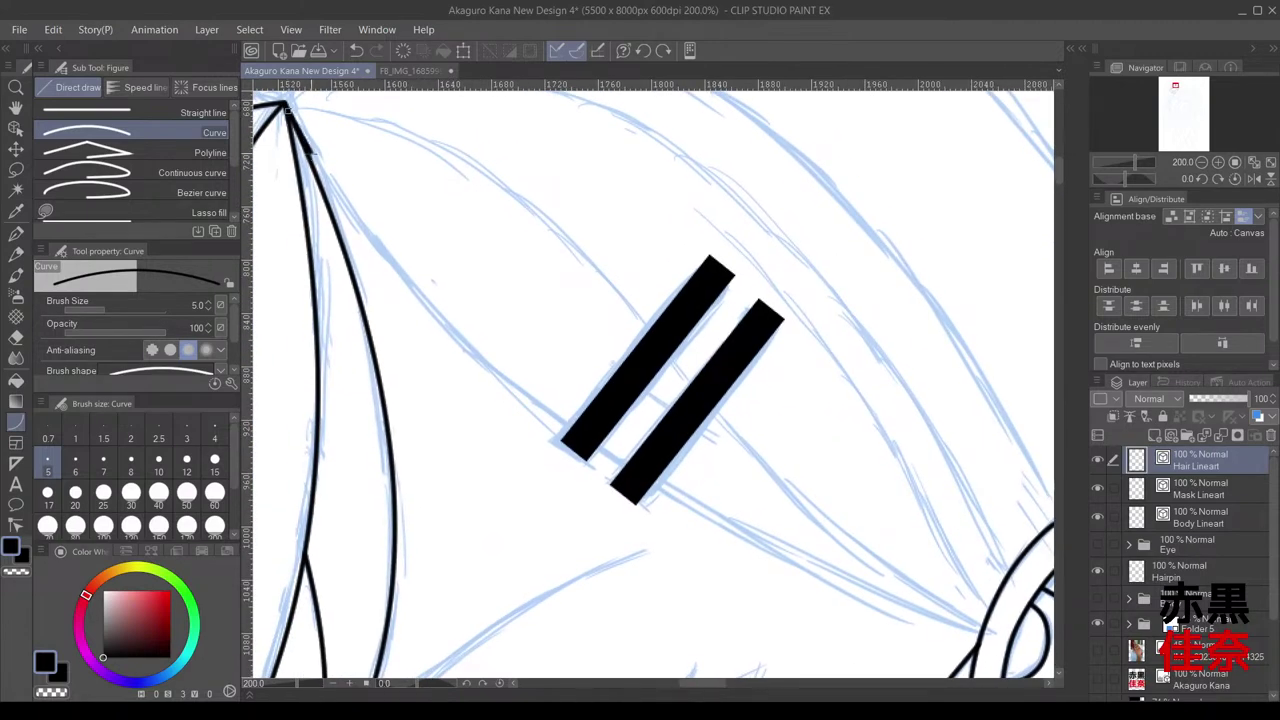
{"action": "mouse_move", "coordinate": [288, 112]}
{"action": "left_mouse_down"}
{"action": "mouse_move", "coordinate": [591, 363]}
{"action": "mouse_move", "coordinate": [980, 630]}
{"action": "left_mouse_up"}
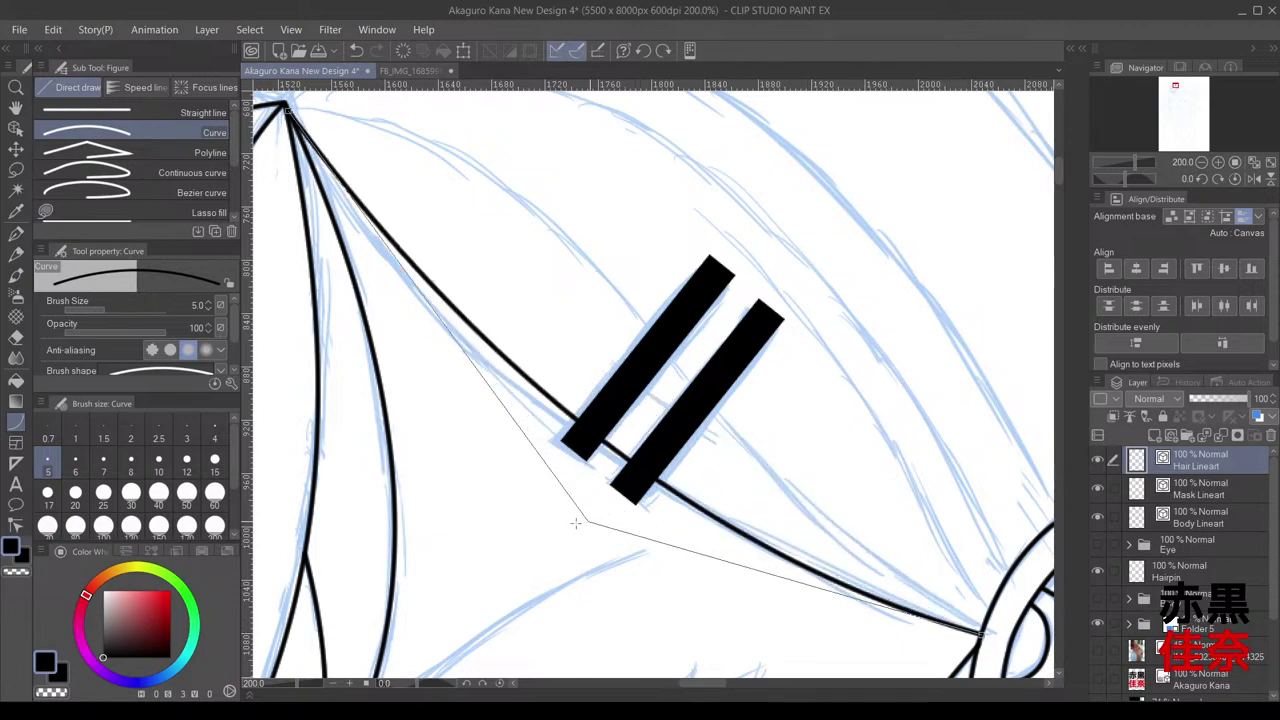
{"action": "left_click", "coordinate": [481, 467]}
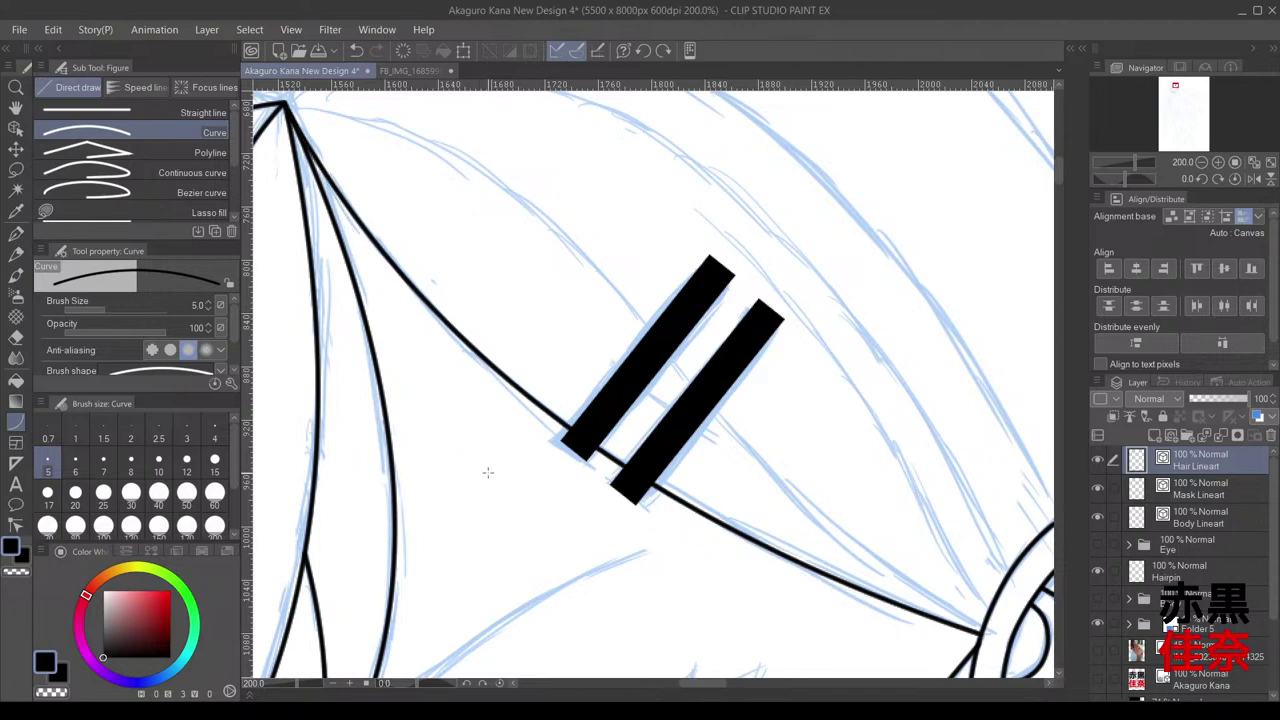
Step: Draw an arched curve from the hair parting over the hairpin to the upper front edge of the ear
{"action": "scroll", "coordinate": [483, 457], "scroll_direction": "down", "scroll_amount": 1}
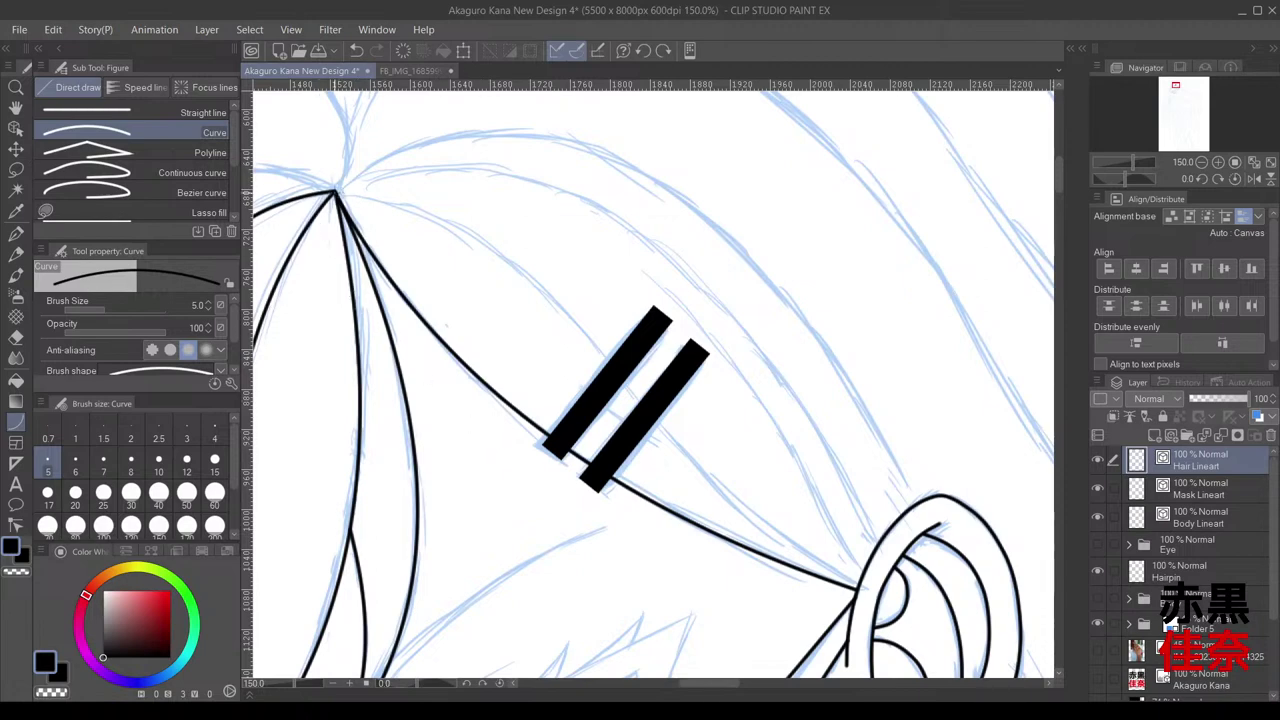
{"action": "left_click_drag", "start_coordinate": [336, 192], "coordinate": [880, 546]}
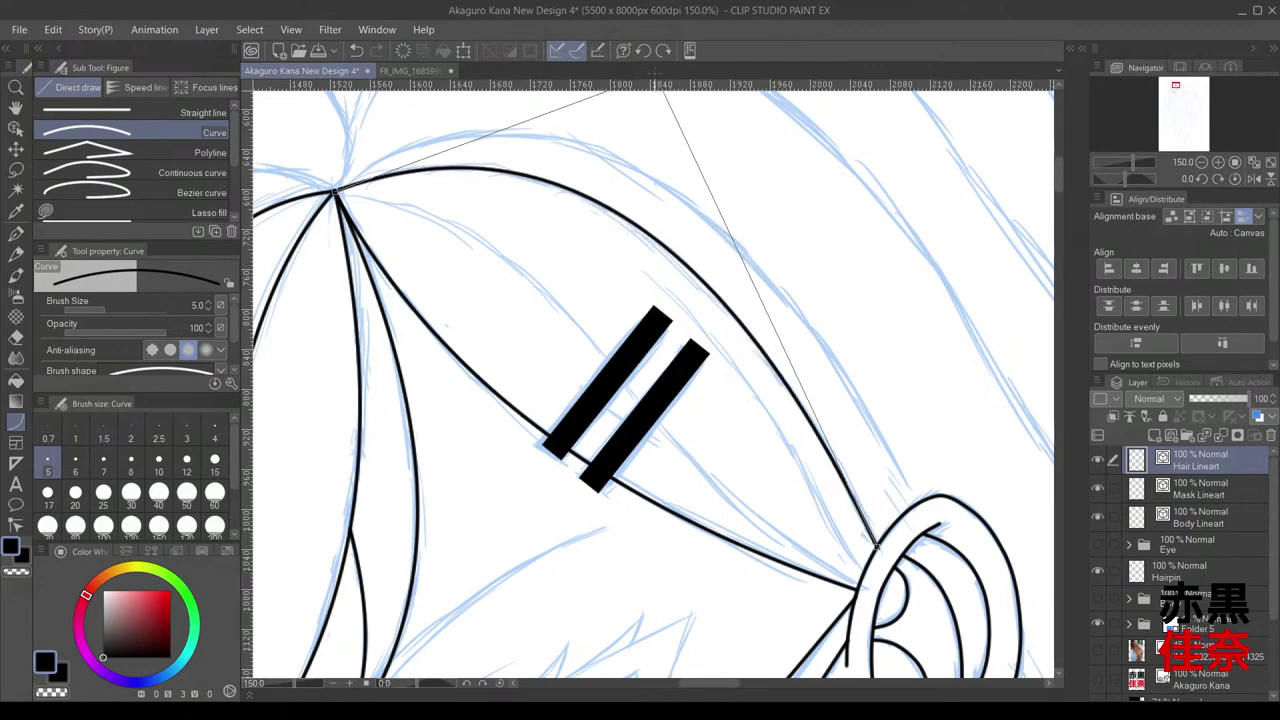
{"action": "left_click", "coordinate": [654, 74]}
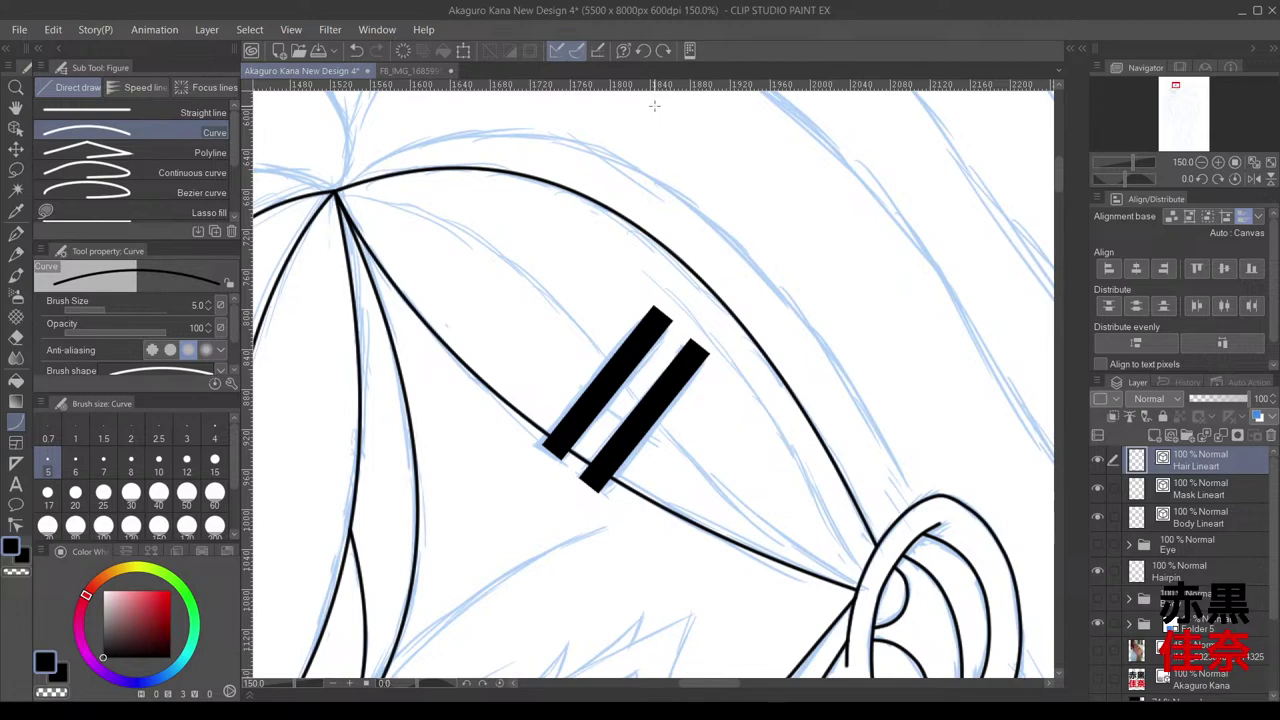
{"action": "scroll", "coordinate": [340, 205], "scroll_direction": "up", "scroll_amount": 1}
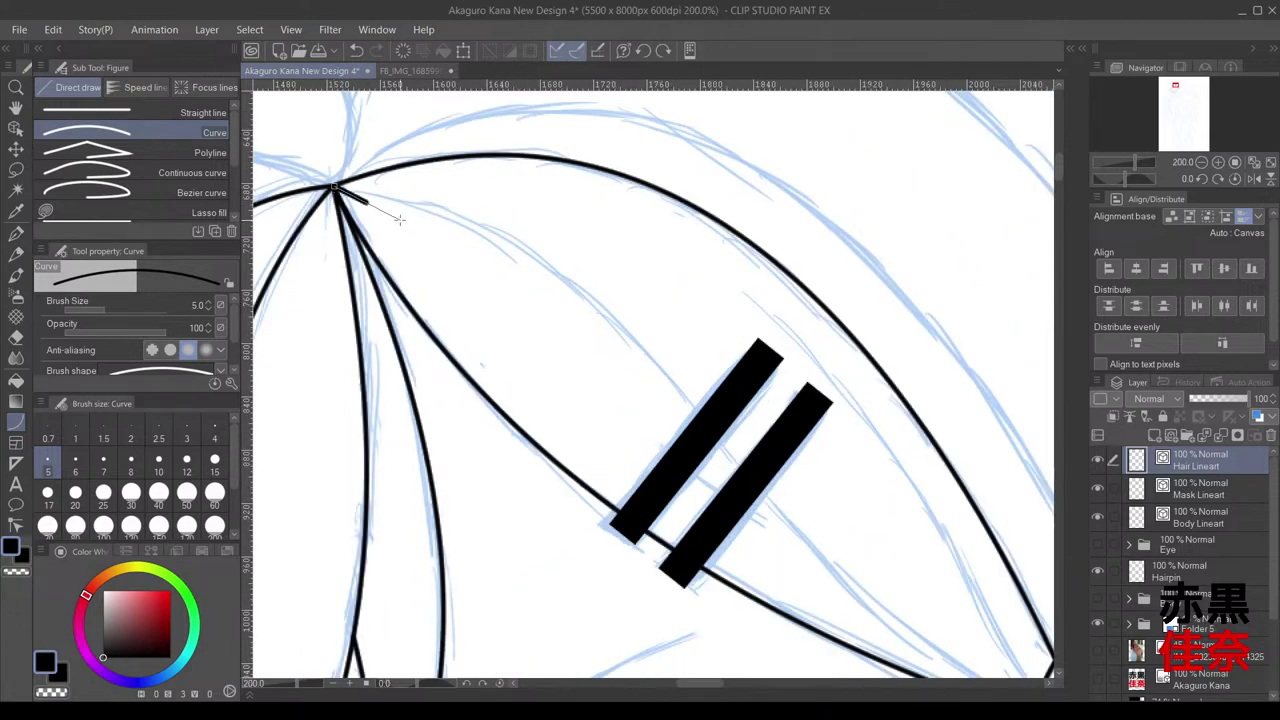
{"action": "mouse_move", "coordinate": [400, 220]}
{"action": "left_mouse_down"}
{"action": "mouse_move", "coordinate": [582, 276]}
{"action": "mouse_move", "coordinate": [547, 263]}
{"action": "left_mouse_up"}
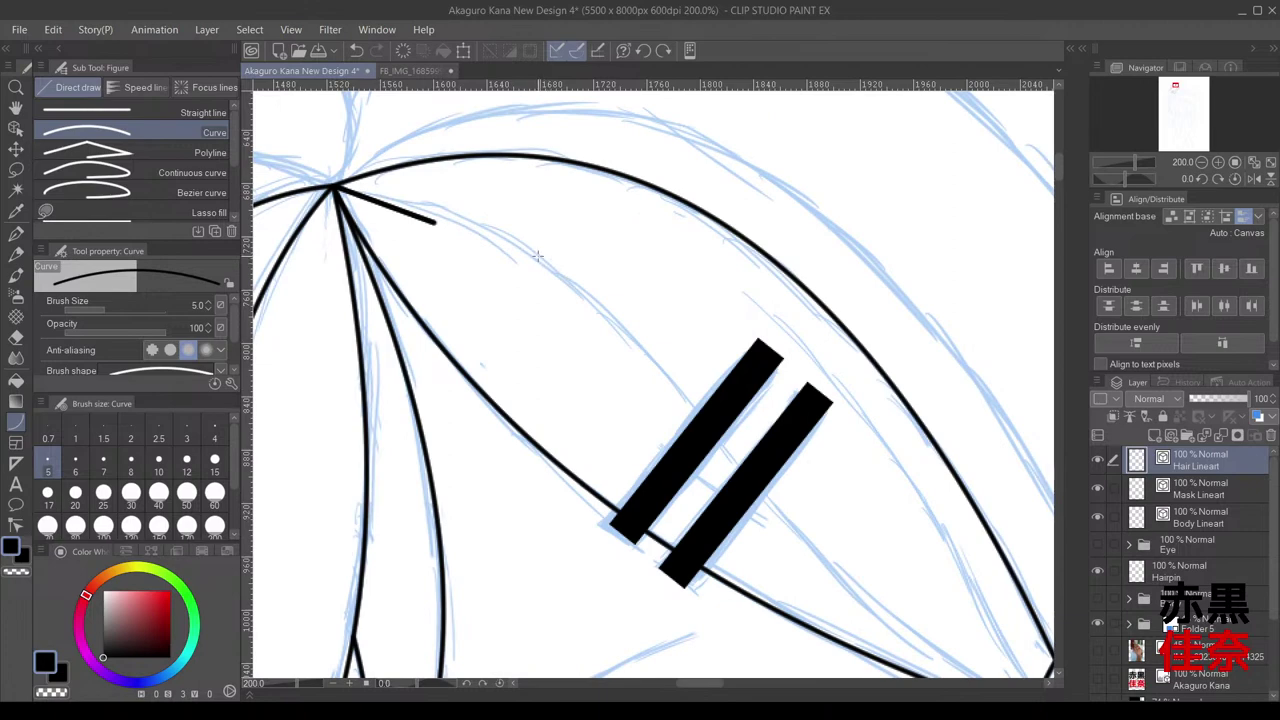
{"action": "key", "text": "ctrl+z"}
{"action": "scroll", "coordinate": [545, 263], "scroll_direction": "down", "scroll_amount": 1}
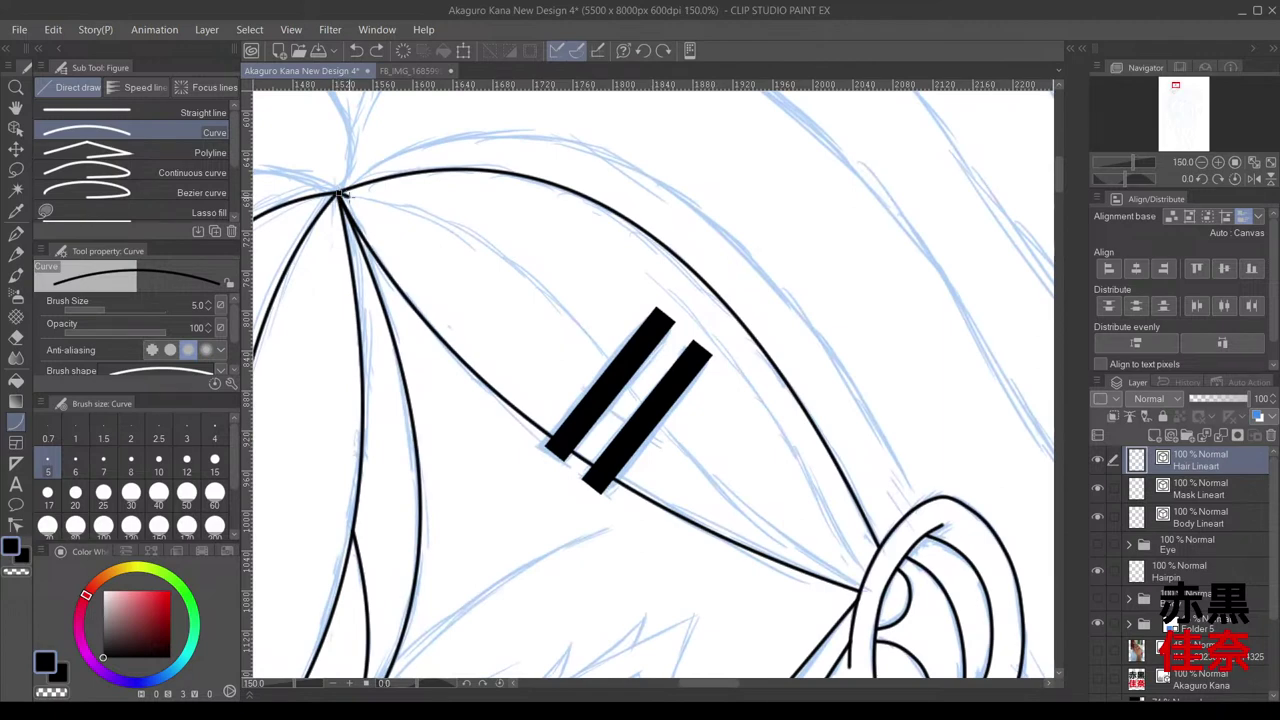
Step: Draw a curve from the hair parting through the hairpin to the ear's front edge, and bend it into an S-shape by moving its control points
{"action": "mouse_move", "coordinate": [340, 192]}
{"action": "left_mouse_down"}
{"action": "mouse_move", "coordinate": [662, 370]}
{"action": "mouse_move", "coordinate": [860, 588]}
{"action": "left_mouse_up"}
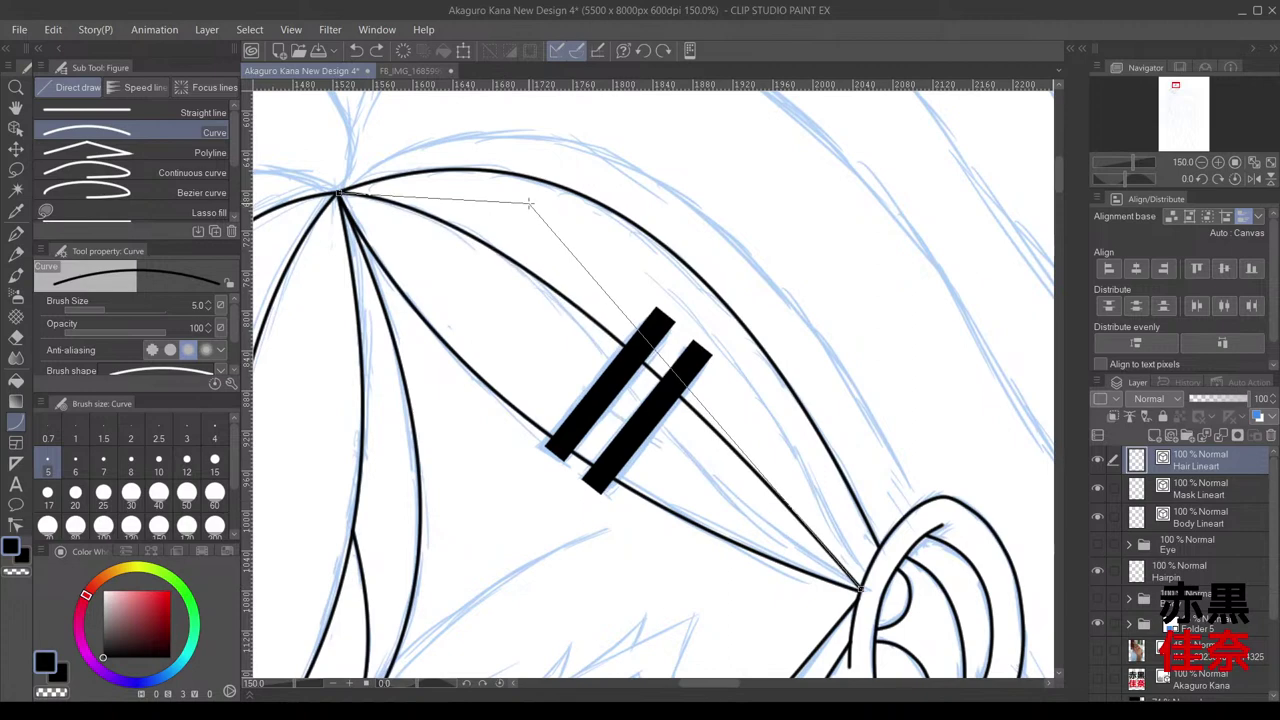
{"action": "left_click", "coordinate": [526, 208]}
{"action": "left_click", "coordinate": [16, 524]}
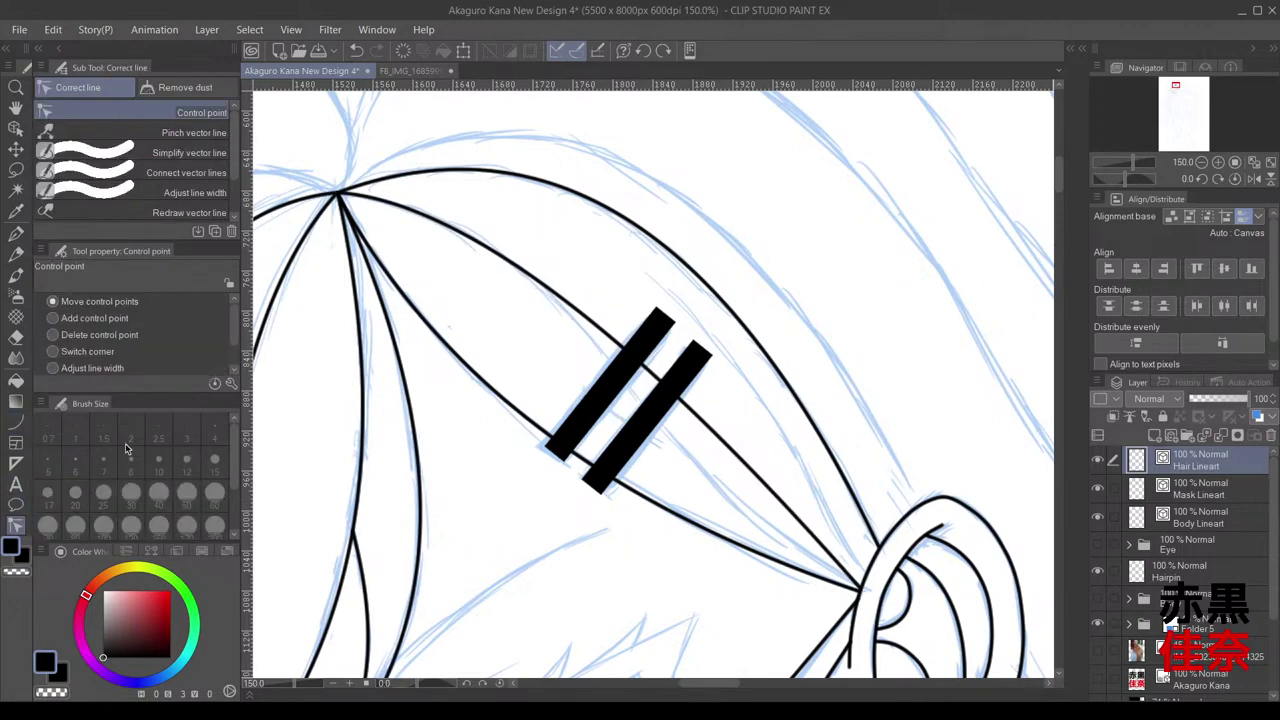
{"action": "mouse_move", "coordinate": [652, 380]}
{"action": "left_click_drag", "start_coordinate": [737, 458], "coordinate": [740, 535]}
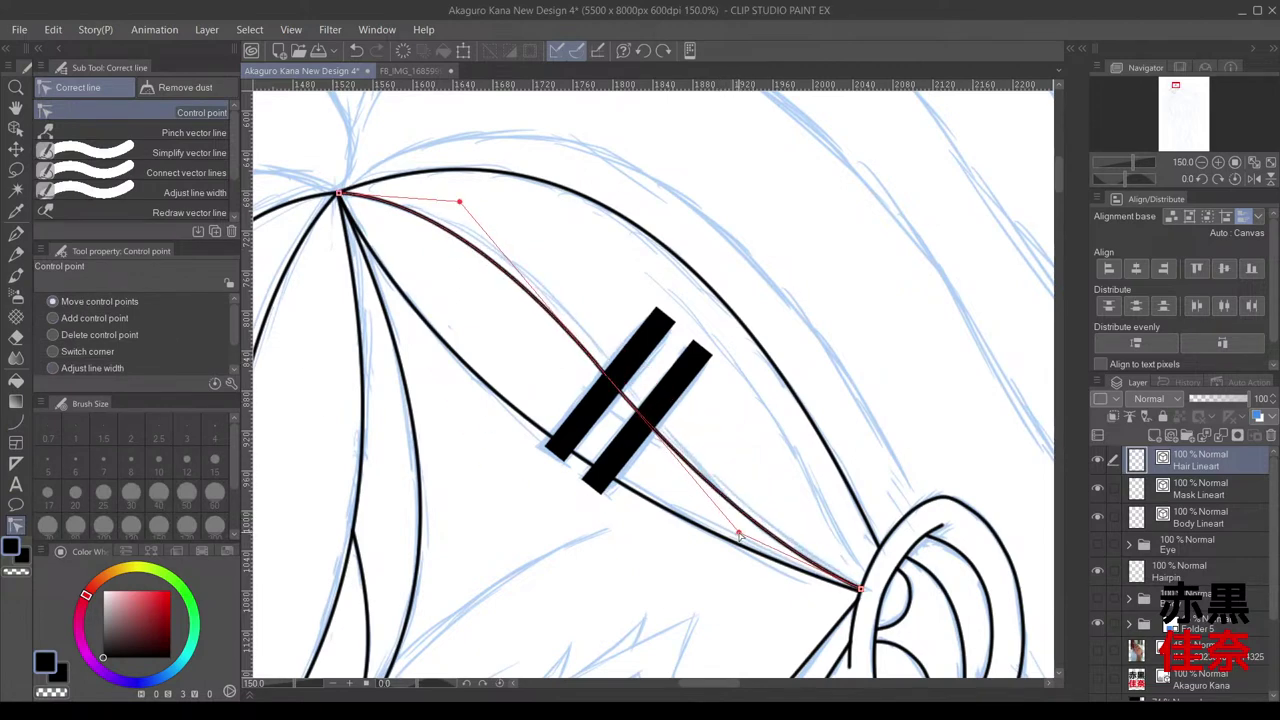
{"action": "left_click_drag", "start_coordinate": [460, 202], "coordinate": [485, 208]}
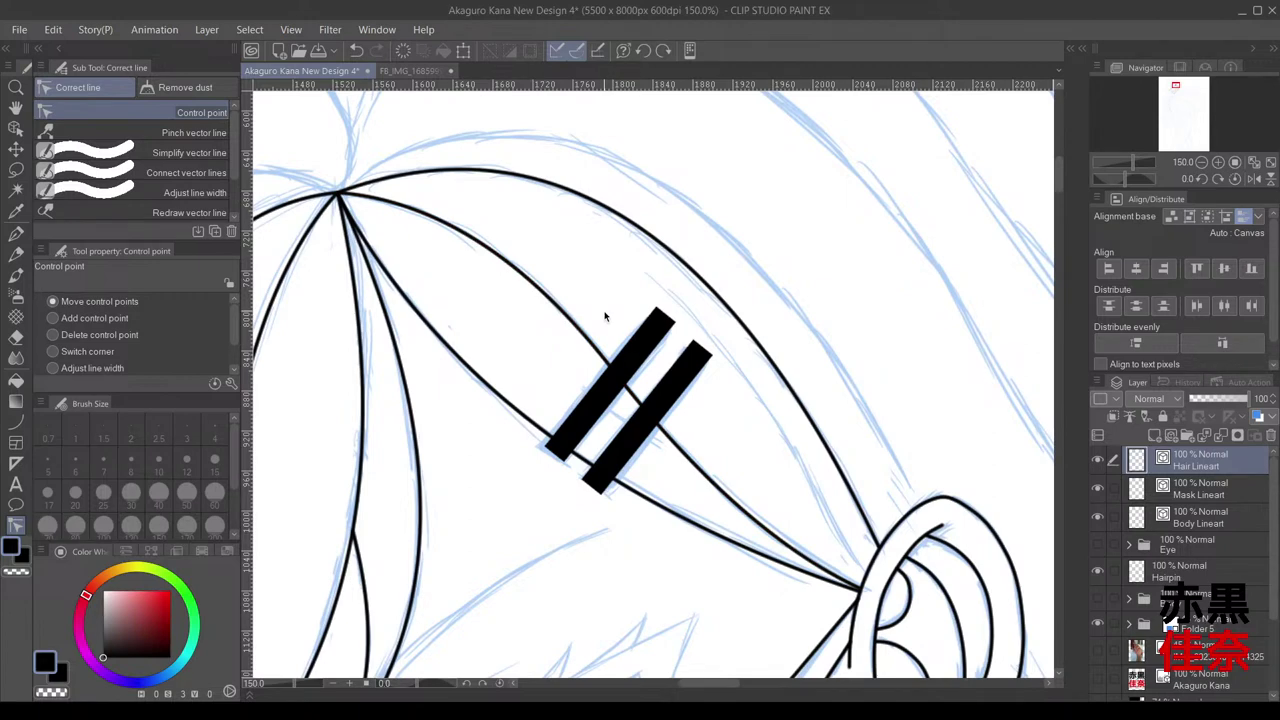
Step: Draw a short curve from above the hairpin down to the ear's front edge, and thin its upper end by adjusting the line width
{"action": "left_click", "coordinate": [16, 421]}
{"action": "left_click_drag", "start_coordinate": [645, 273], "coordinate": [866, 572]}
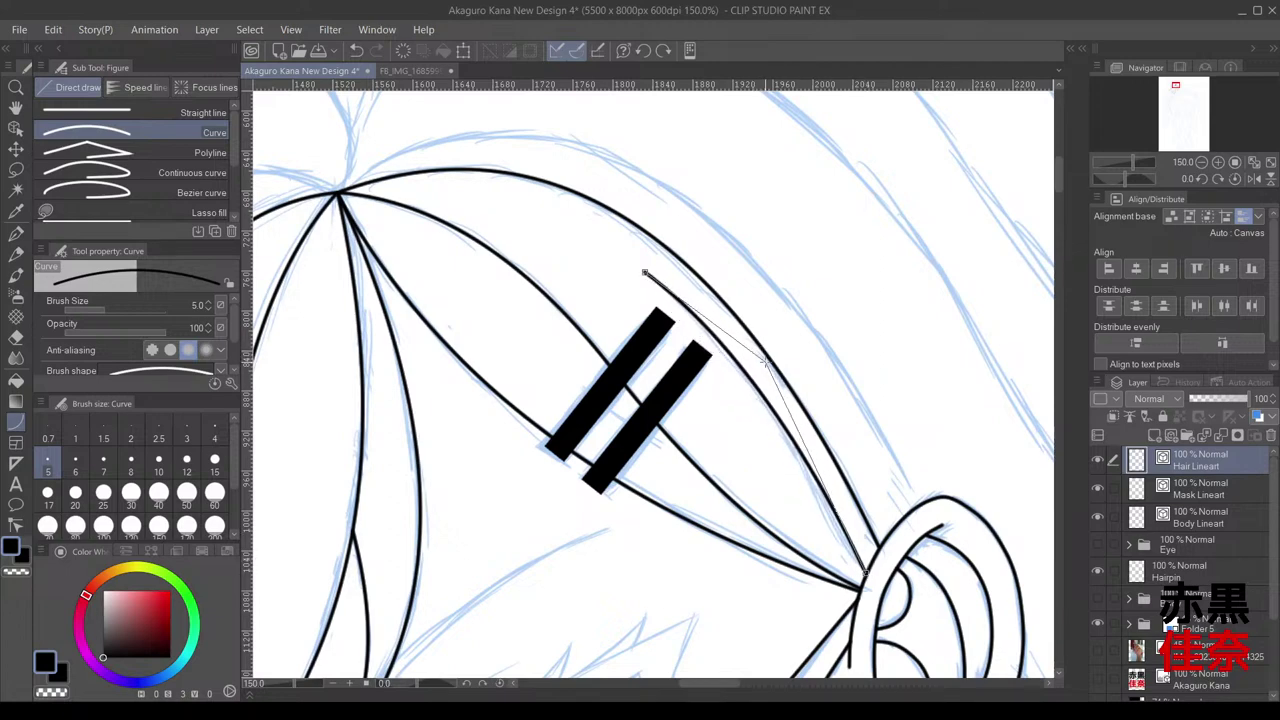
{"action": "left_click", "coordinate": [764, 361]}
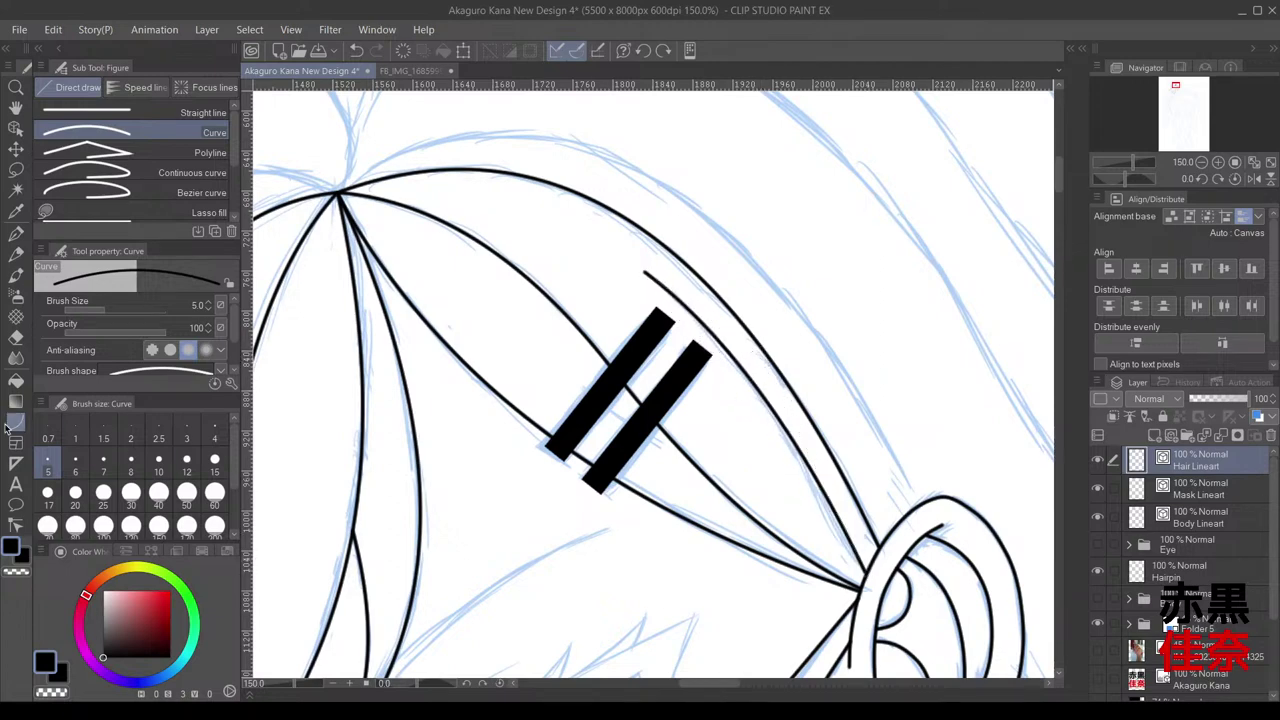
{"action": "key", "text": "y"}
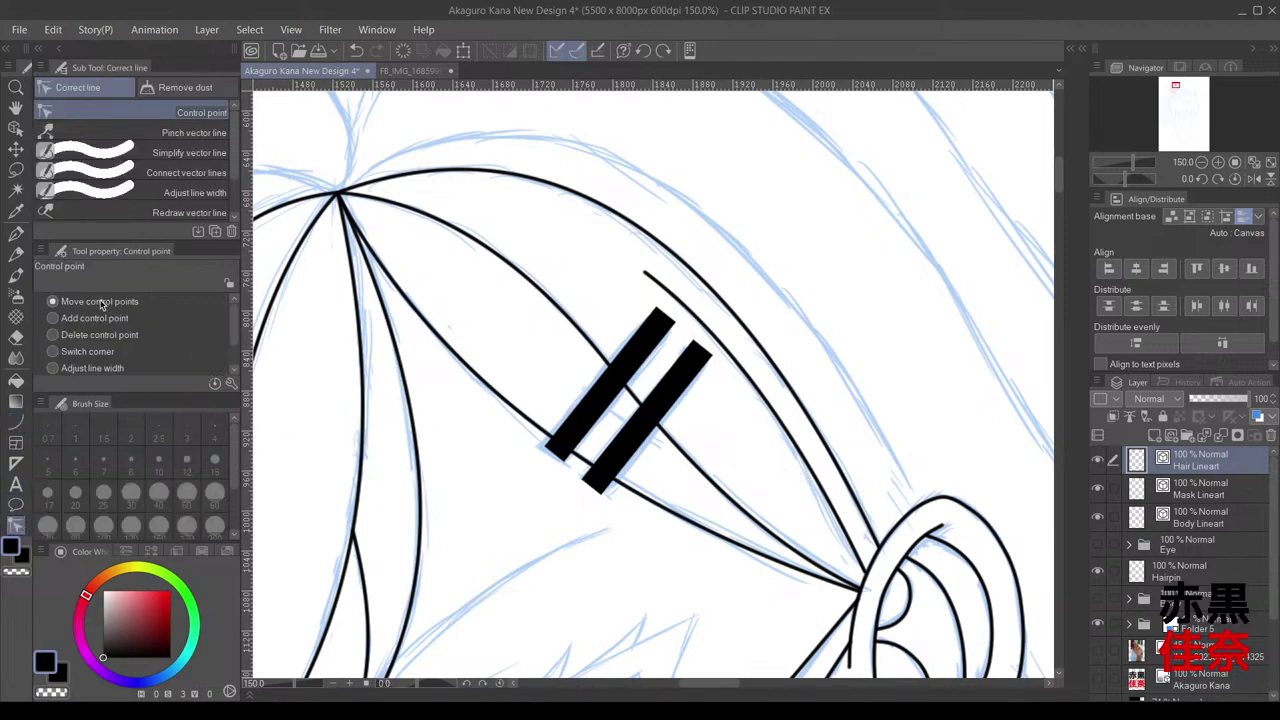
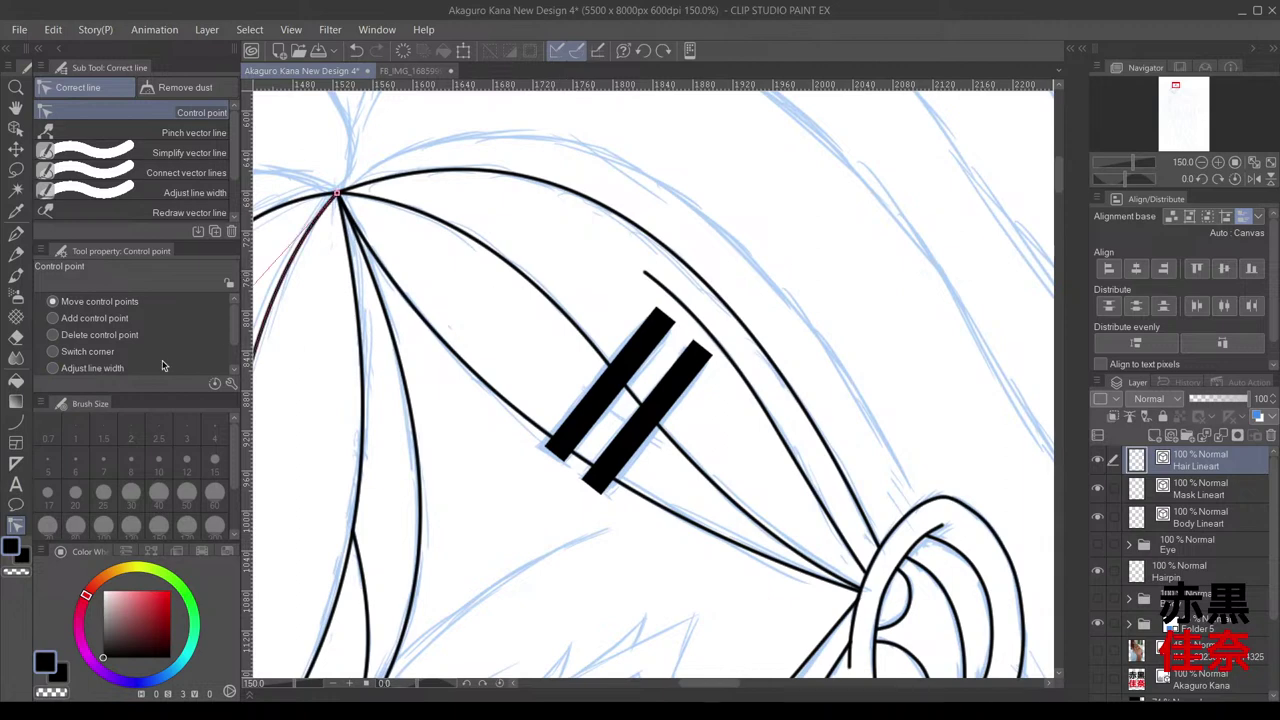
{"action": "left_click", "coordinate": [52, 368]}
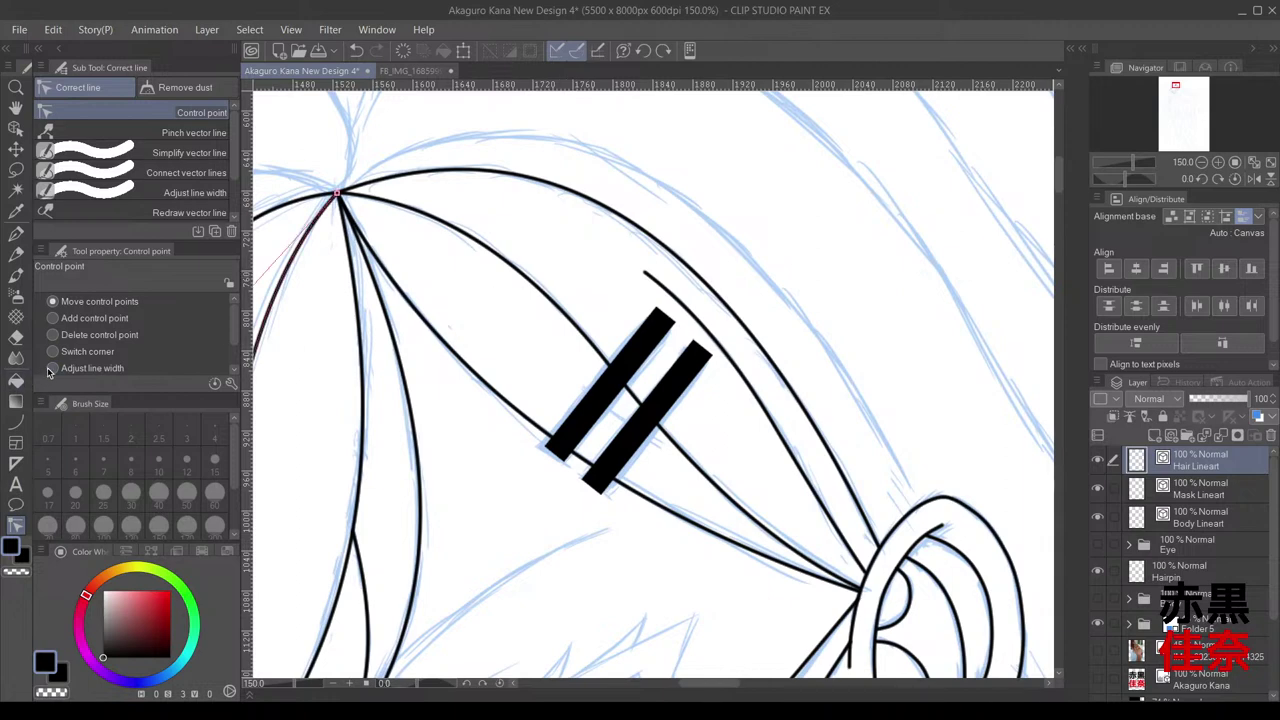
{"action": "left_click", "coordinate": [619, 282]}
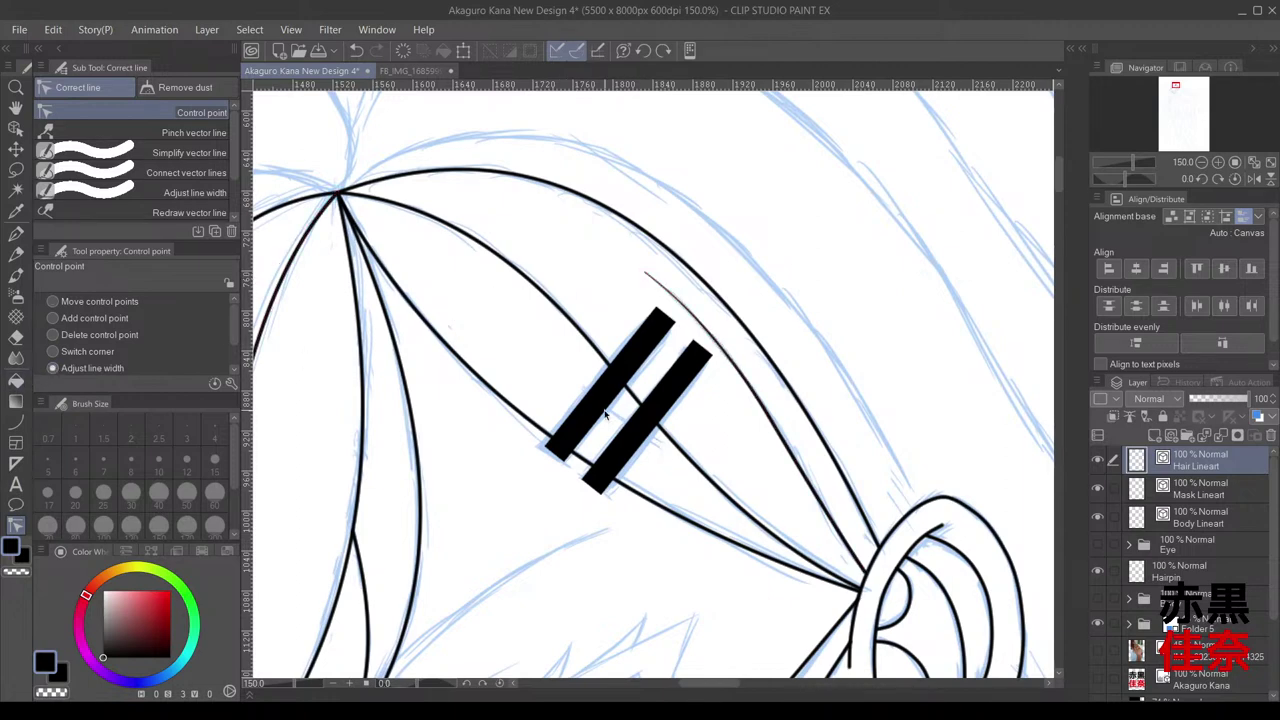
Step: Taper the upper end of the short inner strand line in the bangs by adjusting its line width
{"action": "scroll", "coordinate": [572, 385], "scroll_direction": "down", "scroll_amount": 3}
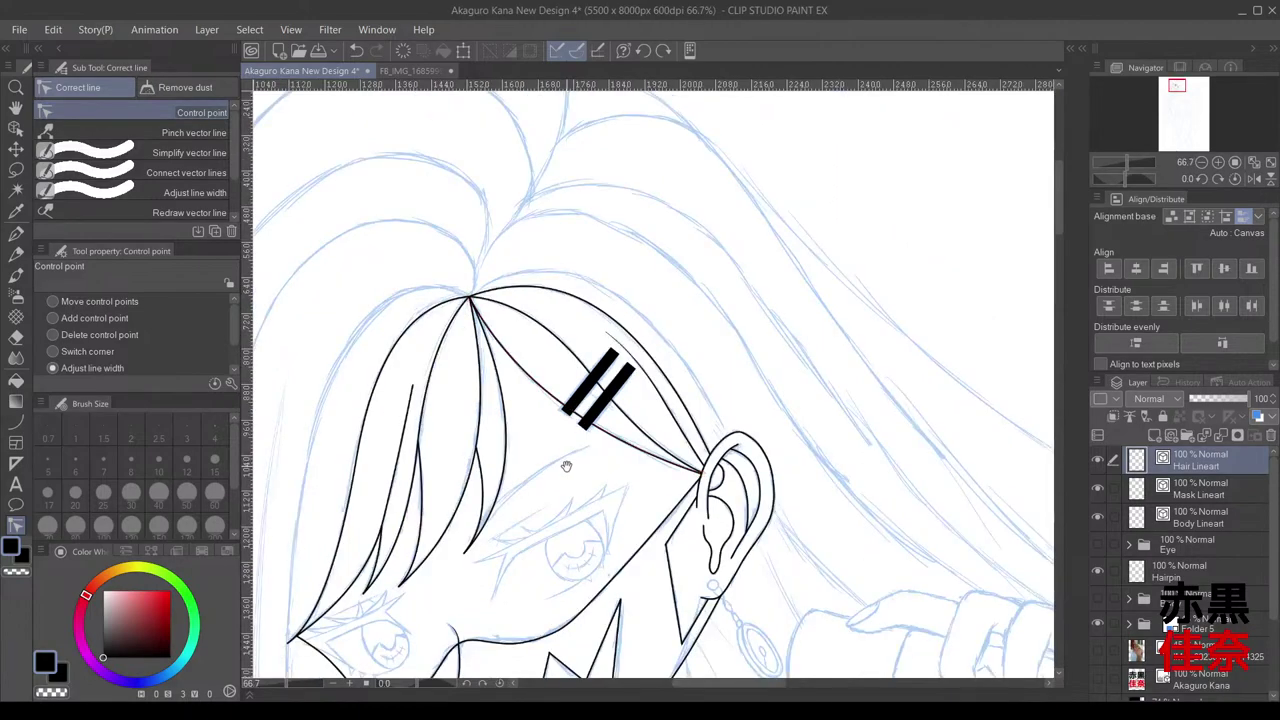
{"action": "left_click_drag", "start_coordinate": [571, 463], "coordinate": [703, 360]}
{"action": "scroll", "coordinate": [556, 288], "scroll_direction": "up", "scroll_amount": 2}
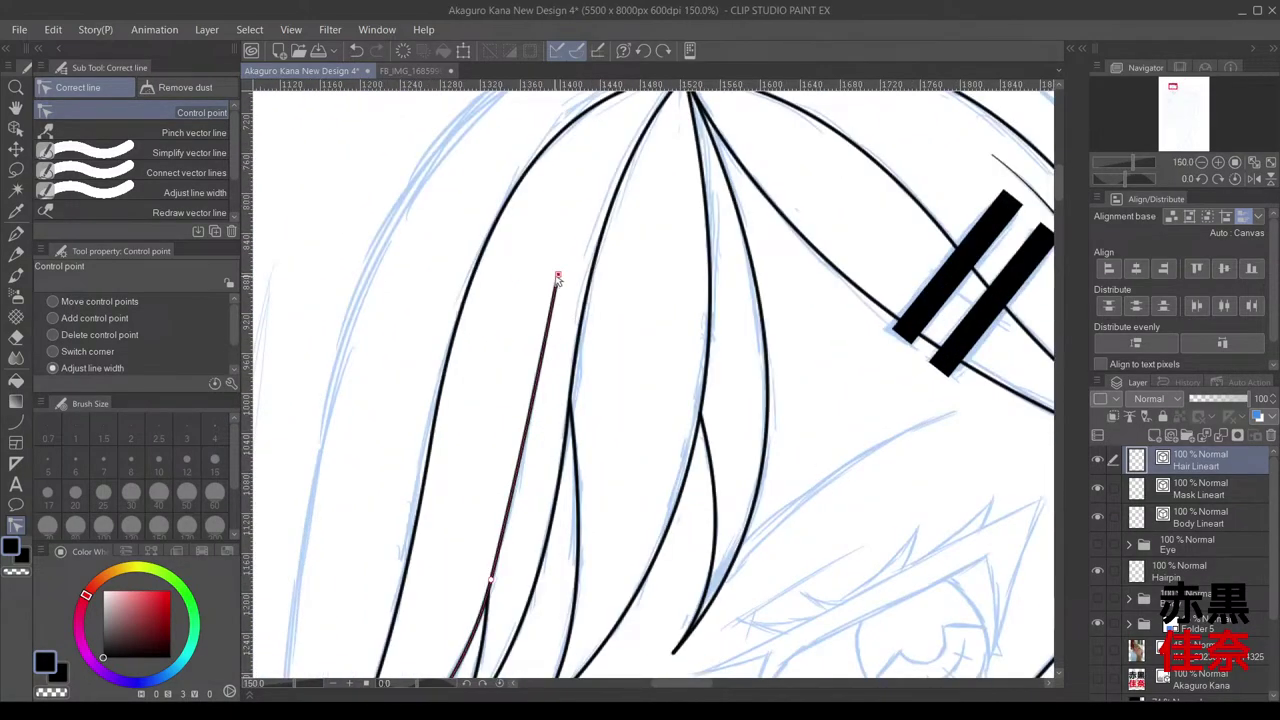
{"action": "left_click_drag", "start_coordinate": [541, 275], "coordinate": [524, 276]}
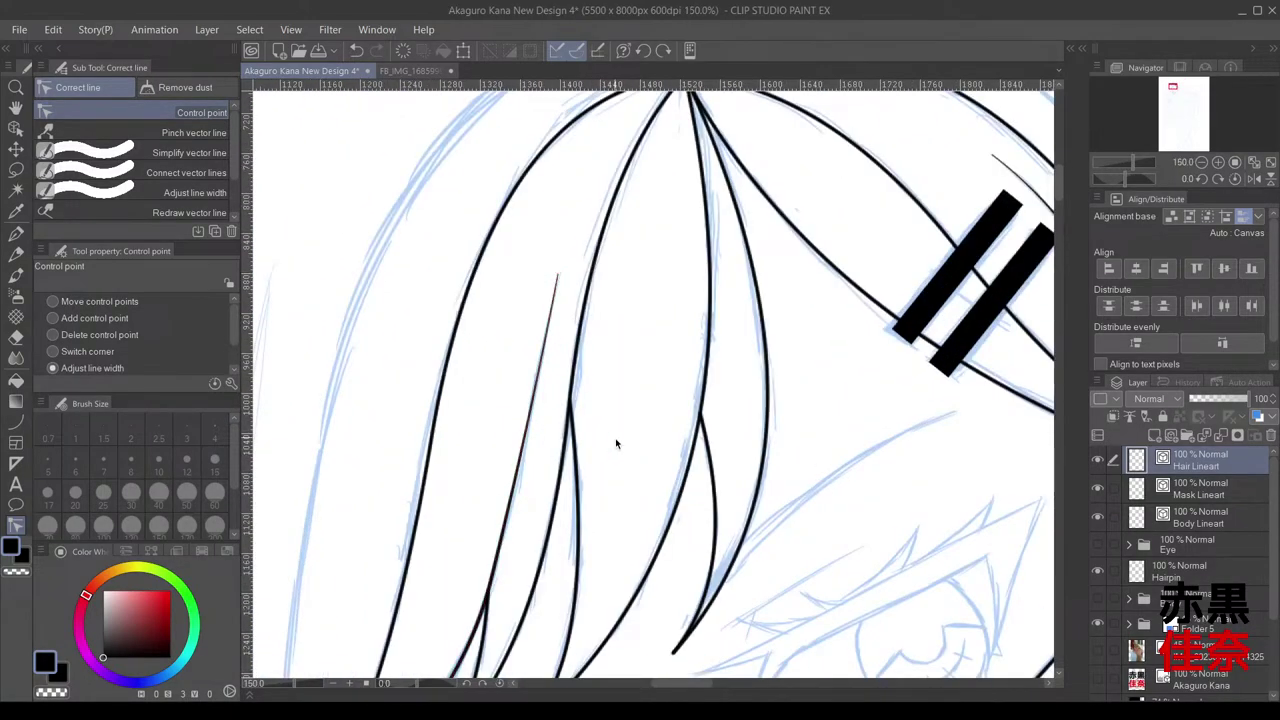
Step: Examine the inked bangs, mask and ear against the surrounding hair and collar sketch at several magnifications
{"action": "scroll", "coordinate": [620, 446], "scroll_direction": "down", "scroll_amount": 1}
{"action": "left_click_drag", "start_coordinate": [634, 423], "coordinate": [580, 251]}
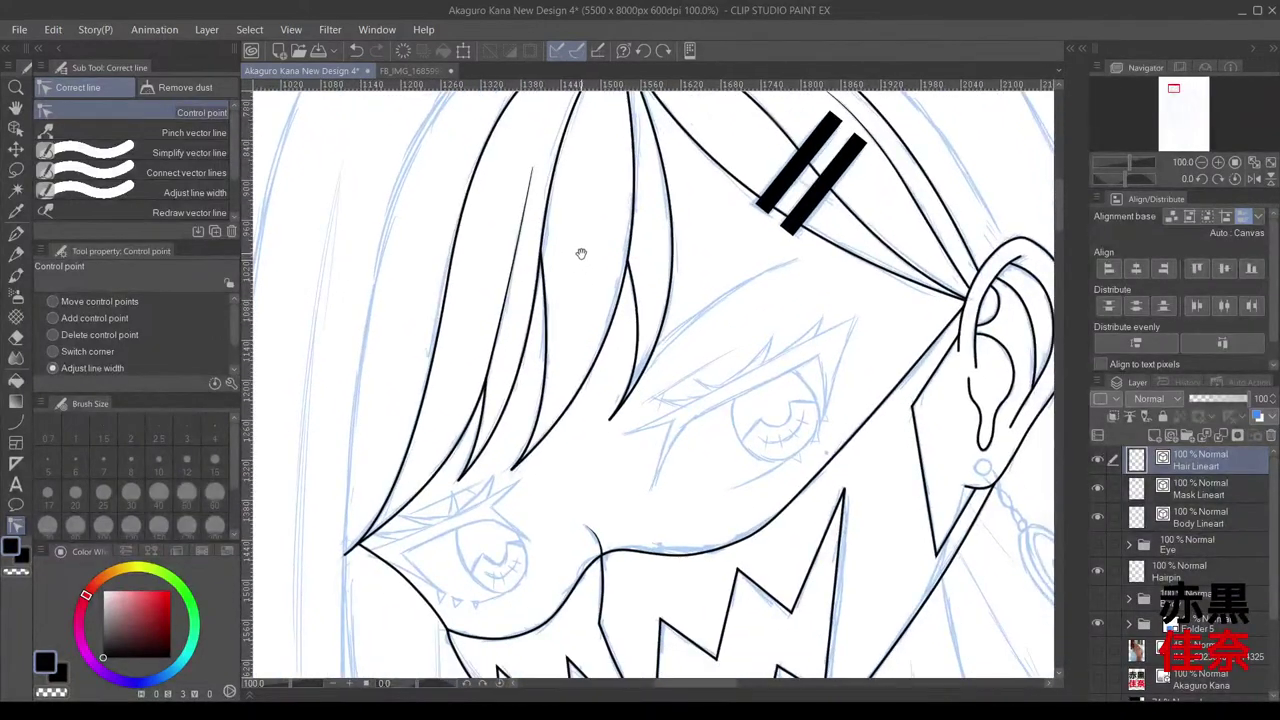
{"action": "scroll", "coordinate": [586, 412], "scroll_direction": "down", "scroll_amount": 1}
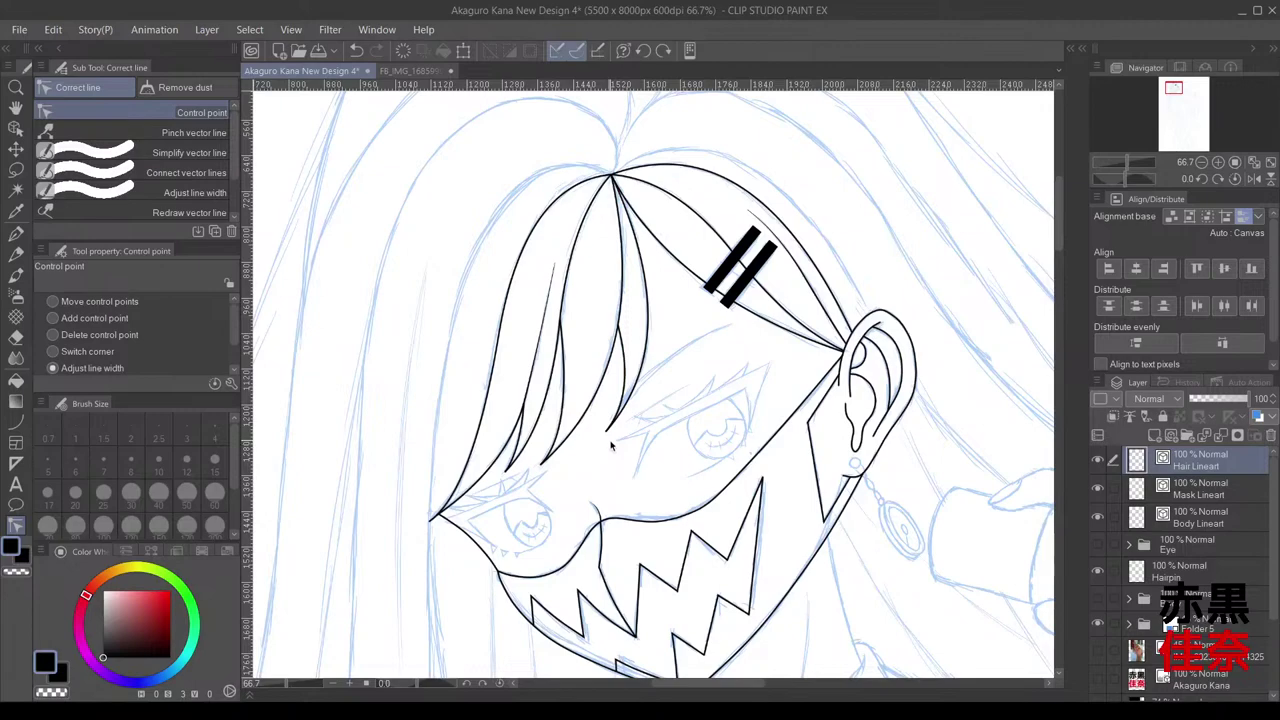
{"action": "scroll", "coordinate": [603, 430], "scroll_direction": "down", "scroll_amount": 2}
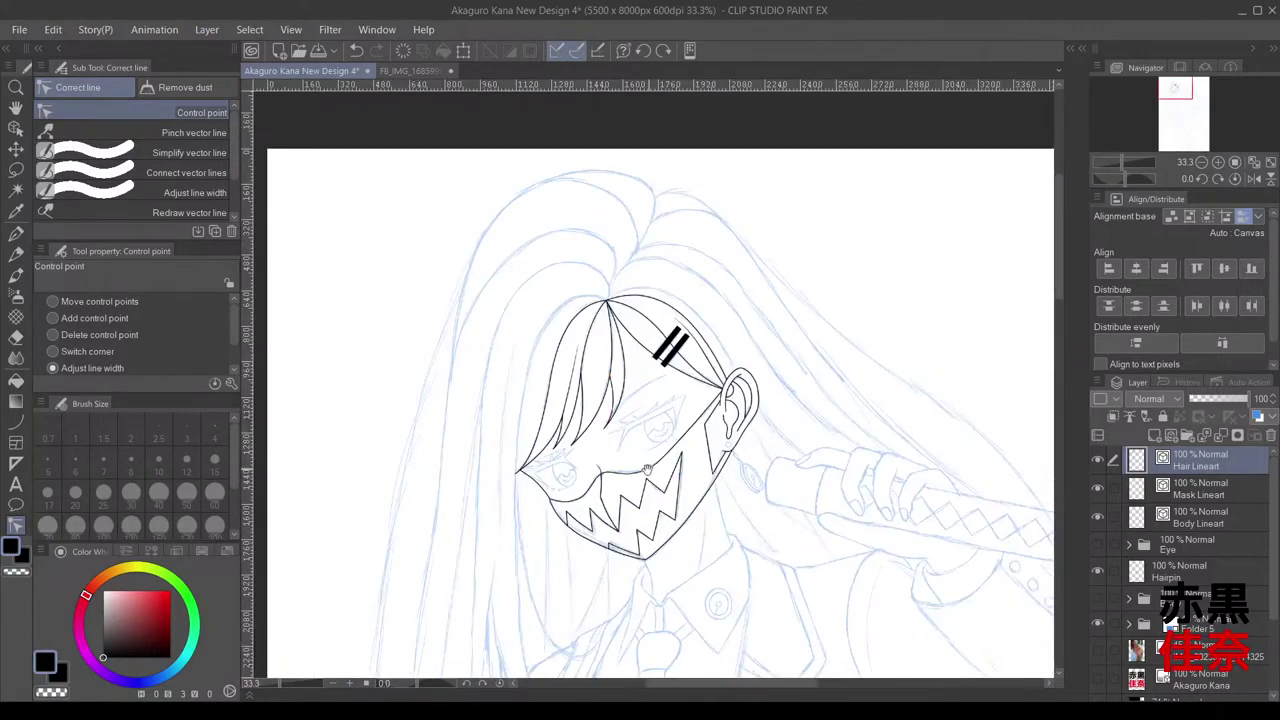
{"action": "mouse_move", "coordinate": [727, 579]}
{"action": "left_mouse_down"}
{"action": "mouse_move", "coordinate": [651, 463]}
{"action": "mouse_move", "coordinate": [591, 403]}
{"action": "mouse_move", "coordinate": [603, 449]}
{"action": "mouse_move", "coordinate": [689, 463]}
{"action": "mouse_move", "coordinate": [728, 497]}
{"action": "left_mouse_up"}
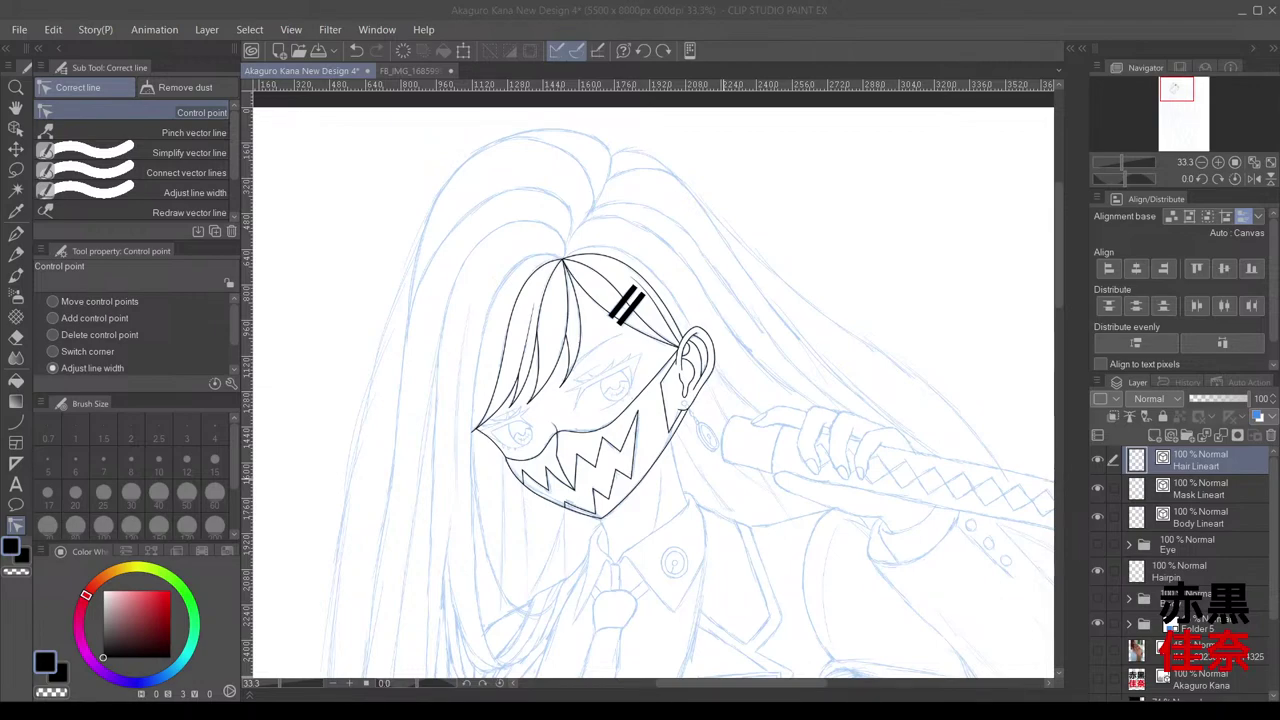
{"action": "scroll", "coordinate": [586, 277], "scroll_direction": "up", "scroll_amount": 3}
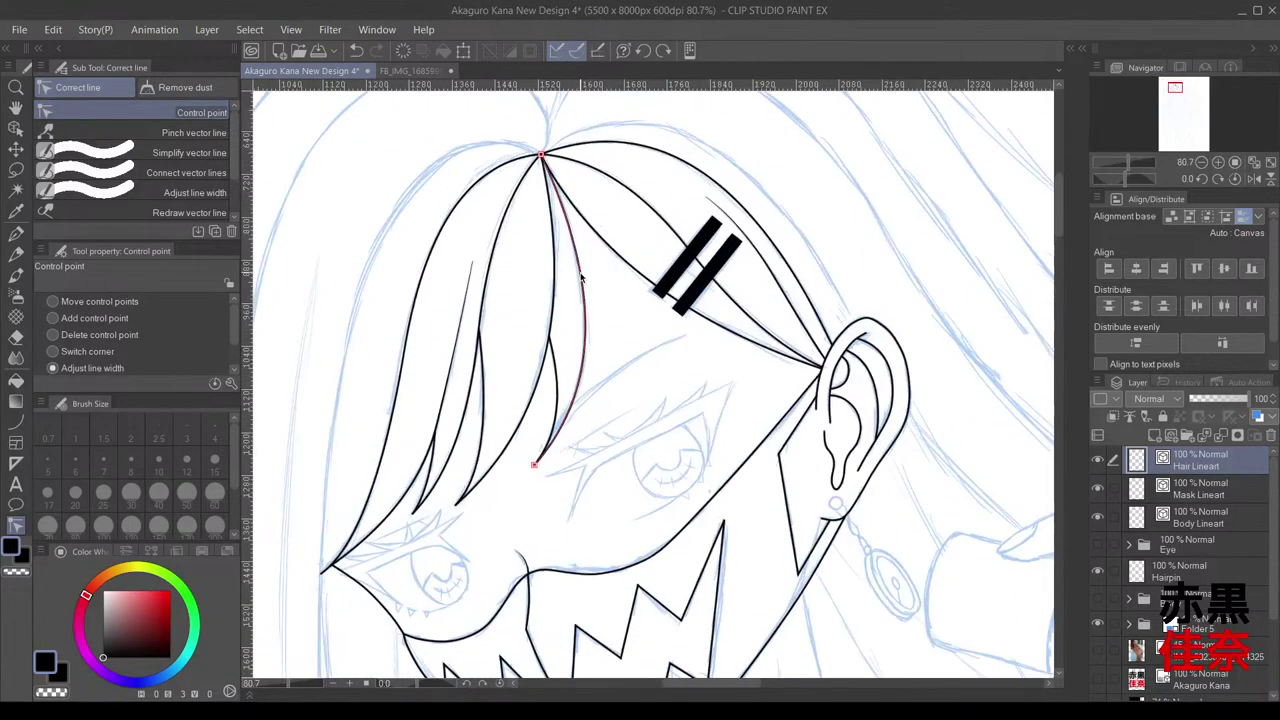
{"action": "scroll", "coordinate": [580, 277], "scroll_direction": "down", "scroll_amount": 1}
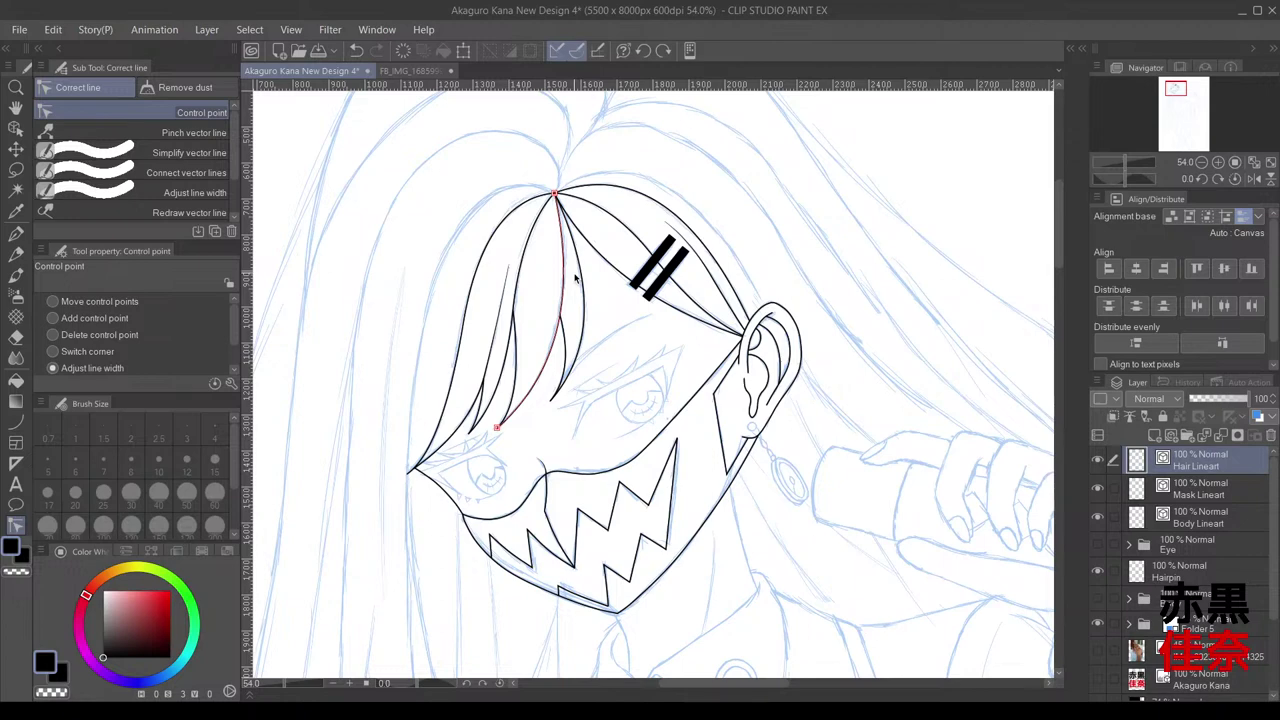
{"action": "scroll", "coordinate": [575, 279], "scroll_direction": "down", "scroll_amount": 1}
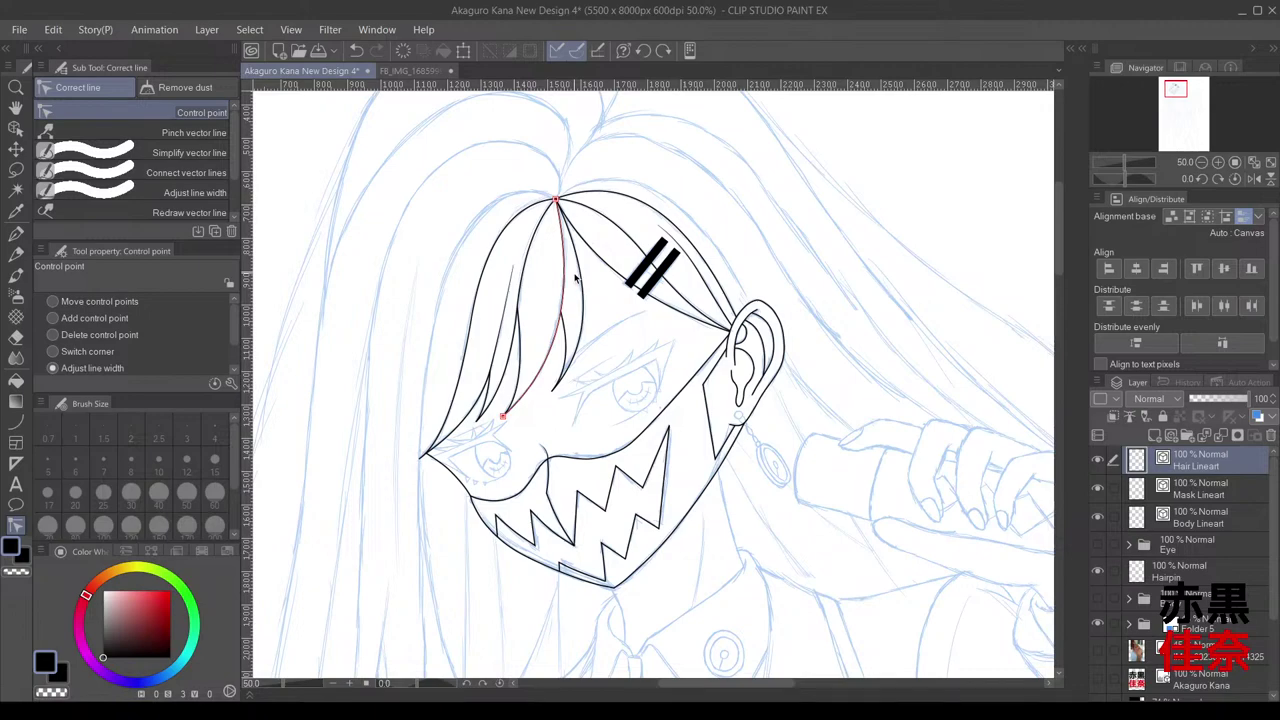
{"action": "scroll", "coordinate": [575, 279], "scroll_direction": "down", "scroll_amount": 3}
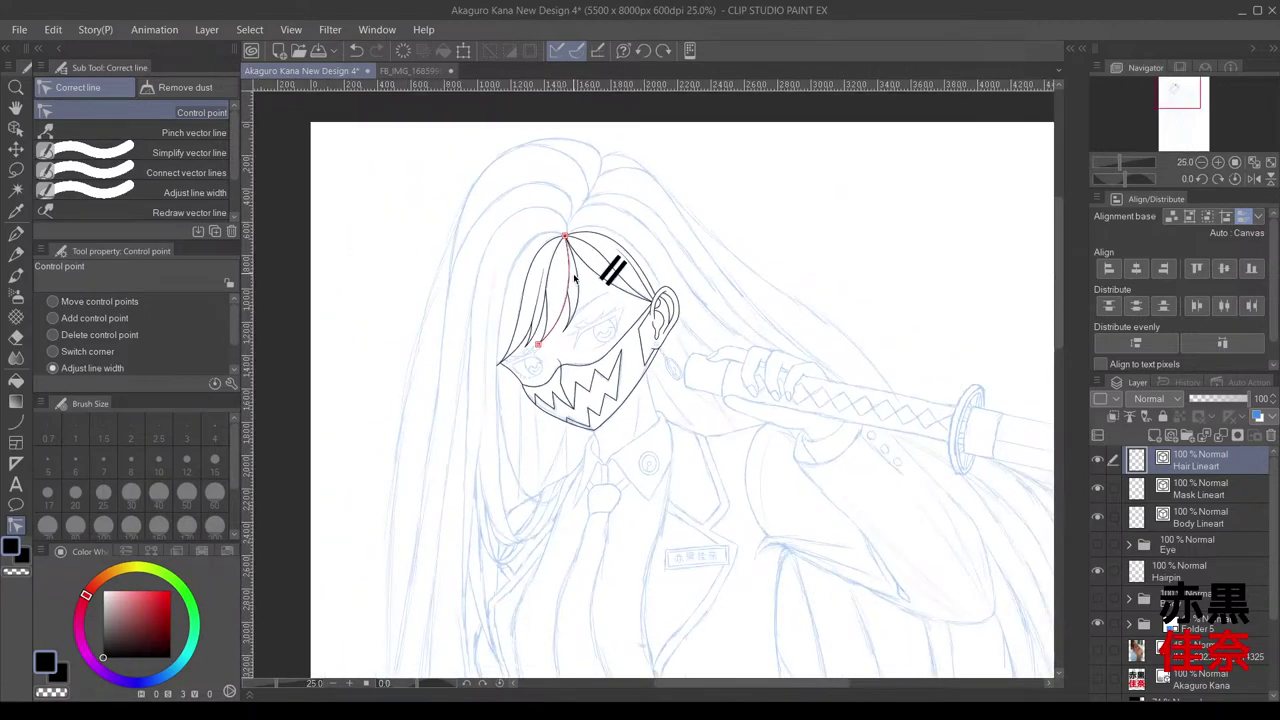
{"action": "scroll", "coordinate": [575, 279], "scroll_direction": "up", "scroll_amount": 2}
{"action": "scroll", "coordinate": [574, 275], "scroll_direction": "up", "scroll_amount": 1}
{"action": "scroll", "coordinate": [622, 330], "scroll_direction": "up", "scroll_amount": 2}
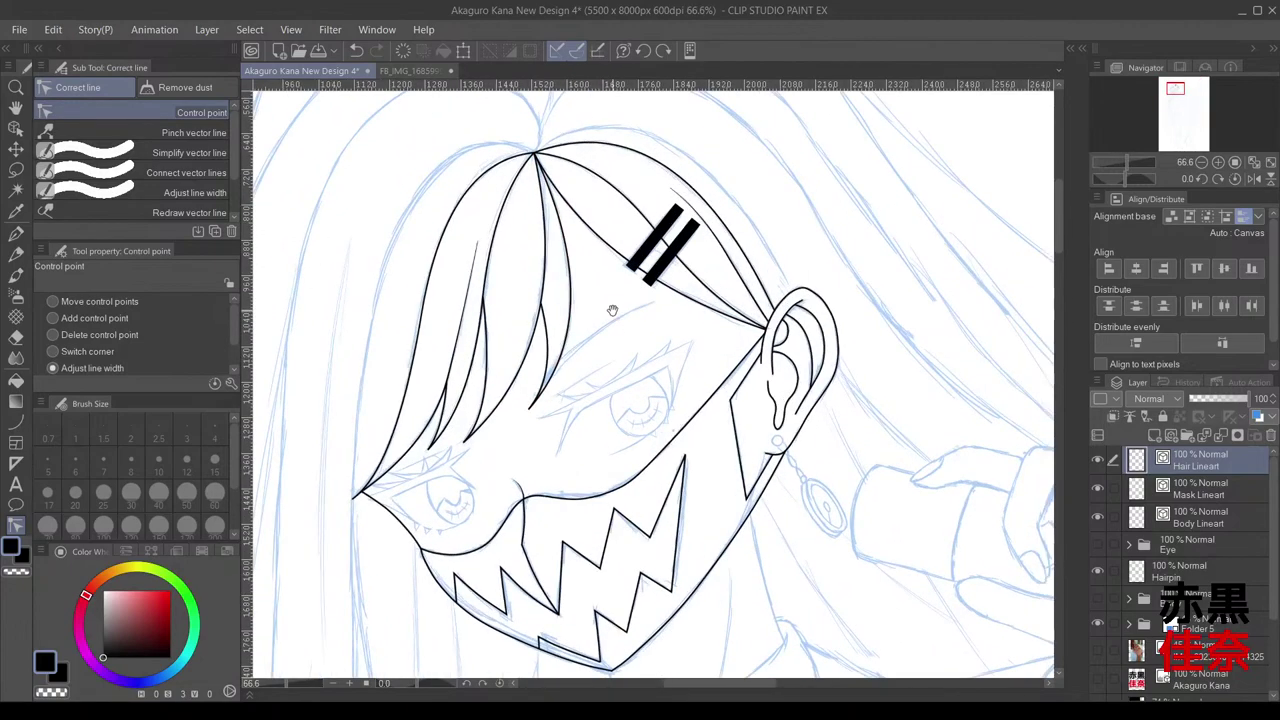
{"action": "mouse_move", "coordinate": [612, 309]}
{"action": "left_mouse_down"}
{"action": "mouse_move", "coordinate": [663, 414]}
{"action": "mouse_move", "coordinate": [740, 337]}
{"action": "mouse_move", "coordinate": [773, 258]}
{"action": "mouse_move", "coordinate": [766, 163]}
{"action": "mouse_move", "coordinate": [697, 129]}
{"action": "mouse_move", "coordinate": [612, 125]}
{"action": "mouse_move", "coordinate": [617, 249]}
{"action": "mouse_move", "coordinate": [643, 274]}
{"action": "mouse_move", "coordinate": [814, 120]}
{"action": "mouse_move", "coordinate": [759, 168]}
{"action": "mouse_move", "coordinate": [670, 64]}
{"action": "mouse_move", "coordinate": [587, 572]}
{"action": "mouse_move", "coordinate": [785, 380]}
{"action": "left_mouse_up"}
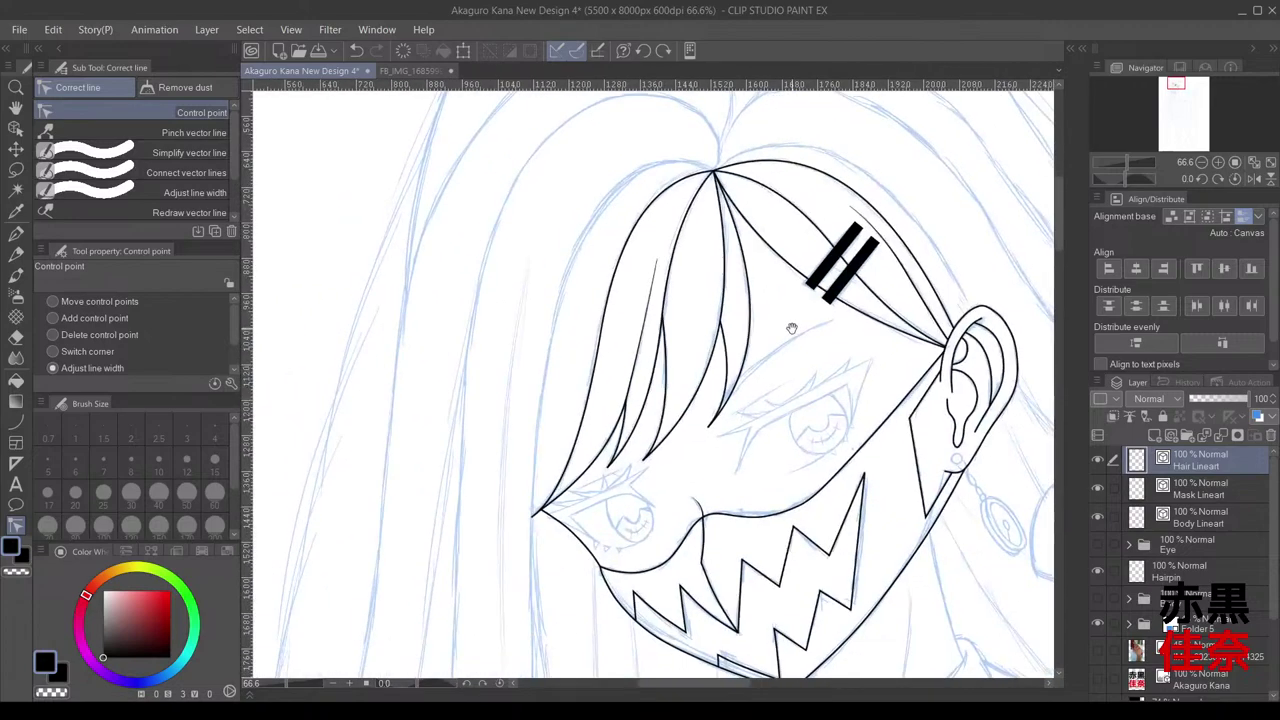
{"action": "scroll", "coordinate": [783, 380], "scroll_direction": "down", "scroll_amount": 4}
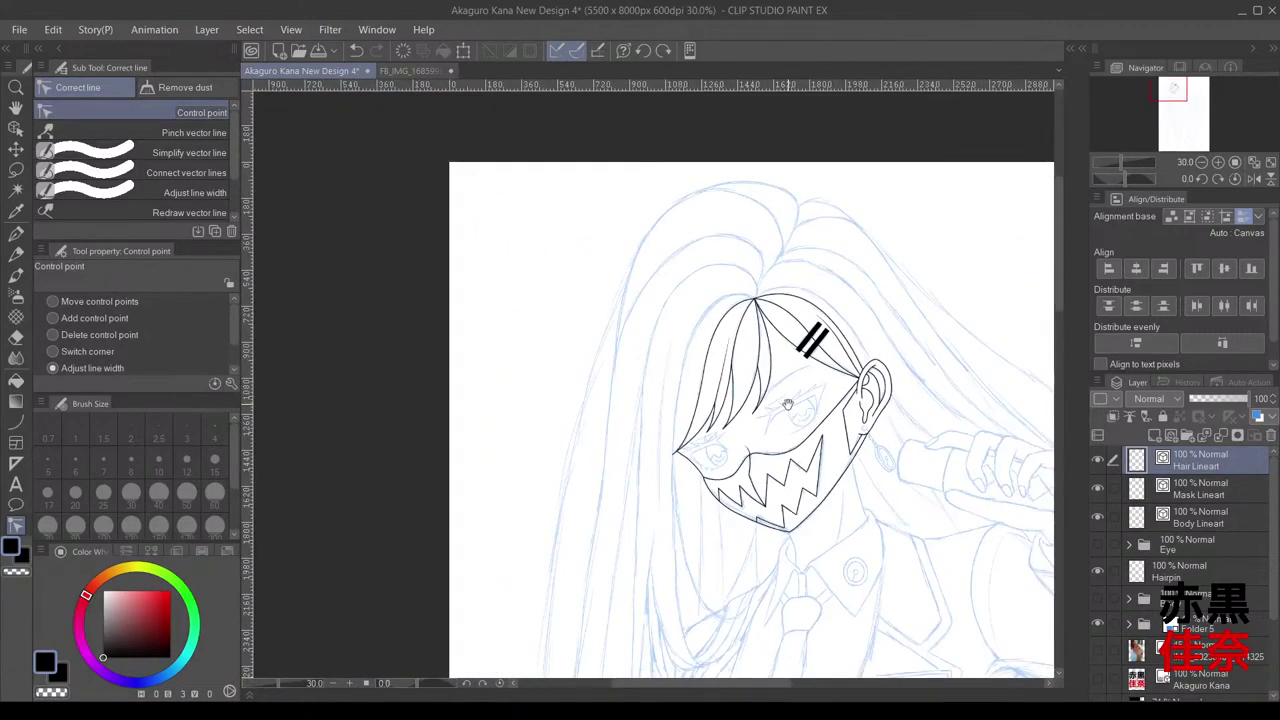
{"action": "left_click_drag", "start_coordinate": [763, 555], "coordinate": [671, 500]}
{"action": "scroll", "coordinate": [671, 501], "scroll_direction": "up", "scroll_amount": 1}
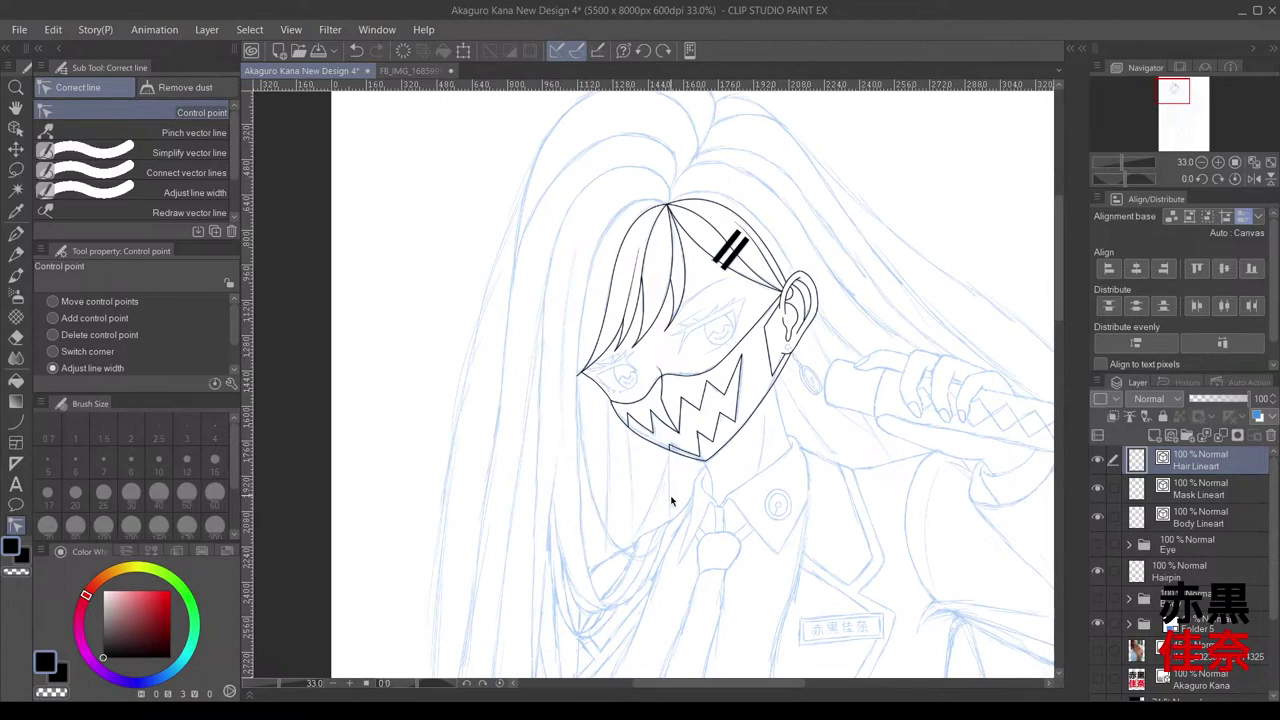
{"action": "scroll", "coordinate": [671, 501], "scroll_direction": "up", "scroll_amount": 1}
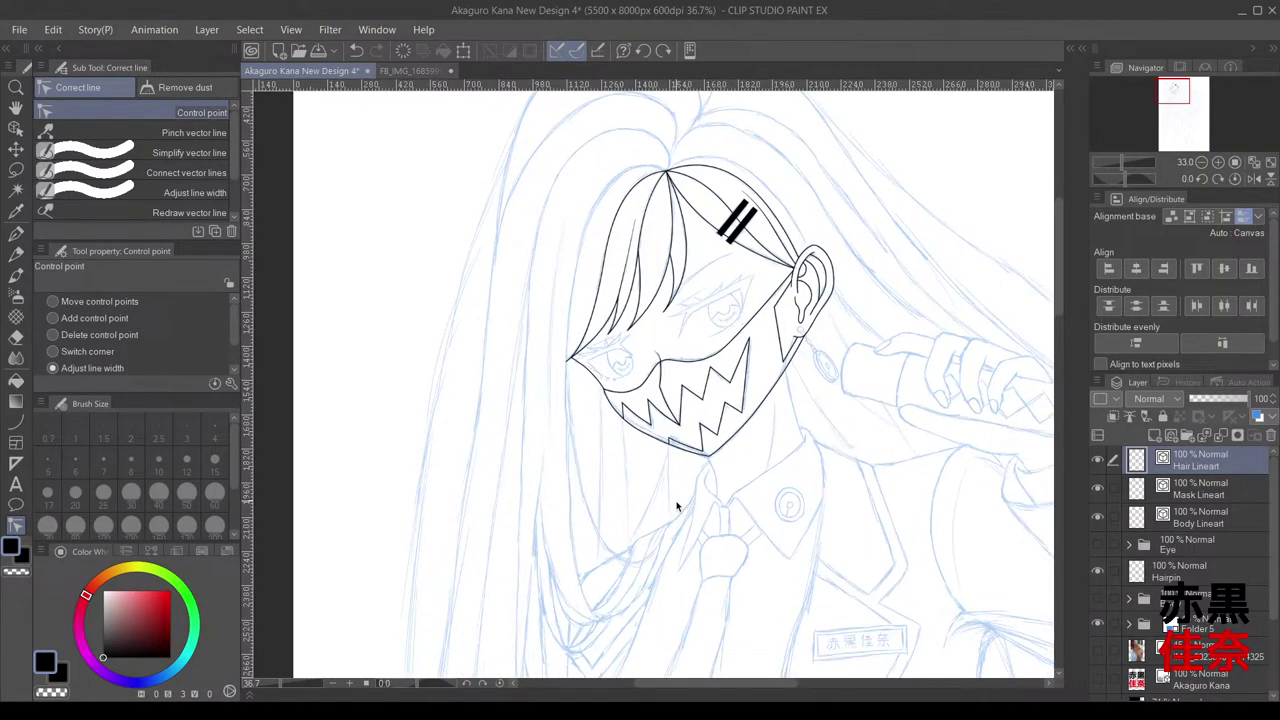
{"action": "left_click_drag", "start_coordinate": [678, 504], "coordinate": [663, 517]}
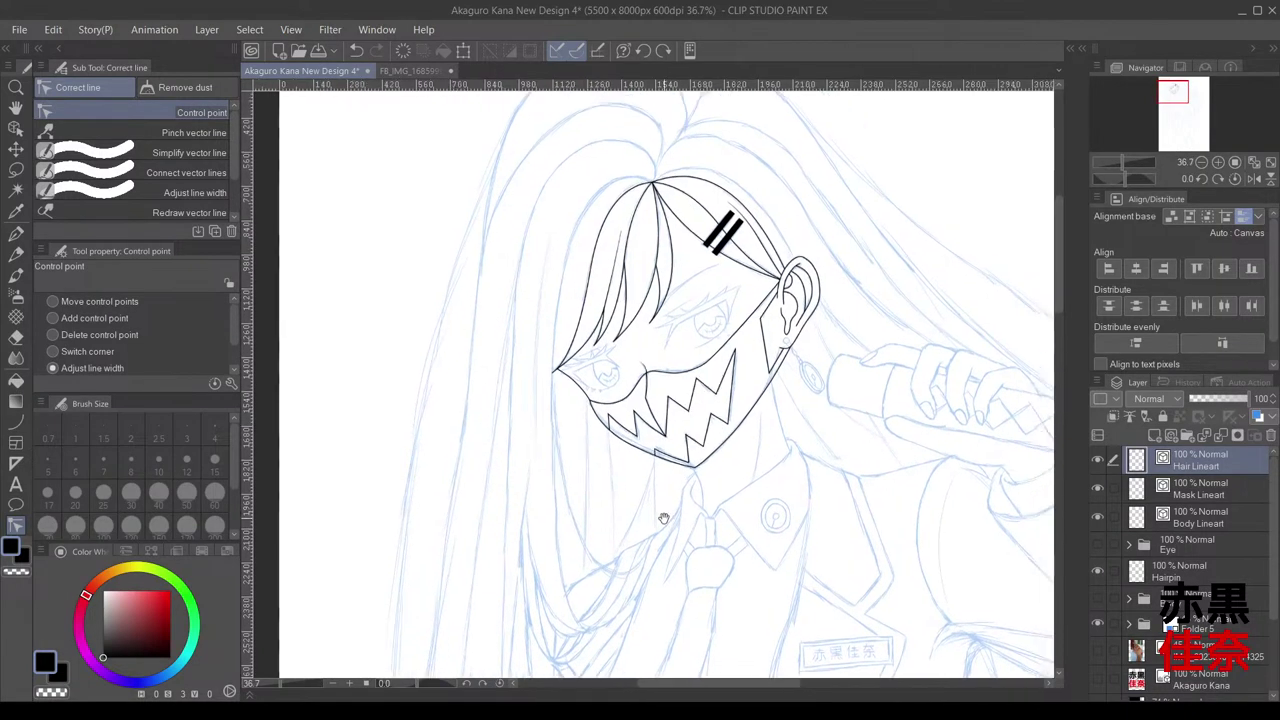
Step: Make Body Lineart the active layer and set the figure tool to Curve
{"action": "left_click", "coordinate": [17, 422]}
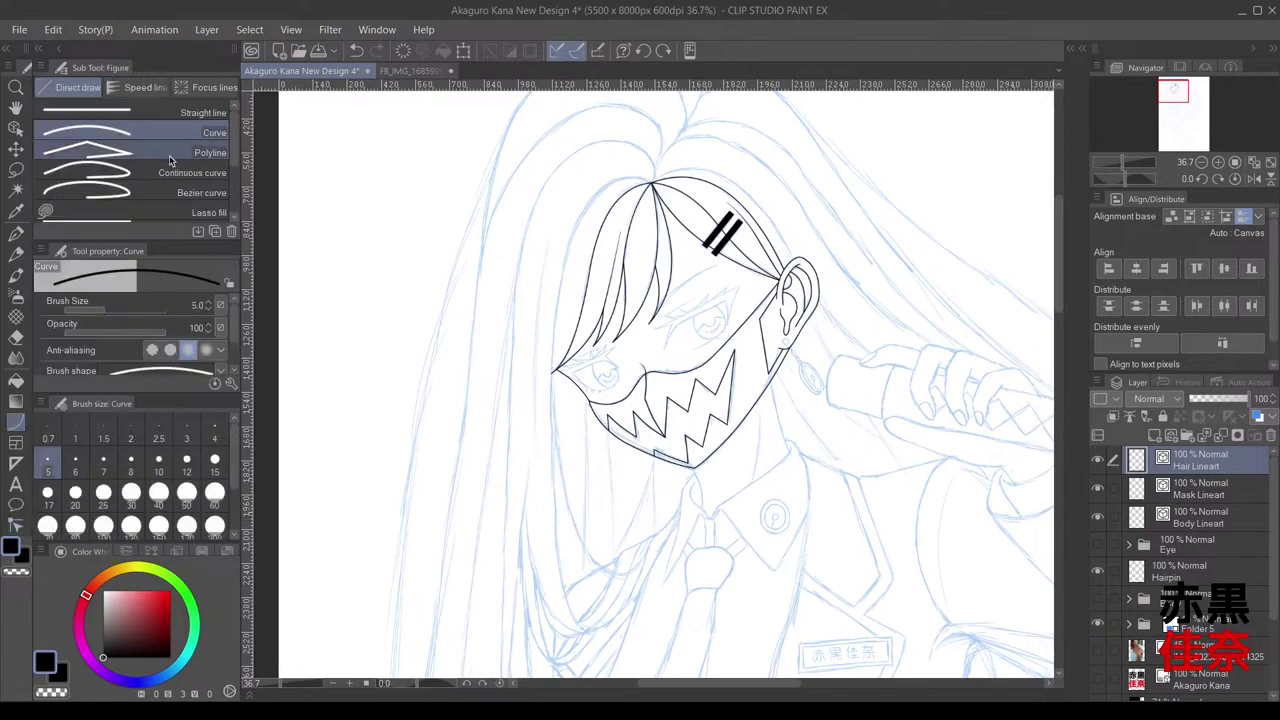
{"action": "left_click", "coordinate": [196, 193]}
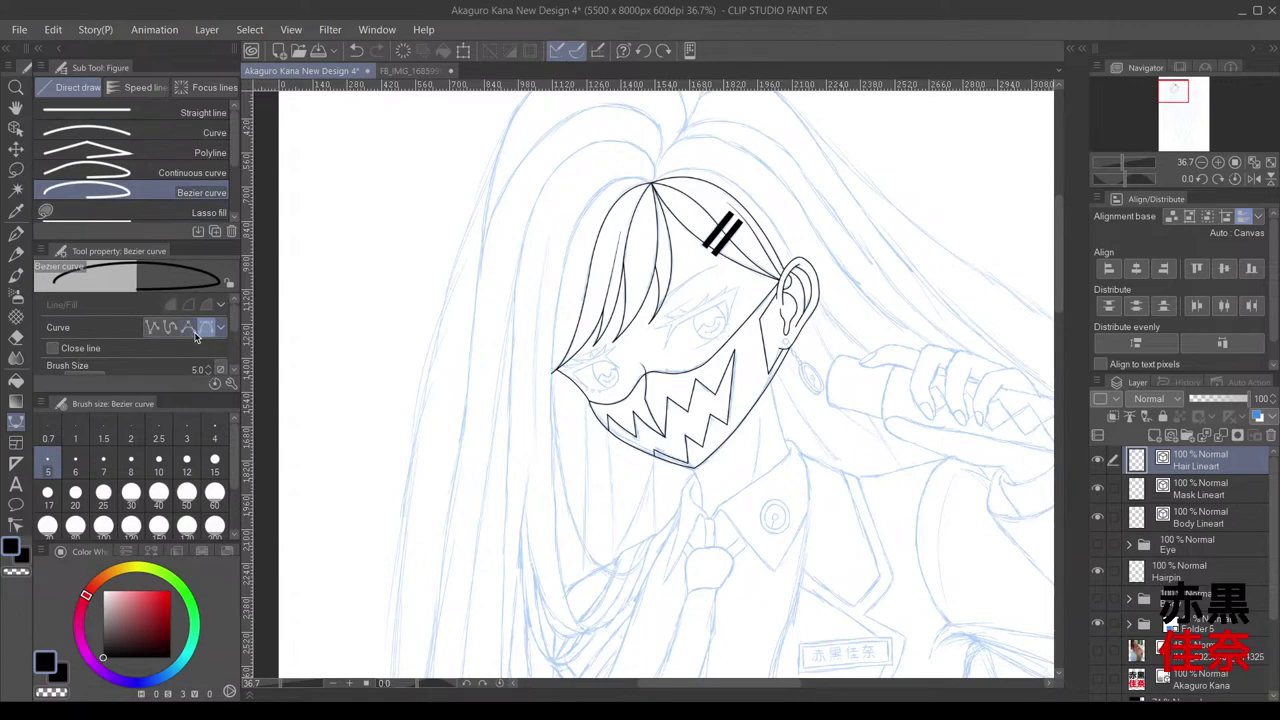
{"action": "left_click", "coordinate": [150, 176]}
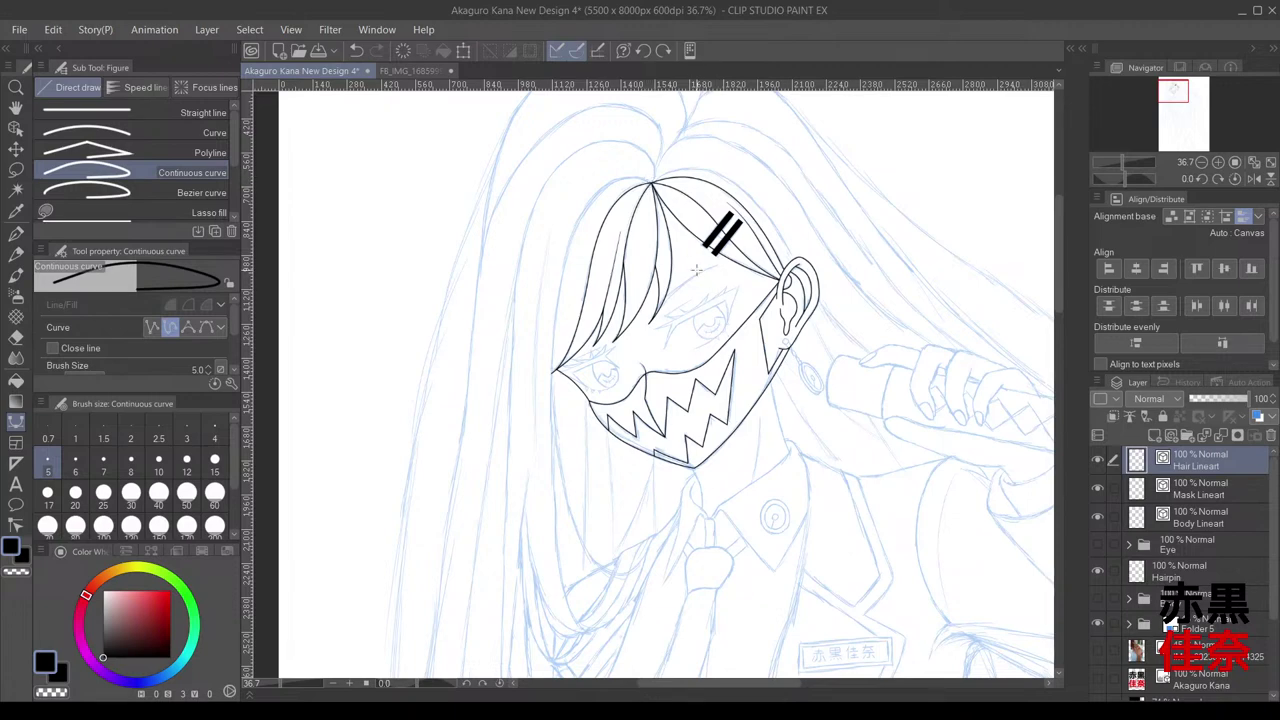
{"action": "left_click", "coordinate": [1181, 522]}
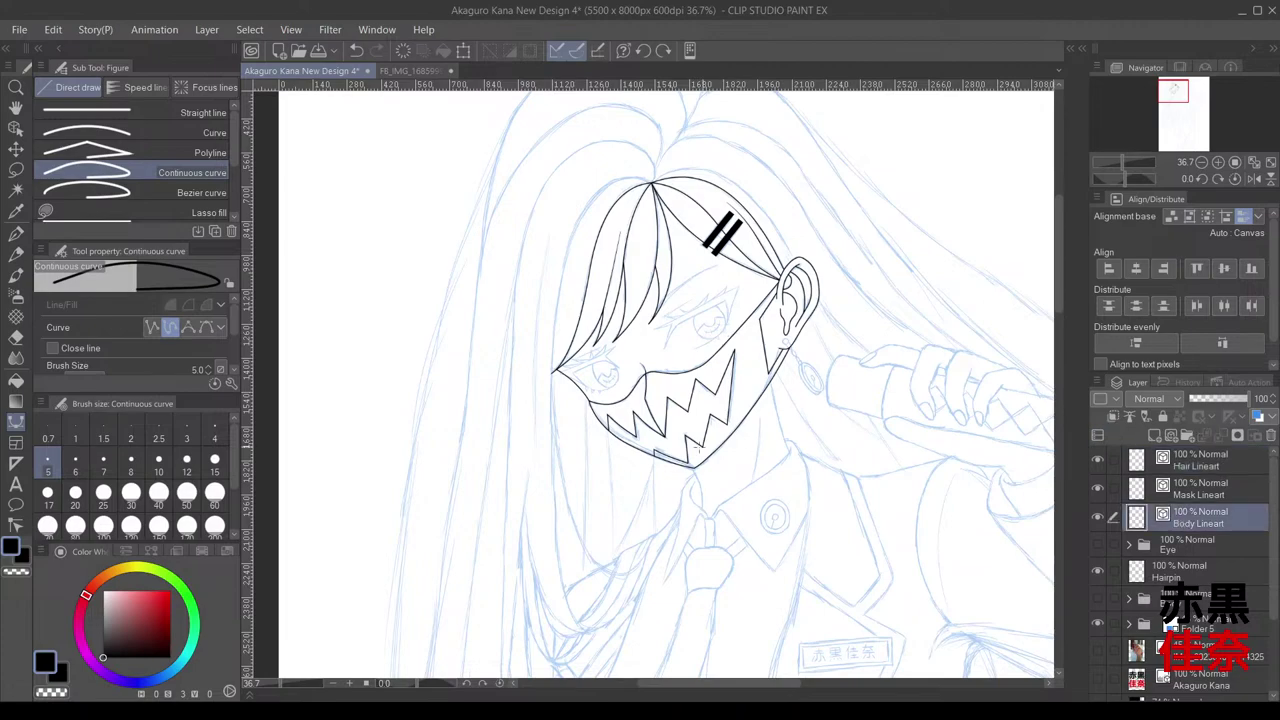
{"action": "left_click_drag", "start_coordinate": [726, 513], "coordinate": [591, 384]}
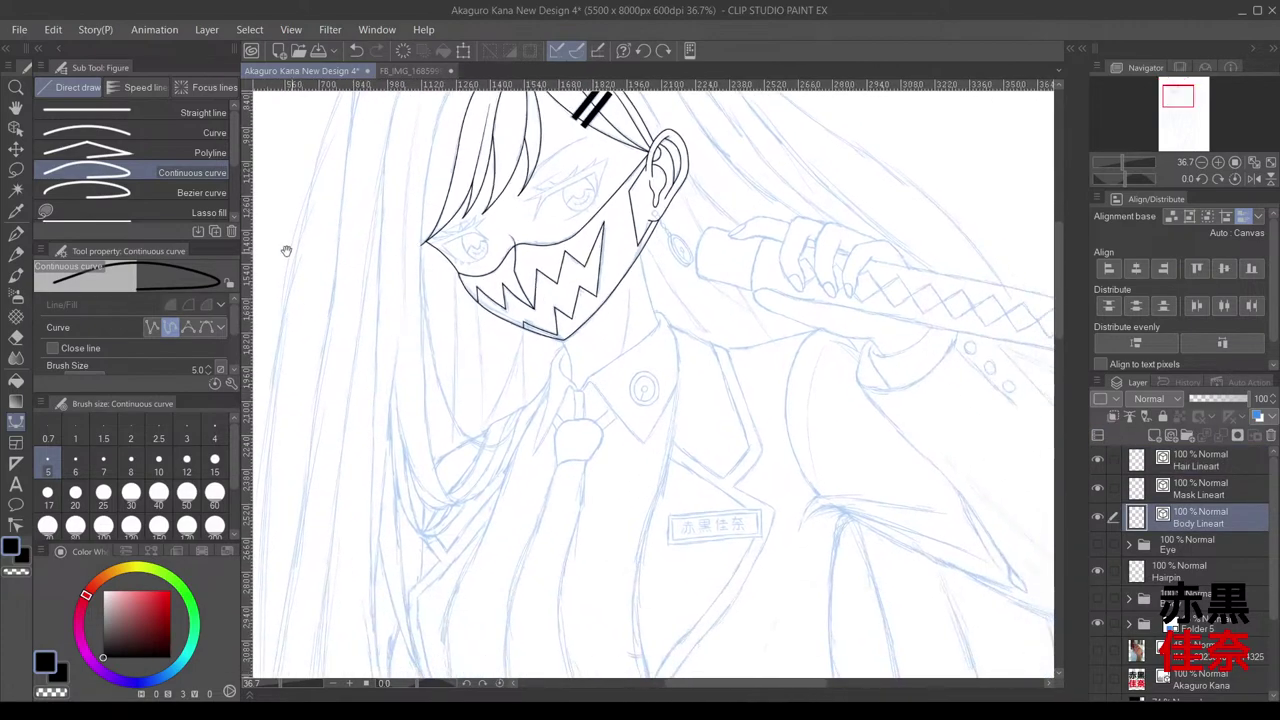
{"action": "left_click", "coordinate": [179, 133]}
Step: Draw a short line on the Body Lineart layer from the front end of the earlobe curve down along the sketch
{"action": "scroll", "coordinate": [697, 306], "scroll_direction": "up", "scroll_amount": 4}
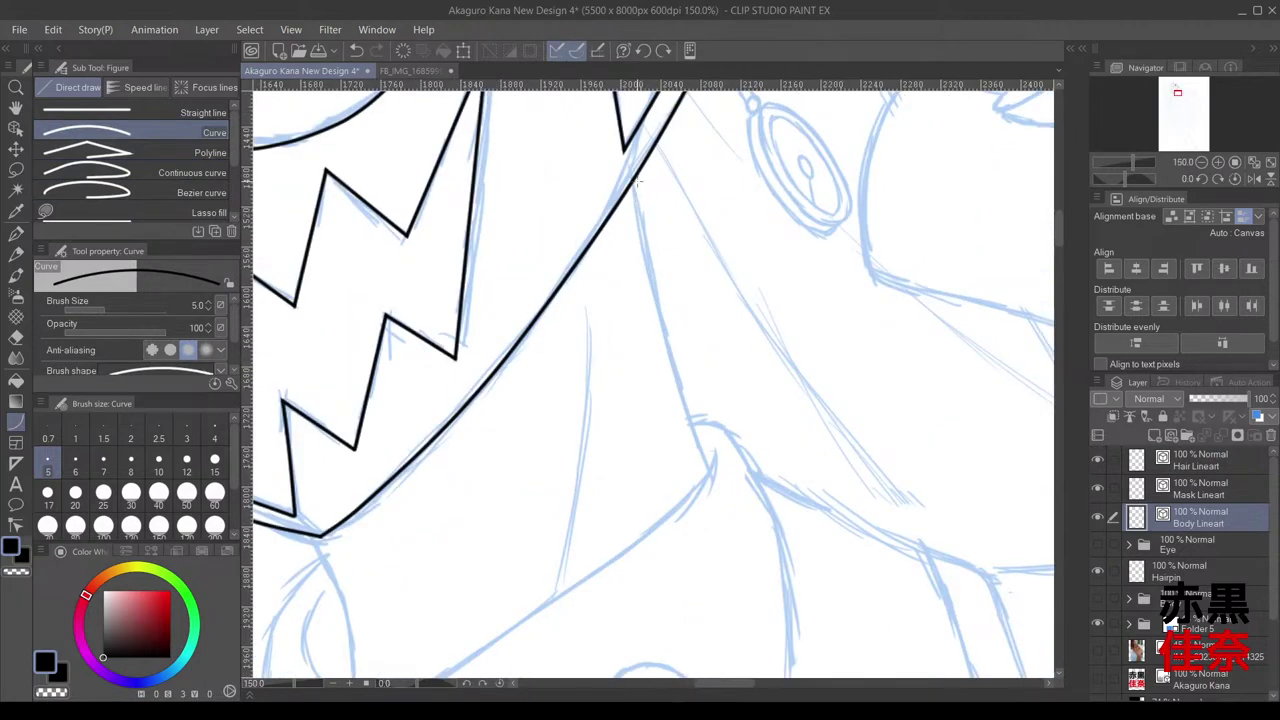
{"action": "left_click_drag", "start_coordinate": [643, 174], "coordinate": [667, 331]}
{"action": "scroll", "coordinate": [683, 270], "scroll_direction": "up", "scroll_amount": 7}
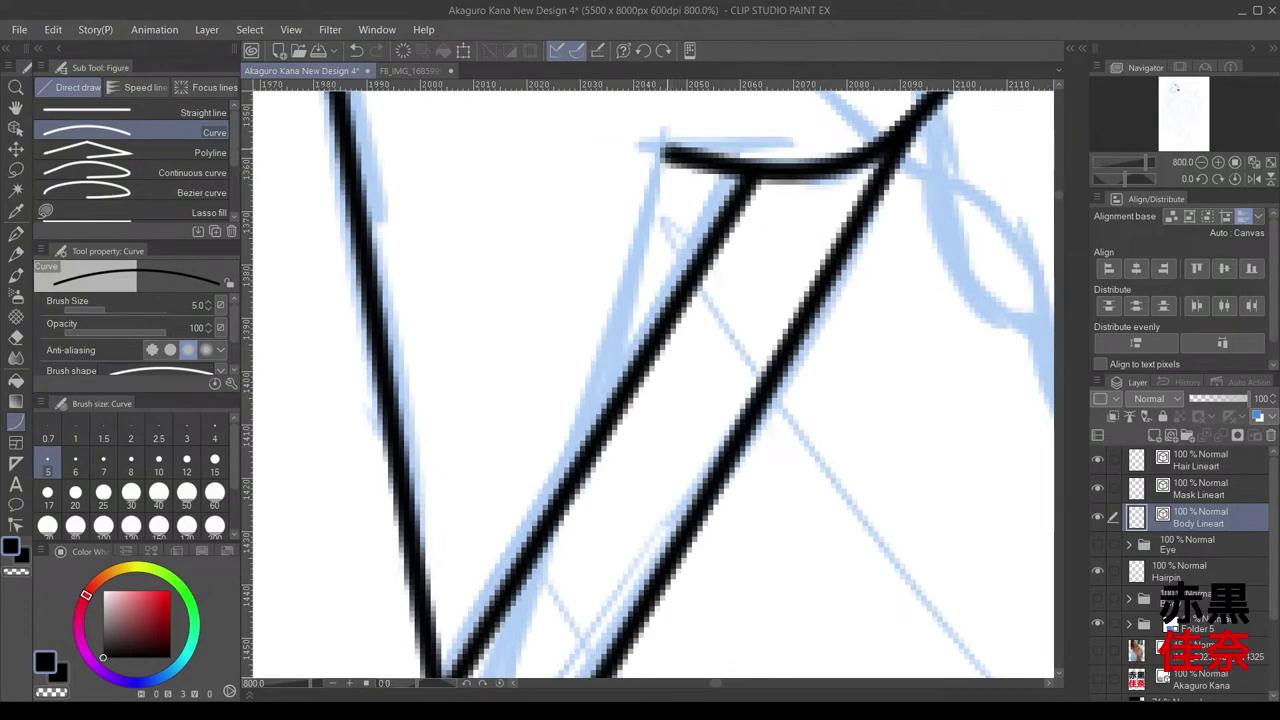
{"action": "left_click_drag", "start_coordinate": [661, 150], "coordinate": [630, 262]}
{"action": "left_click", "coordinate": [595, 368]}
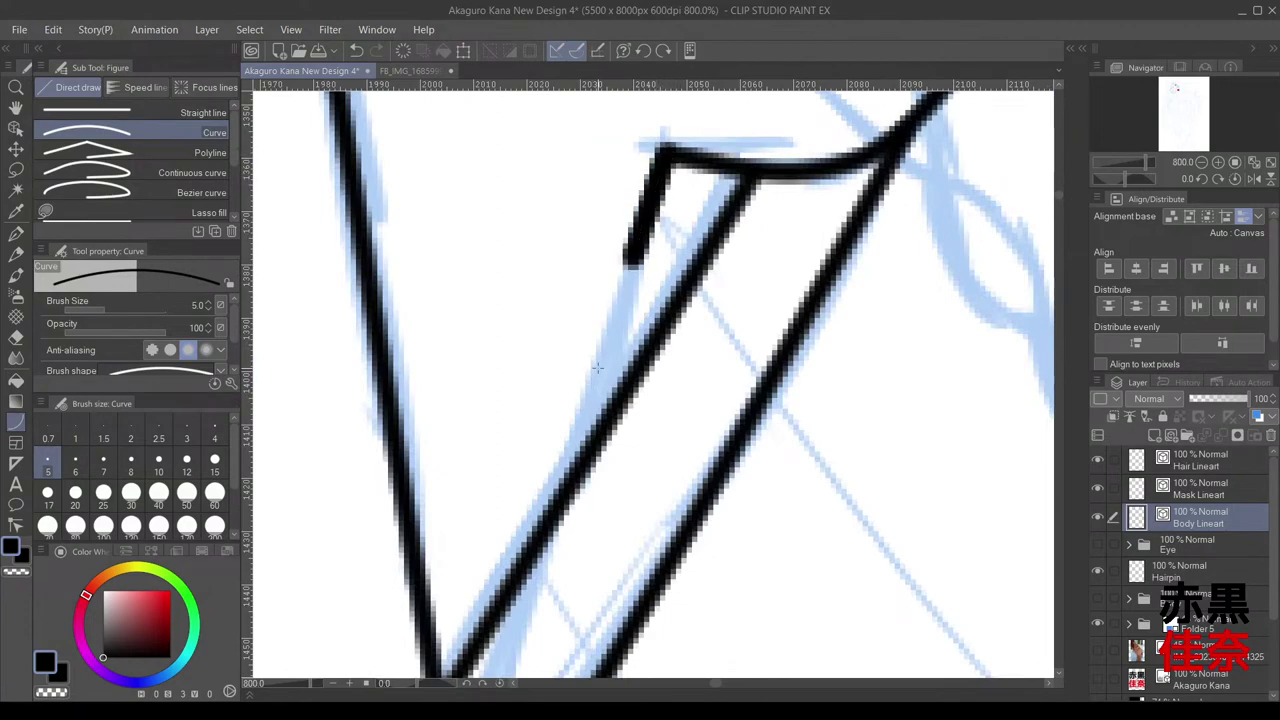
Step: Undo the short line and redraw it as a longer curve from the earlobe curve's front end down to the strap line
{"action": "key", "text": "ctrl+z"}
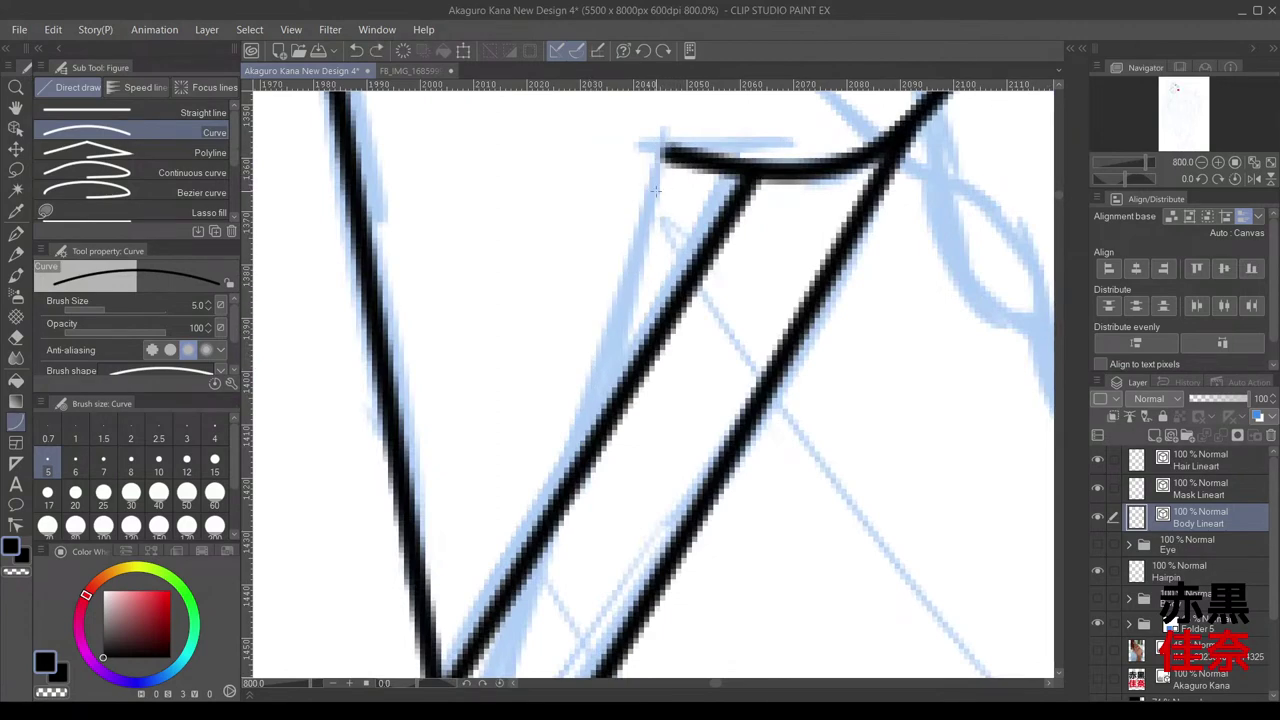
{"action": "left_click_drag", "start_coordinate": [663, 150], "coordinate": [552, 497]}
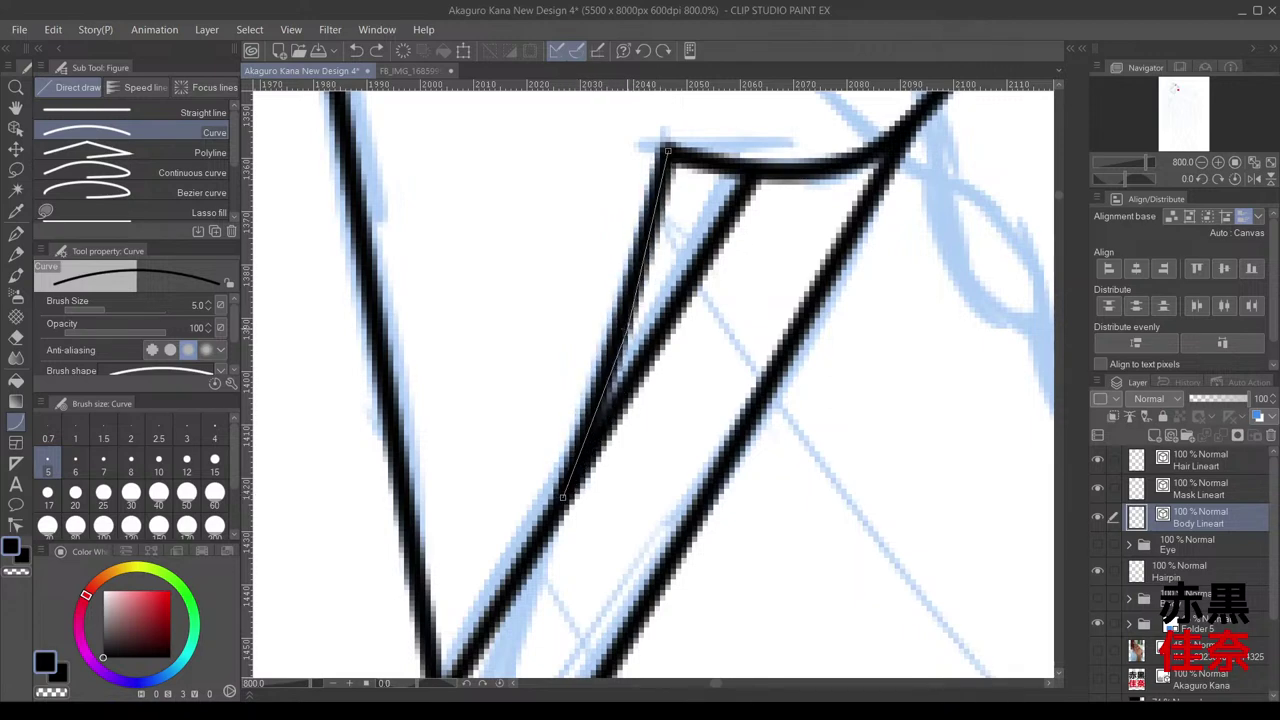
{"action": "left_click", "coordinate": [625, 329]}
{"action": "scroll", "coordinate": [628, 330], "scroll_direction": "down", "scroll_amount": 7}
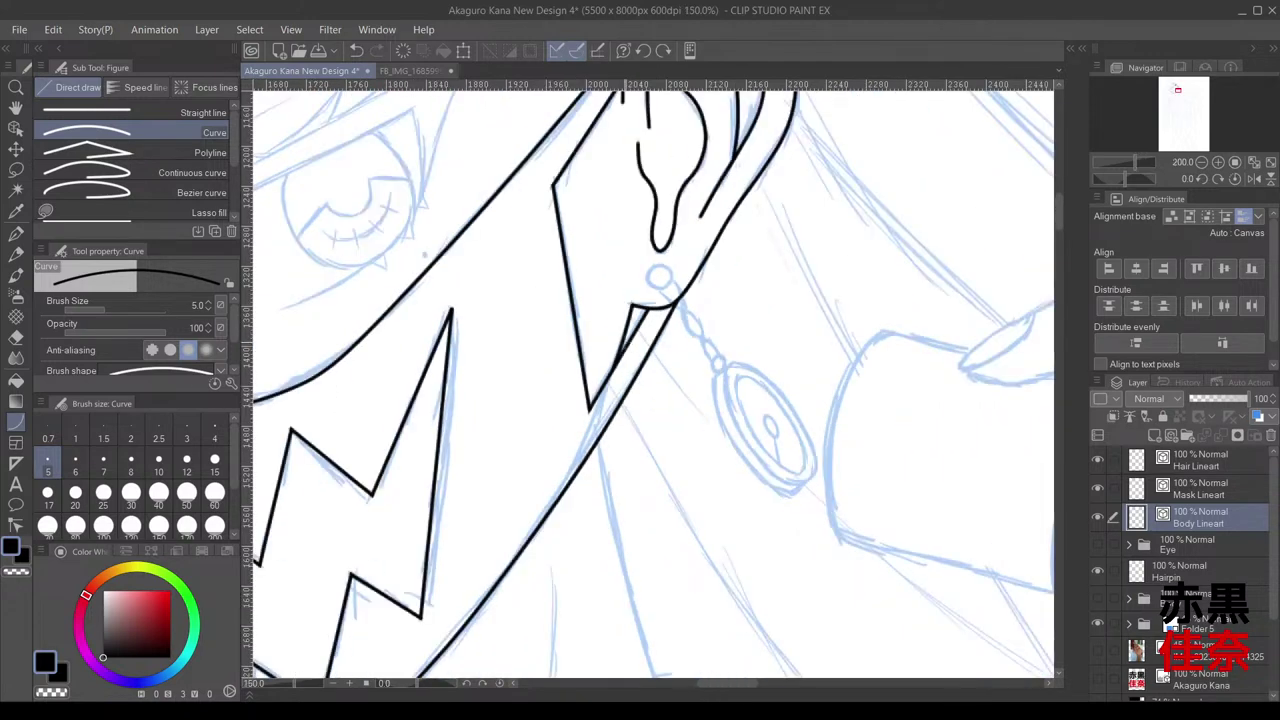
Step: Ink the back edge of the neck with a slightly bent curve from the jawline down to the collar sketch
{"action": "left_click_drag", "start_coordinate": [663, 394], "coordinate": [618, 254]}
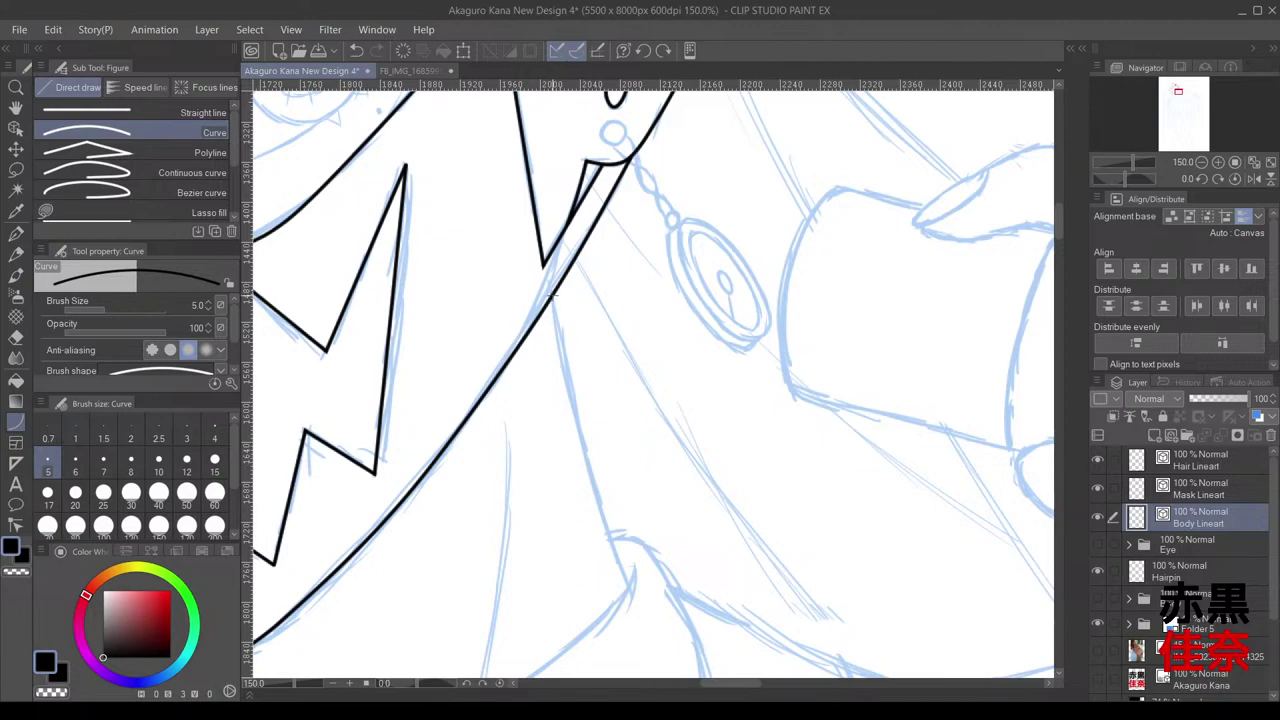
{"action": "left_click_drag", "start_coordinate": [552, 296], "coordinate": [628, 590]}
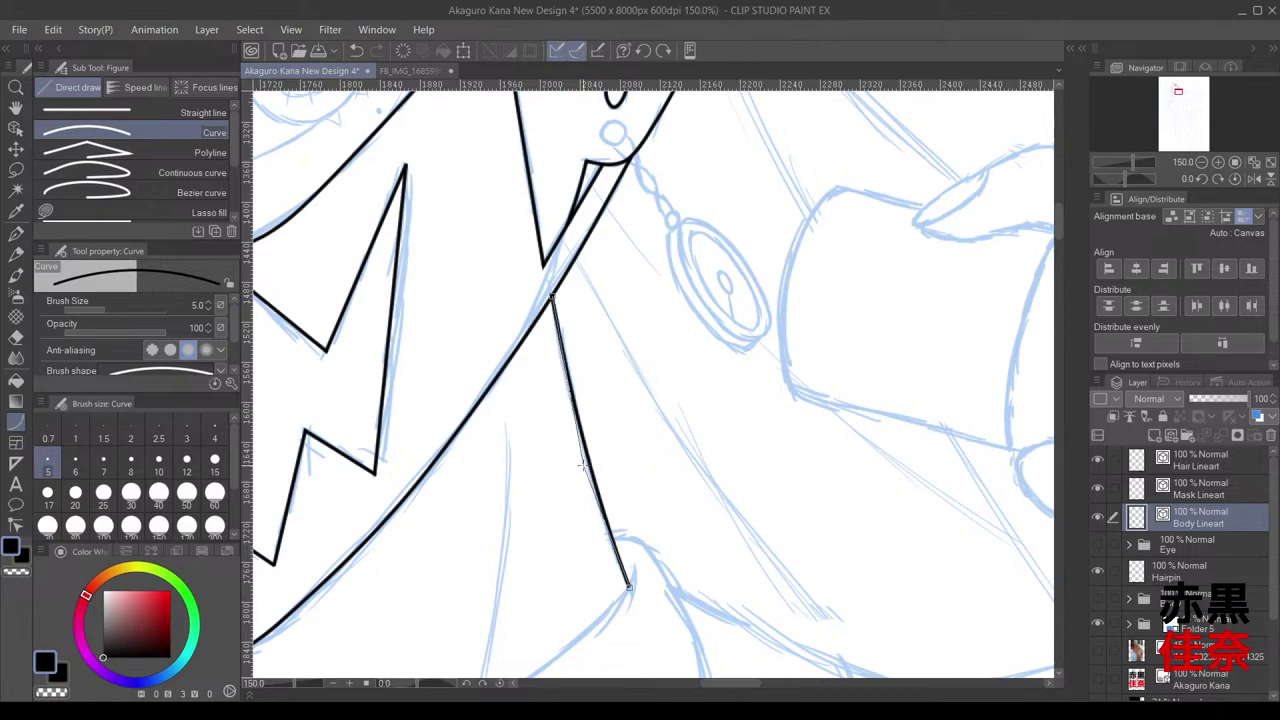
{"action": "left_click", "coordinate": [583, 465]}
{"action": "scroll", "coordinate": [555, 335], "scroll_direction": "up", "scroll_amount": 1}
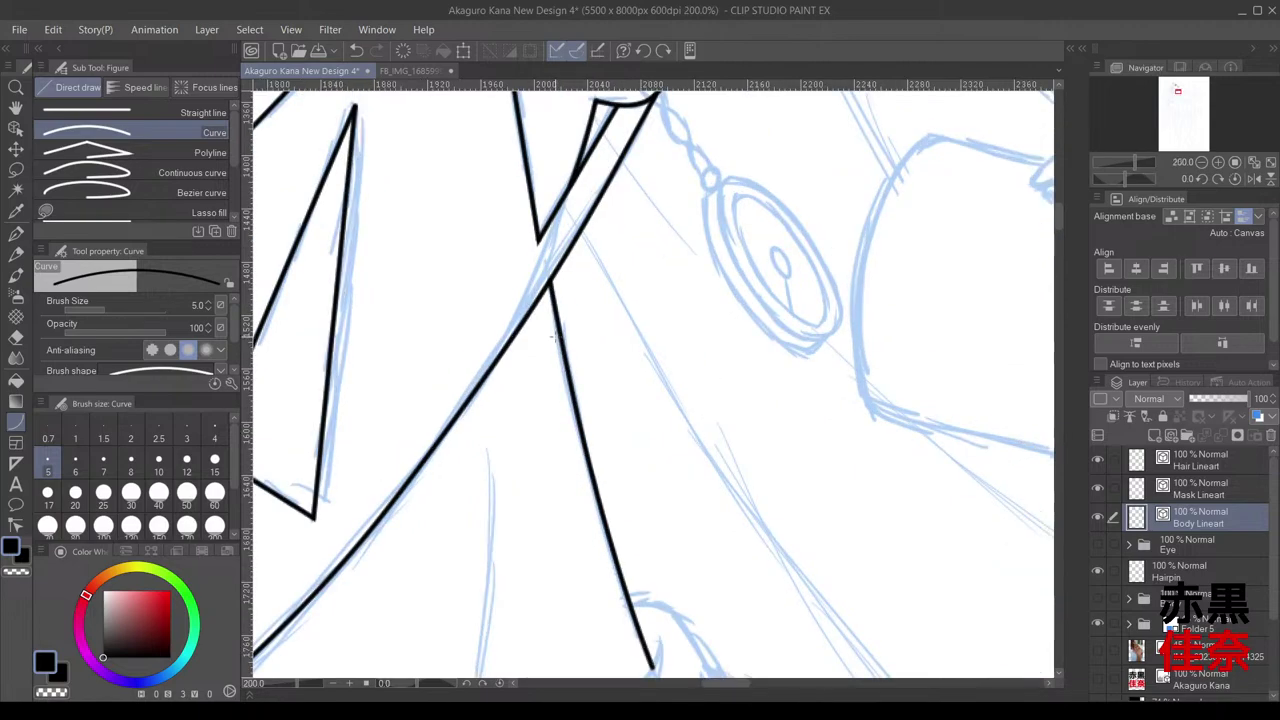
{"action": "scroll", "coordinate": [552, 335], "scroll_direction": "up", "scroll_amount": 2}
{"action": "scroll", "coordinate": [550, 325], "scroll_direction": "down", "scroll_amount": 3}
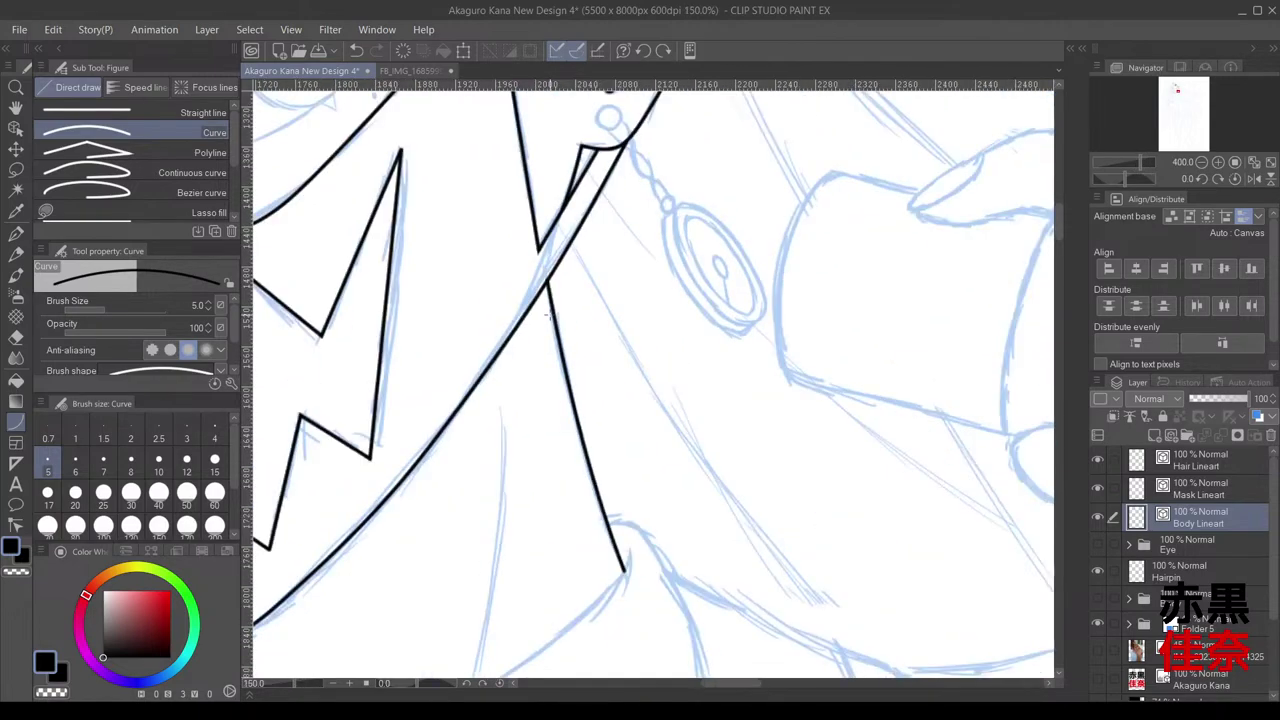
{"action": "scroll", "coordinate": [548, 316], "scroll_direction": "down", "scroll_amount": 4}
{"action": "left_click_drag", "start_coordinate": [546, 442], "coordinate": [689, 329]}
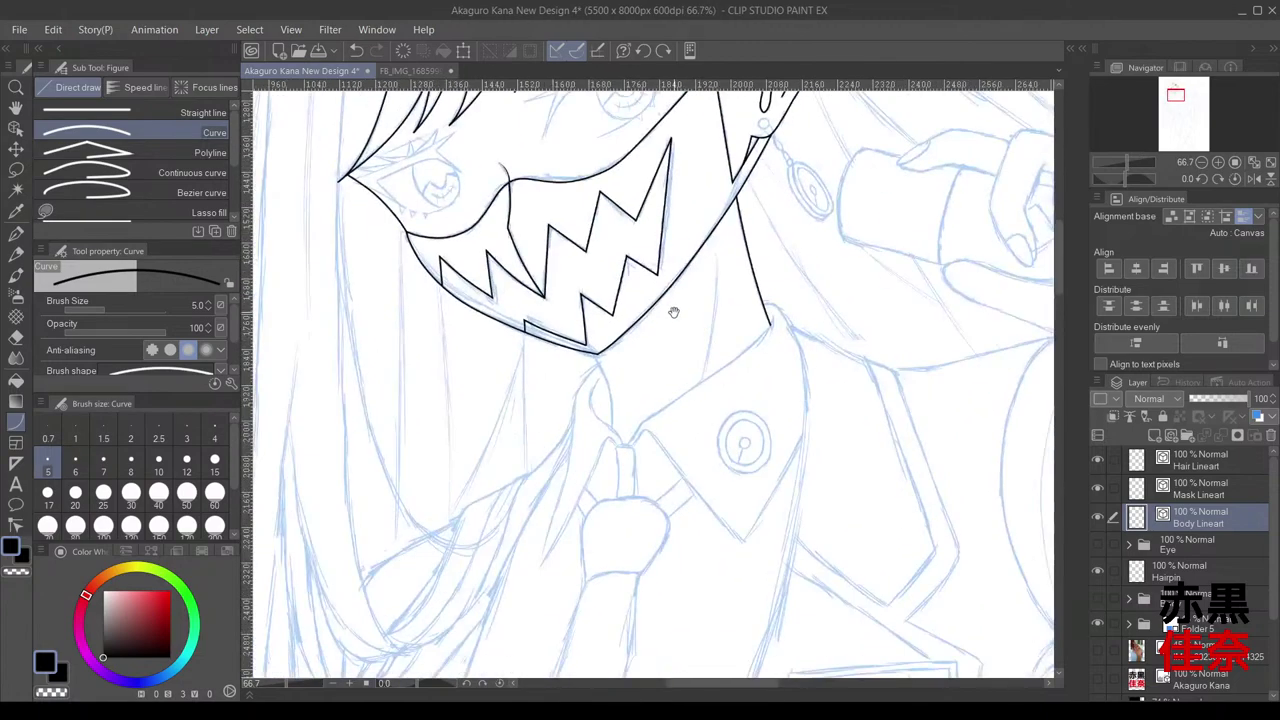
{"action": "scroll", "coordinate": [663, 313], "scroll_direction": "down", "scroll_amount": 3}
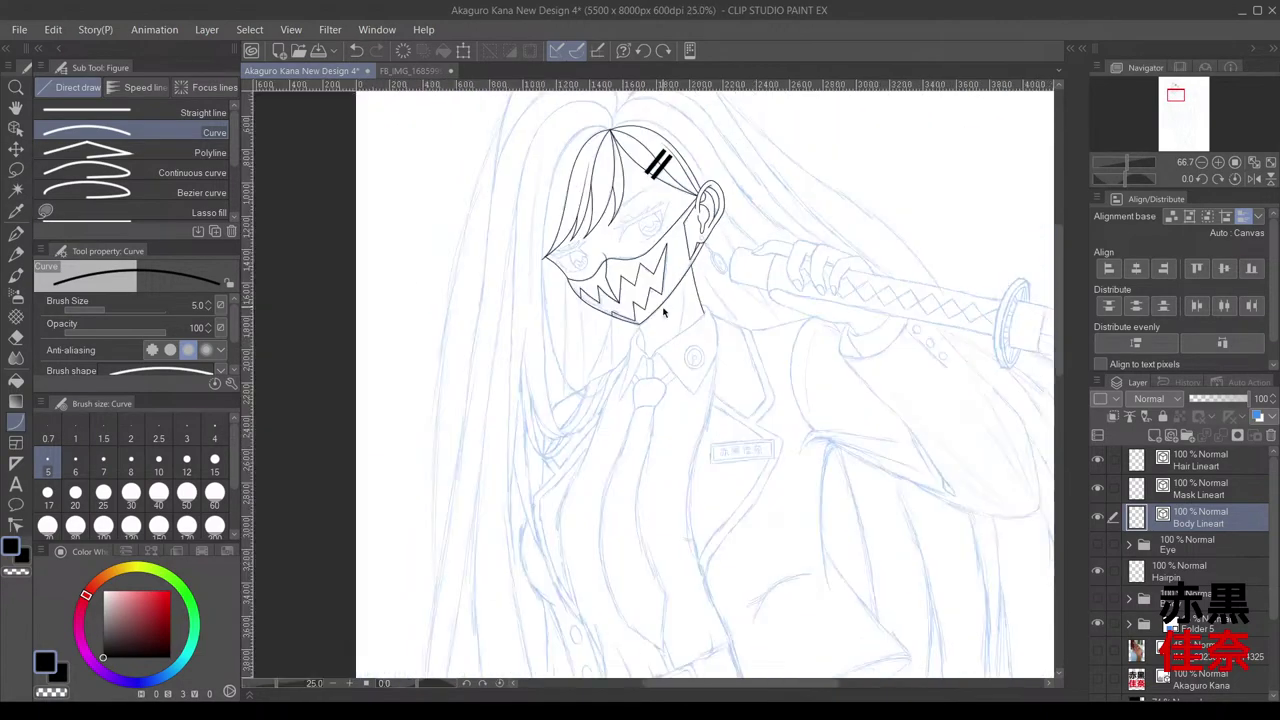
{"action": "scroll", "coordinate": [660, 315], "scroll_direction": "up", "scroll_amount": 1}
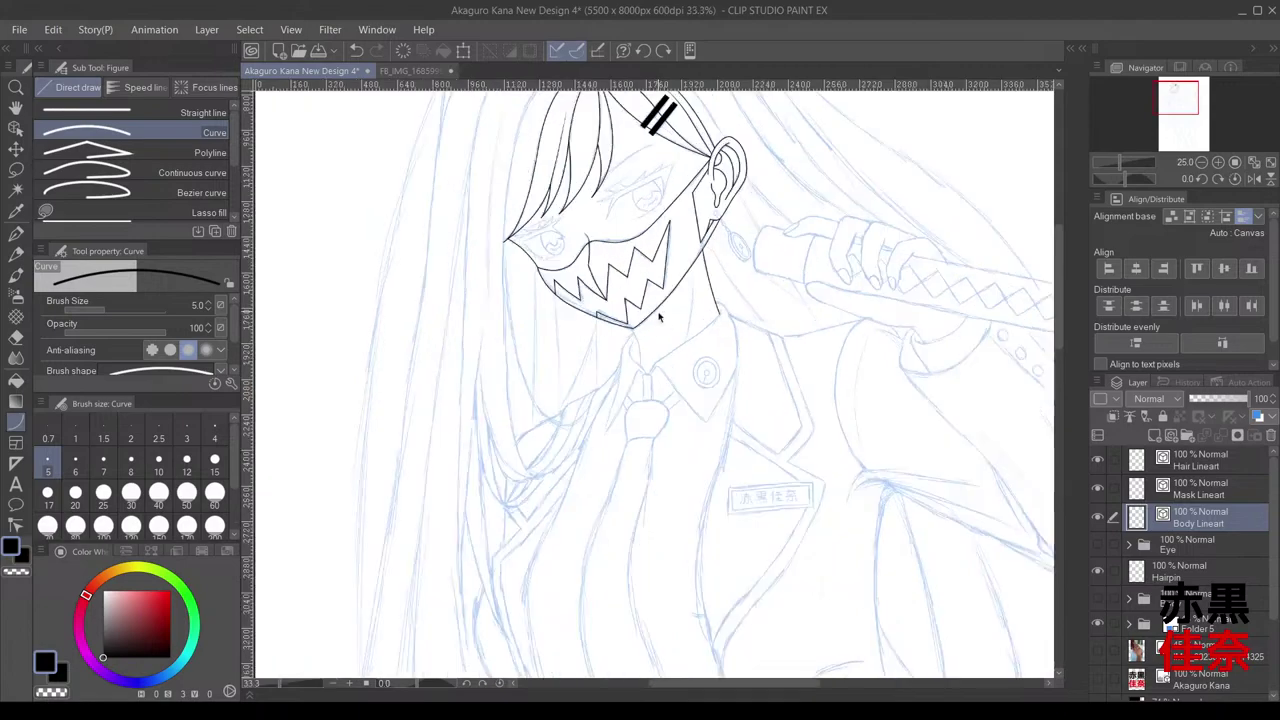
Step: Ink the front edge of the neck with a curve from the chin of the mask down towards the tie knot
{"action": "scroll", "coordinate": [658, 316], "scroll_direction": "up", "scroll_amount": 5}
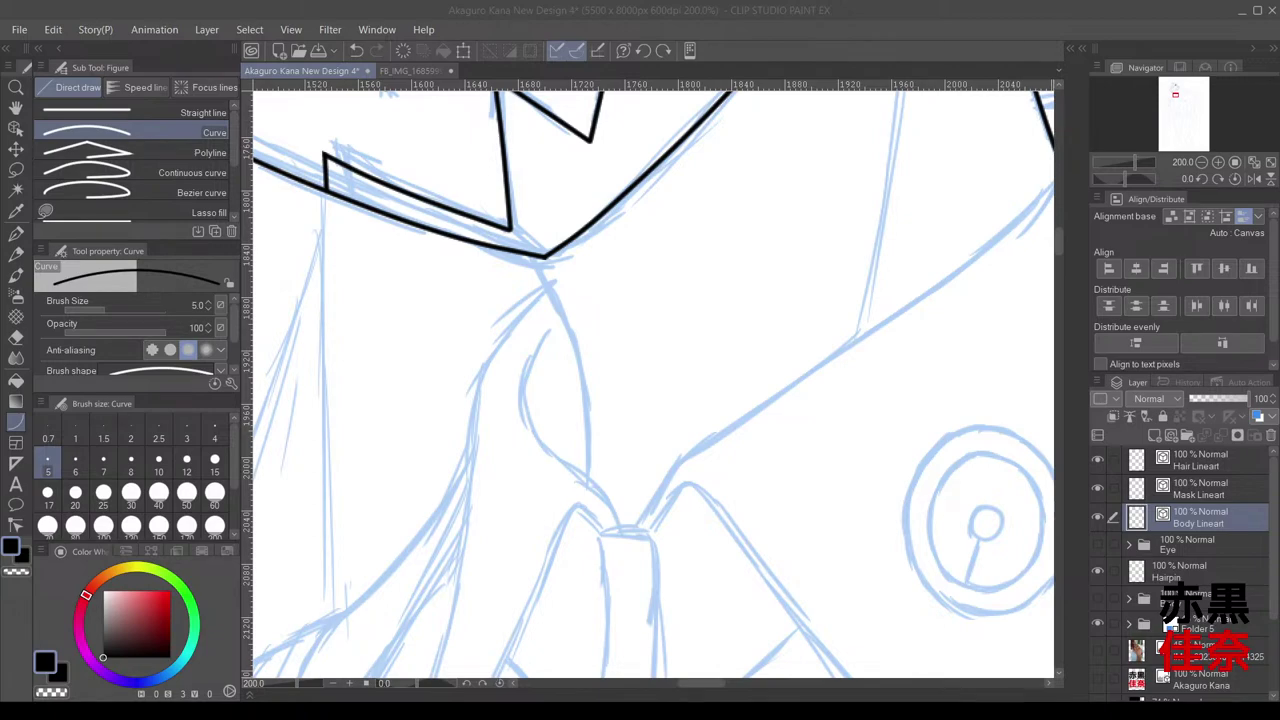
{"action": "scroll", "coordinate": [954, 506], "scroll_direction": "down", "scroll_amount": 5}
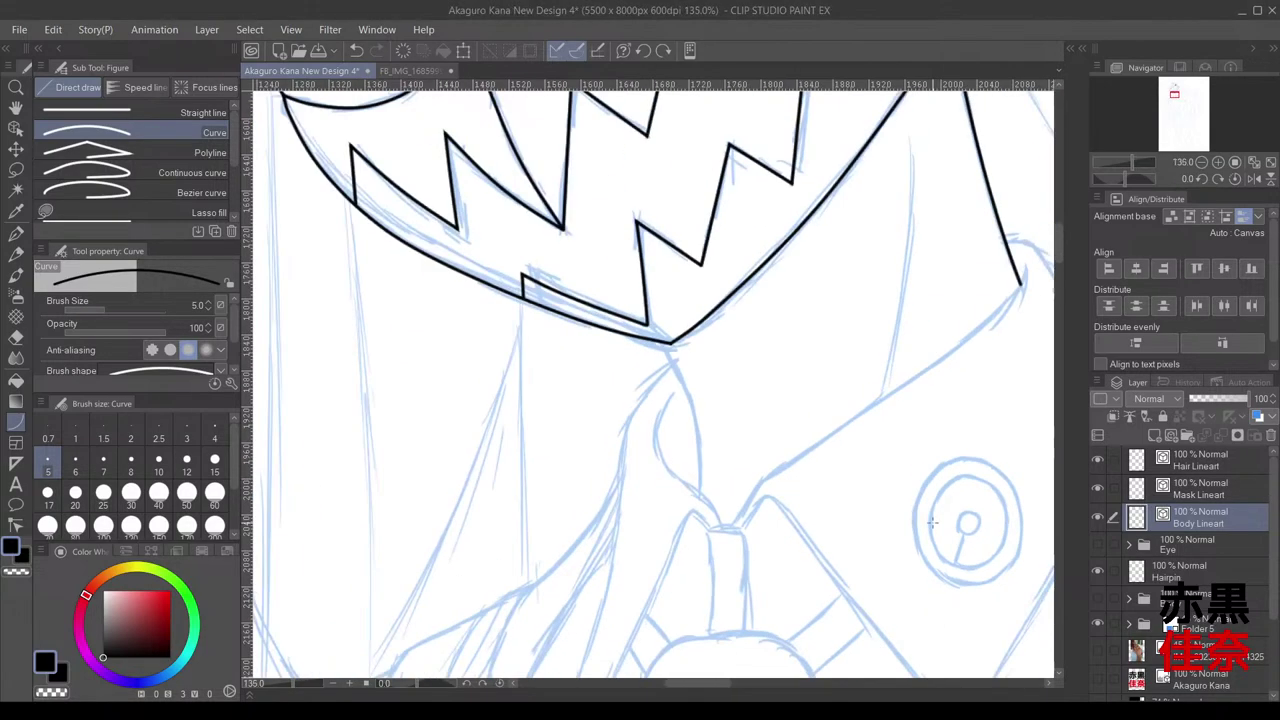
{"action": "scroll", "coordinate": [754, 431], "scroll_direction": "up", "scroll_amount": 6}
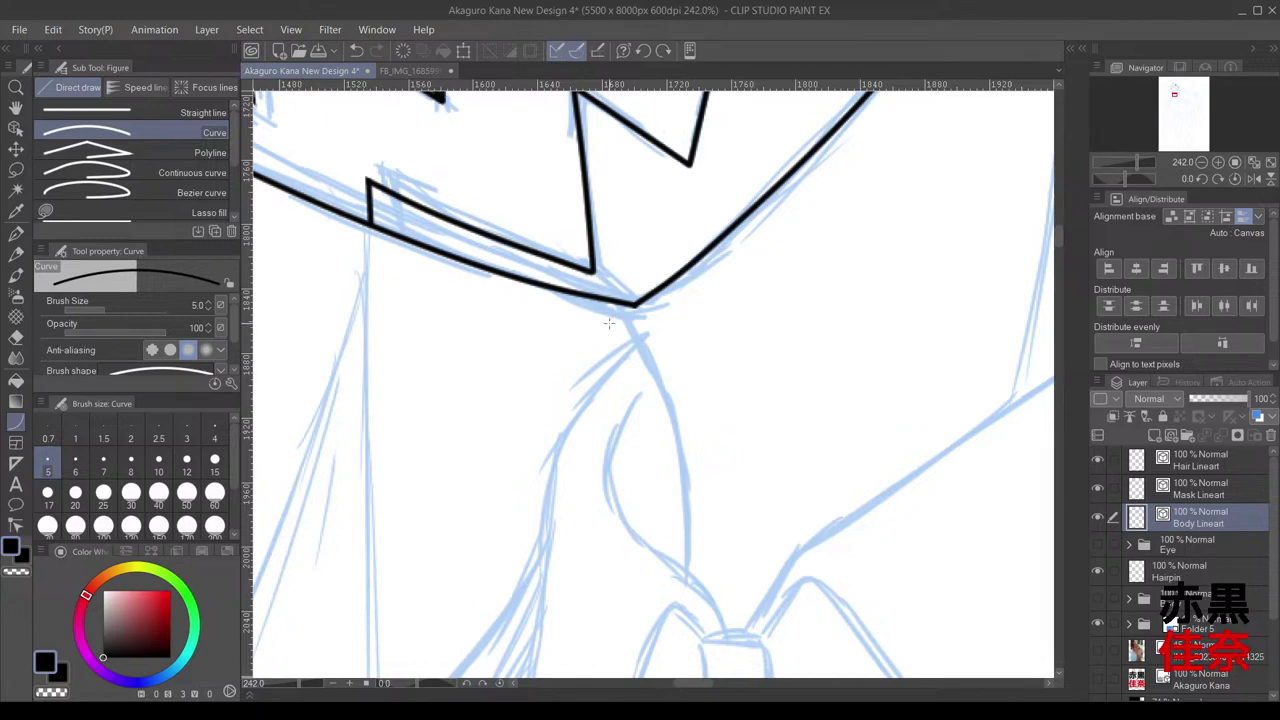
{"action": "left_click_drag", "start_coordinate": [613, 303], "coordinate": [685, 582]}
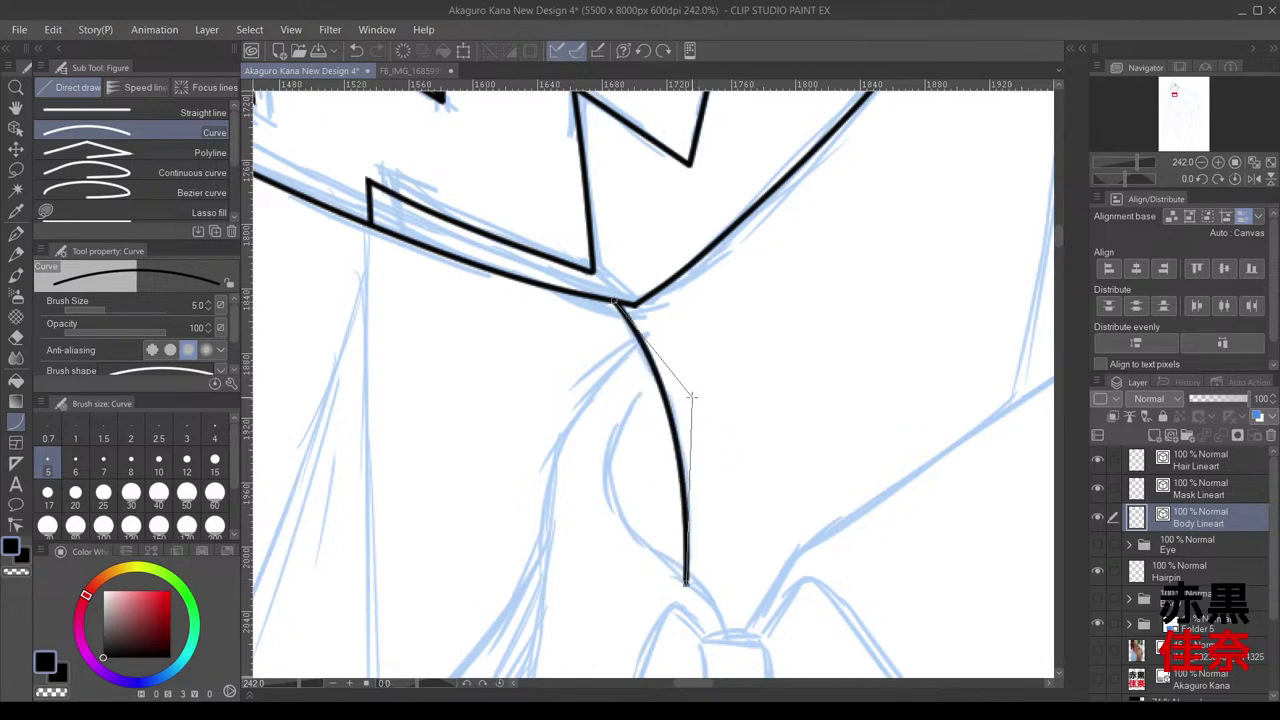
{"action": "left_click", "coordinate": [701, 418]}
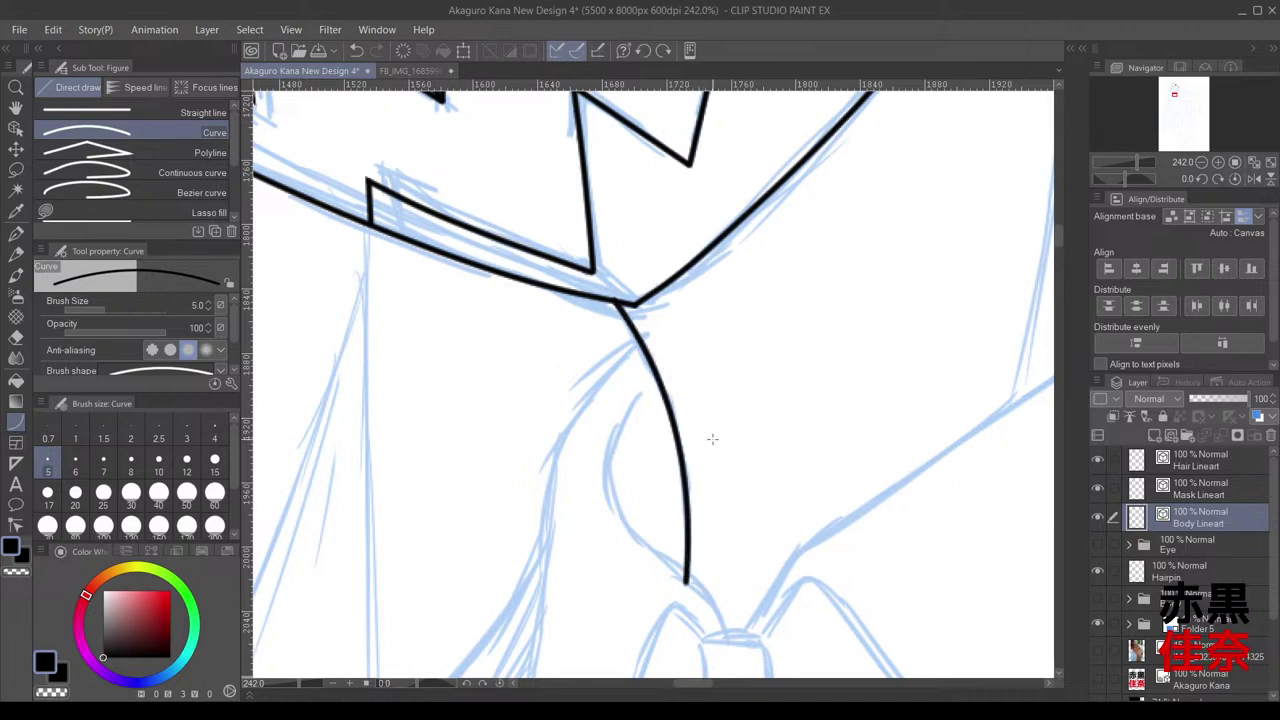
Step: Fine-tune the bend of the front neck curve by moving its middle control point slightly
{"action": "left_click", "coordinate": [15, 524]}
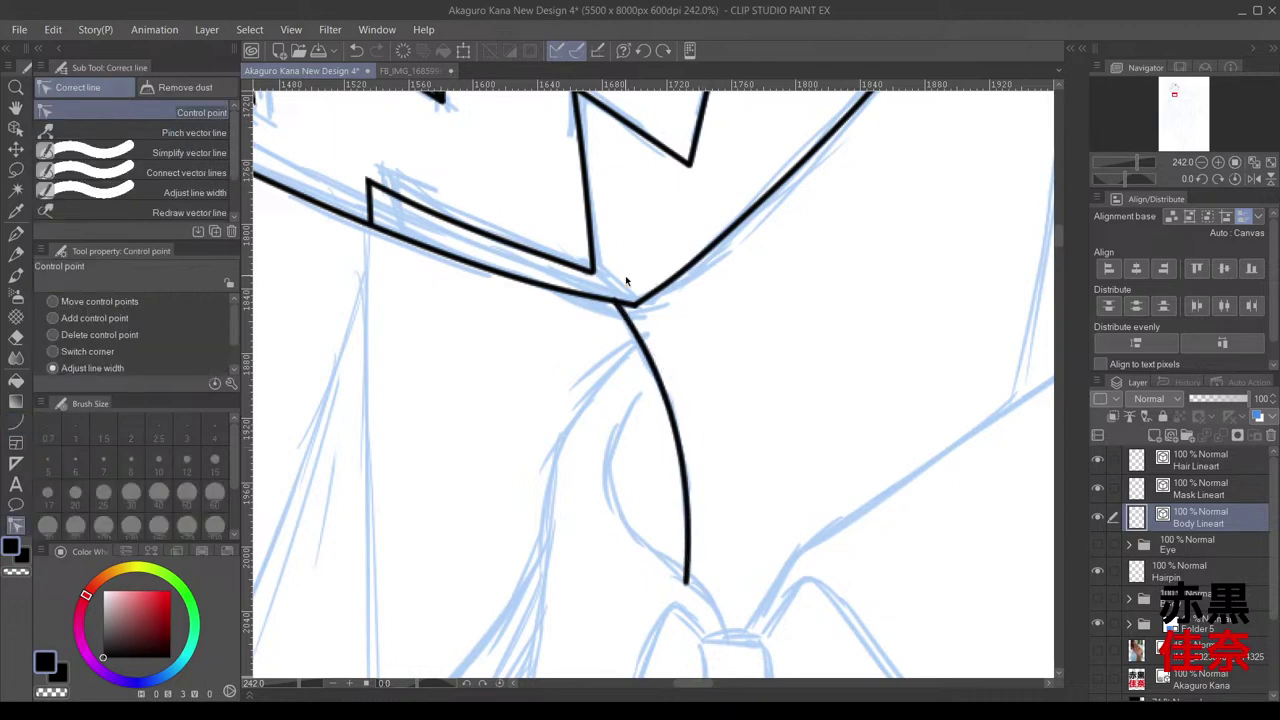
{"action": "scroll", "coordinate": [617, 298], "scroll_direction": "up", "scroll_amount": 2}
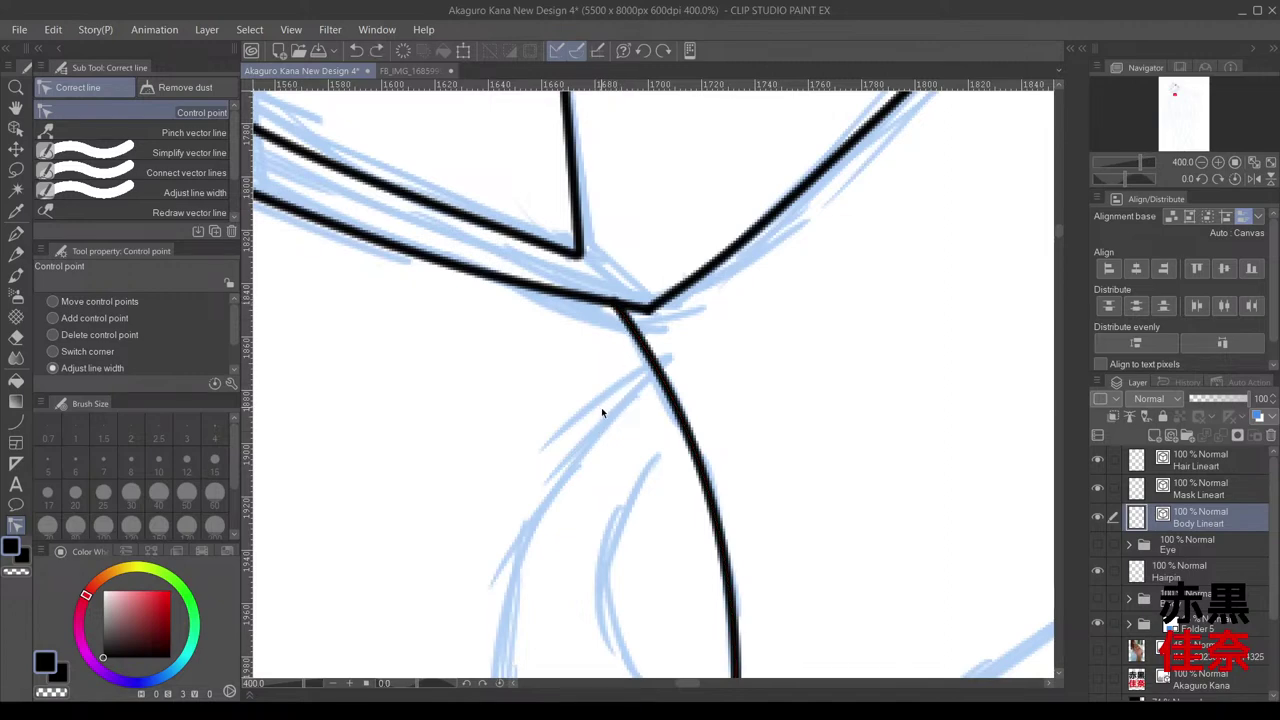
{"action": "left_click", "coordinate": [100, 301]}
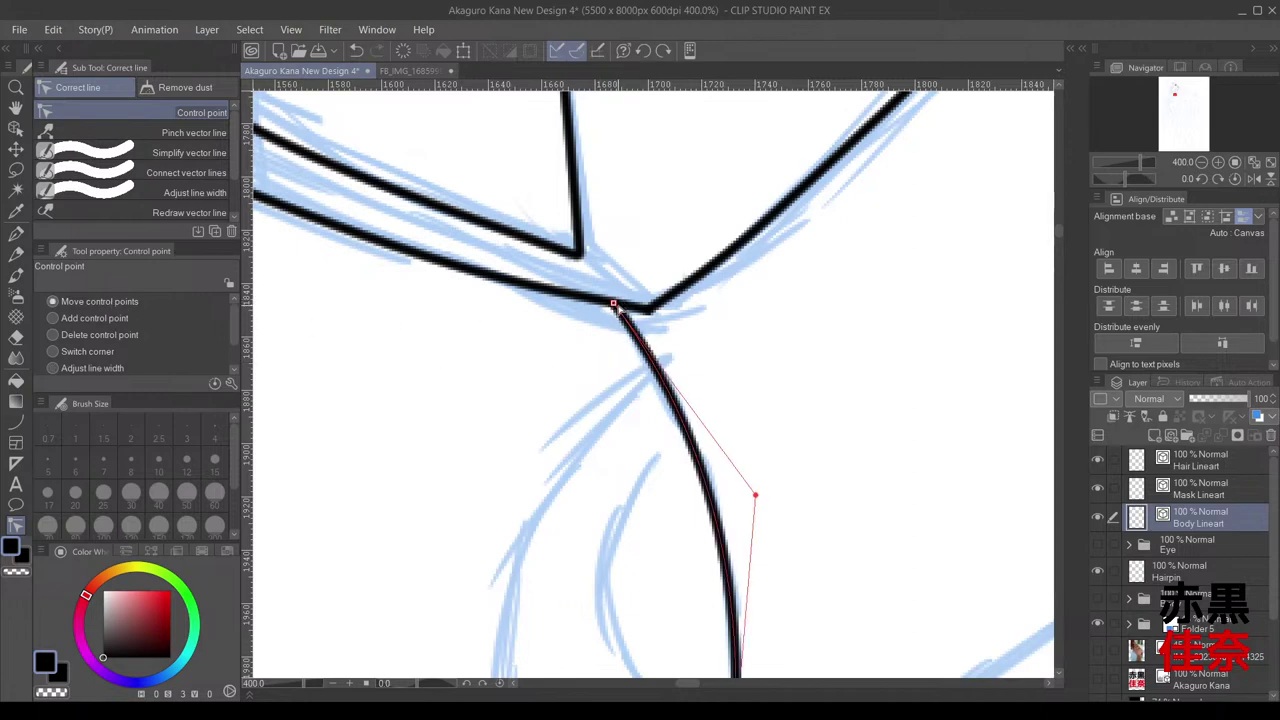
{"action": "scroll", "coordinate": [740, 382], "scroll_direction": "down", "scroll_amount": 2}
{"action": "scroll", "coordinate": [735, 378], "scroll_direction": "down", "scroll_amount": 3}
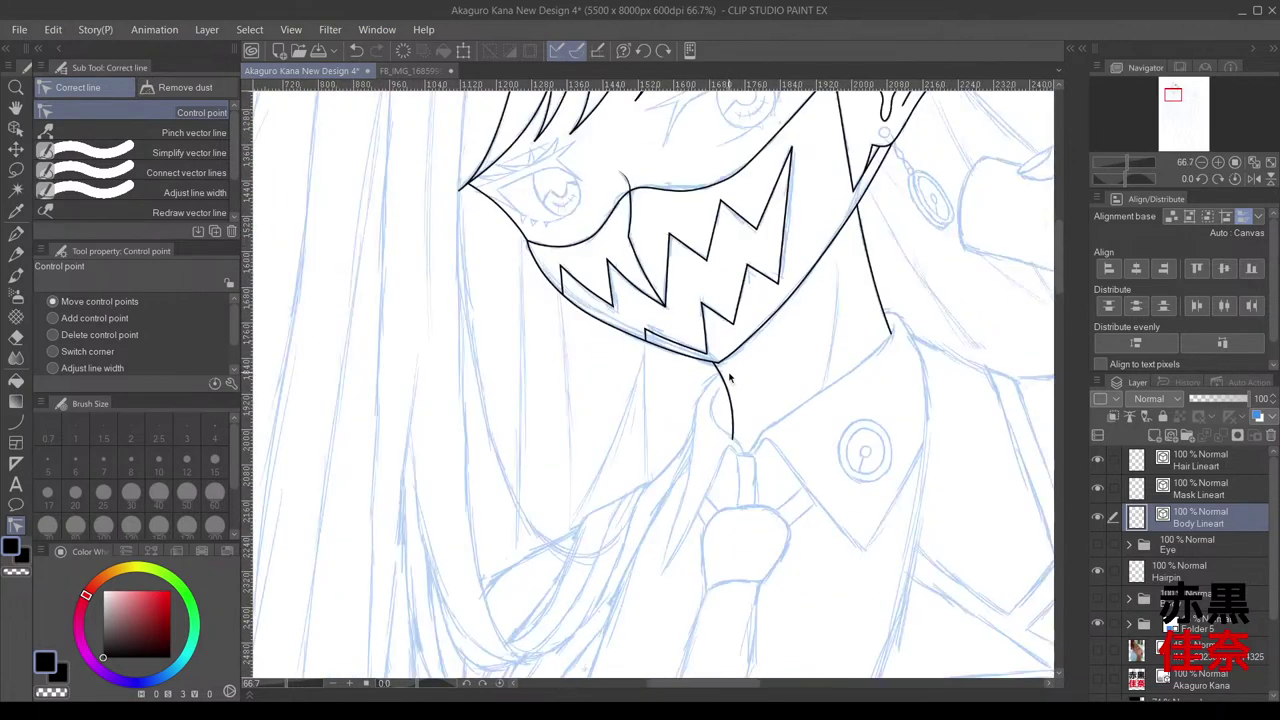
{"action": "scroll", "coordinate": [729, 378], "scroll_direction": "down", "scroll_amount": 2}
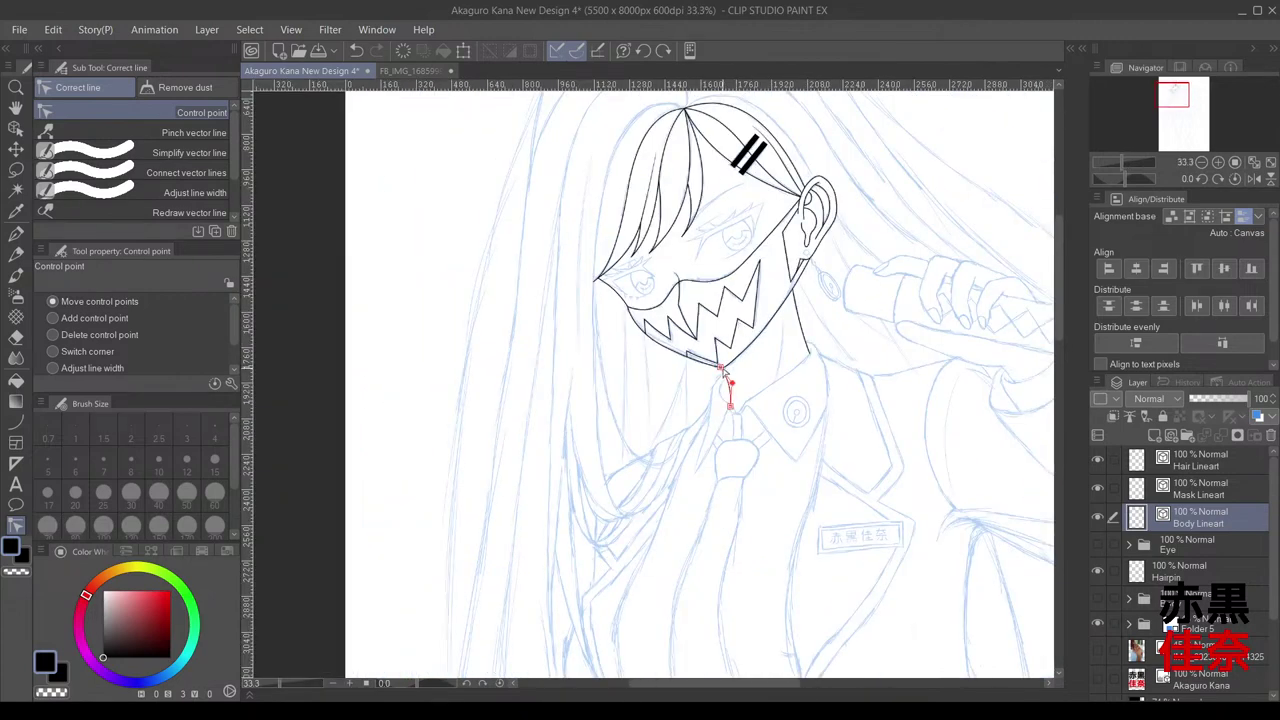
{"action": "scroll", "coordinate": [748, 400], "scroll_direction": "up", "scroll_amount": 2}
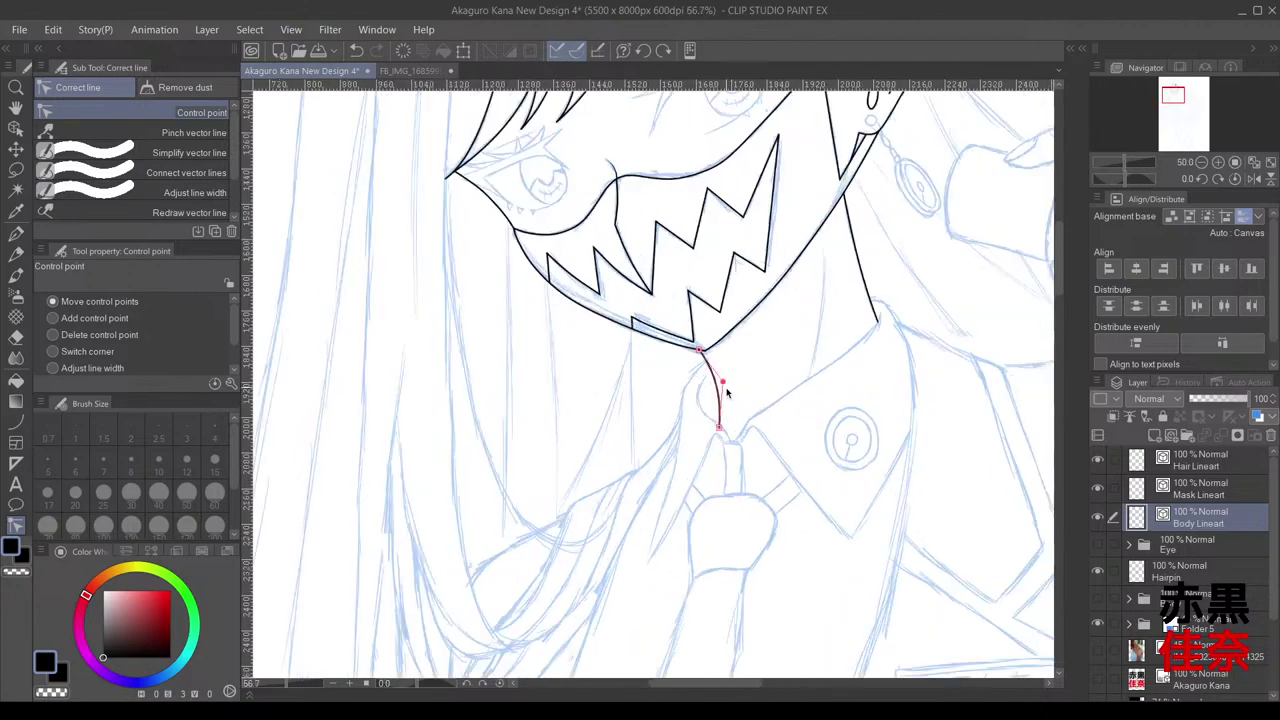
{"action": "scroll", "coordinate": [726, 392], "scroll_direction": "up", "scroll_amount": 1}
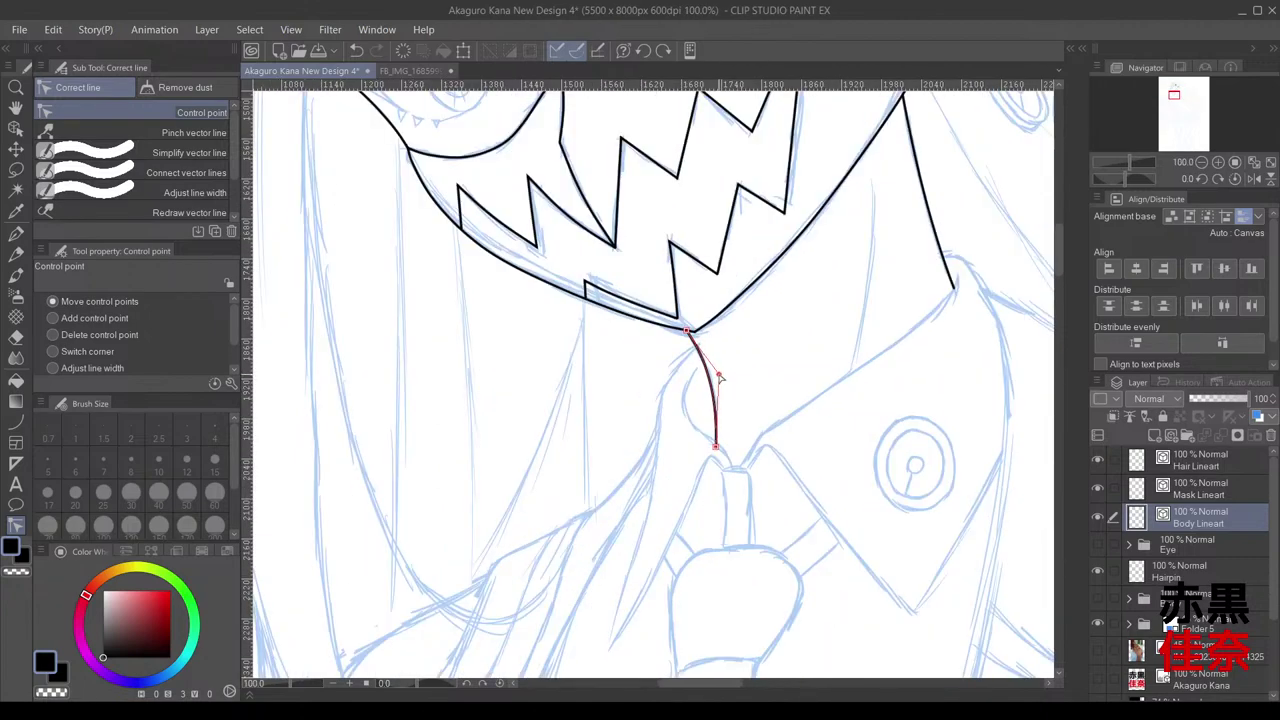
{"action": "left_click_drag", "start_coordinate": [719, 375], "coordinate": [720, 378]}
{"action": "scroll", "coordinate": [751, 399], "scroll_direction": "down", "scroll_amount": 3}
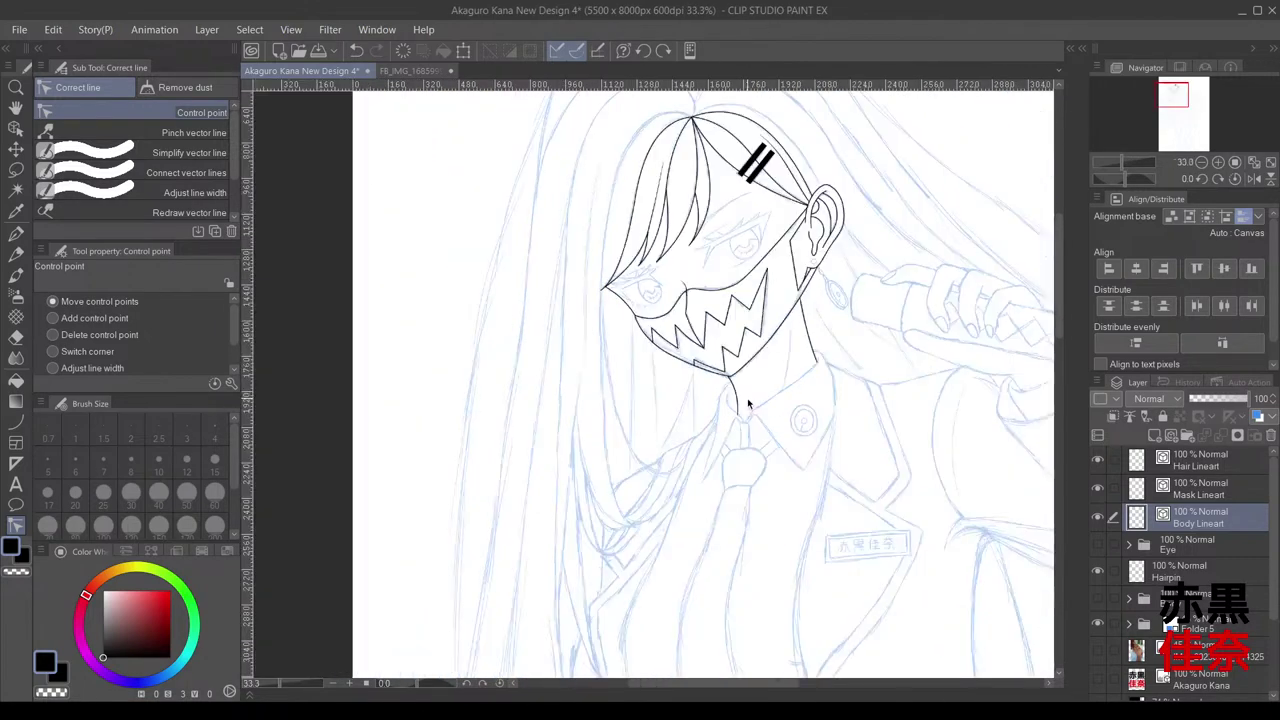
Step: Ink the collar's upper edge with a Continuous curve from the back neck line's lower end down to the top of the tie
{"action": "left_click_drag", "start_coordinate": [777, 434], "coordinate": [700, 380]}
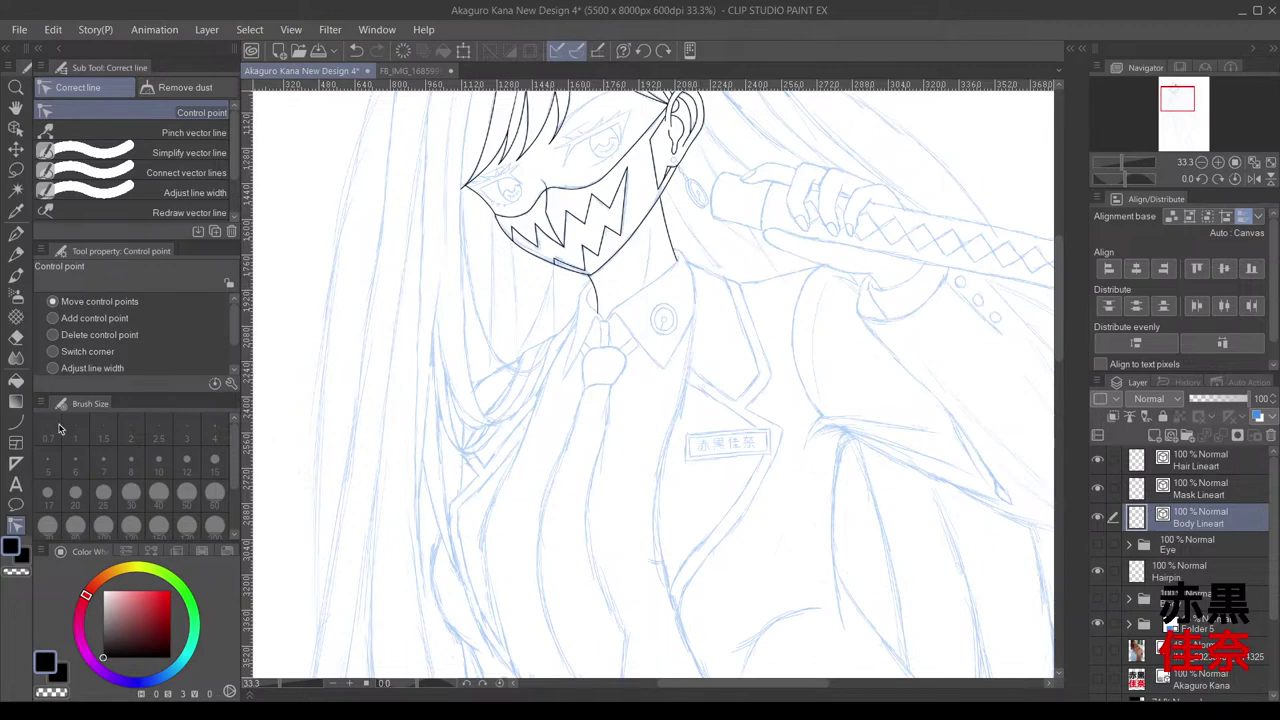
{"action": "left_click", "coordinate": [16, 421]}
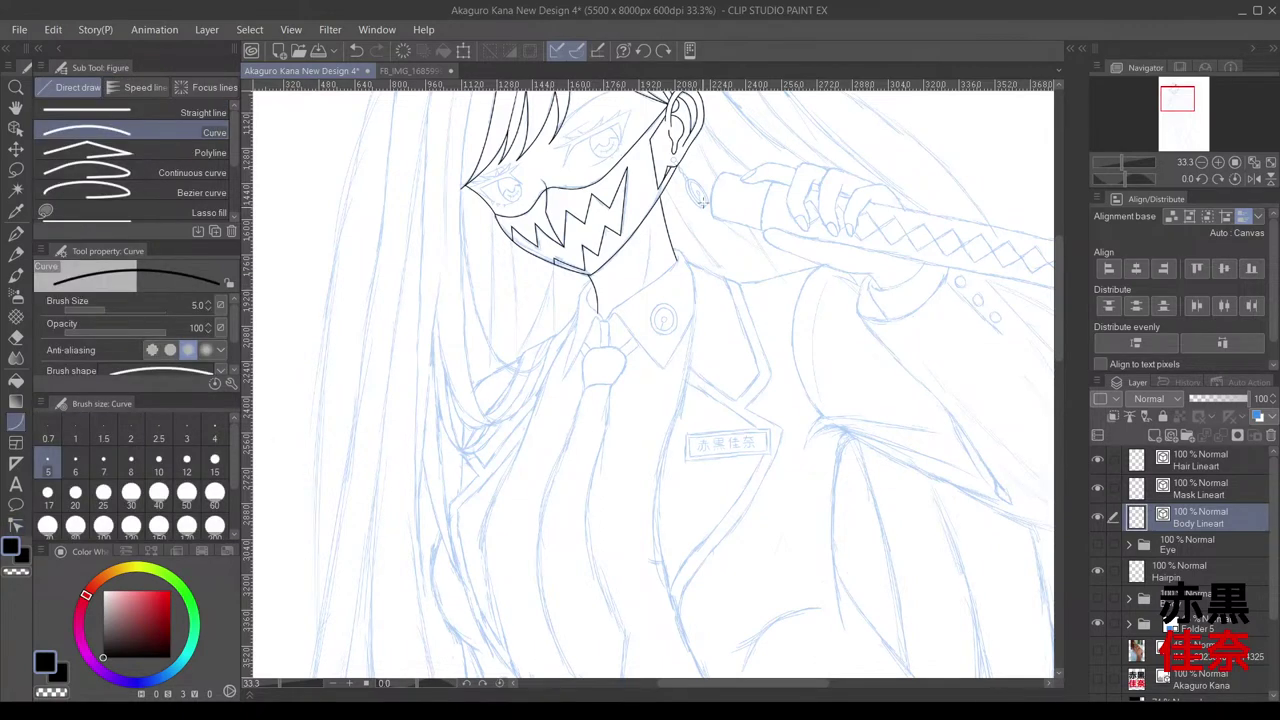
{"action": "left_click_drag", "start_coordinate": [709, 212], "coordinate": [672, 376]}
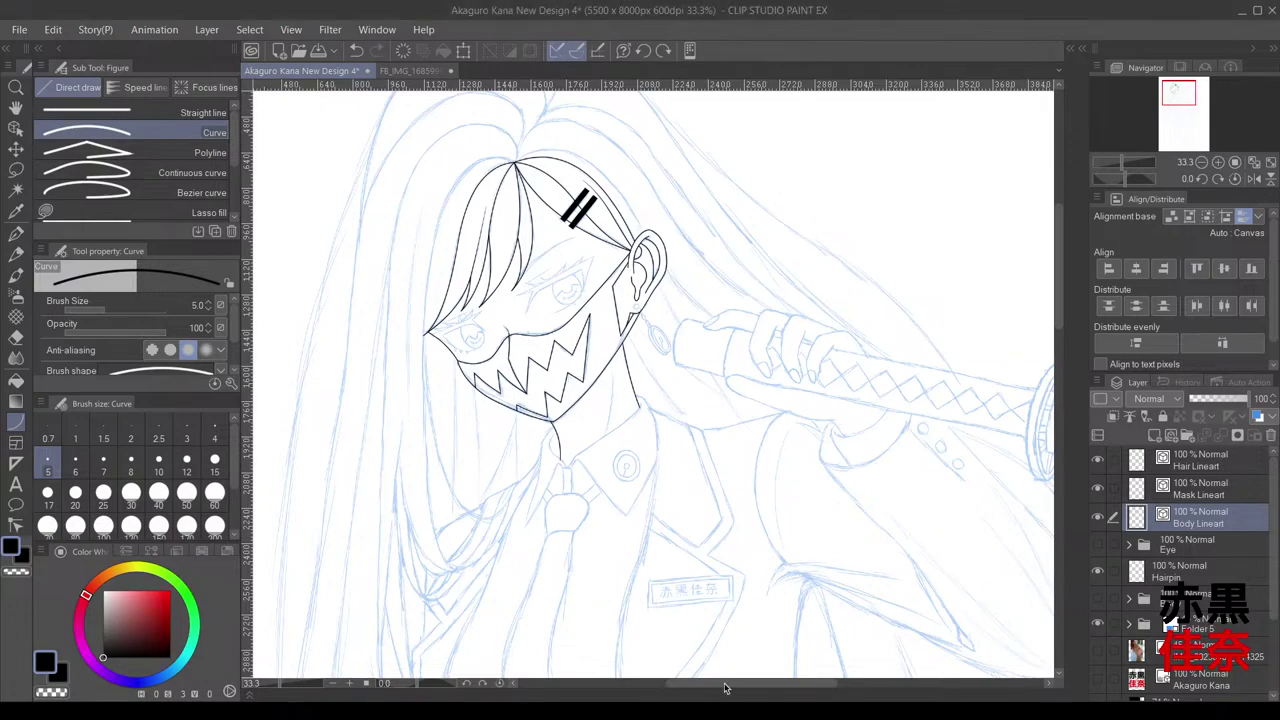
{"action": "scroll", "coordinate": [742, 385], "scroll_direction": "up", "scroll_amount": 2}
{"action": "scroll", "coordinate": [703, 253], "scroll_direction": "down", "scroll_amount": 1}
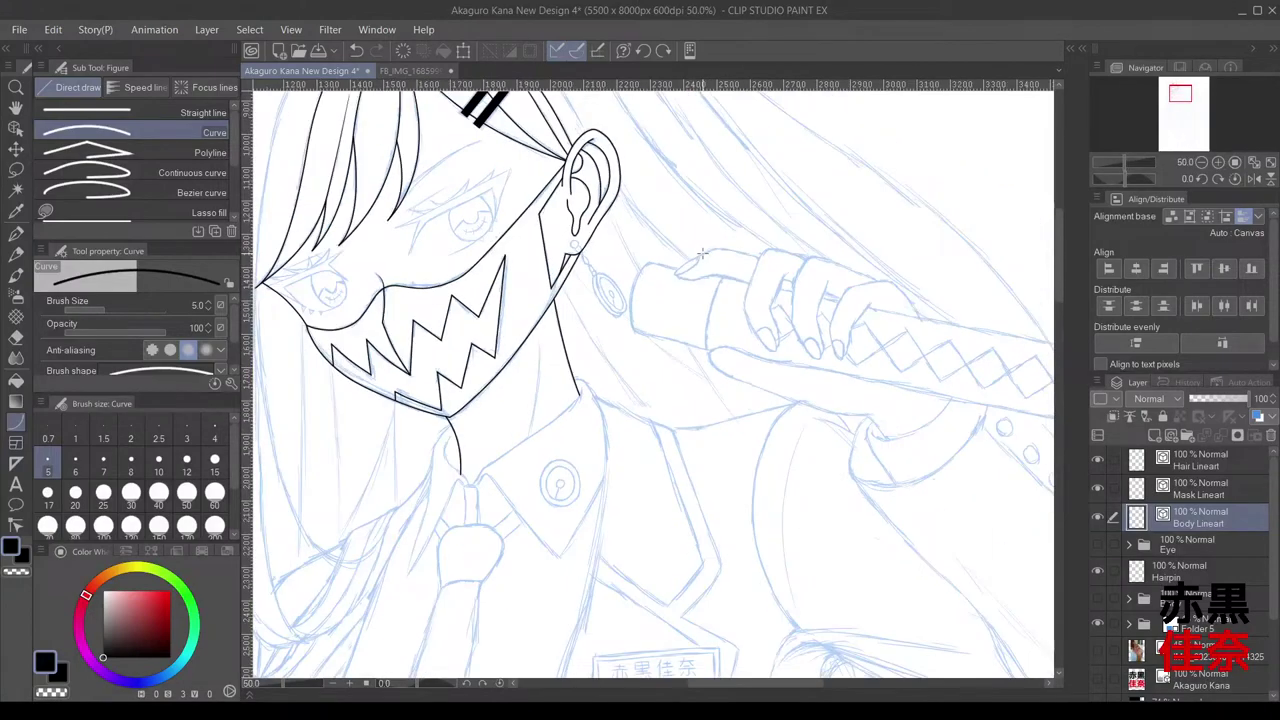
{"action": "left_click_drag", "start_coordinate": [702, 254], "coordinate": [831, 177]}
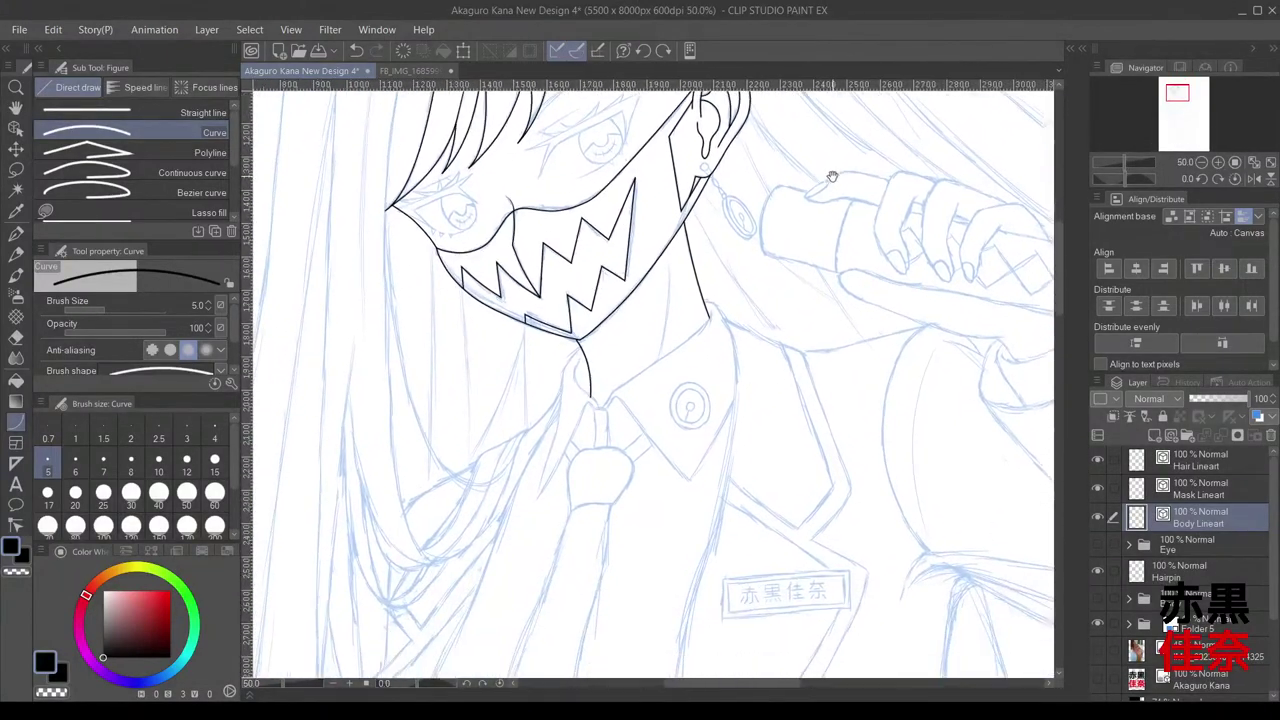
{"action": "scroll", "coordinate": [750, 268], "scroll_direction": "up", "scroll_amount": 1}
{"action": "scroll", "coordinate": [750, 268], "scroll_direction": "up", "scroll_amount": 1}
{"action": "left_click_drag", "start_coordinate": [714, 369], "coordinate": [790, 273]}
{"action": "scroll", "coordinate": [790, 274], "scroll_direction": "up", "scroll_amount": 1}
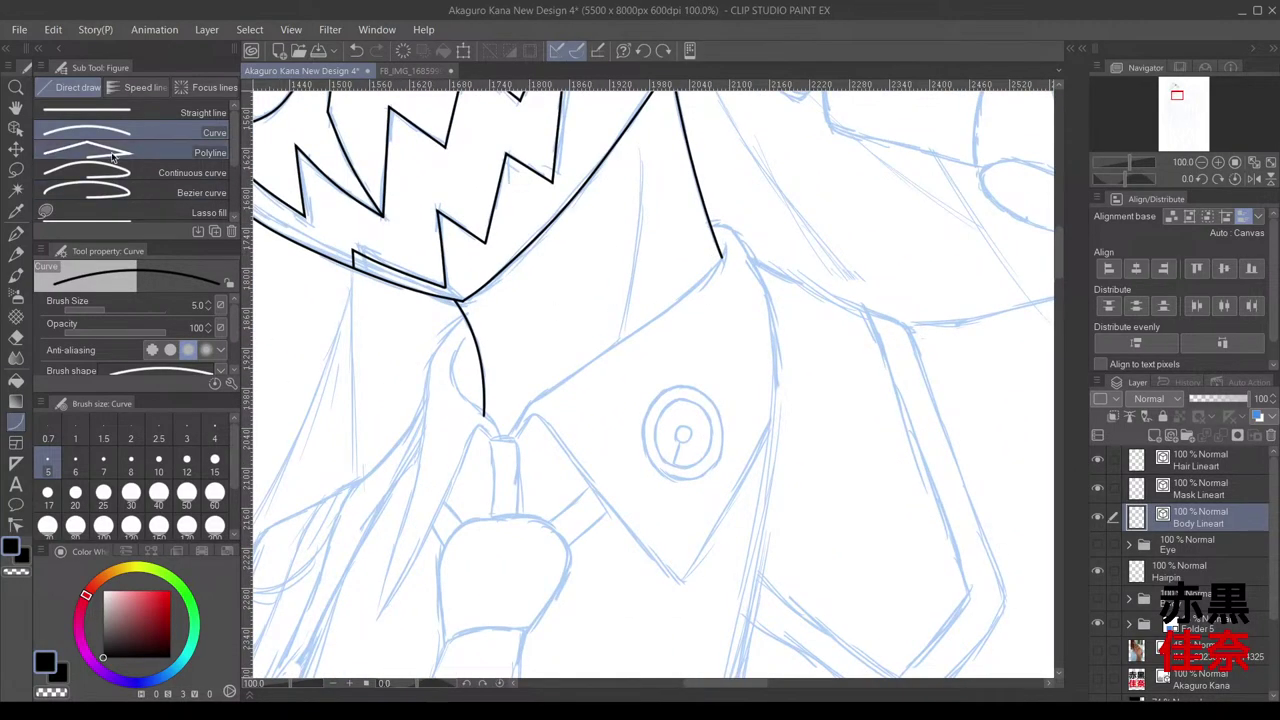
{"action": "left_click", "coordinate": [150, 172]}
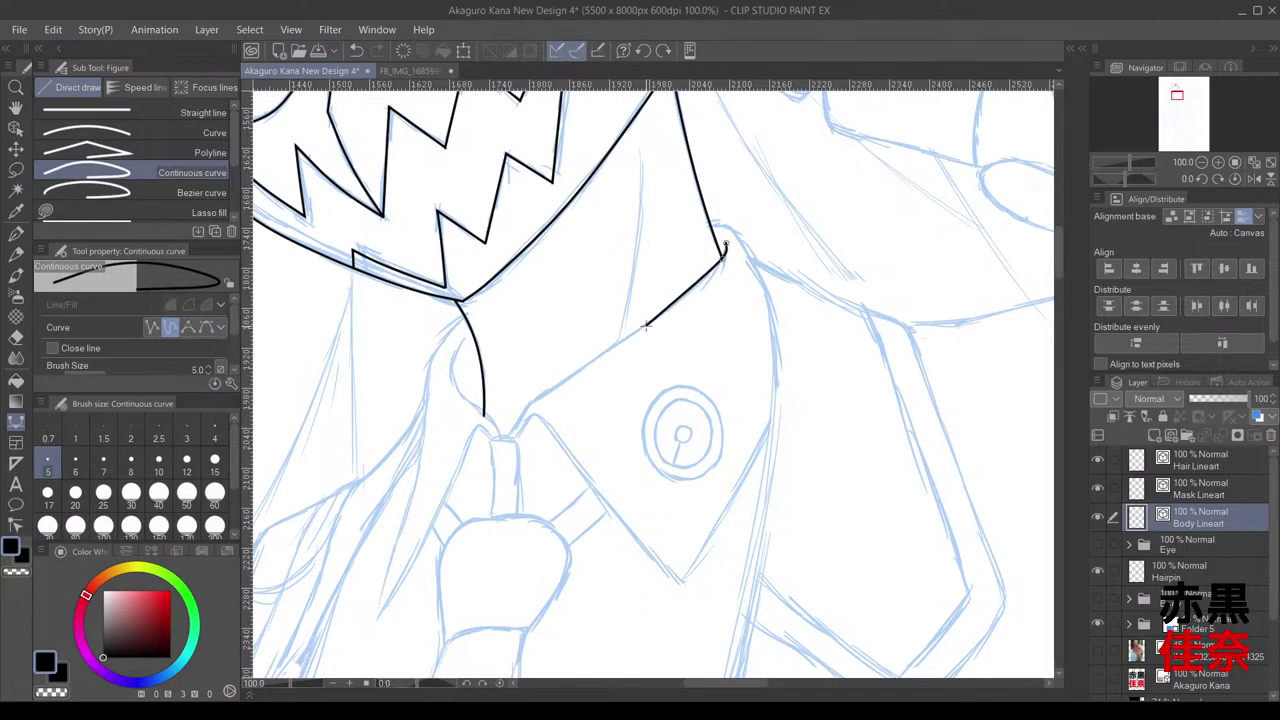
{"action": "left_click", "coordinate": [644, 327]}
{"action": "left_click", "coordinate": [543, 395]}
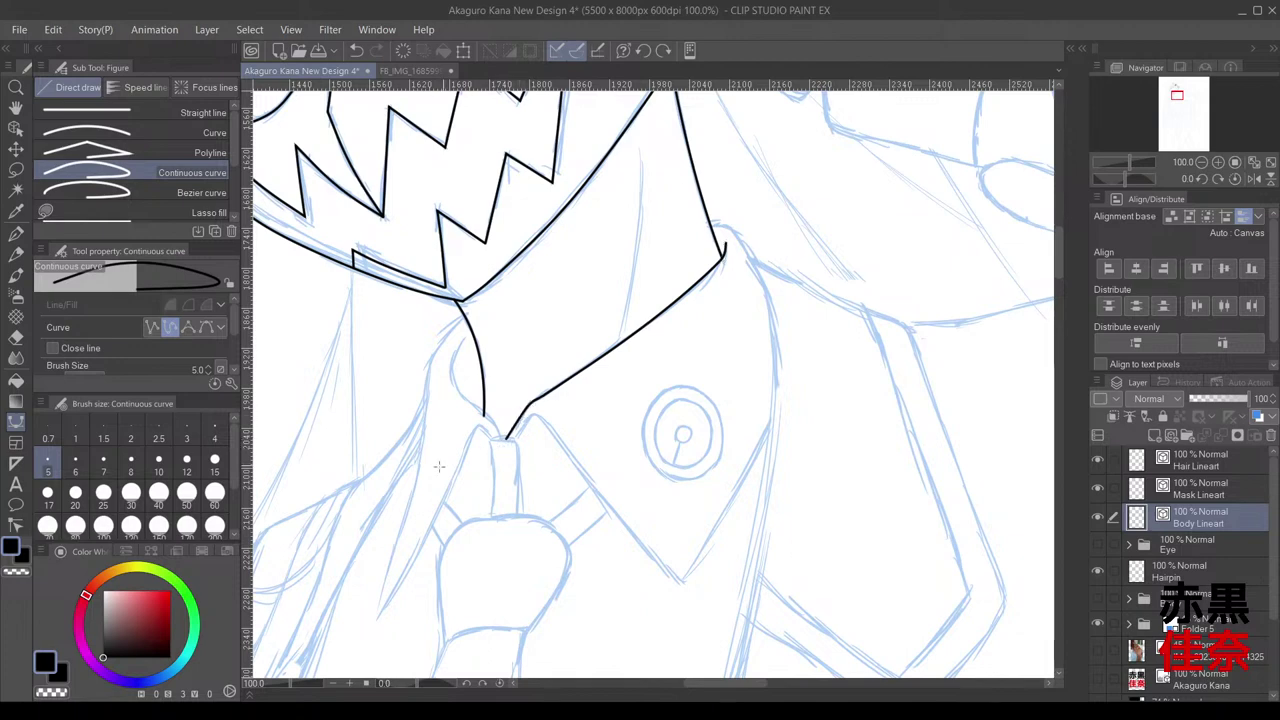
Step: Refine the collar edge's bend just above the tie by moving the two control points around it along the sketch
{"action": "left_click", "coordinate": [15, 527]}
{"action": "scroll", "coordinate": [555, 477], "scroll_direction": "up", "scroll_amount": 2}
{"action": "scroll", "coordinate": [485, 338], "scroll_direction": "up", "scroll_amount": 2}
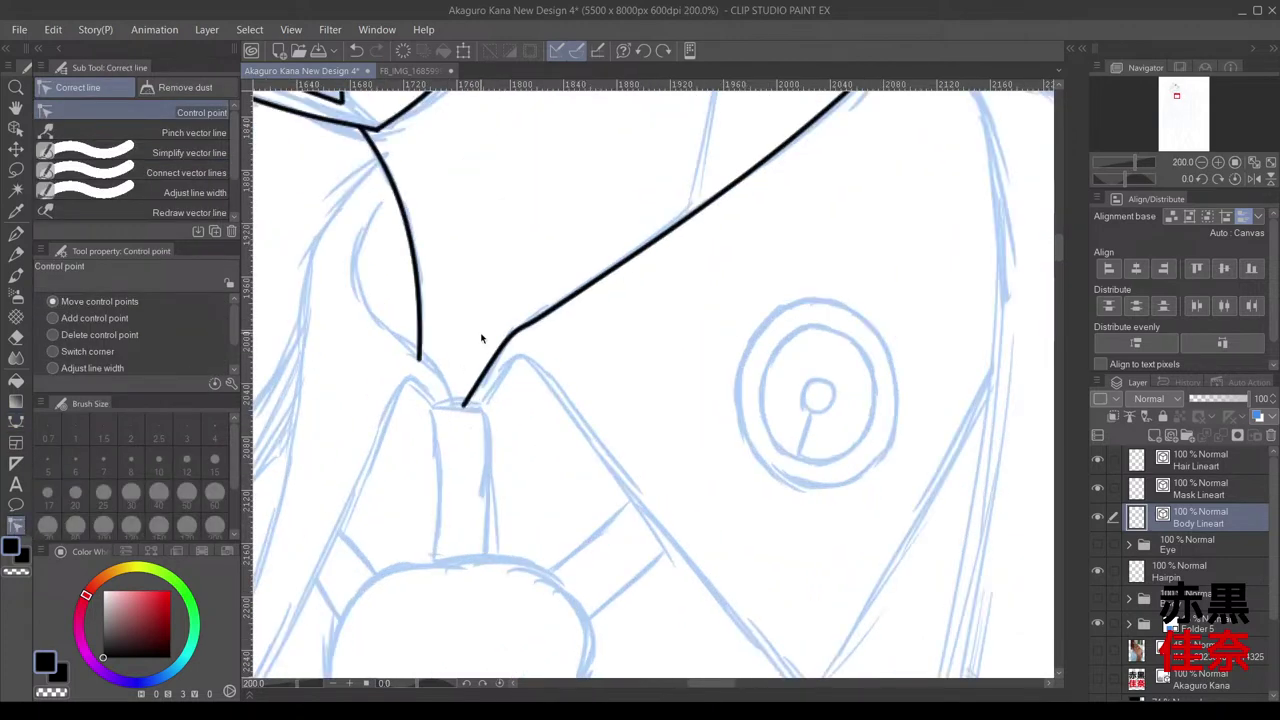
{"action": "scroll", "coordinate": [505, 340], "scroll_direction": "up", "scroll_amount": 2}
{"action": "left_click_drag", "start_coordinate": [510, 341], "coordinate": [655, 237]}
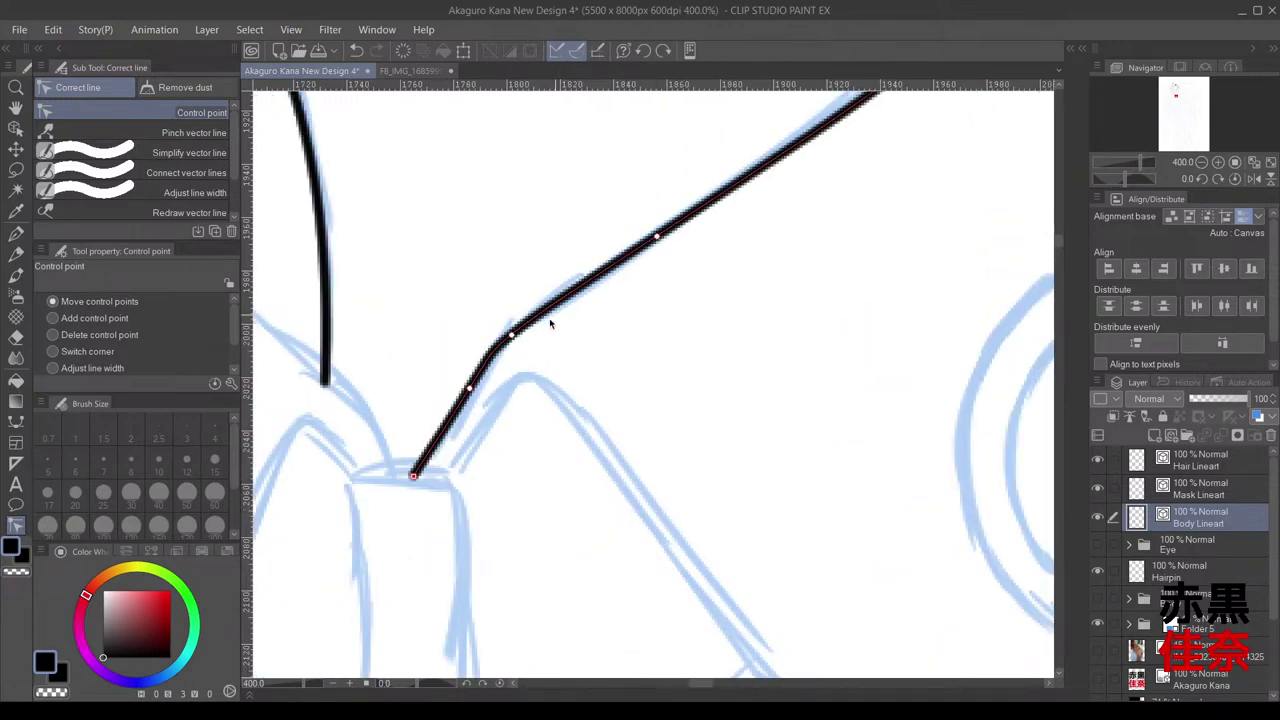
{"action": "left_click_drag", "start_coordinate": [511, 335], "coordinate": [518, 330]}
{"action": "left_click_drag", "start_coordinate": [470, 388], "coordinate": [463, 398]}
{"action": "scroll", "coordinate": [501, 411], "scroll_direction": "down", "scroll_amount": 4}
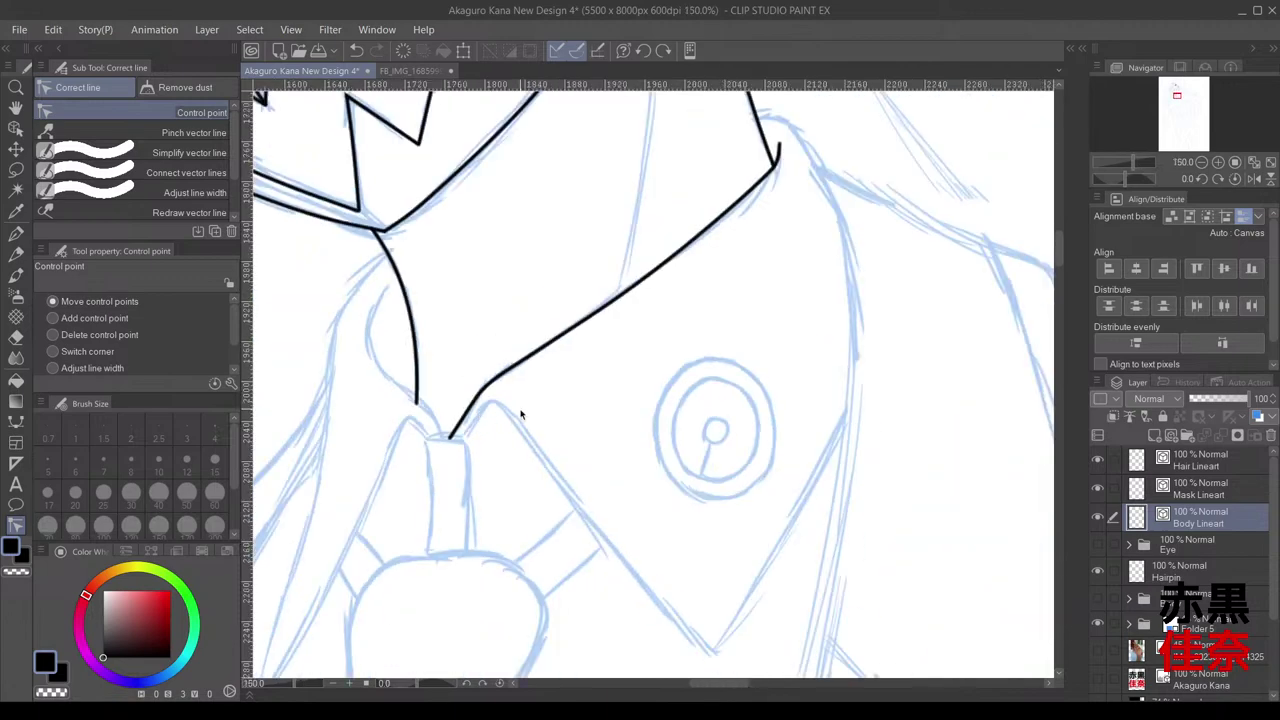
{"action": "scroll", "coordinate": [731, 228], "scroll_direction": "up", "scroll_amount": 1}
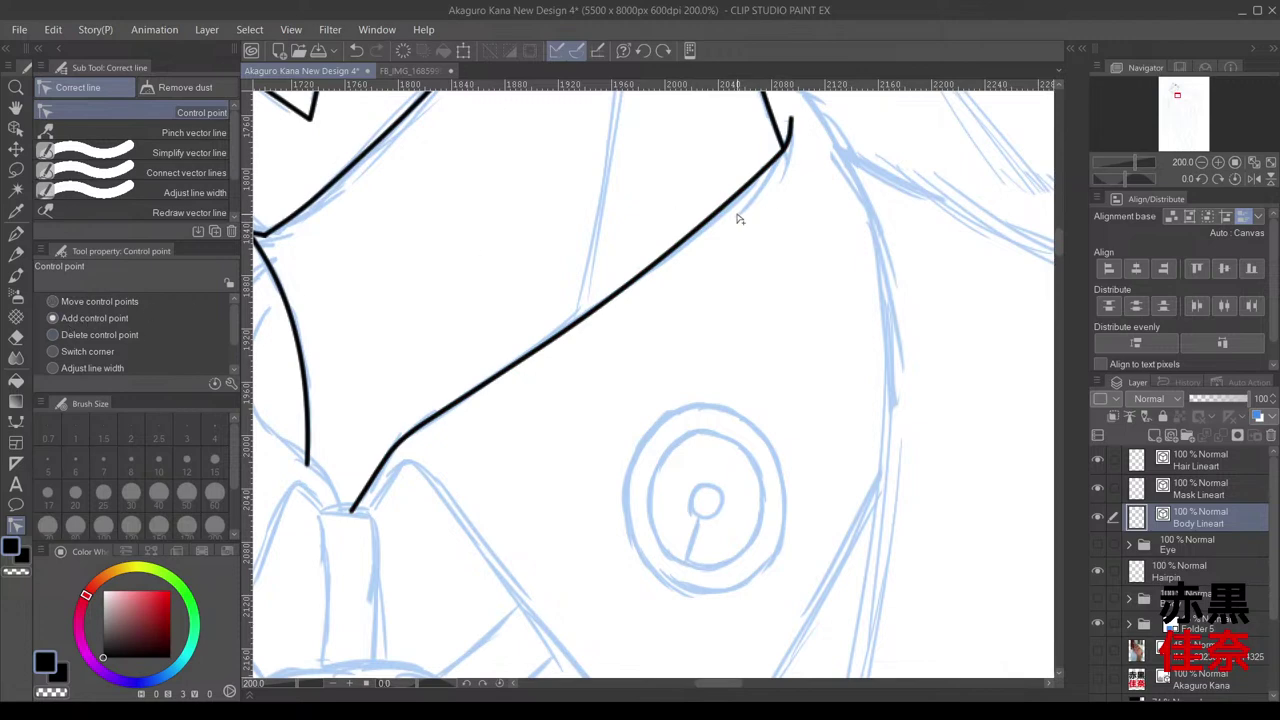
Step: Undo the collar edge drawn on the Body Lineart layer and add a vector layer named Clothes Lineart above it
{"action": "left_click", "coordinate": [84, 304]}
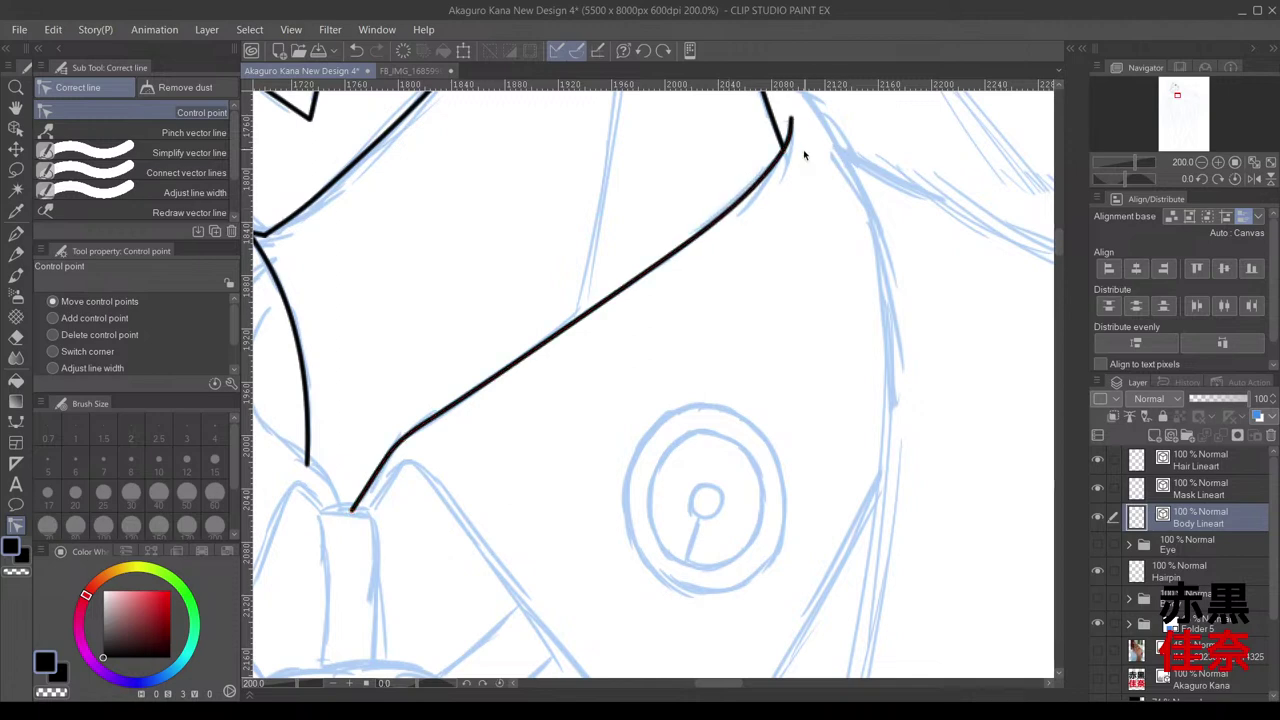
{"action": "scroll", "coordinate": [803, 149], "scroll_direction": "up", "scroll_amount": 2}
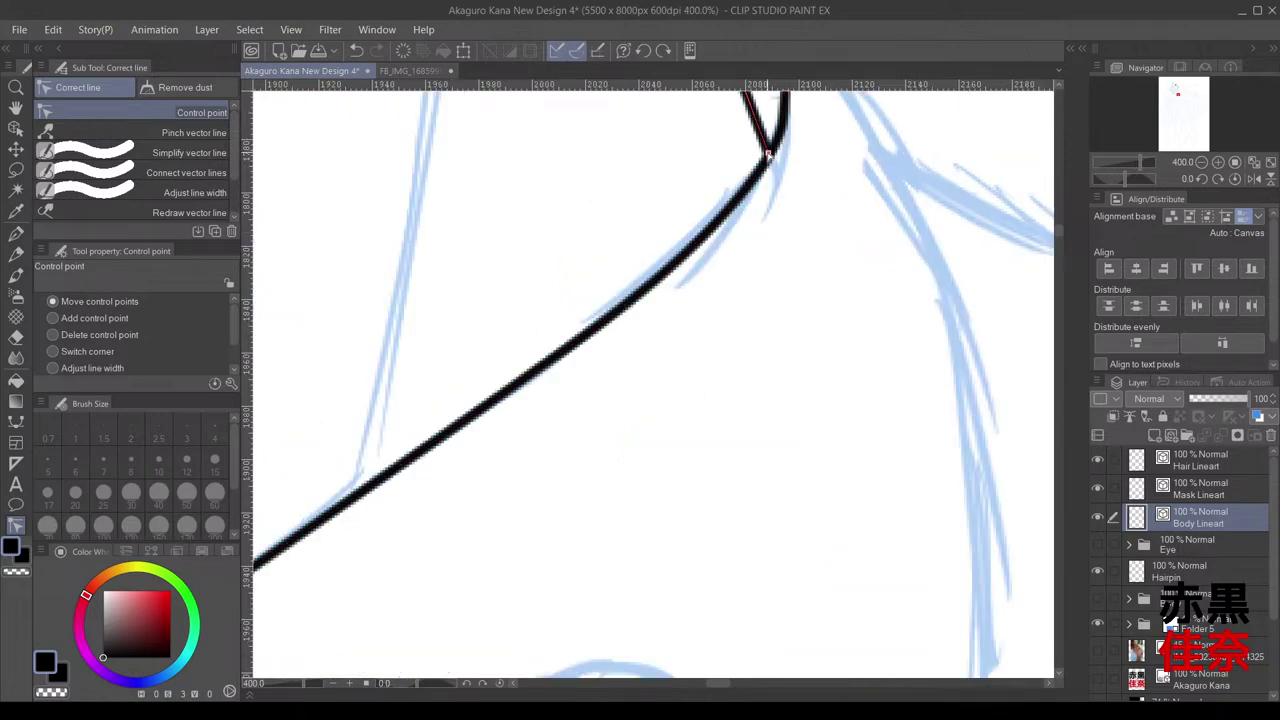
{"action": "scroll", "coordinate": [779, 166], "scroll_direction": "down", "scroll_amount": 3}
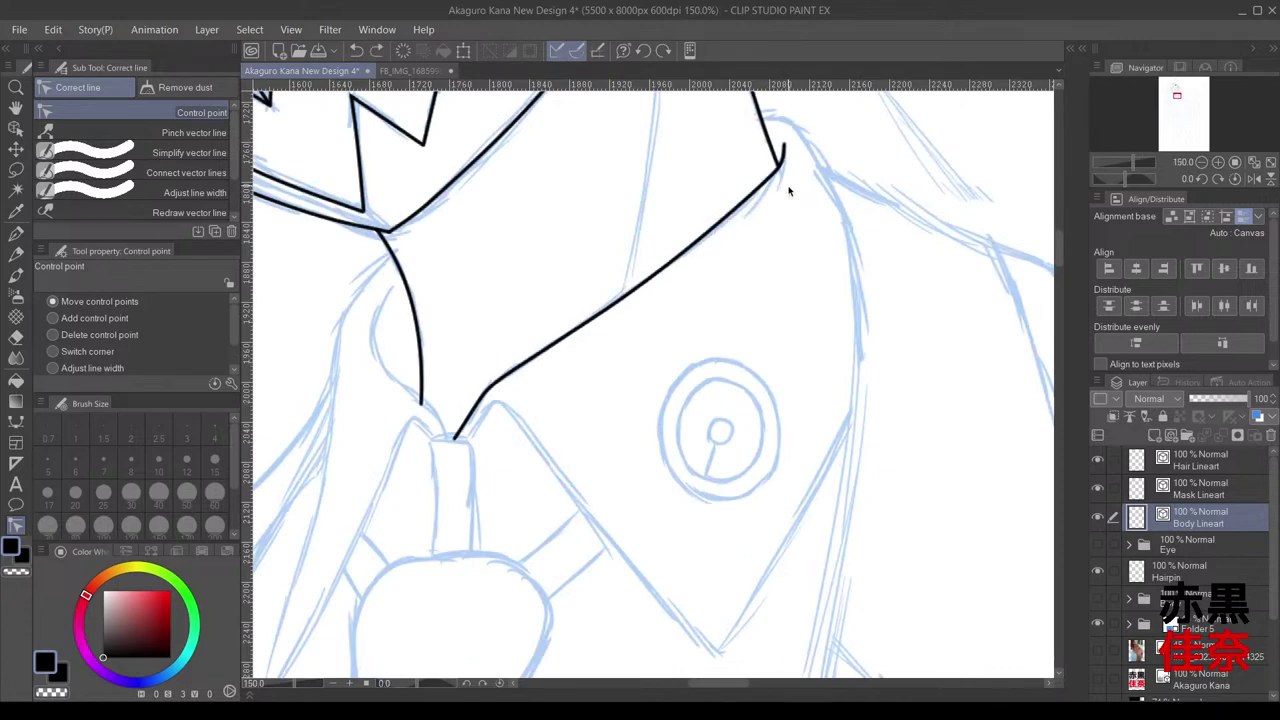
{"action": "key", "text": "ctrl+z"}
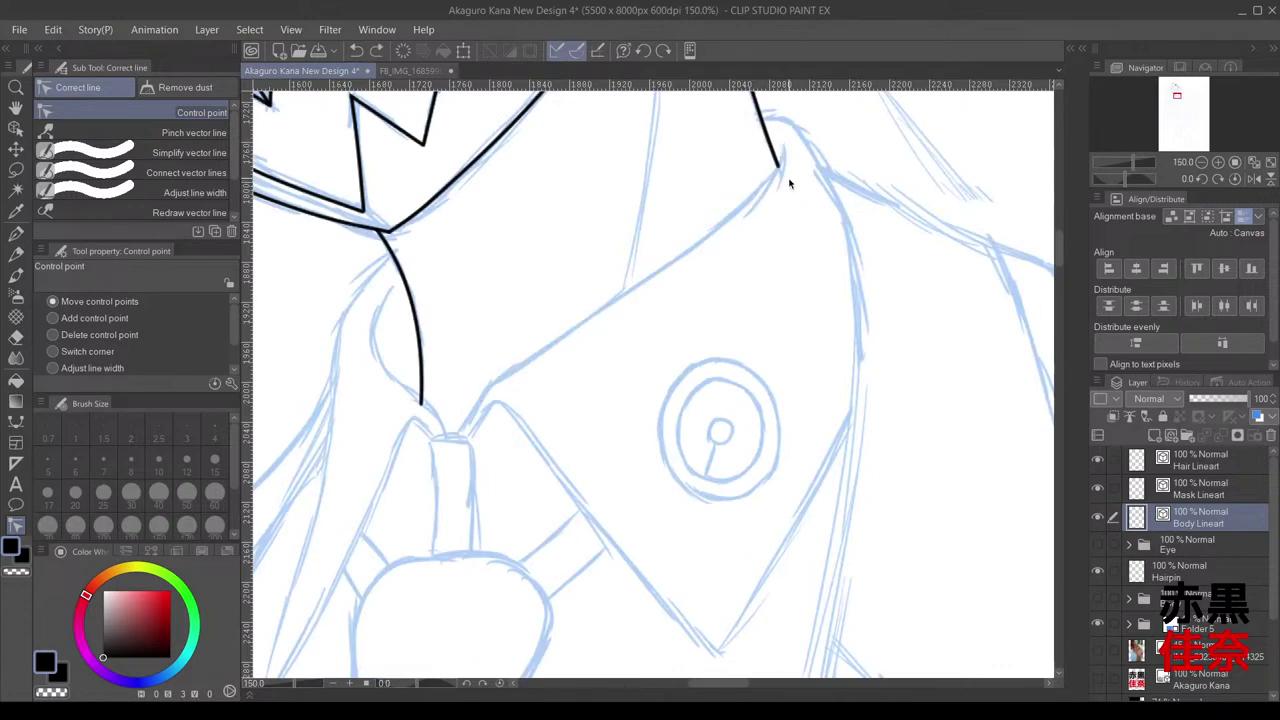
{"action": "left_click", "coordinate": [1171, 436]}
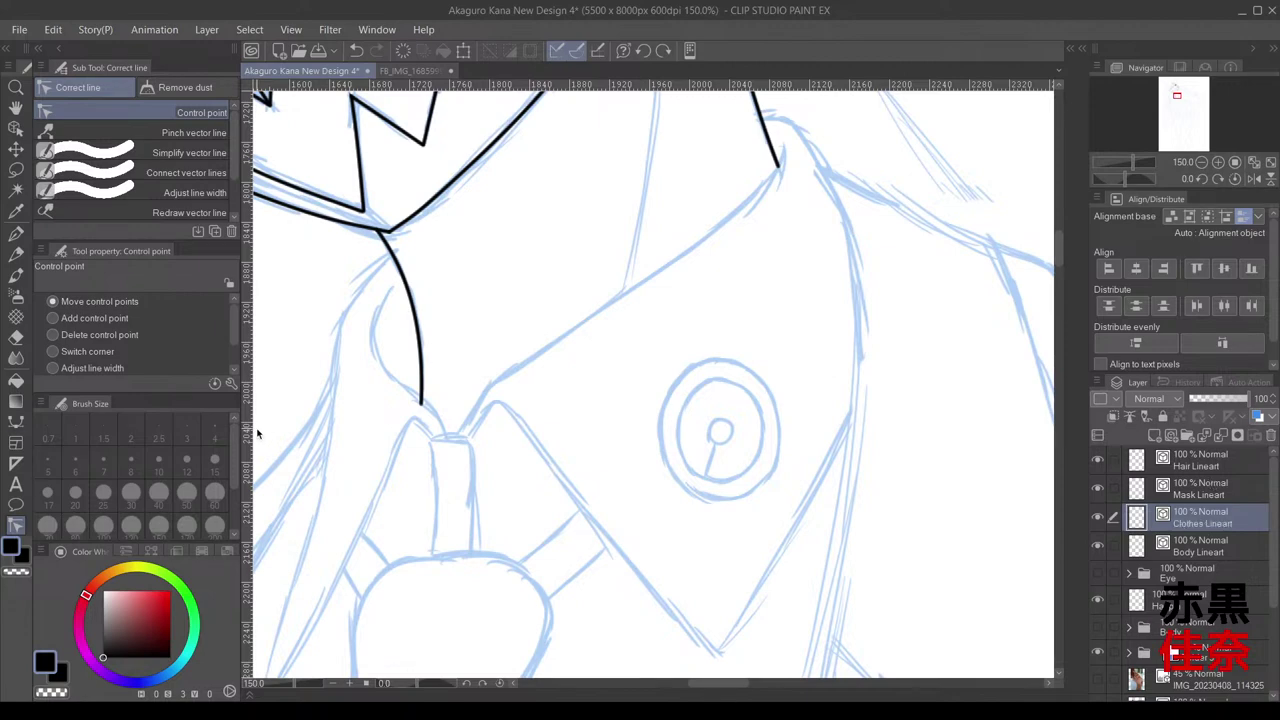
Step: Ink the collar's upper edge on the Clothes Lineart layer with a Continuous curve from the back neck line down to the tie's top
{"action": "left_click", "coordinate": [15, 420]}
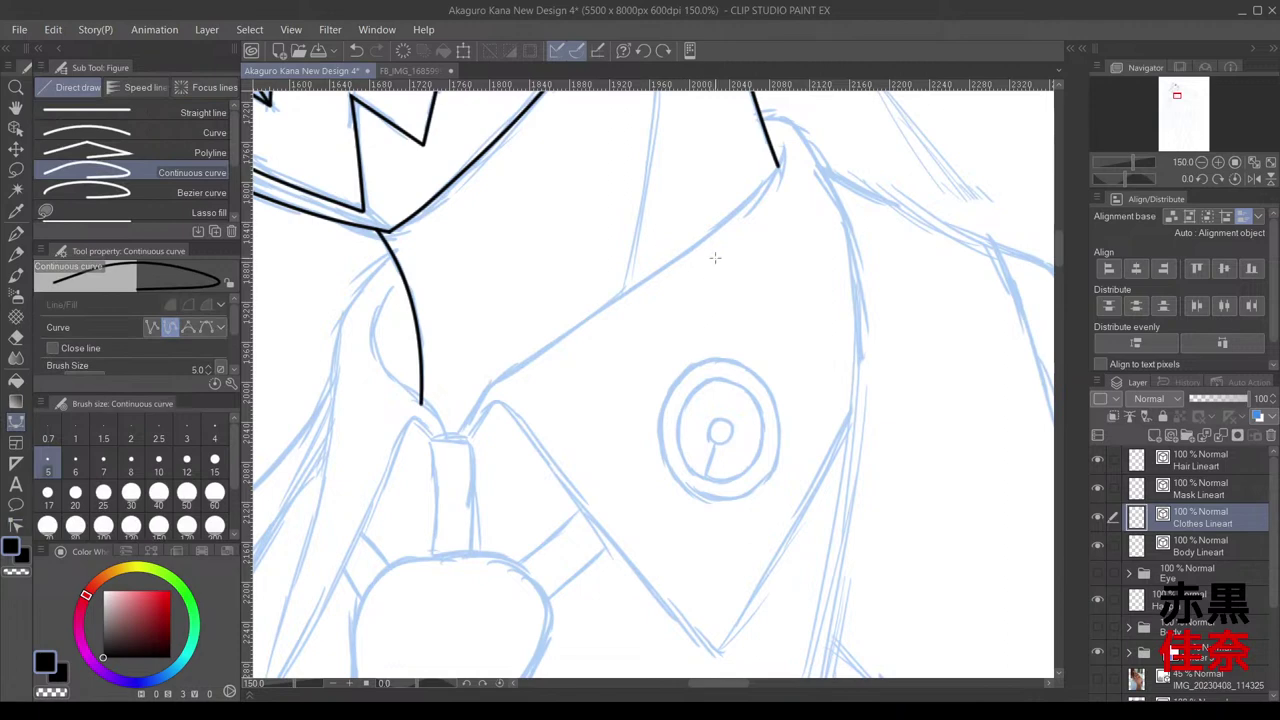
{"action": "left_click", "coordinate": [784, 147]}
{"action": "left_click", "coordinate": [780, 166]}
{"action": "left_click", "coordinate": [768, 183]}
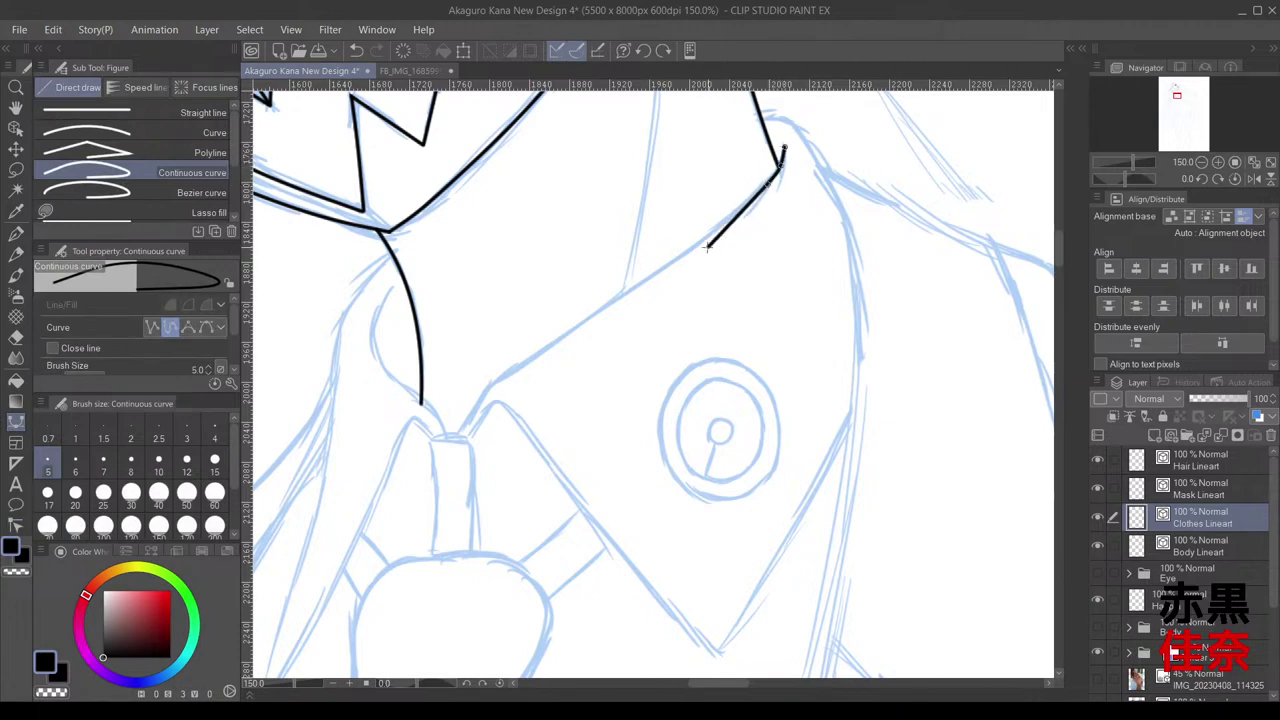
{"action": "left_click", "coordinate": [664, 268]}
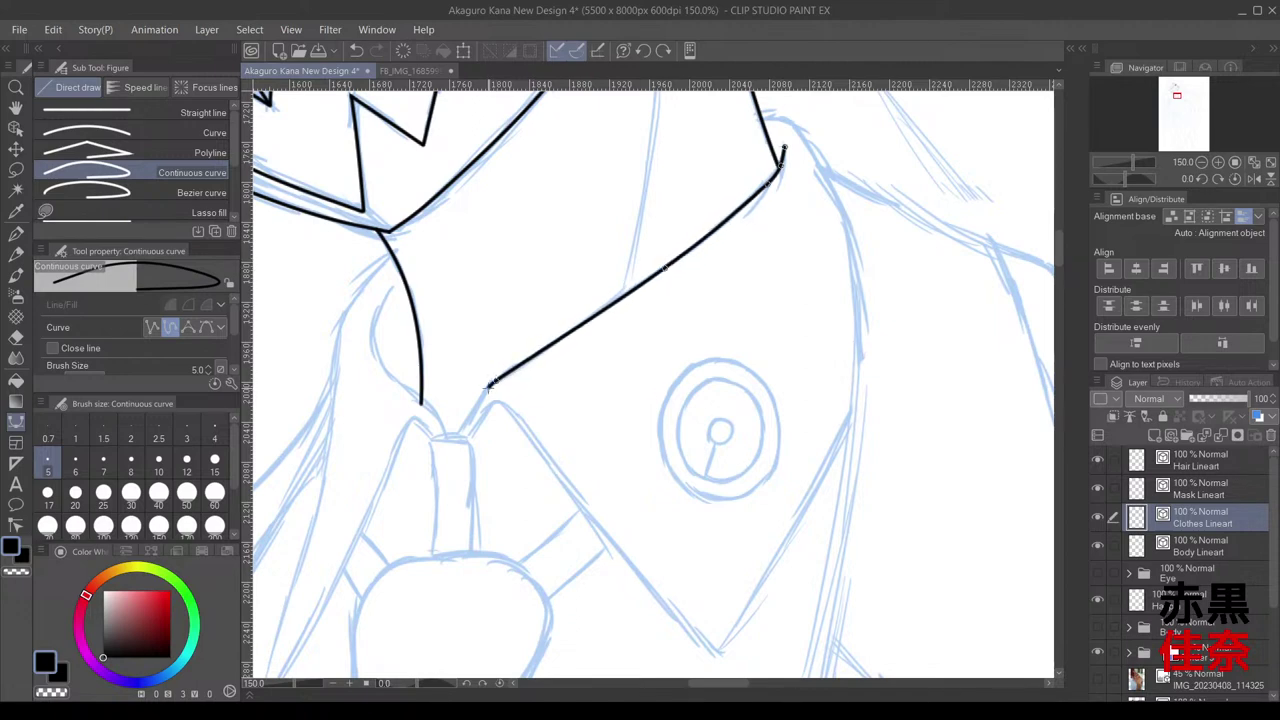
{"action": "left_click", "coordinate": [493, 381]}
{"action": "left_click", "coordinate": [474, 411]}
{"action": "double_click", "coordinate": [455, 441]}
Step: Smooth the new collar edge's bend just above the tie by moving its control points along the sketch
{"action": "left_click", "coordinate": [15, 524]}
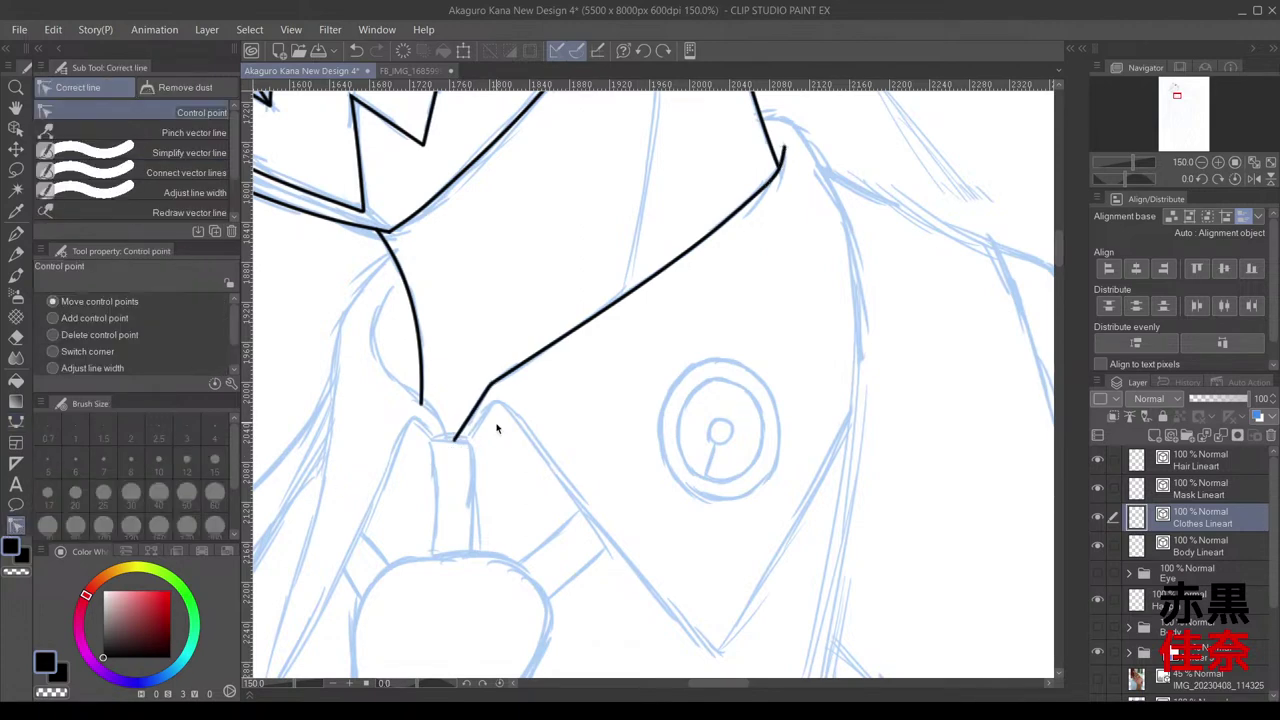
{"action": "scroll", "coordinate": [497, 369], "scroll_direction": "up", "scroll_amount": 3}
{"action": "left_click_drag", "start_coordinate": [497, 369], "coordinate": [620, 301]}
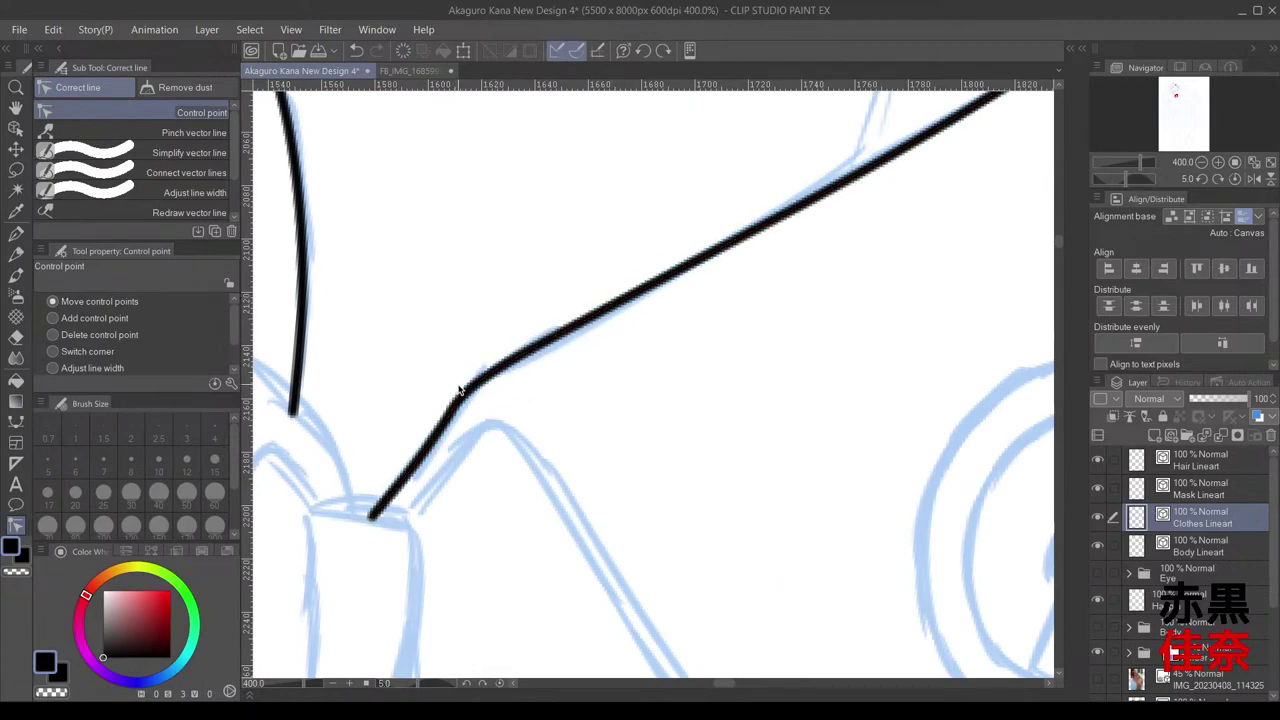
{"action": "left_click_drag", "start_coordinate": [475, 384], "coordinate": [479, 383]}
{"action": "left_click_drag", "start_coordinate": [432, 441], "coordinate": [426, 445]}
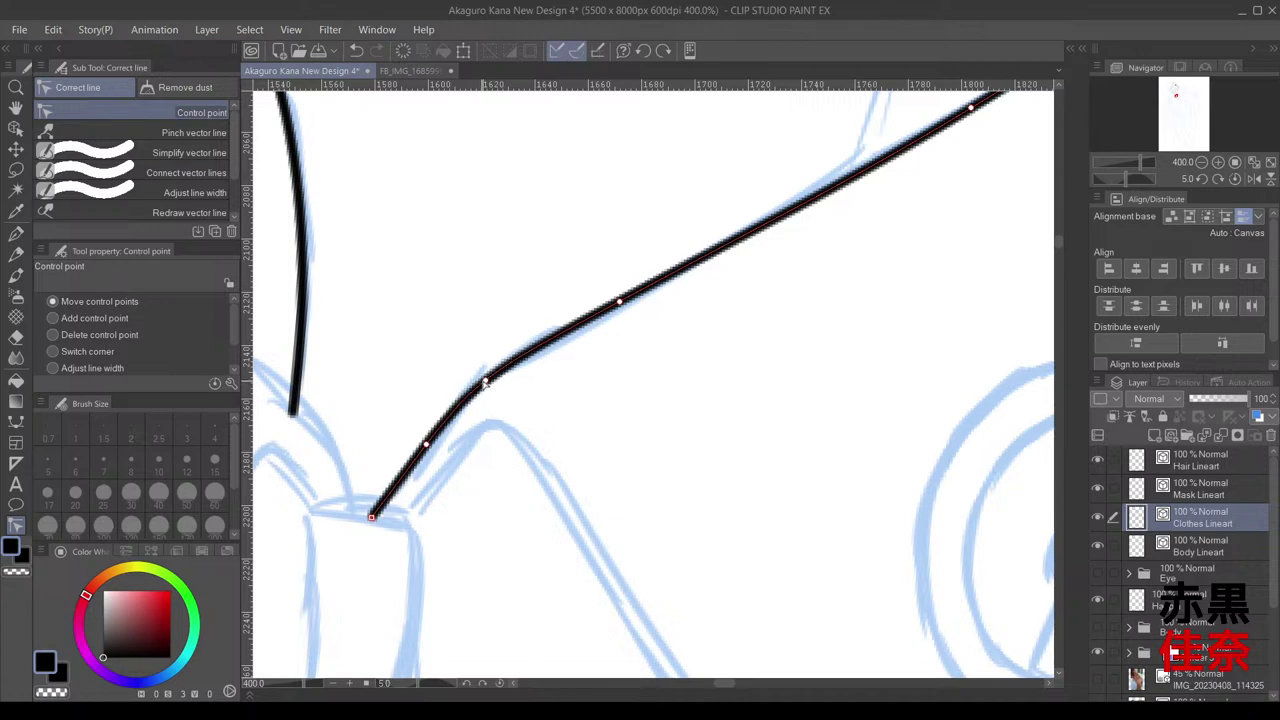
{"action": "scroll", "coordinate": [546, 419], "scroll_direction": "down", "scroll_amount": 5}
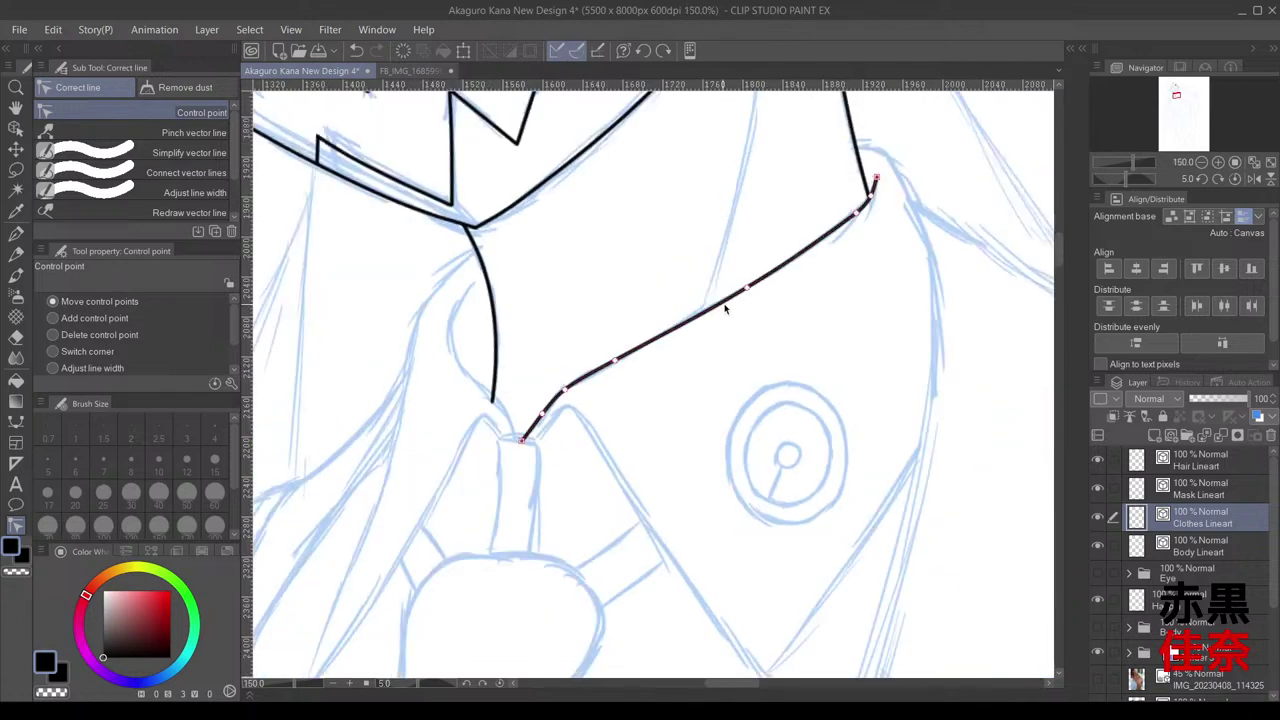
Step: Shift the collar edge's control point just below the back neck line slightly down along the sketch to soften the turn
{"action": "scroll", "coordinate": [858, 216], "scroll_direction": "up", "scroll_amount": 2}
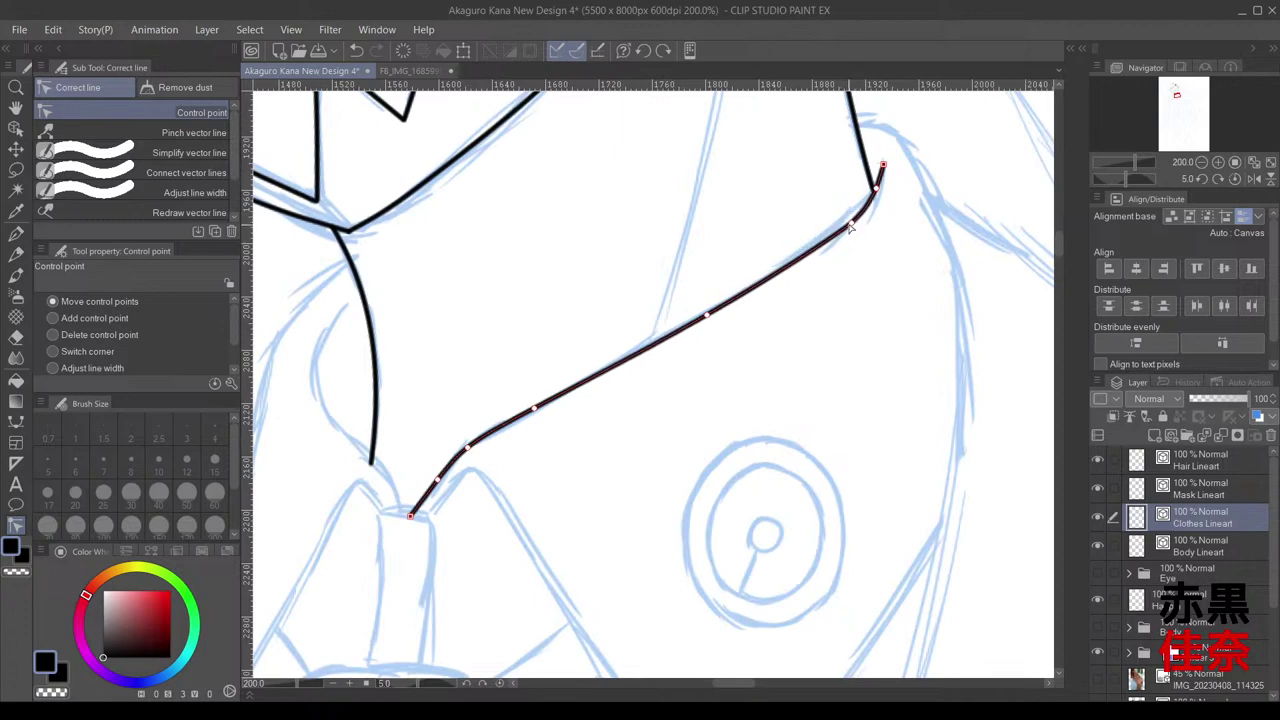
{"action": "left_click_drag", "start_coordinate": [853, 221], "coordinate": [841, 227]}
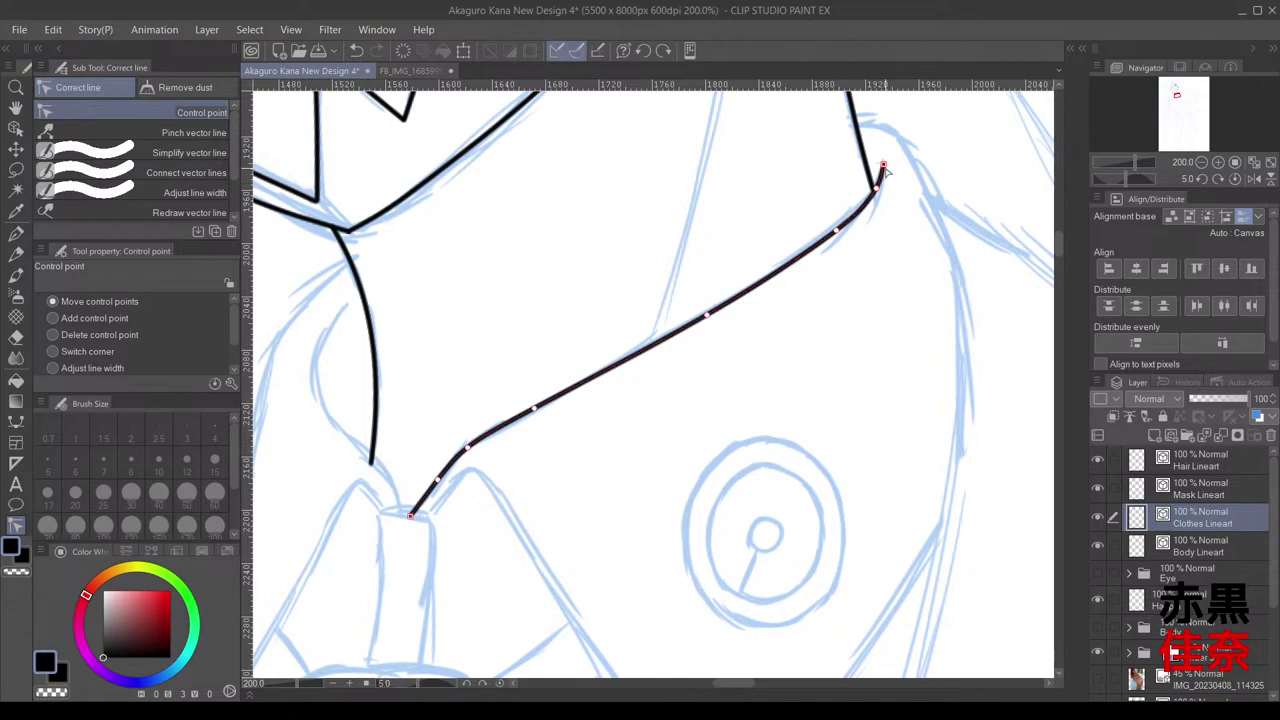
{"action": "scroll", "coordinate": [888, 190], "scroll_direction": "up", "scroll_amount": 4}
{"action": "scroll", "coordinate": [874, 194], "scroll_direction": "down", "scroll_amount": 4}
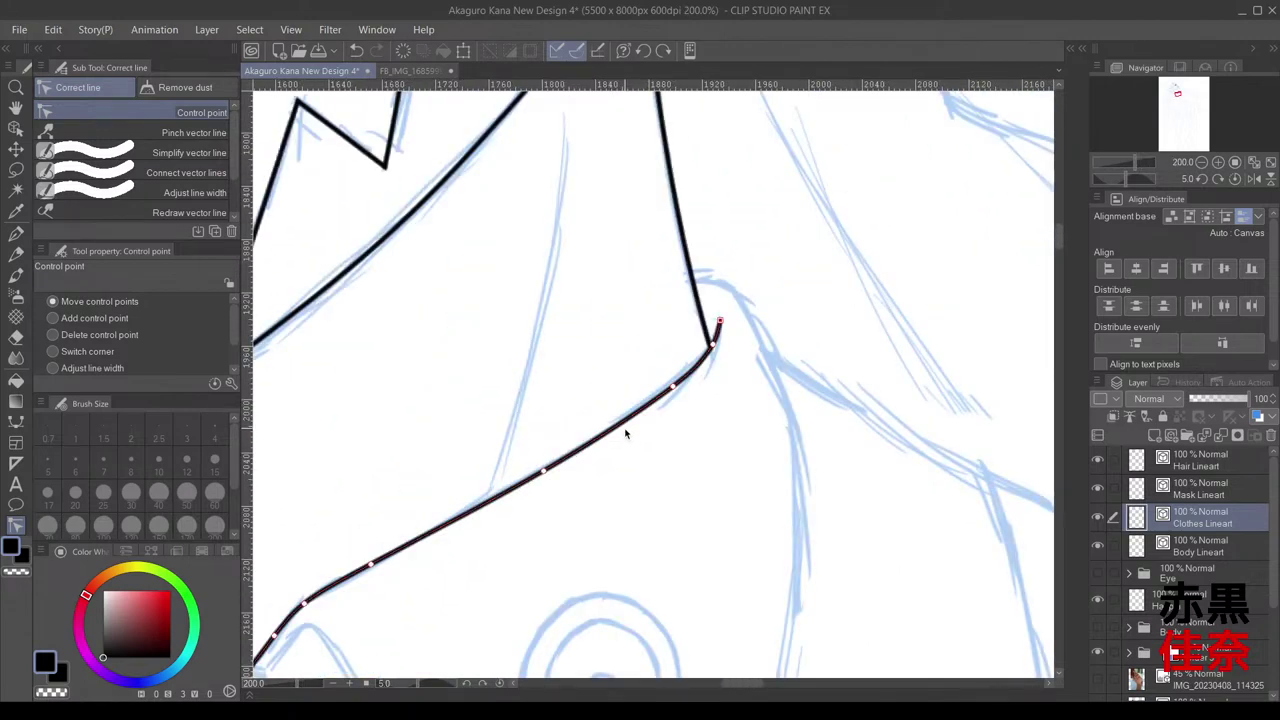
{"action": "scroll", "coordinate": [660, 493], "scroll_direction": "down", "scroll_amount": 3}
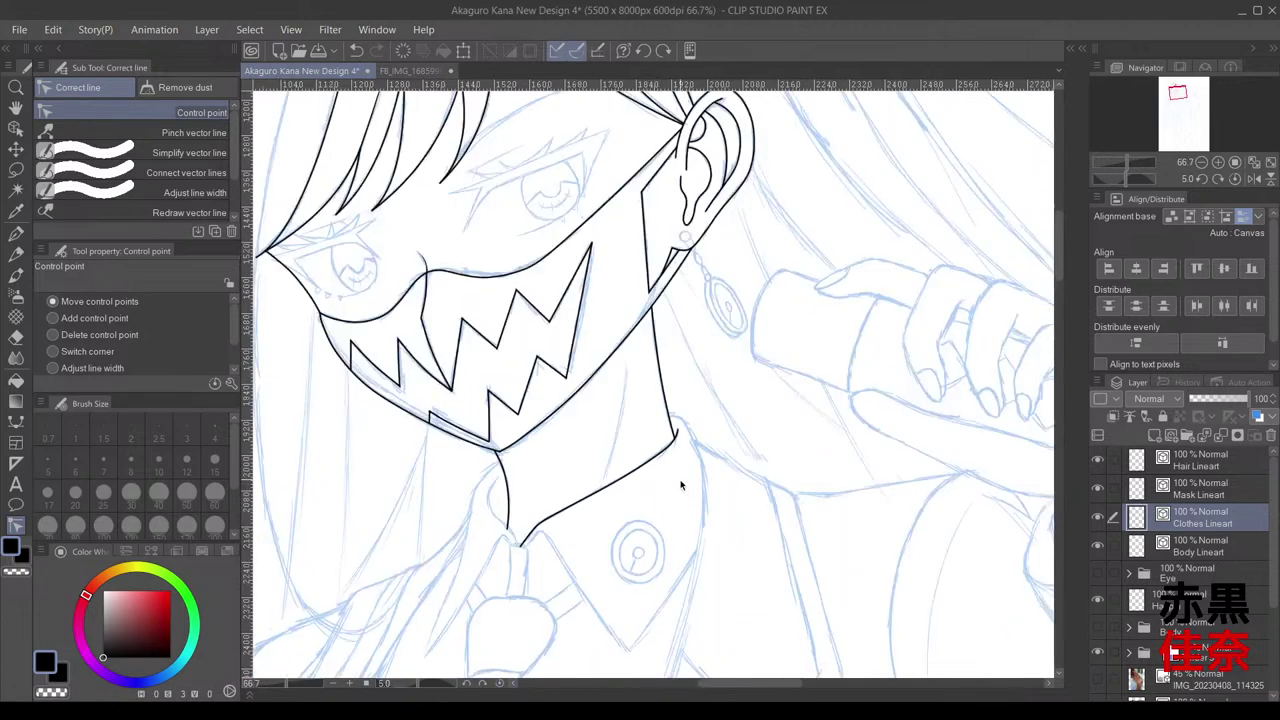
Step: Pull the collar edge's middle control points below the sketch line to give it a fuller outward curve
{"action": "scroll", "coordinate": [594, 499], "scroll_direction": "up", "scroll_amount": 3}
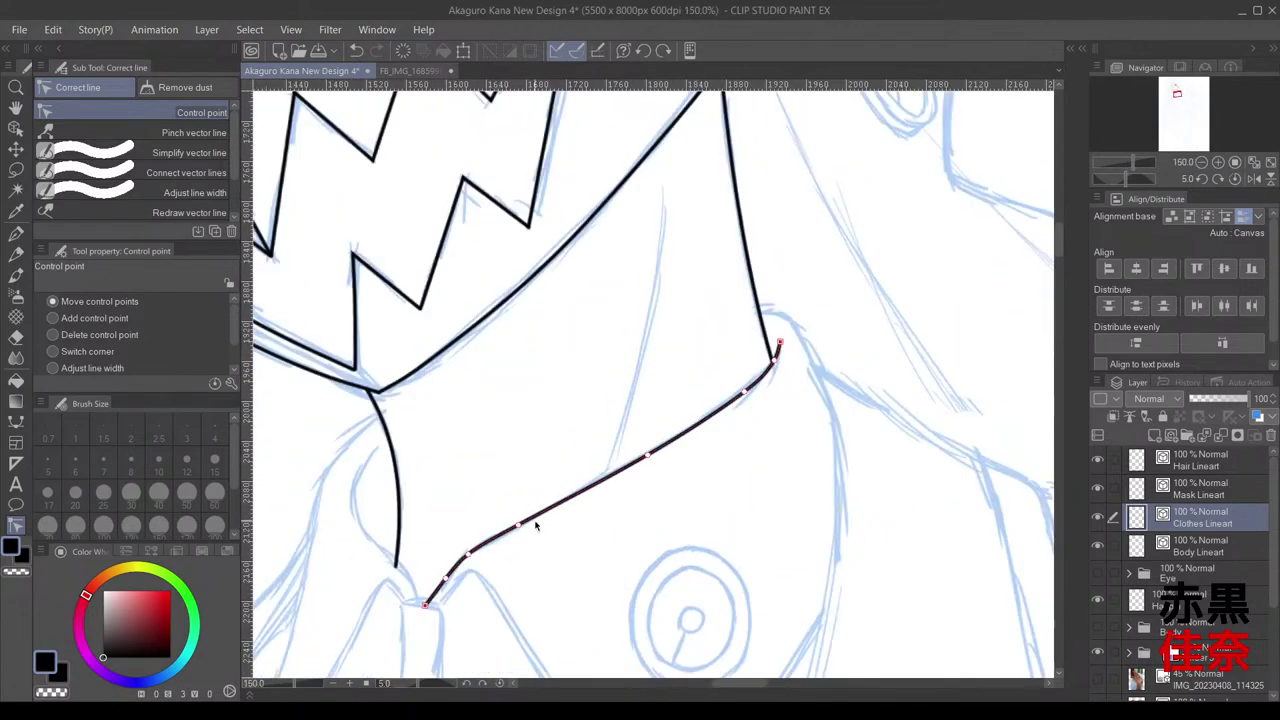
{"action": "left_click_drag", "start_coordinate": [518, 524], "coordinate": [524, 529]}
{"action": "left_click_drag", "start_coordinate": [647, 455], "coordinate": [644, 470]}
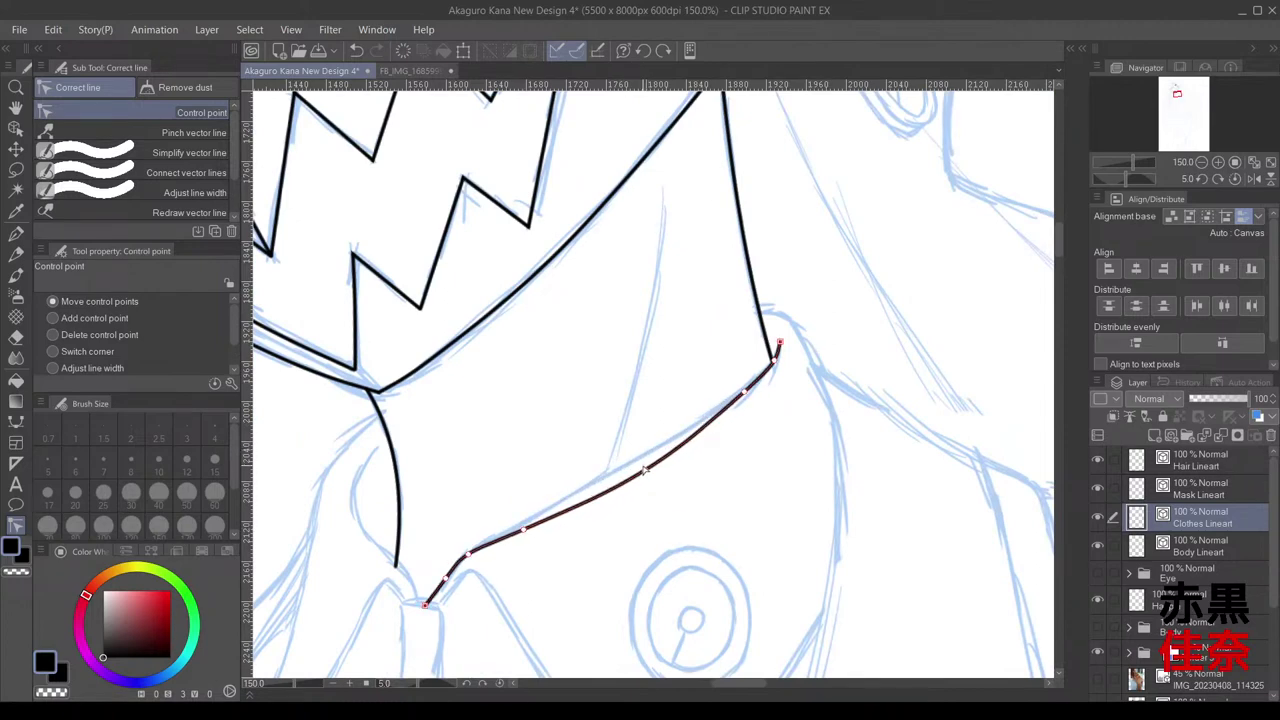
{"action": "left_click_drag", "start_coordinate": [744, 392], "coordinate": [735, 411]}
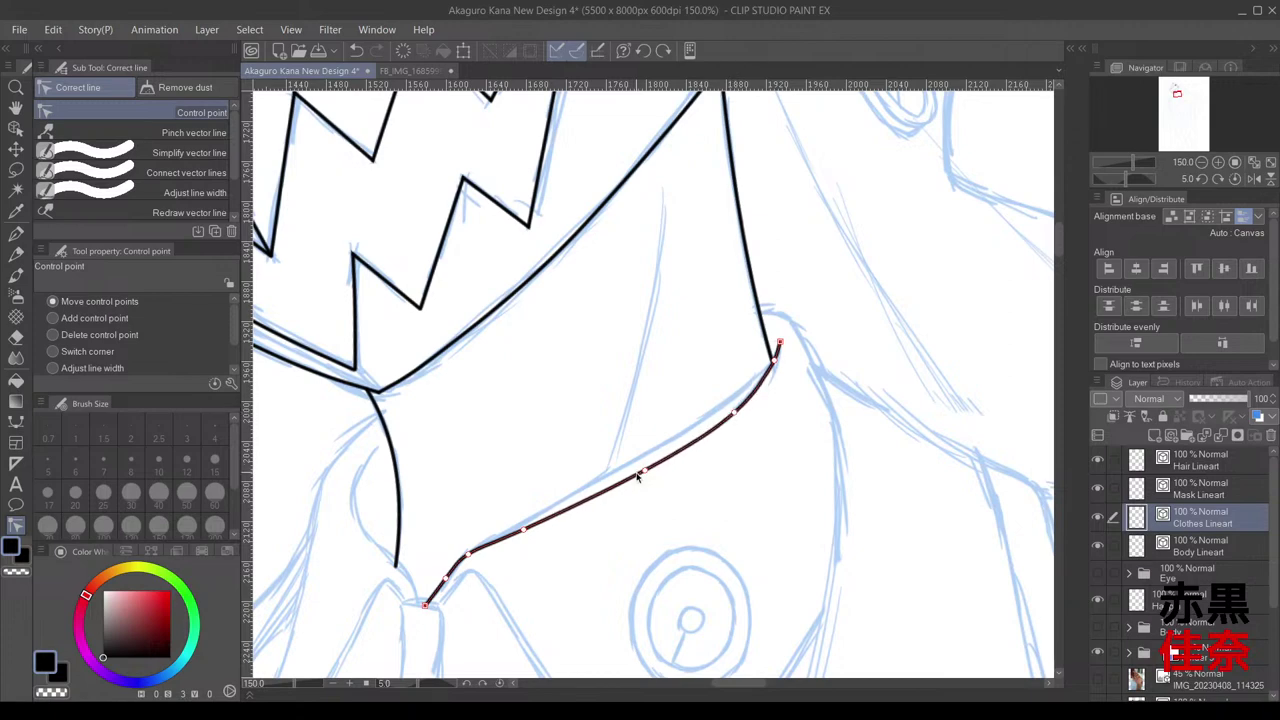
{"action": "left_click_drag", "start_coordinate": [644, 470], "coordinate": [632, 477]}
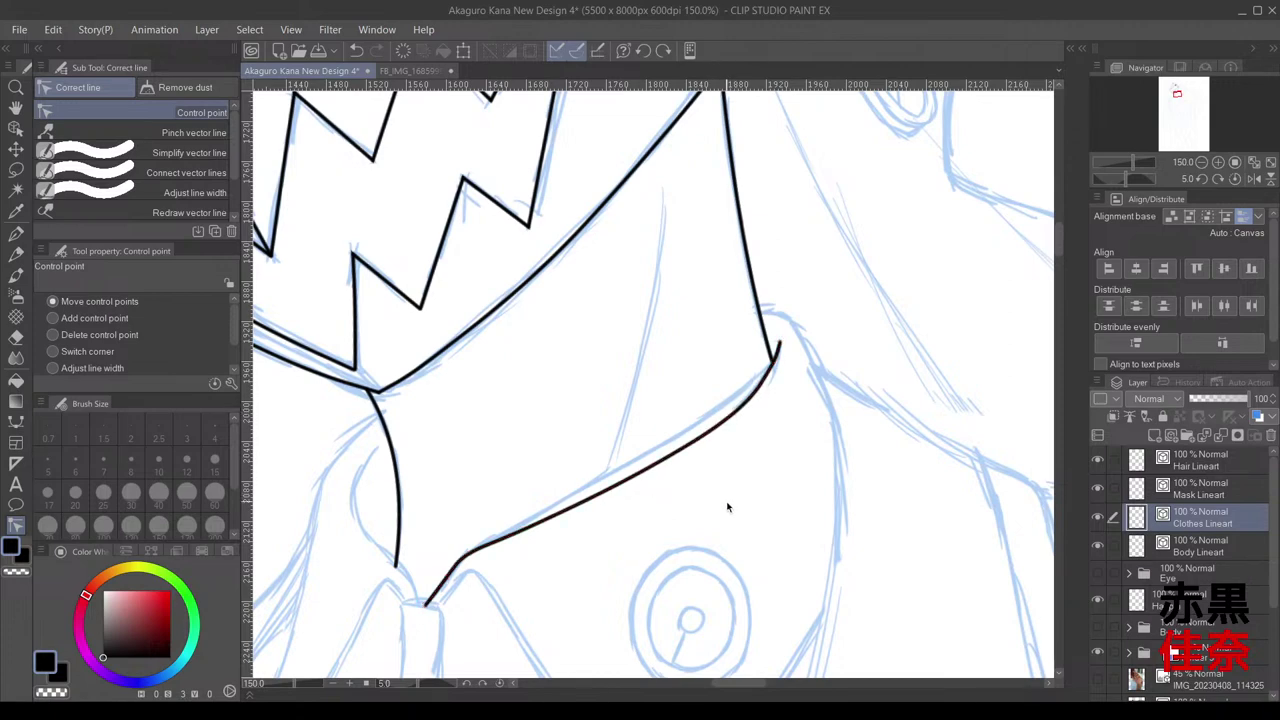
Step: Fine-tune the collar edge by nudging the control point above the tie and lowering the two nearest its upper end
{"action": "scroll", "coordinate": [466, 563], "scroll_direction": "up", "scroll_amount": 1}
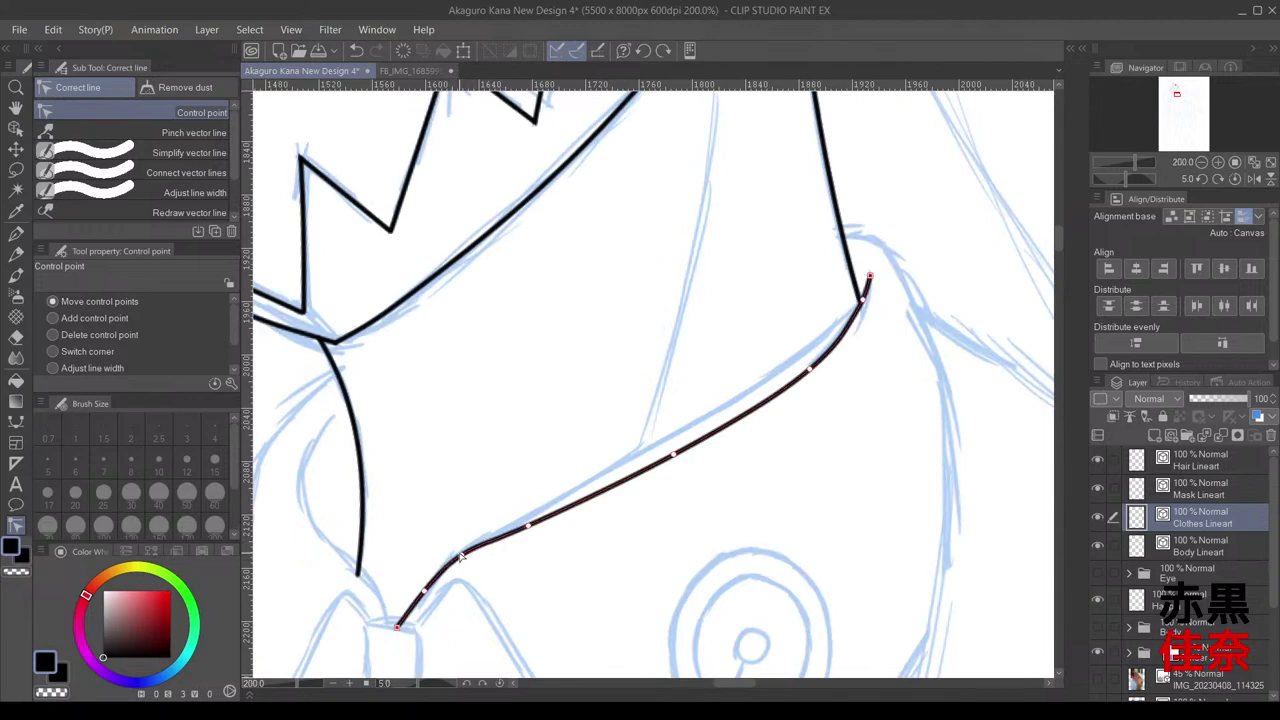
{"action": "left_click_drag", "start_coordinate": [457, 553], "coordinate": [456, 555]}
{"action": "scroll", "coordinate": [857, 308], "scroll_direction": "up", "scroll_amount": 2}
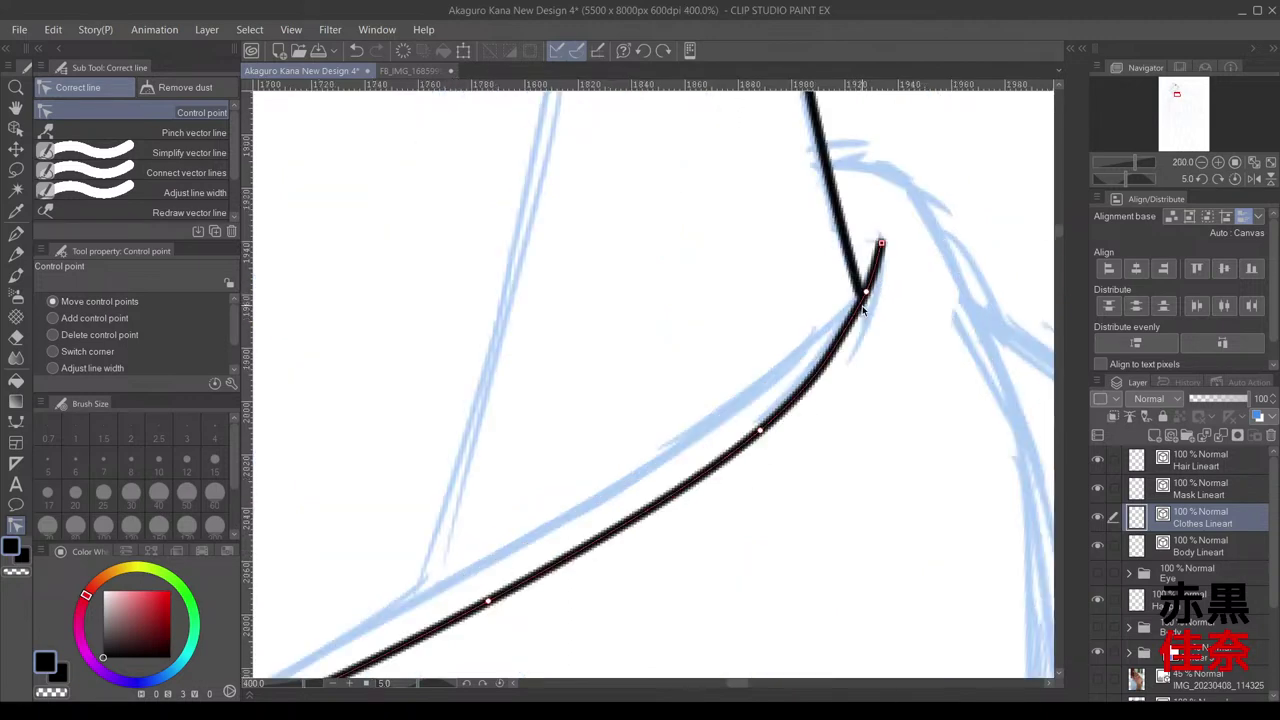
{"action": "left_click_drag", "start_coordinate": [867, 303], "coordinate": [866, 315]}
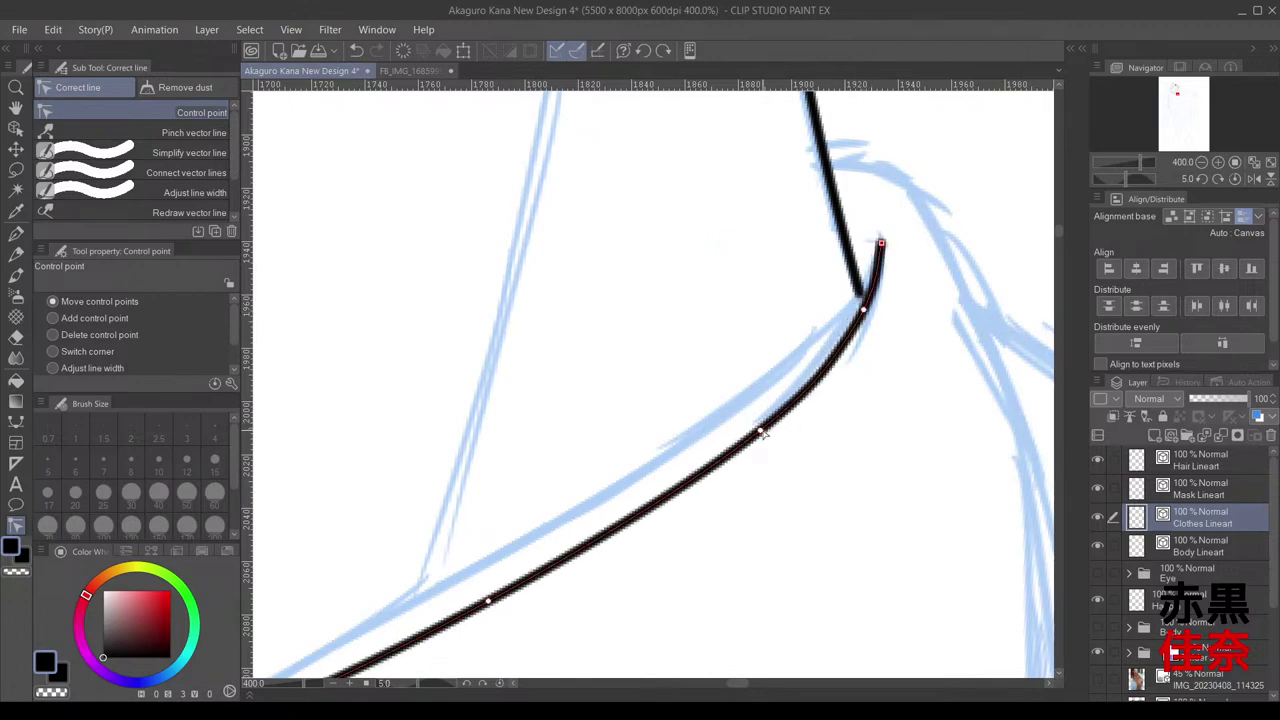
{"action": "left_click_drag", "start_coordinate": [760, 430], "coordinate": [752, 438]}
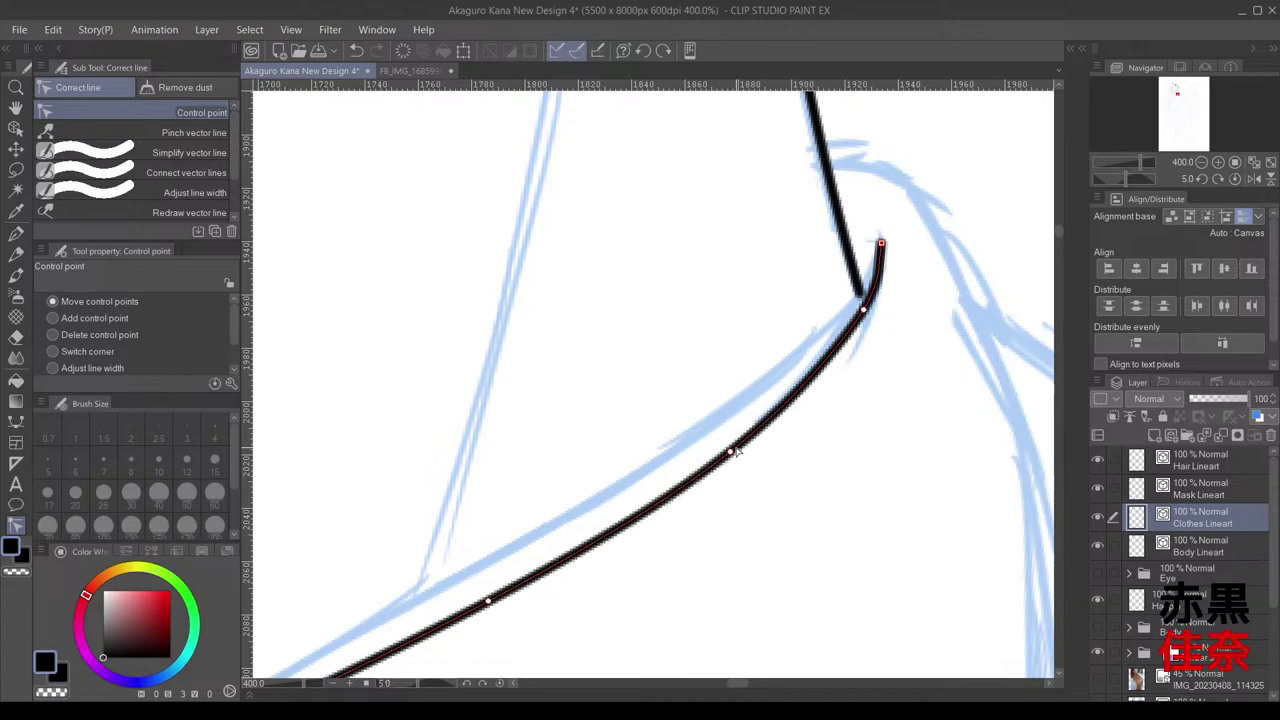
{"action": "scroll", "coordinate": [779, 505], "scroll_direction": "down", "scroll_amount": 4}
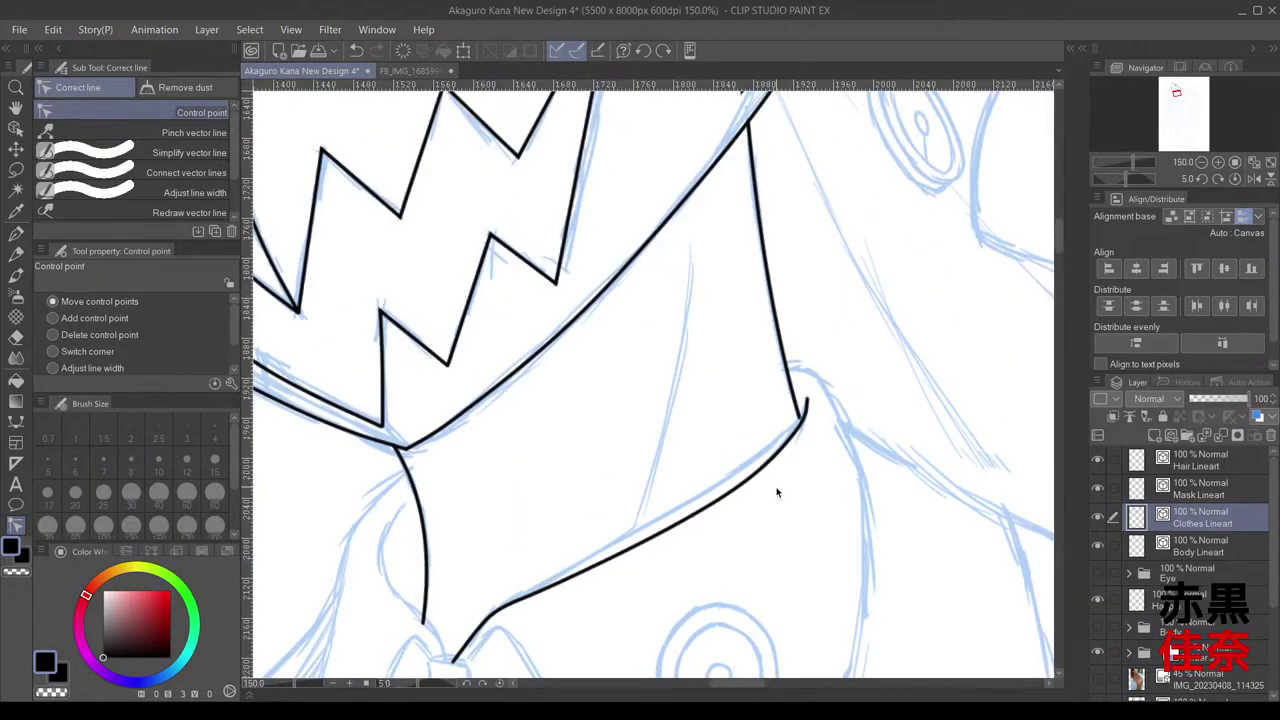
{"action": "scroll", "coordinate": [779, 505], "scroll_direction": "down", "scroll_amount": 1}
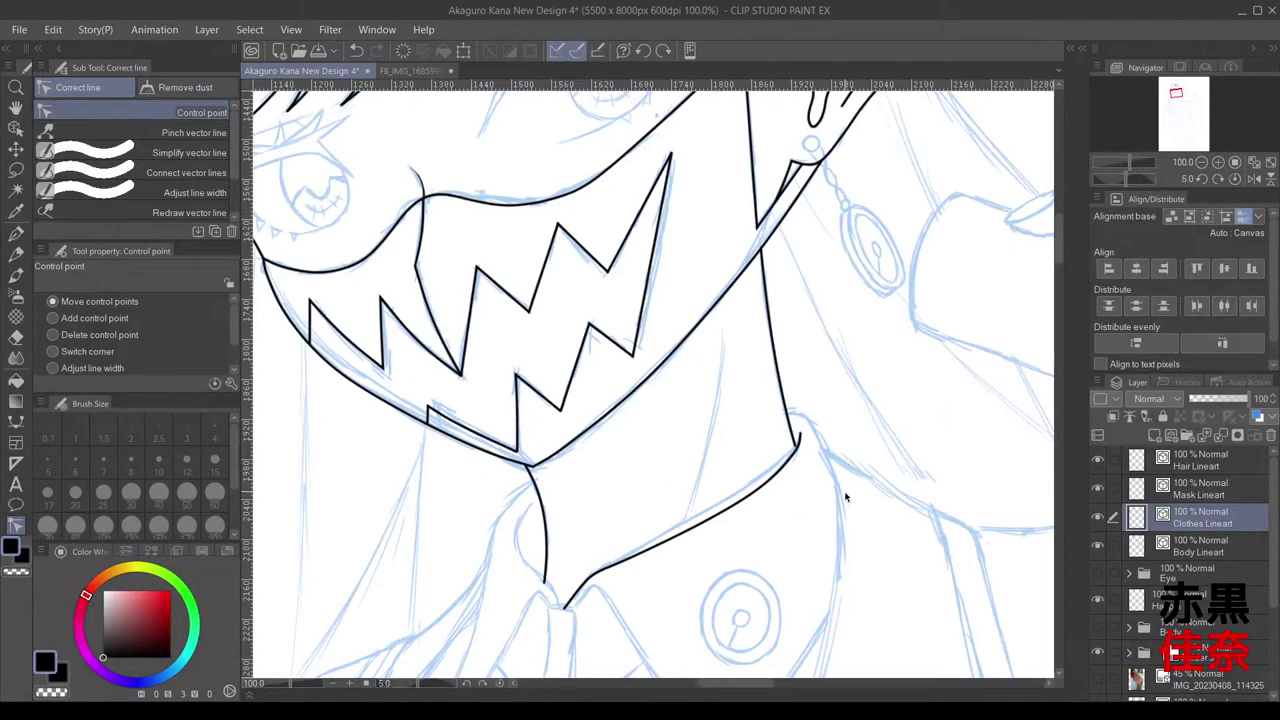
Step: Extend the back neck line's lower end on the Body Lineart layer down to meet the collar edge
{"action": "scroll", "coordinate": [843, 500], "scroll_direction": "up", "scroll_amount": 4}
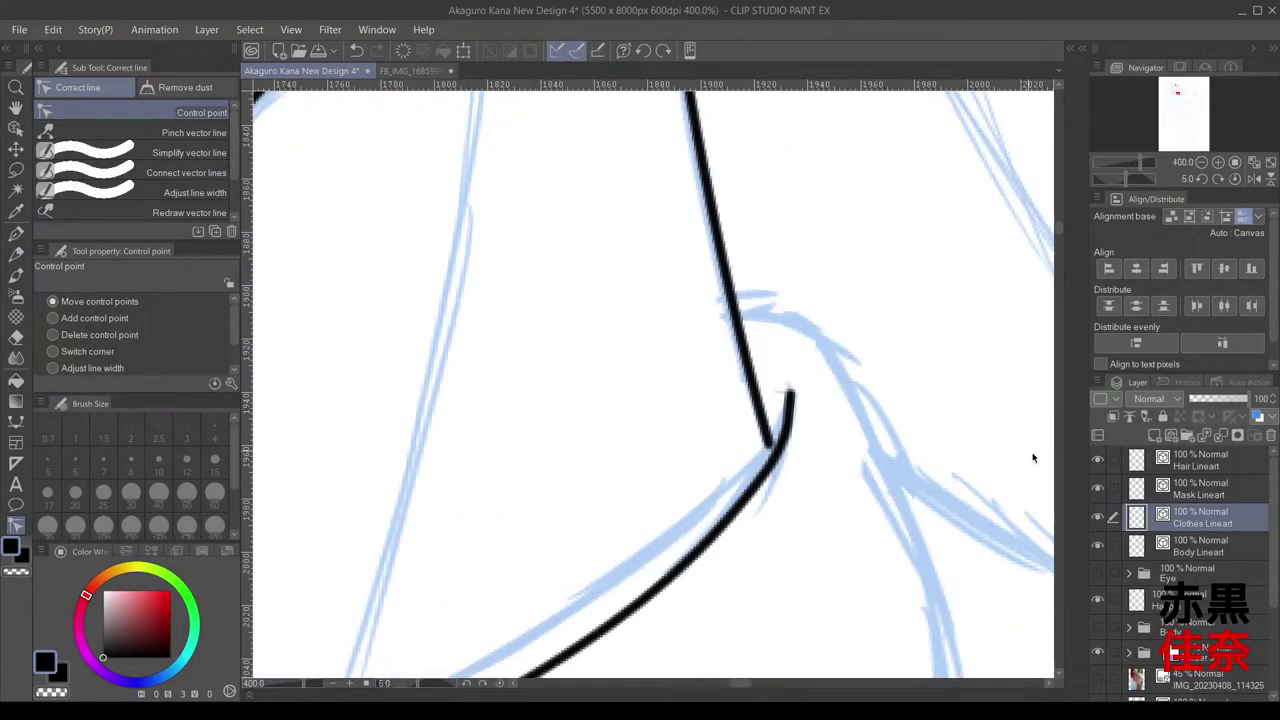
{"action": "left_click", "coordinate": [1183, 558]}
{"action": "scroll", "coordinate": [831, 480], "scroll_direction": "up", "scroll_amount": 2}
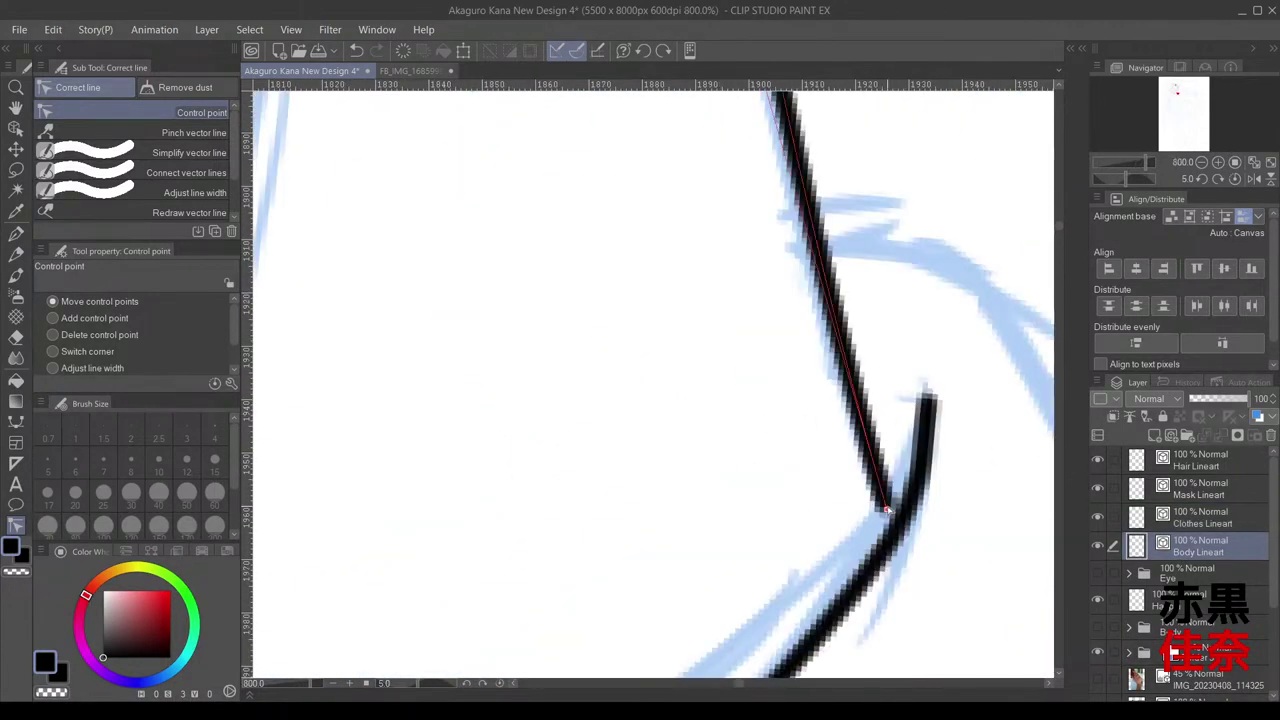
{"action": "scroll", "coordinate": [900, 540], "scroll_direction": "down", "scroll_amount": 6}
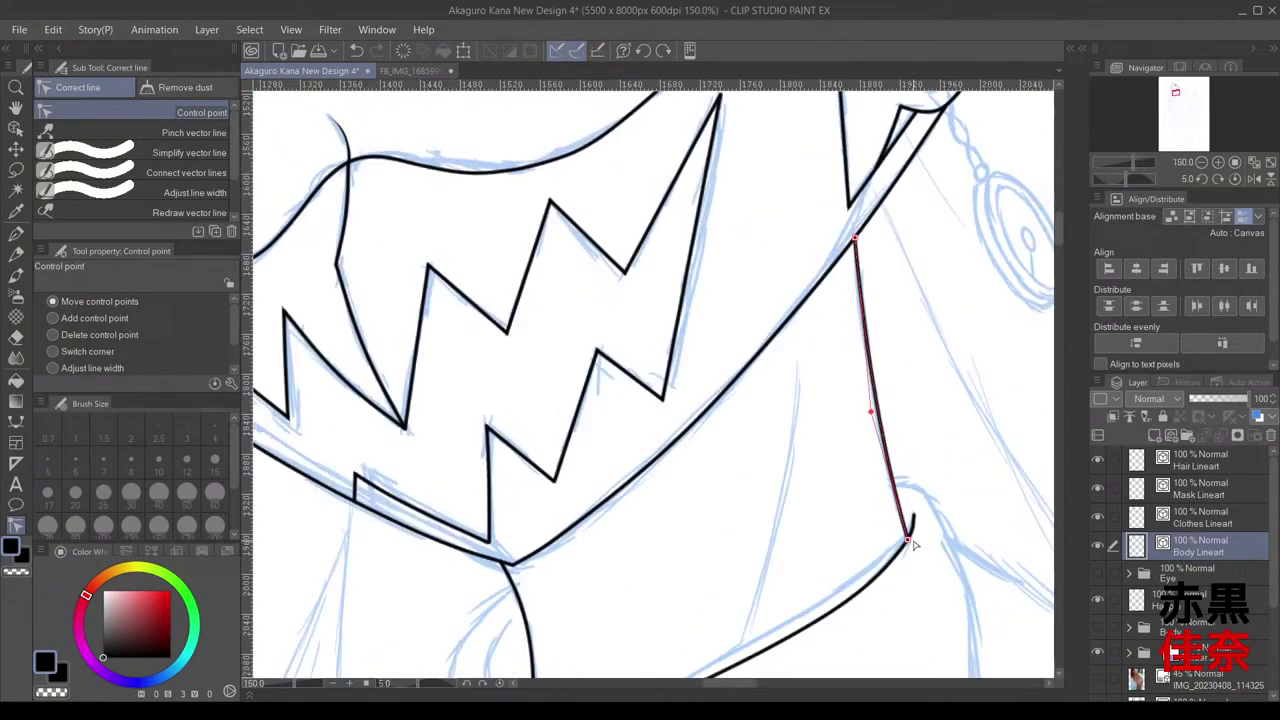
{"action": "left_click_drag", "start_coordinate": [939, 560], "coordinate": [865, 486]}
{"action": "scroll", "coordinate": [865, 486], "scroll_direction": "down", "scroll_amount": 1}
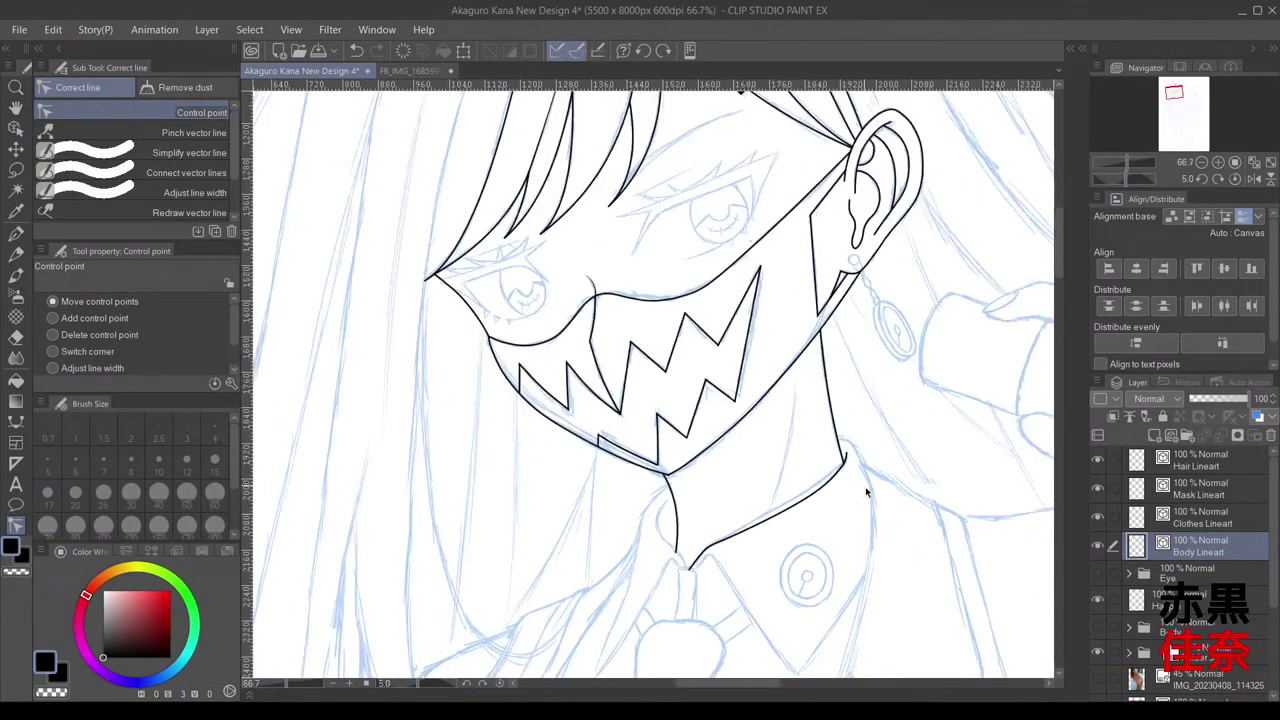
{"action": "left_click_drag", "start_coordinate": [848, 532], "coordinate": [836, 446]}
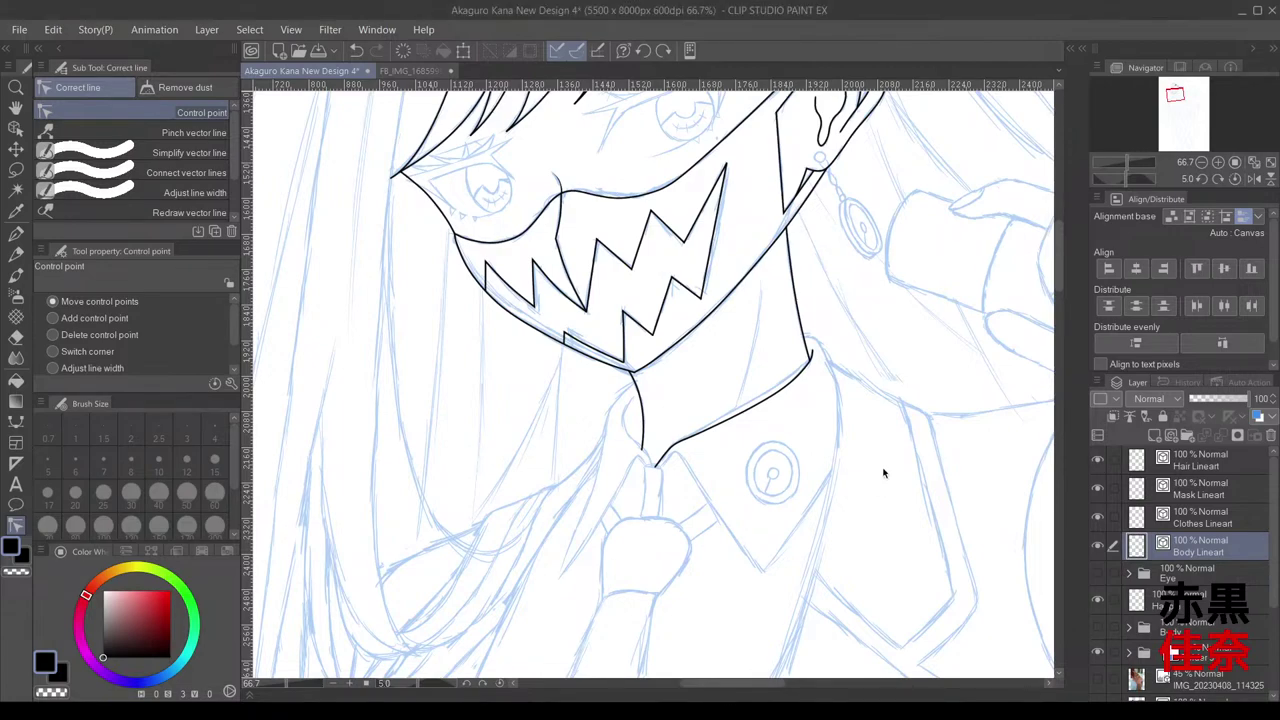
{"action": "scroll", "coordinate": [860, 400], "scroll_direction": "up", "scroll_amount": 6}
{"action": "scroll", "coordinate": [782, 400], "scroll_direction": "down", "scroll_amount": 6}
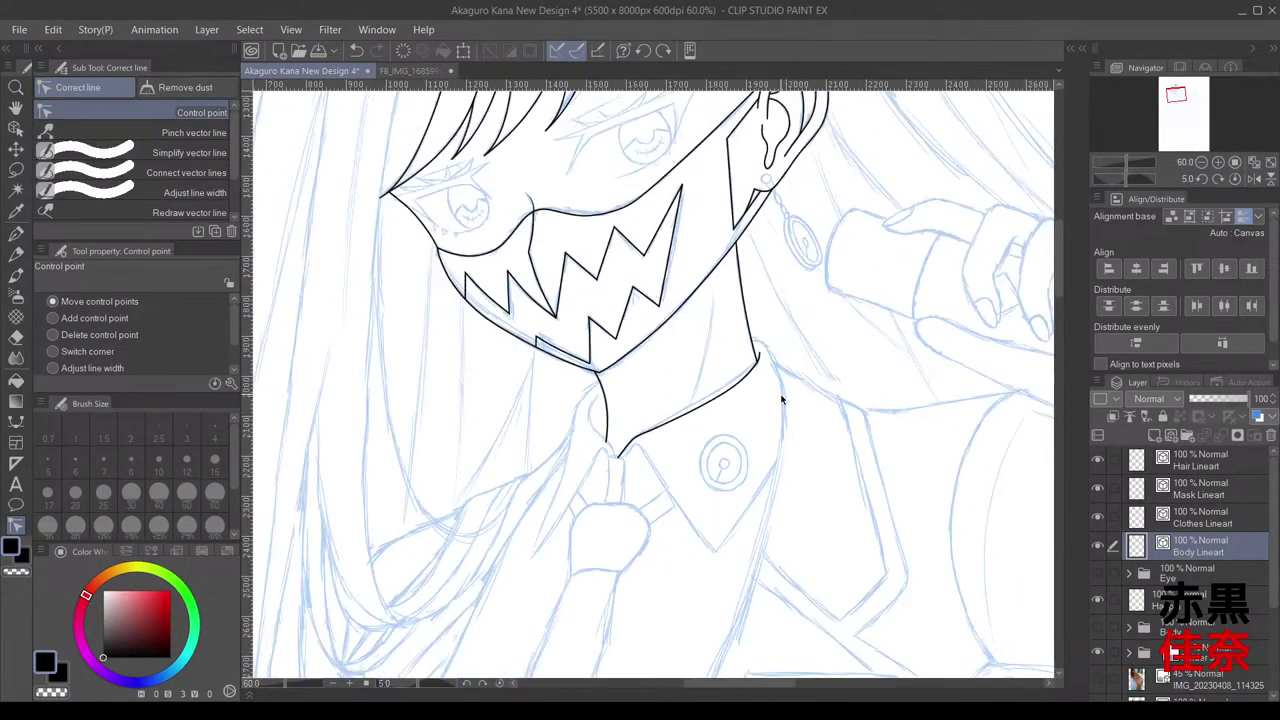
{"action": "scroll", "coordinate": [782, 400], "scroll_direction": "up", "scroll_amount": 4}
{"action": "scroll", "coordinate": [780, 396], "scroll_direction": "down", "scroll_amount": 2}
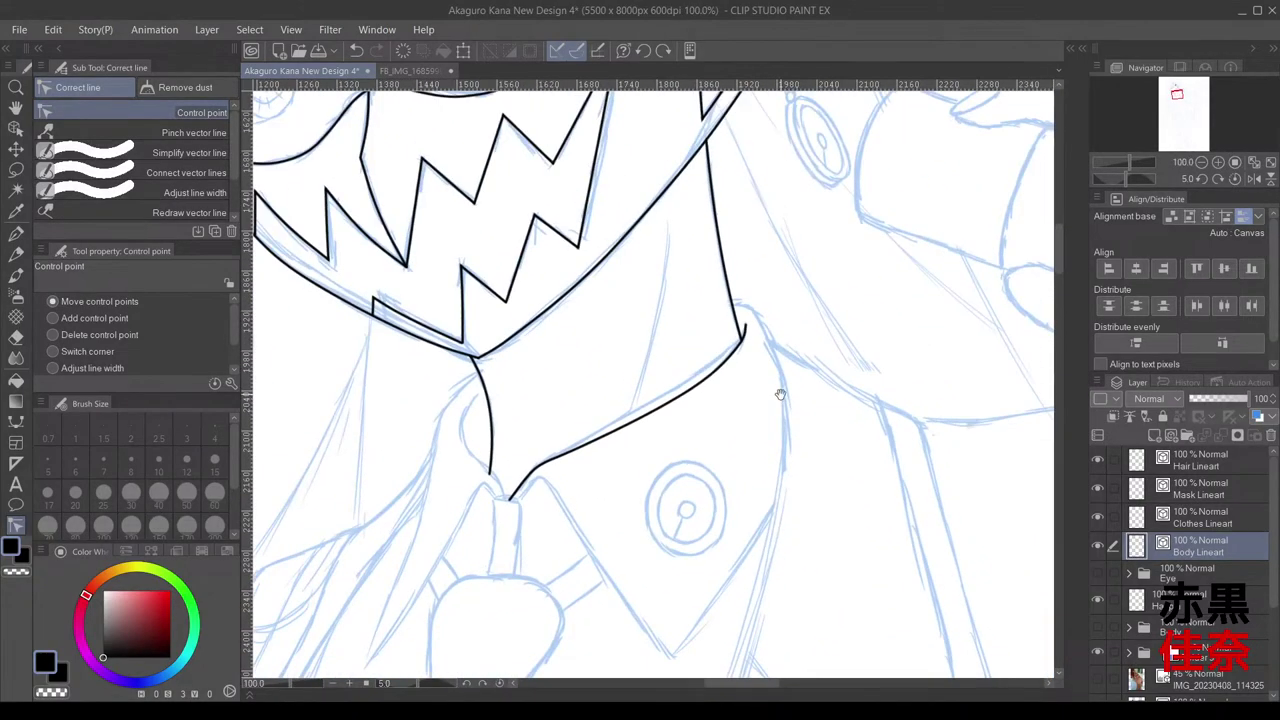
{"action": "scroll", "coordinate": [780, 396], "scroll_direction": "down", "scroll_amount": 5}
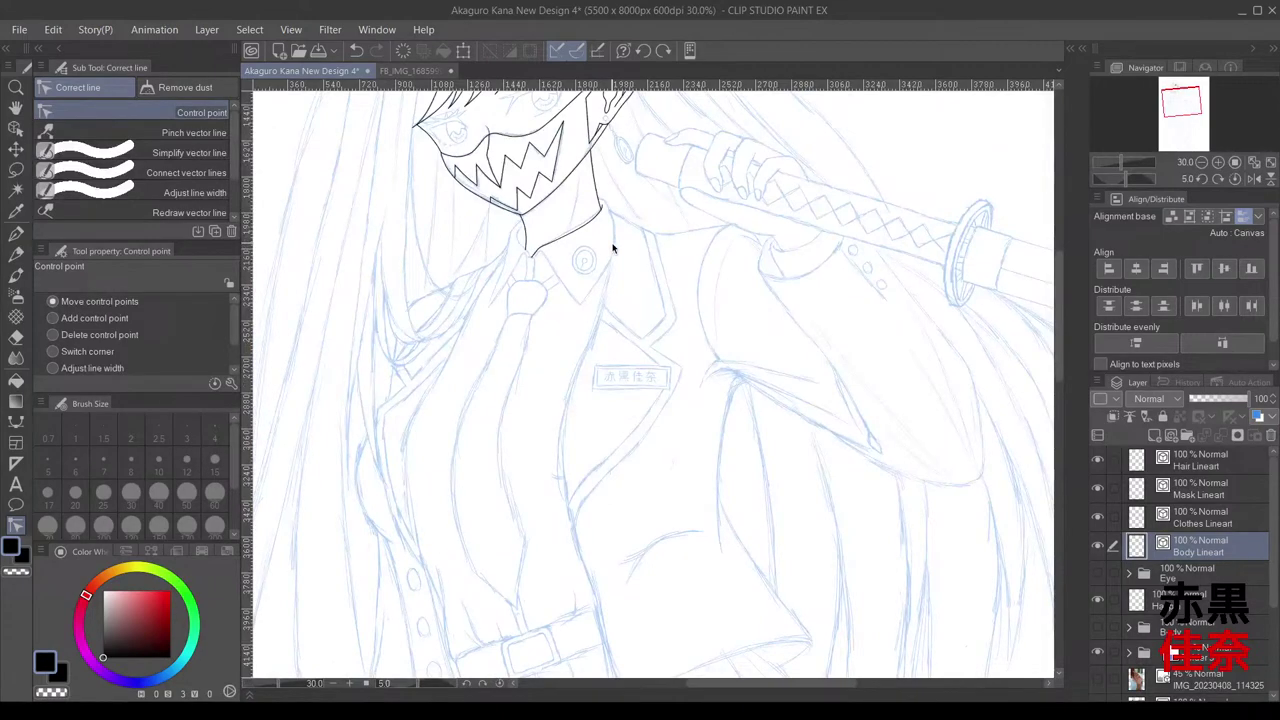
{"action": "scroll", "coordinate": [613, 248], "scroll_direction": "up", "scroll_amount": 4}
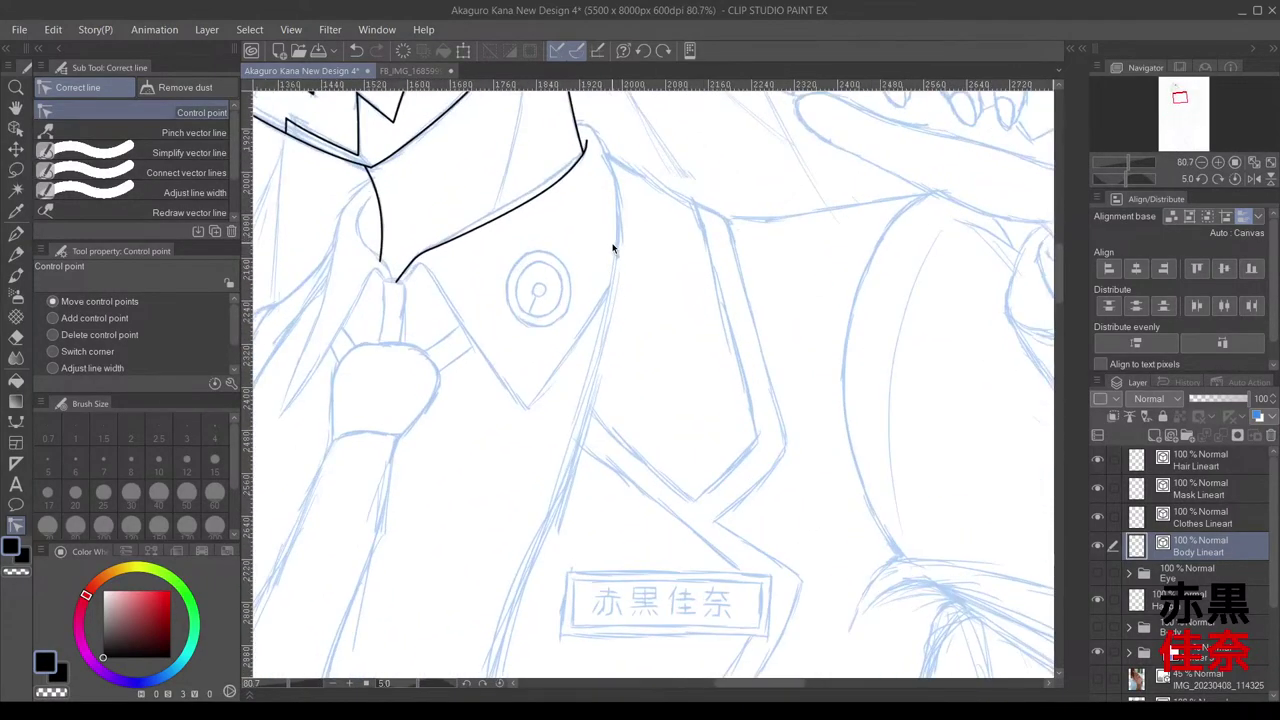
Step: Begin the jacket's front edge as a continuous curve on the Clothes Lineart layer, tracing from beside the neck down past the name tag
{"action": "key", "text": "u"}
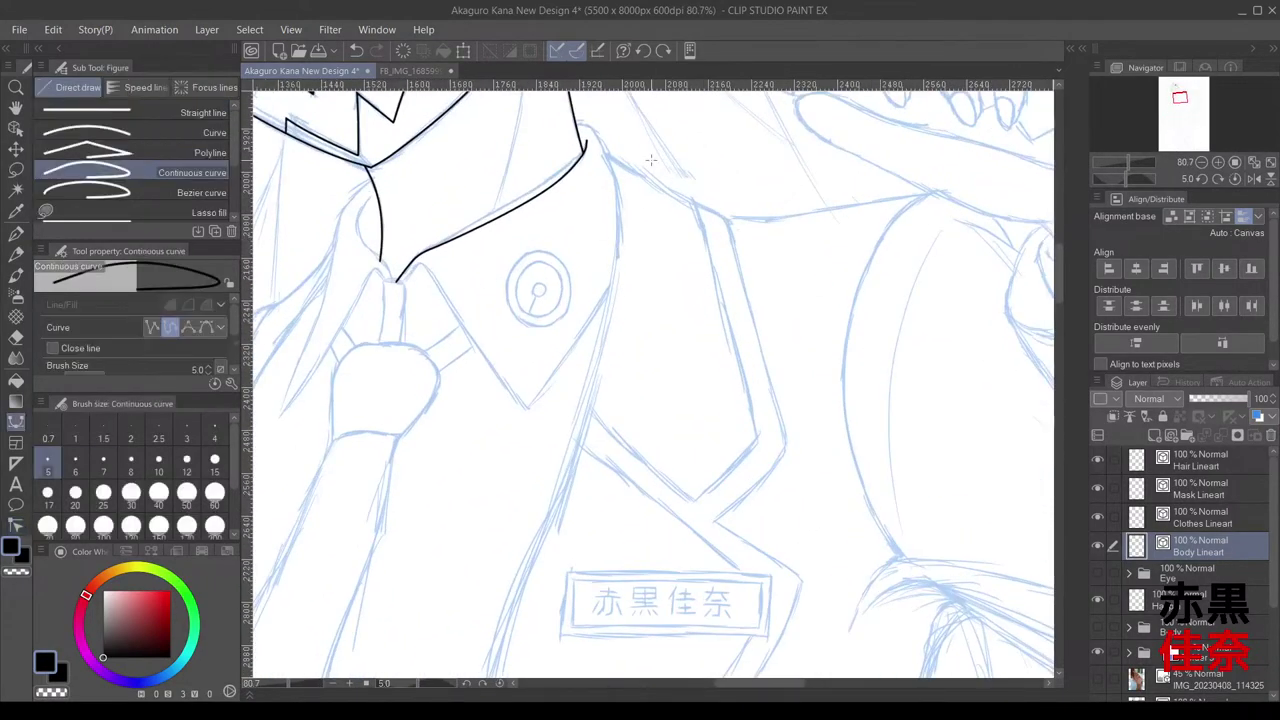
{"action": "scroll", "coordinate": [611, 168], "scroll_direction": "up", "scroll_amount": 1}
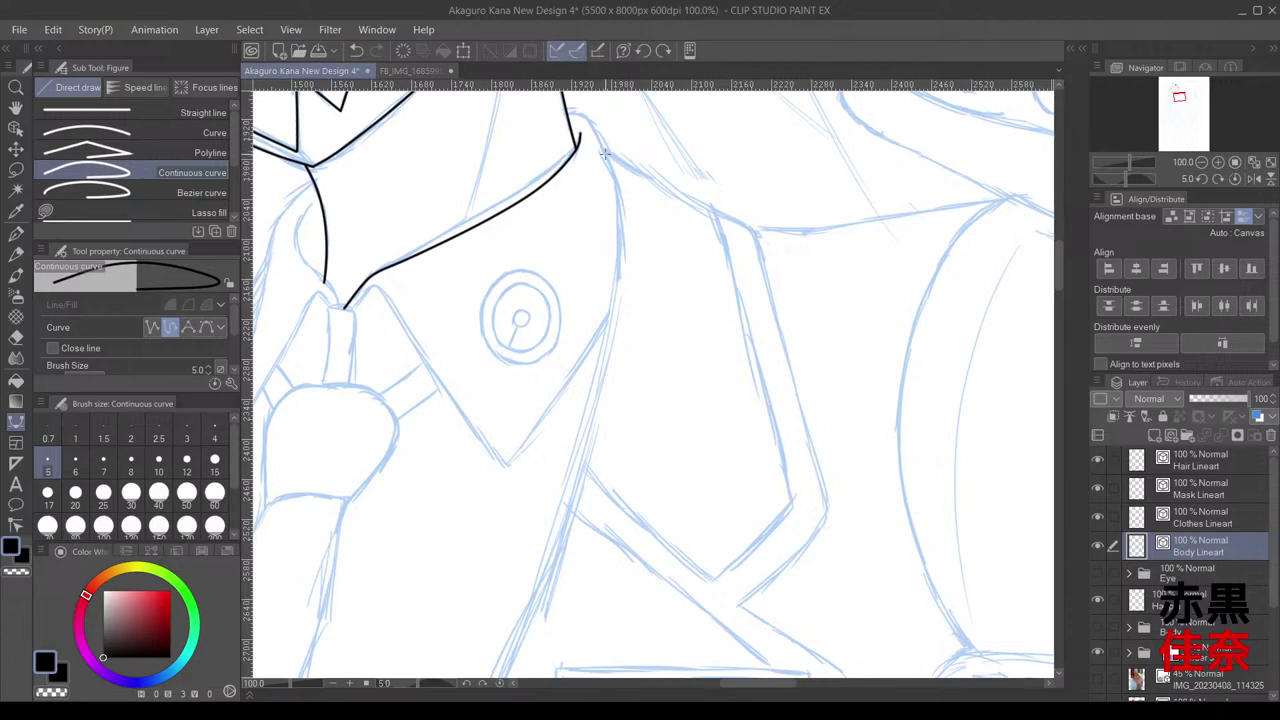
{"action": "left_click", "coordinate": [1197, 515]}
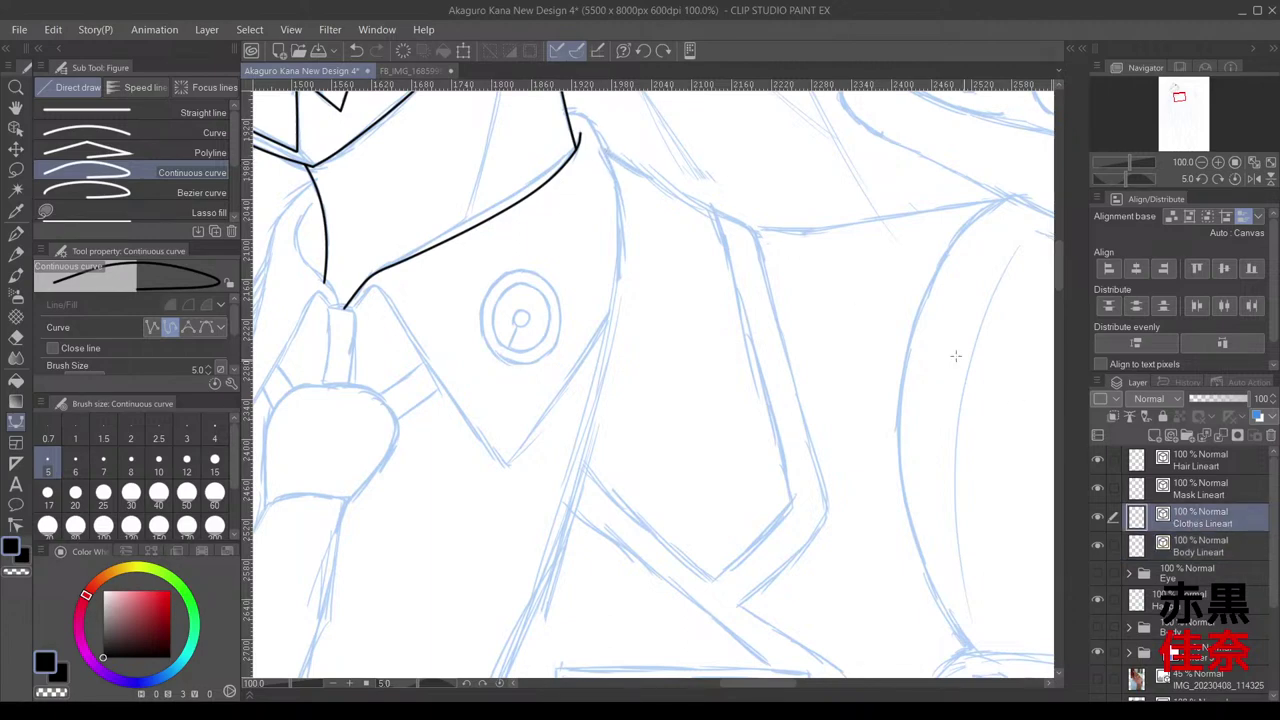
{"action": "left_click", "coordinate": [602, 150]}
{"action": "left_click", "coordinate": [616, 183]}
{"action": "left_click", "coordinate": [618, 279]}
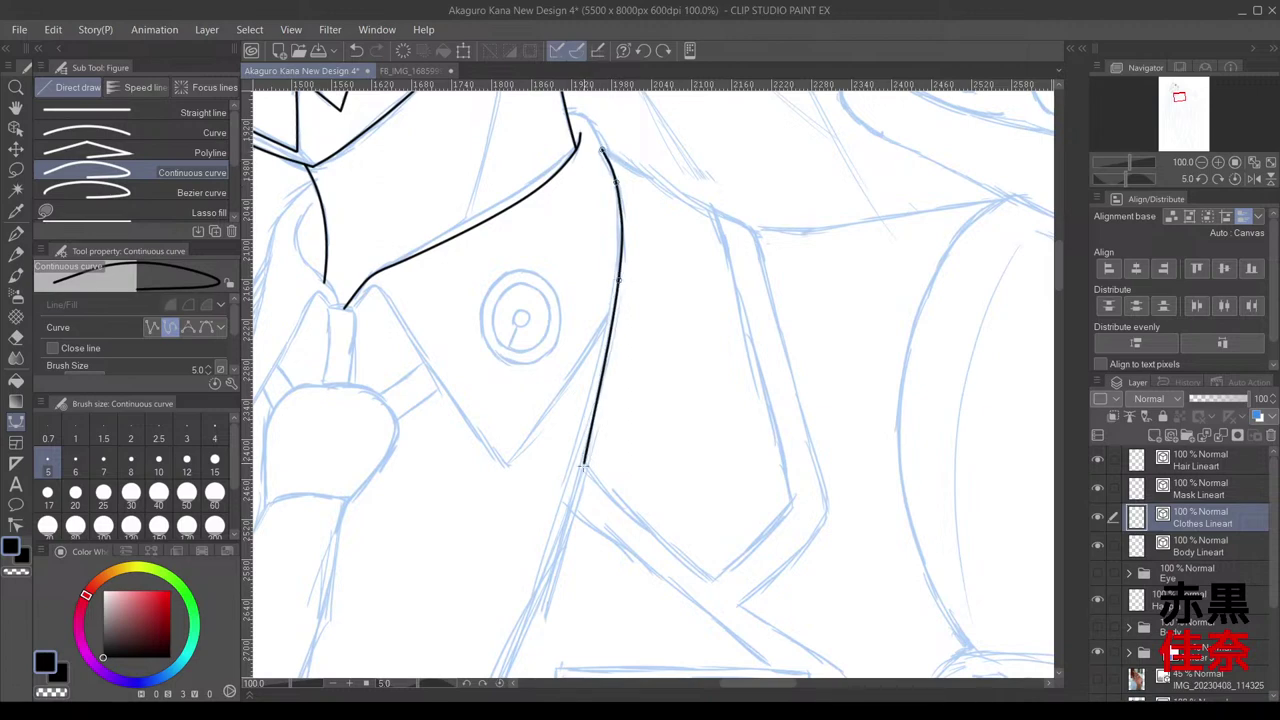
{"action": "left_click", "coordinate": [576, 478]}
{"action": "left_click_drag", "start_coordinate": [569, 515], "coordinate": [672, 199]}
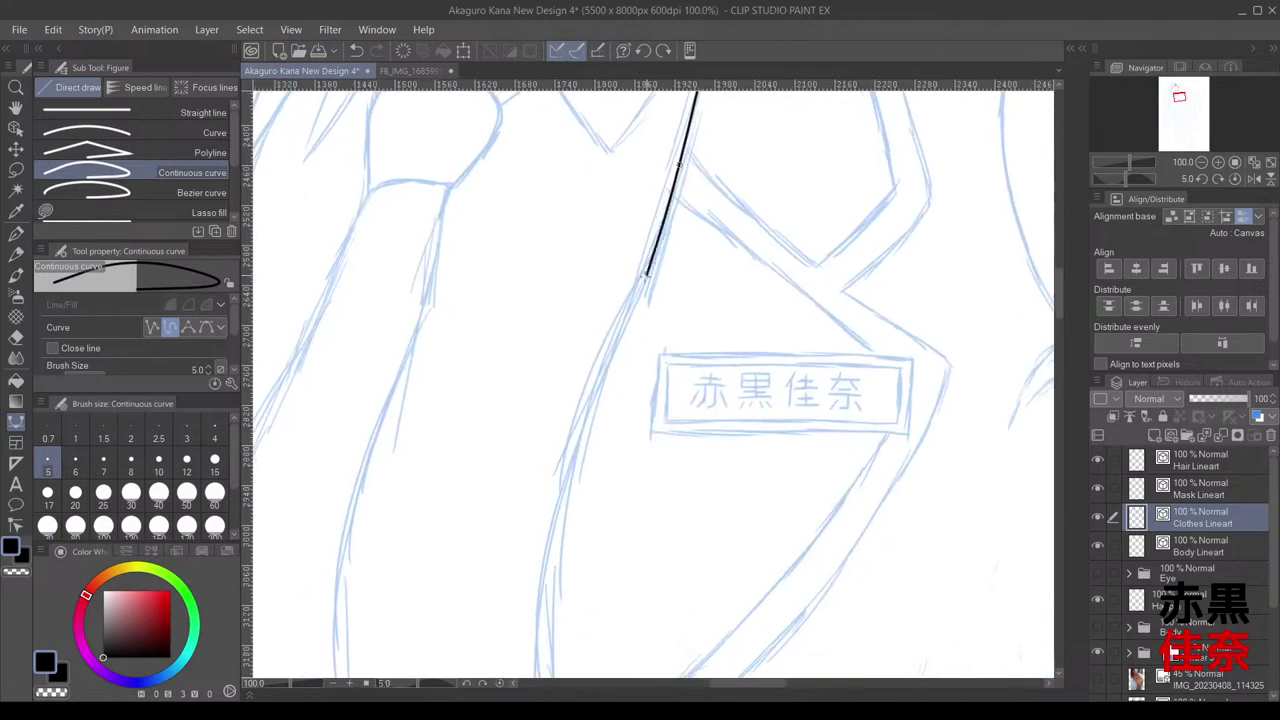
{"action": "left_click", "coordinate": [641, 283]}
{"action": "left_click", "coordinate": [596, 386]}
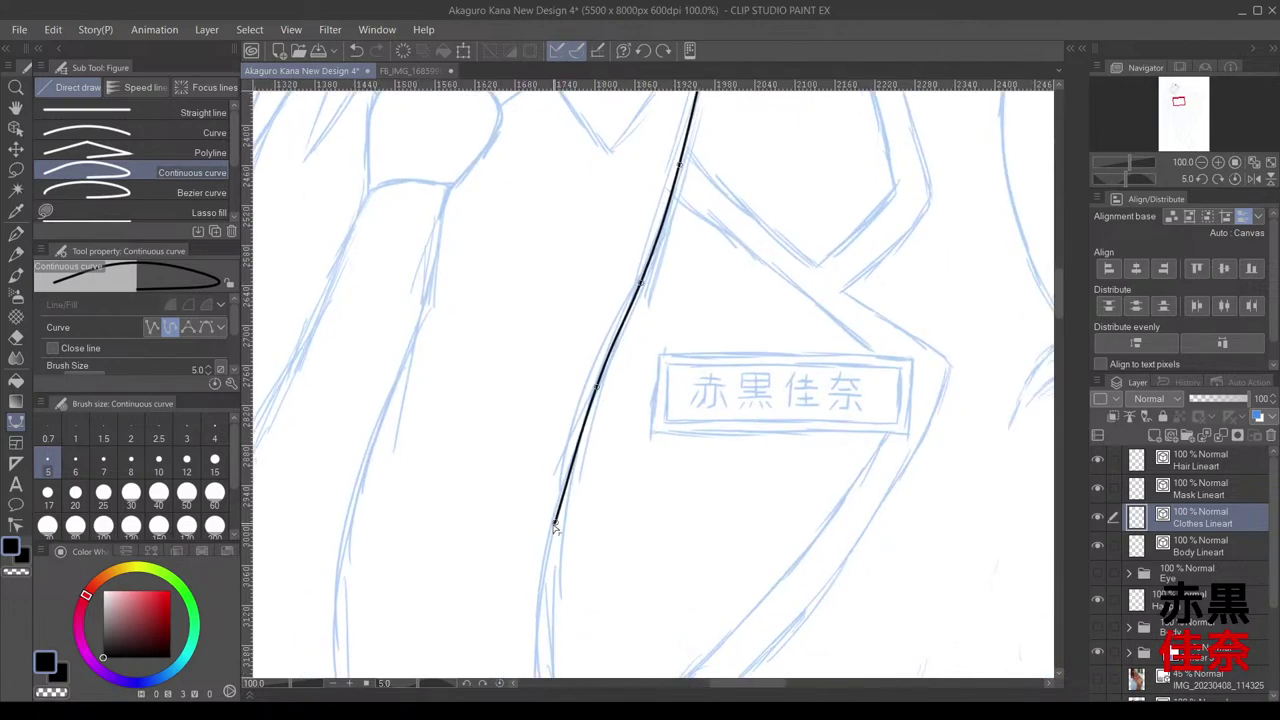
Step: Continue the front edge curve along the sketch past the lapel's lower end and finish it at the belt's upper edge
{"action": "left_click_drag", "start_coordinate": [555, 528], "coordinate": [601, 290]}
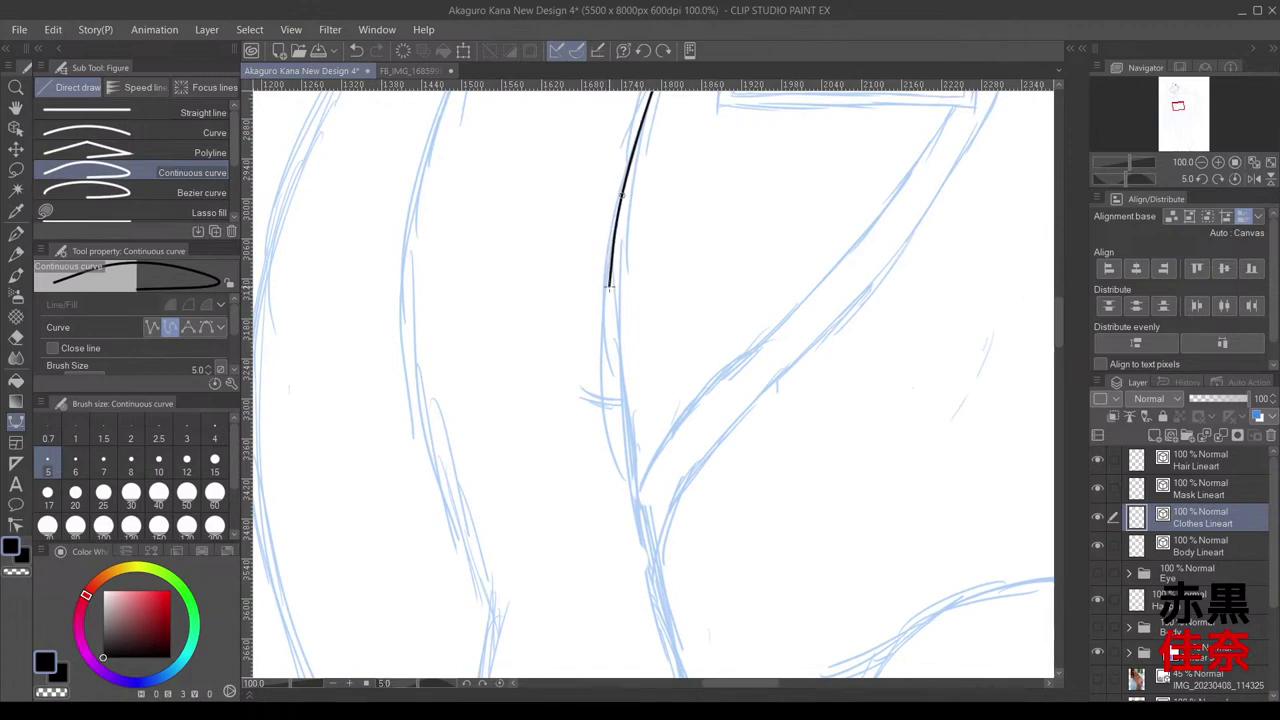
{"action": "left_click", "coordinate": [612, 286]}
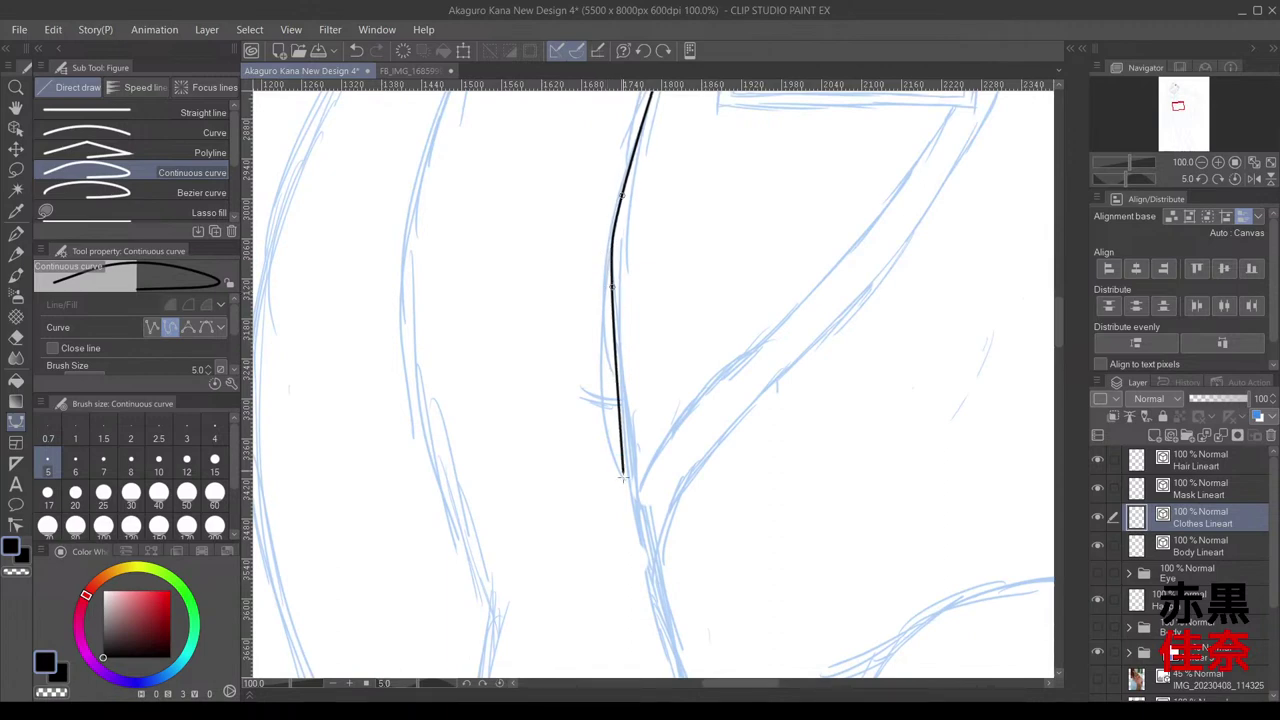
{"action": "left_click", "coordinate": [614, 372]}
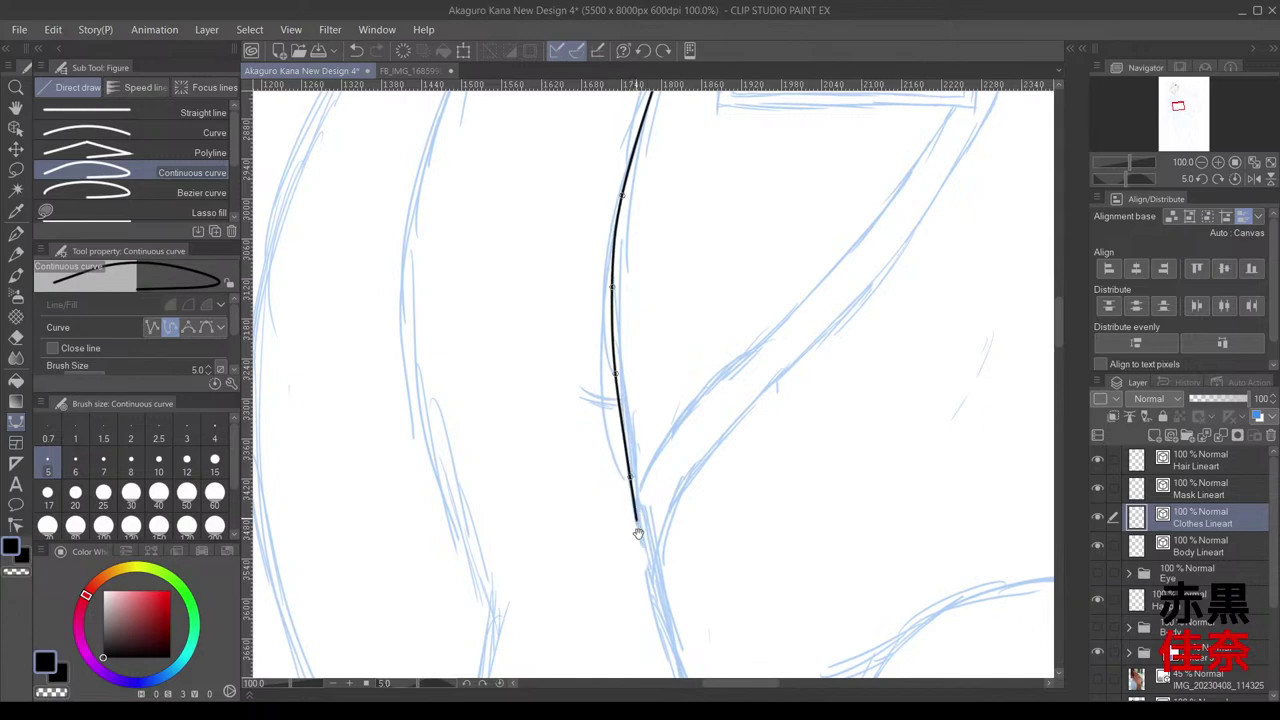
{"action": "scroll", "coordinate": [634, 529], "scroll_direction": "down", "scroll_amount": 5}
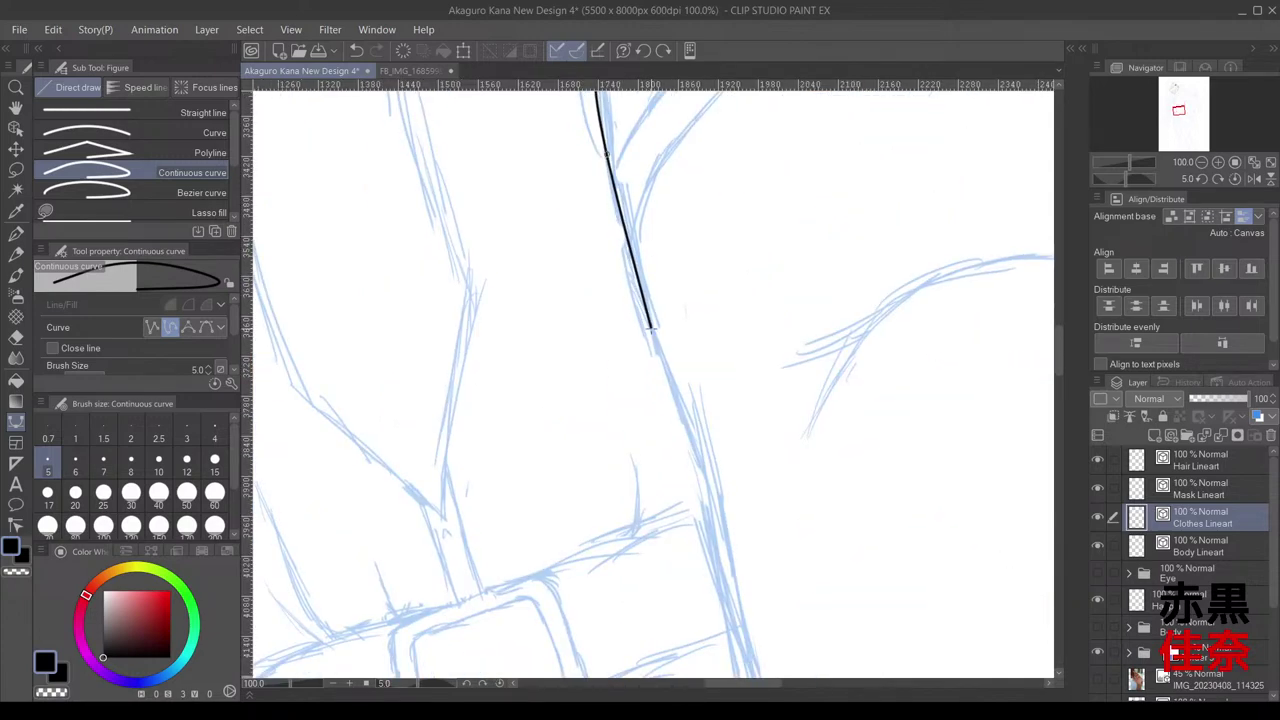
{"action": "left_click", "coordinate": [651, 329]}
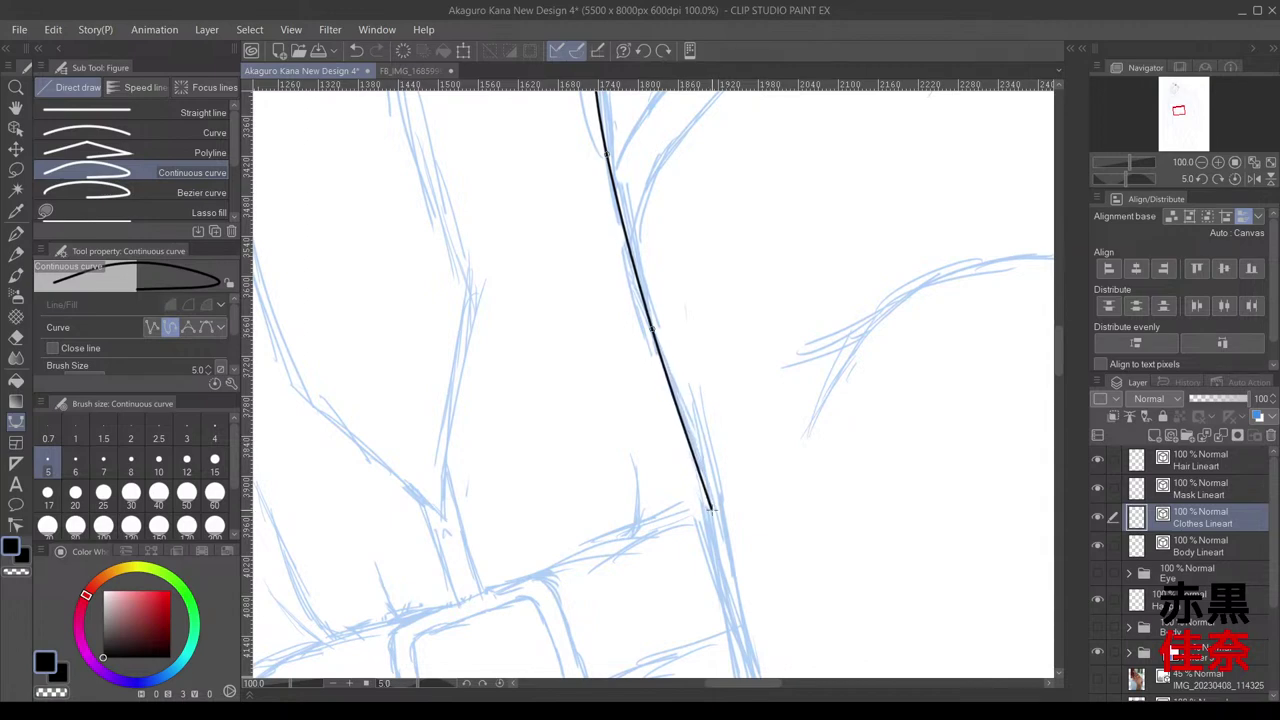
{"action": "double_click", "coordinate": [712, 508]}
{"action": "scroll", "coordinate": [710, 511], "scroll_direction": "down", "scroll_amount": 3}
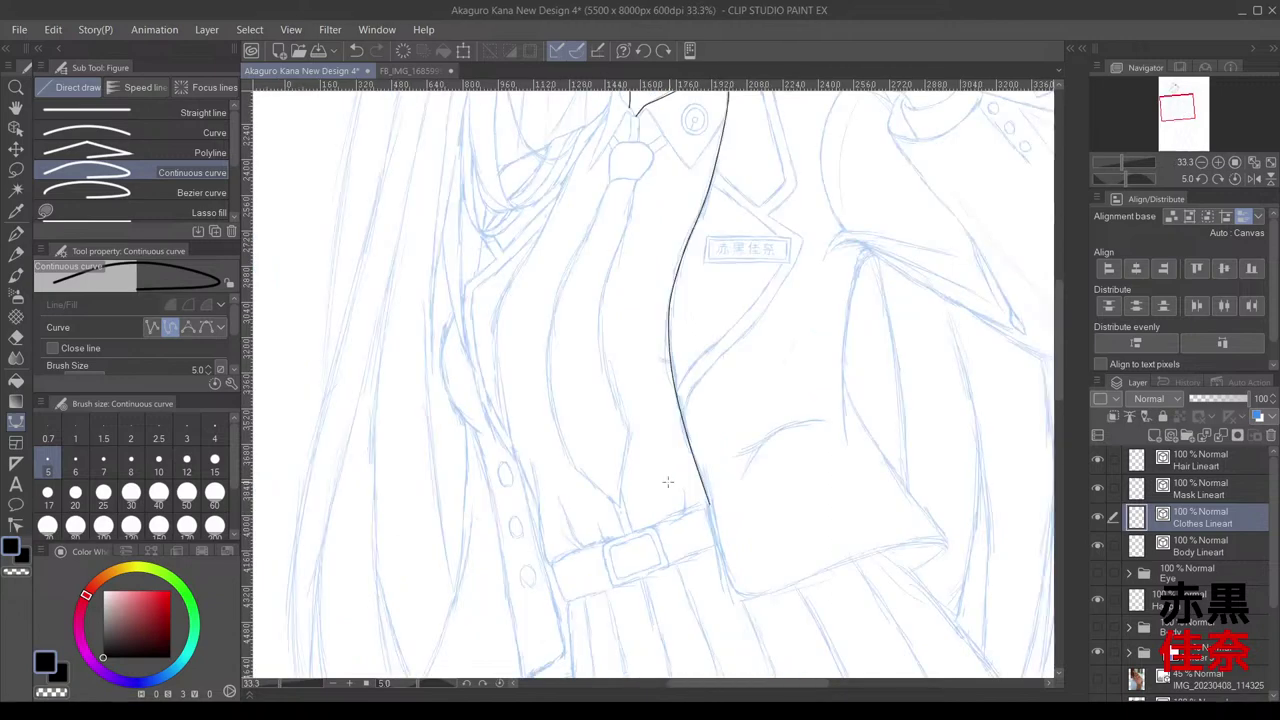
Step: Nudge the front edge's control point just above the name tag to smooth the curve along the sketch
{"action": "scroll", "coordinate": [667, 482], "scroll_direction": "up", "scroll_amount": 2}
{"action": "key", "text": "y"}
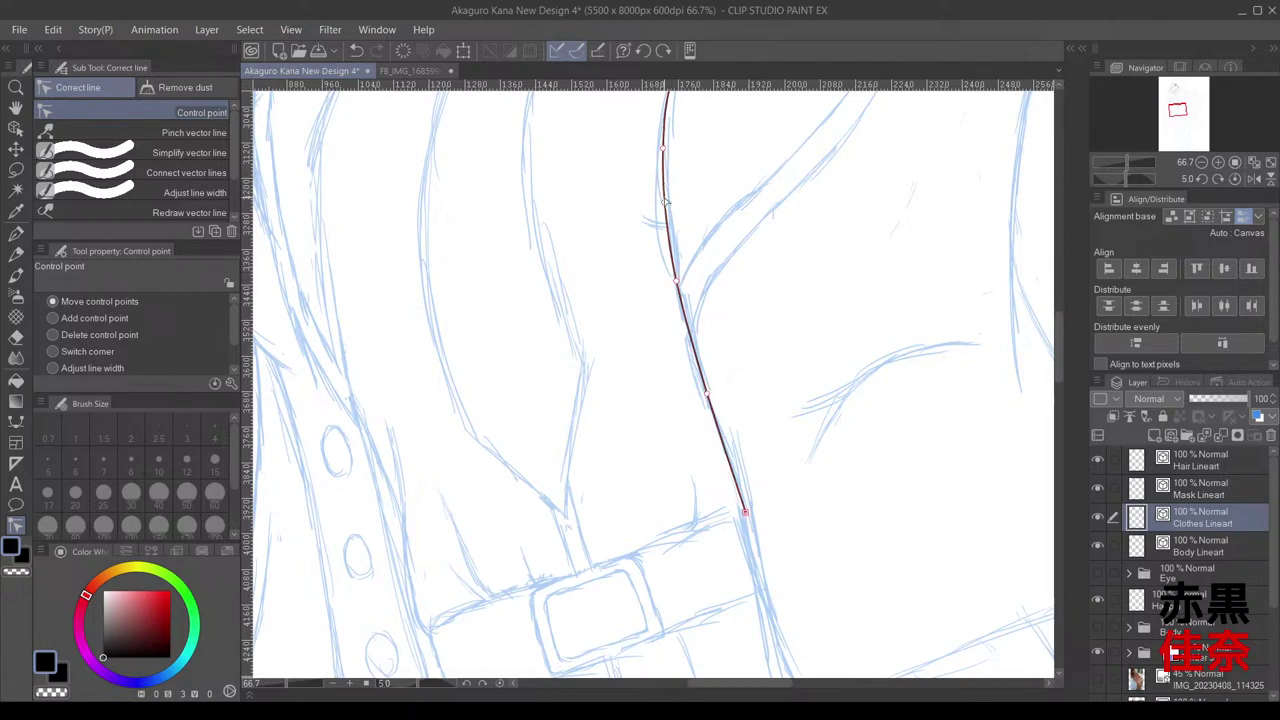
{"action": "scroll", "coordinate": [665, 200], "scroll_direction": "down", "scroll_amount": 2}
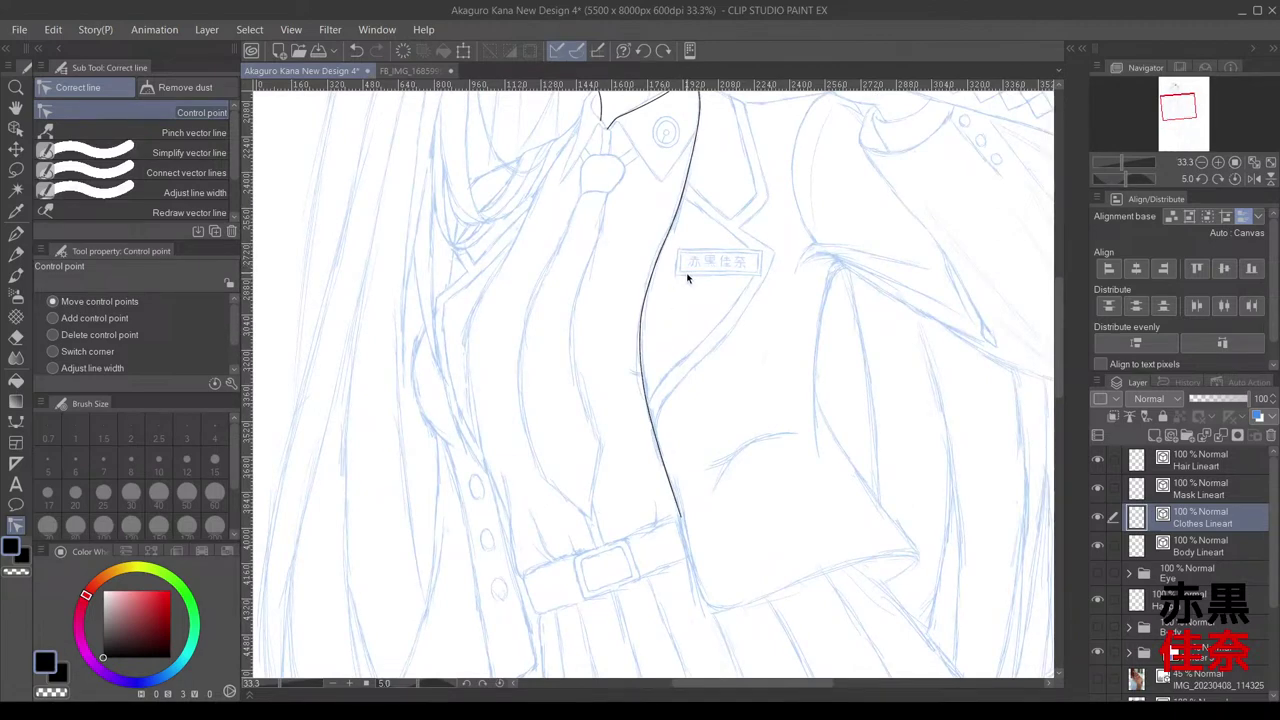
{"action": "mouse_move", "coordinate": [705, 243]}
{"action": "left_mouse_down"}
{"action": "mouse_move", "coordinate": [688, 343]}
{"action": "mouse_move", "coordinate": [686, 320]}
{"action": "left_mouse_up"}
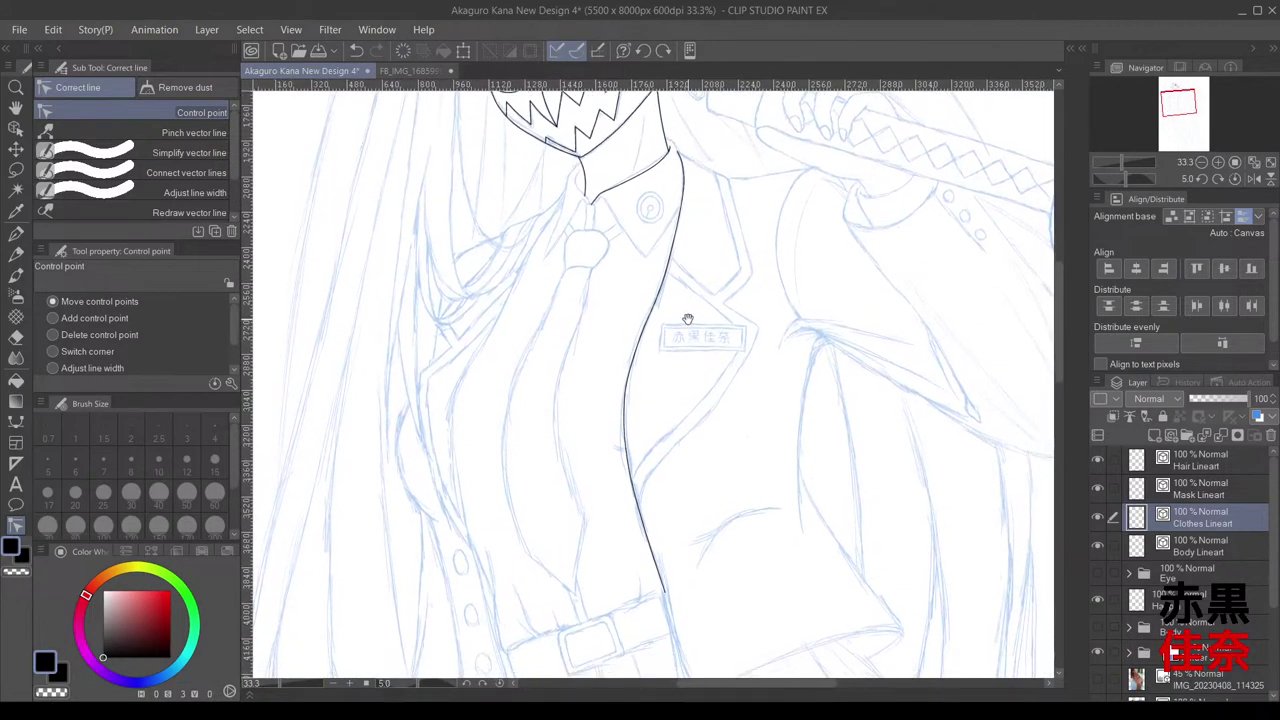
{"action": "scroll", "coordinate": [670, 263], "scroll_direction": "up", "scroll_amount": 2}
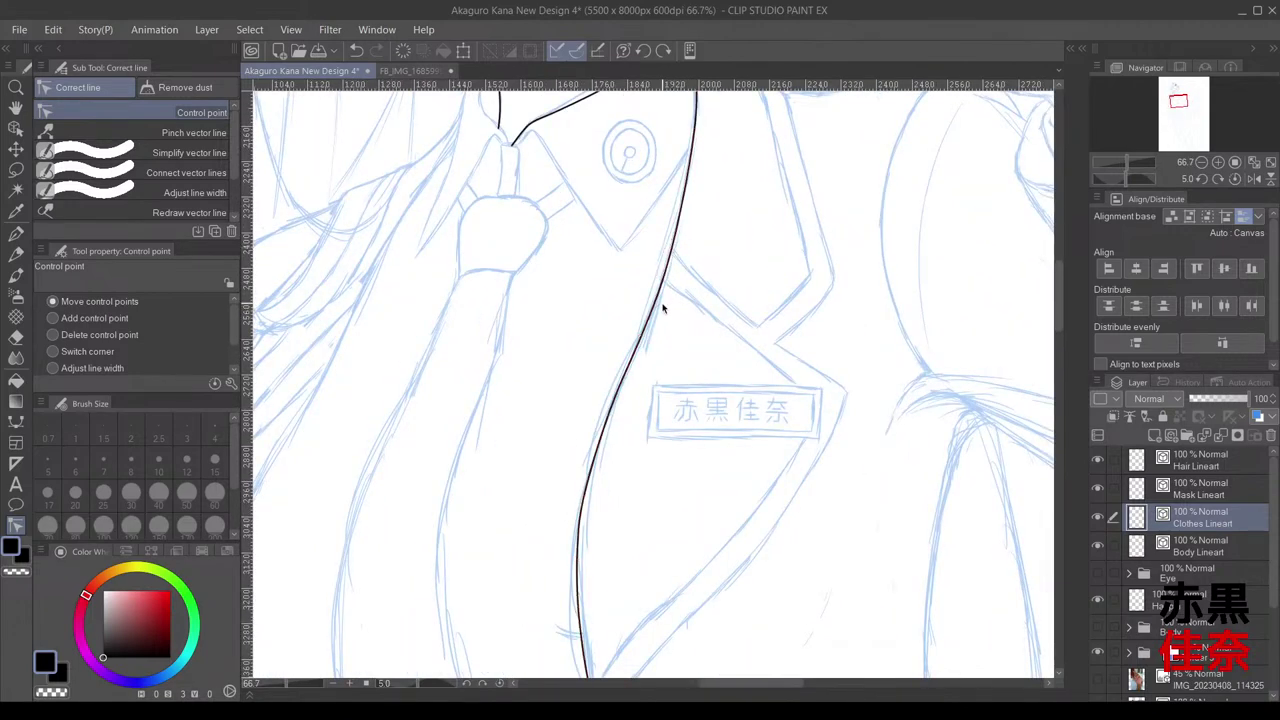
{"action": "left_click_drag", "start_coordinate": [643, 336], "coordinate": [643, 335]}
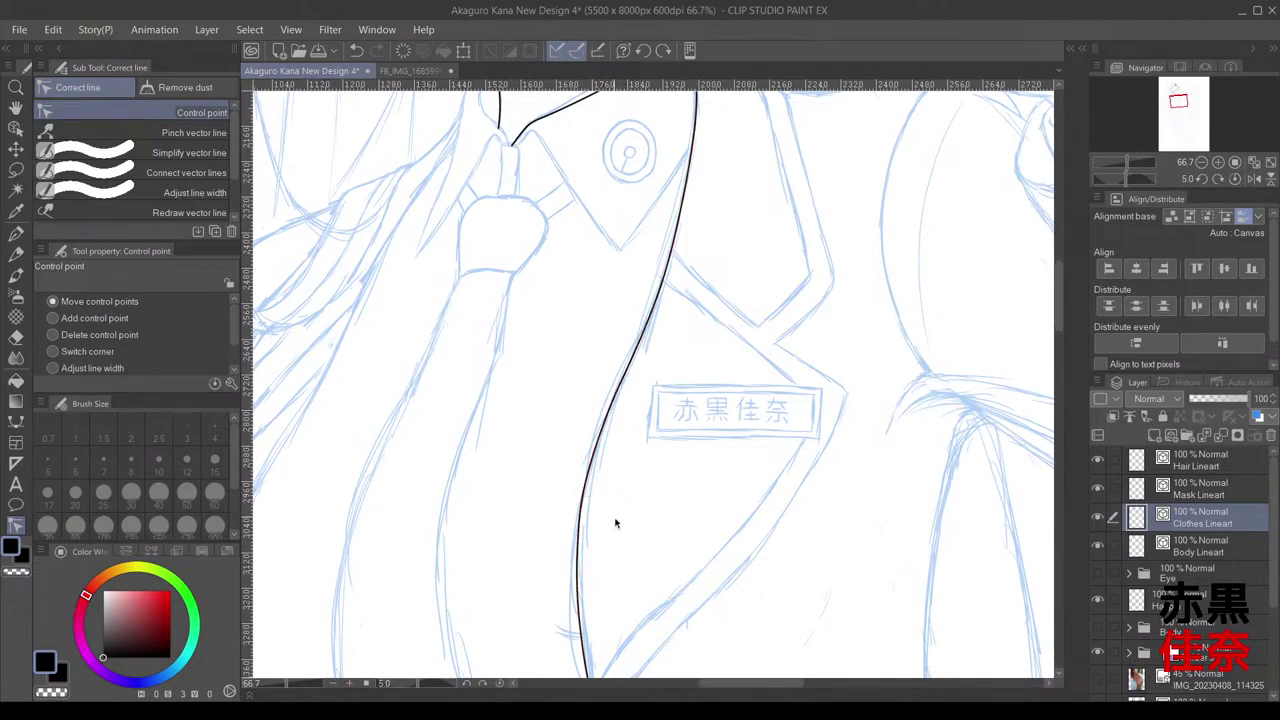
{"action": "scroll", "coordinate": [617, 523], "scroll_direction": "down", "scroll_amount": 1}
{"action": "left_click_drag", "start_coordinate": [623, 514], "coordinate": [654, 234]}
{"action": "scroll", "coordinate": [654, 234], "scroll_direction": "down", "scroll_amount": 1}
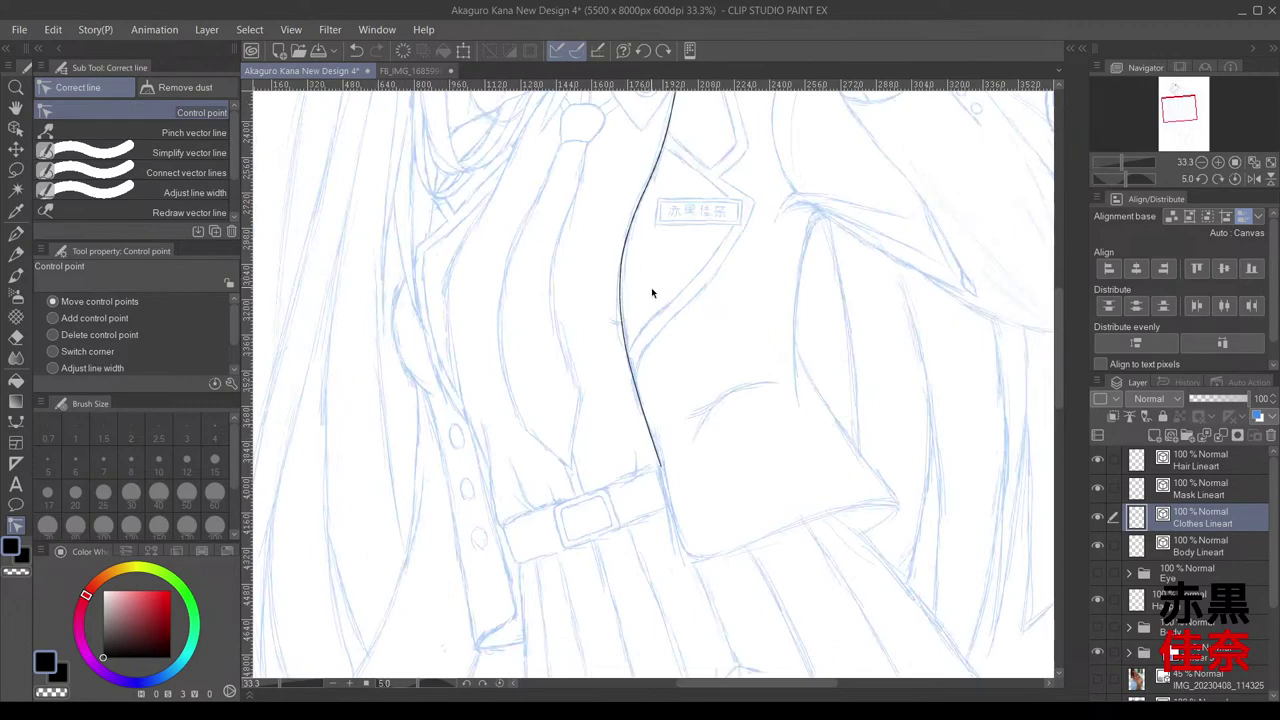
{"action": "scroll", "coordinate": [651, 292], "scroll_direction": "down", "scroll_amount": 4}
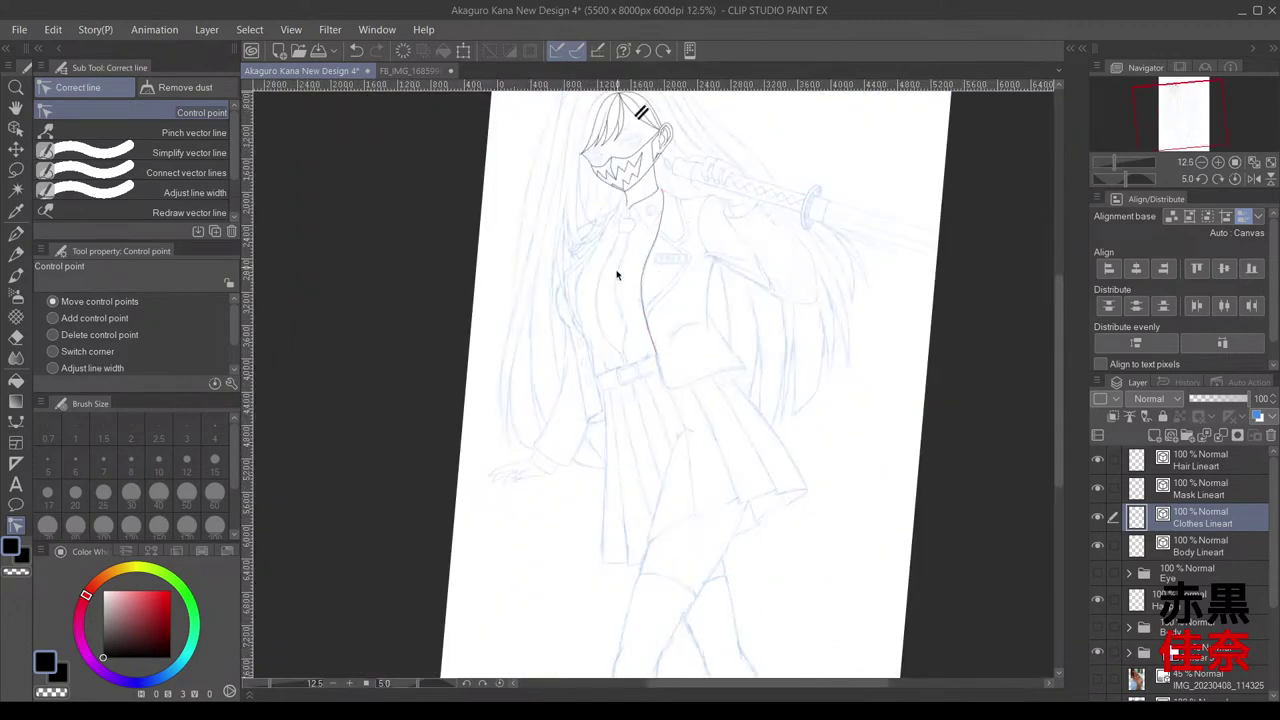
Step: Start a continuous curve just above the belt, following the jacket edge down past it and around the rounded lower corner into the hem
{"action": "scroll", "coordinate": [645, 377], "scroll_direction": "up", "scroll_amount": 6}
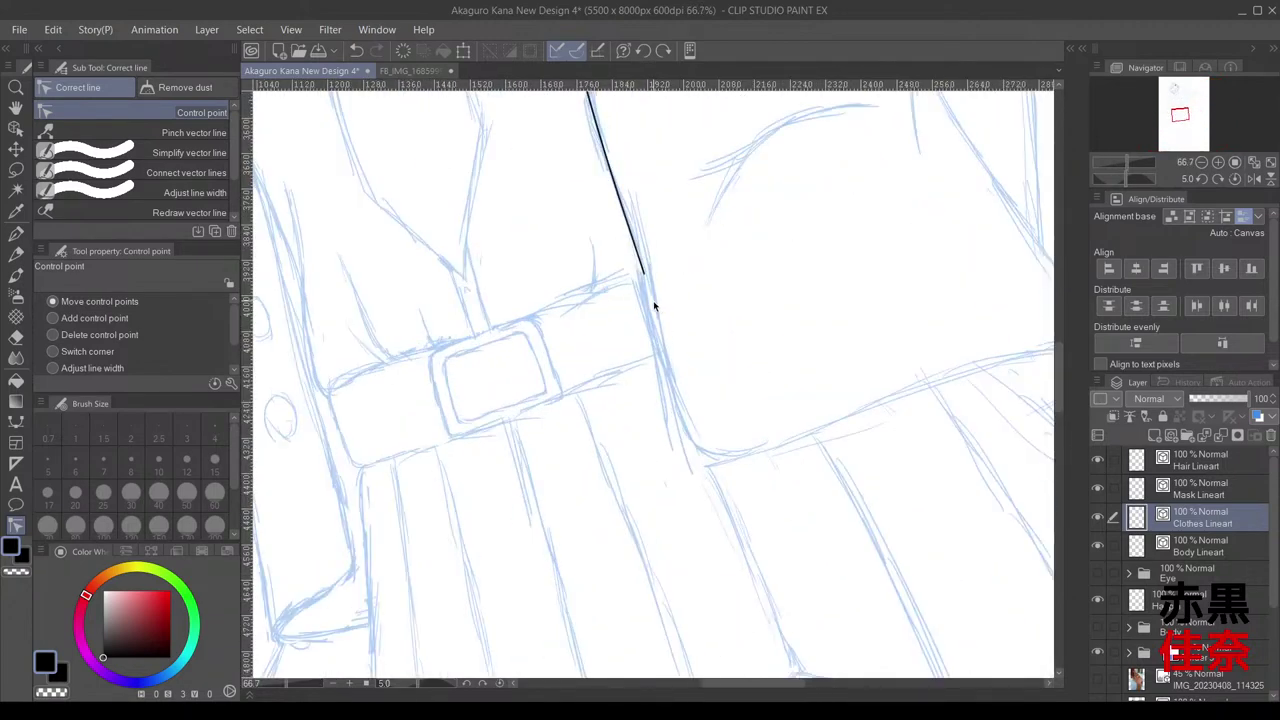
{"action": "left_click", "coordinate": [16, 420]}
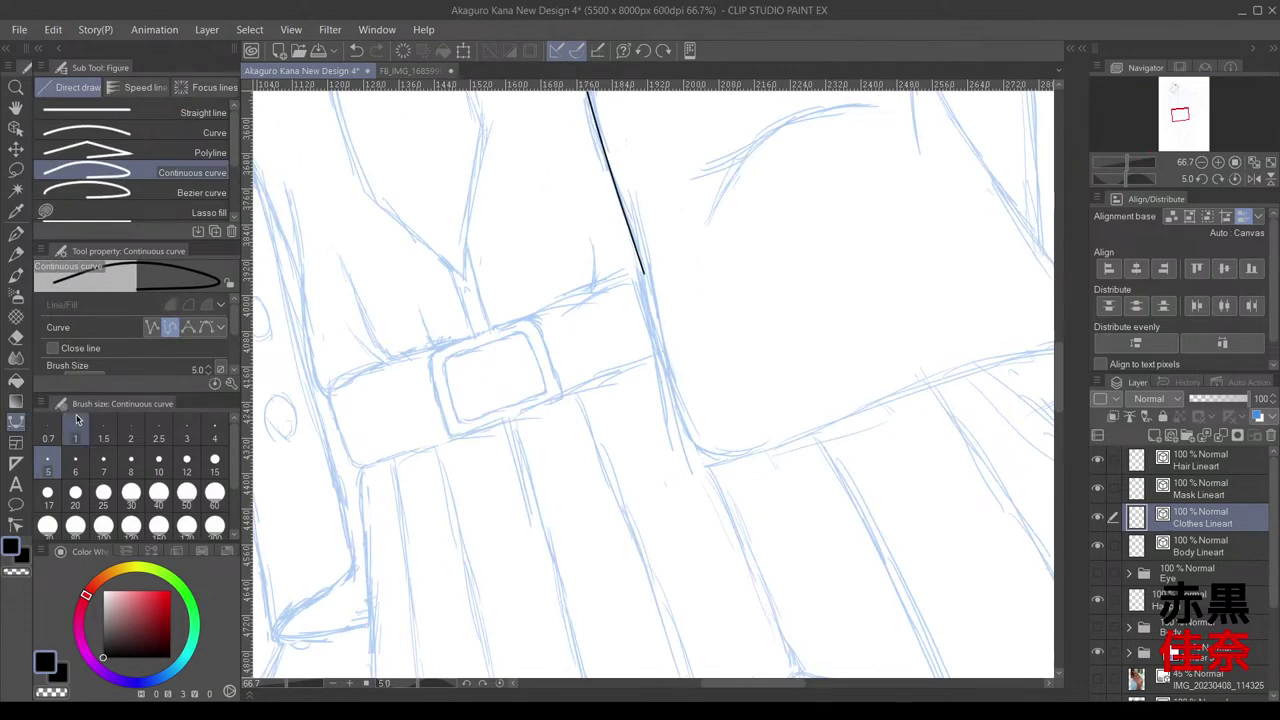
{"action": "left_click", "coordinate": [632, 192]}
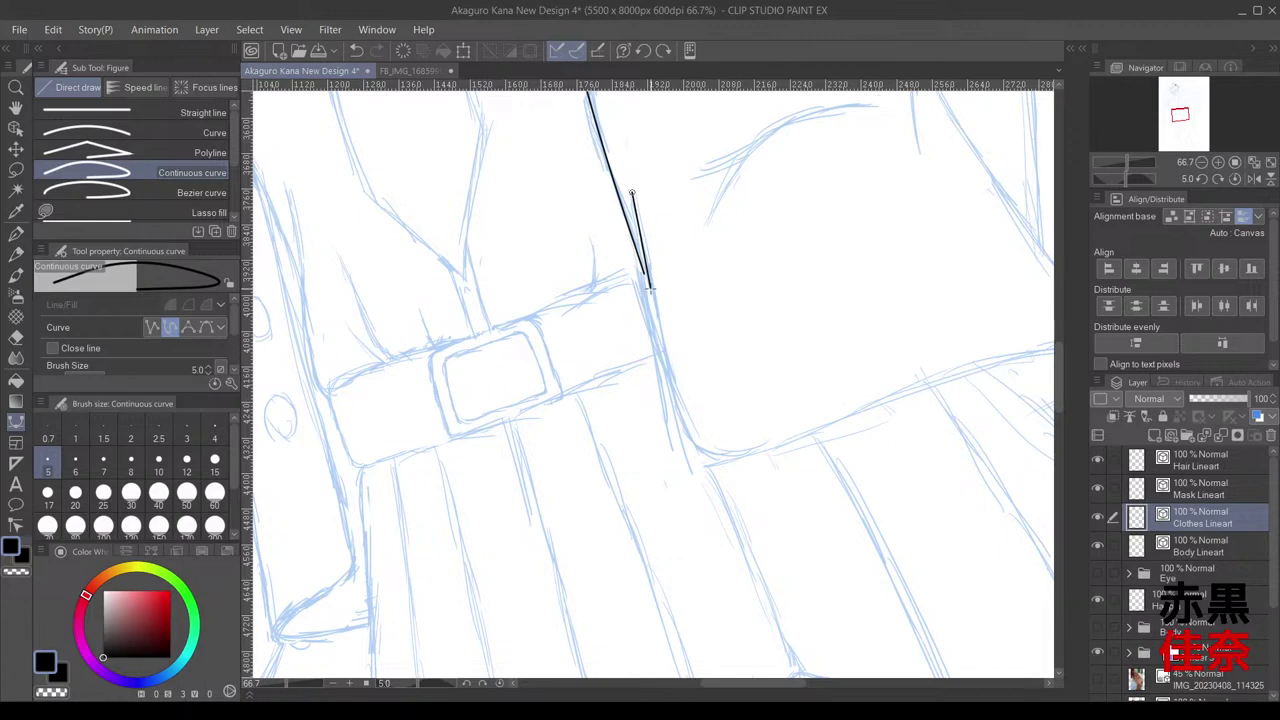
{"action": "left_click", "coordinate": [650, 290]}
{"action": "left_click", "coordinate": [683, 428]}
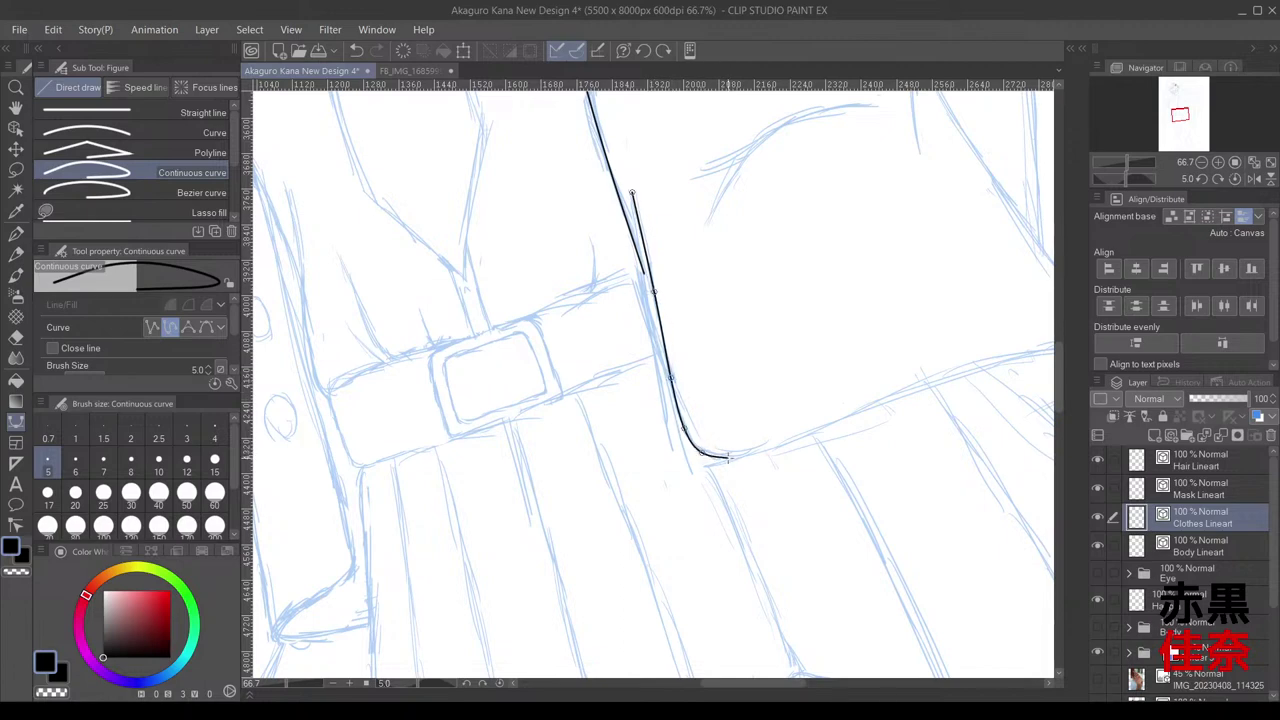
{"action": "left_click", "coordinate": [723, 458]}
{"action": "left_click", "coordinate": [747, 456]}
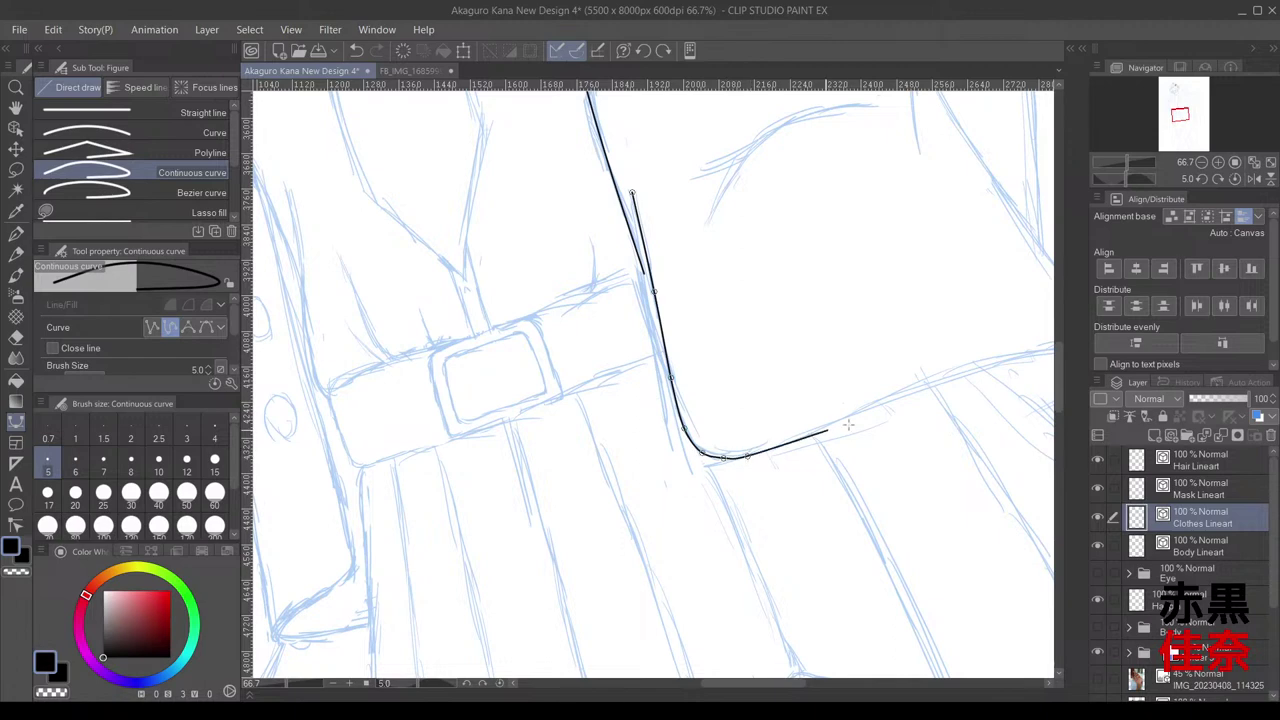
{"action": "left_click", "coordinate": [796, 438]}
Step: Extend the jacket hem curve to its outer tip and hook it back underneath, ending at the skirt pleat
{"action": "left_click_drag", "start_coordinate": [924, 376], "coordinate": [681, 400]}
{"action": "left_click", "coordinate": [672, 413]}
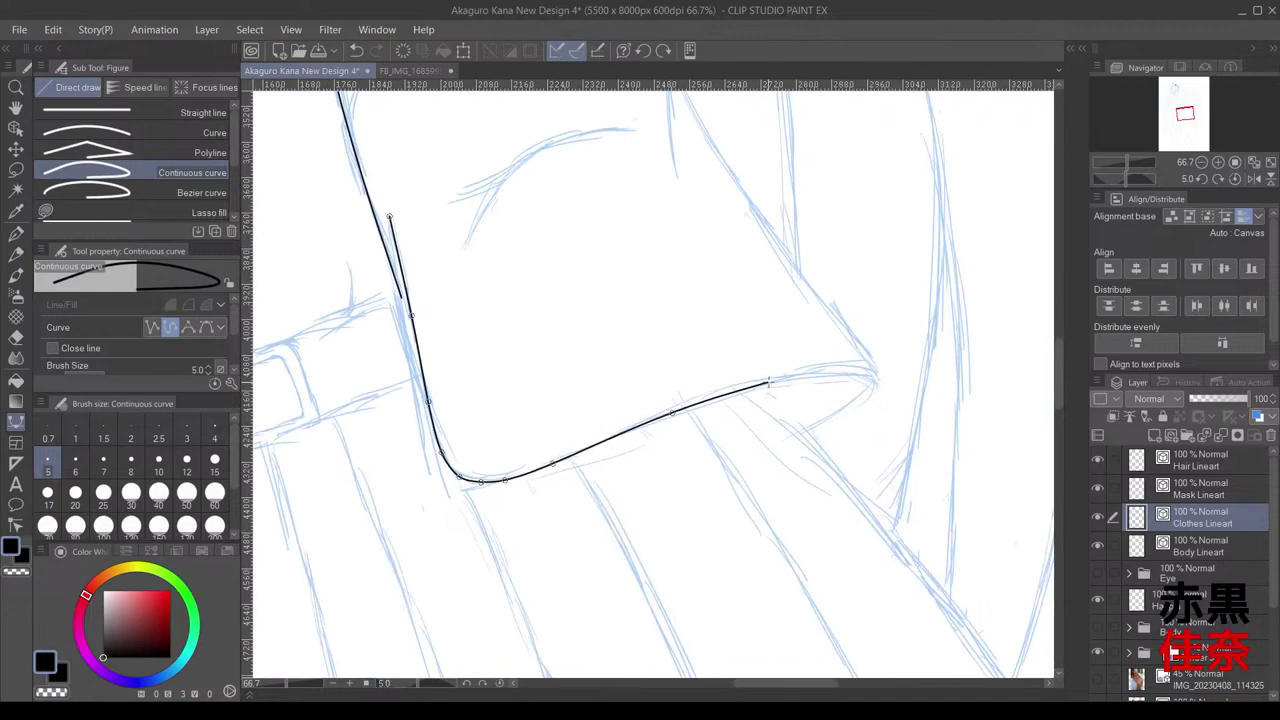
{"action": "left_click", "coordinate": [770, 381]}
{"action": "left_click", "coordinate": [835, 372]}
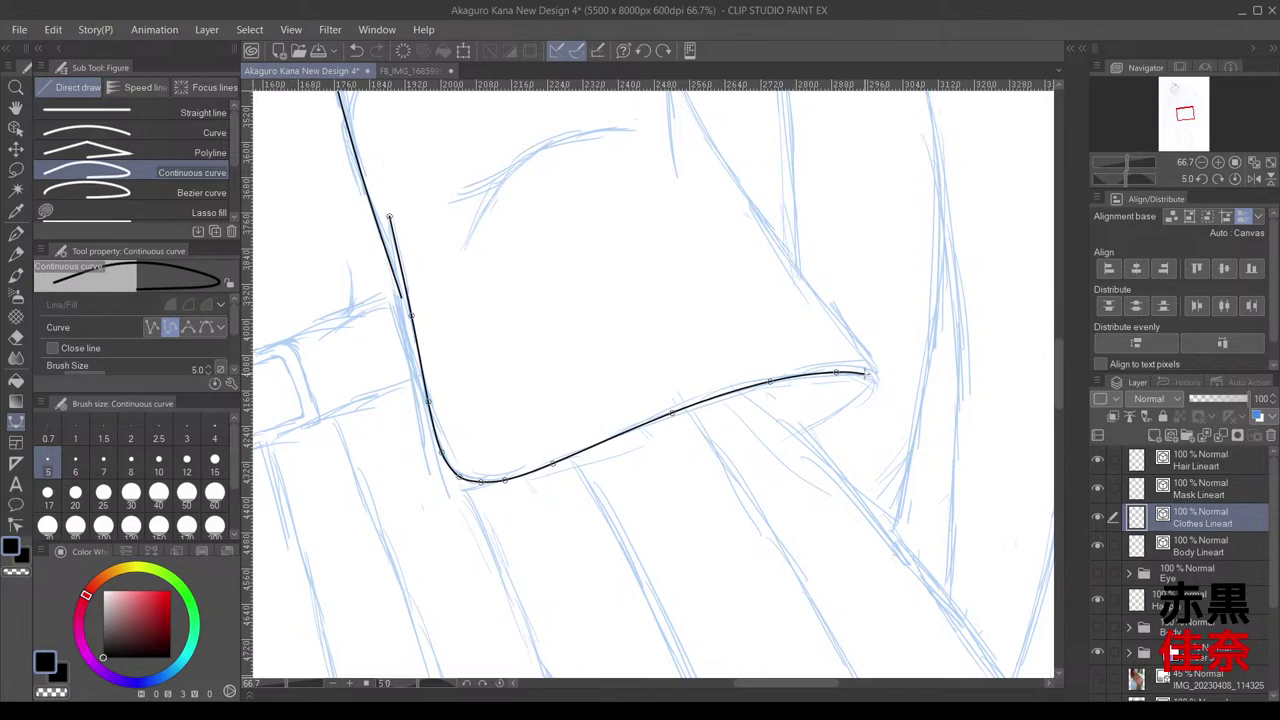
{"action": "left_click", "coordinate": [864, 374]}
{"action": "left_click", "coordinate": [869, 389]}
{"action": "left_click", "coordinate": [835, 413]}
{"action": "double_click", "coordinate": [797, 434]}
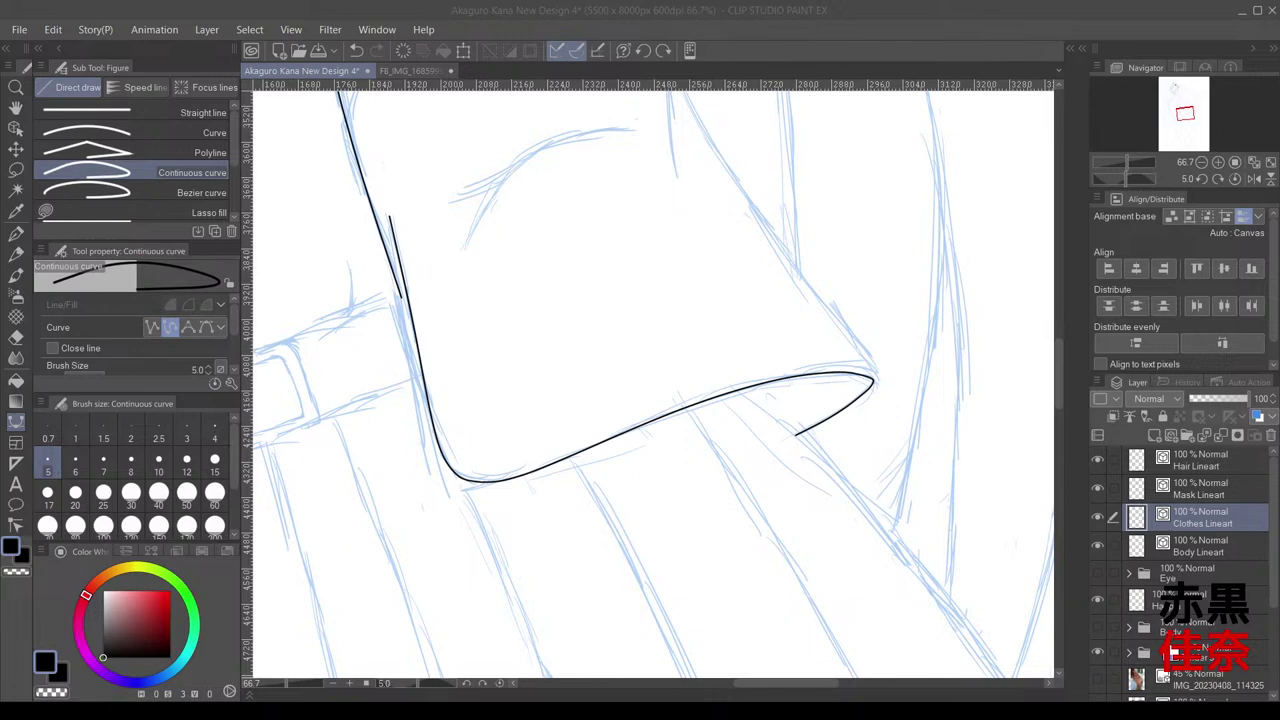
Step: Adjust the control points around the hem's outer tip to round off the sharp turn
{"action": "scroll", "coordinate": [860, 440], "scroll_direction": "up", "scroll_amount": 5}
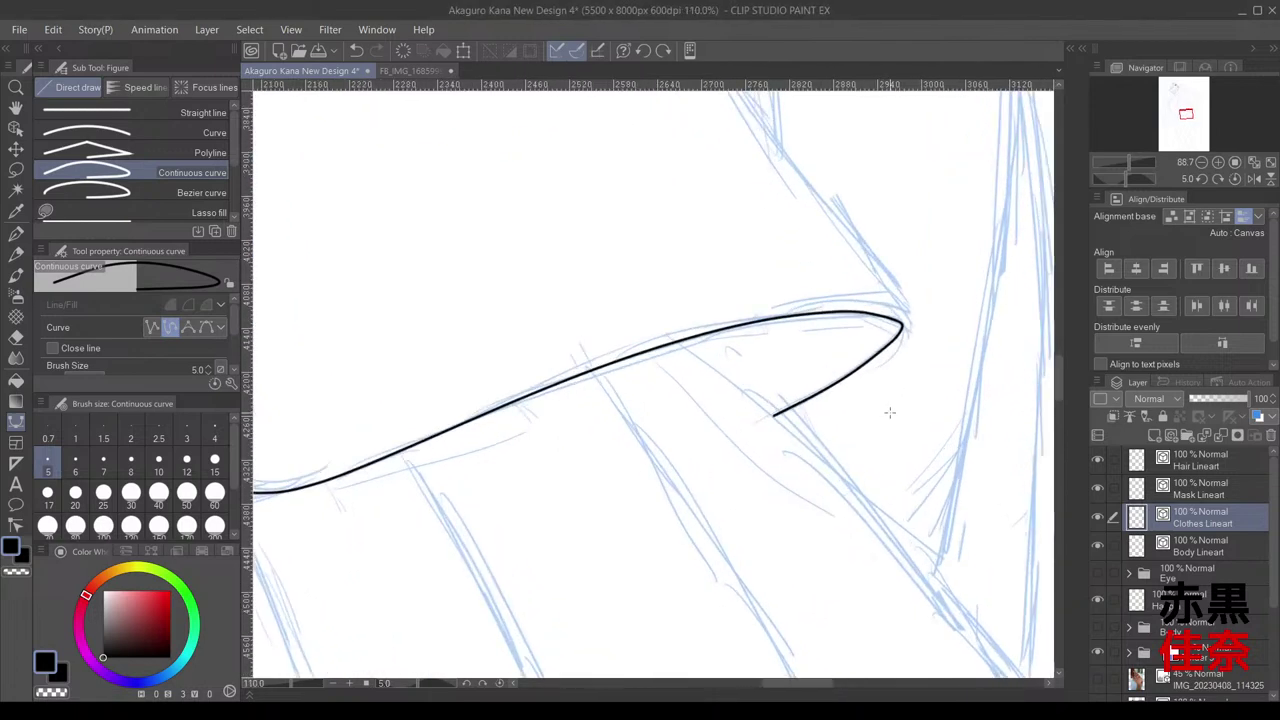
{"action": "left_click", "coordinate": [16, 525]}
{"action": "left_click_drag", "start_coordinate": [797, 254], "coordinate": [784, 258]}
{"action": "left_click_drag", "start_coordinate": [872, 260], "coordinate": [878, 307]}
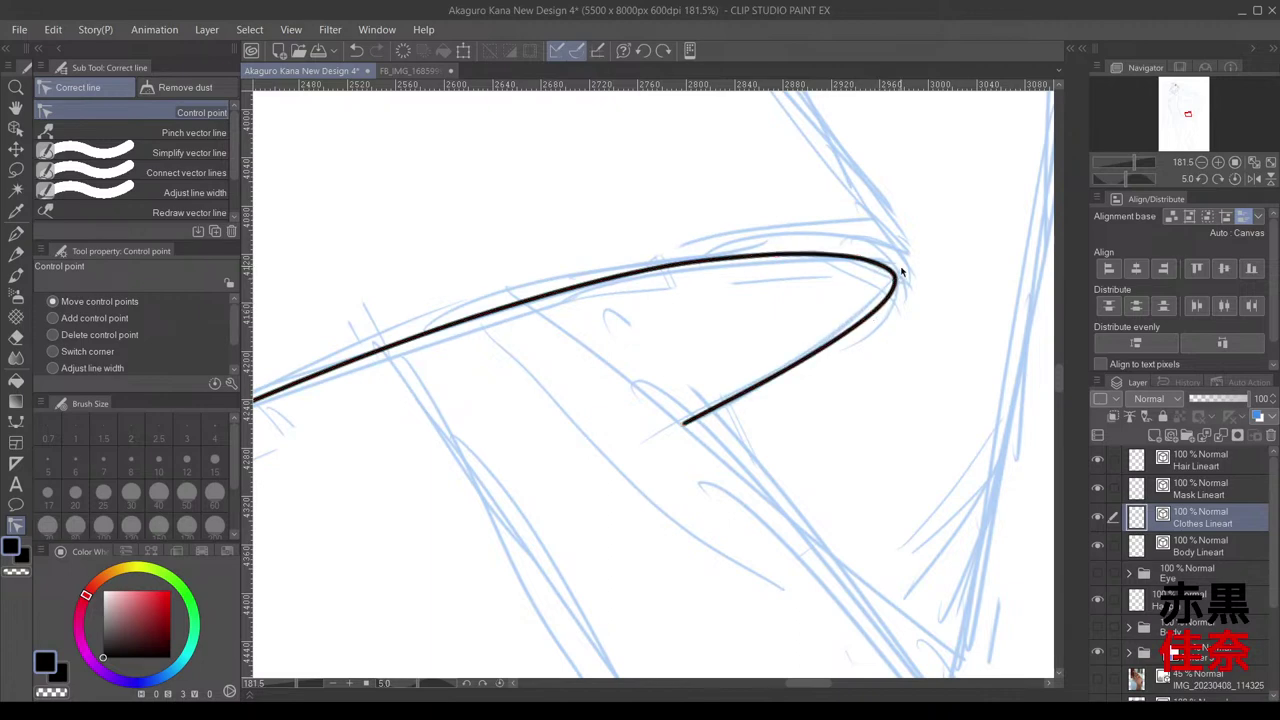
{"action": "scroll", "coordinate": [911, 282], "scroll_direction": "down", "scroll_amount": 5}
{"action": "scroll", "coordinate": [906, 225], "scroll_direction": "down", "scroll_amount": 2}
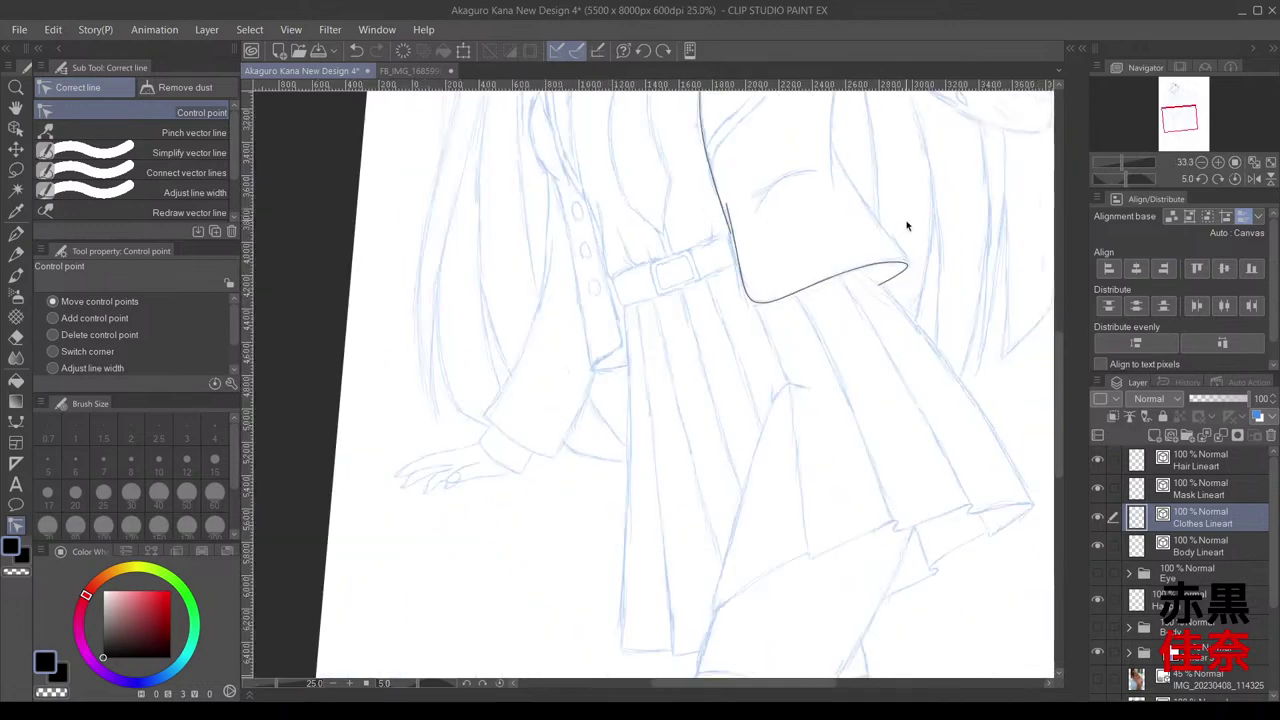
Step: Push the control points at the hem's outer tip outward and slightly up to match the sketched corner
{"action": "scroll", "coordinate": [918, 280], "scroll_direction": "up", "scroll_amount": 5}
{"action": "scroll", "coordinate": [893, 248], "scroll_direction": "up", "scroll_amount": 2}
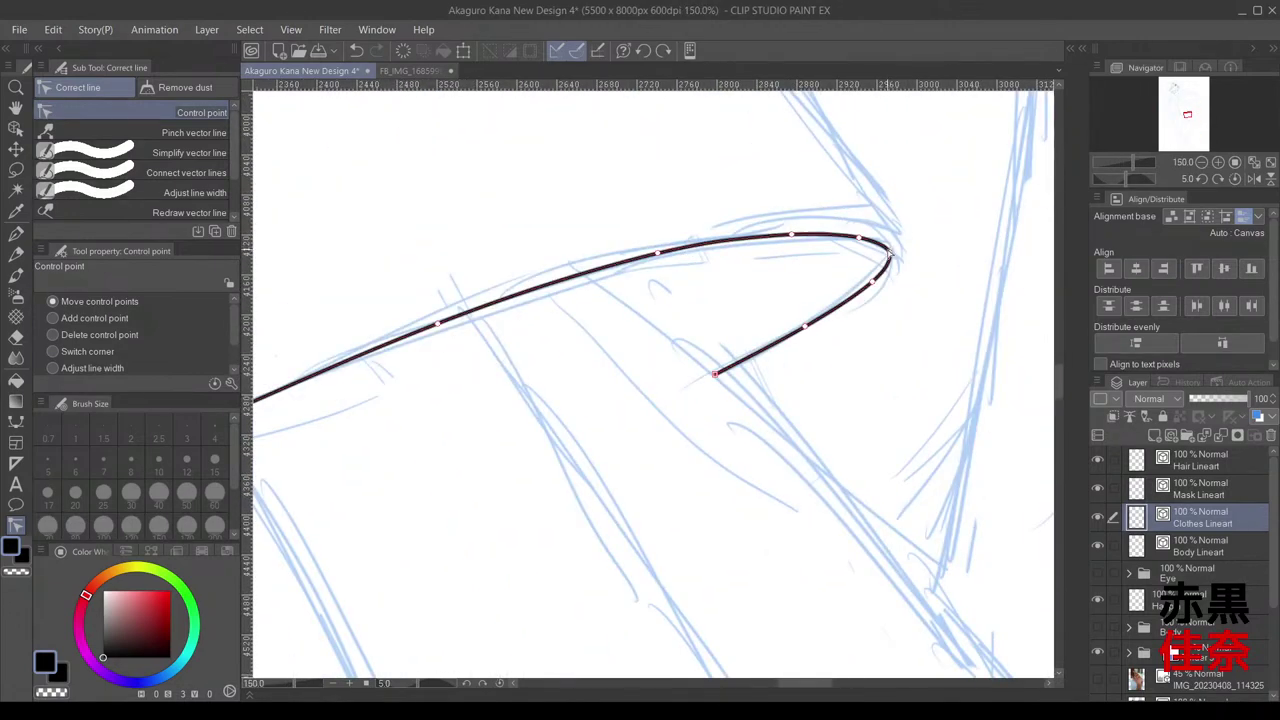
{"action": "left_click_drag", "start_coordinate": [876, 281], "coordinate": [876, 282]}
{"action": "left_click_drag", "start_coordinate": [859, 237], "coordinate": [900, 247]}
{"action": "left_click_drag", "start_coordinate": [791, 234], "coordinate": [864, 228]}
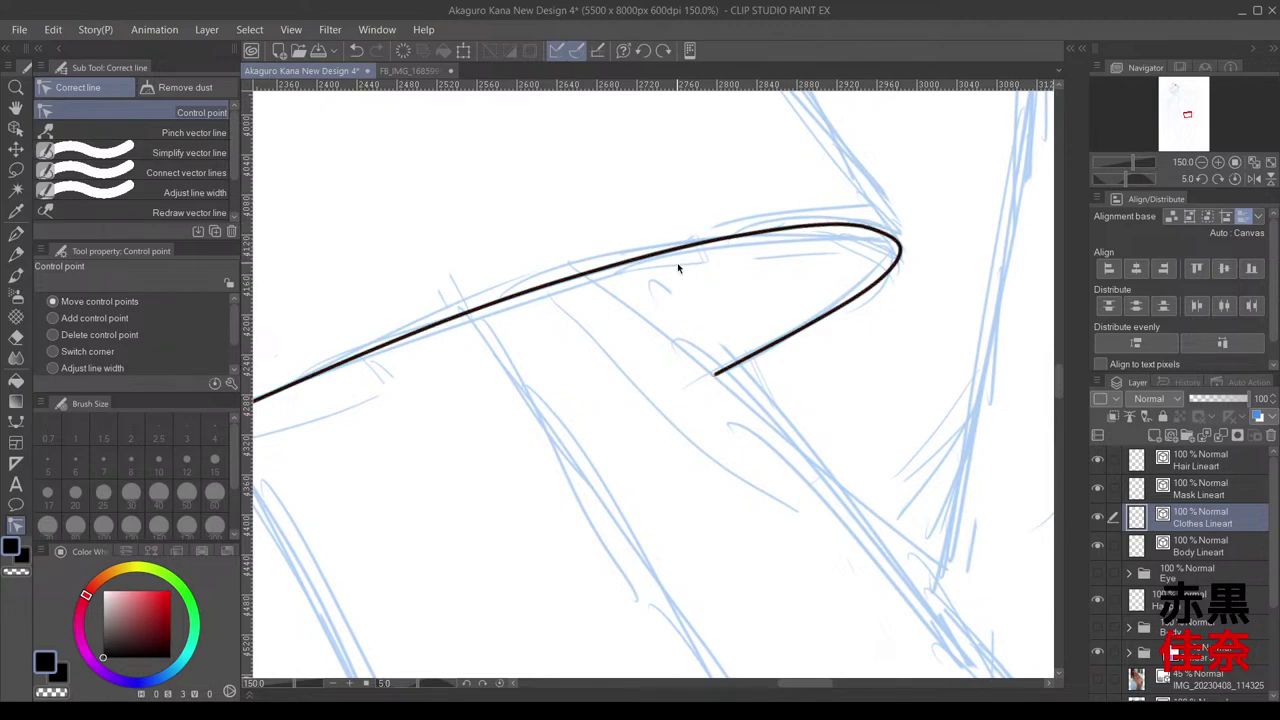
Step: Shift the control points along the jacket hem between its outer tip and middle to follow the sketch
{"action": "left_click_drag", "start_coordinate": [657, 253], "coordinate": [657, 256]}
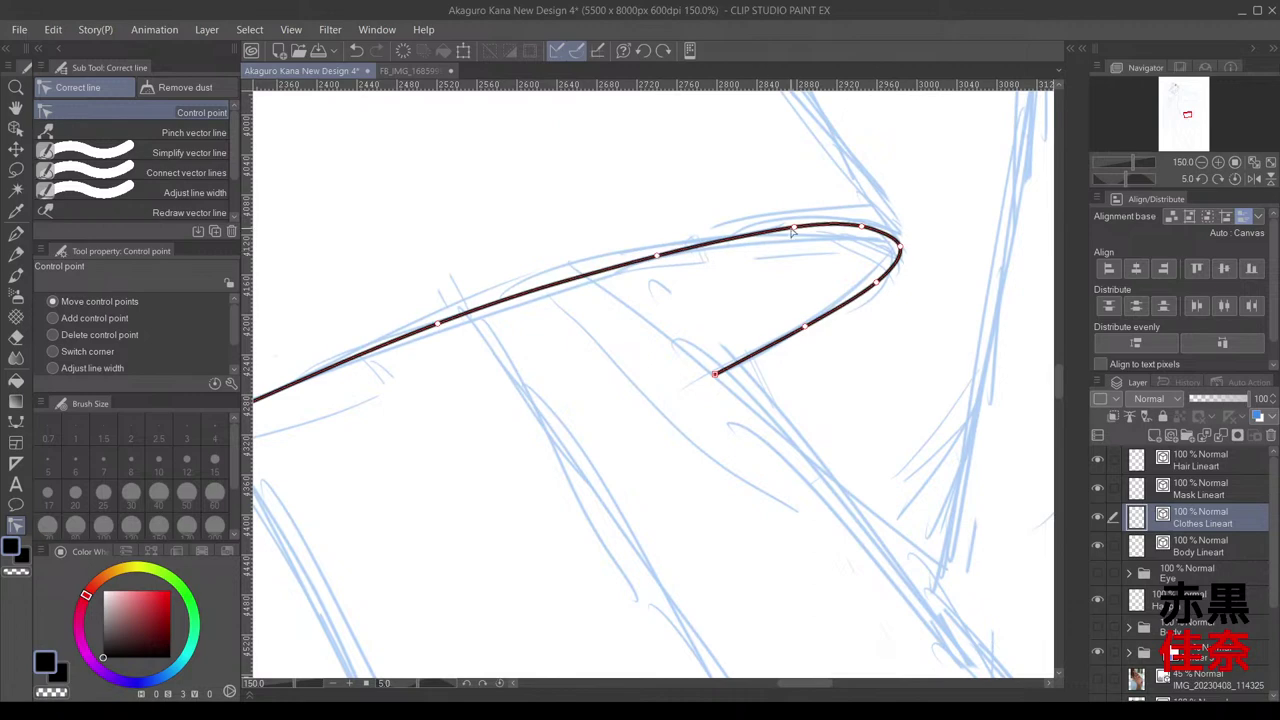
{"action": "left_click_drag", "start_coordinate": [794, 228], "coordinate": [777, 232]}
{"action": "left_click_drag", "start_coordinate": [657, 255], "coordinate": [645, 260]}
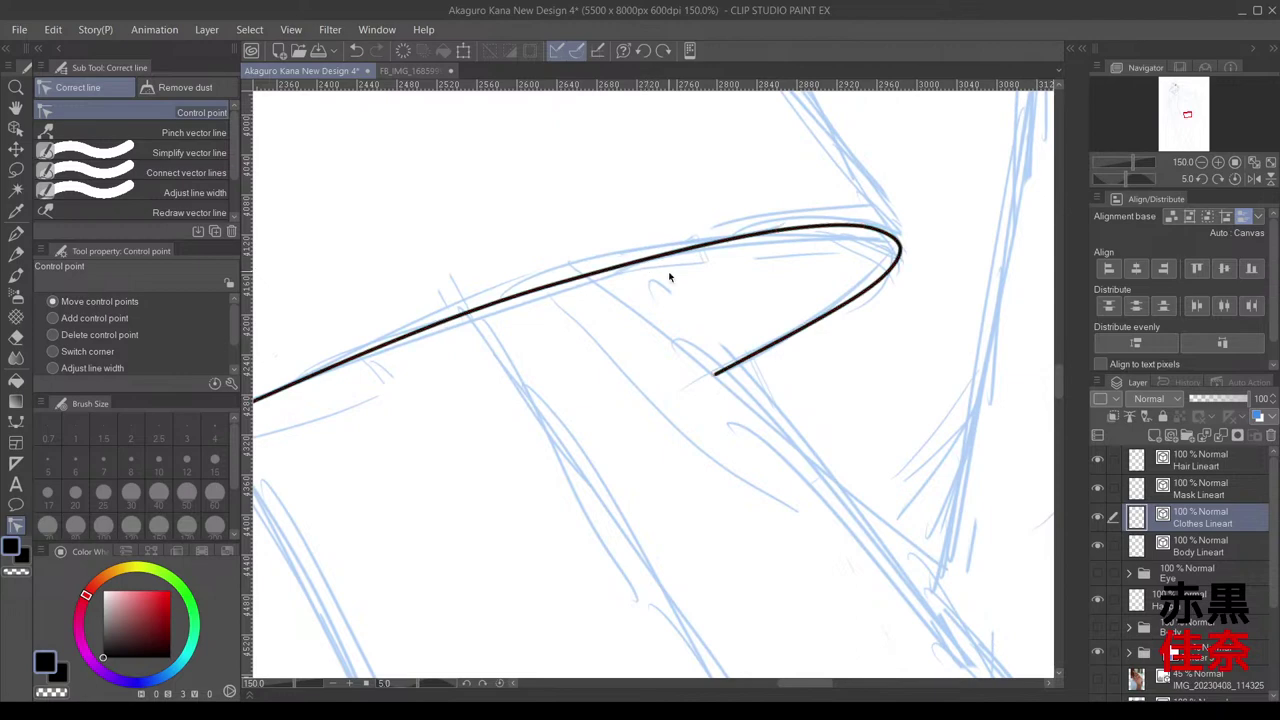
{"action": "mouse_move", "coordinate": [439, 324]}
{"action": "left_mouse_down"}
{"action": "mouse_move", "coordinate": [571, 323]}
{"action": "mouse_move", "coordinate": [750, 243]}
{"action": "left_mouse_up"}
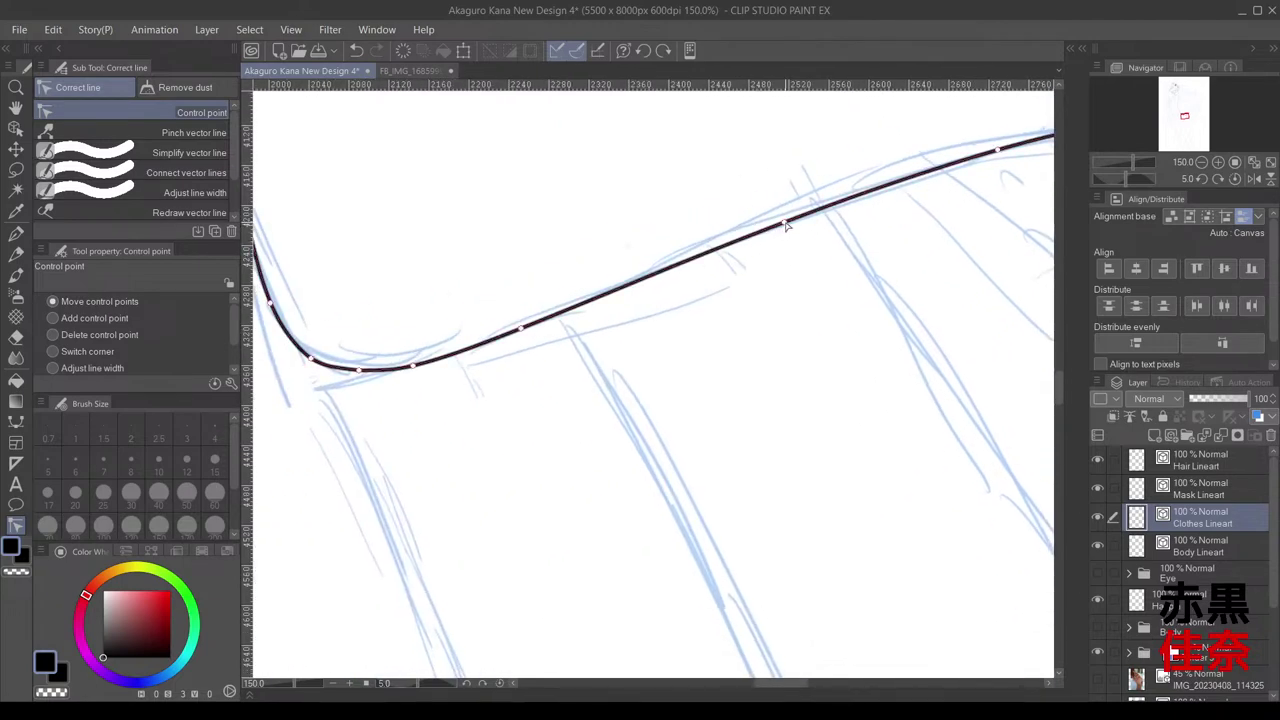
Step: Extend the lower end of the upper jacket front curve down onto the hem curve beside the belt
{"action": "scroll", "coordinate": [805, 317], "scroll_direction": "down", "scroll_amount": 1}
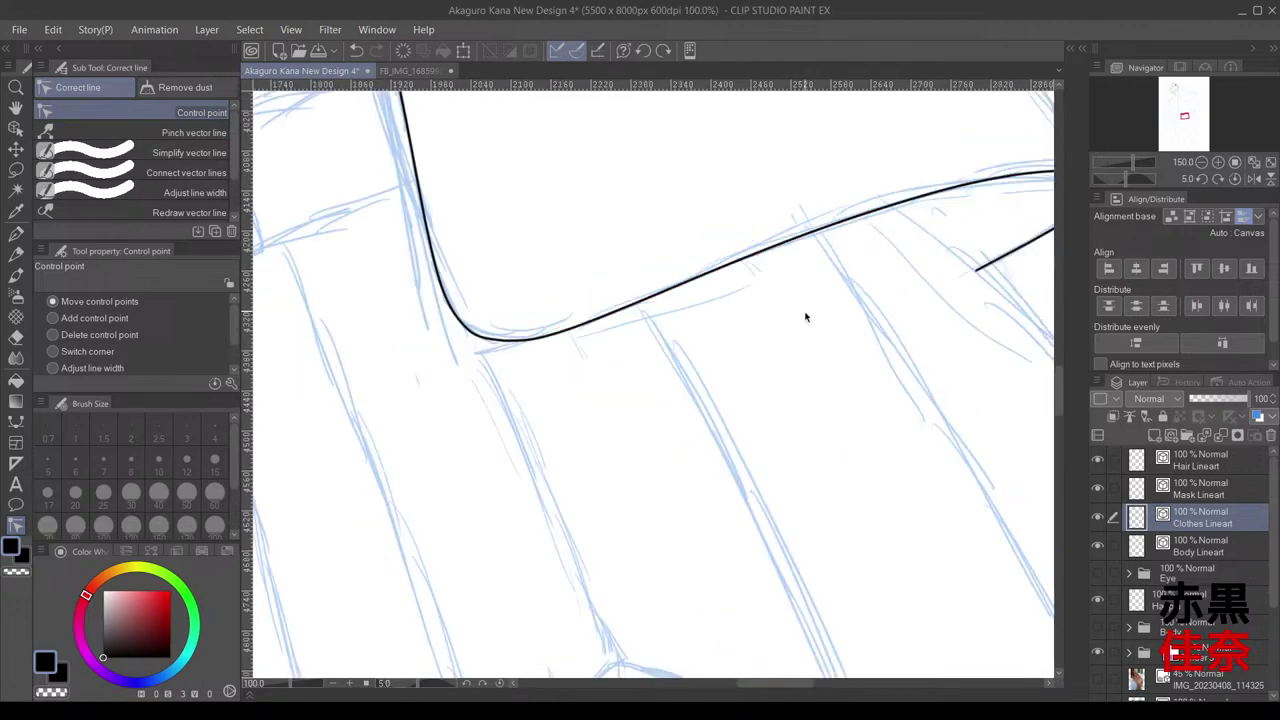
{"action": "scroll", "coordinate": [805, 317], "scroll_direction": "down", "scroll_amount": 3}
{"action": "mouse_move", "coordinate": [707, 256]}
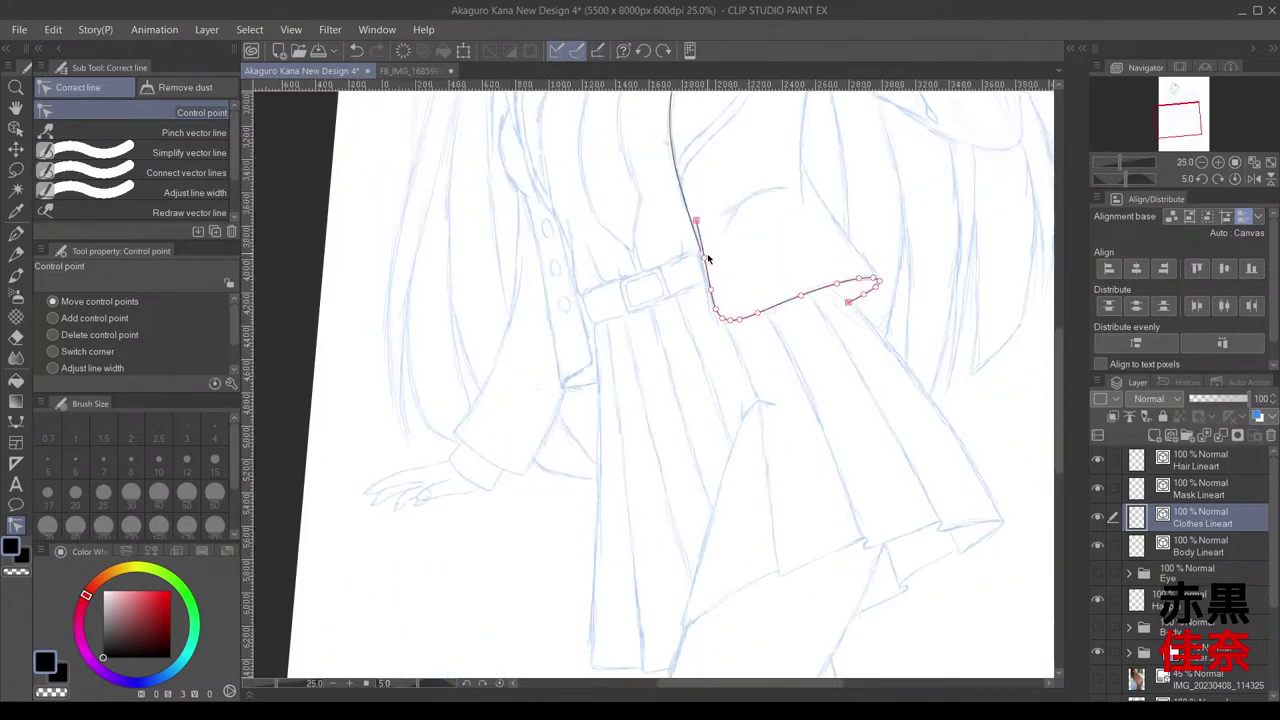
{"action": "scroll", "coordinate": [707, 256], "scroll_direction": "up", "scroll_amount": 5}
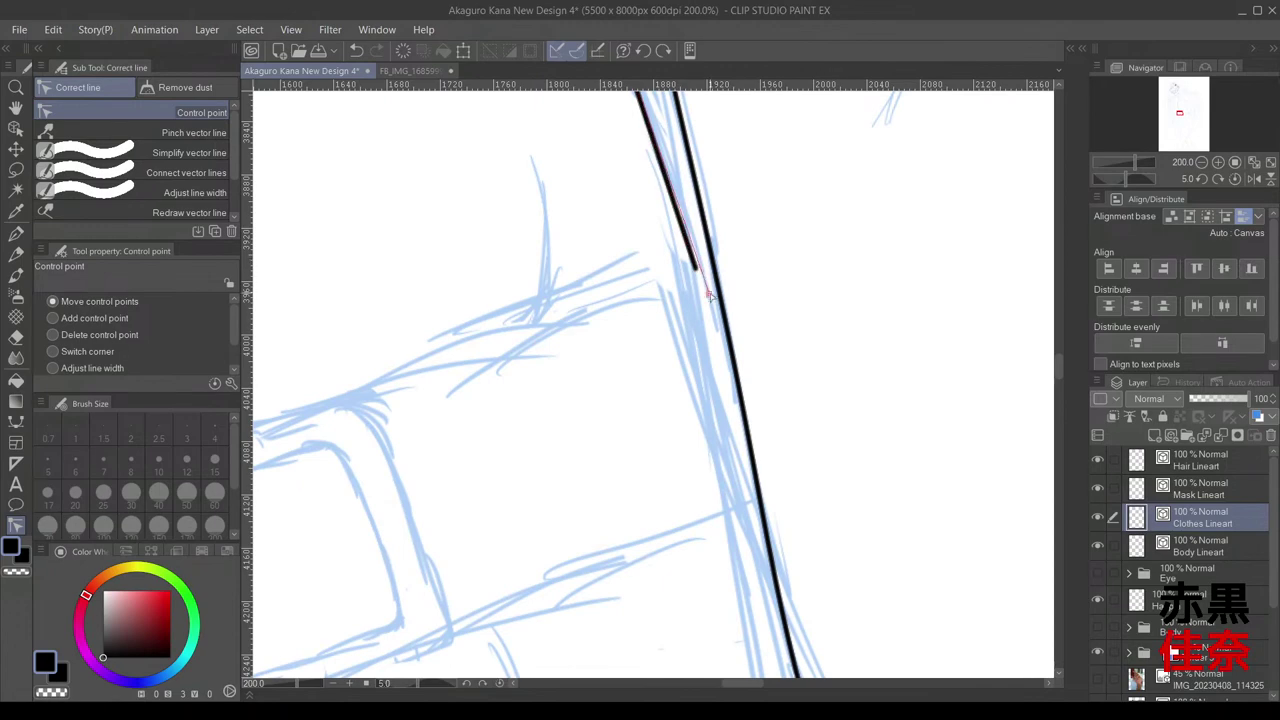
{"action": "left_click_drag", "start_coordinate": [709, 295], "coordinate": [733, 372]}
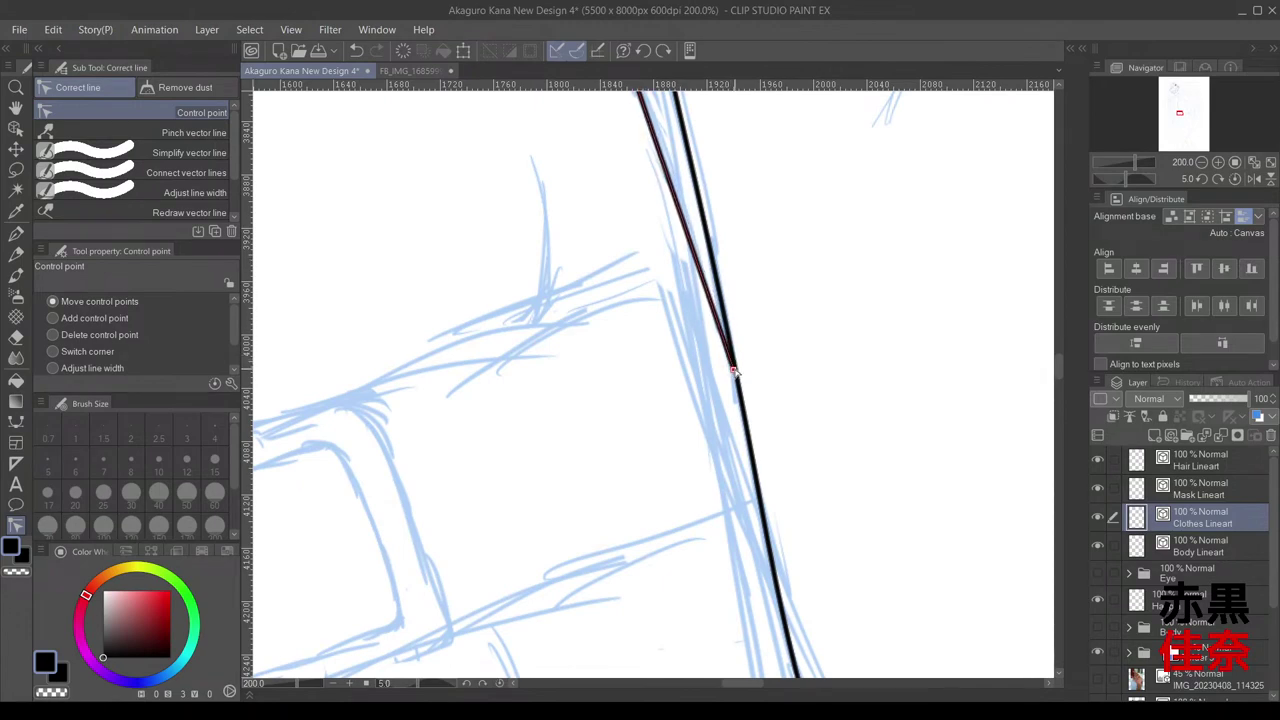
{"action": "scroll", "coordinate": [763, 280], "scroll_direction": "down", "scroll_amount": 4}
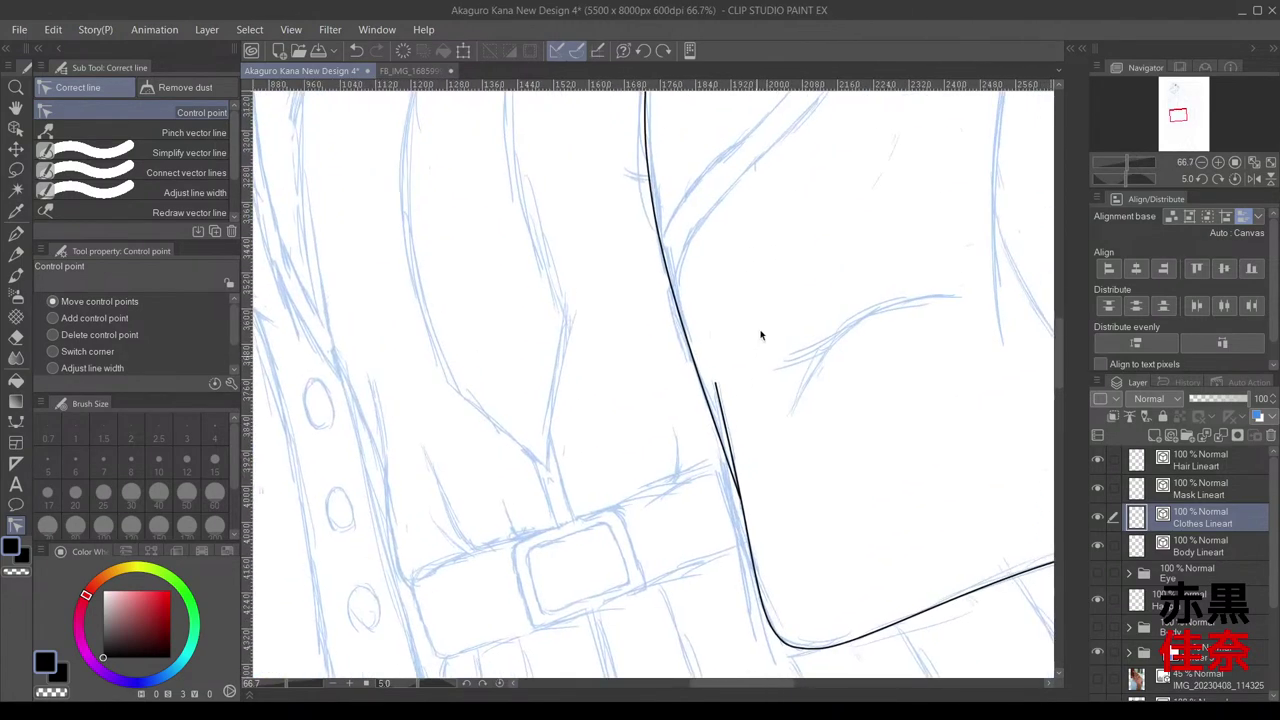
{"action": "scroll", "coordinate": [762, 336], "scroll_direction": "down", "scroll_amount": 1}
{"action": "scroll", "coordinate": [683, 263], "scroll_direction": "up", "scroll_amount": 1}
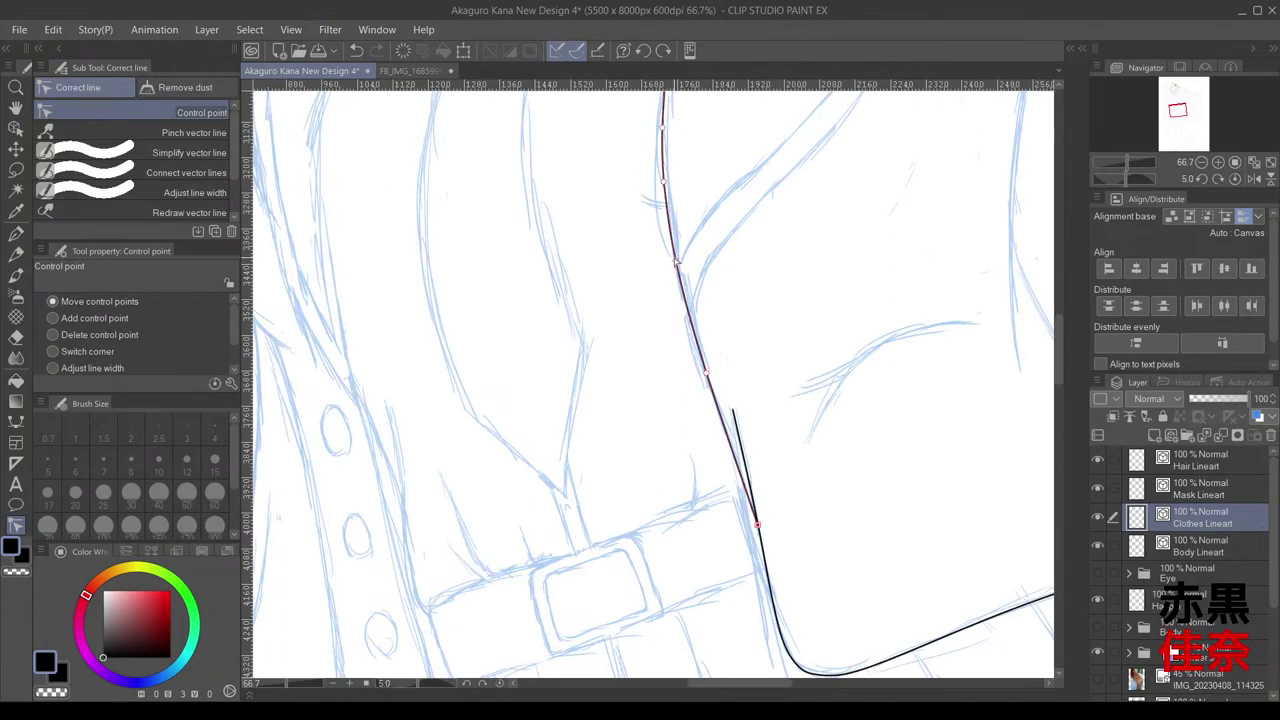
{"action": "scroll", "coordinate": [686, 270], "scroll_direction": "down", "scroll_amount": 3}
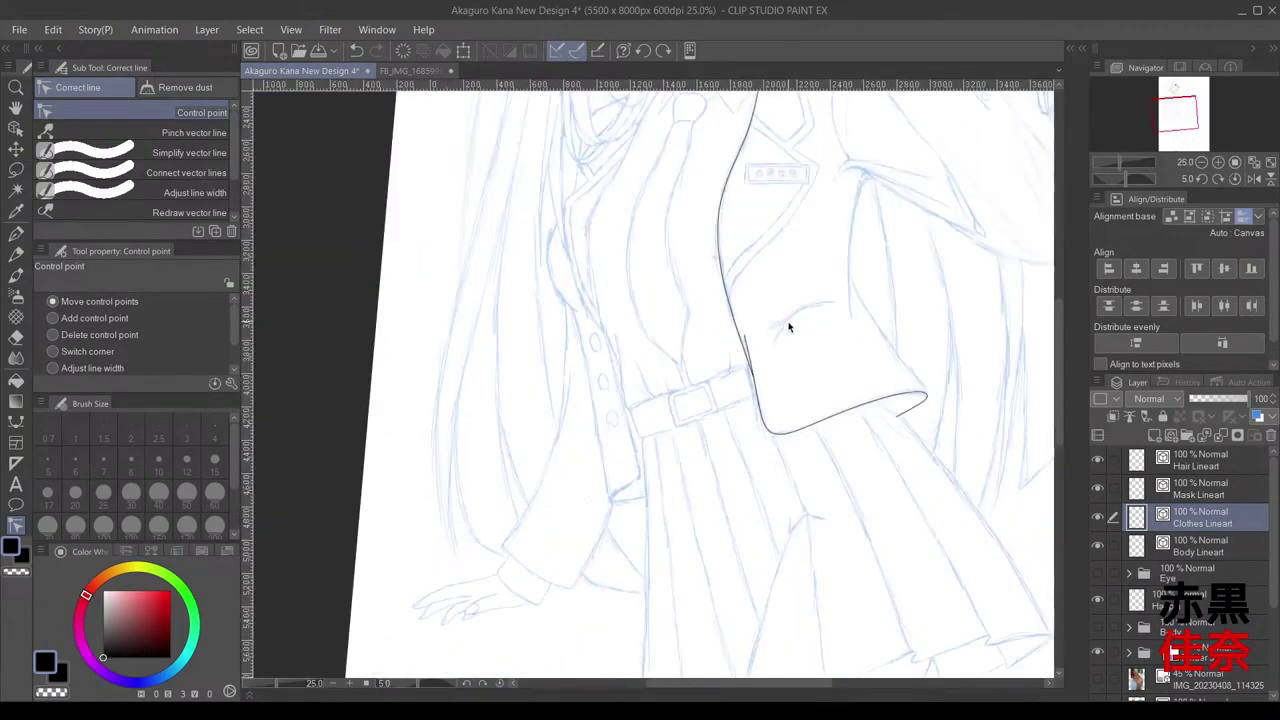
Step: Try to thin the lower end of the jacket front curve where it meets the hem curve
{"action": "scroll", "coordinate": [788, 327], "scroll_direction": "up", "scroll_amount": 4}
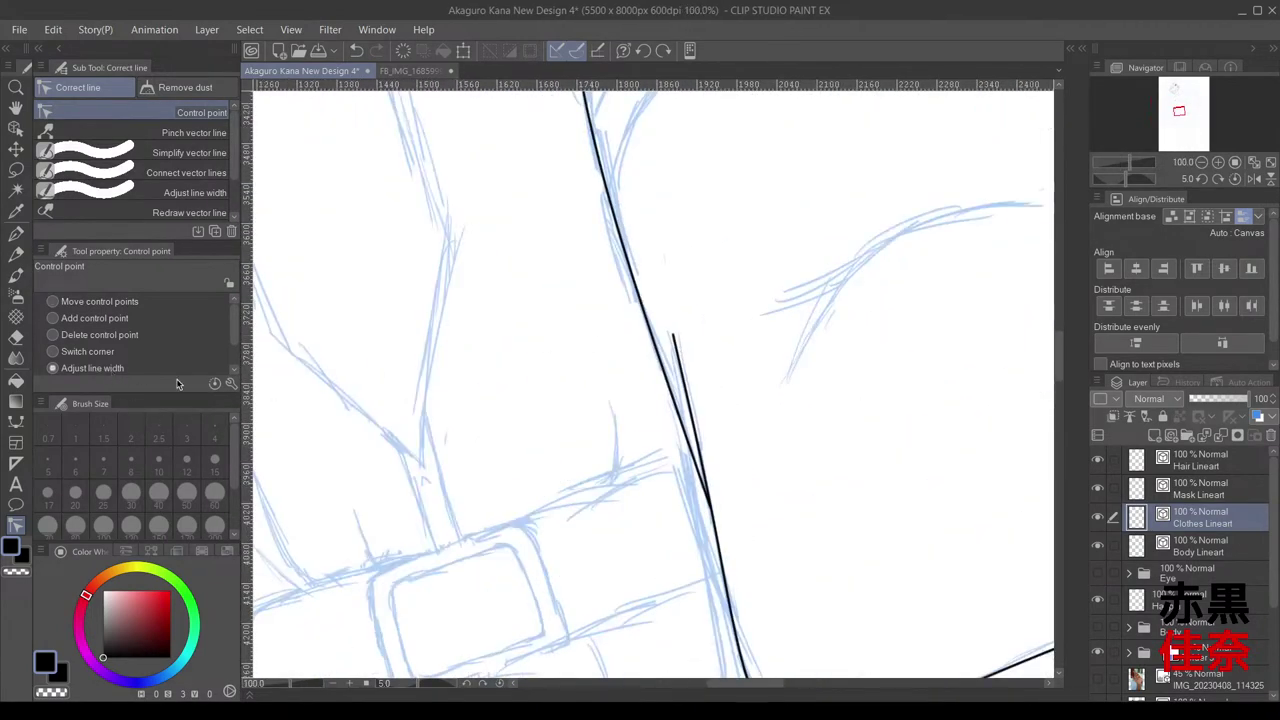
{"action": "scroll", "coordinate": [743, 340], "scroll_direction": "up", "scroll_amount": 1}
{"action": "scroll", "coordinate": [678, 612], "scroll_direction": "up", "scroll_amount": 2}
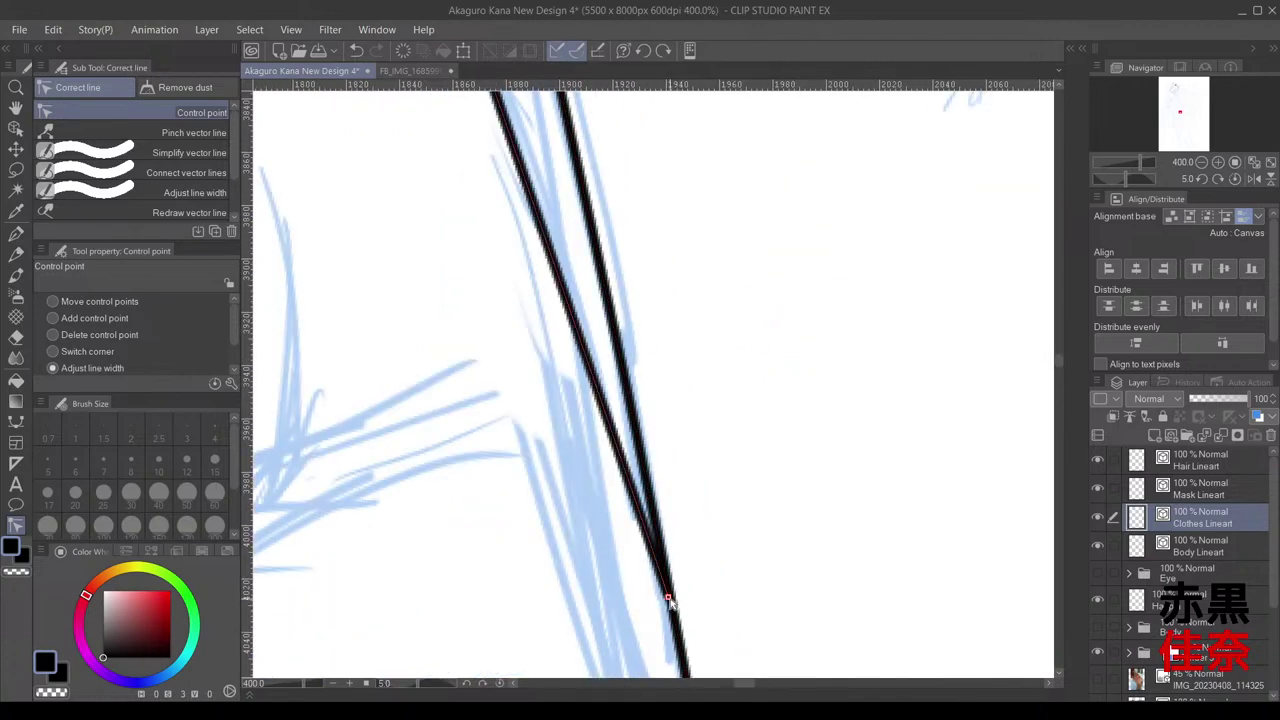
{"action": "key", "text": "ctrl+z"}
{"action": "scroll", "coordinate": [677, 586], "scroll_direction": "up", "scroll_amount": 2}
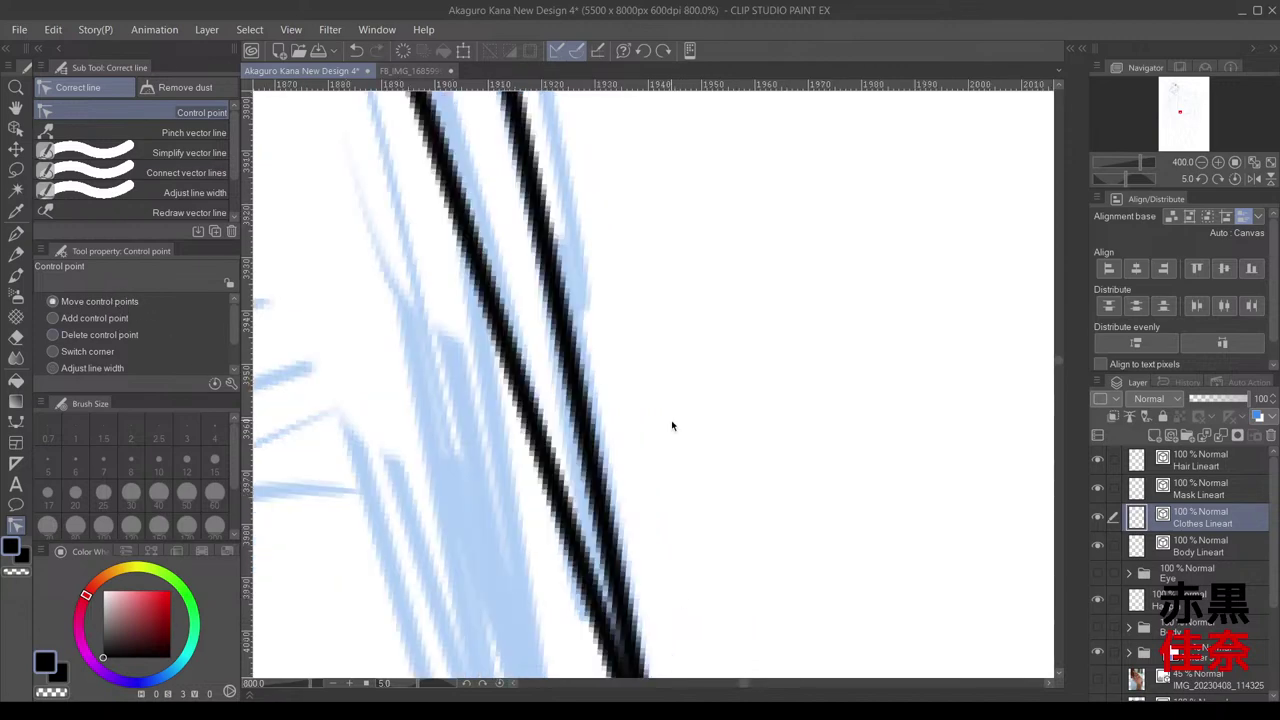
Step: Taper the upper end of the hem curve above the belt by adjusting its line width so it blends into the front edge
{"action": "left_click_drag", "start_coordinate": [634, 249], "coordinate": [722, 565]}
{"action": "scroll", "coordinate": [668, 412], "scroll_direction": "down", "scroll_amount": 4}
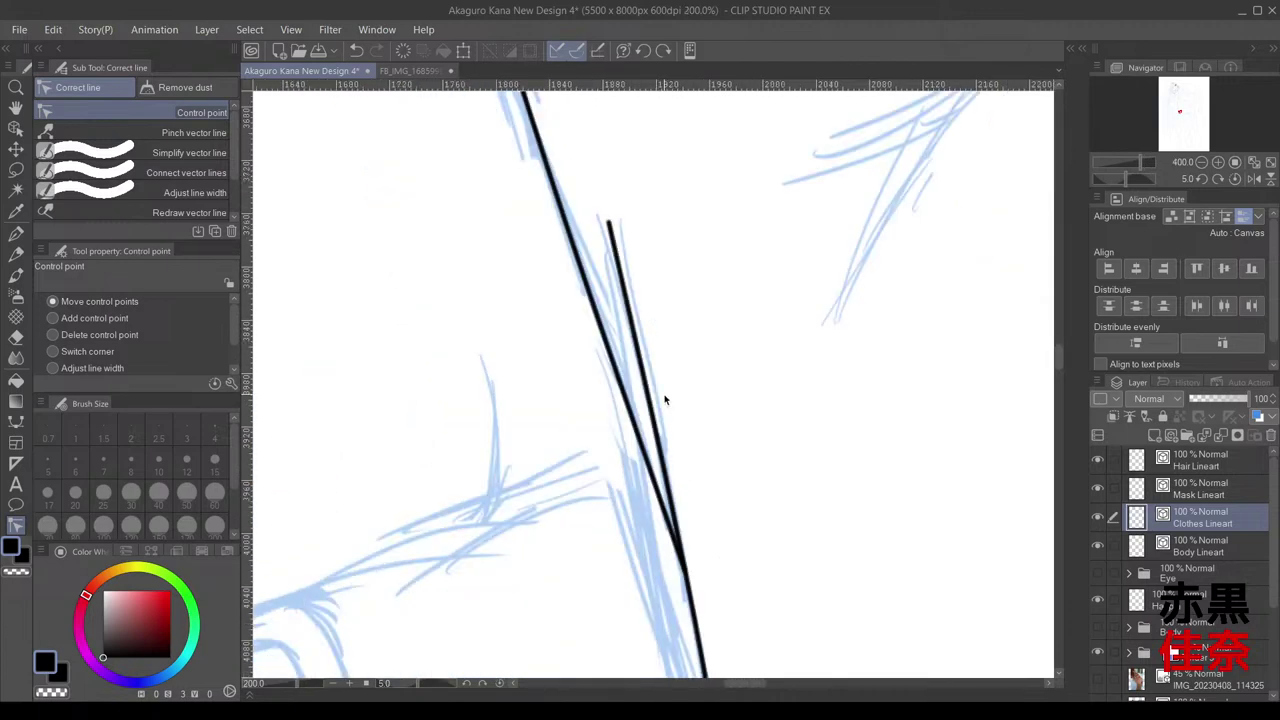
{"action": "left_click_drag", "start_coordinate": [669, 283], "coordinate": [698, 414]}
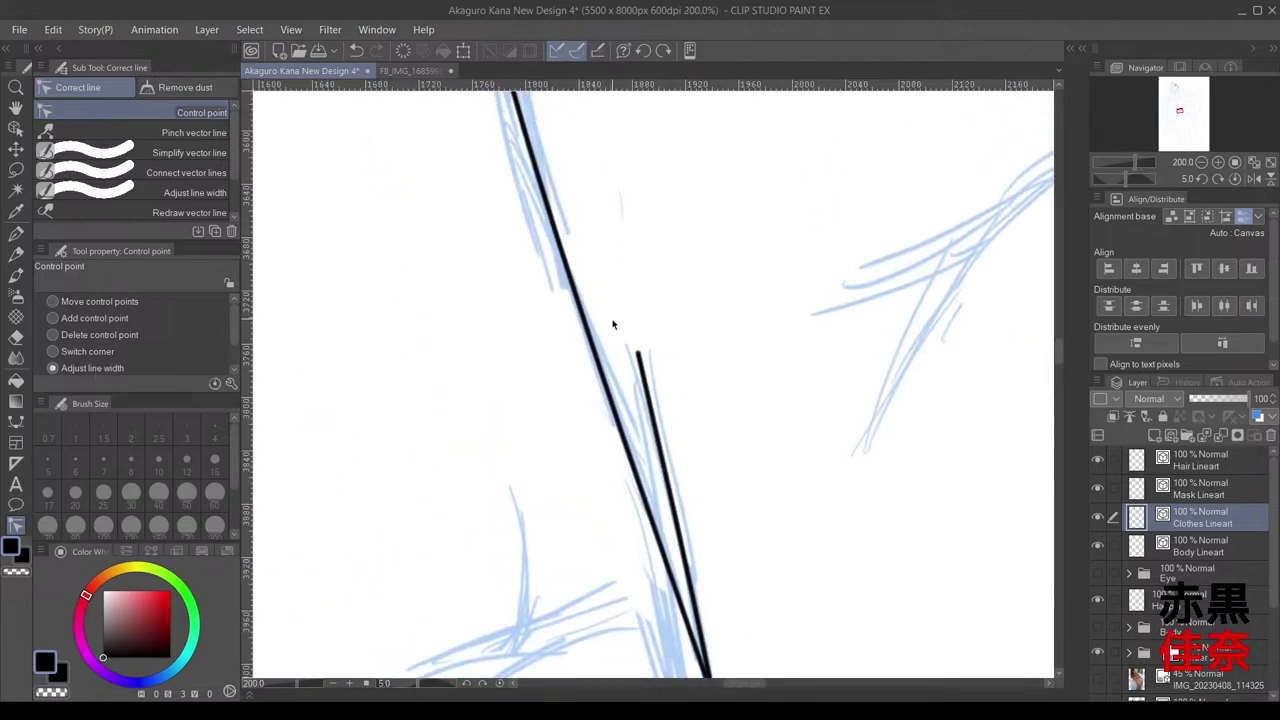
{"action": "left_click_drag", "start_coordinate": [634, 354], "coordinate": [594, 367]}
{"action": "scroll", "coordinate": [721, 441], "scroll_direction": "down", "scroll_amount": 5}
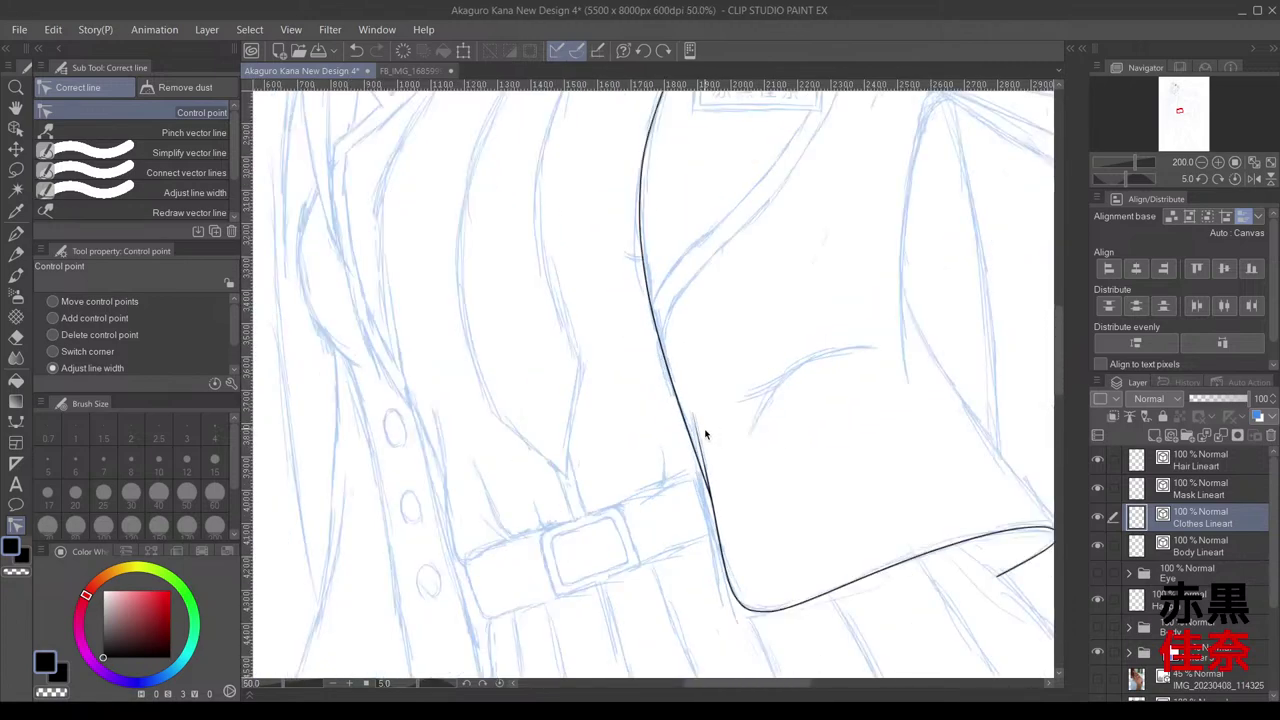
{"action": "left_click_drag", "start_coordinate": [706, 342], "coordinate": [696, 440]}
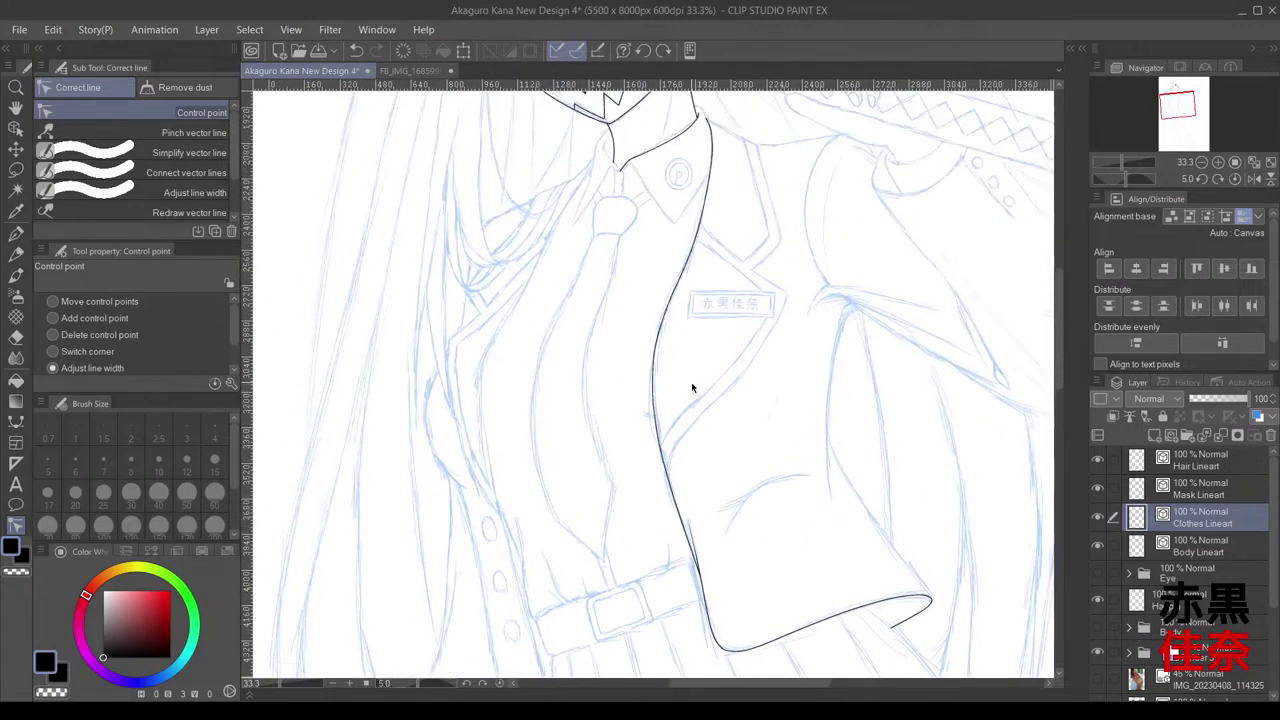
Step: Draw a continuous curve from the neck line over the sketched collar fold, ending at the top of the jacket's front edge
{"action": "scroll", "coordinate": [677, 370], "scroll_direction": "down", "scroll_amount": 4}
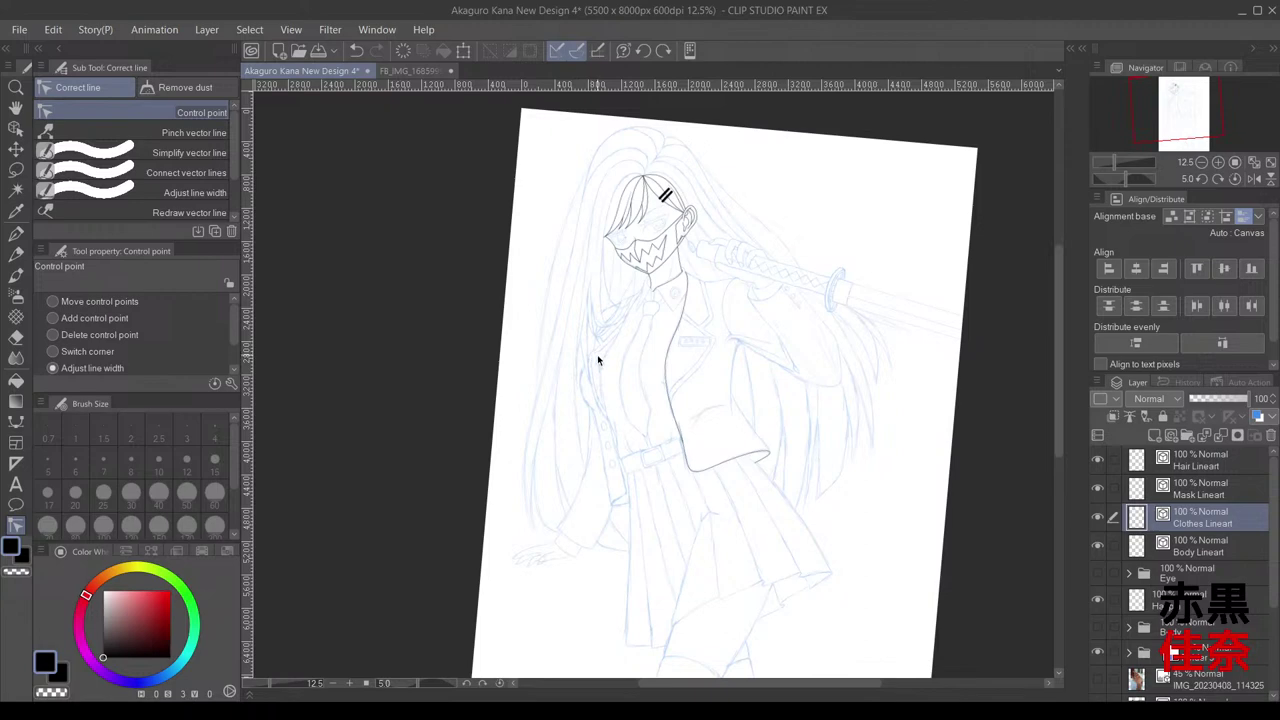
{"action": "scroll", "coordinate": [597, 360], "scroll_direction": "up", "scroll_amount": 4}
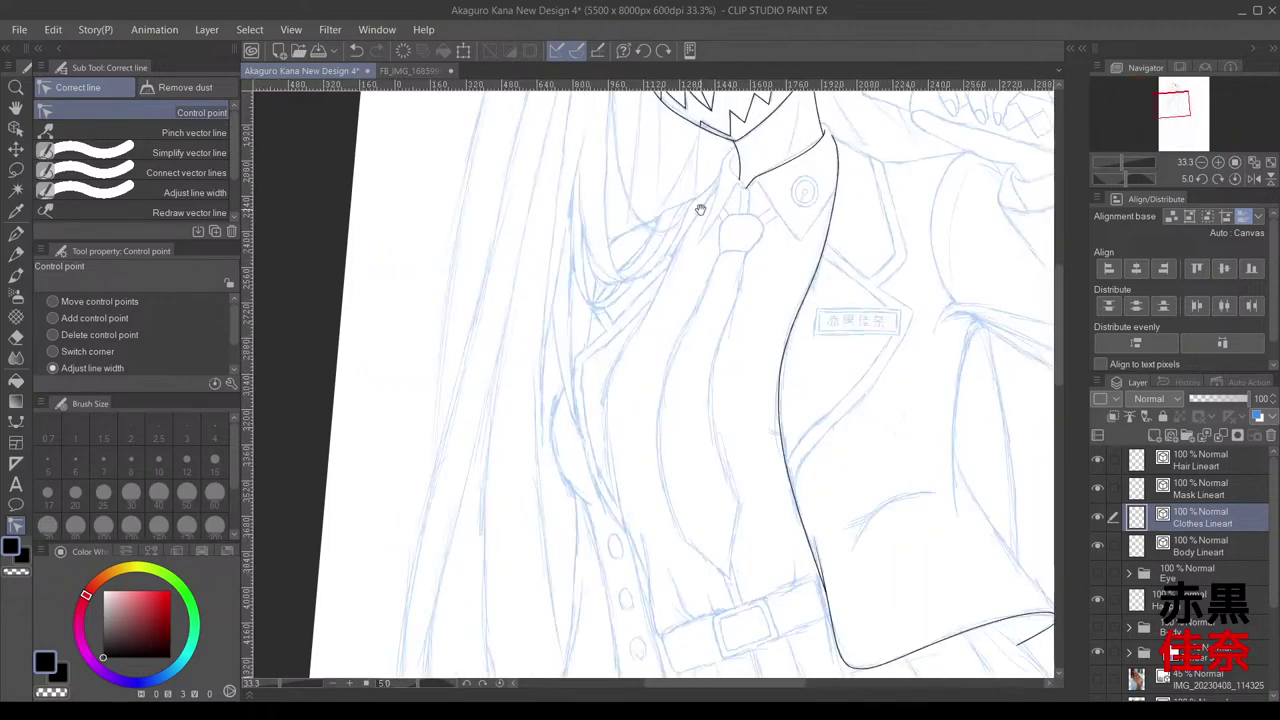
{"action": "left_click_drag", "start_coordinate": [701, 209], "coordinate": [600, 340]}
{"action": "scroll", "coordinate": [651, 287], "scroll_direction": "up", "scroll_amount": 1}
{"action": "scroll", "coordinate": [702, 260], "scroll_direction": "up", "scroll_amount": 4}
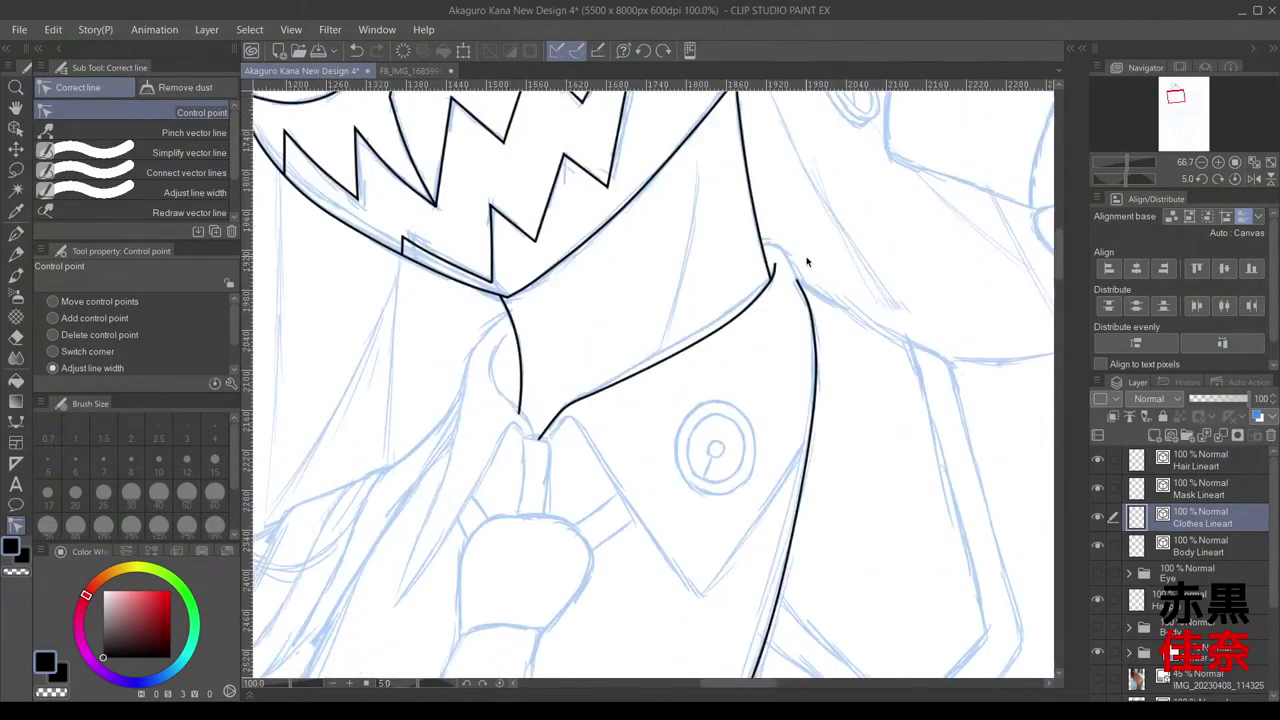
{"action": "left_click", "coordinate": [16, 420]}
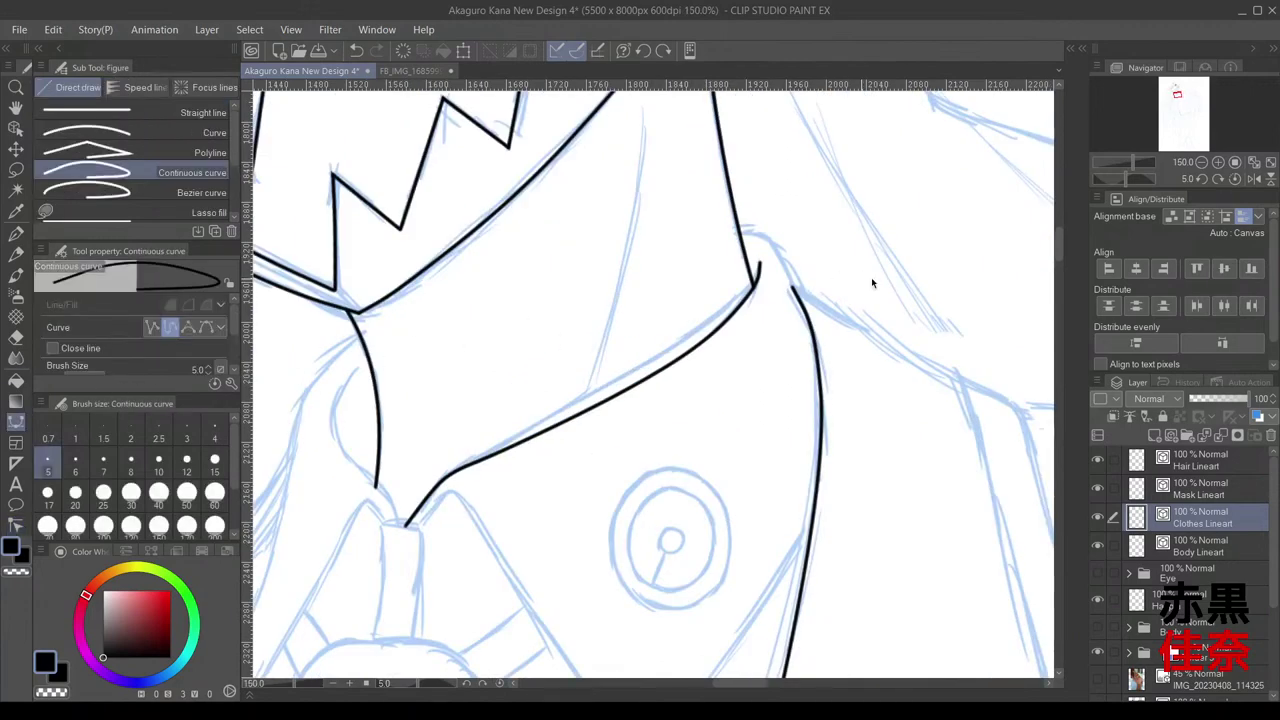
{"action": "scroll", "coordinate": [877, 280], "scroll_direction": "up", "scroll_amount": 3}
{"action": "left_click", "coordinate": [688, 210]}
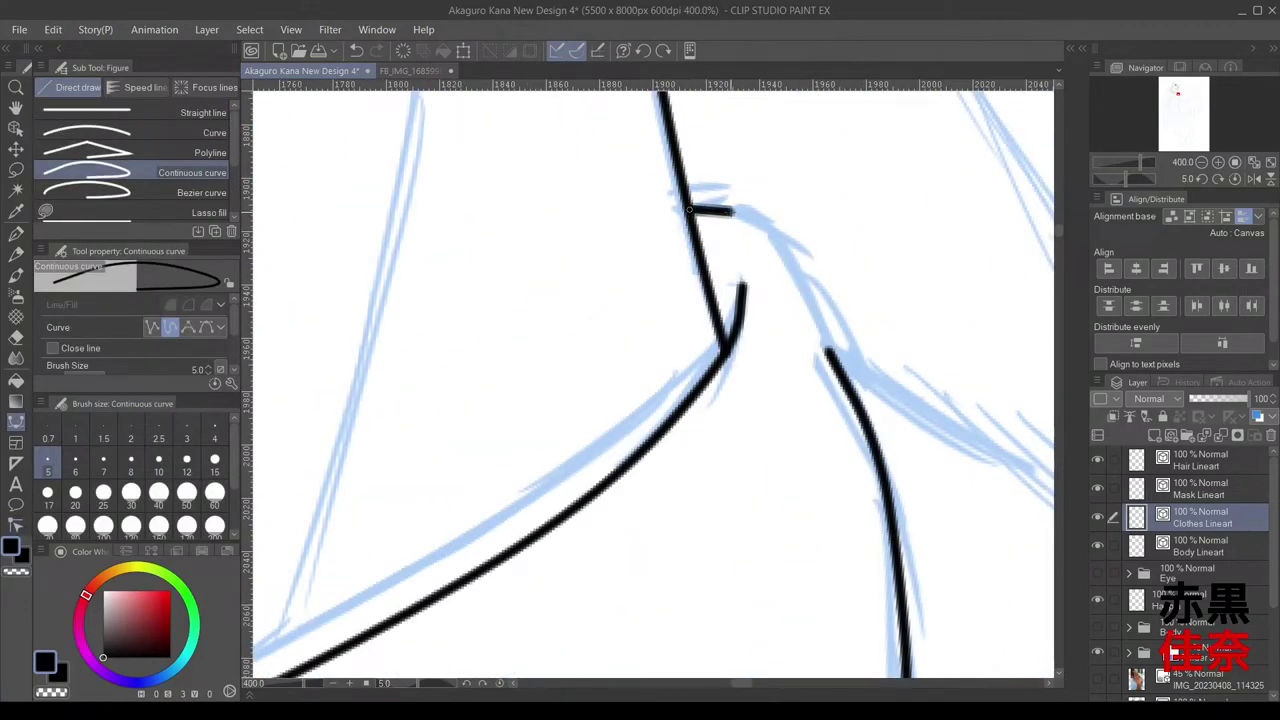
{"action": "left_click", "coordinate": [730, 211]}
{"action": "left_click", "coordinate": [762, 222]}
{"action": "left_click", "coordinate": [791, 263]}
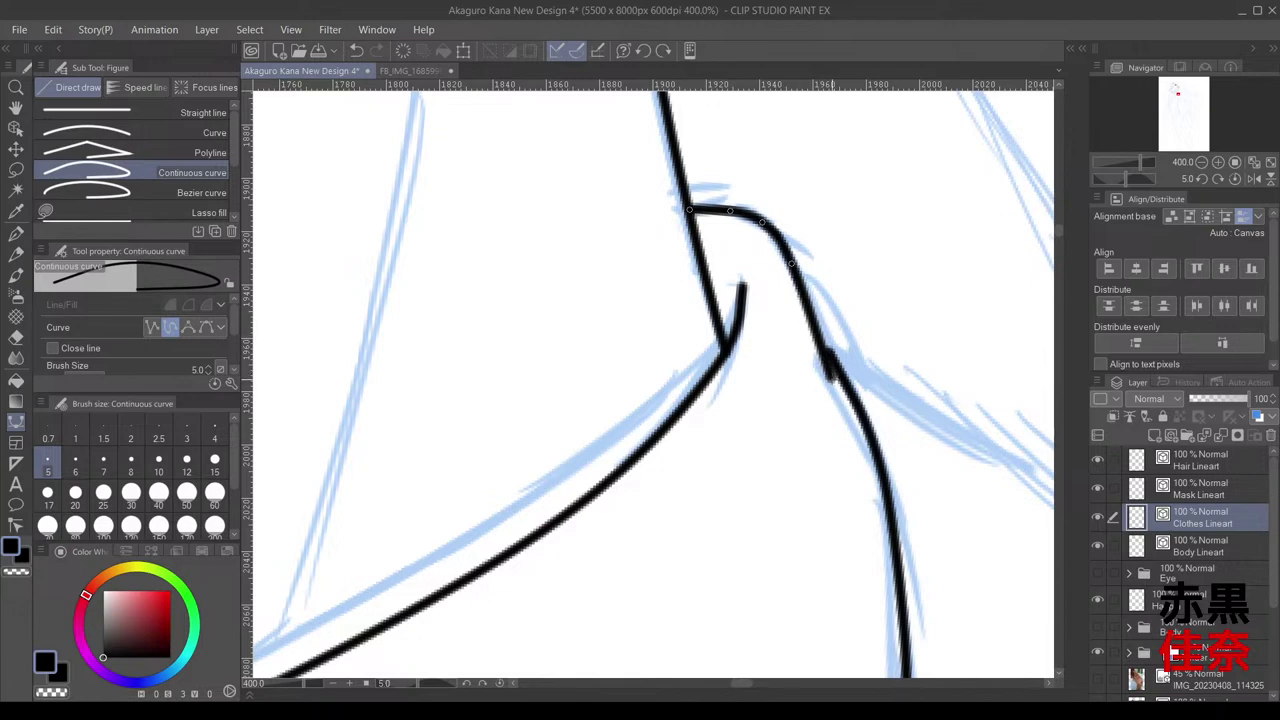
{"action": "double_click", "coordinate": [831, 374]}
Step: Move the front edge's top control point up onto the new collar curve and adjust the collar curve's points
{"action": "left_click", "coordinate": [16, 525]}
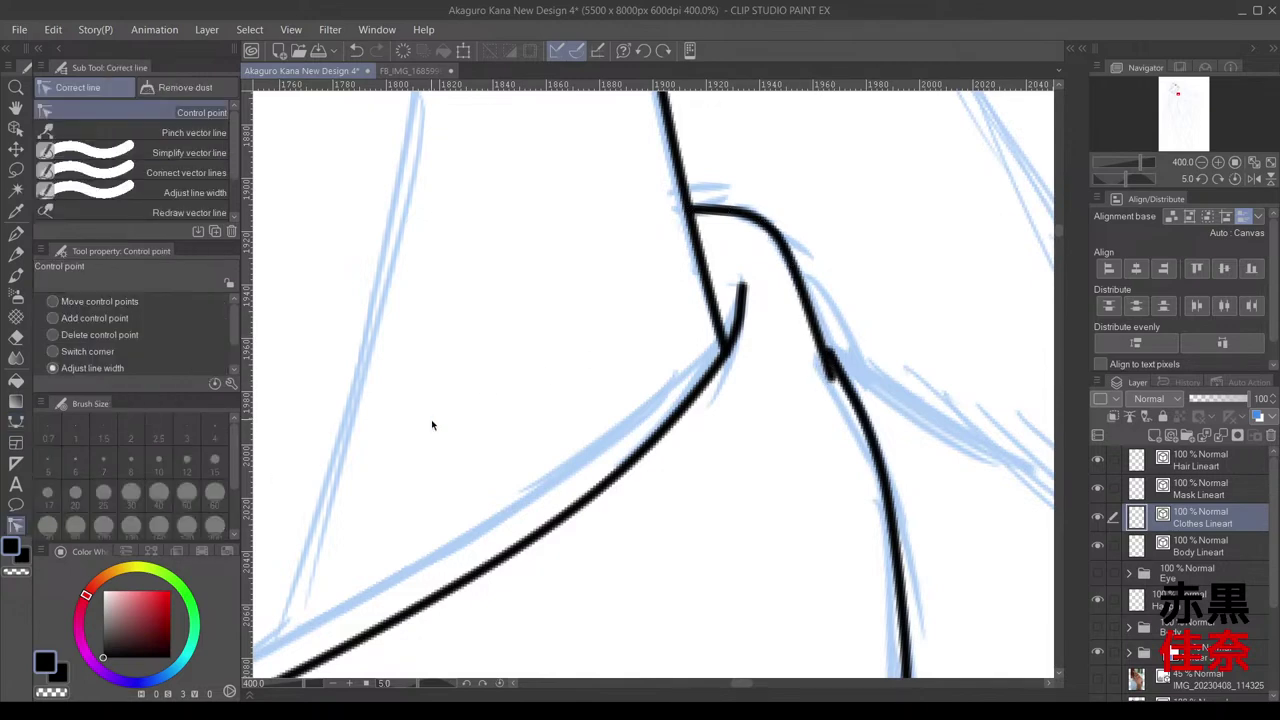
{"action": "left_click_drag", "start_coordinate": [829, 353], "coordinate": [823, 338]}
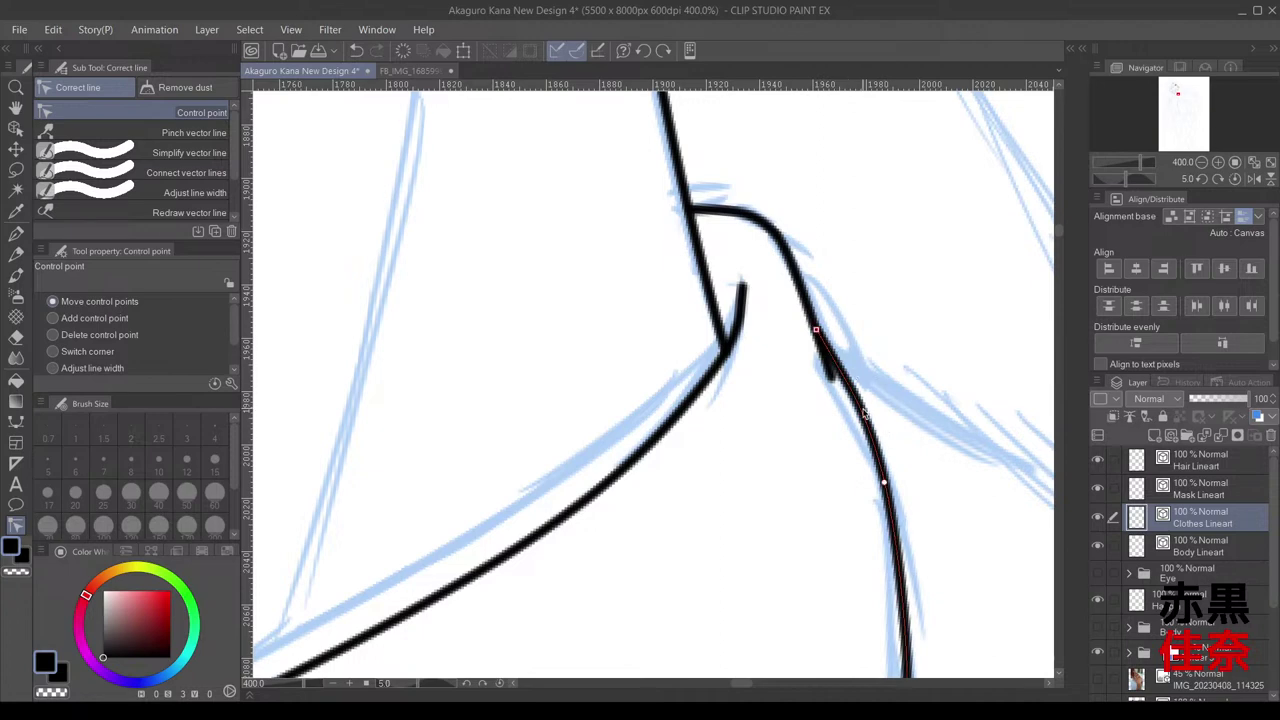
{"action": "left_click_drag", "start_coordinate": [831, 380], "coordinate": [834, 380]}
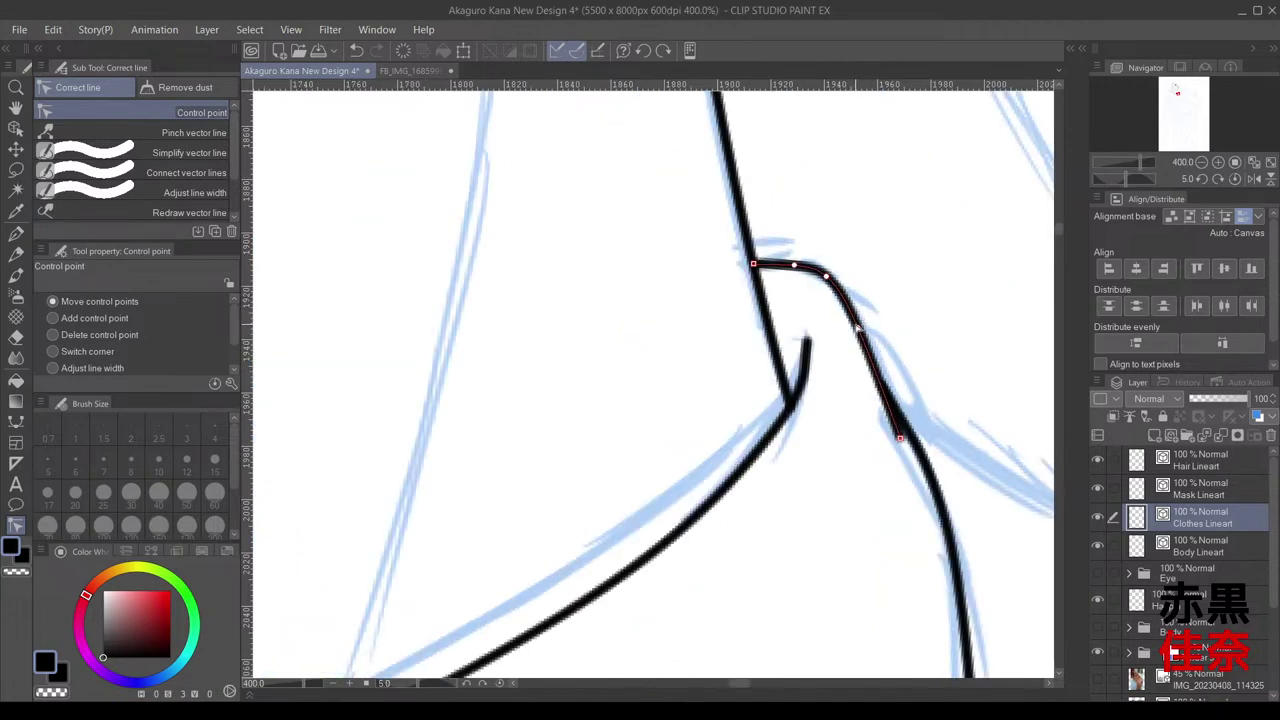
{"action": "left_click_drag", "start_coordinate": [824, 278], "coordinate": [823, 277]}
Step: Adjust the line width at the overlapping ends of the collar curve and jacket front edge to thin their join
{"action": "scroll", "coordinate": [809, 329], "scroll_direction": "down", "scroll_amount": 5}
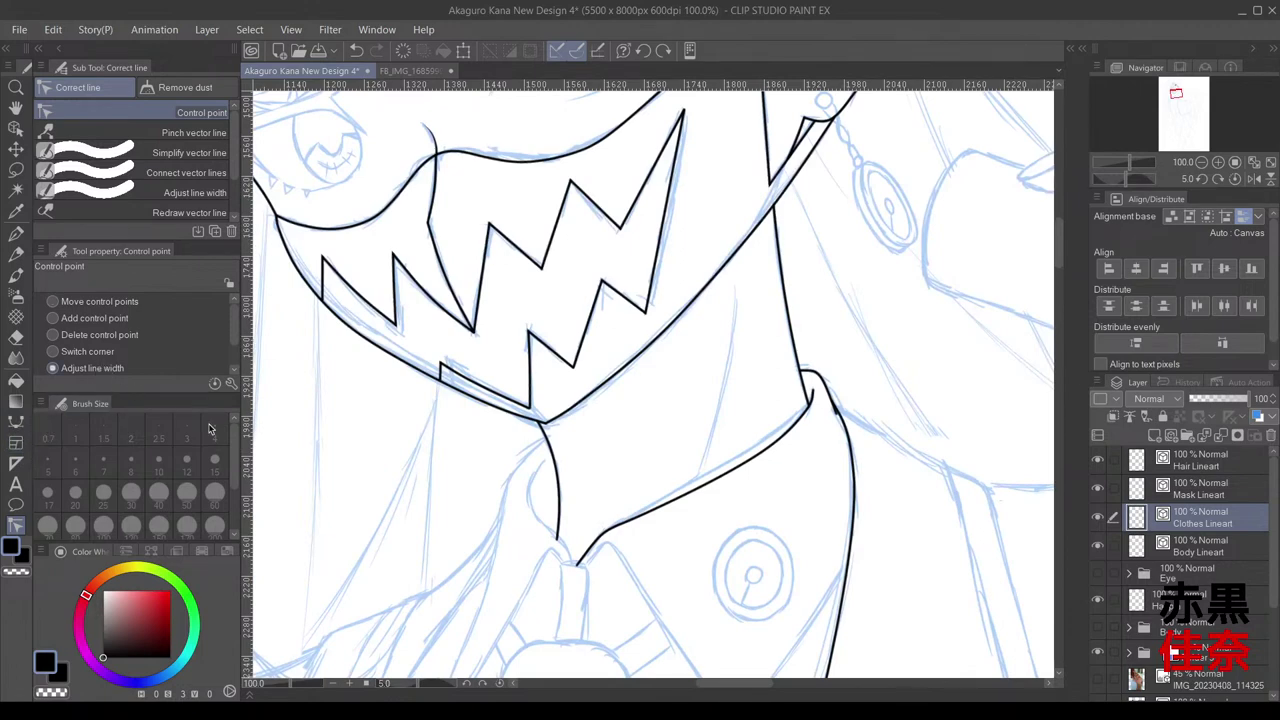
{"action": "scroll", "coordinate": [746, 450], "scroll_direction": "up", "scroll_amount": 6}
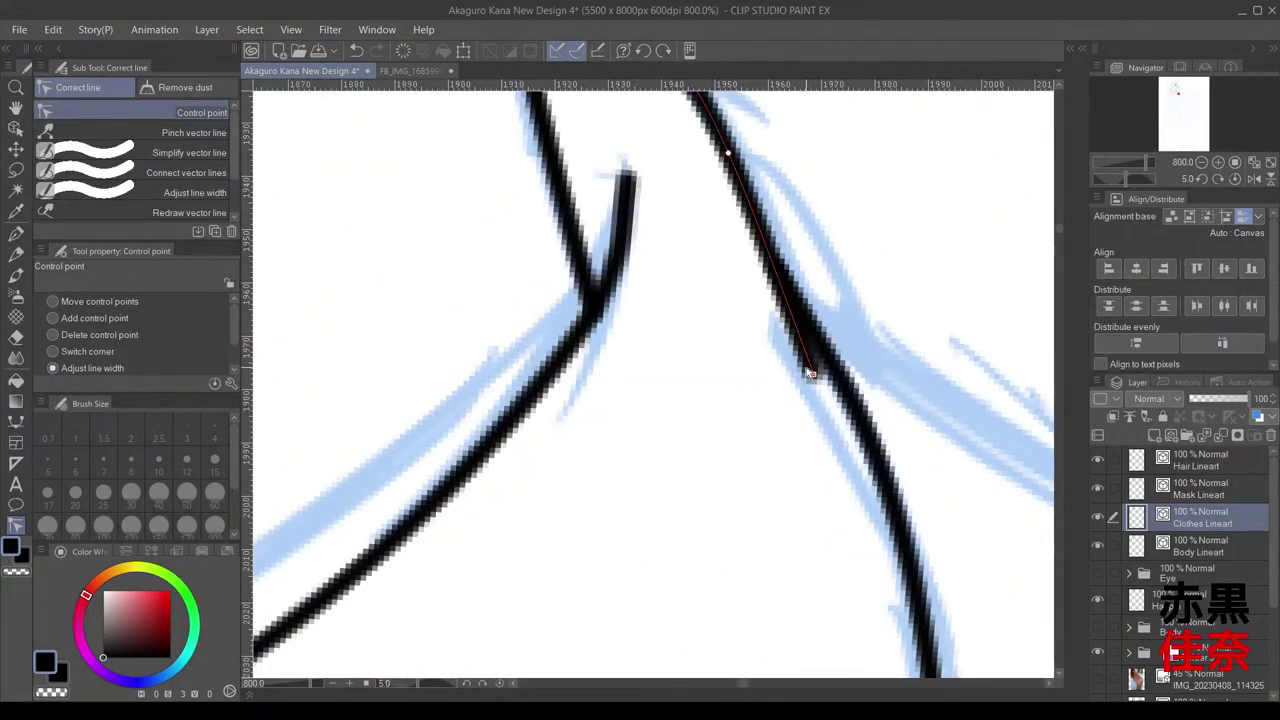
{"action": "left_click_drag", "start_coordinate": [810, 373], "coordinate": [783, 377]}
{"action": "scroll", "coordinate": [901, 383], "scroll_direction": "down", "scroll_amount": 2}
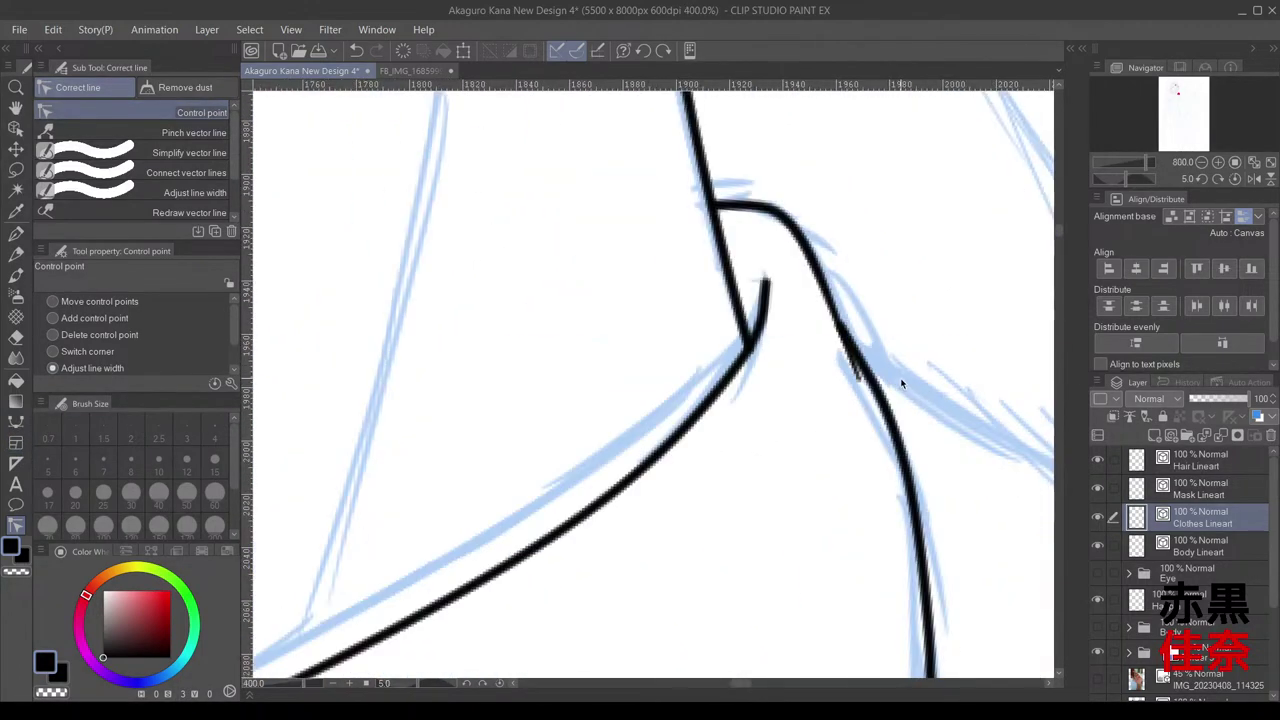
{"action": "scroll", "coordinate": [900, 383], "scroll_direction": "down", "scroll_amount": 1}
{"action": "left_click_drag", "start_coordinate": [895, 379], "coordinate": [915, 439]}
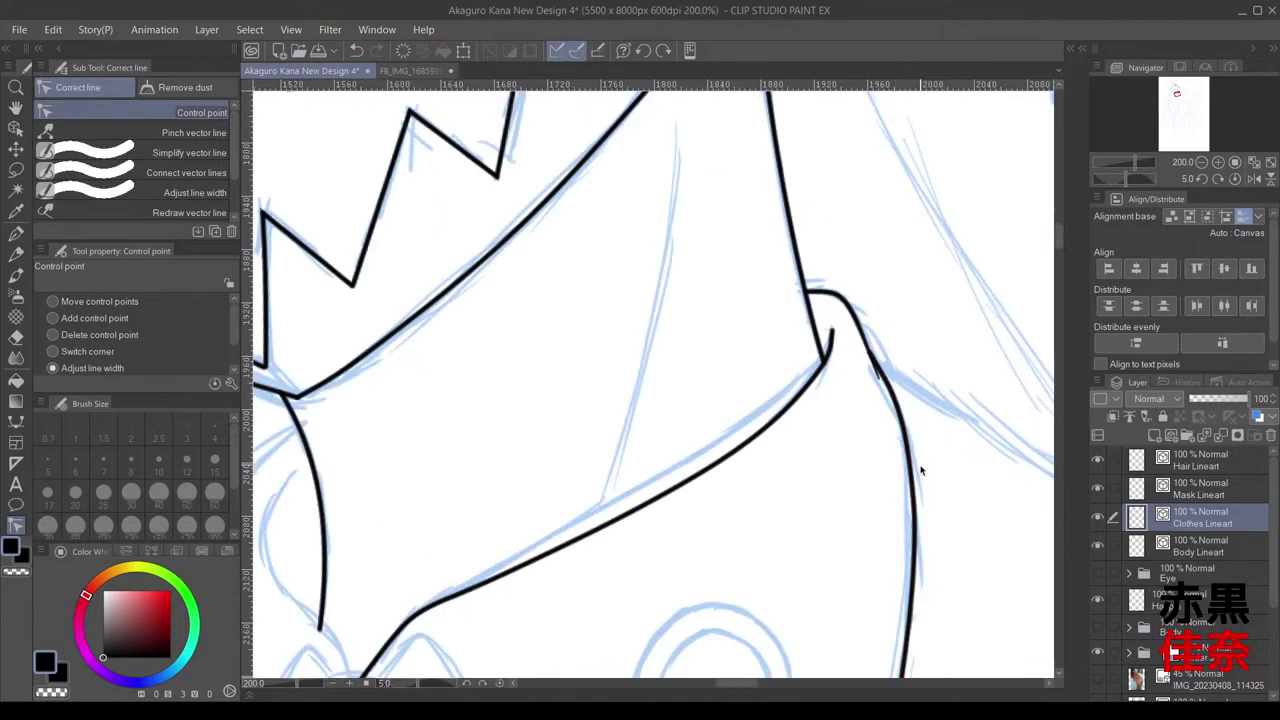
{"action": "scroll", "coordinate": [920, 470], "scroll_direction": "up", "scroll_amount": 1}
{"action": "left_click_drag", "start_coordinate": [863, 363], "coordinate": [892, 380]}
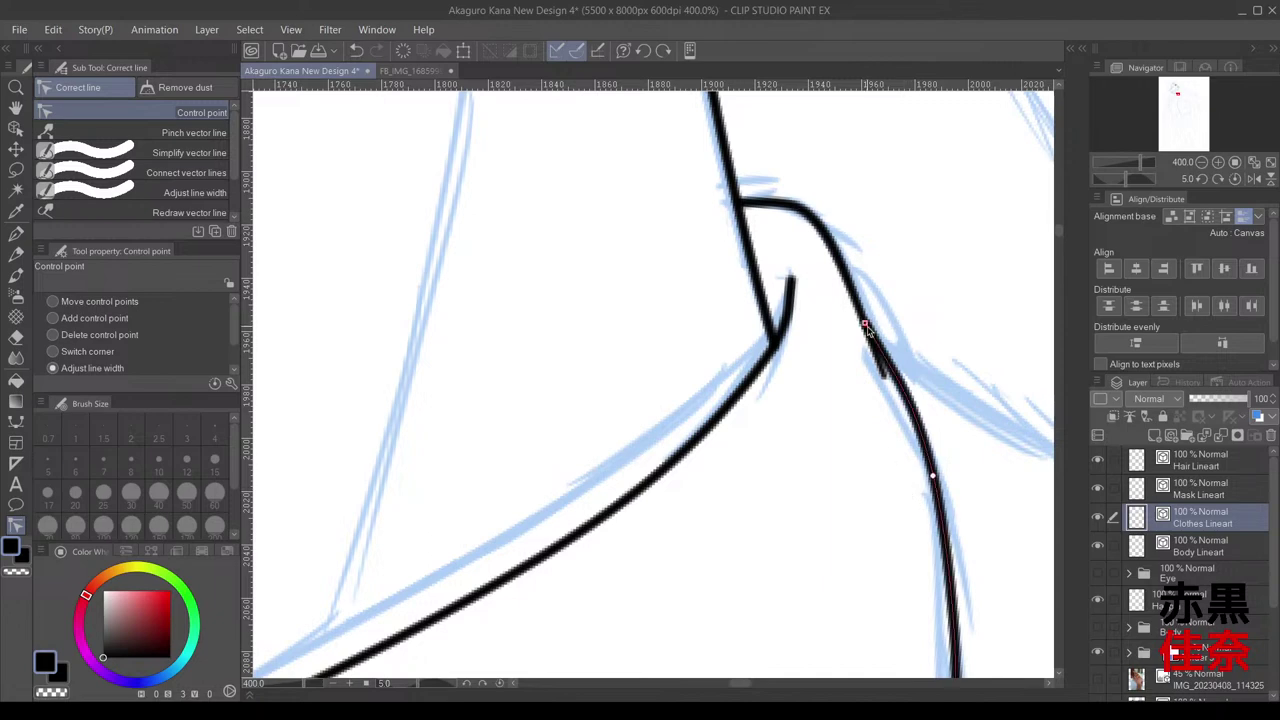
{"action": "left_click_drag", "start_coordinate": [866, 328], "coordinate": [862, 336]}
{"action": "scroll", "coordinate": [851, 497], "scroll_direction": "down", "scroll_amount": 3}
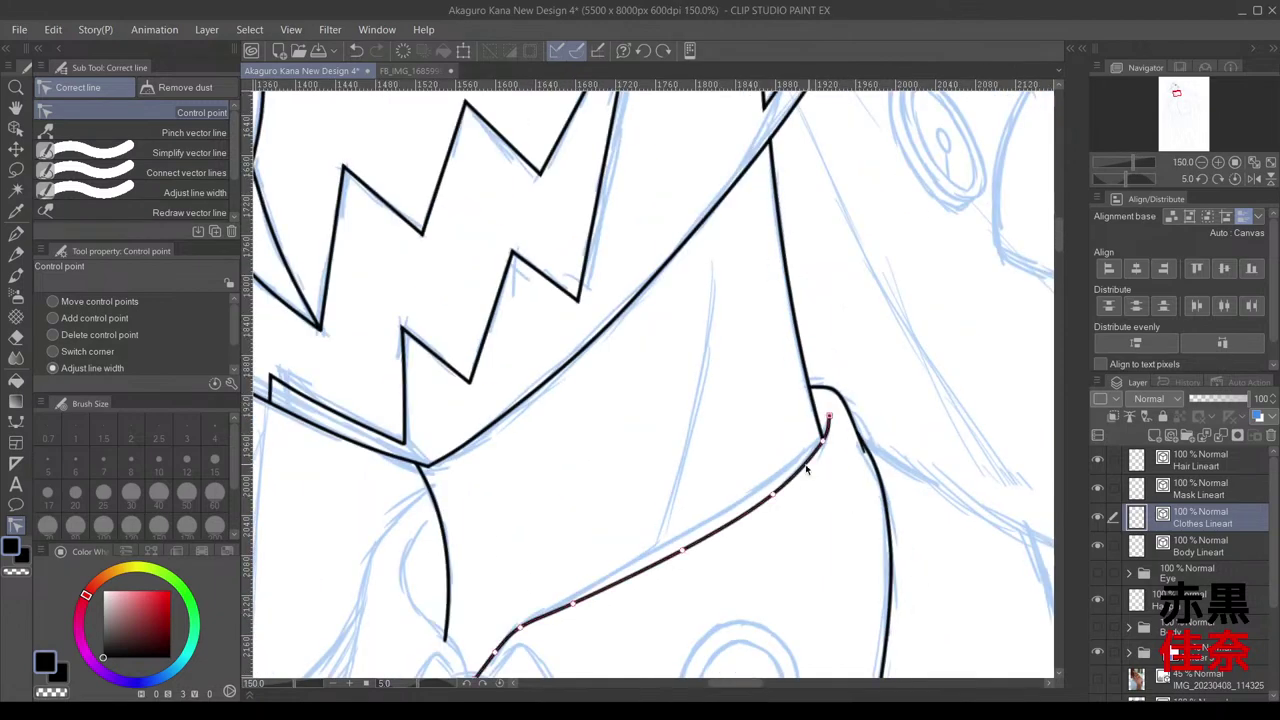
Step: Fine-tune the control points where the collar curve runs into the jacket's front edge to smooth the transition
{"action": "left_click", "coordinate": [95, 304]}
{"action": "scroll", "coordinate": [520, 368], "scroll_direction": "up", "scroll_amount": 1}
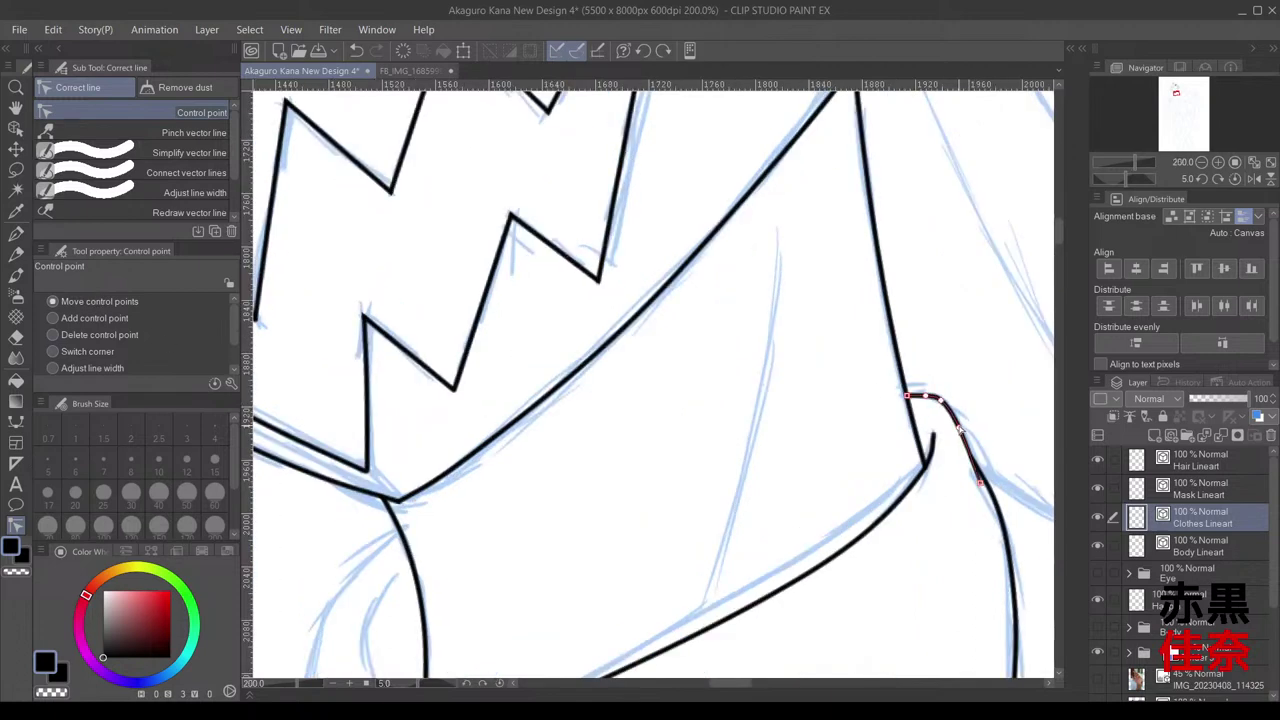
{"action": "left_click_drag", "start_coordinate": [959, 428], "coordinate": [957, 428]}
{"action": "scroll", "coordinate": [1009, 481], "scroll_direction": "up", "scroll_amount": 4}
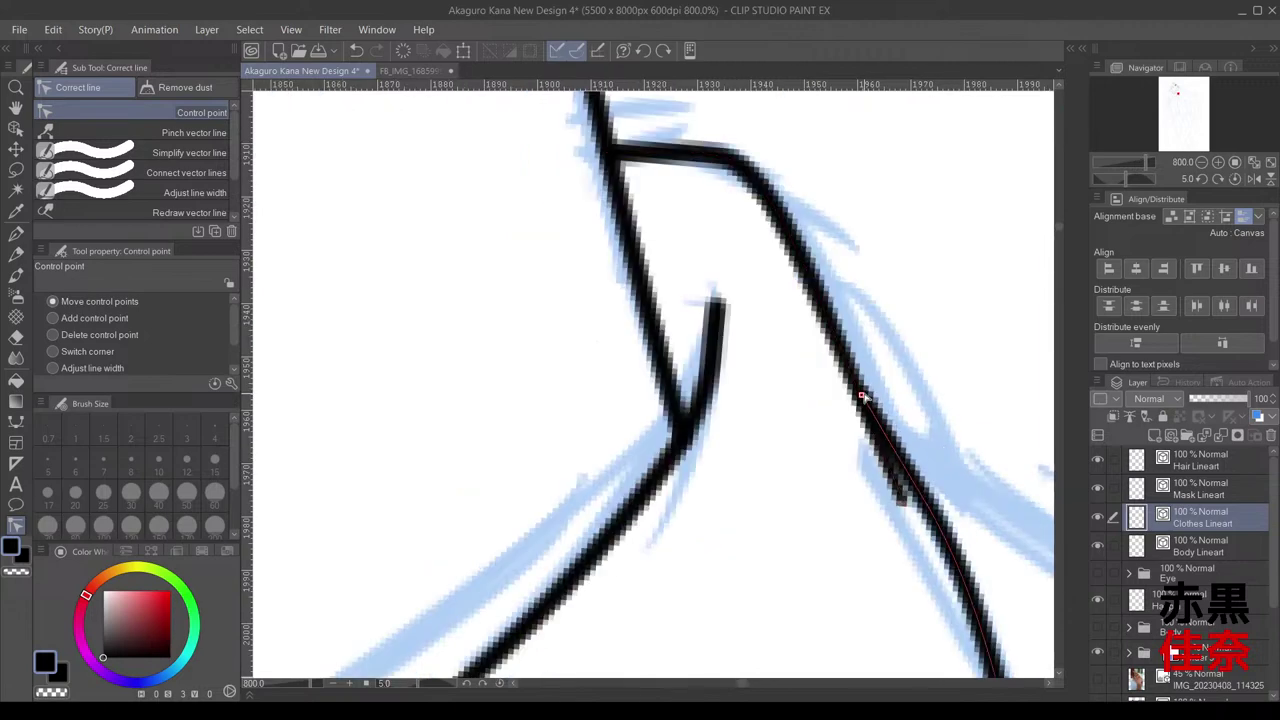
{"action": "scroll", "coordinate": [941, 508], "scroll_direction": "down", "scroll_amount": 5}
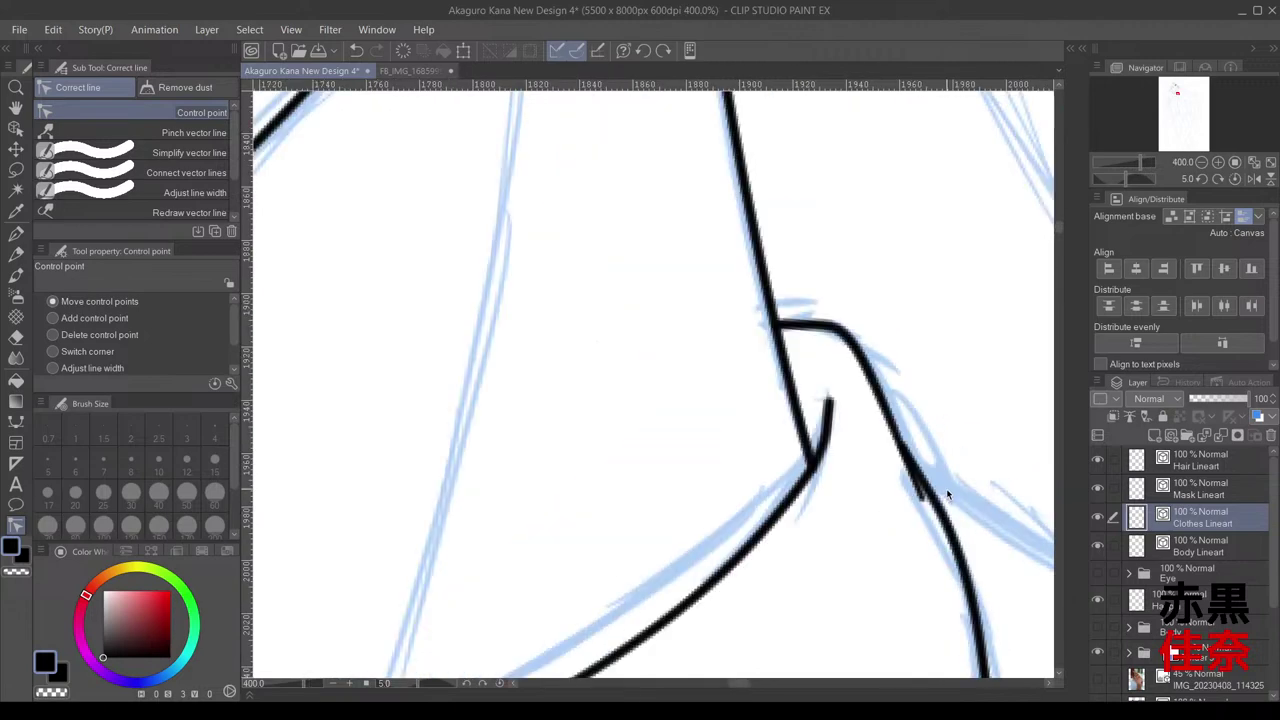
Step: Examine the inked collar and jacket front edge against the sketched collar points, tie and lapels
{"action": "scroll", "coordinate": [936, 465], "scroll_direction": "up", "scroll_amount": 3}
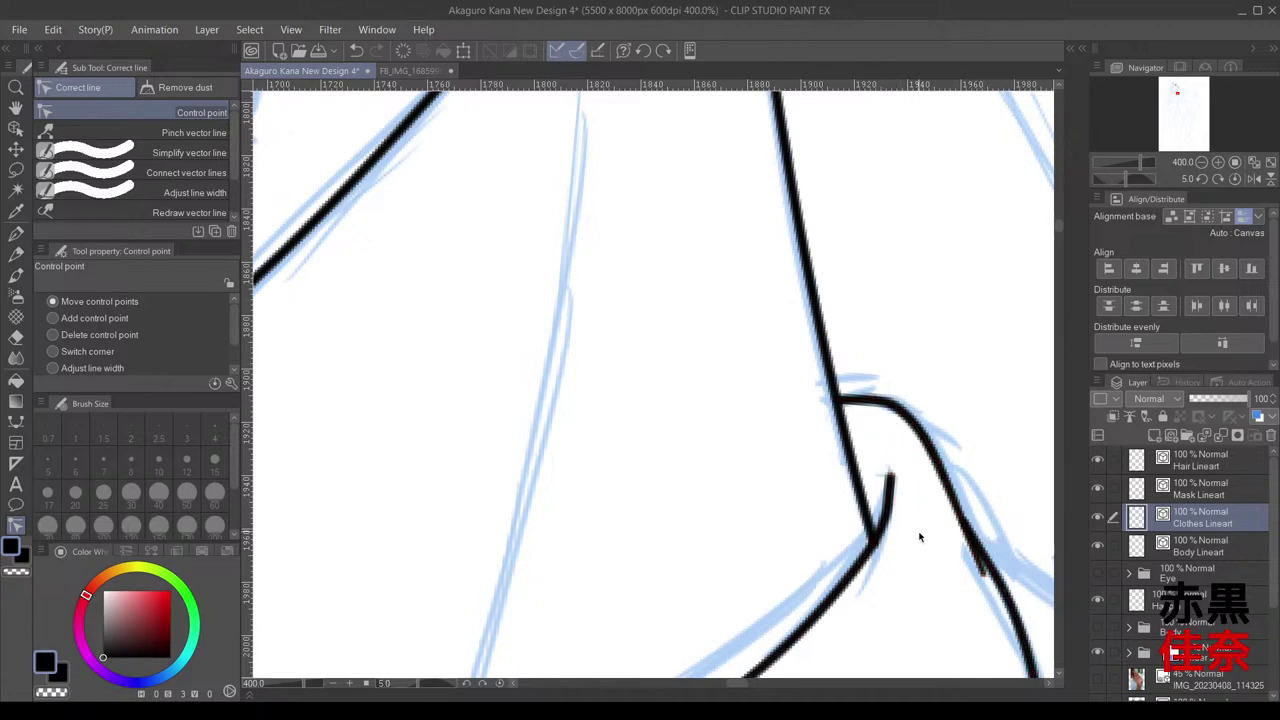
{"action": "scroll", "coordinate": [931, 549], "scroll_direction": "down", "scroll_amount": 3}
{"action": "scroll", "coordinate": [932, 551], "scroll_direction": "down", "scroll_amount": 1}
{"action": "left_click_drag", "start_coordinate": [971, 494], "coordinate": [931, 329]}
{"action": "scroll", "coordinate": [981, 453], "scroll_direction": "down", "scroll_amount": 2}
{"action": "left_click_drag", "start_coordinate": [891, 501], "coordinate": [889, 414]}
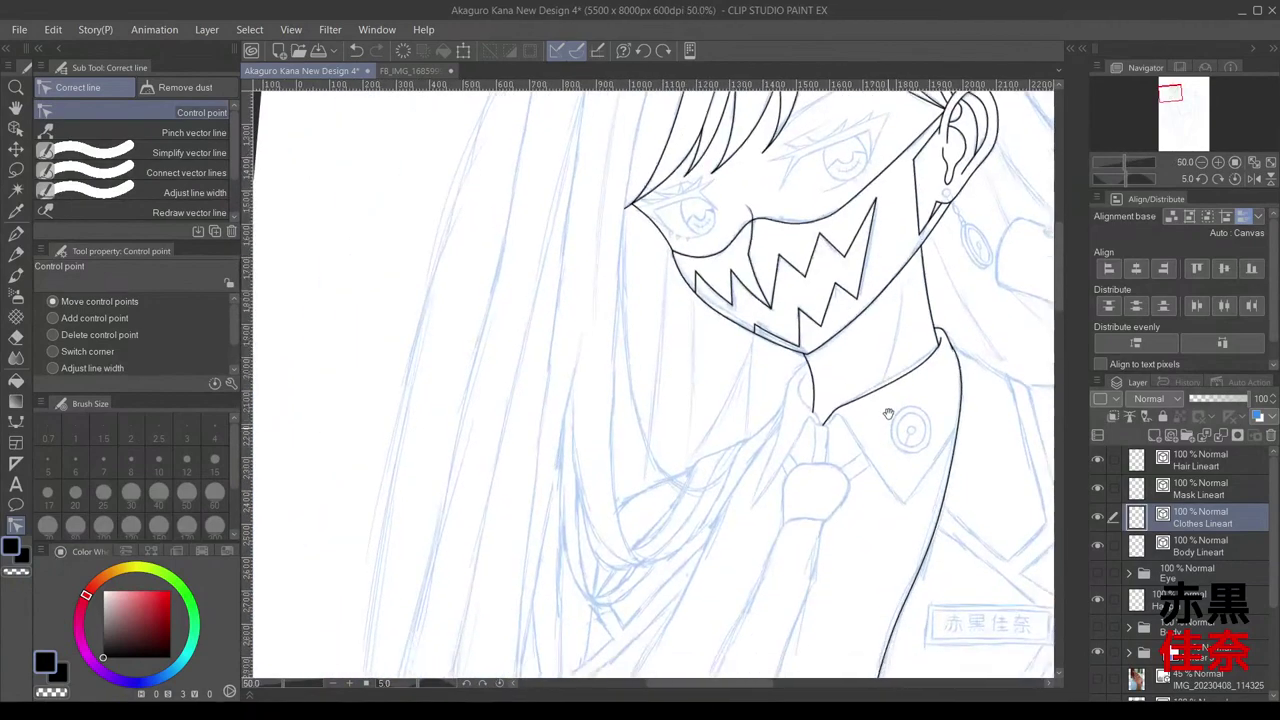
{"action": "left_click_drag", "start_coordinate": [906, 469], "coordinate": [908, 418]}
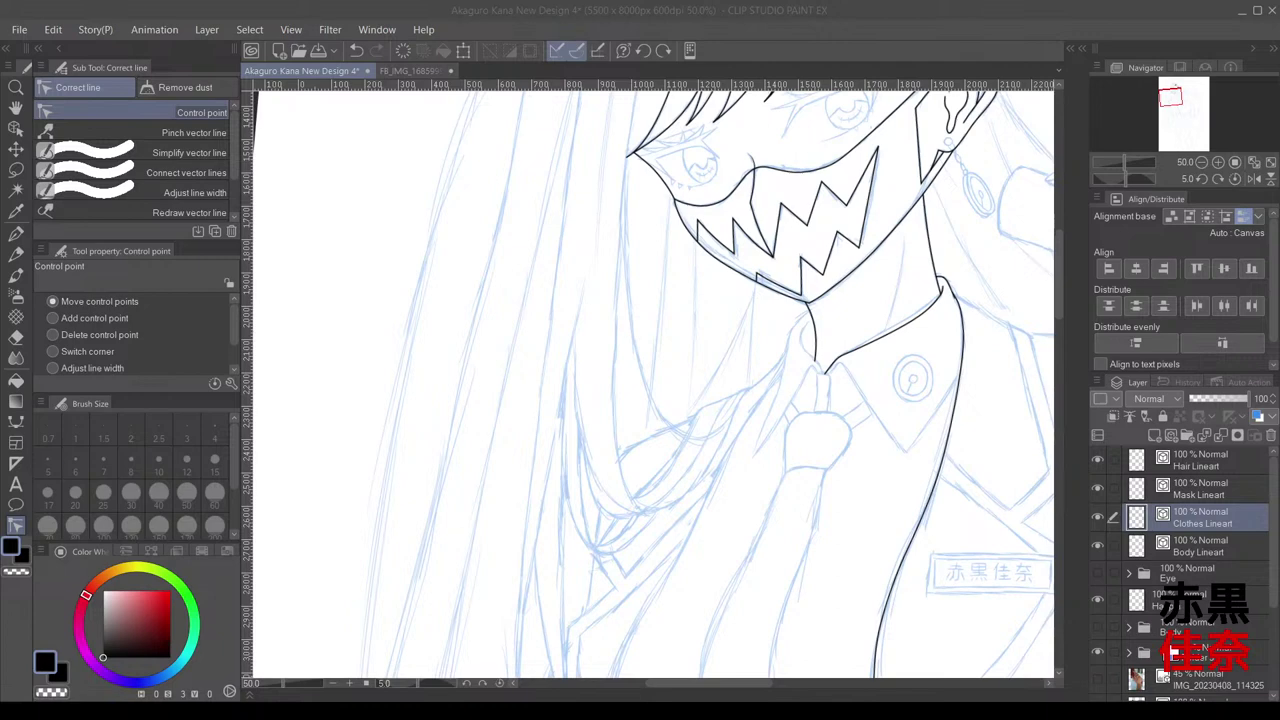
{"action": "left_click", "coordinate": [735, 680]}
{"action": "left_click", "coordinate": [1016, 469]}
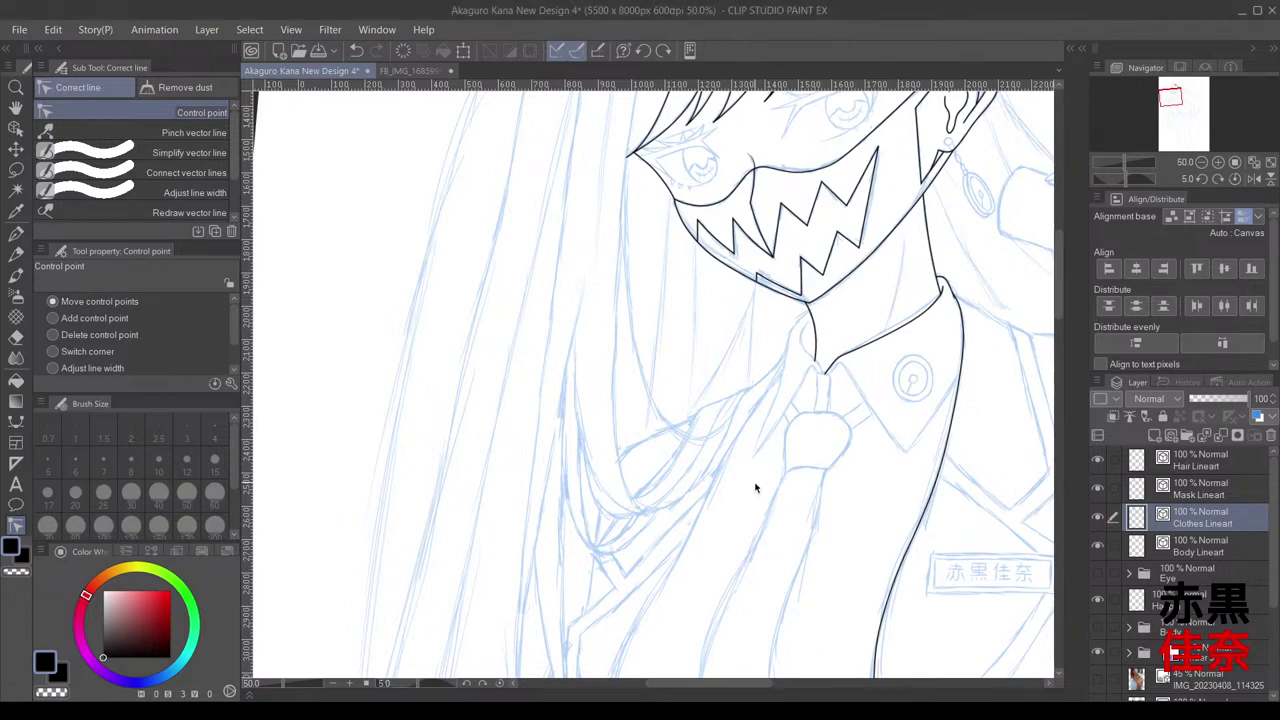
{"action": "mouse_move", "coordinate": [757, 486]}
{"action": "left_mouse_down"}
{"action": "mouse_move", "coordinate": [534, 517]}
{"action": "mouse_move", "coordinate": [517, 454]}
{"action": "left_mouse_up"}
{"action": "scroll", "coordinate": [517, 454], "scroll_direction": "up", "scroll_amount": 4}
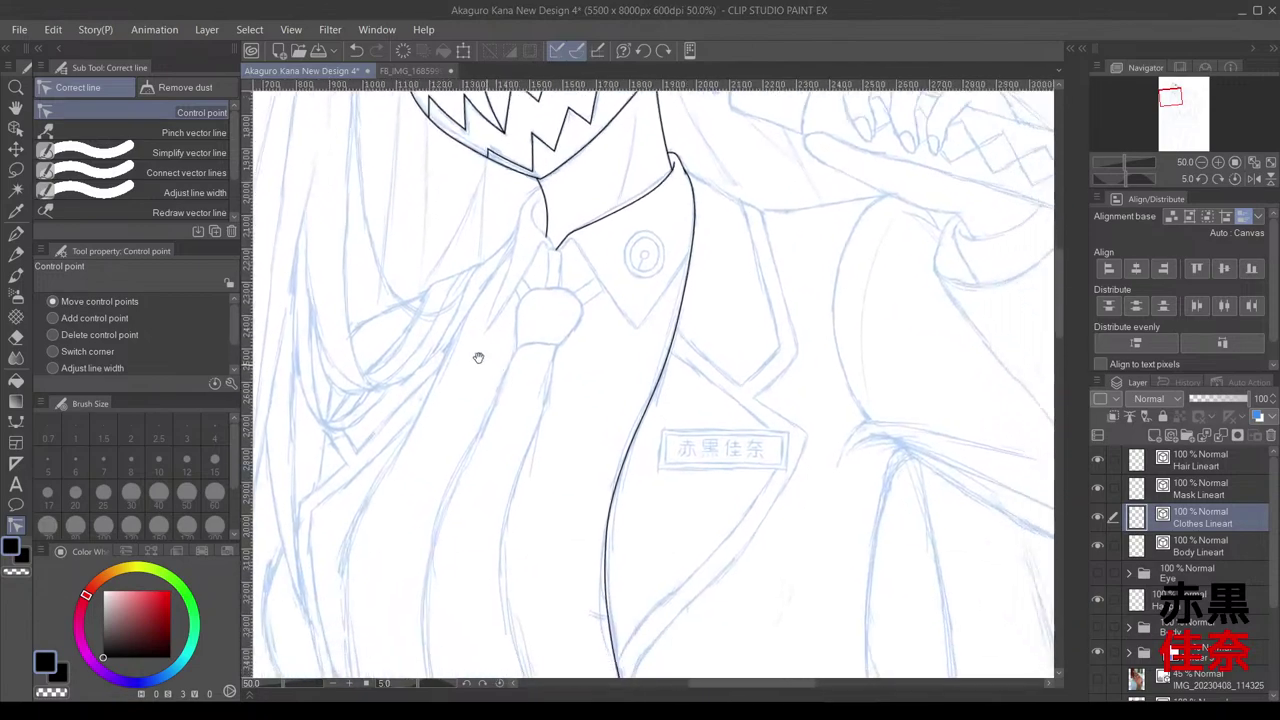
{"action": "scroll", "coordinate": [542, 224], "scroll_direction": "down", "scroll_amount": 3}
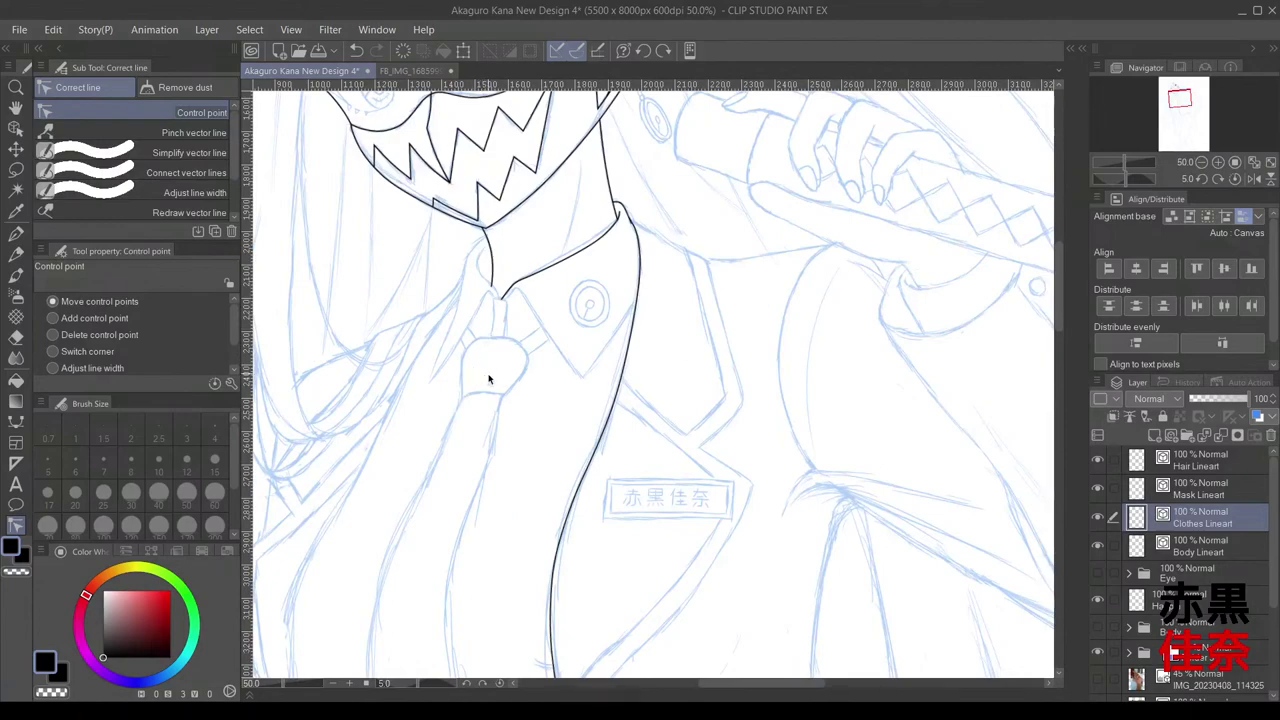
{"action": "scroll", "coordinate": [485, 301], "scroll_direction": "down", "scroll_amount": 1}
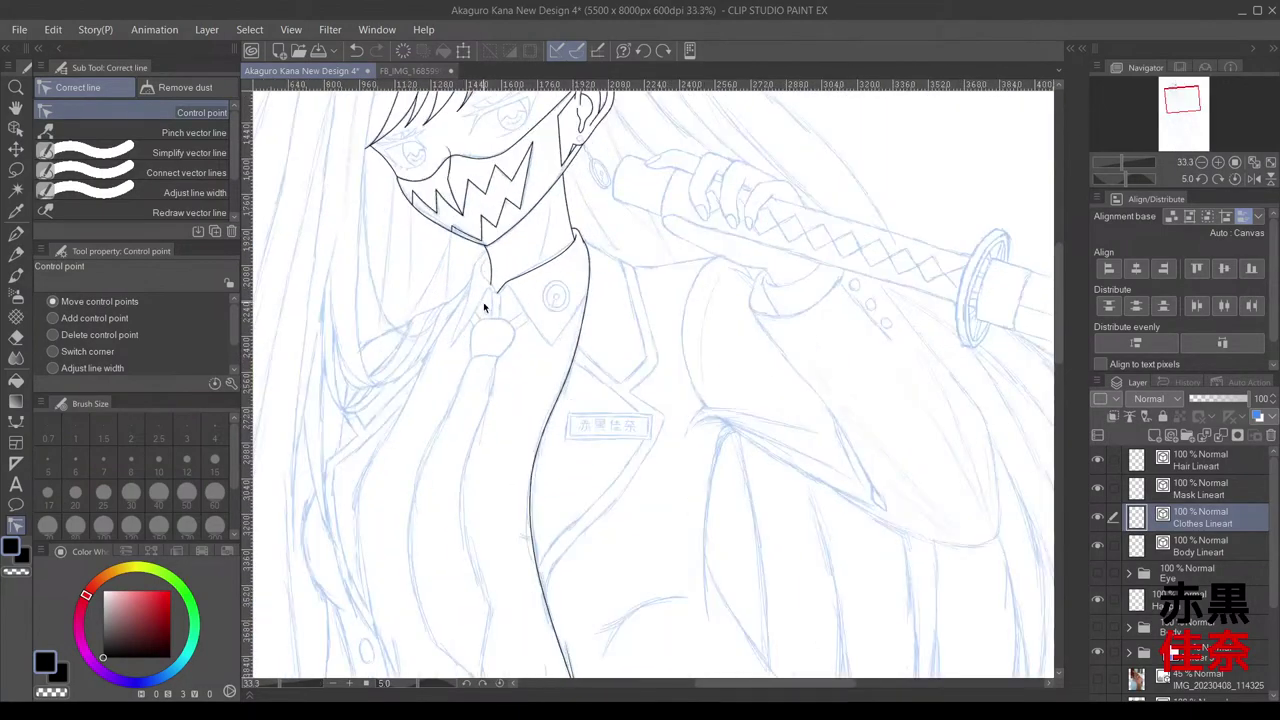
Step: Draw a size 5 continuous curve along the top and right side of the narrow tie strip above the sketched knot
{"action": "scroll", "coordinate": [485, 301], "scroll_direction": "up", "scroll_amount": 3}
{"action": "scroll", "coordinate": [487, 305], "scroll_direction": "up", "scroll_amount": 3}
{"action": "left_click", "coordinate": [16, 420]}
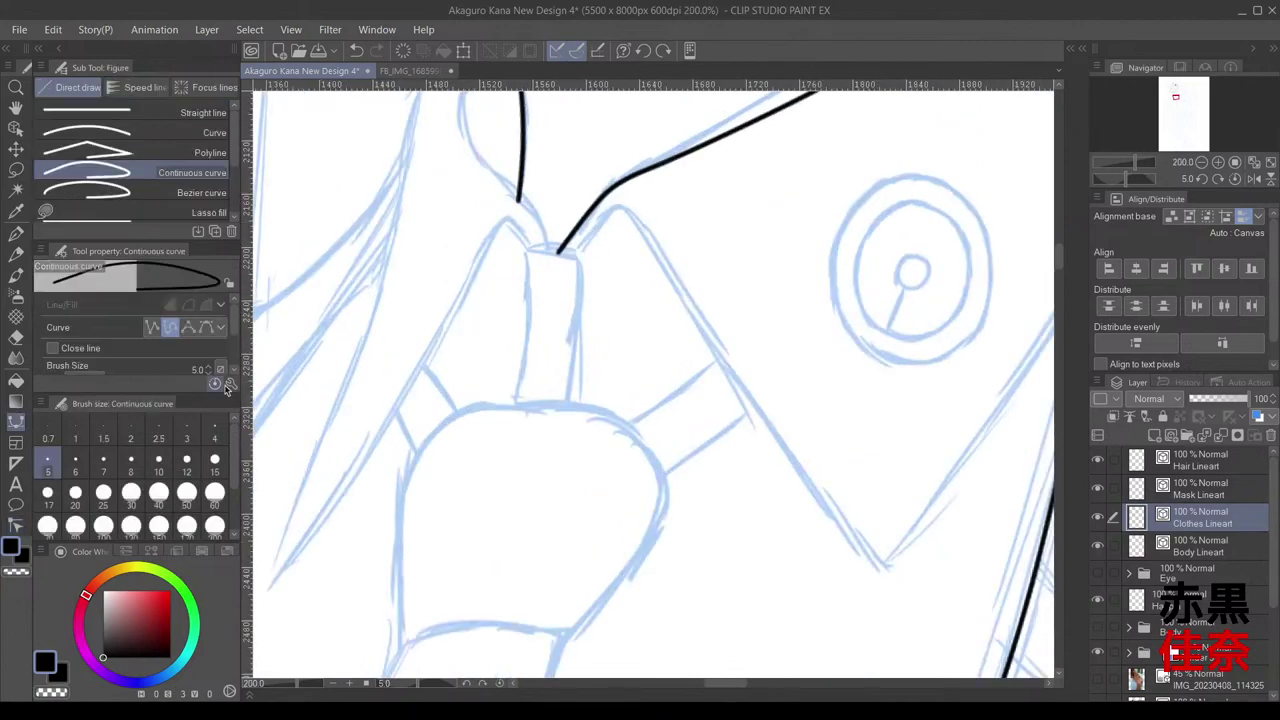
{"action": "scroll", "coordinate": [585, 228], "scroll_direction": "up", "scroll_amount": 1}
{"action": "left_click_drag", "start_coordinate": [760, 209], "coordinate": [586, 357]}
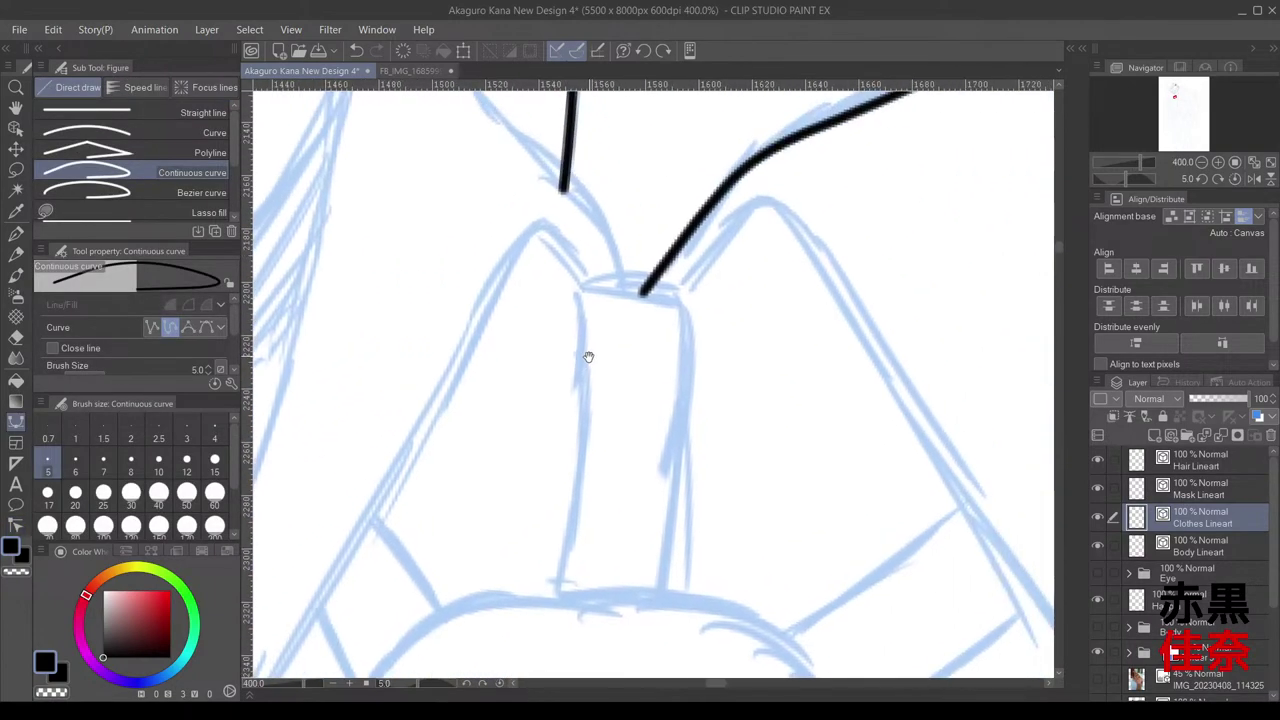
{"action": "left_click", "coordinate": [574, 307]}
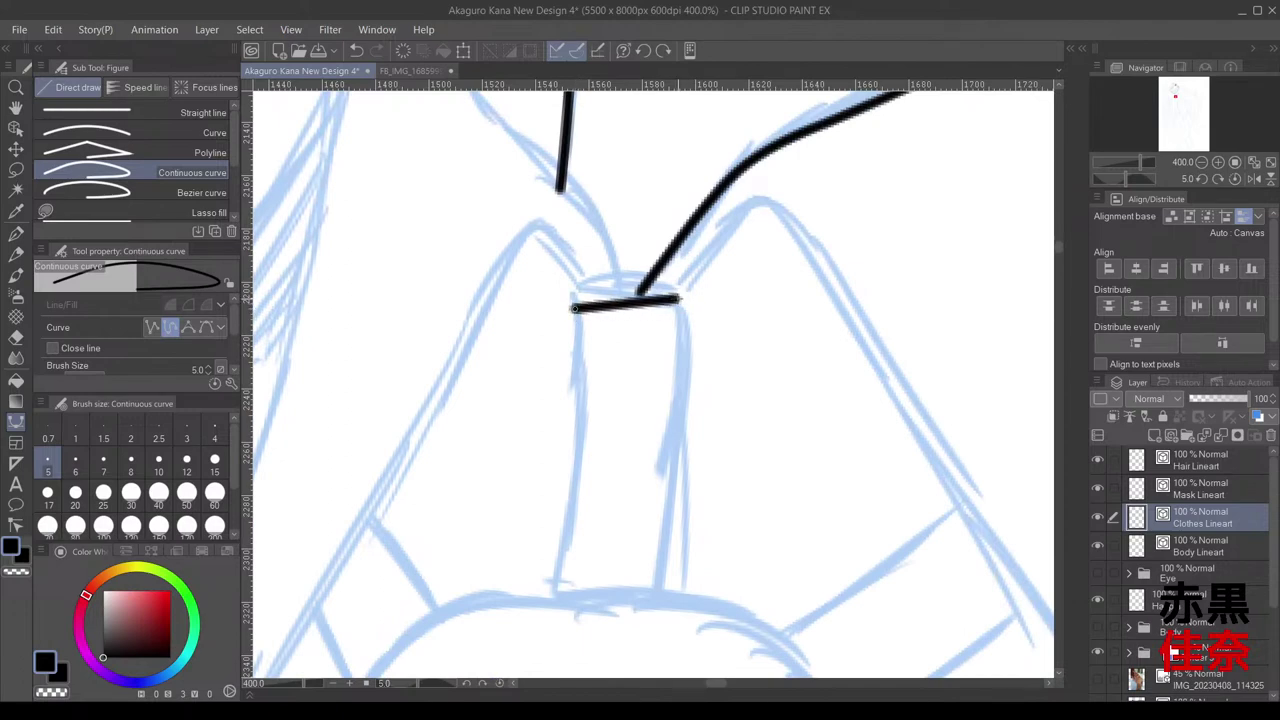
{"action": "left_click", "coordinate": [676, 303]}
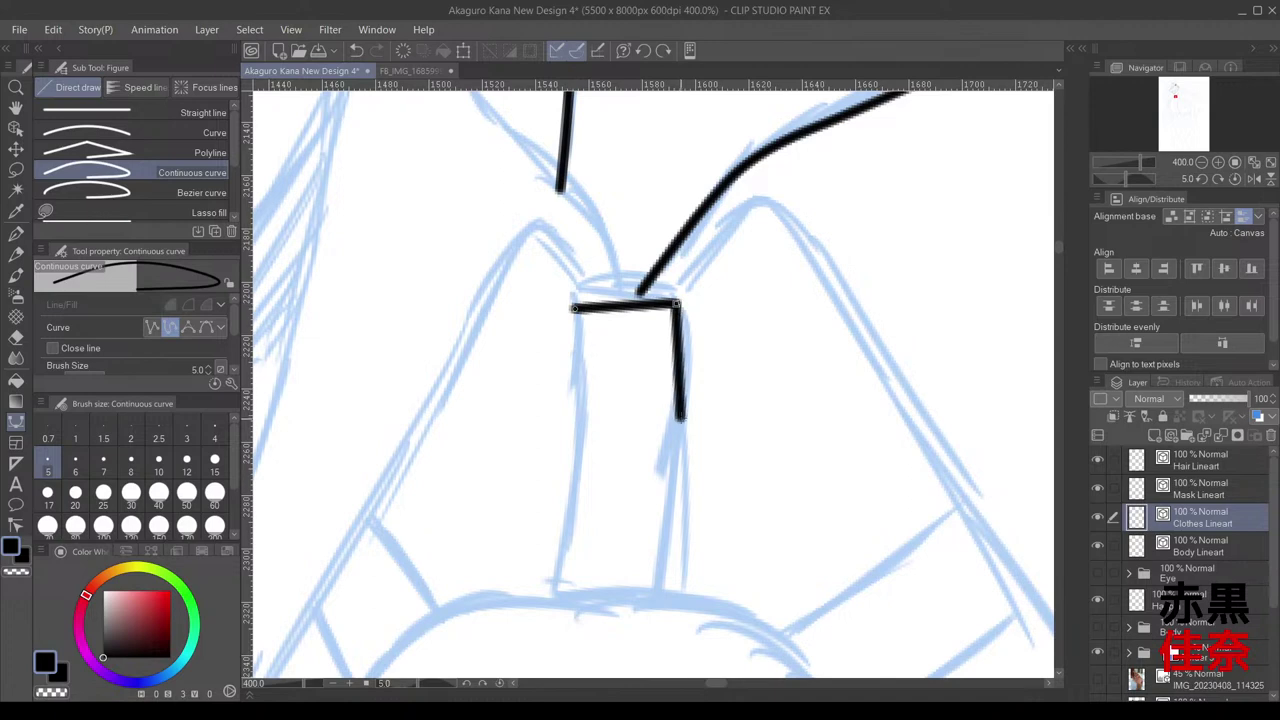
{"action": "left_click", "coordinate": [677, 410]}
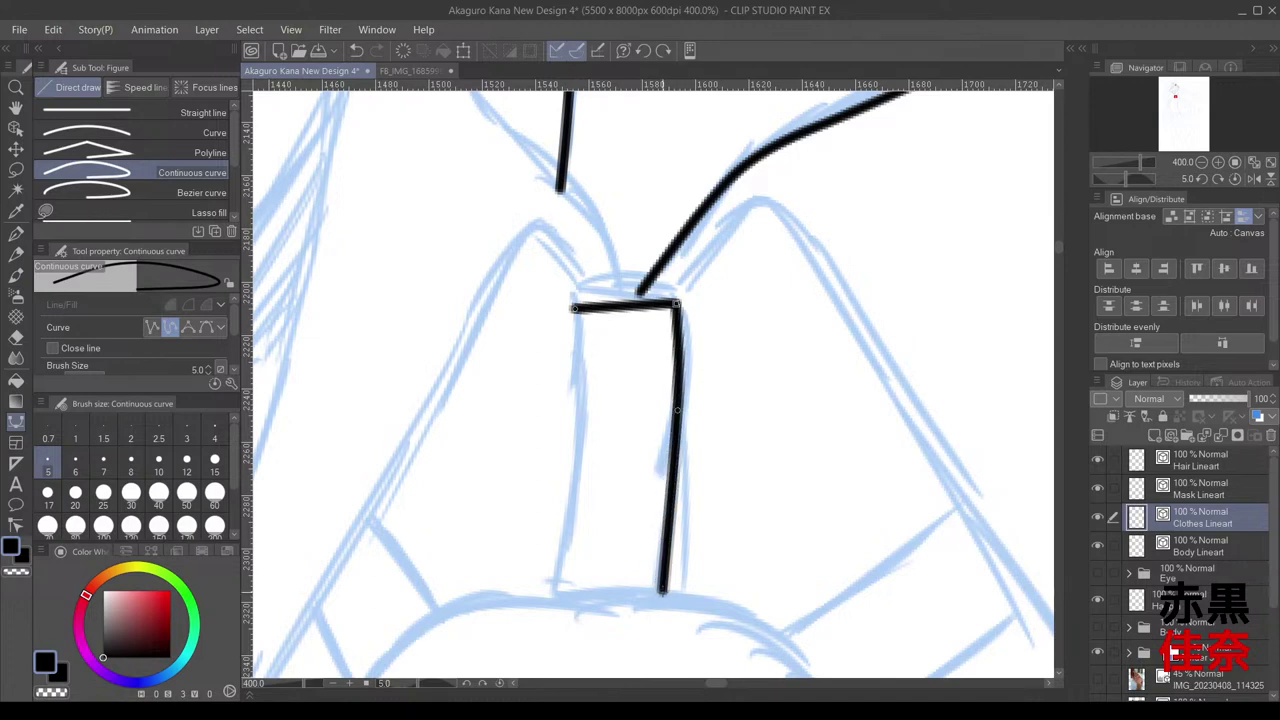
{"action": "double_click", "coordinate": [662, 598]}
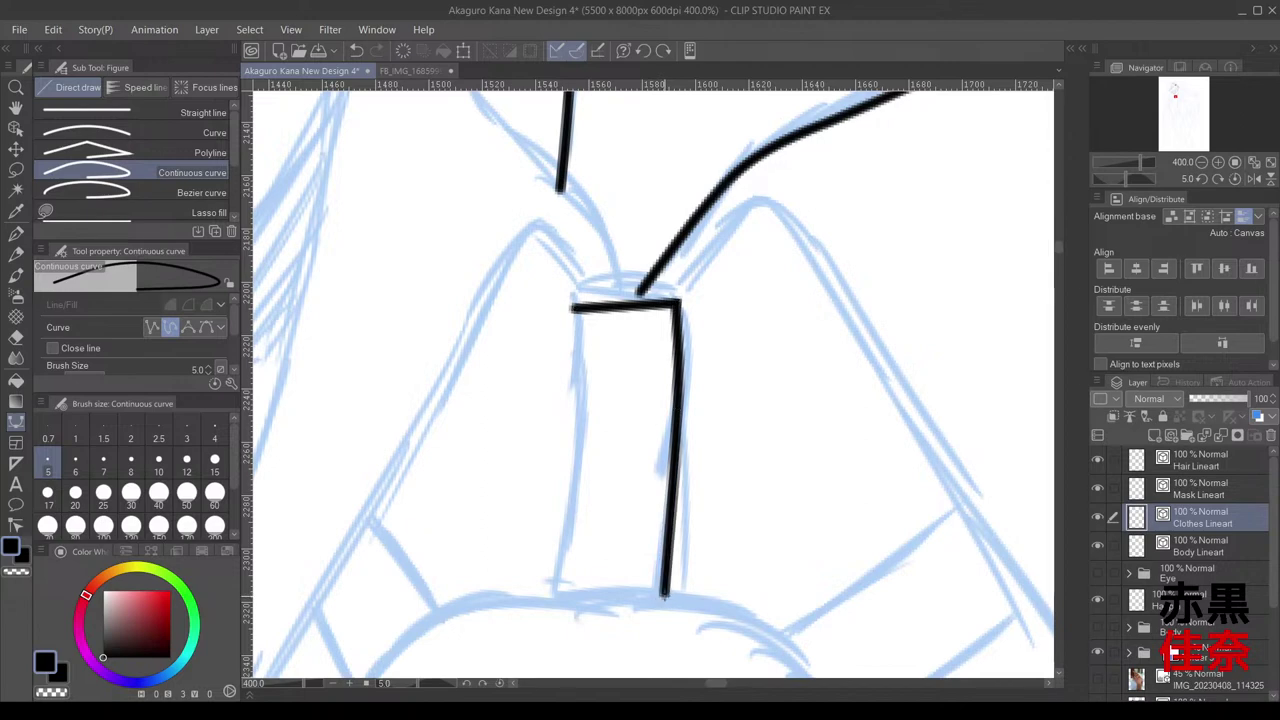
Step: Draw a continuous curve down the left side of the tie strip, from its top corner to the sketched knot
{"action": "left_click", "coordinate": [572, 310]}
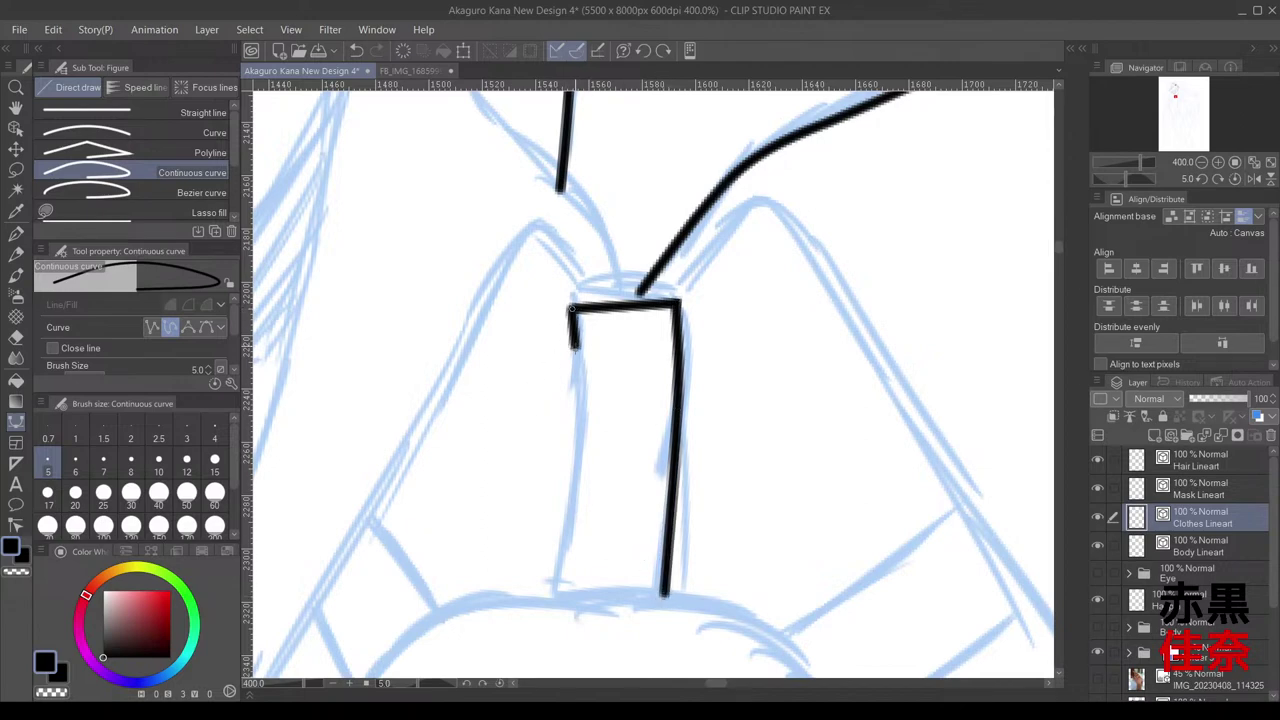
{"action": "left_click", "coordinate": [572, 440]}
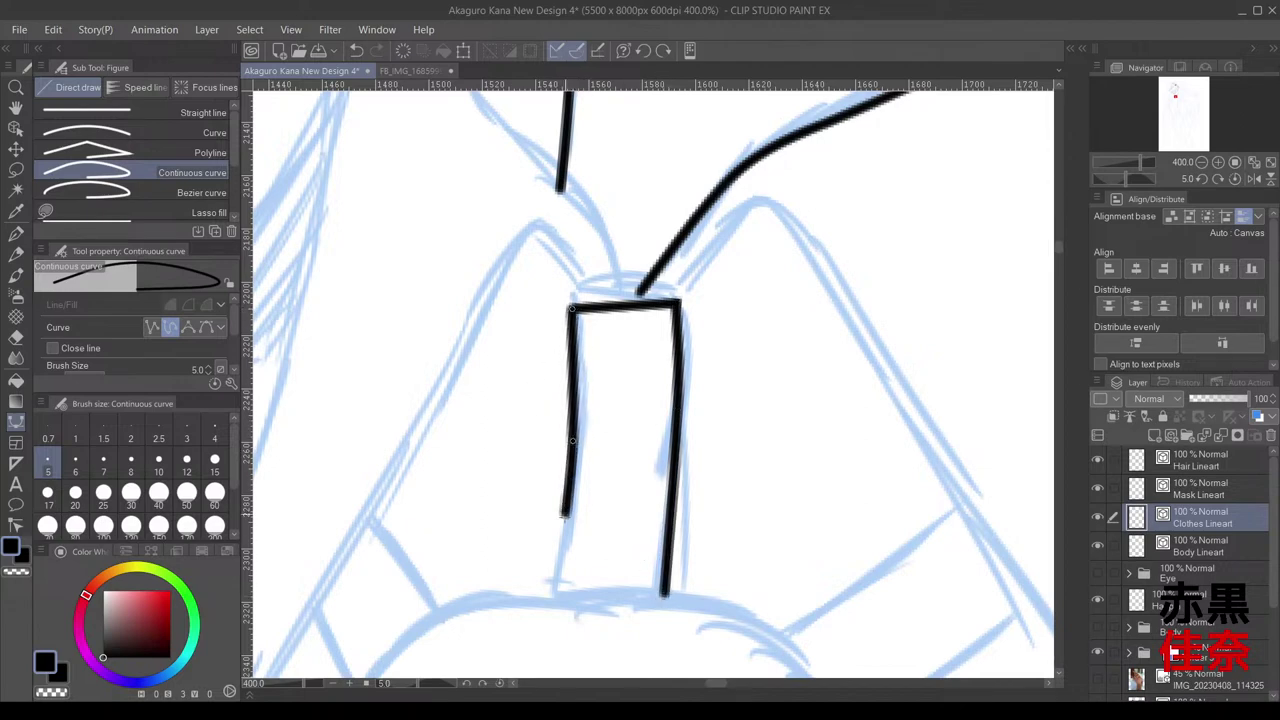
{"action": "double_click", "coordinate": [553, 600]}
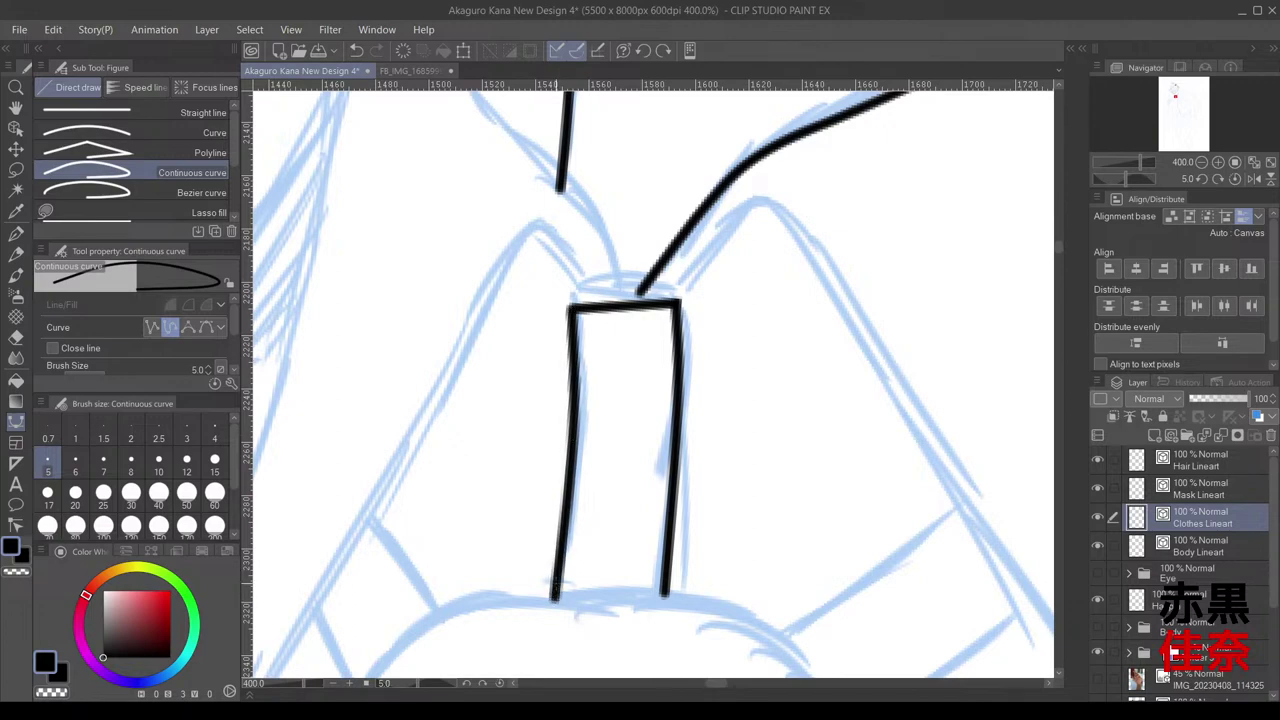
{"action": "scroll", "coordinate": [575, 503], "scroll_direction": "down", "scroll_amount": 3}
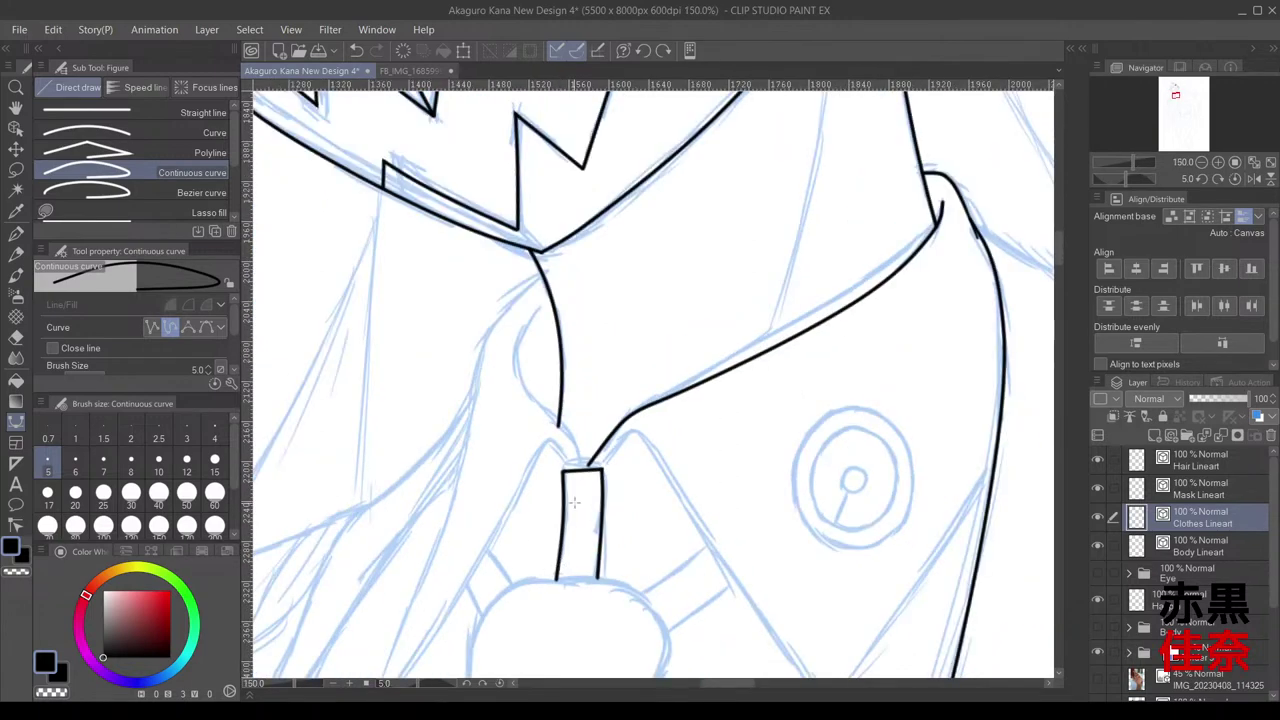
Step: Correct the control points where the collar line's lower end meets the tie strip's top edge, closing the gap
{"action": "left_click", "coordinate": [15, 525]}
{"action": "scroll", "coordinate": [577, 480], "scroll_direction": "up", "scroll_amount": 3}
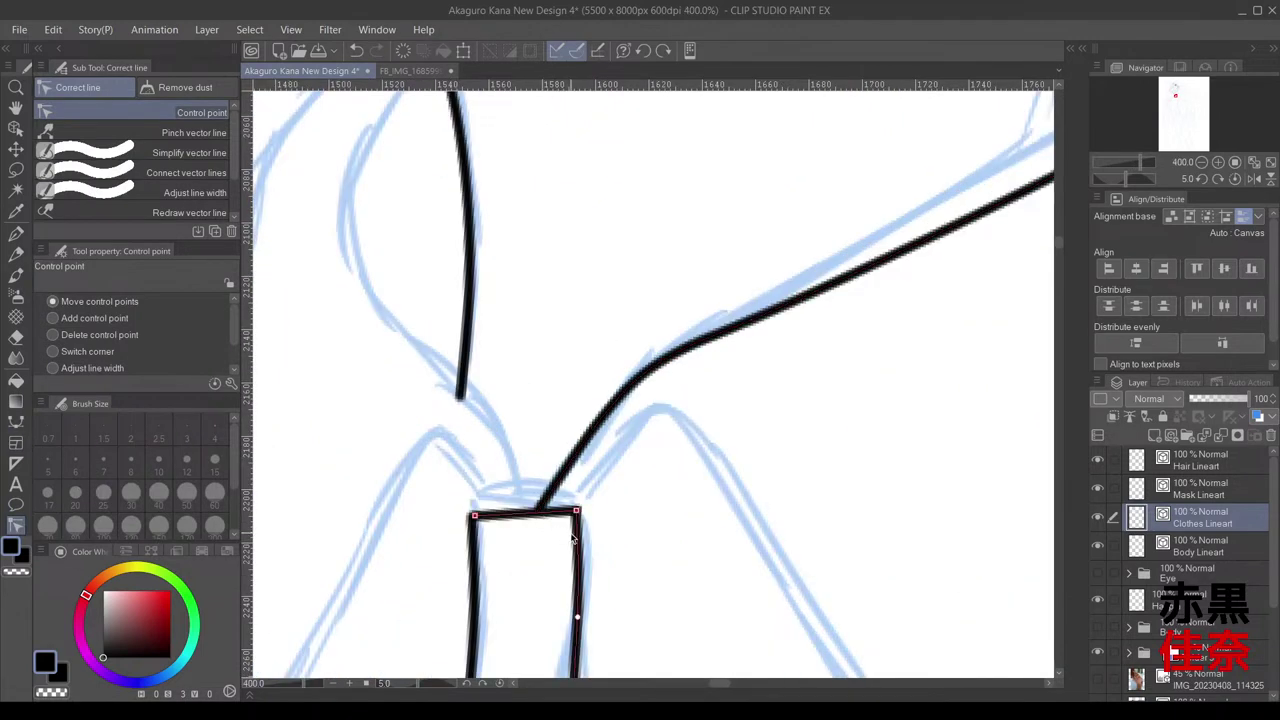
{"action": "scroll", "coordinate": [573, 538], "scroll_direction": "down", "scroll_amount": 3}
{"action": "scroll", "coordinate": [556, 480], "scroll_direction": "up", "scroll_amount": 2}
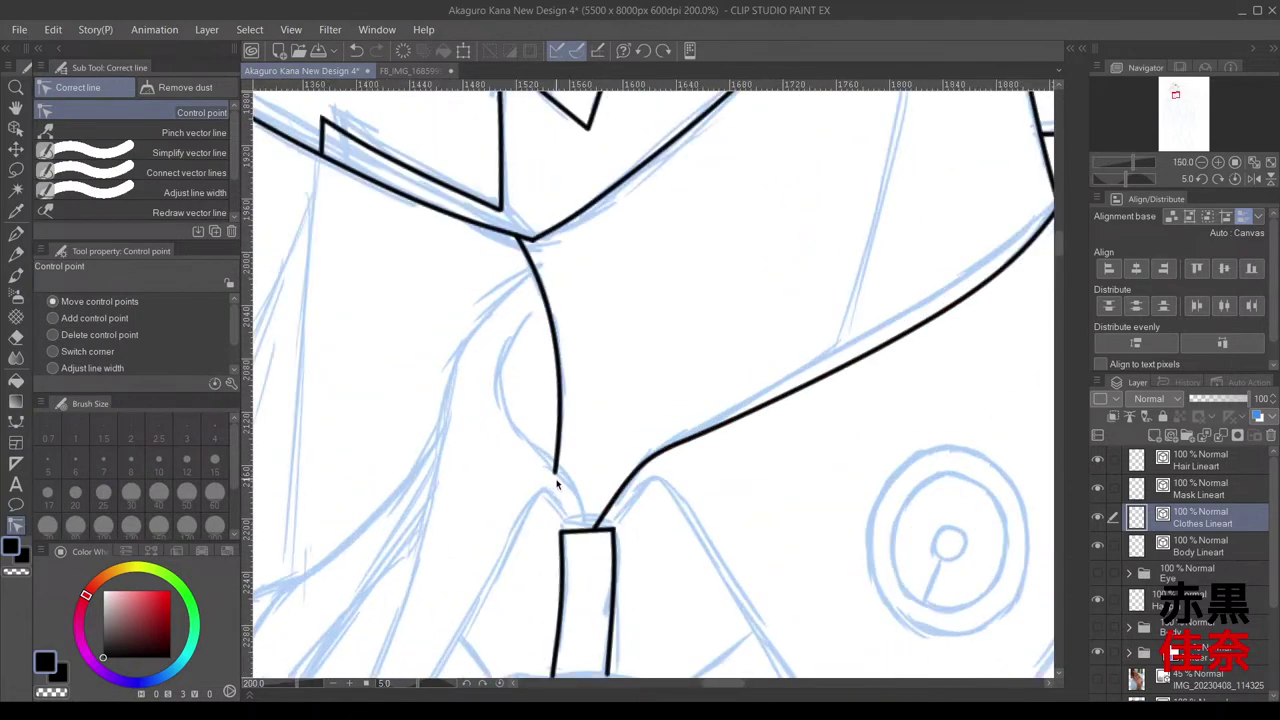
{"action": "scroll", "coordinate": [560, 488], "scroll_direction": "down", "scroll_amount": 4}
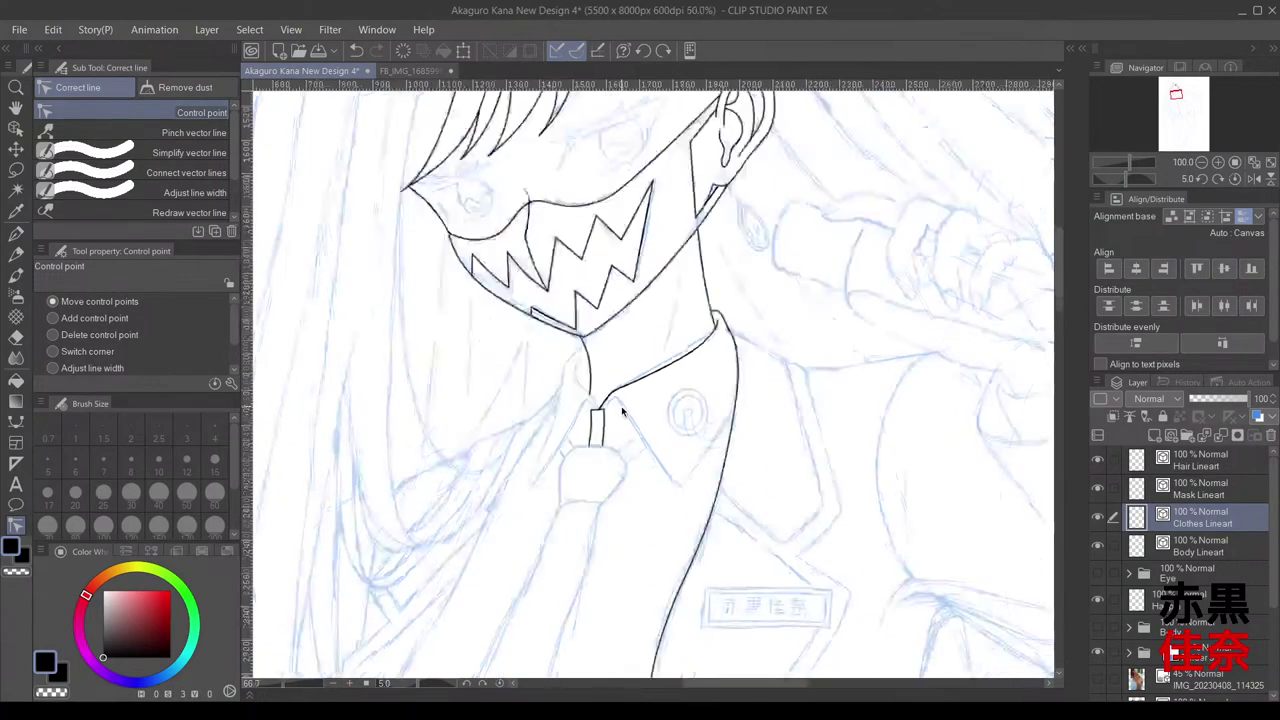
{"action": "scroll", "coordinate": [621, 406], "scroll_direction": "down", "scroll_amount": 2}
{"action": "mouse_move", "coordinate": [650, 463]}
{"action": "left_mouse_down"}
{"action": "mouse_move", "coordinate": [634, 371]}
{"action": "mouse_move", "coordinate": [617, 365]}
{"action": "mouse_move", "coordinate": [580, 250]}
{"action": "mouse_move", "coordinate": [558, 379]}
{"action": "mouse_move", "coordinate": [586, 409]}
{"action": "mouse_move", "coordinate": [638, 426]}
{"action": "left_mouse_up"}
{"action": "scroll", "coordinate": [637, 426], "scroll_direction": "up", "scroll_amount": 6}
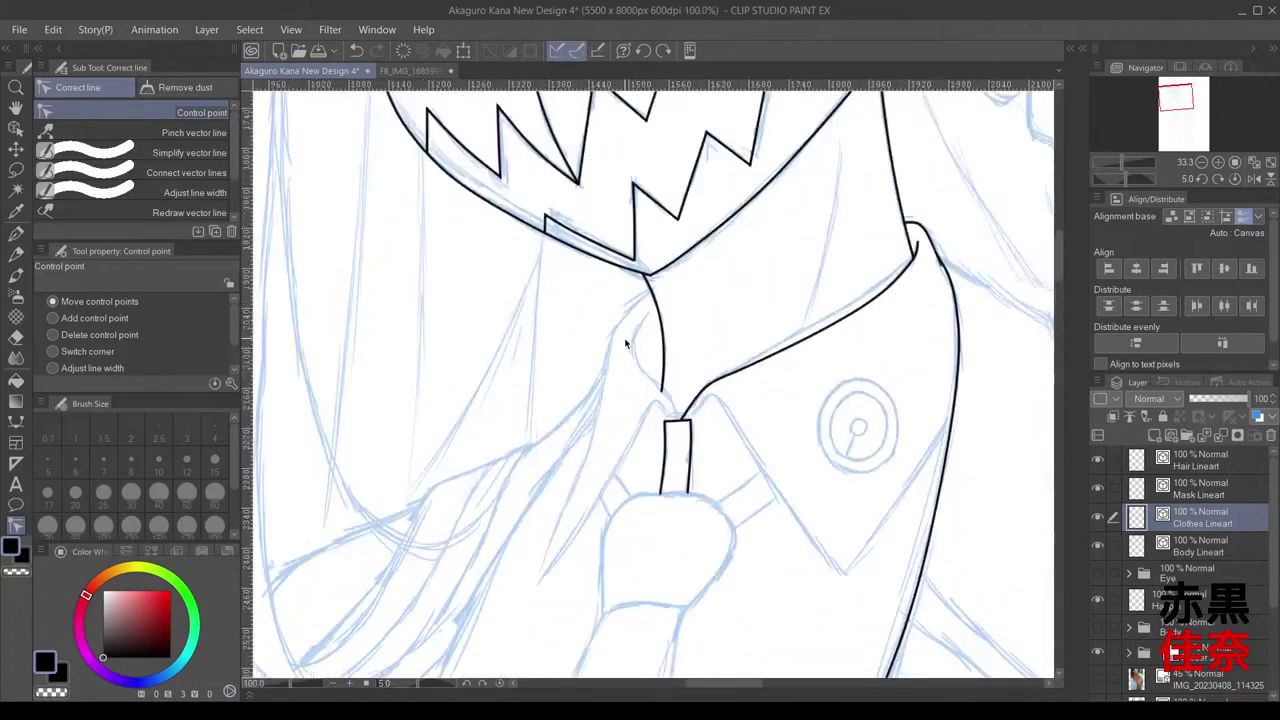
Step: Draw a continuous curve over the sketched left collar edge, bulging out beside the neck line and ending on the tie strip's top
{"action": "left_click", "coordinate": [16, 422]}
{"action": "scroll", "coordinate": [685, 370], "scroll_direction": "up", "scroll_amount": 1}
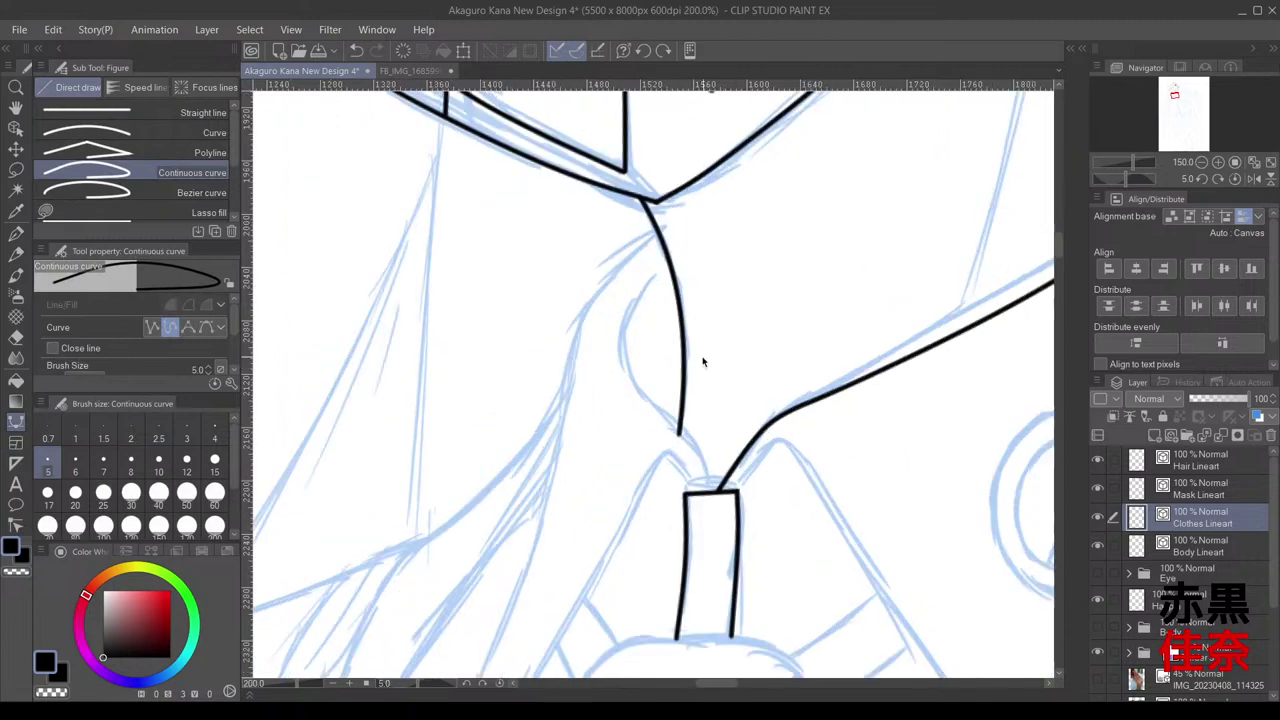
{"action": "left_click", "coordinate": [657, 275]}
{"action": "left_click", "coordinate": [632, 308]}
{"action": "left_click", "coordinate": [623, 344]}
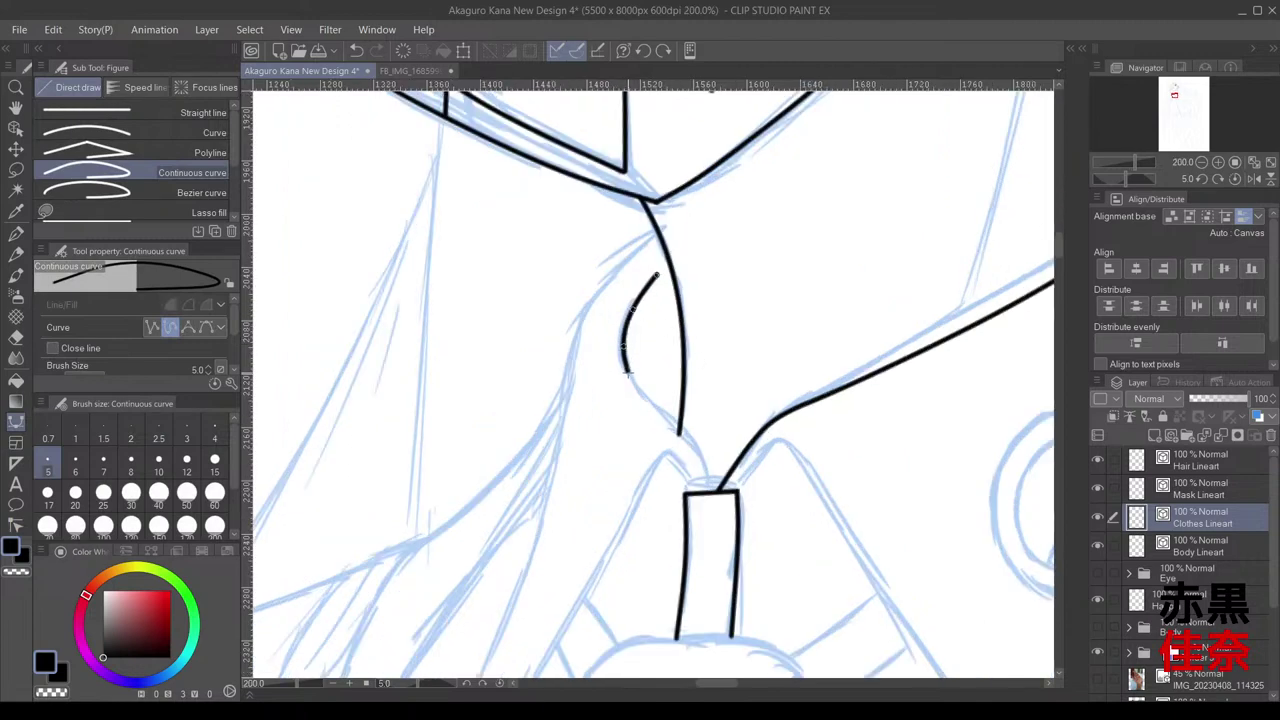
{"action": "left_click", "coordinate": [629, 376]}
{"action": "left_click", "coordinate": [646, 400]}
{"action": "left_click", "coordinate": [679, 431]}
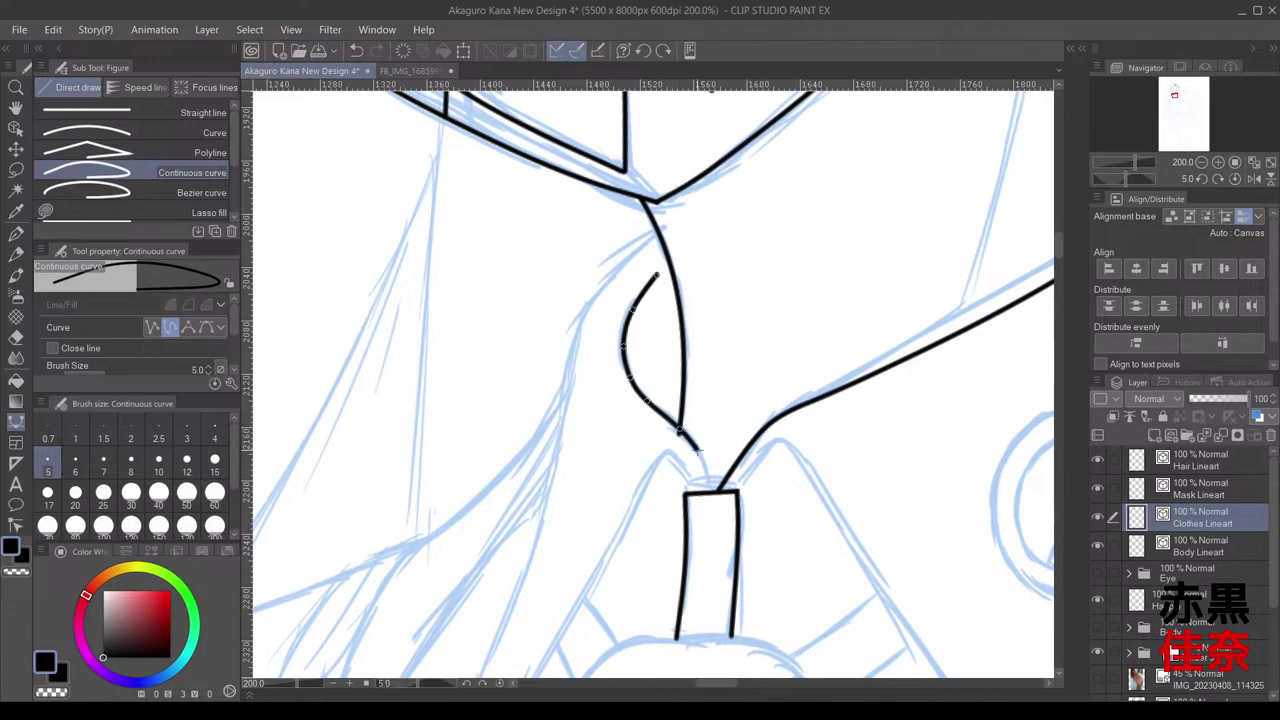
{"action": "left_click", "coordinate": [698, 449]}
{"action": "double_click", "coordinate": [709, 491]}
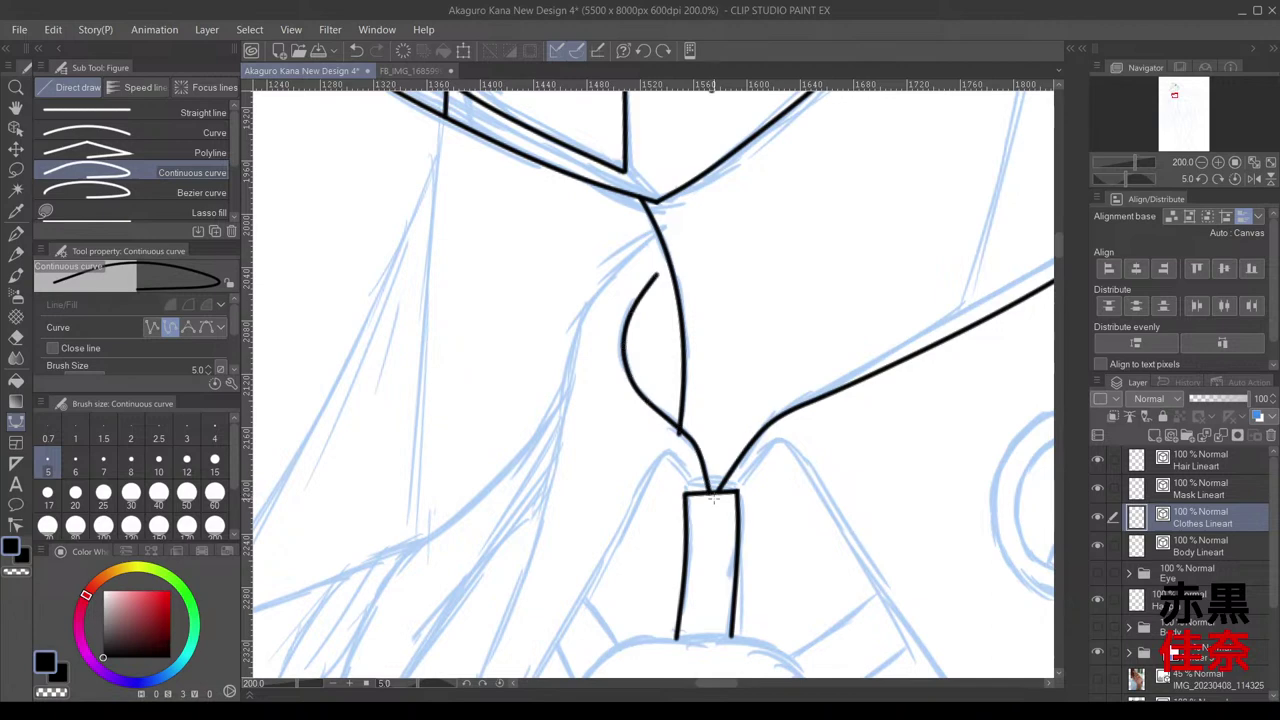
Step: Adjust the left collar curve's control points around the neck line's lower end to smooth the curve and join the lines
{"action": "left_click", "coordinate": [16, 527]}
{"action": "scroll", "coordinate": [583, 532], "scroll_direction": "up", "scroll_amount": 2}
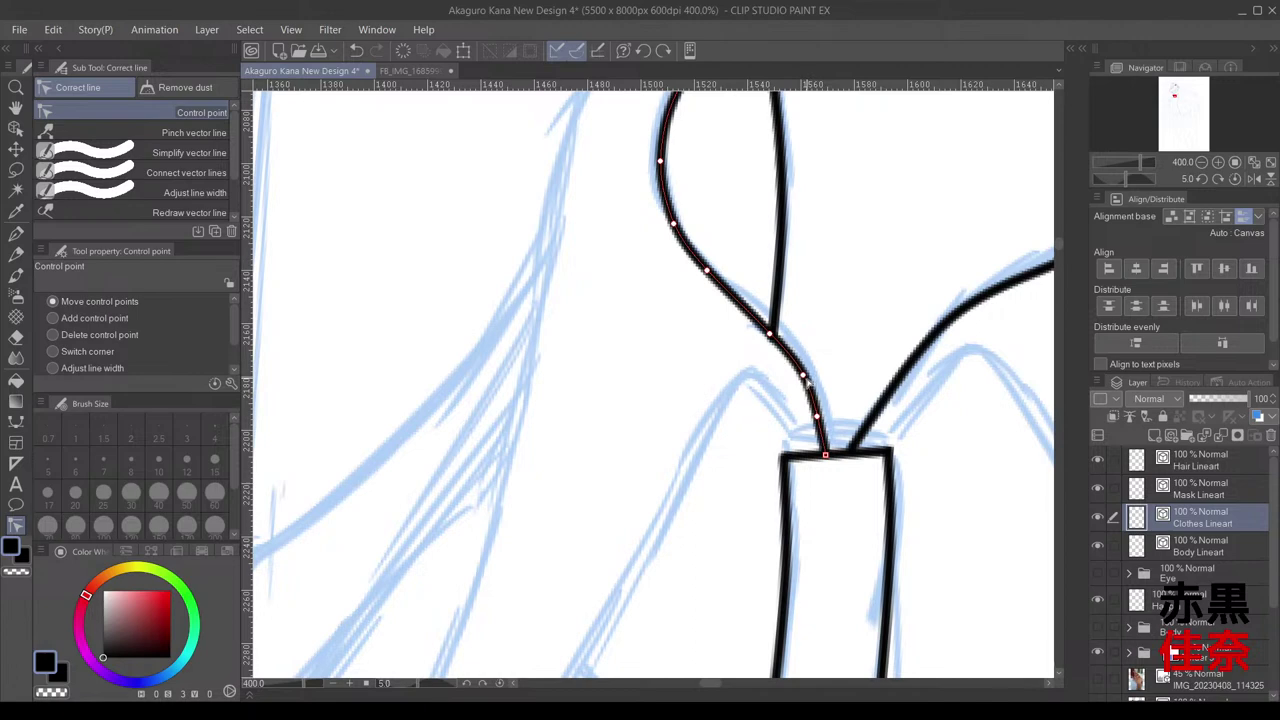
{"action": "scroll", "coordinate": [821, 312], "scroll_direction": "down", "scroll_amount": 3}
{"action": "scroll", "coordinate": [802, 318], "scroll_direction": "up", "scroll_amount": 3}
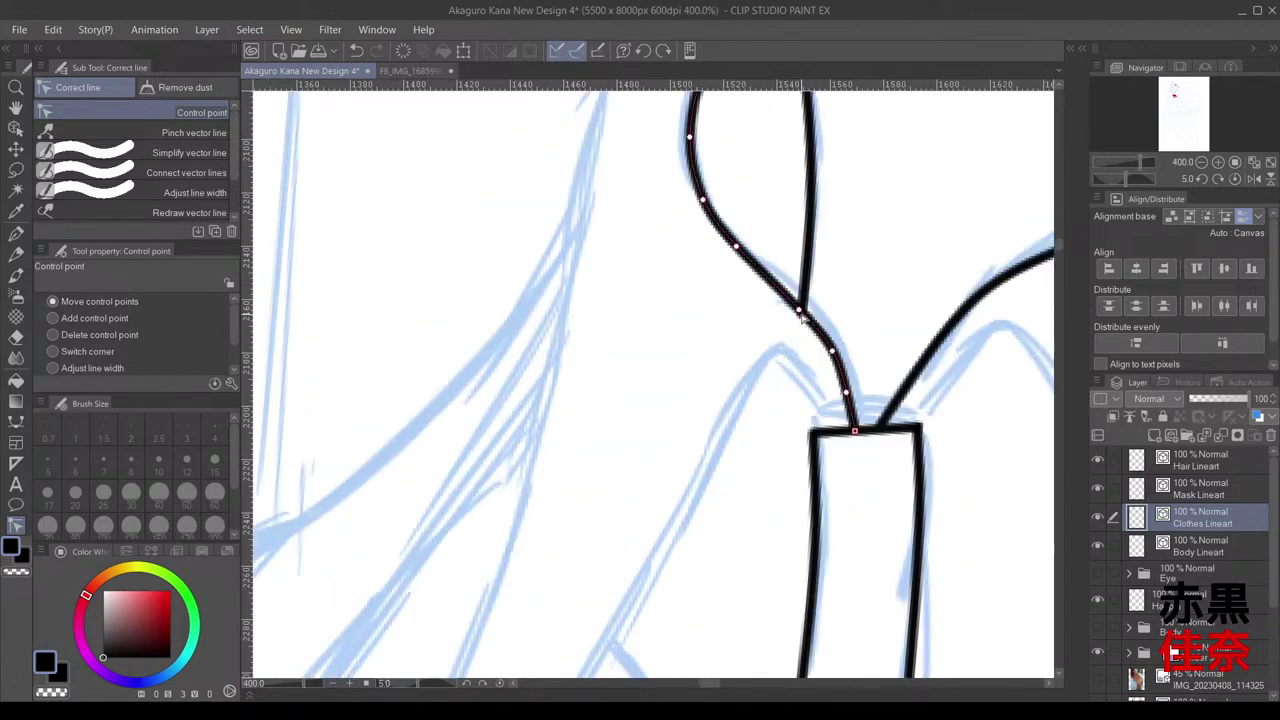
{"action": "left_click_drag", "start_coordinate": [800, 311], "coordinate": [798, 313]}
{"action": "left_click_drag", "start_coordinate": [736, 247], "coordinate": [737, 255]}
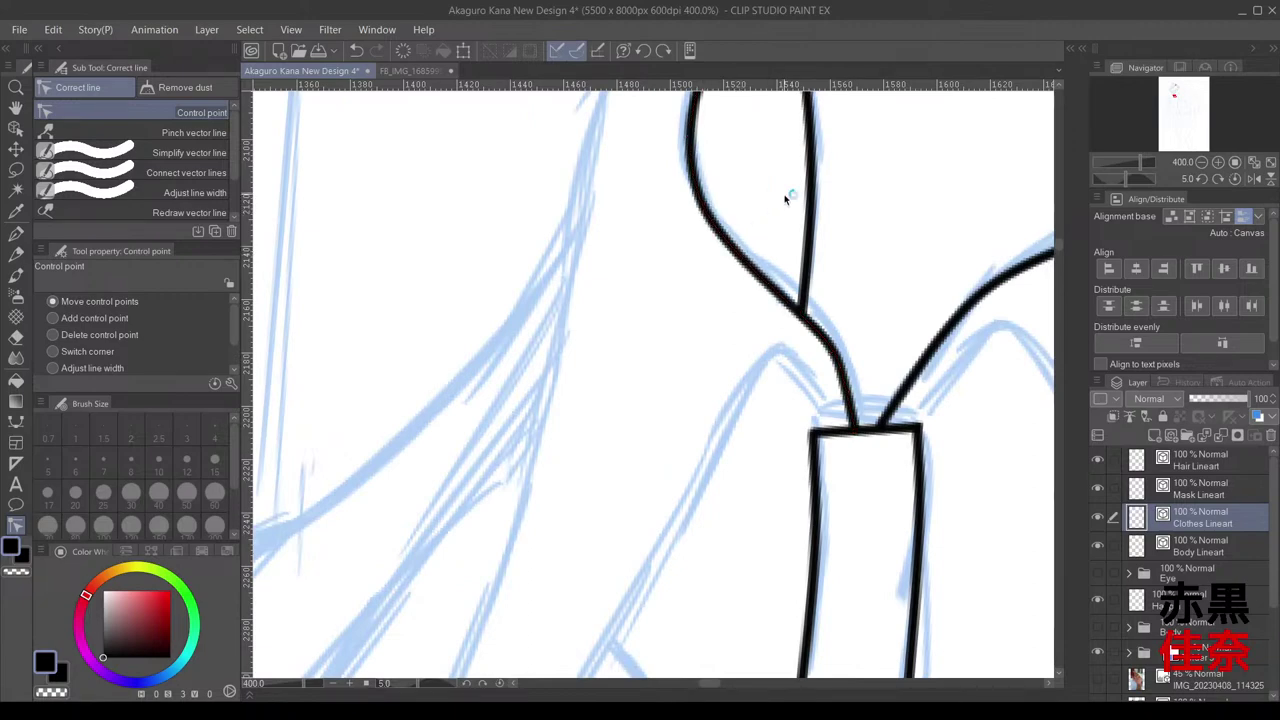
{"action": "scroll", "coordinate": [785, 198], "scroll_direction": "down", "scroll_amount": 2}
{"action": "left_click_drag", "start_coordinate": [780, 191], "coordinate": [669, 294]}
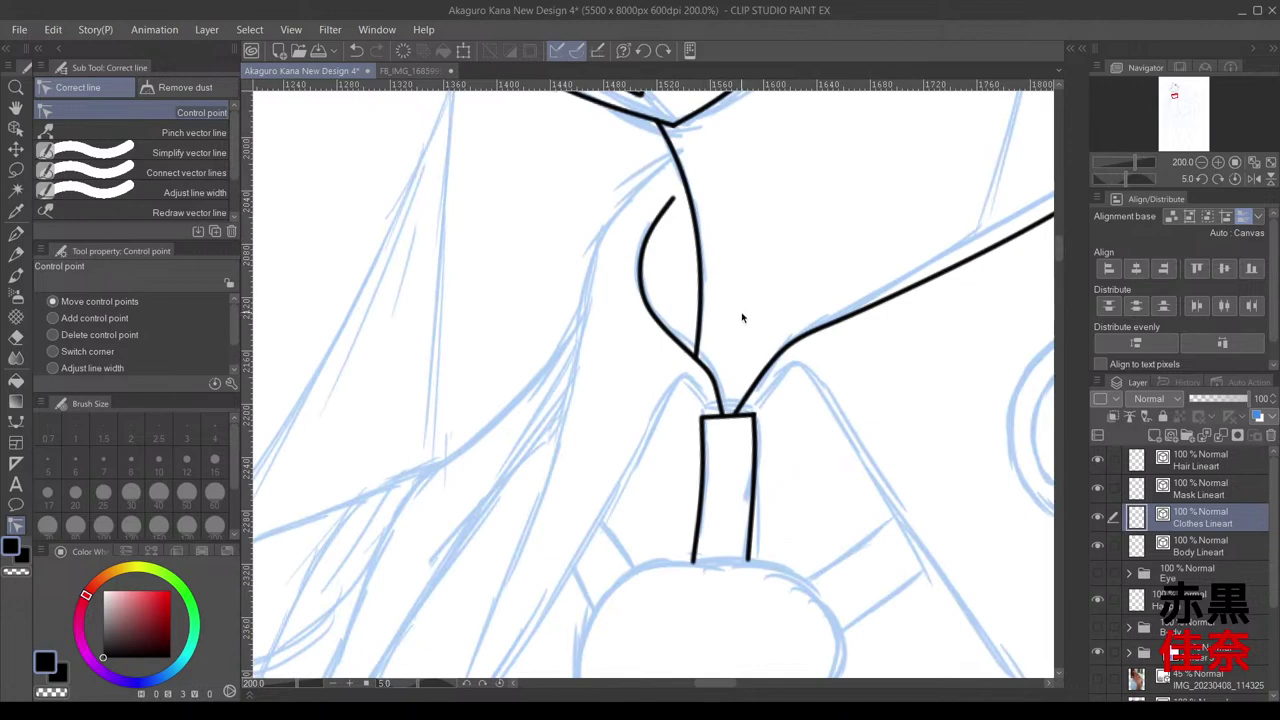
Step: Adjust the line width at the left collar curve's upper end and its neighbouring control point to taper the tip
{"action": "scroll", "coordinate": [772, 357], "scroll_direction": "down", "scroll_amount": 2}
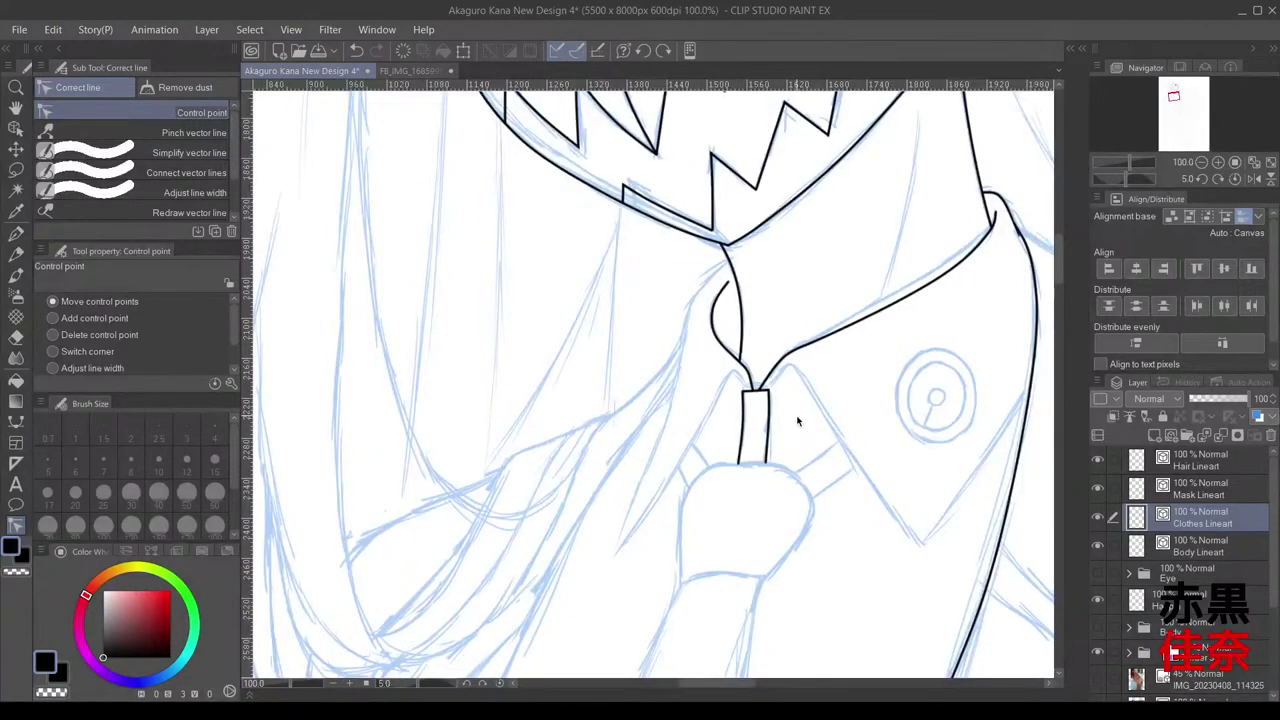
{"action": "left_click", "coordinate": [130, 368]}
{"action": "scroll", "coordinate": [722, 285], "scroll_direction": "up", "scroll_amount": 2}
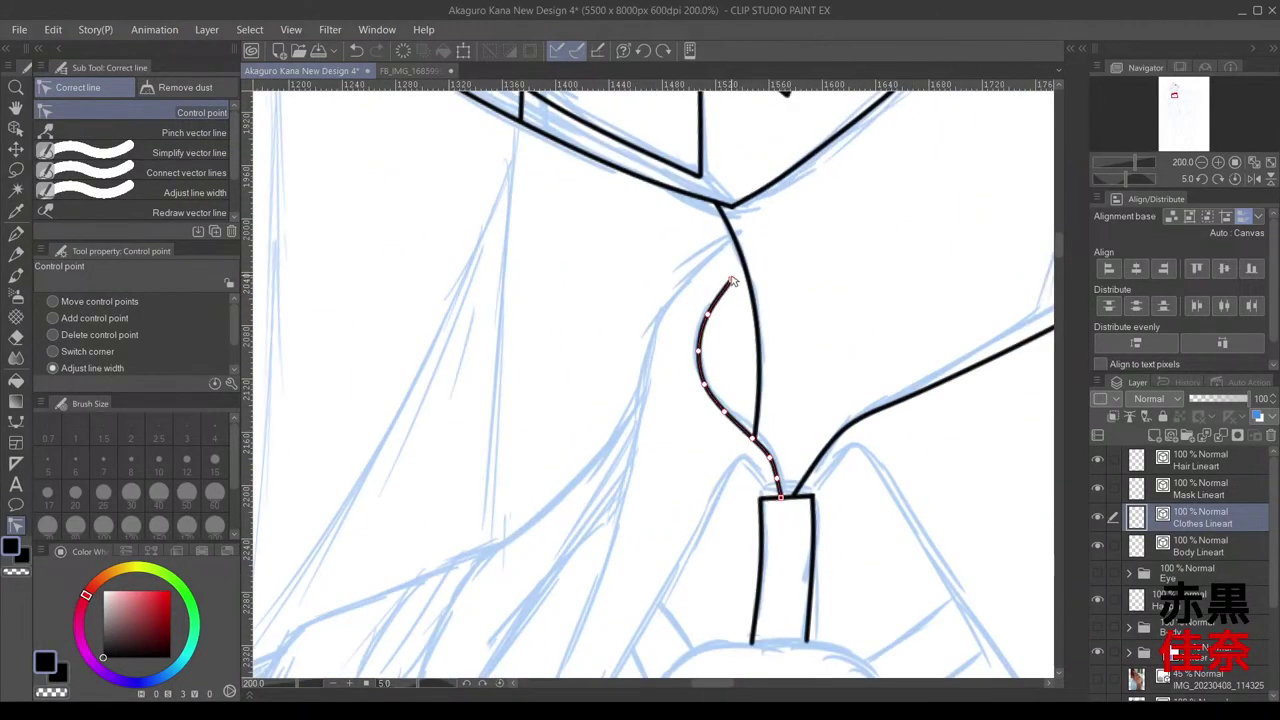
{"action": "left_click_drag", "start_coordinate": [731, 280], "coordinate": [681, 273]}
{"action": "left_click_drag", "start_coordinate": [708, 314], "coordinate": [771, 360]}
{"action": "scroll", "coordinate": [771, 360], "scroll_direction": "down", "scroll_amount": 4}
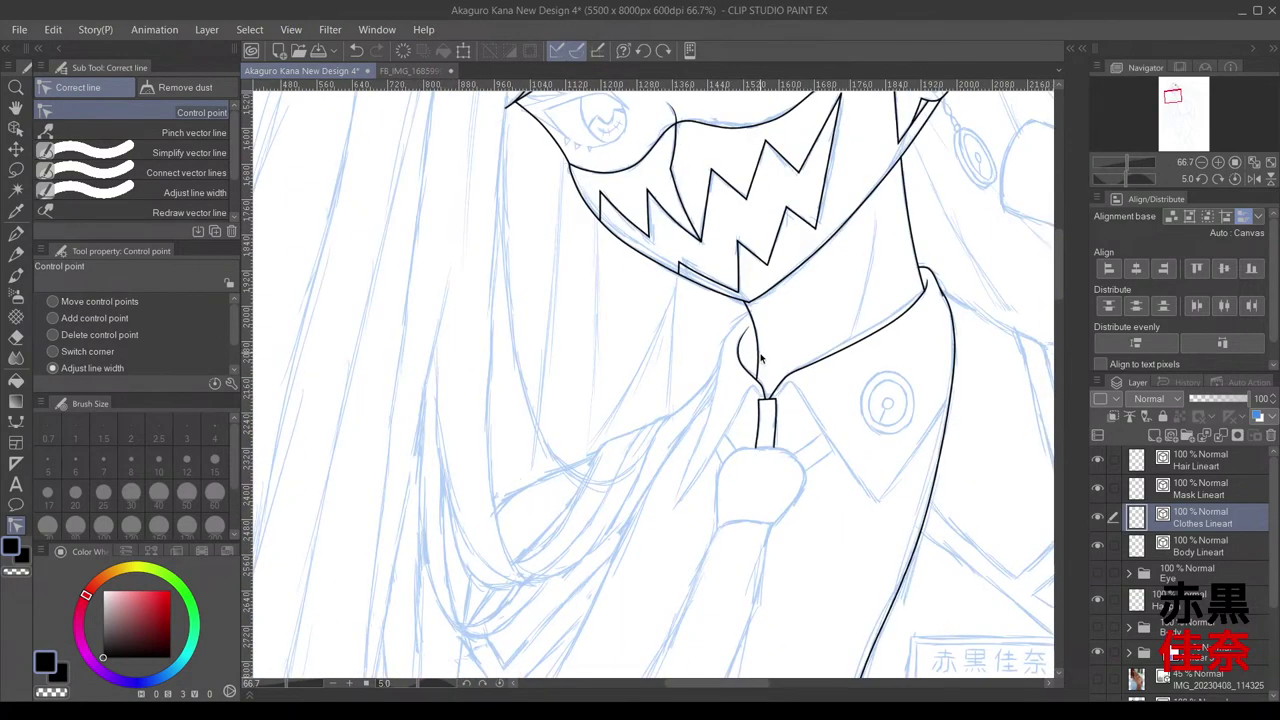